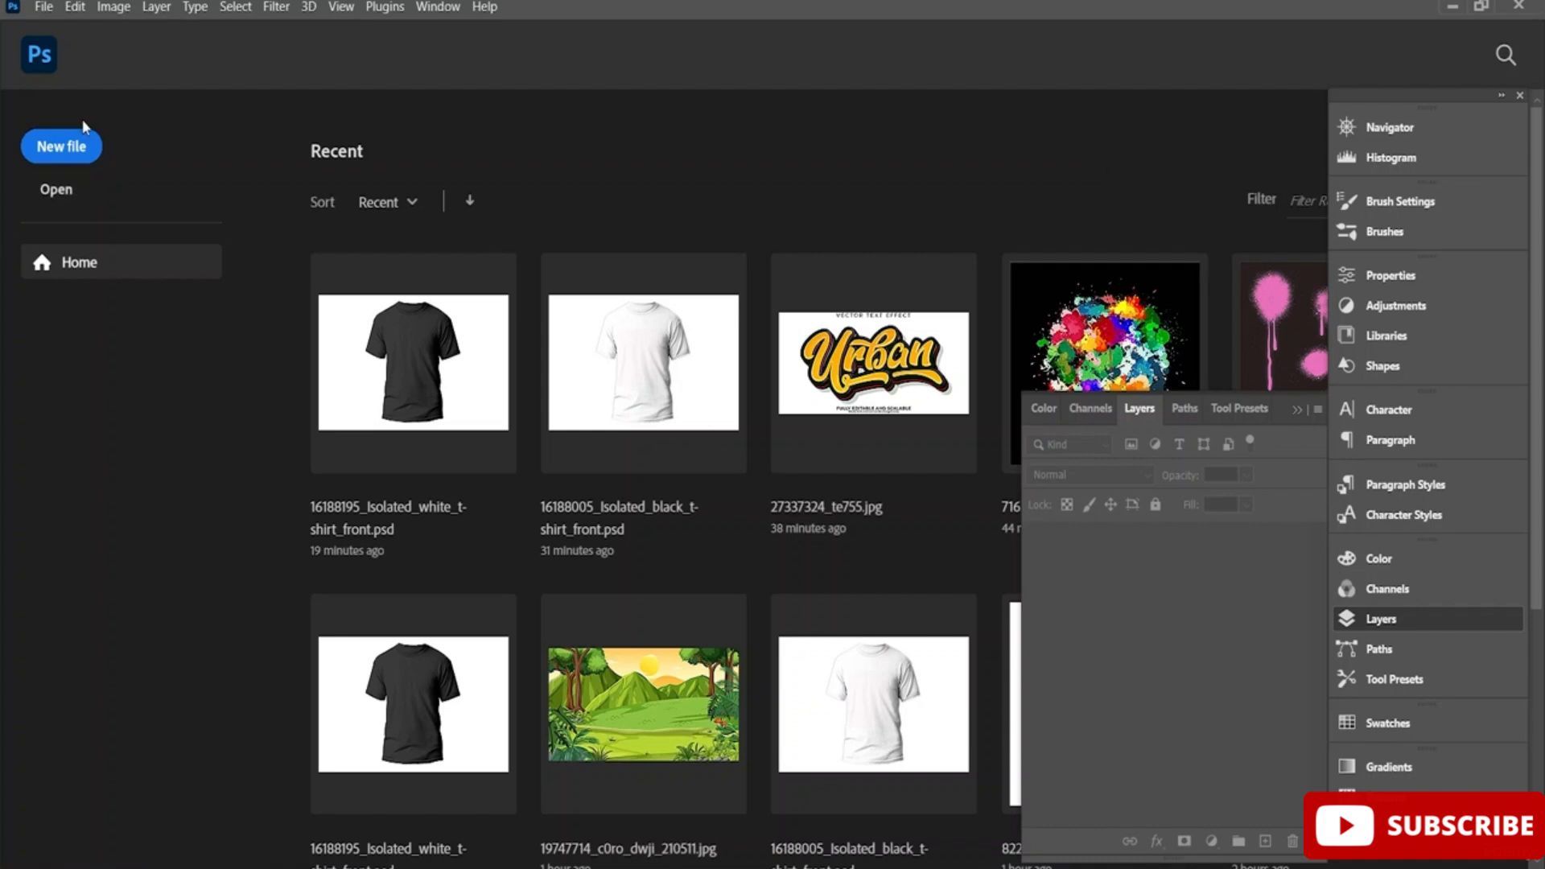
Create a new document from the custom 6 x 9 in @ 300 ppi preset
click(72, 153)
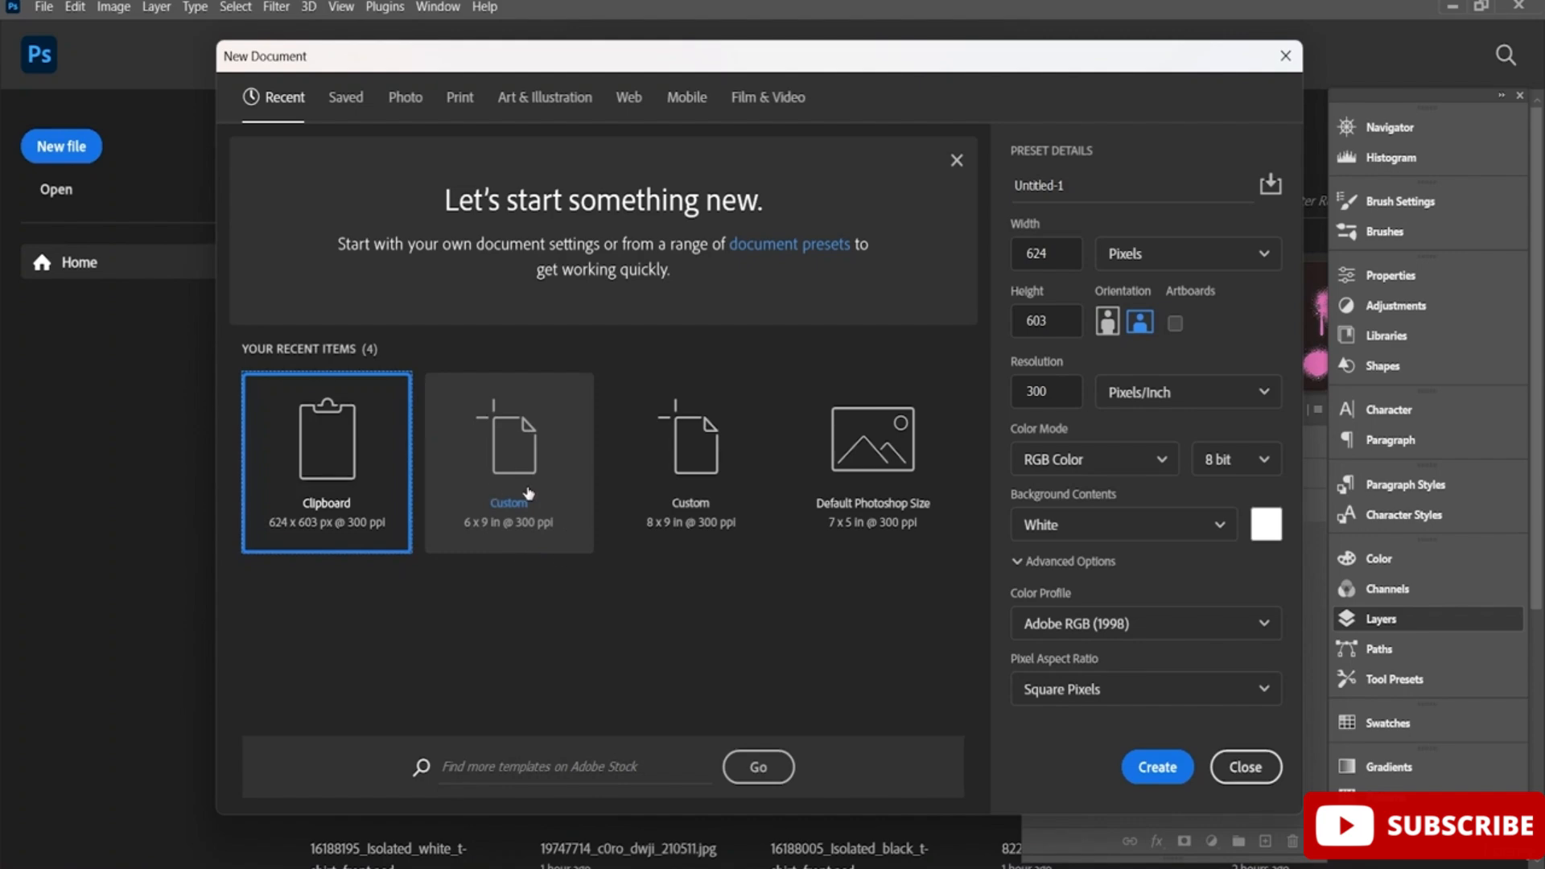
click(503, 486)
click(1157, 771)
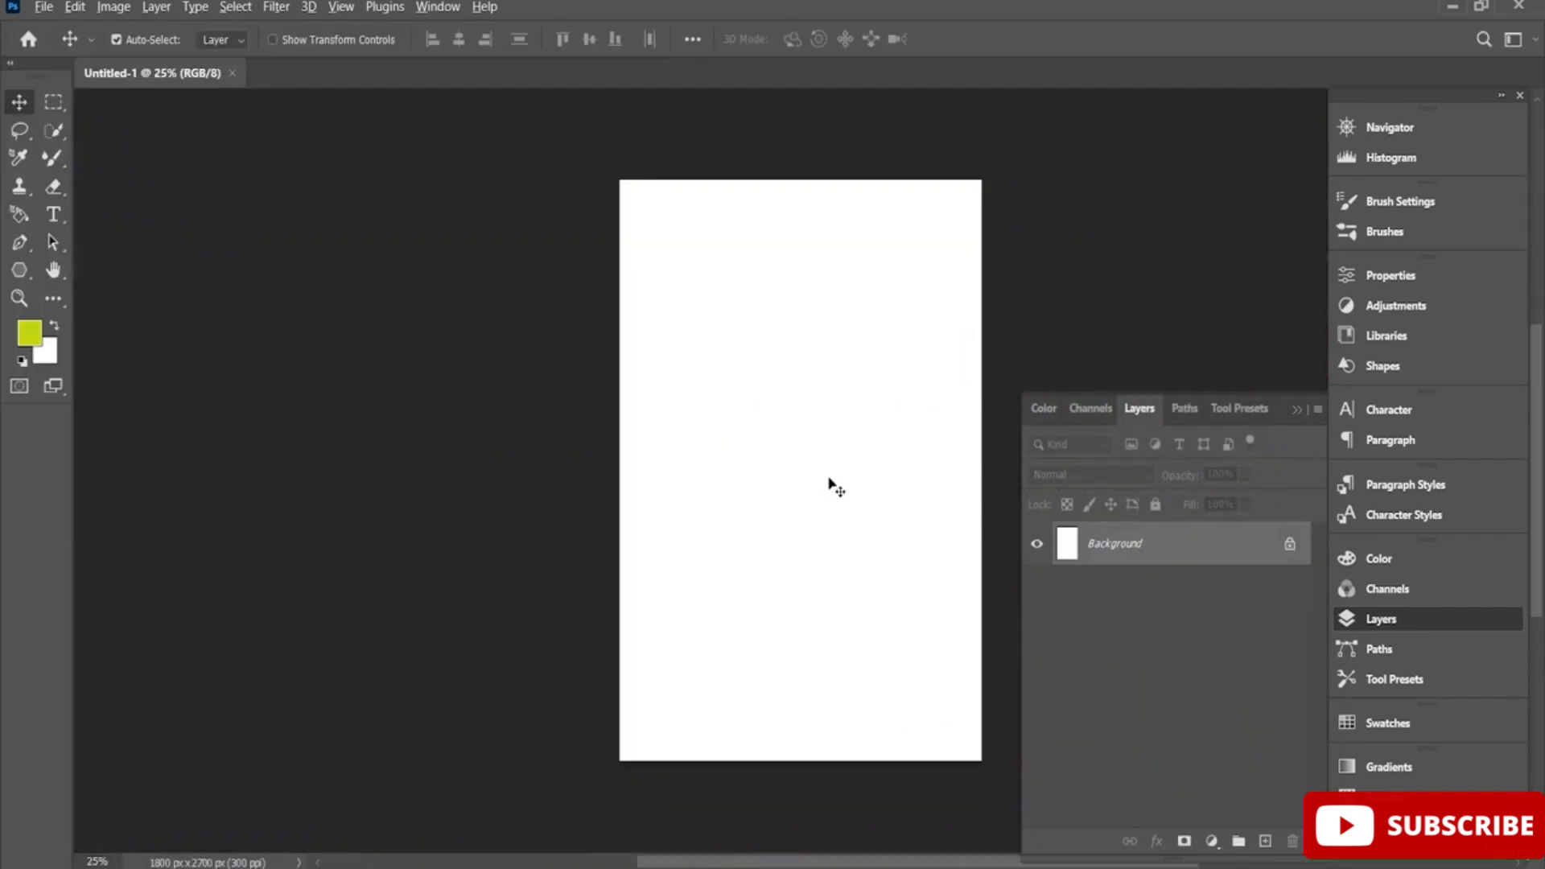
scroll(836, 486, up, 1)
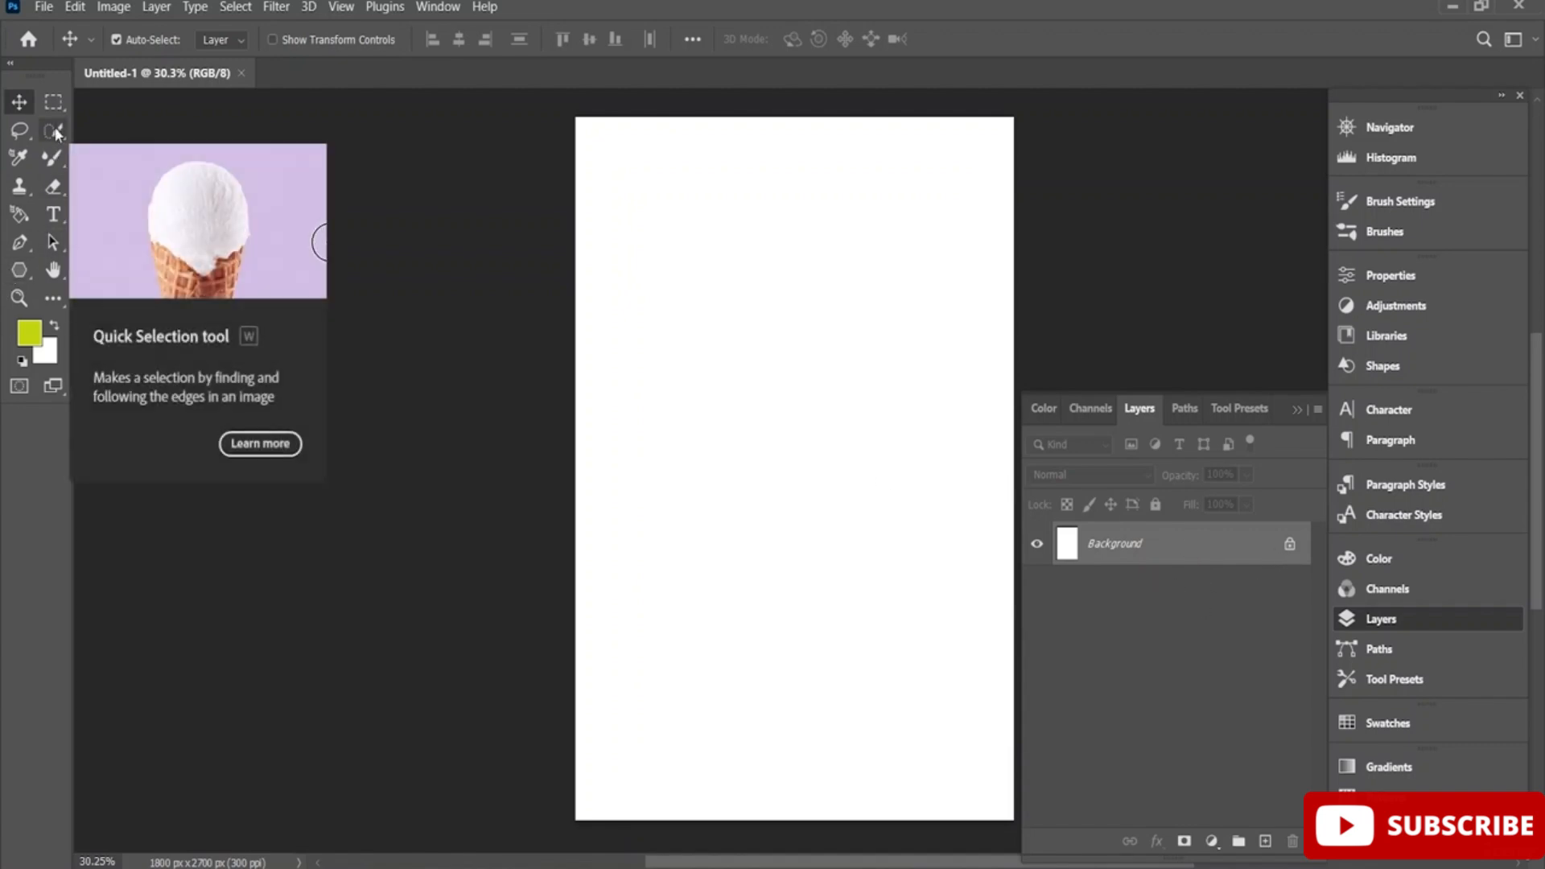
Open the cherry blossom image 31194646_7691990.jpg from the PS folder on the Desktop
click(47, 8)
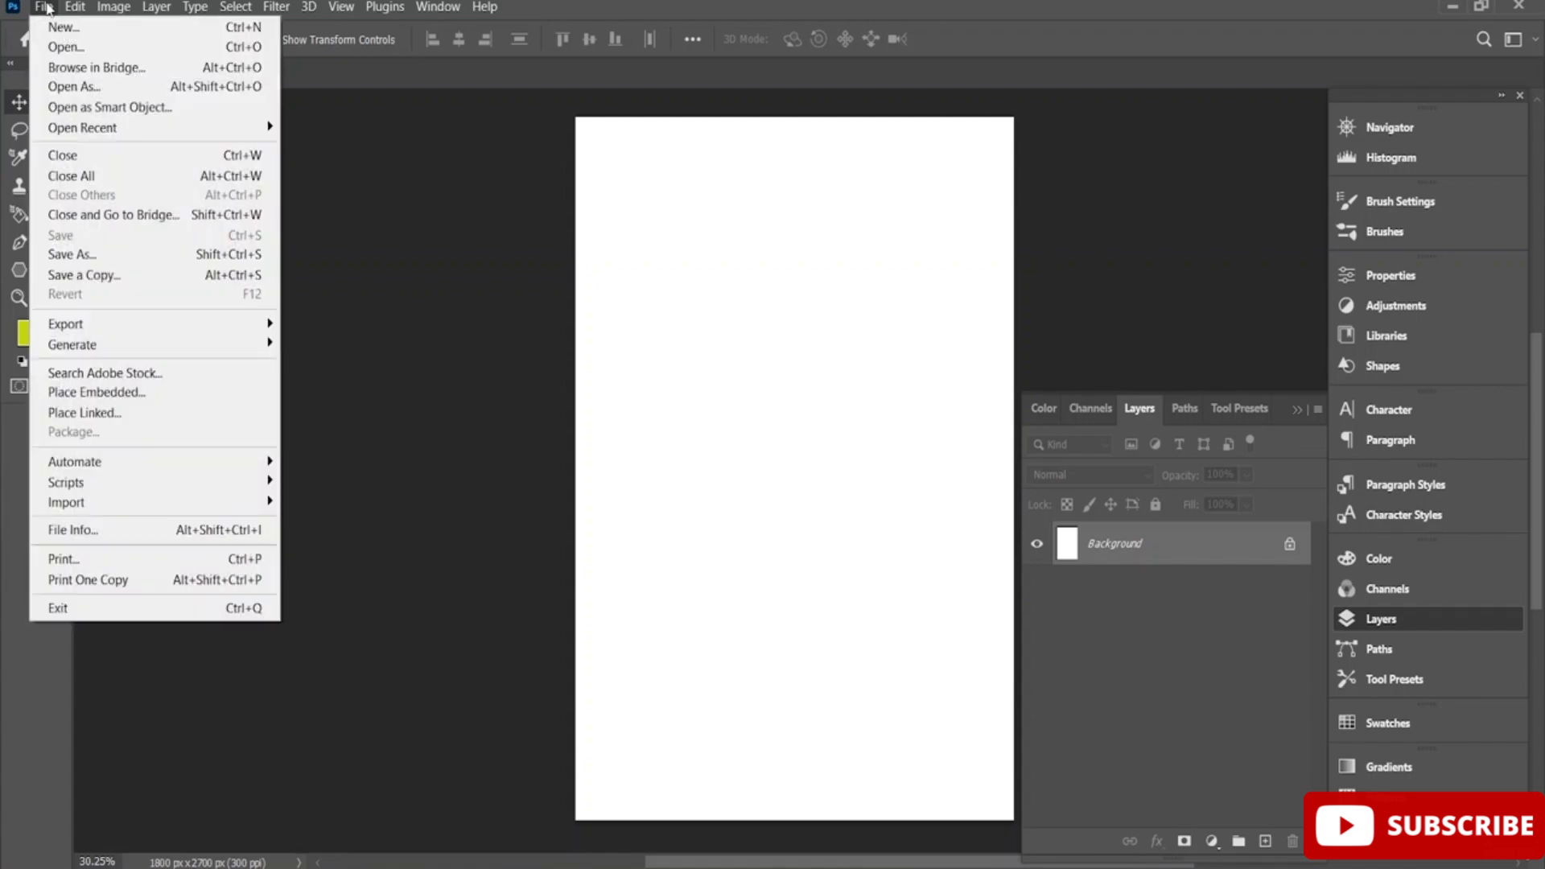
click(70, 49)
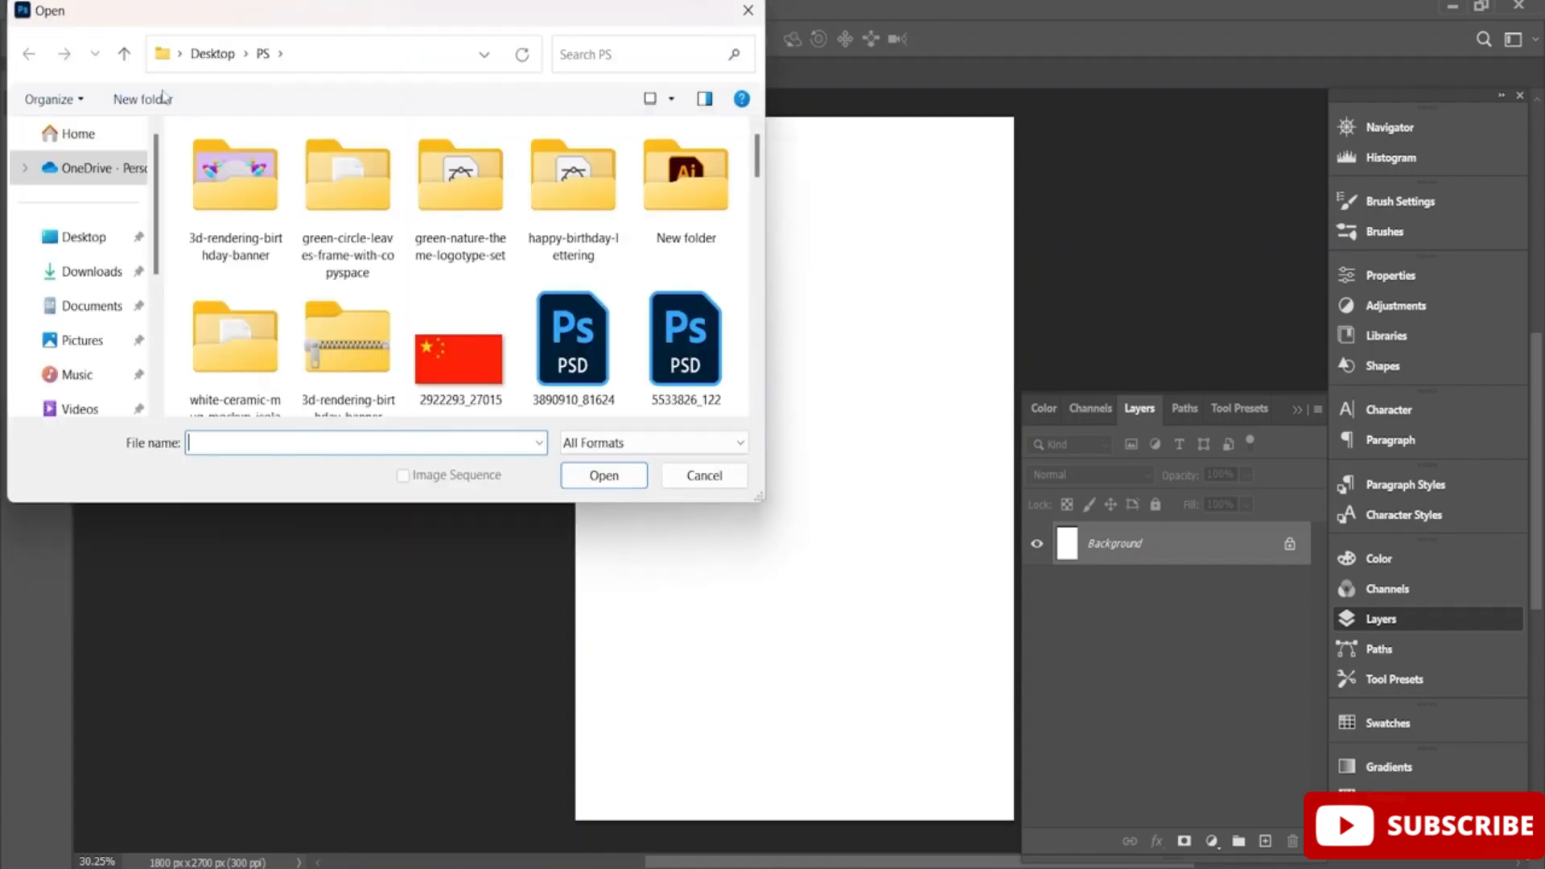
scroll(314, 257, down, 8)
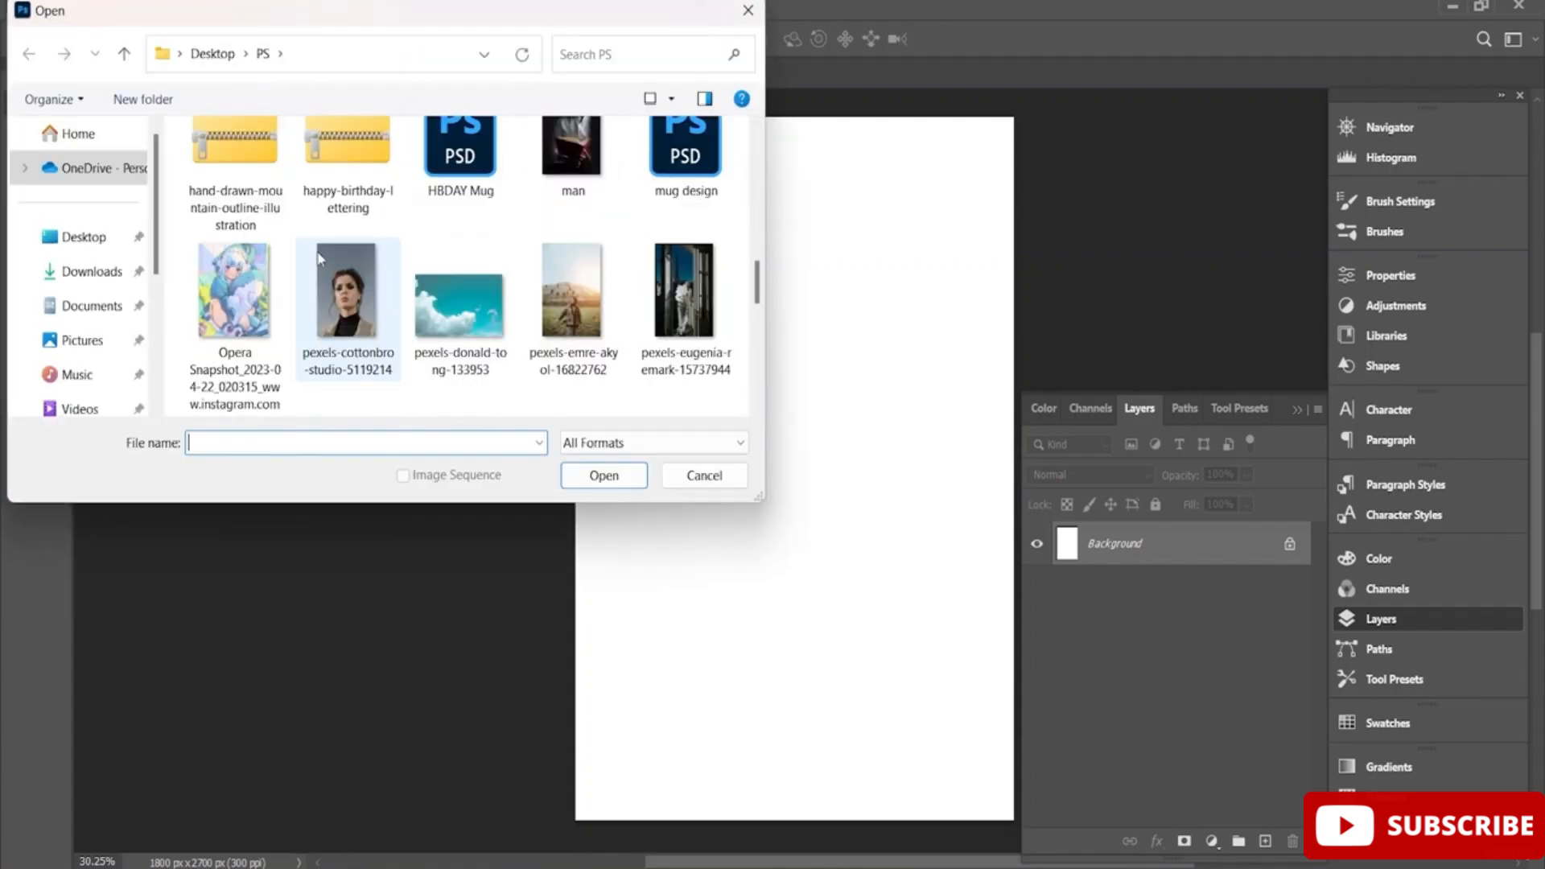
scroll(317, 257, down, 6)
scroll(317, 257, up, 4)
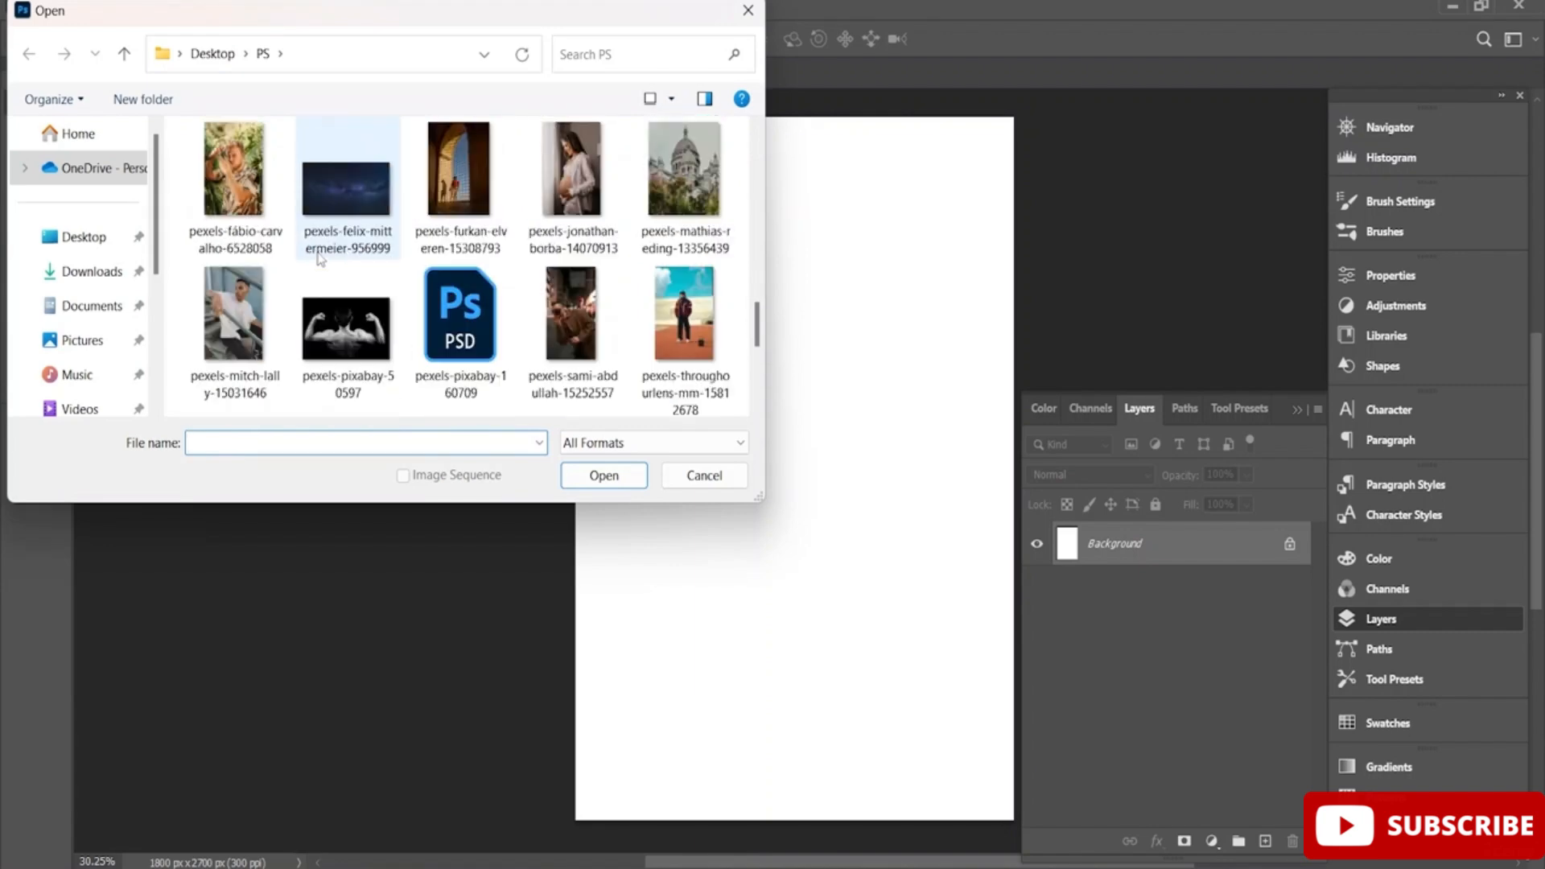
scroll(320, 259, up, 1)
scroll(320, 259, up, 3)
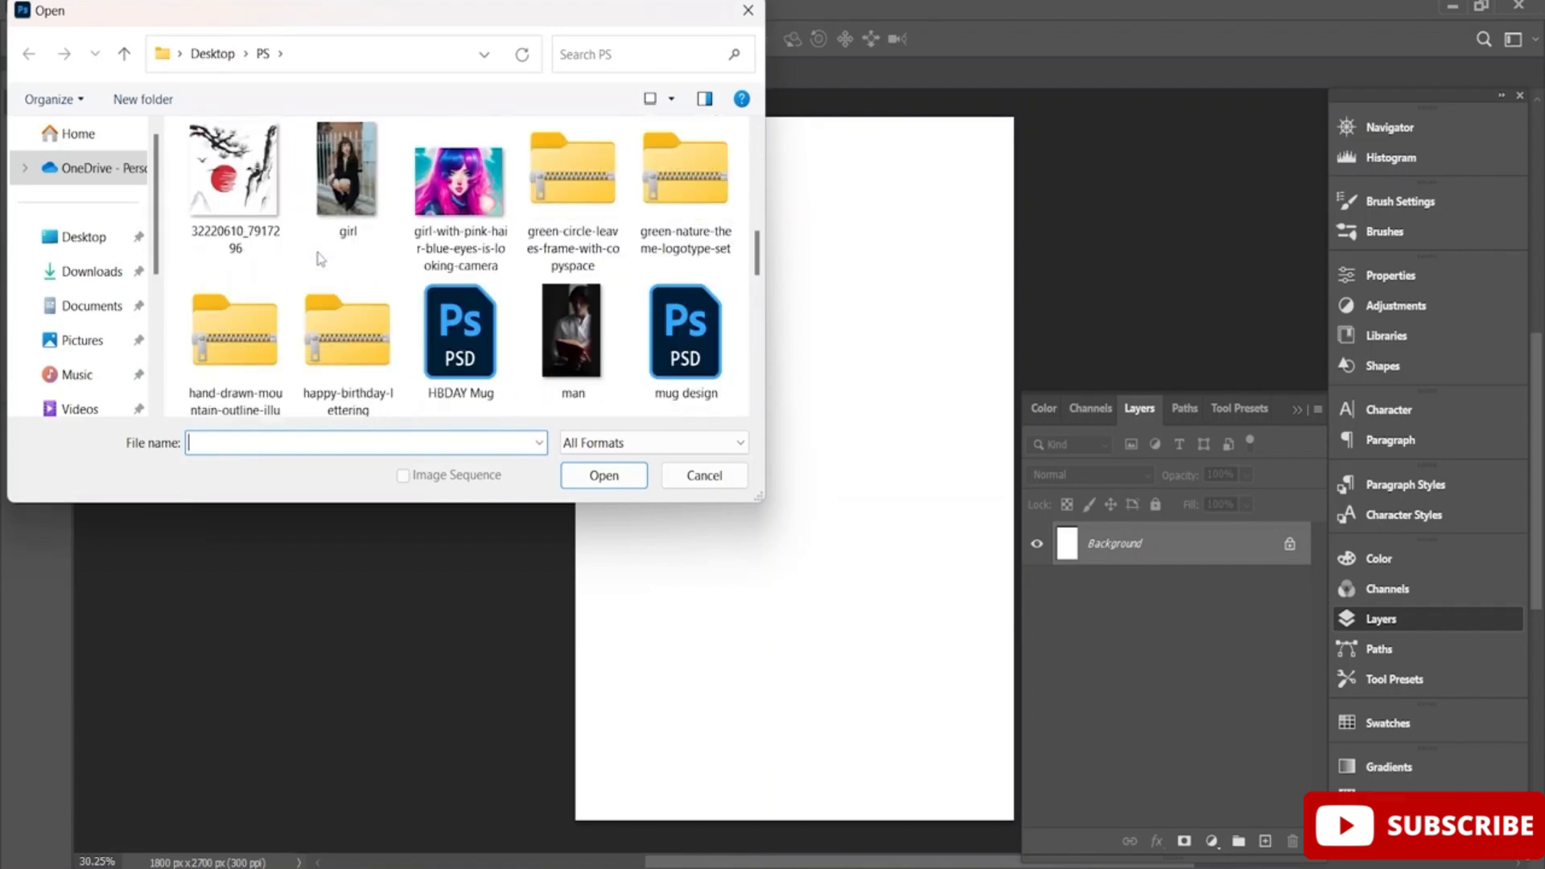
scroll(320, 258, up, 1)
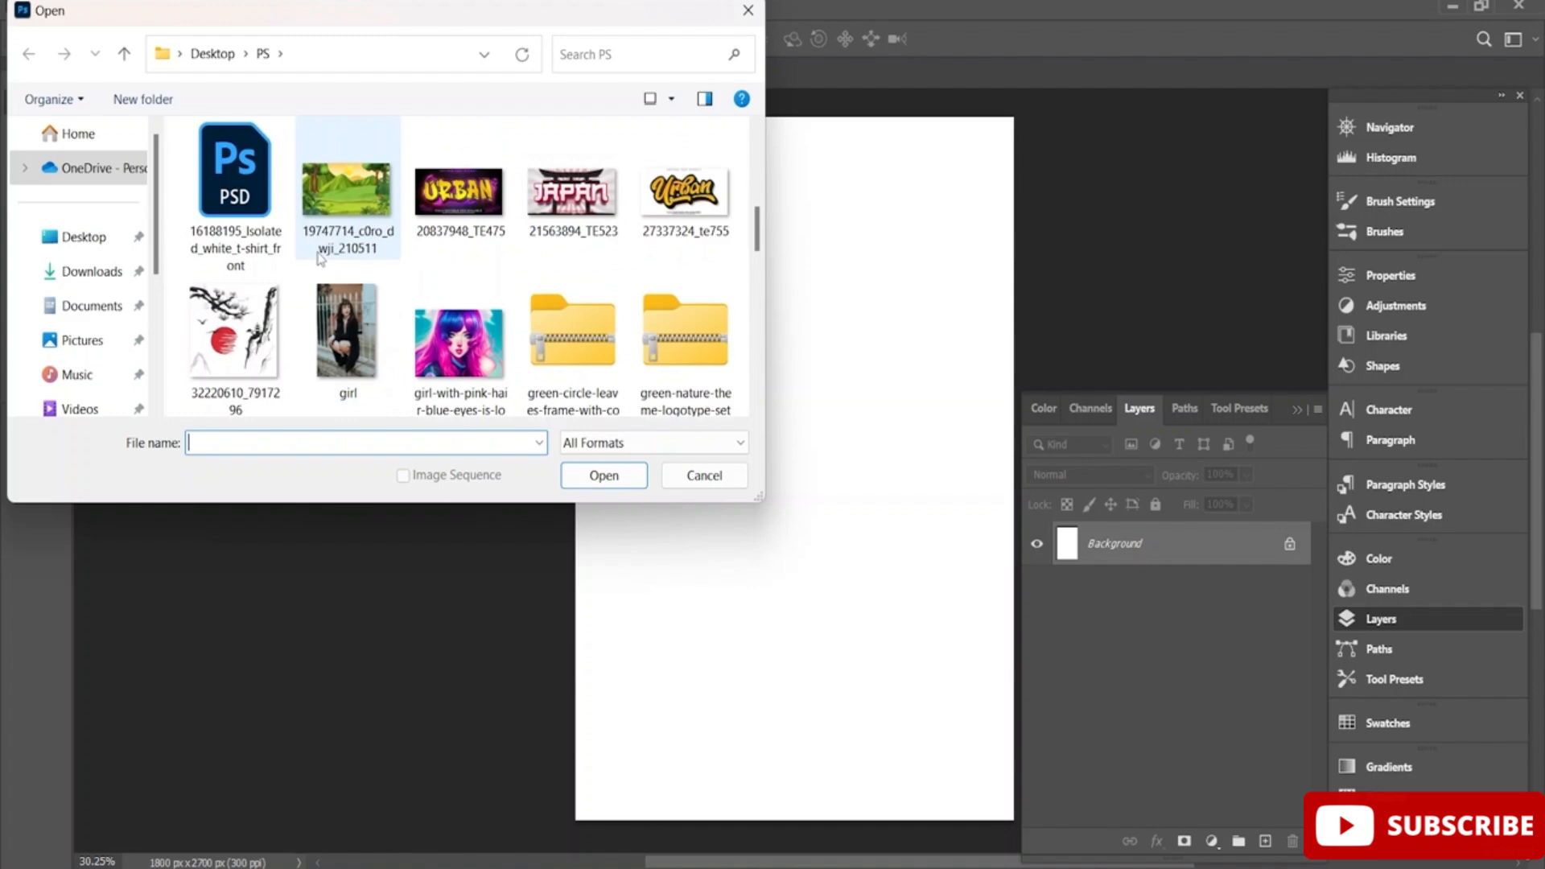
scroll(321, 259, up, 1)
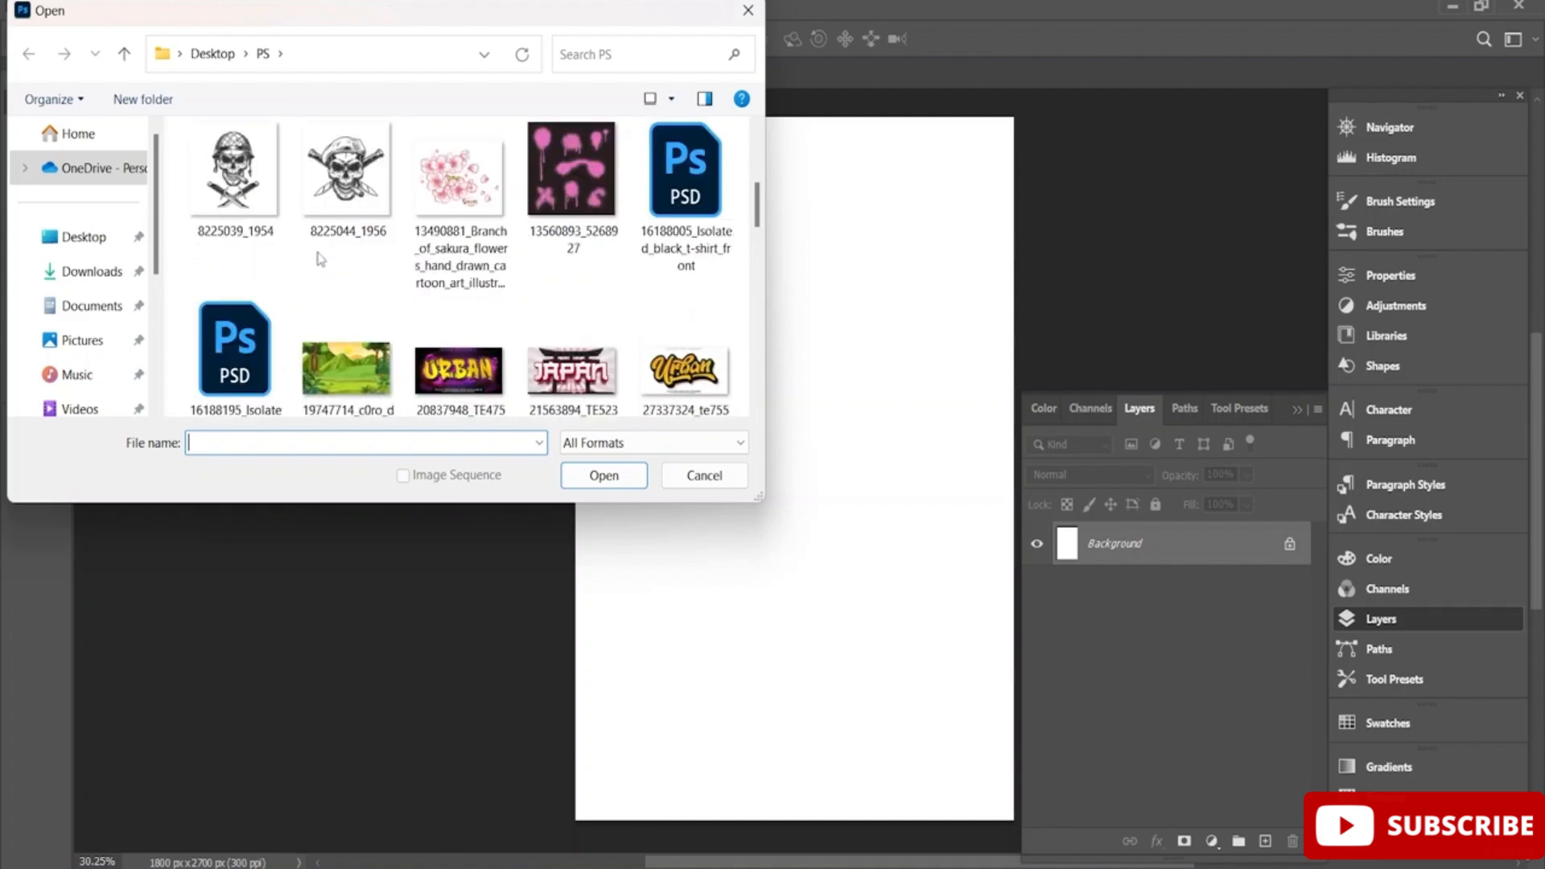
scroll(320, 259, up, 1)
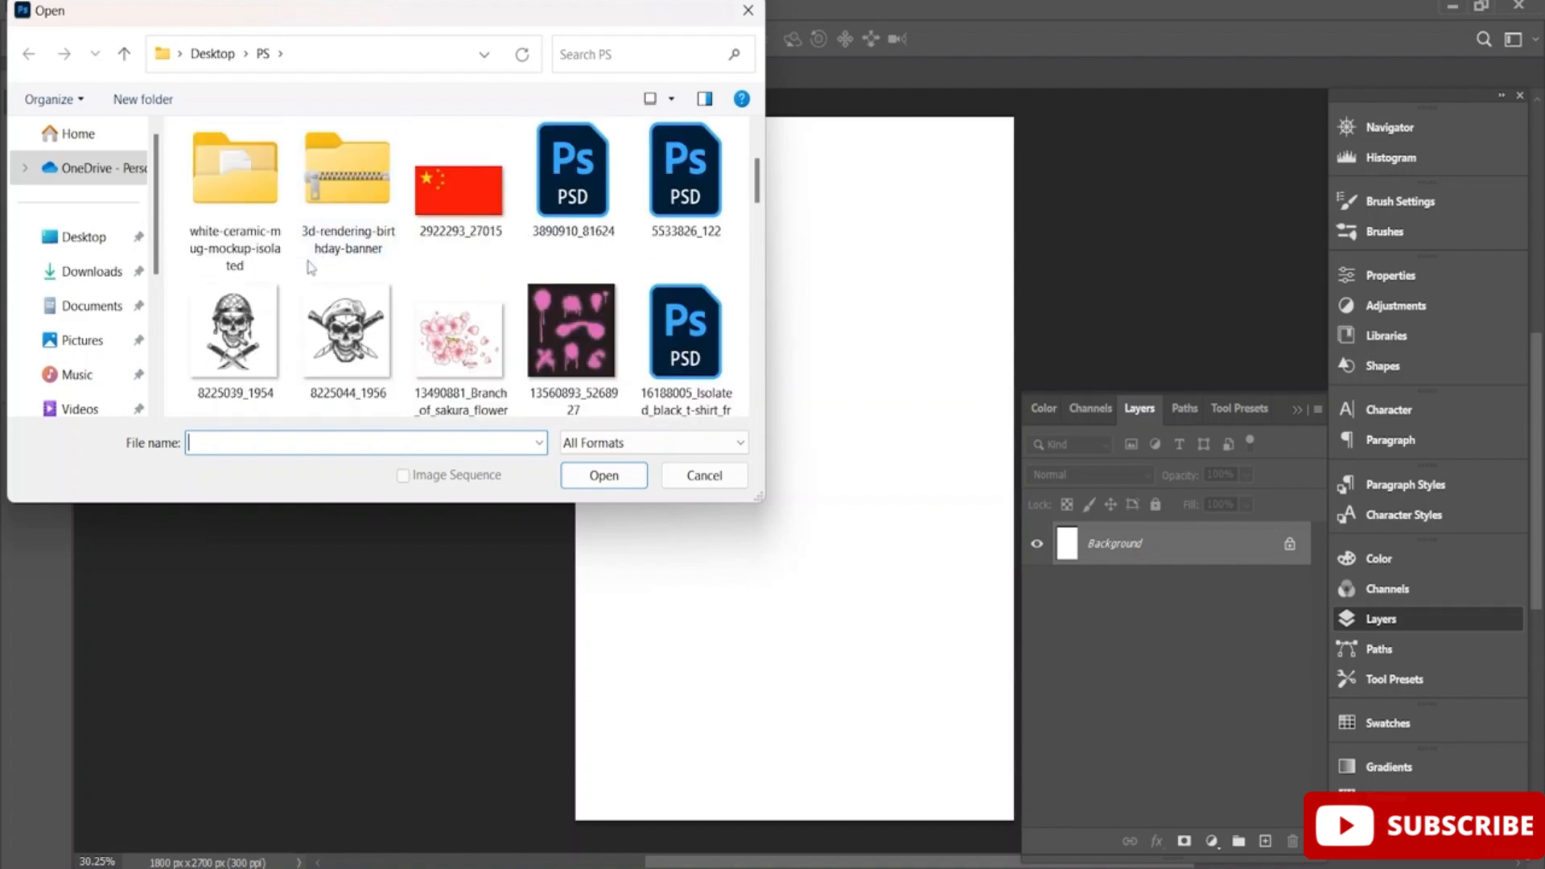
click(451, 299)
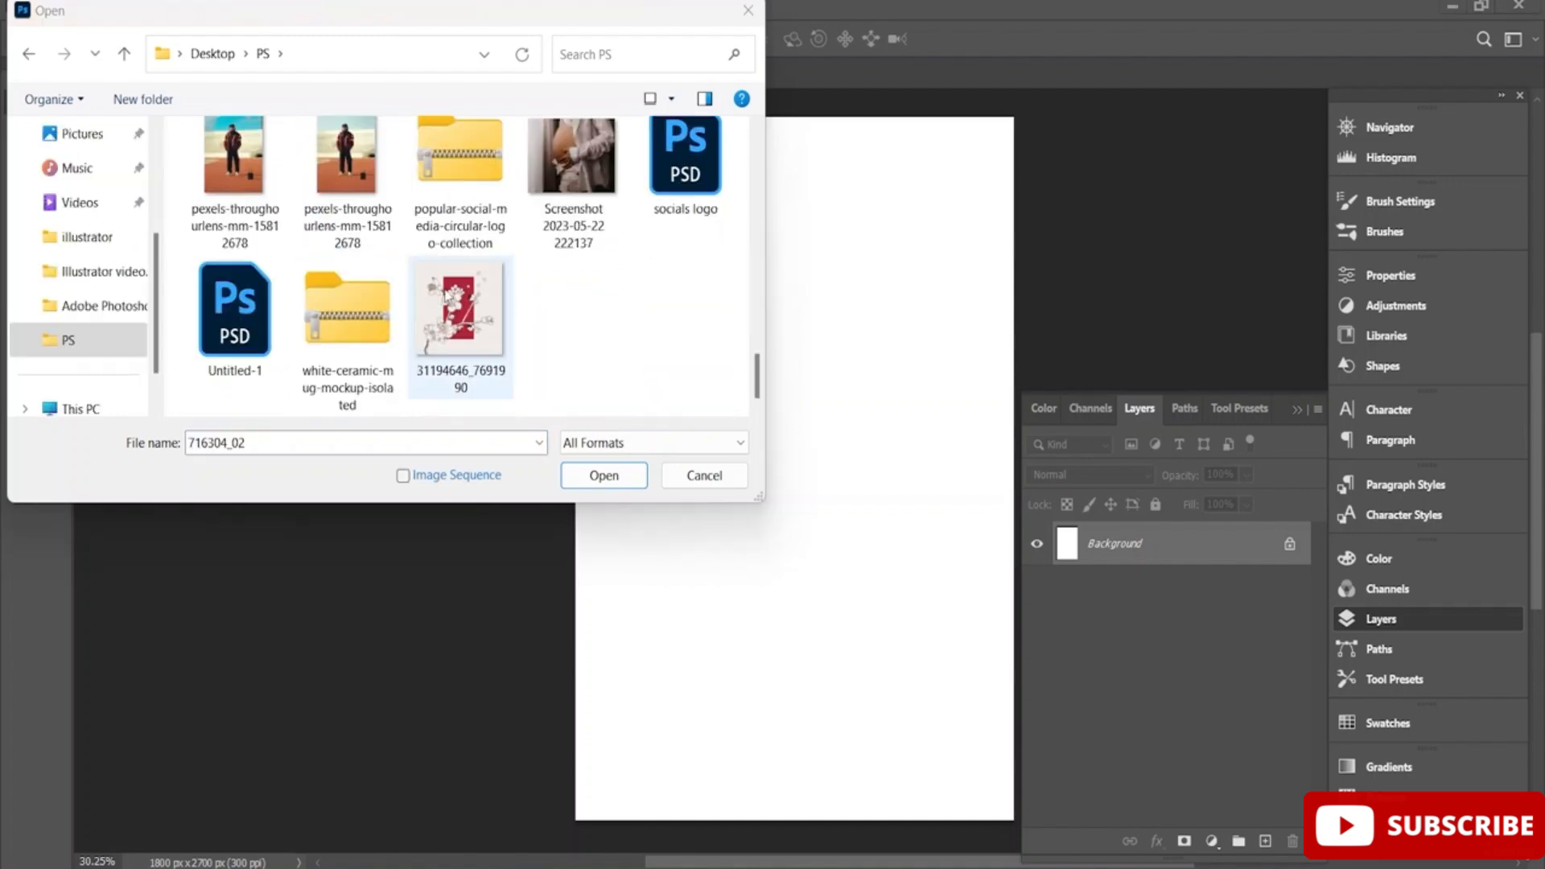
click(605, 476)
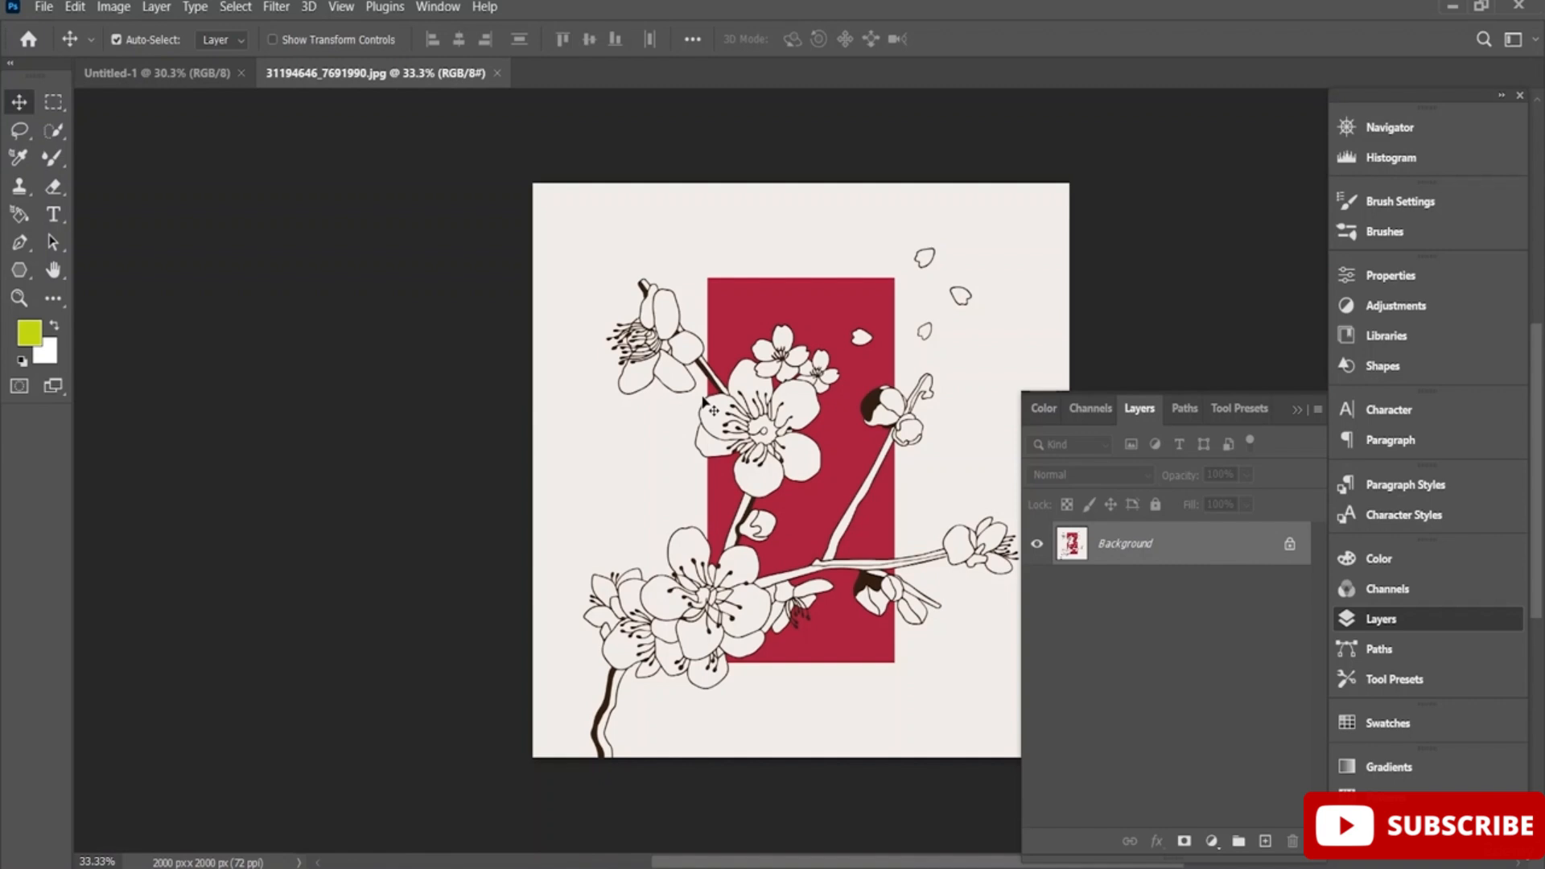
click(186, 77)
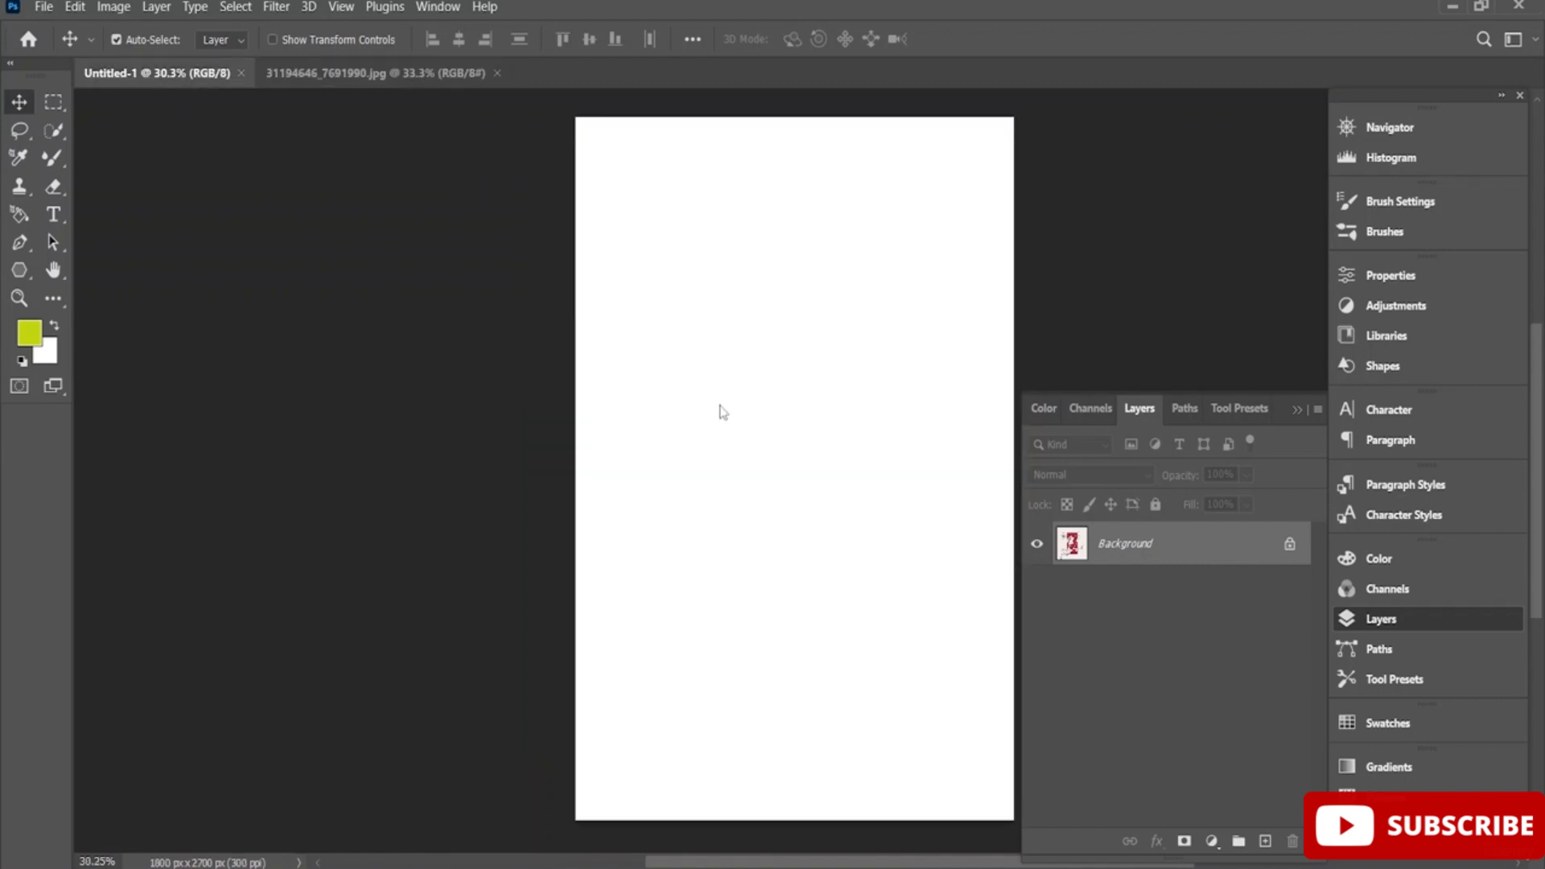
click(338, 74)
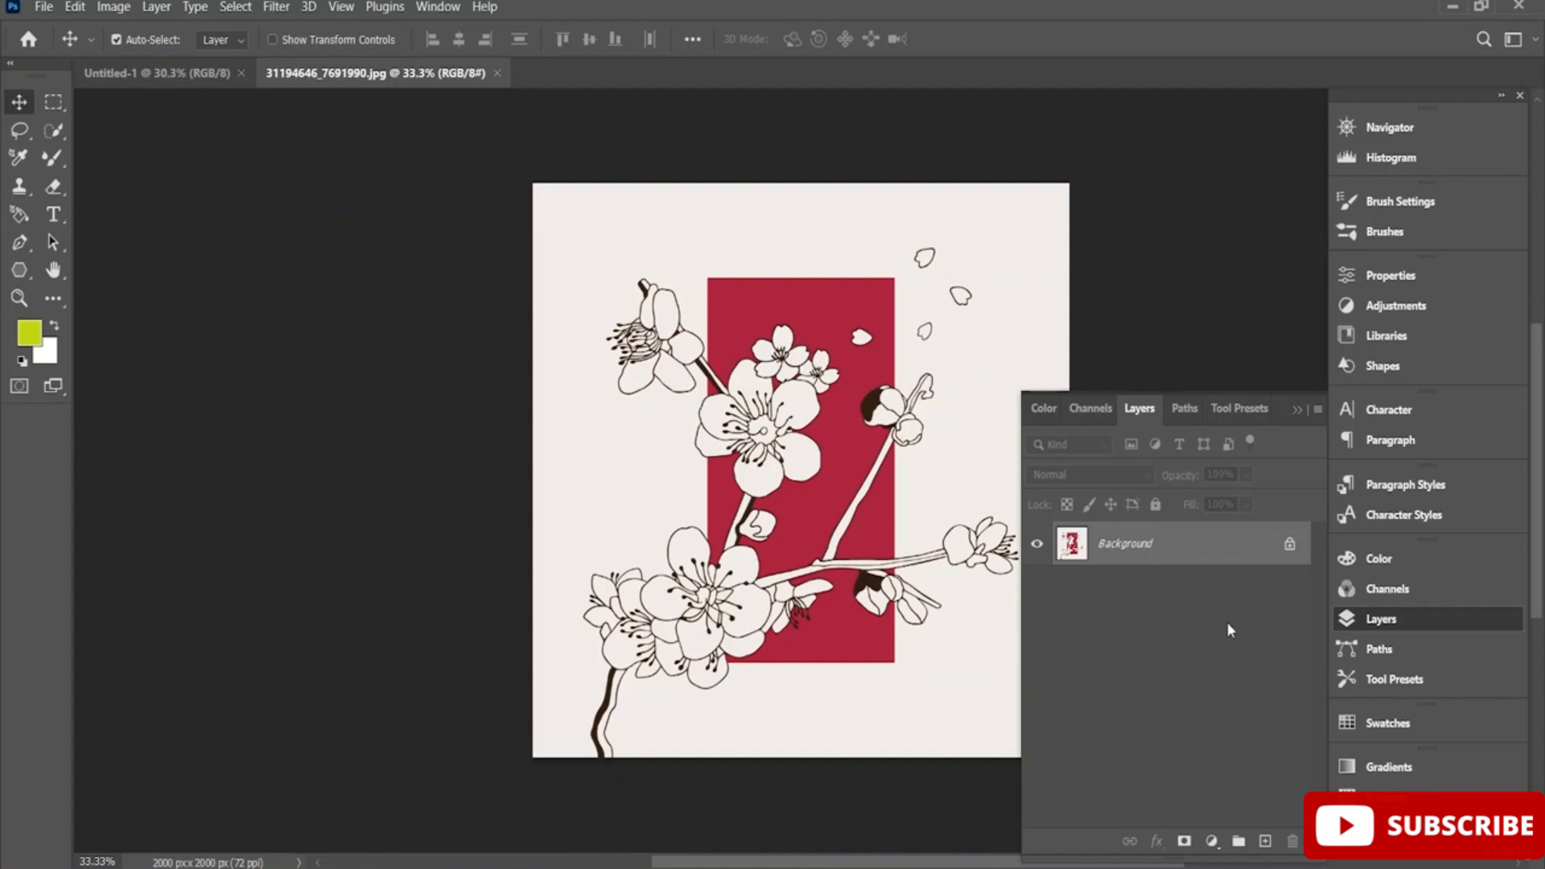
right_click(1237, 553)
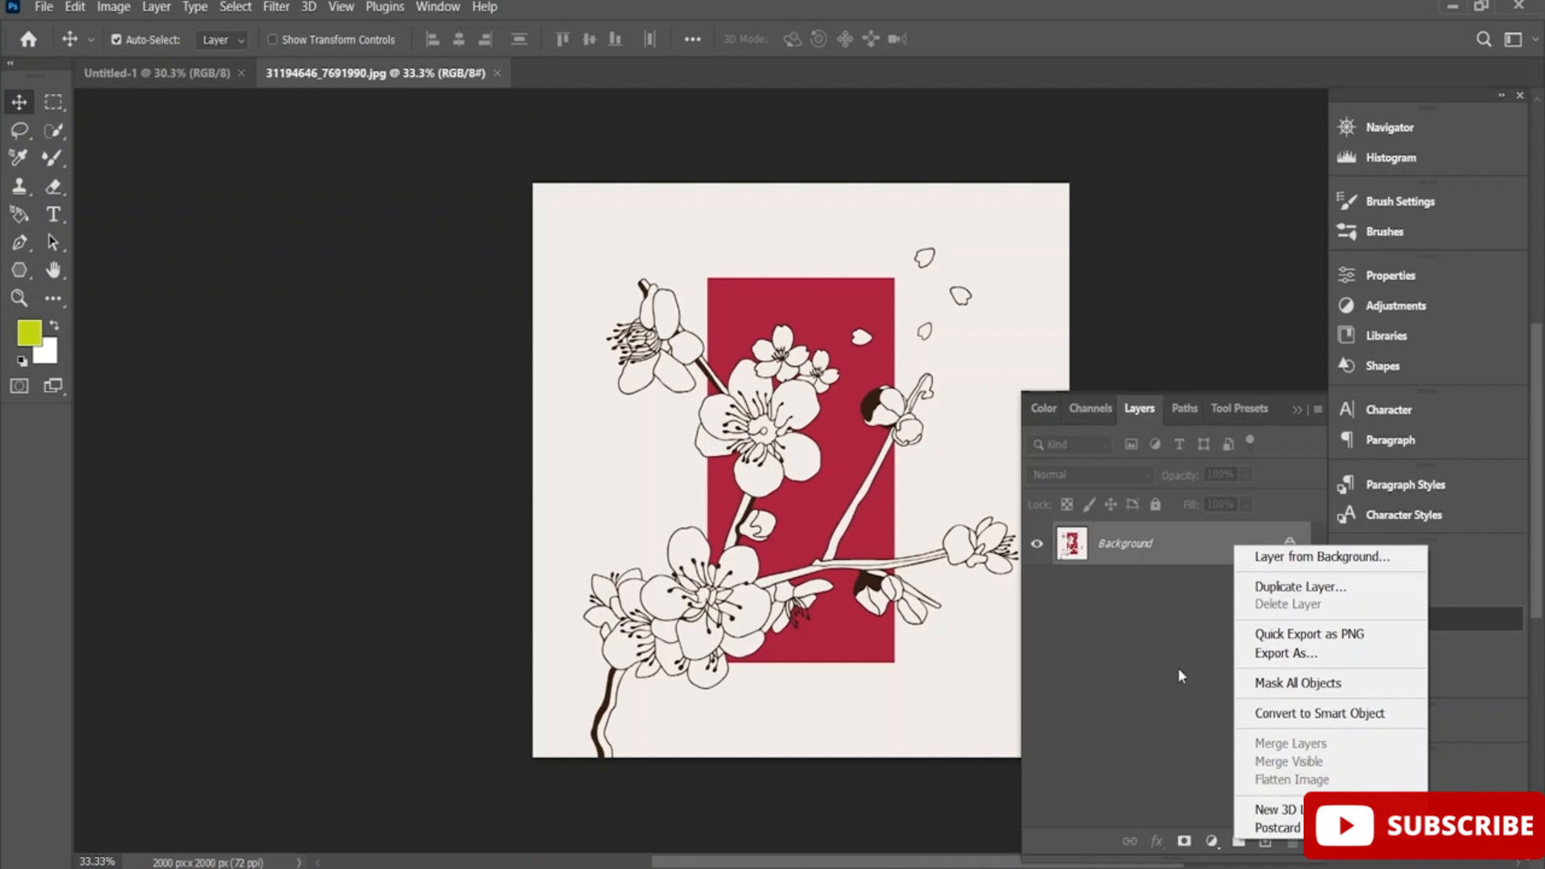
click(204, 75)
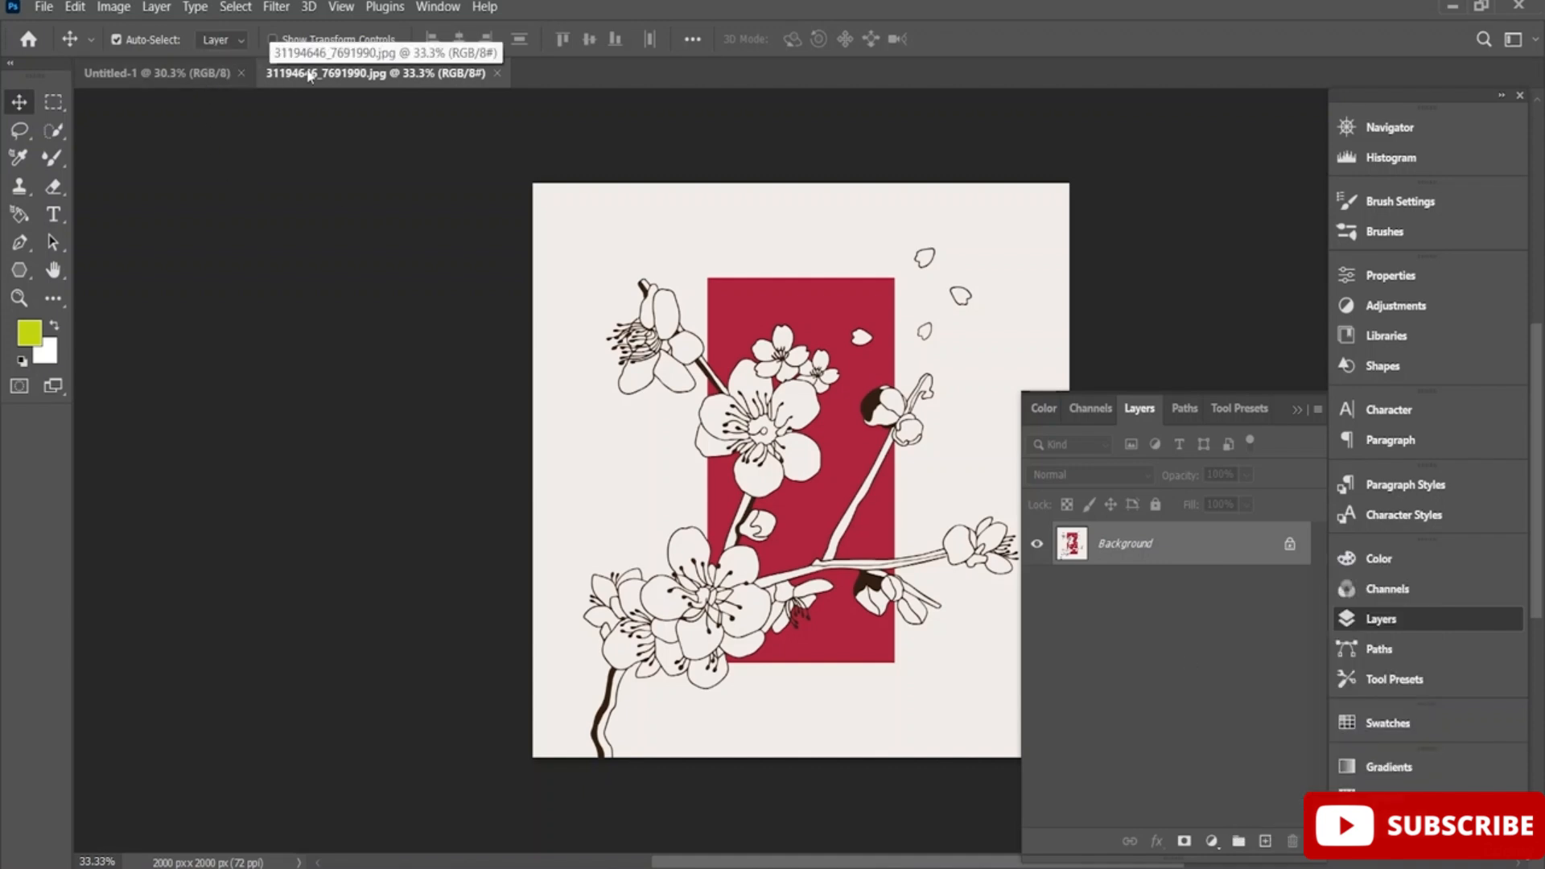
Draw a yellow-green rectangle about 1270 by 1902 px on the blank page of Untitled-1 with the Rectangle tool
click(198, 78)
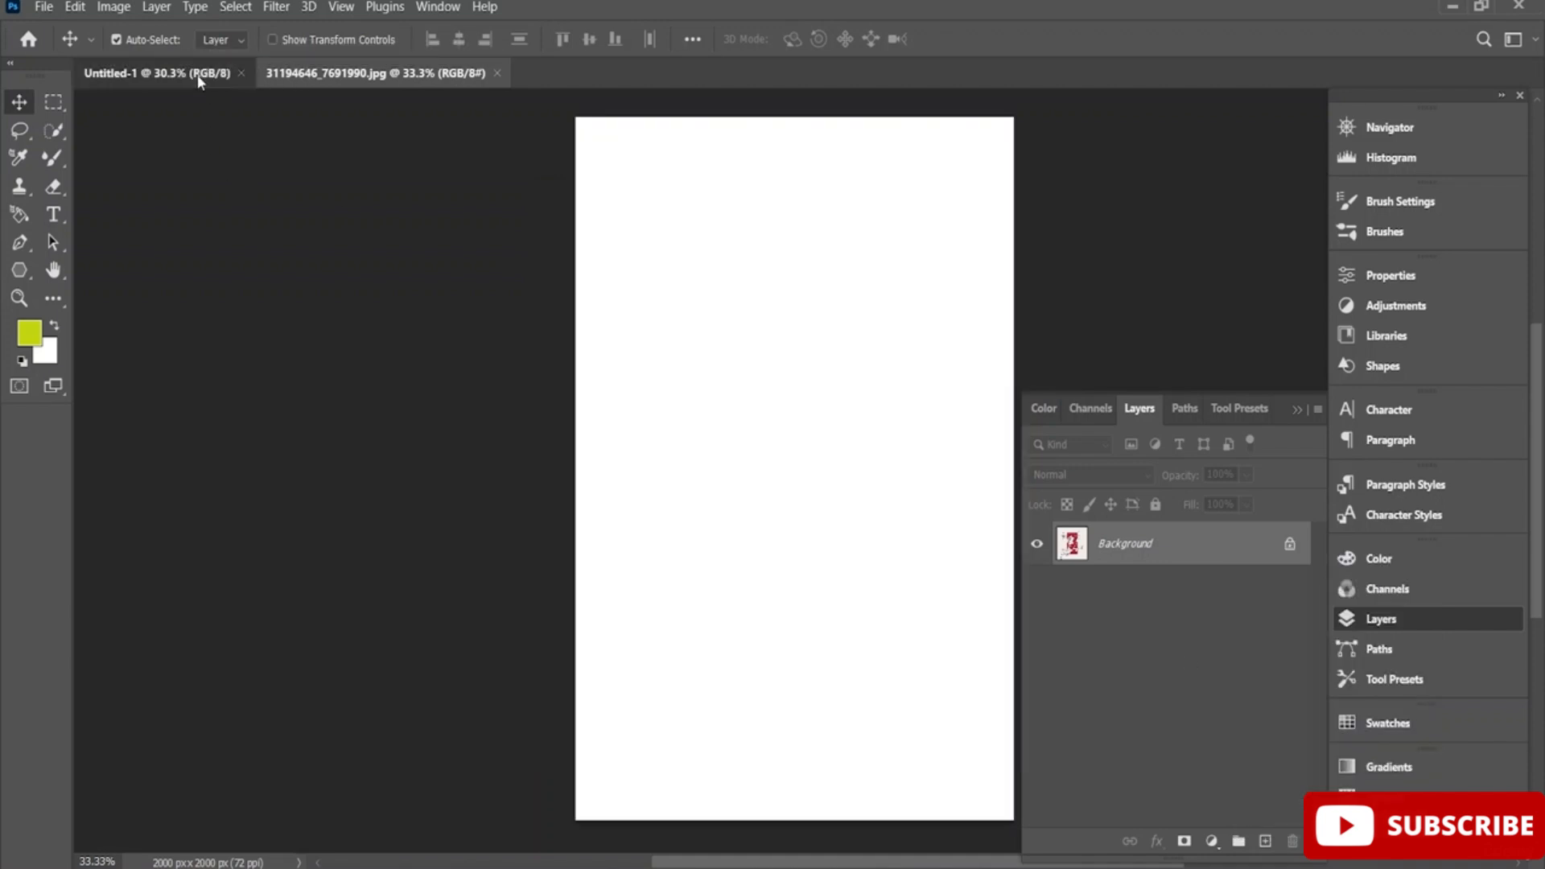
click(14, 275)
right_click(15, 276)
click(96, 267)
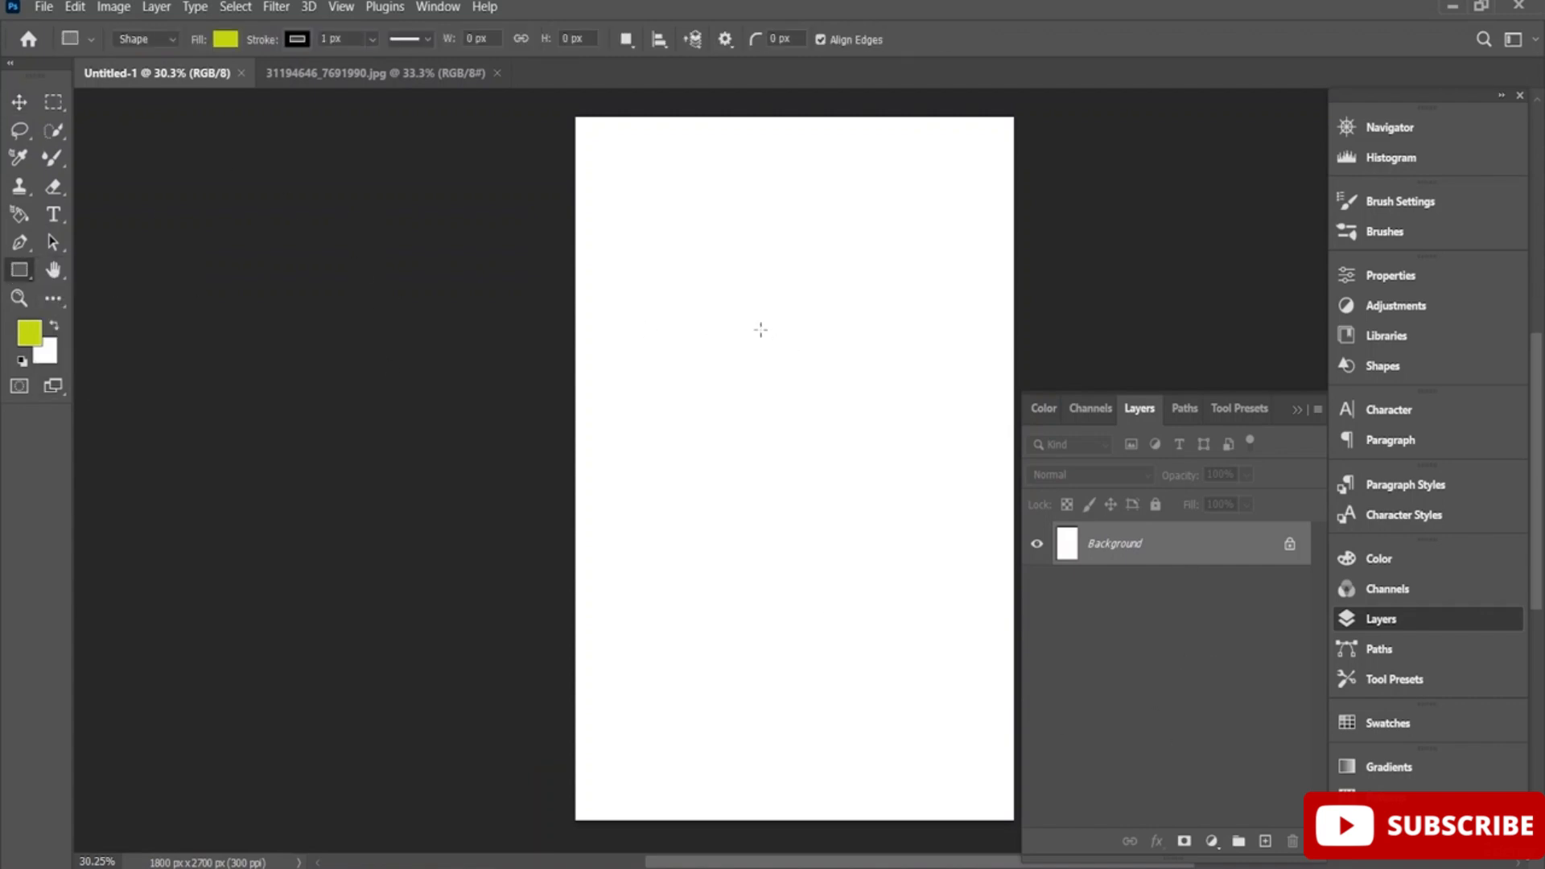
drag(663, 250, 973, 745)
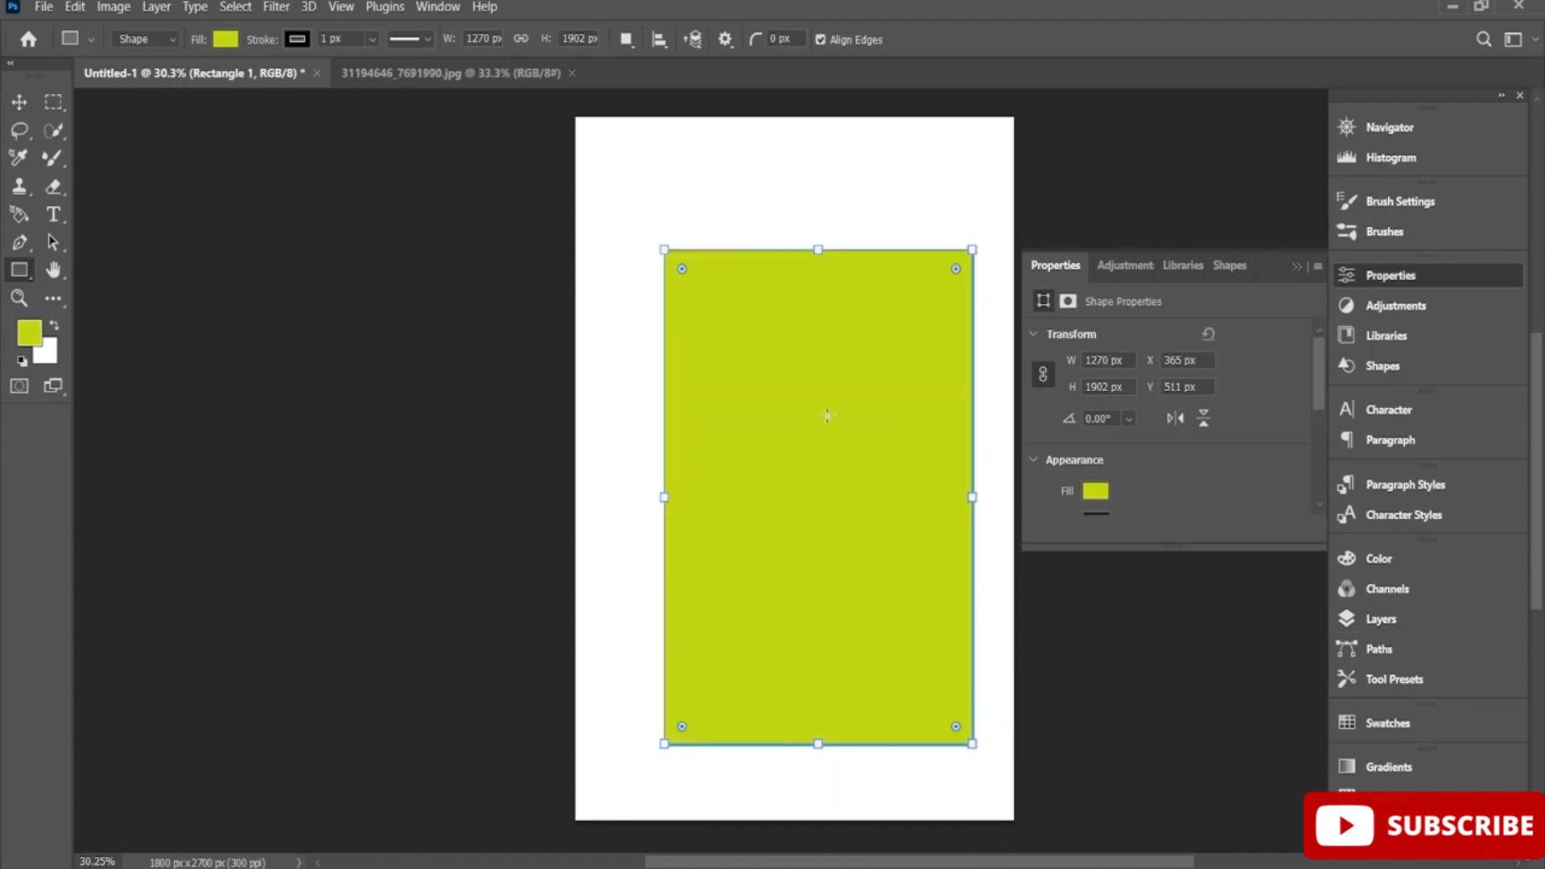
Move the rectangle up and slightly left on the page, to about X 299 px and Y 399 px
click(19, 101)
drag(796, 492, 786, 468)
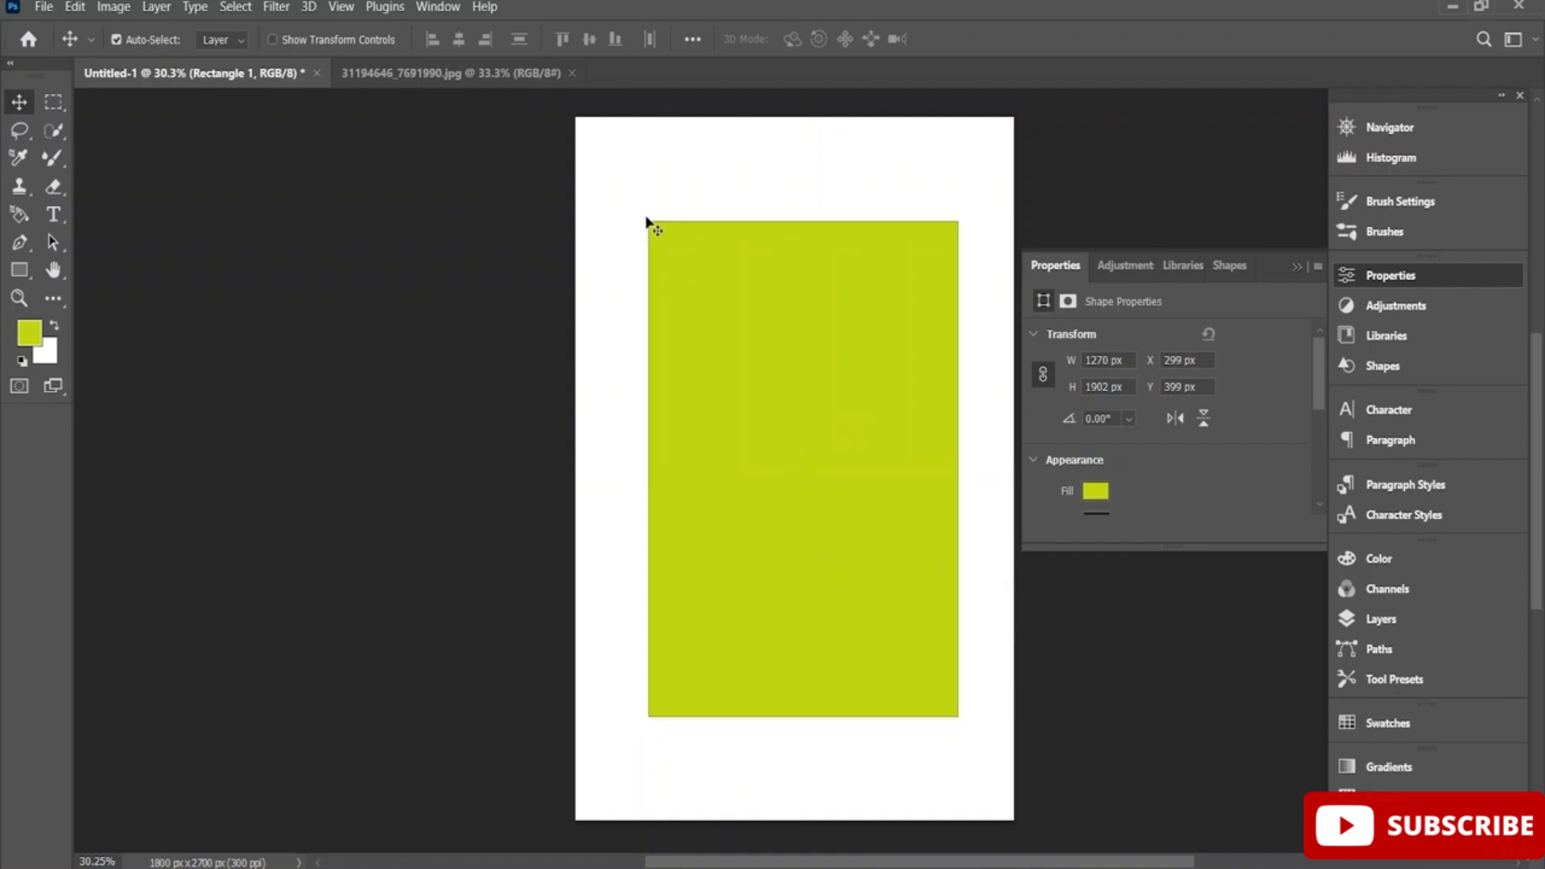
click(703, 210)
key(ctrl)
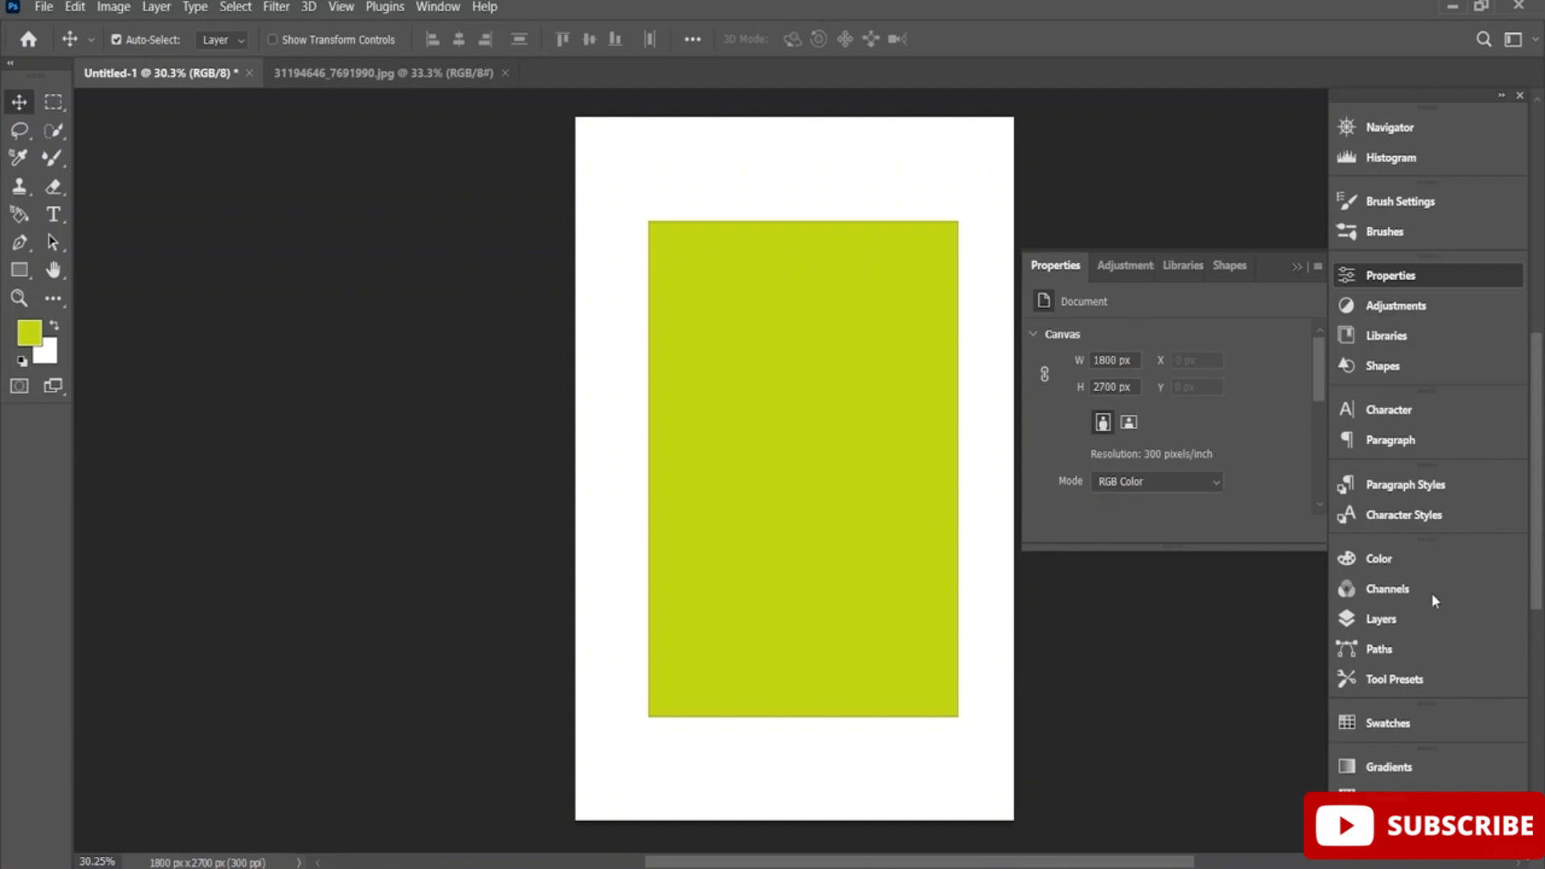
Try to scale the Rectangle 1 layer to about 111% and centre it horizontally on the page
click(1410, 623)
click(1139, 551)
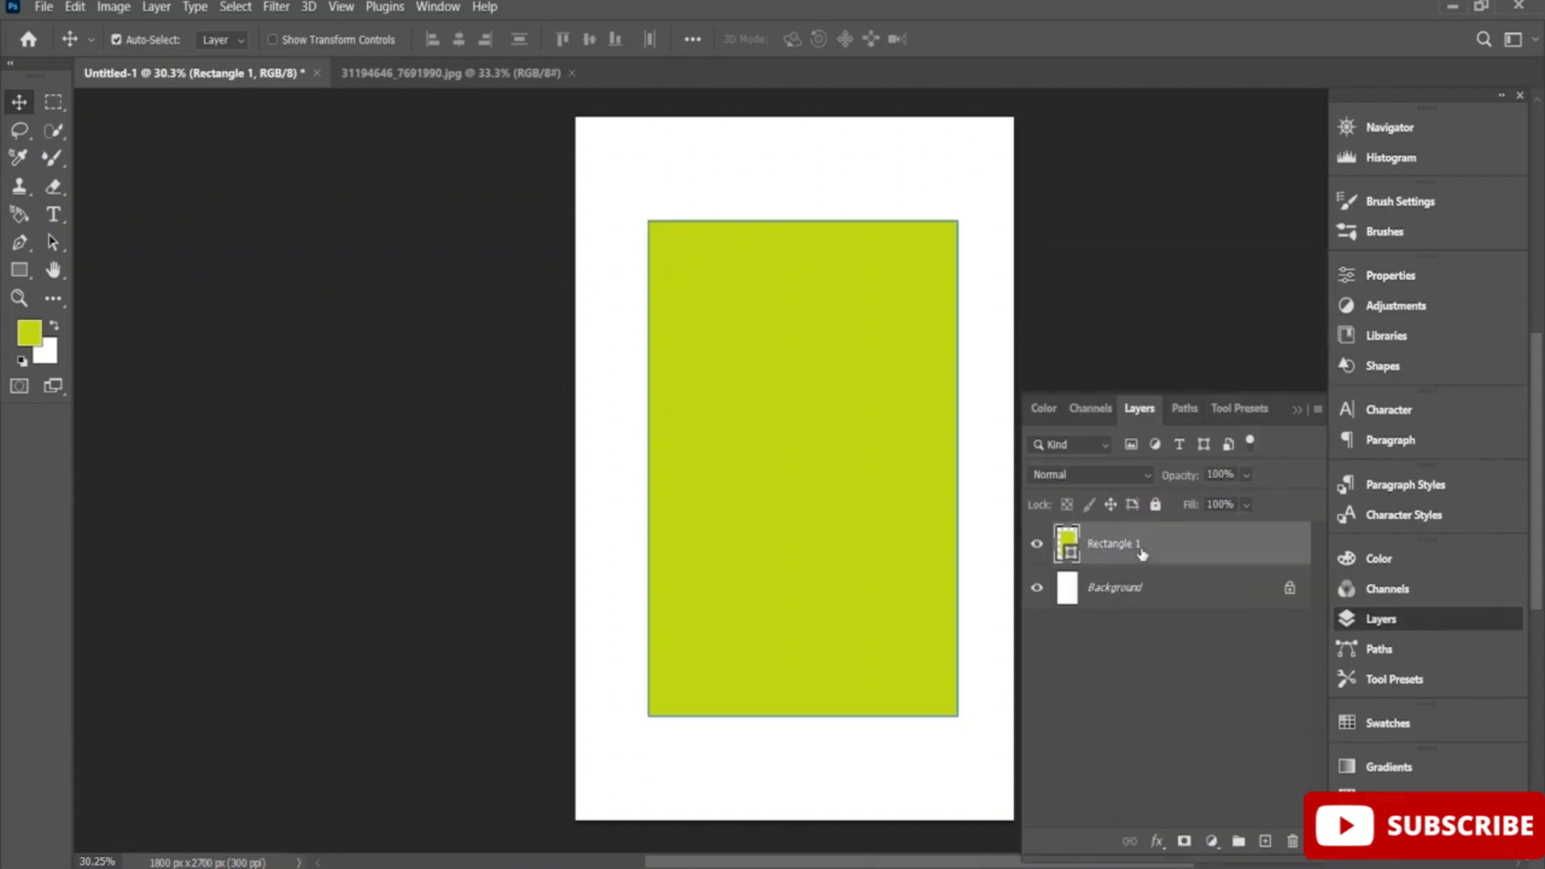
key(ctrl+t)
drag(648, 219, 613, 166)
drag(749, 374, 764, 414)
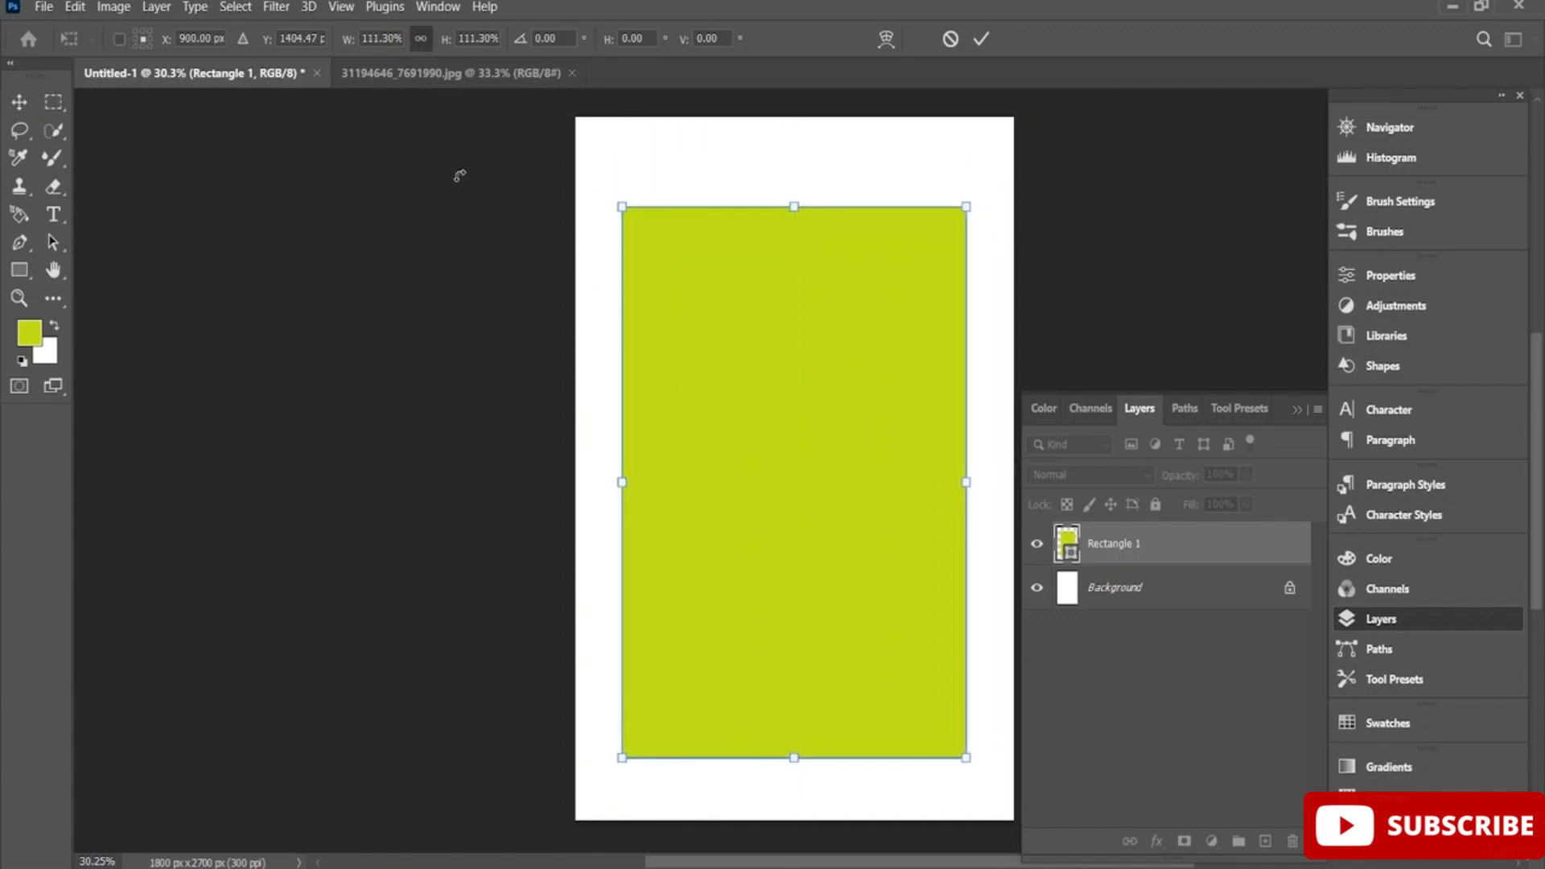
Unlock the background layer of 31194646_7691990.jpg and bring the blossom artwork into Untitled-1, over the rectangle
click(457, 80)
key(v)
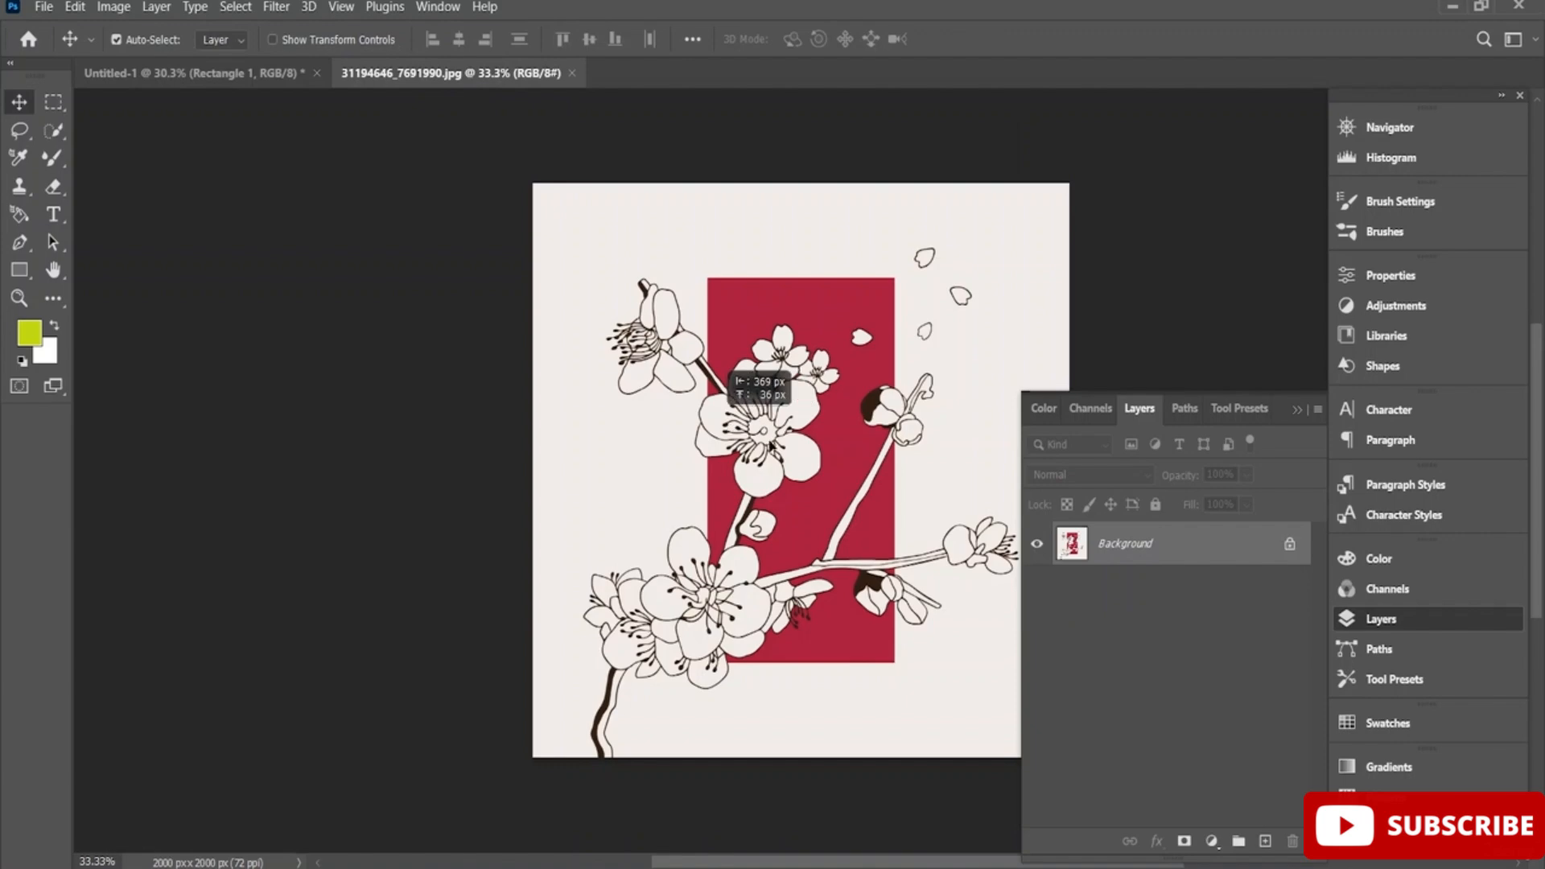
click(773, 447)
click(809, 398)
drag(808, 399, 793, 462)
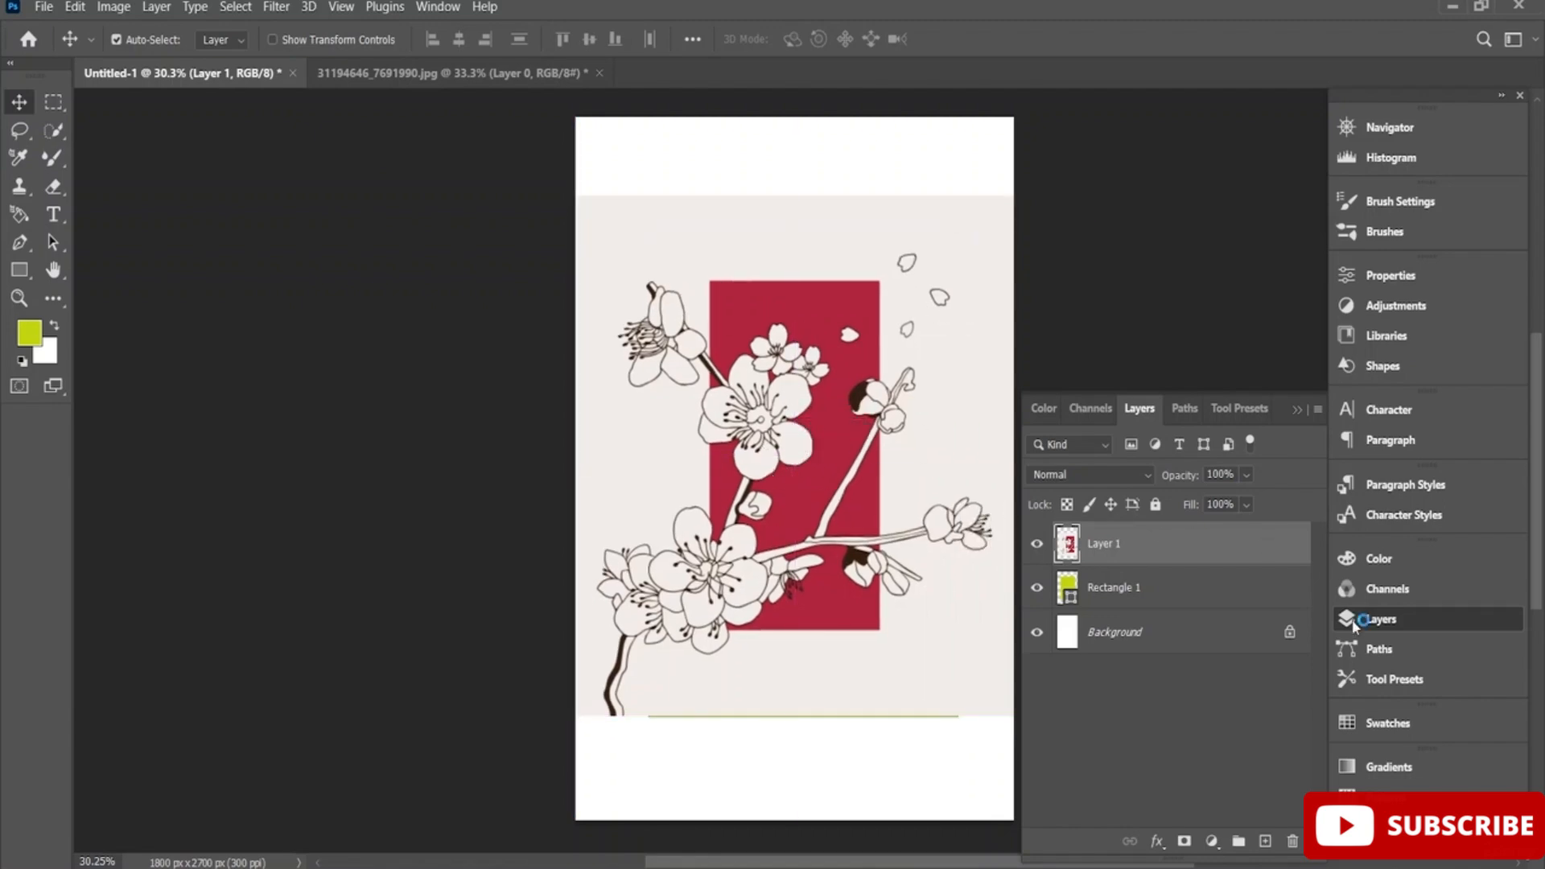
Create a clipping mask that clips the blossom artwork in Layer 1 to the rectangle below
right_click(1168, 549)
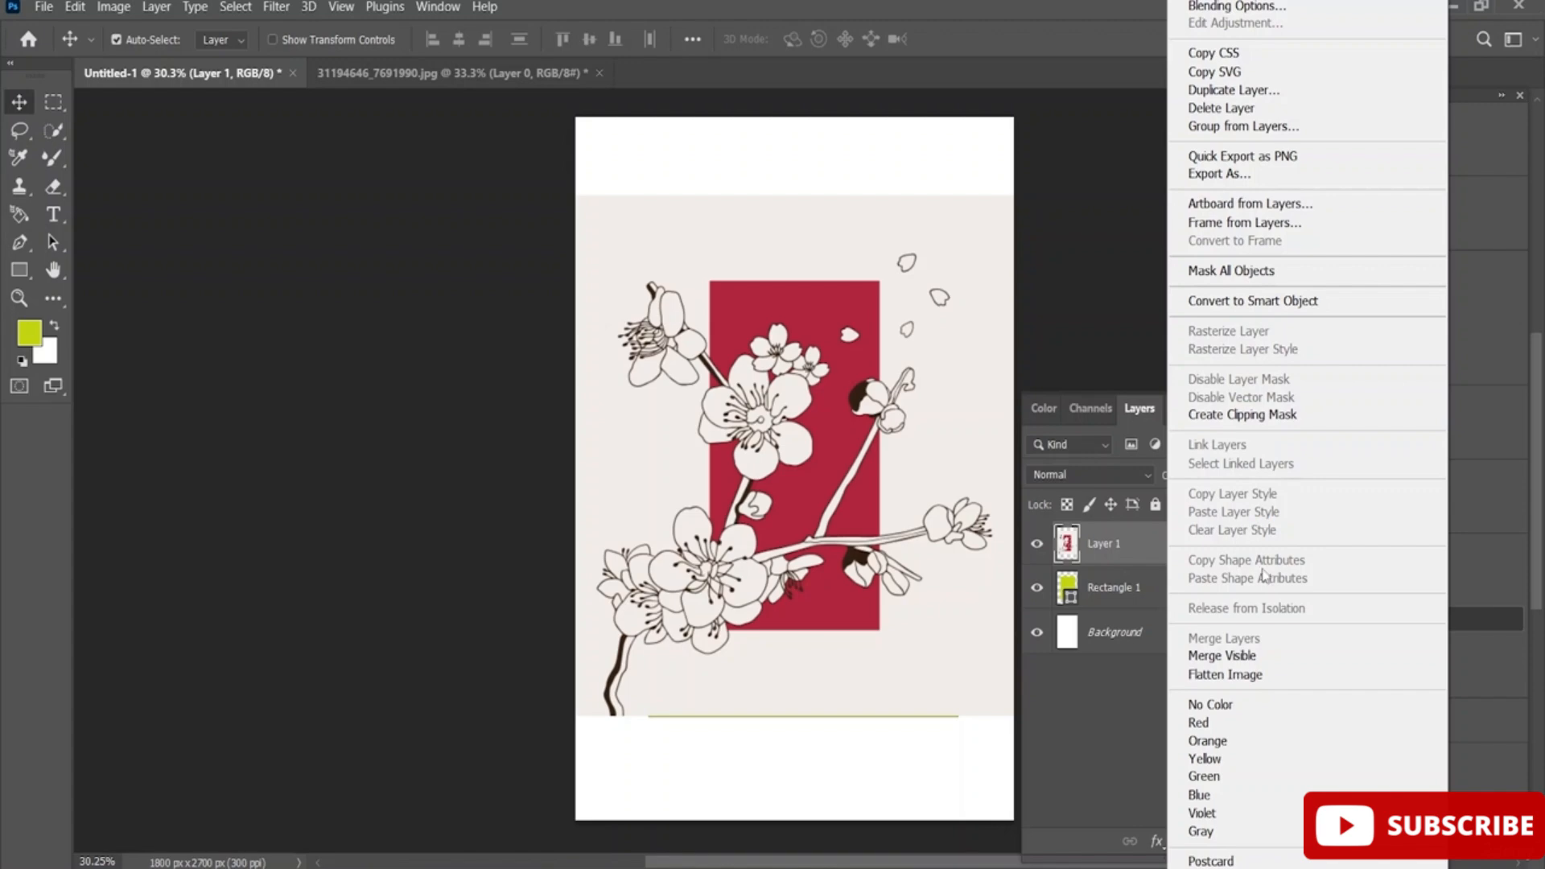
click(1284, 419)
drag(825, 505, 825, 509)
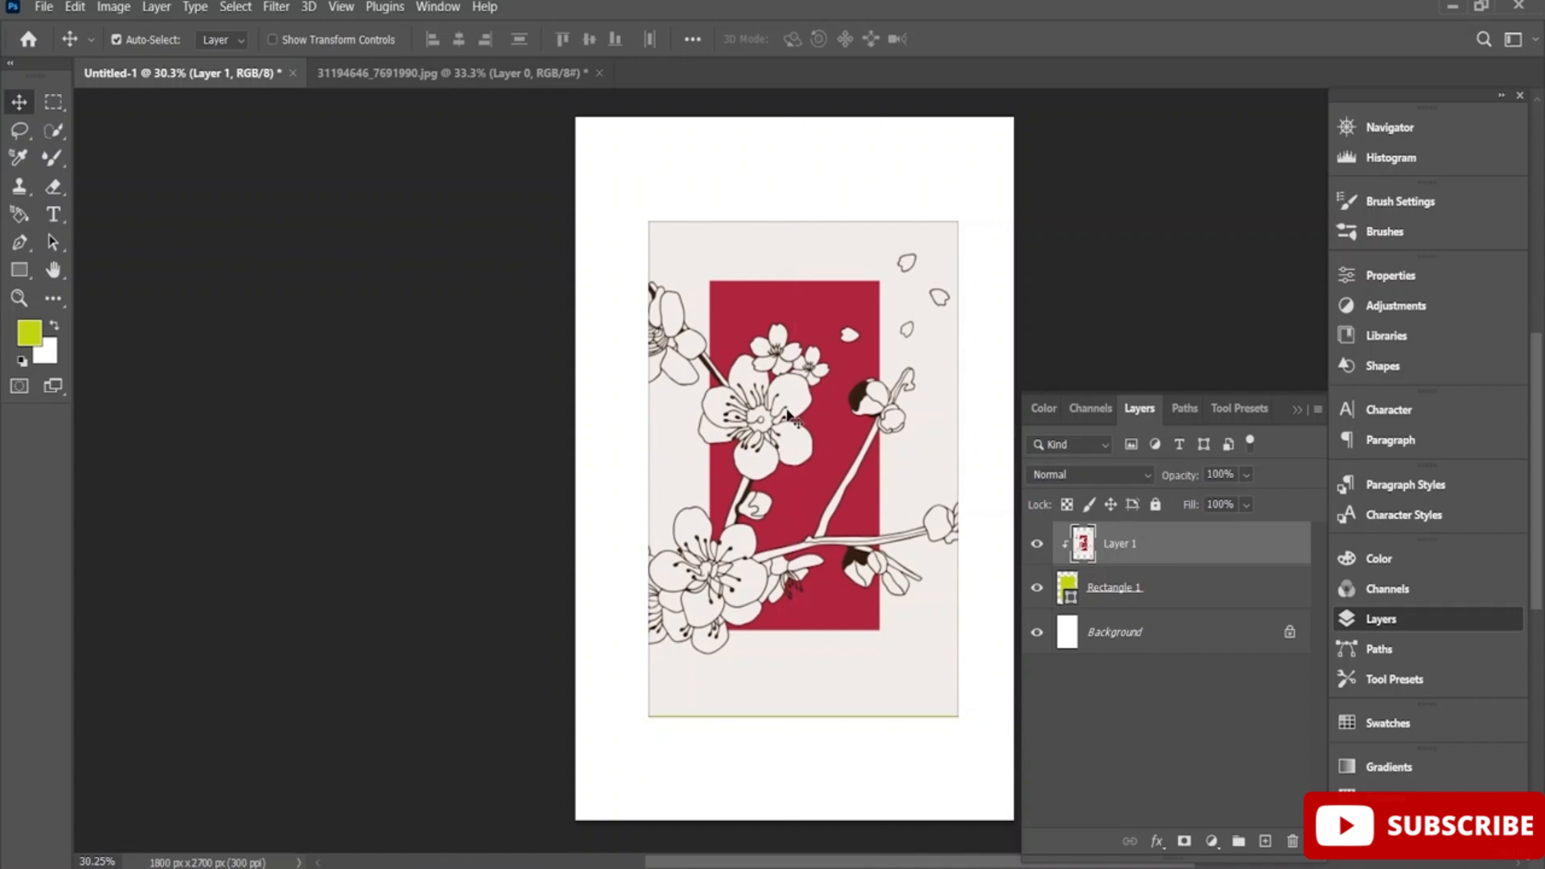
ctrl+click(1104, 595)
click(1111, 571)
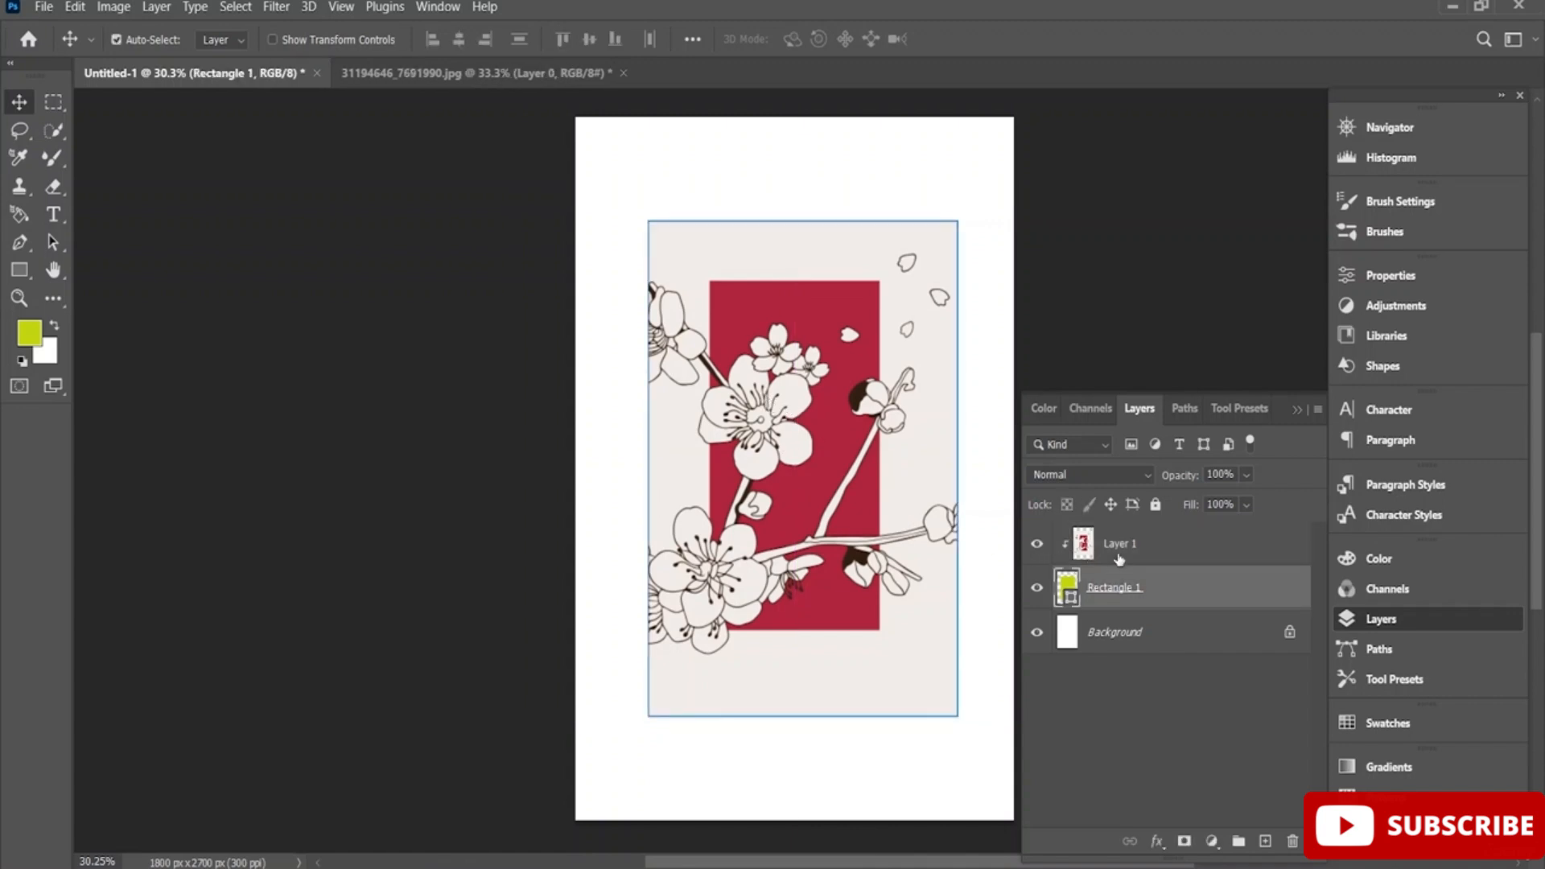
click(1118, 559)
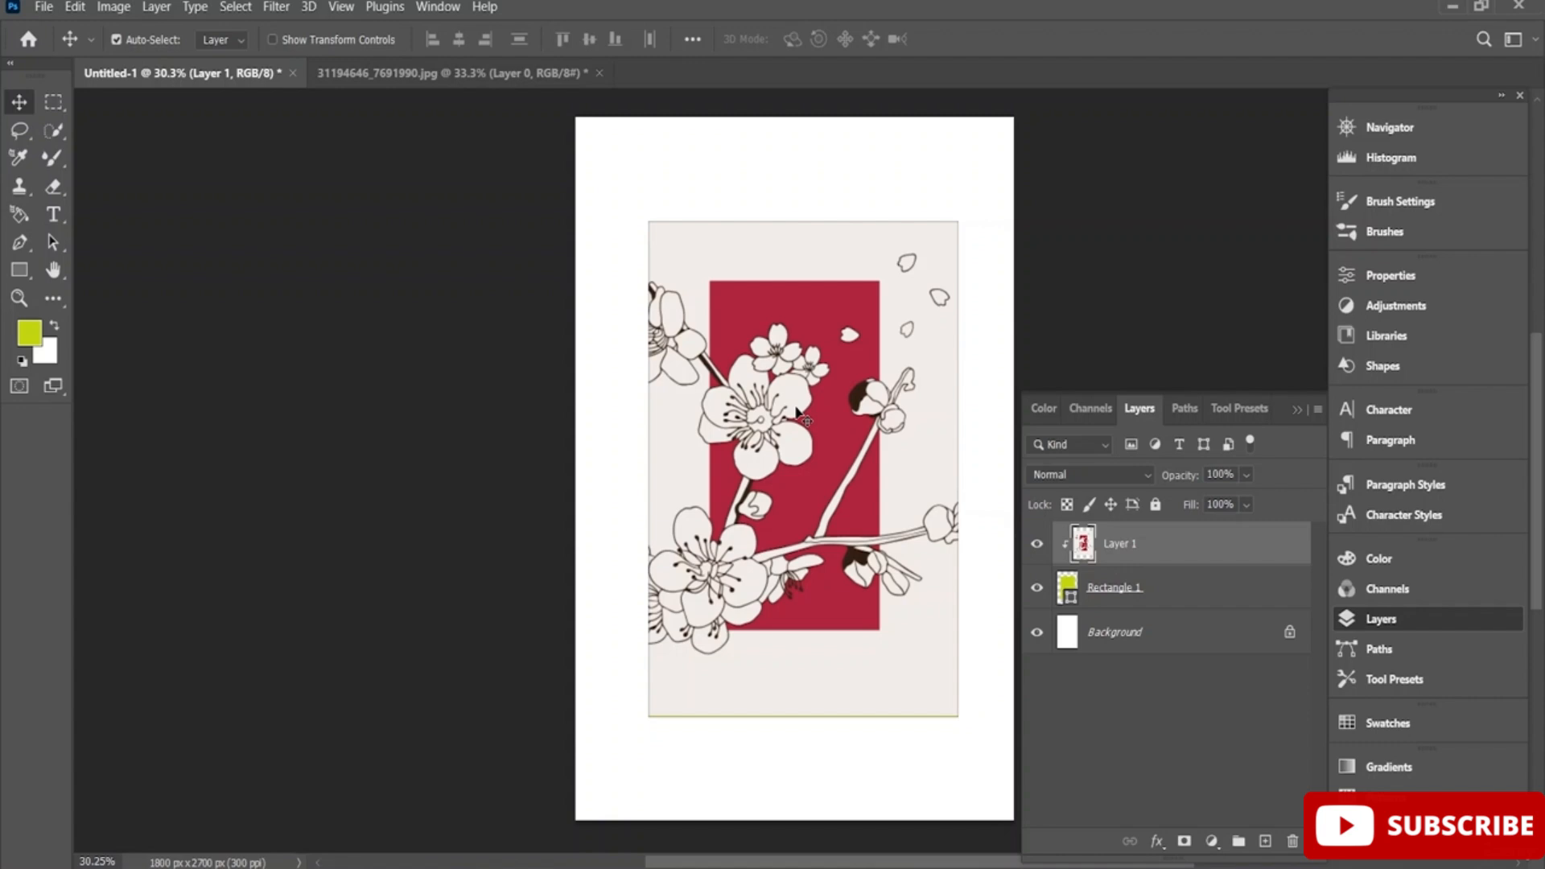
Scale the Rectangle 1 layer up, ending at about 112%, and reposition it at about X 784 px and Y 1301 px
click(1101, 602)
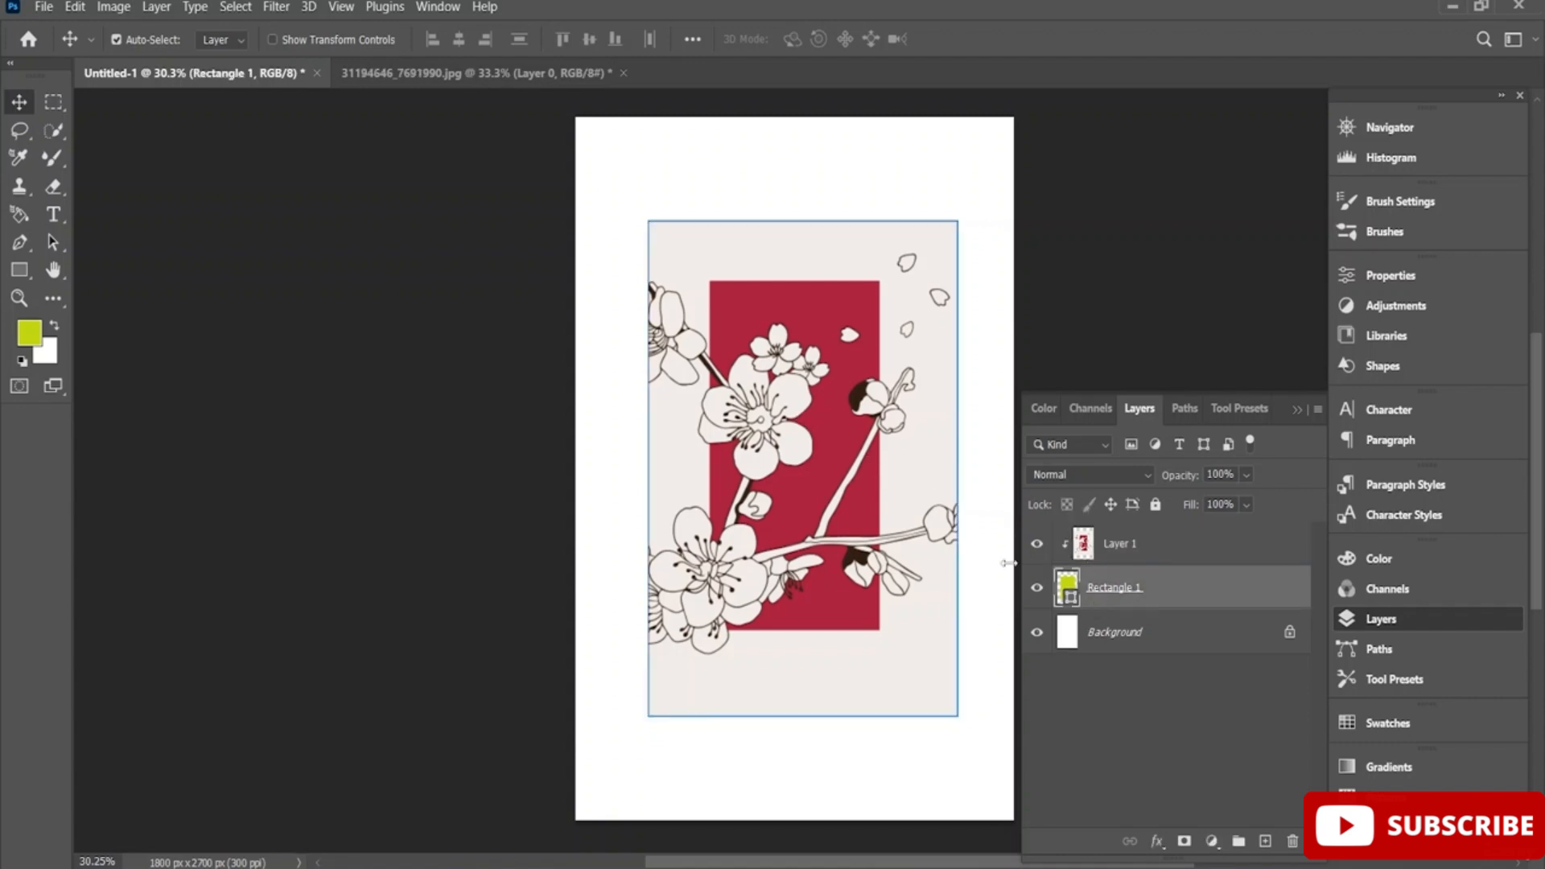
key(ctrl+t)
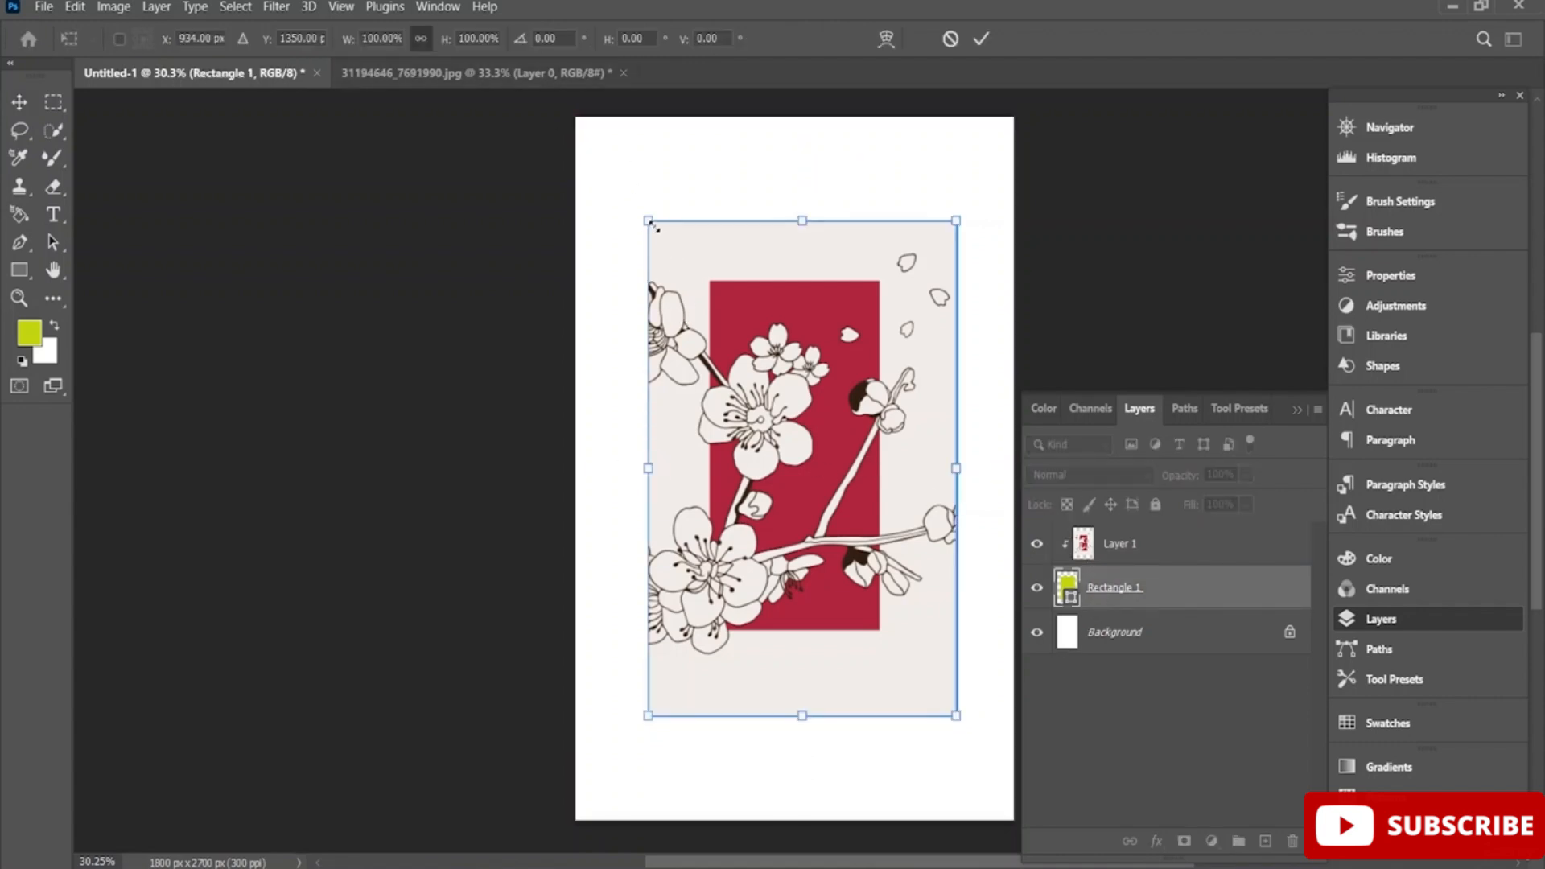
drag(641, 217, 593, 204)
mouse_move(734, 298)
mouse_down()
mouse_move(742, 325)
mouse_move(732, 308)
mouse_up()
drag(784, 181, 781, 231)
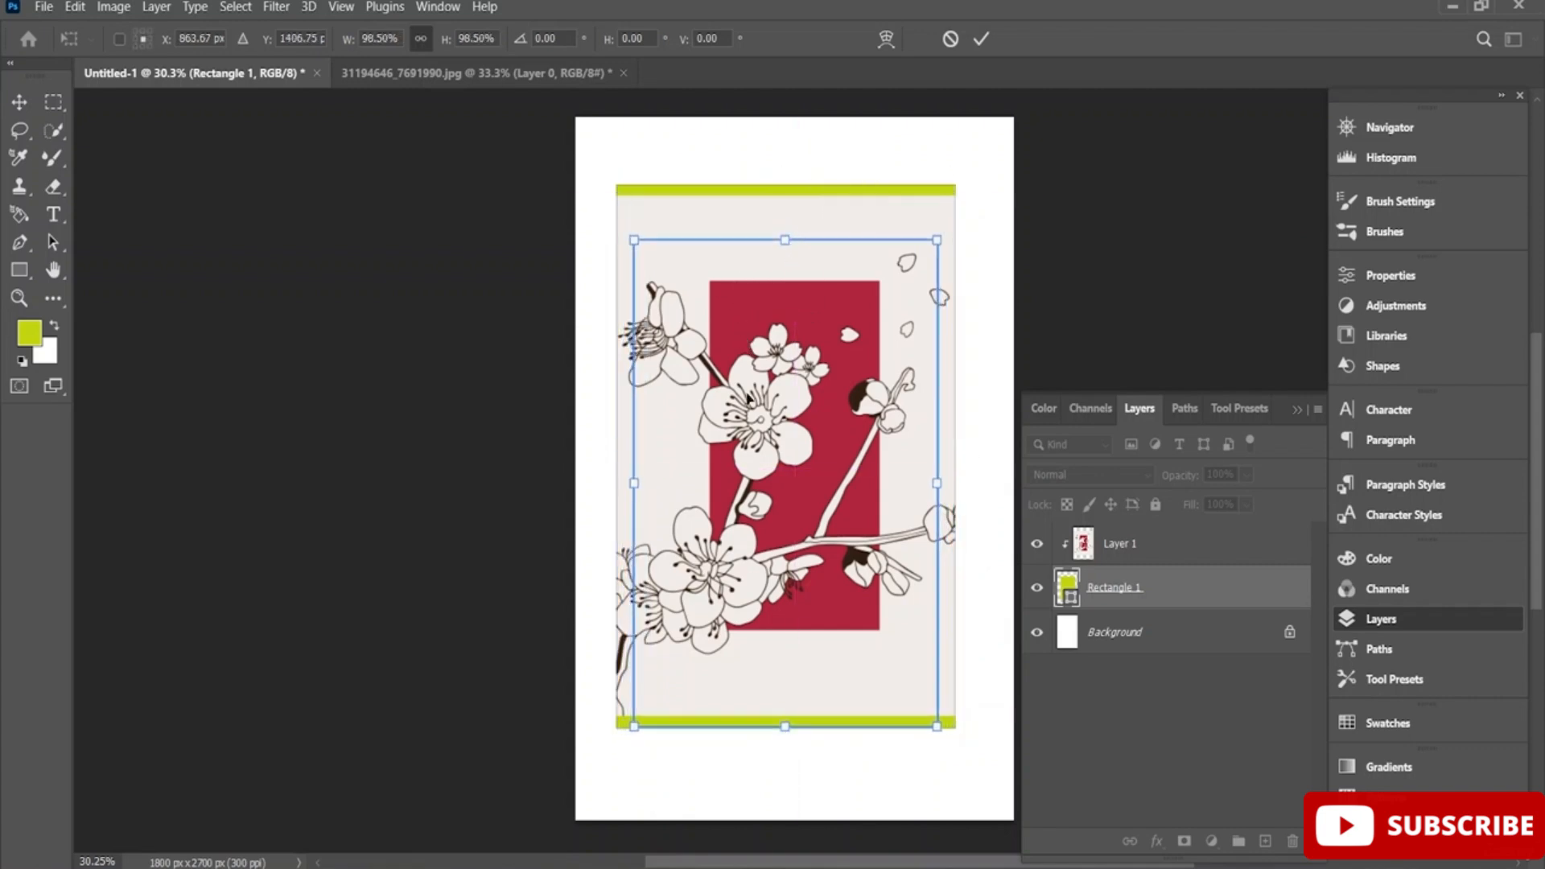
drag(641, 483, 592, 484)
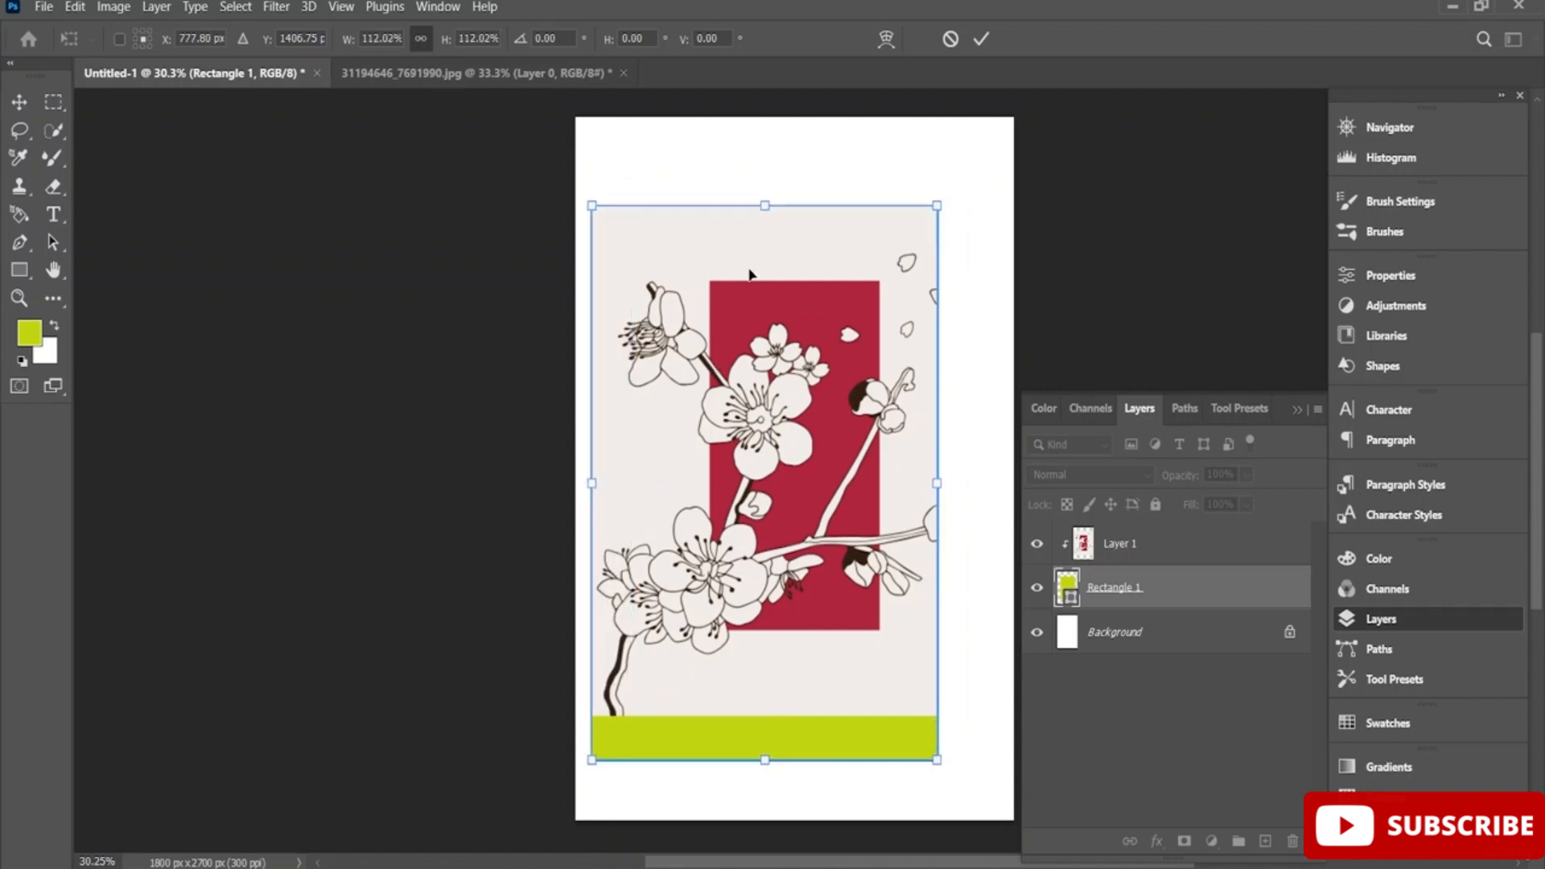
drag(771, 622, 778, 595)
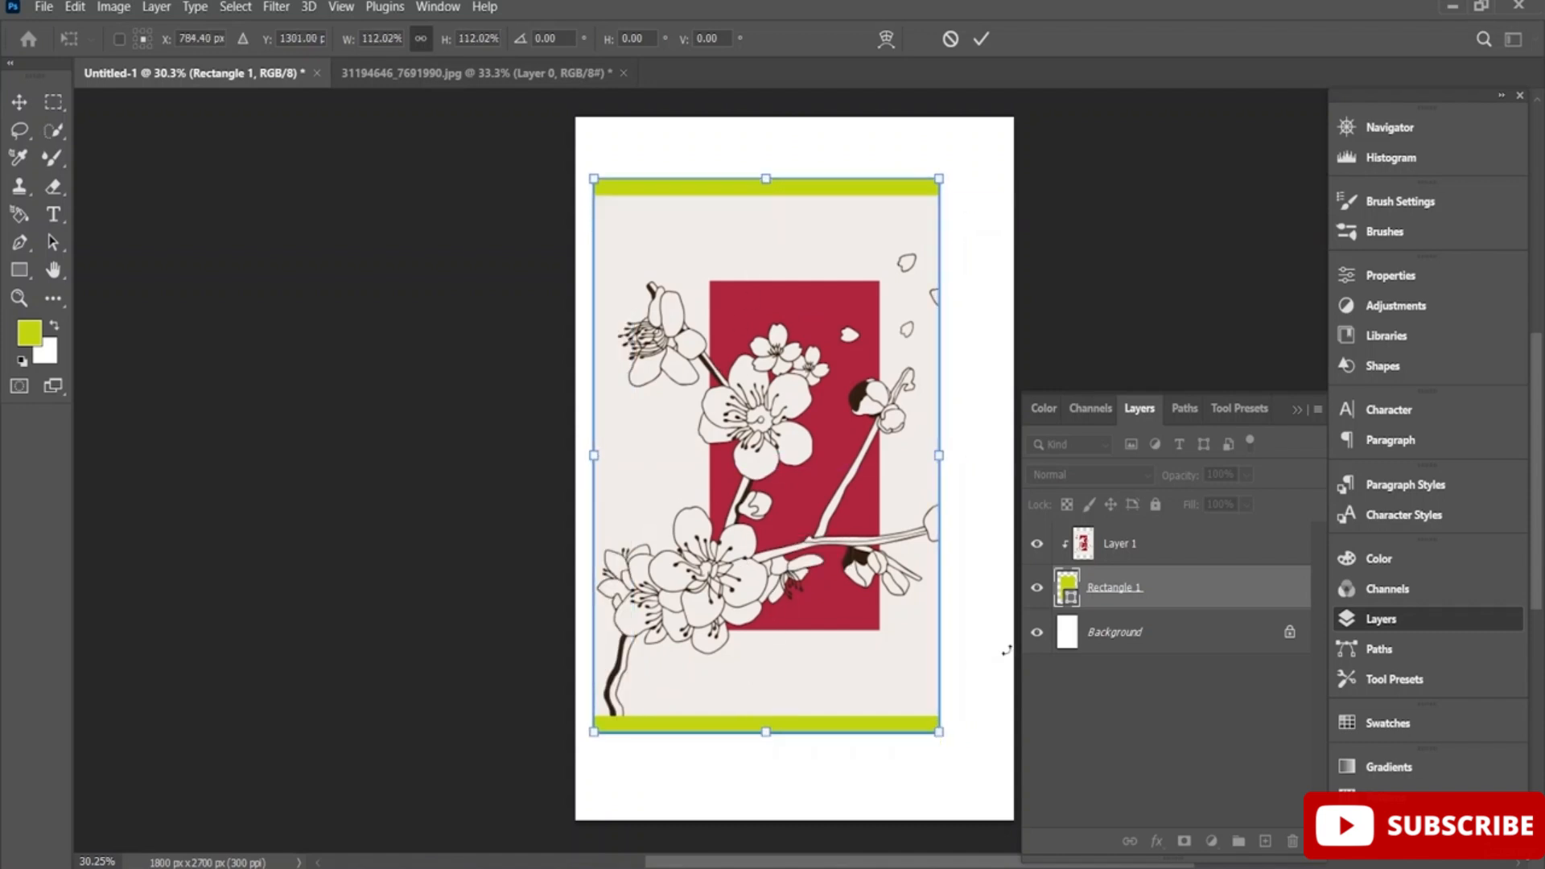
Scale the blossom artwork in Layer 1 to about 114% and shift it left to about X 454 px and Y 1301 px
click(1135, 561)
key(ctrl+t)
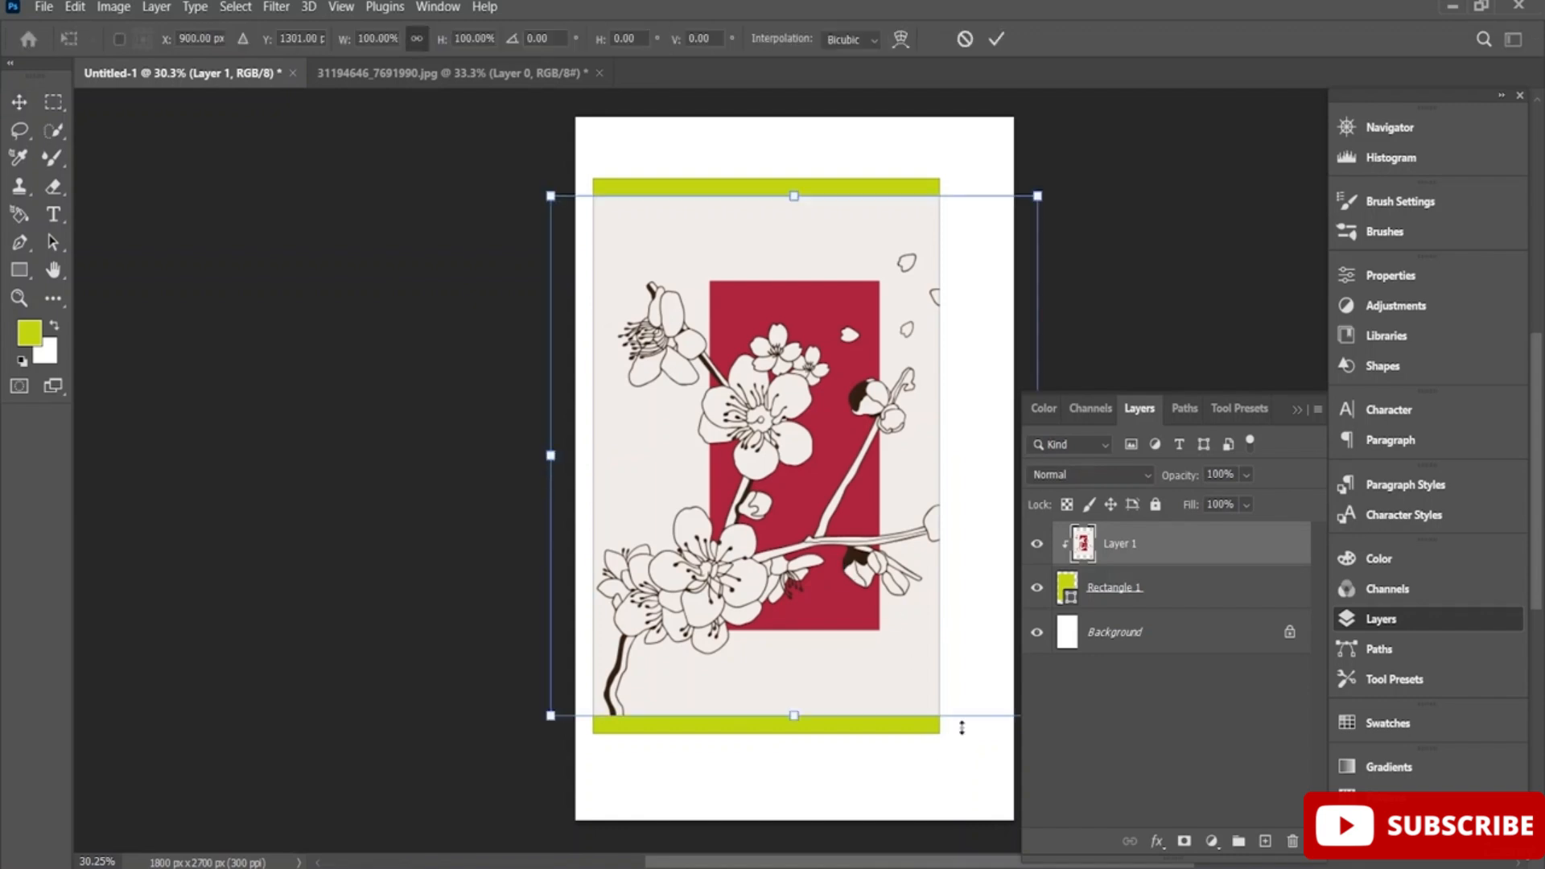
drag(550, 714, 484, 786)
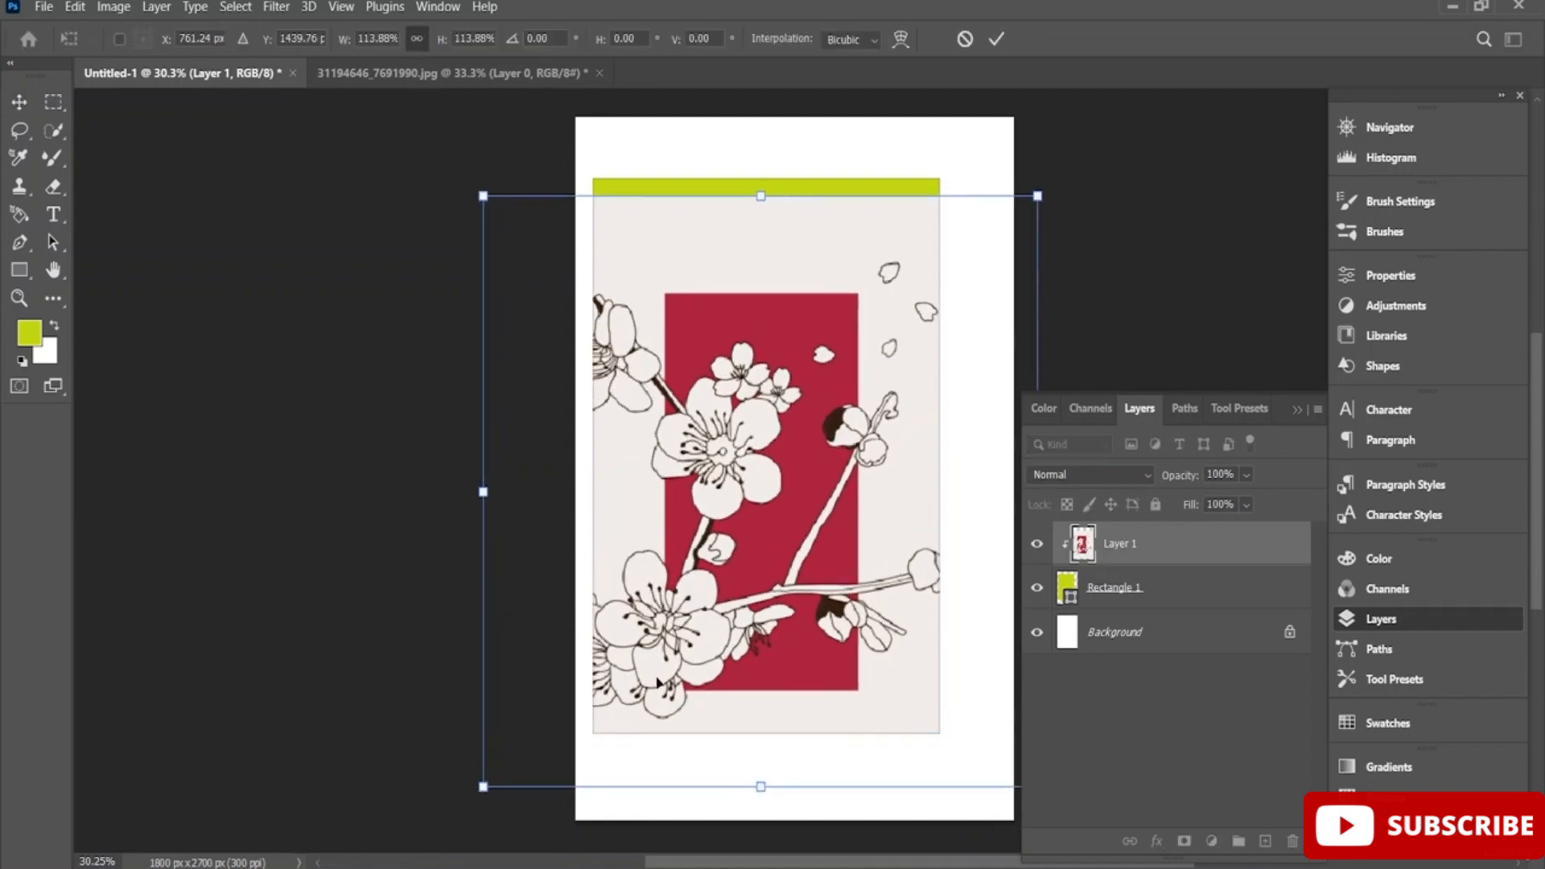
drag(652, 680, 658, 646)
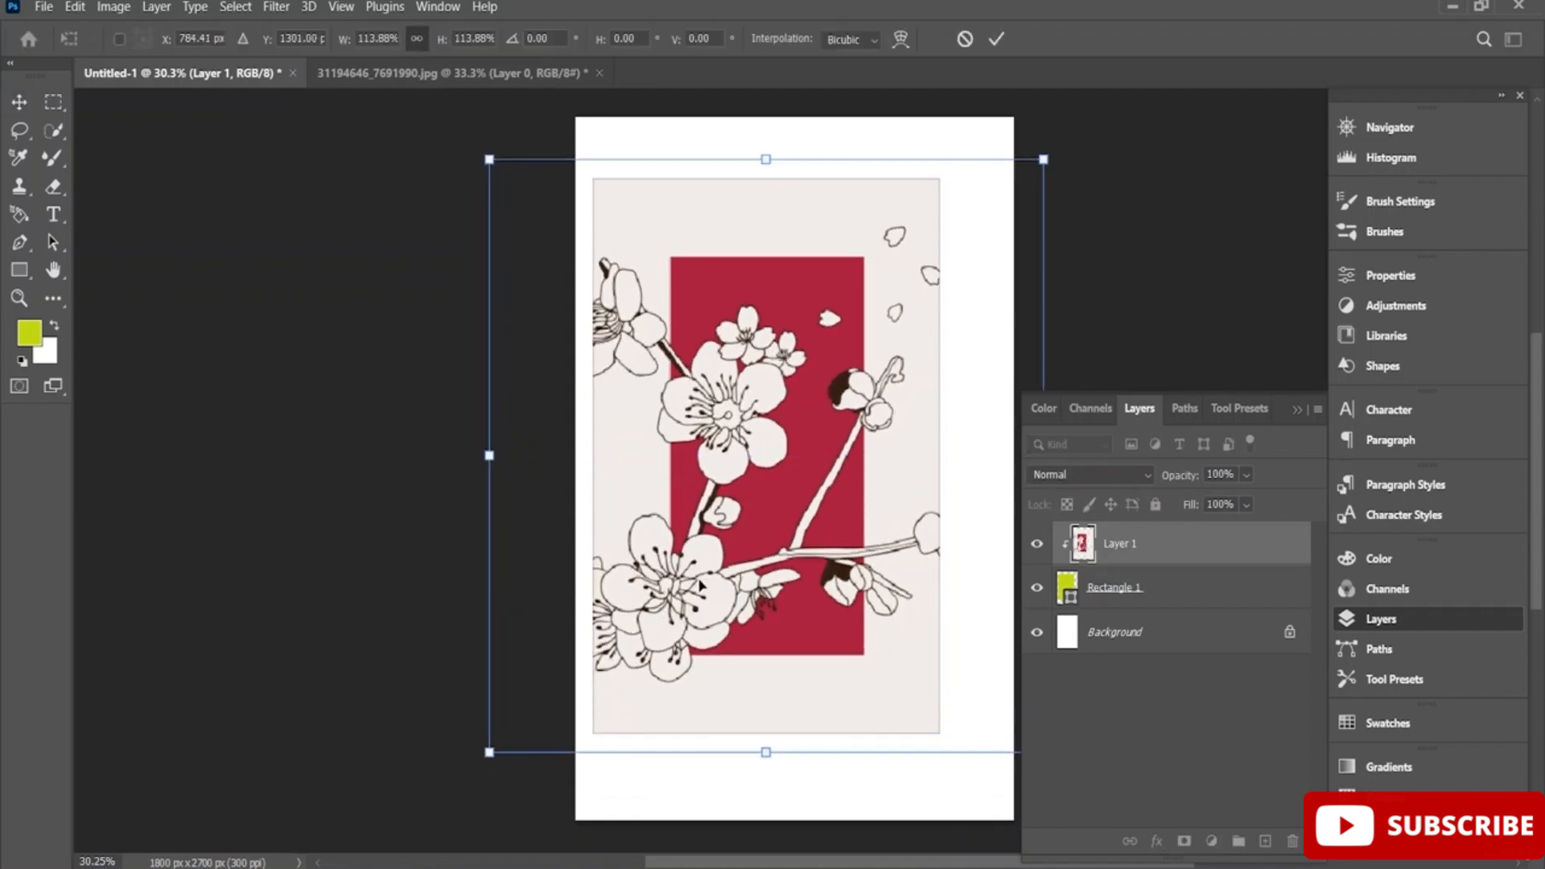
drag(700, 586, 615, 581)
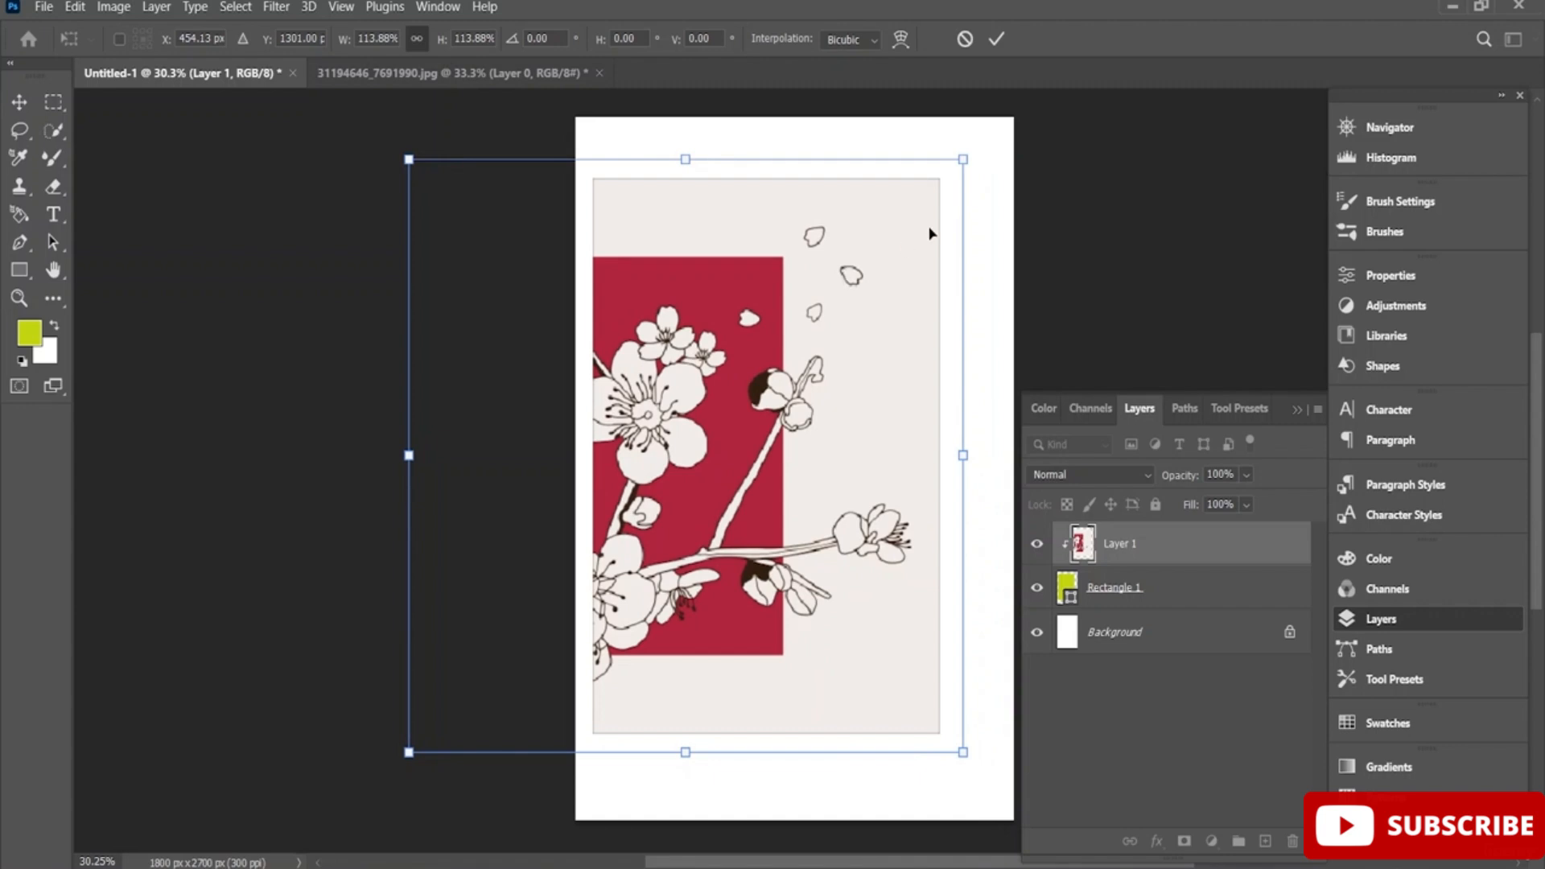
click(1003, 42)
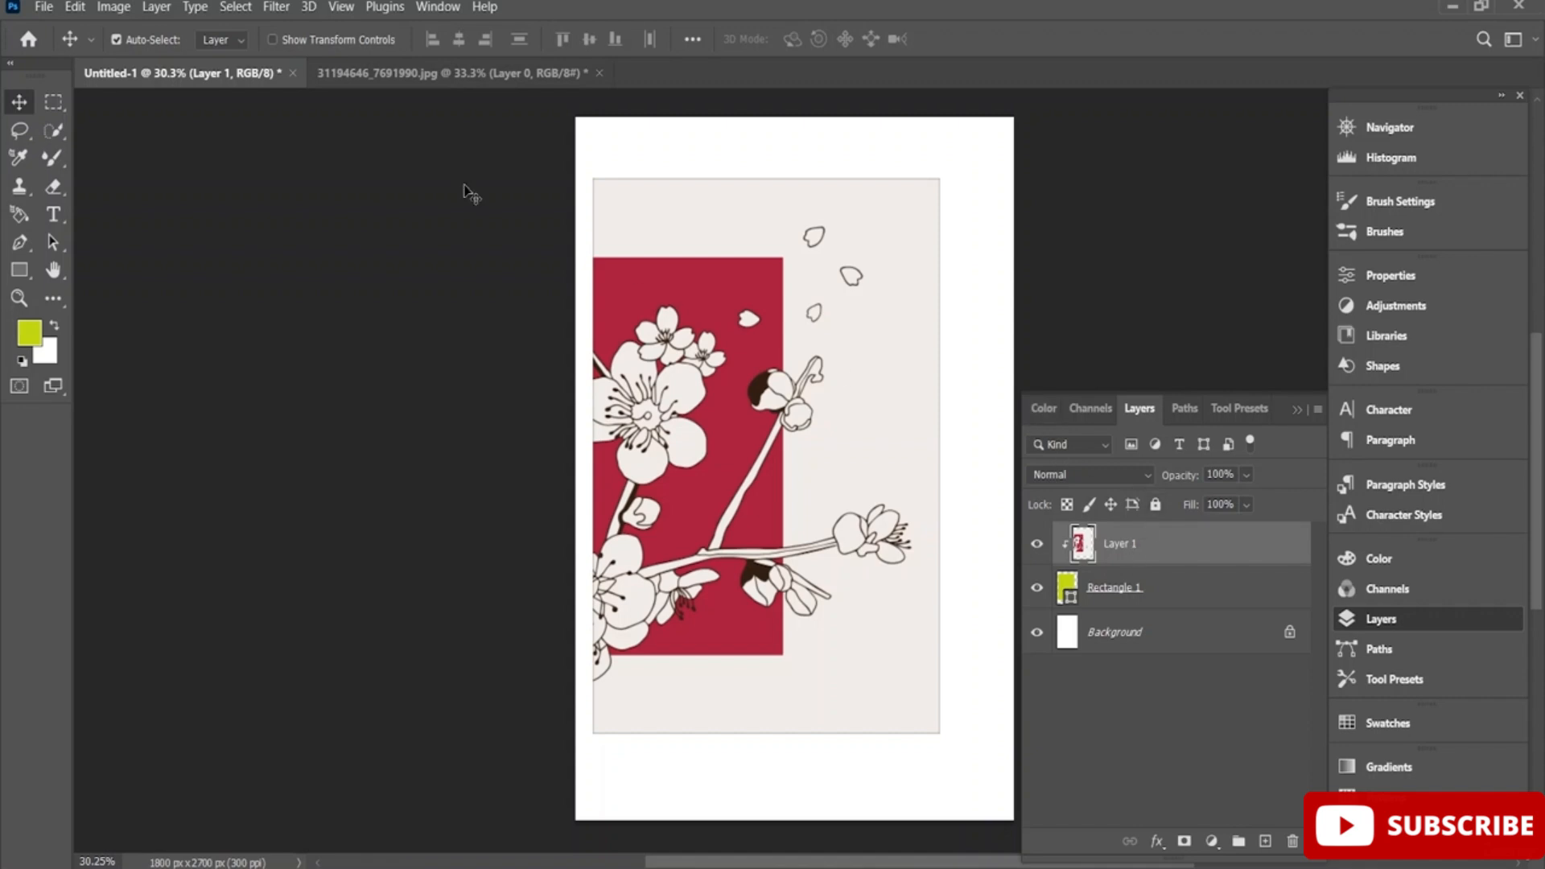
Open the image girl-with-pink-hair-blue-eyes-is-looking-camera.jpg from the PS folder
click(43, 8)
click(65, 45)
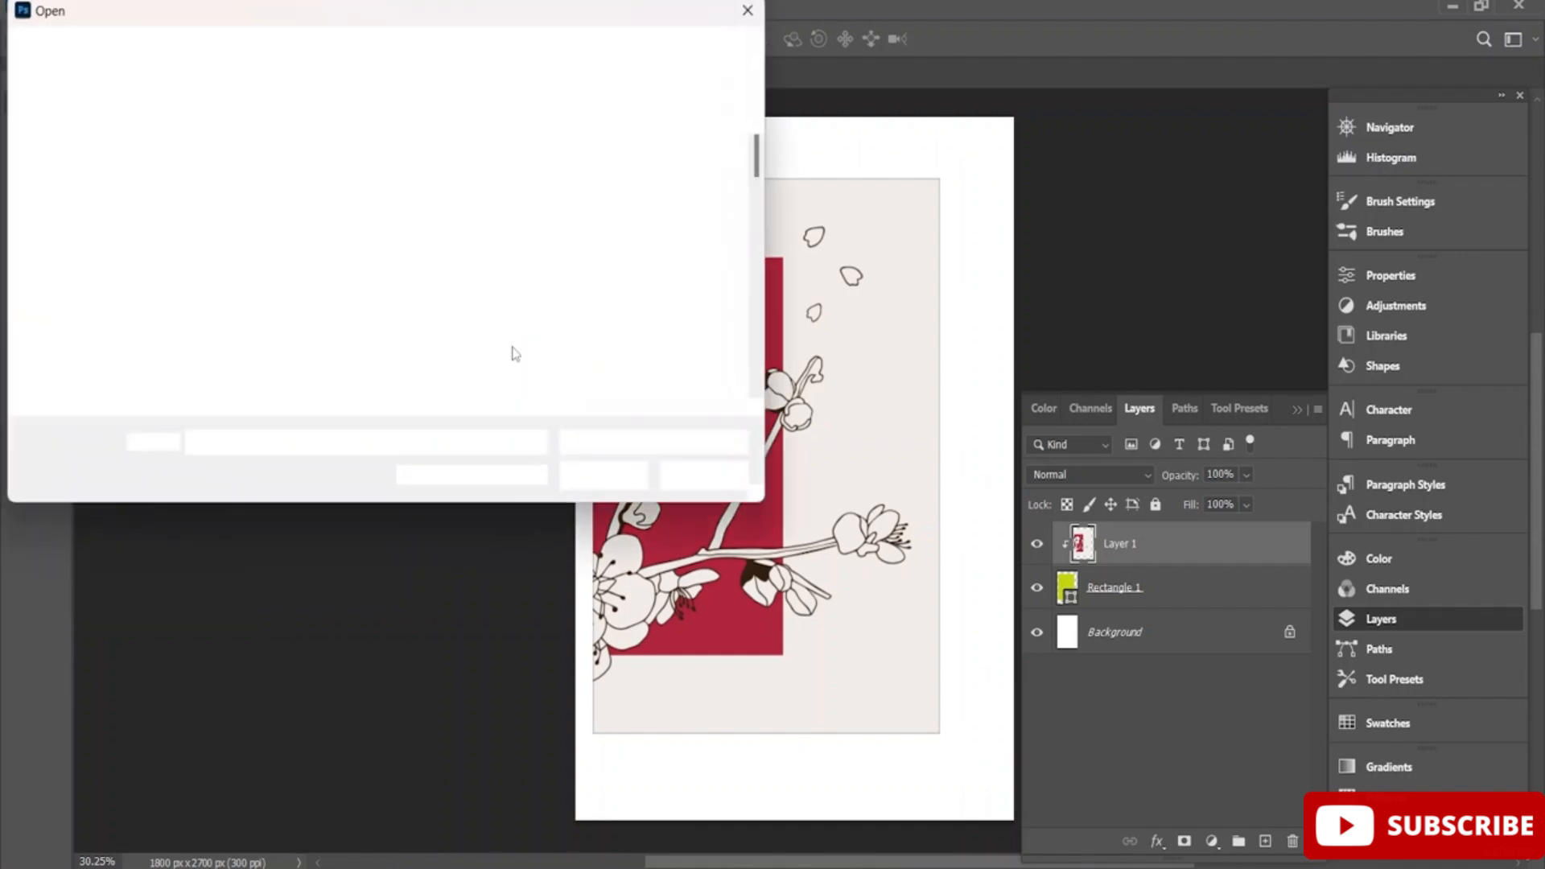
scroll(513, 290, down, 3)
scroll(513, 290, down, 3)
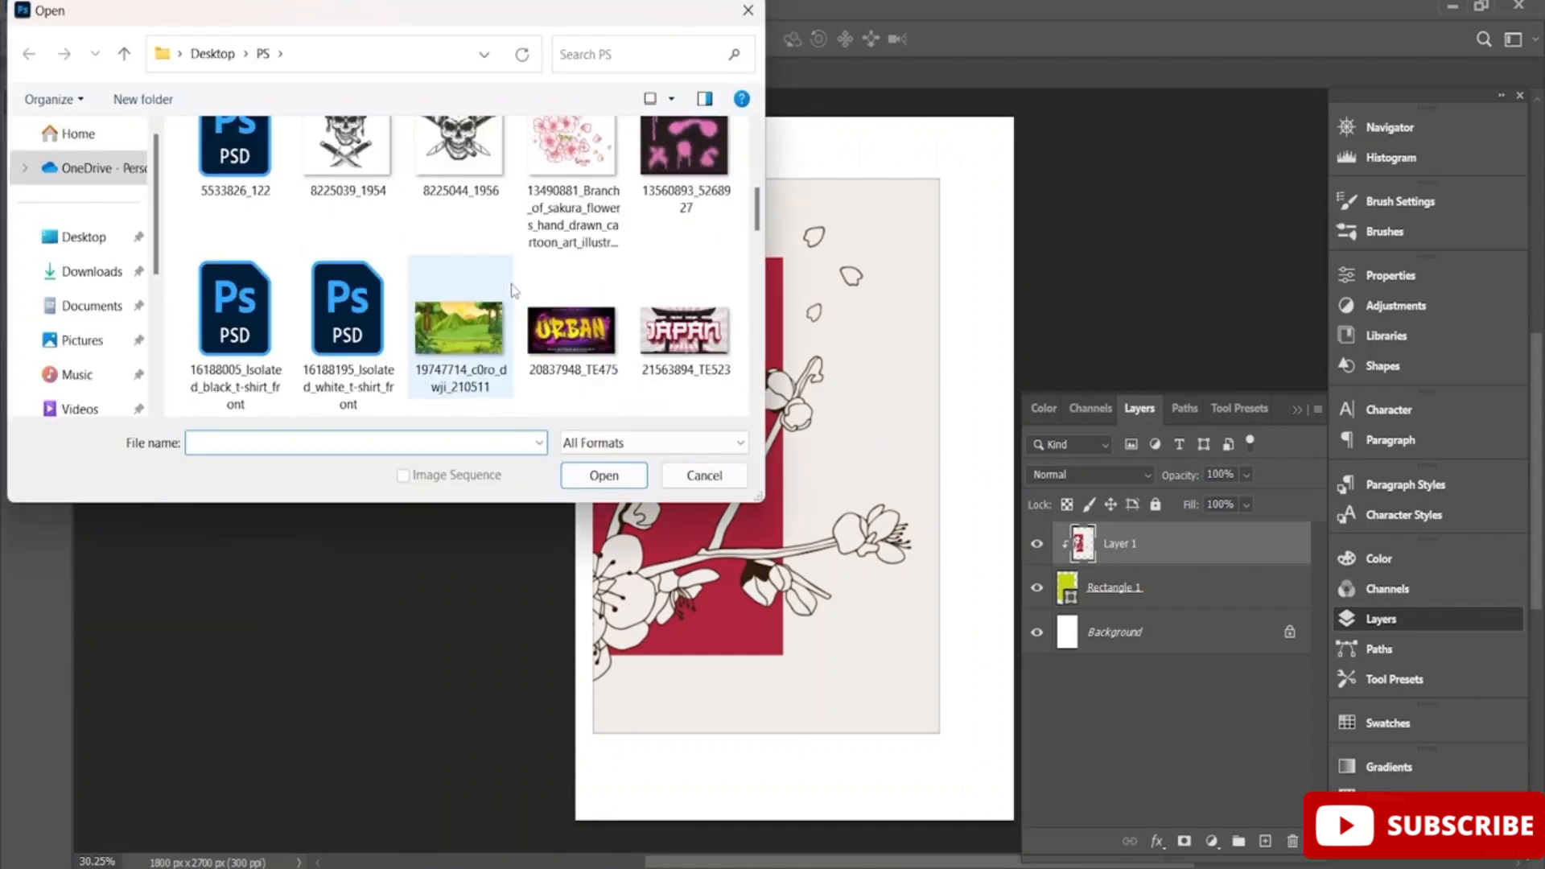
double_click(670, 319)
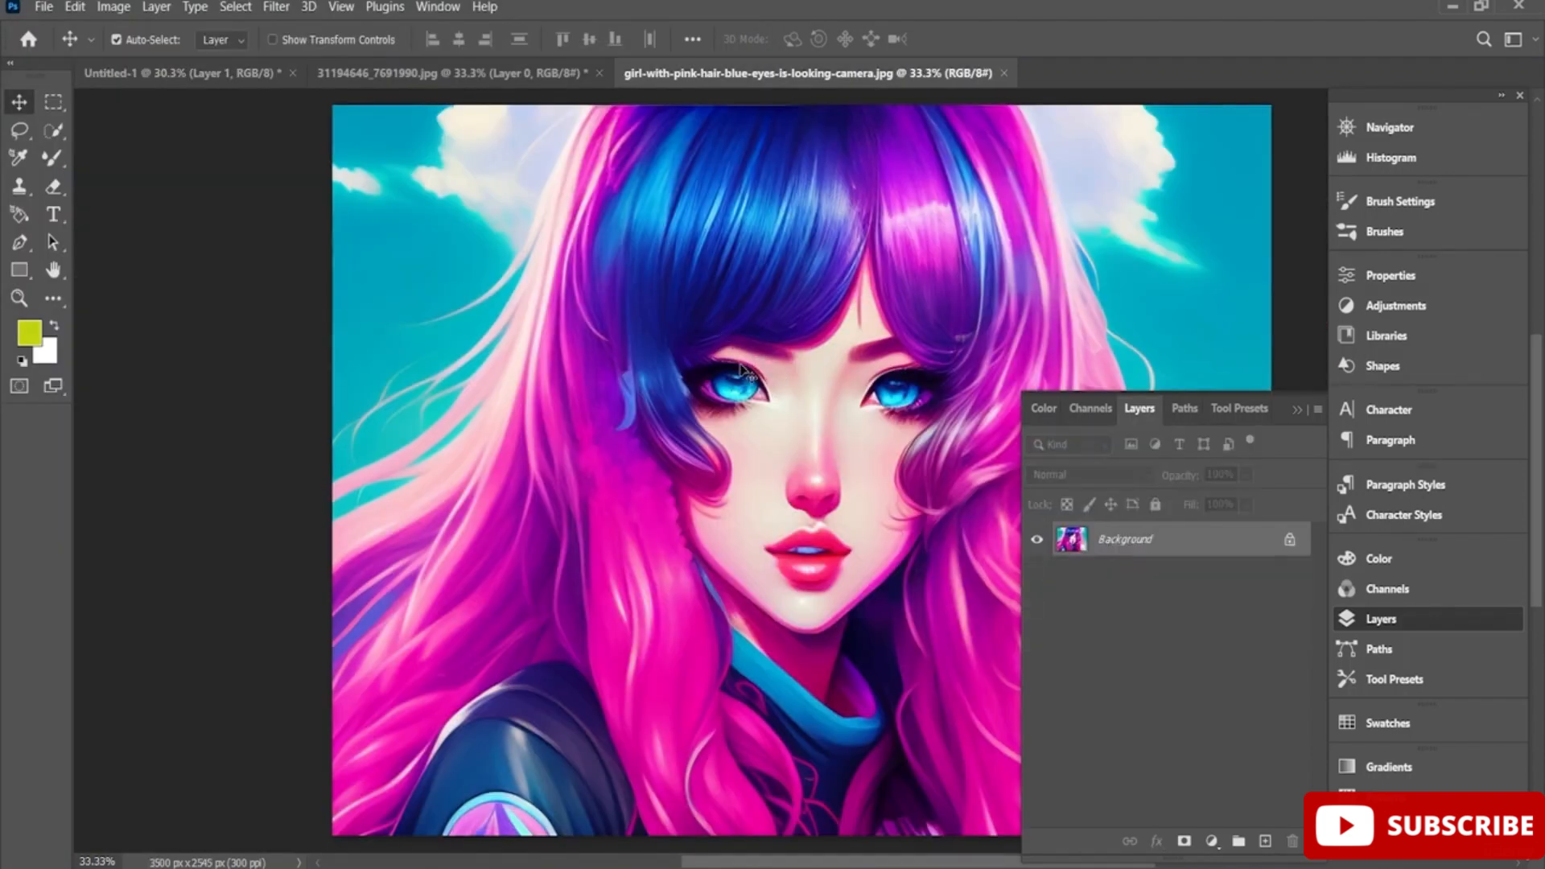
drag(742, 371, 787, 488)
click(837, 399)
key(ctrl+z)
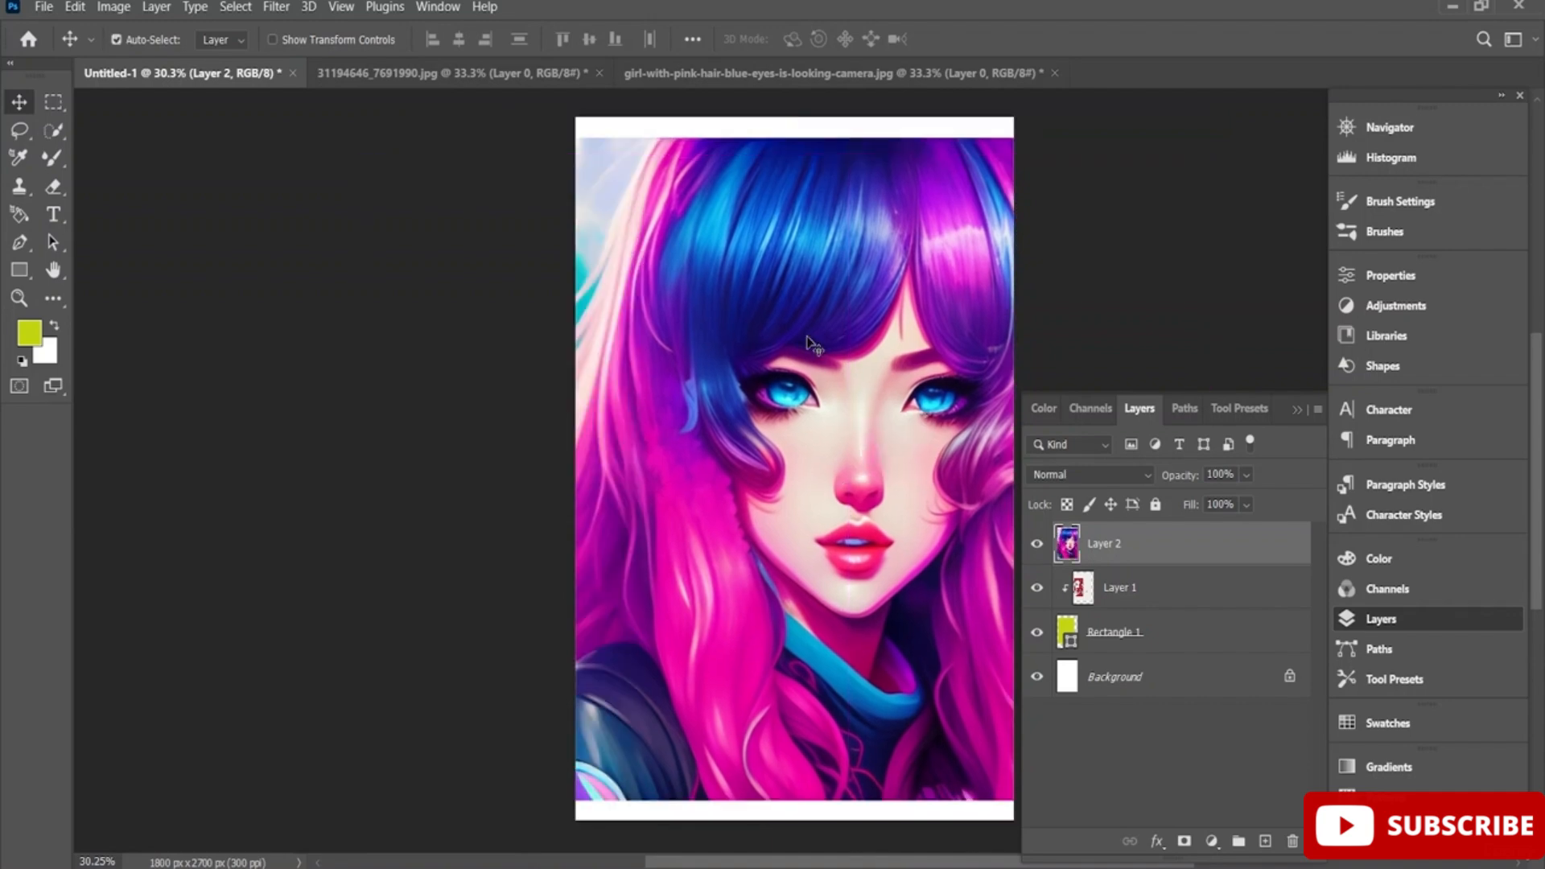
key(Delete)
click(904, 72)
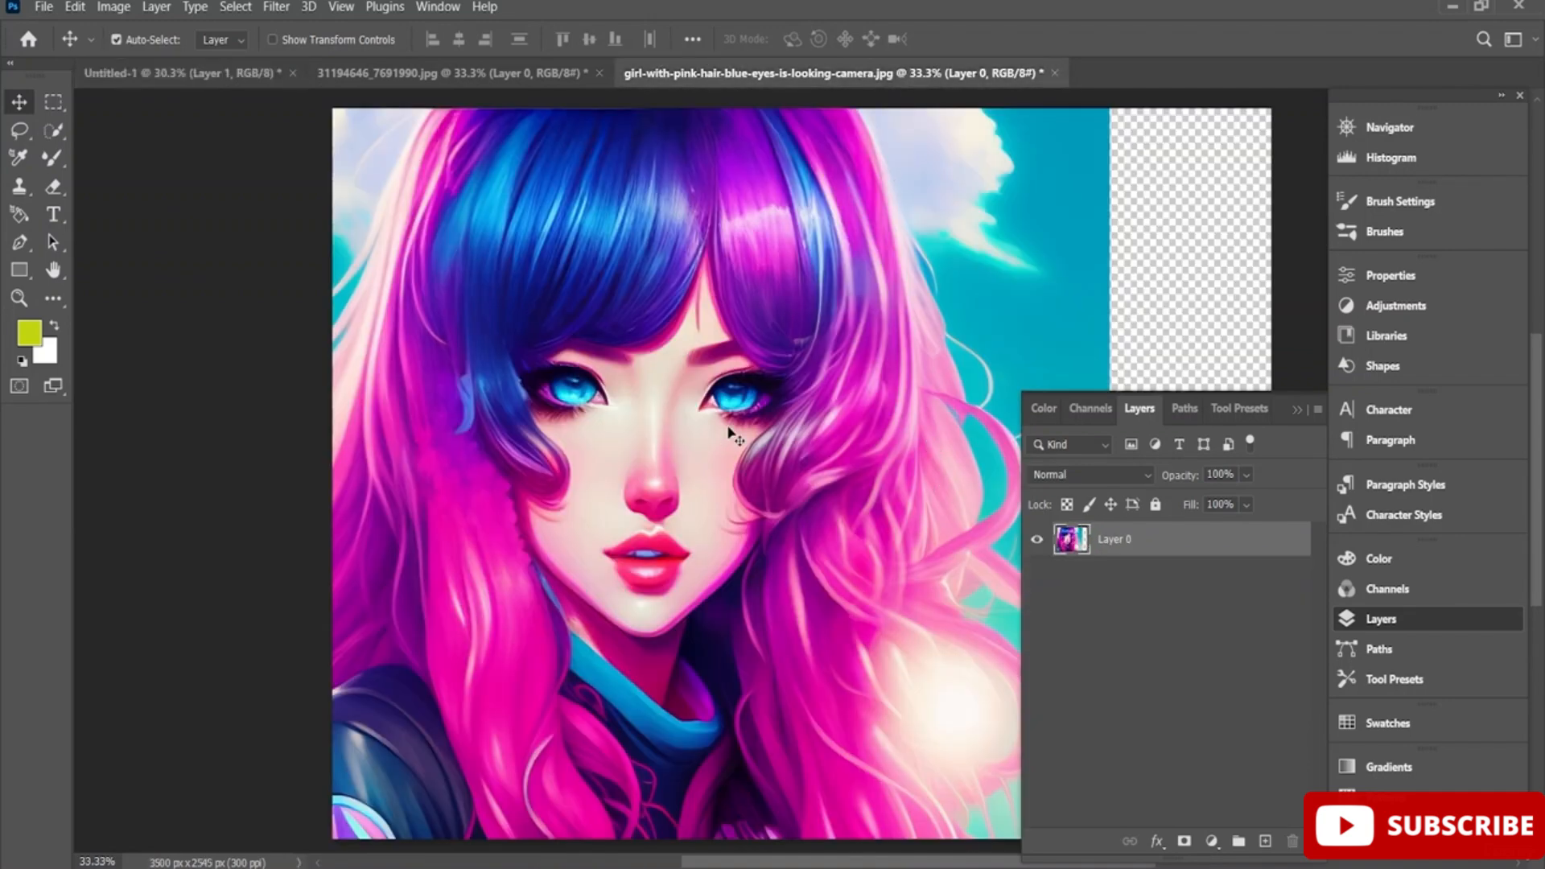
mouse_move(728, 432)
mouse_down()
mouse_move(893, 428)
mouse_move(755, 428)
mouse_up()
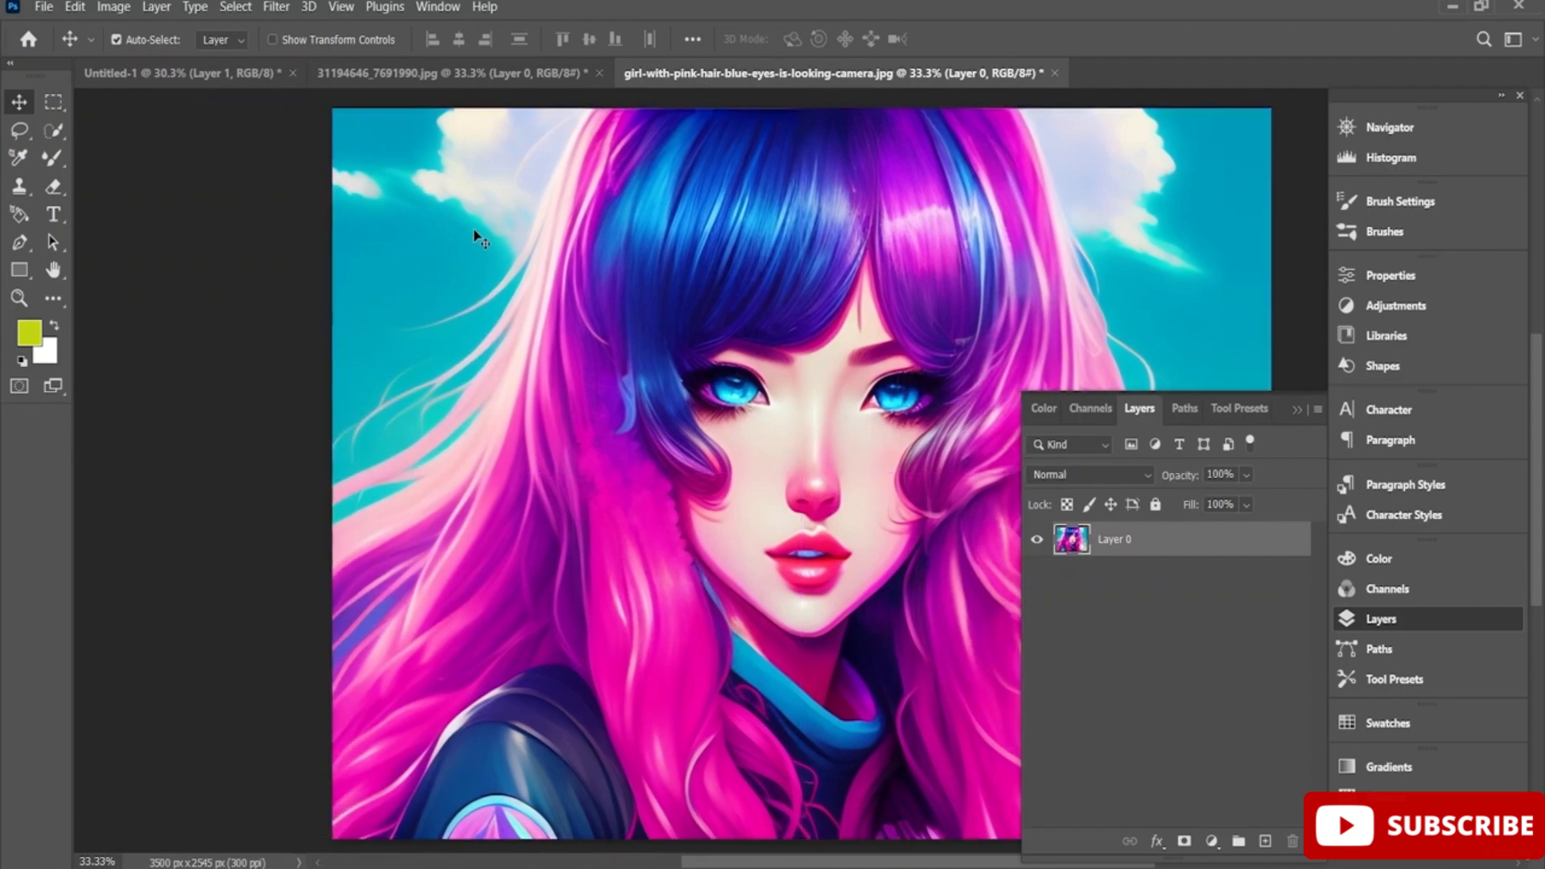
Select the girl with the Quick Selection tool at a 265 px brush size and subtract the clouds left of her hair
click(53, 130)
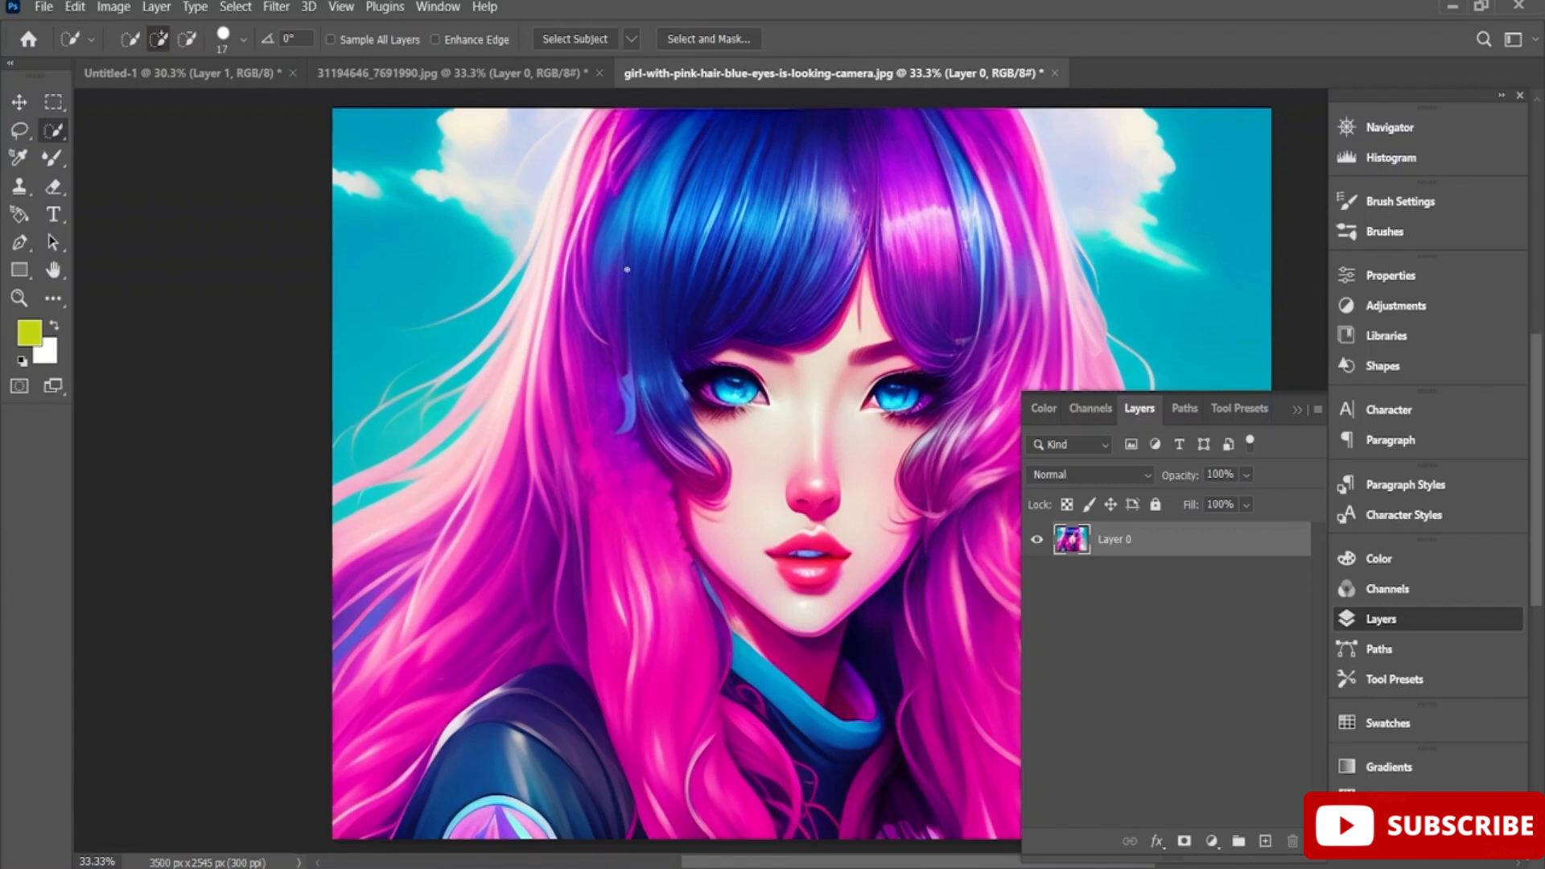
click(243, 38)
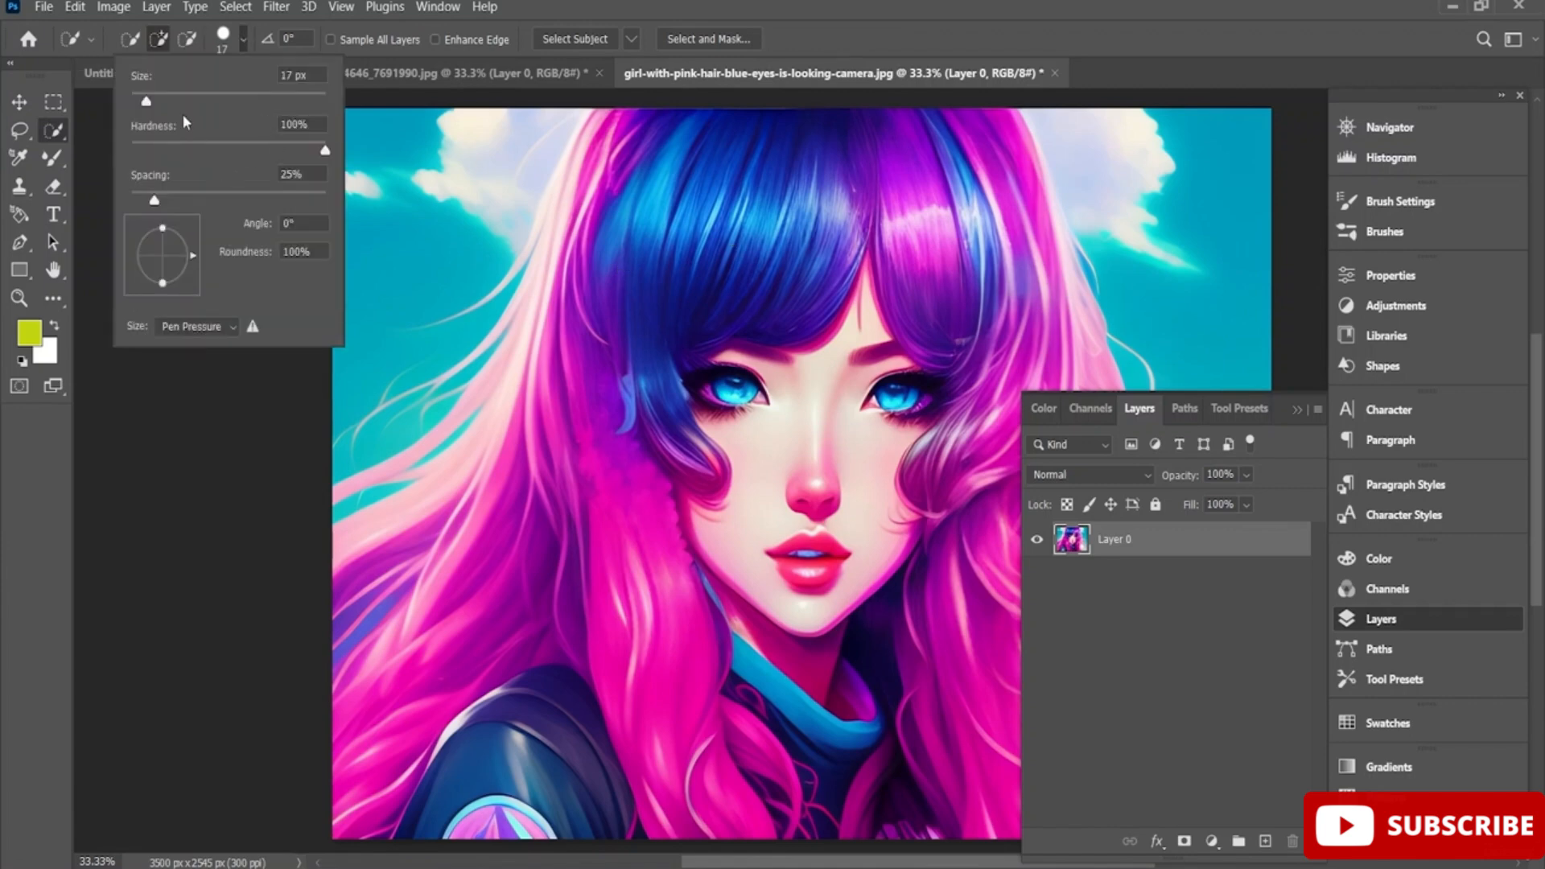
drag(294, 114, 286, 113)
click(614, 361)
mouse_move(728, 202)
mouse_down()
mouse_move(494, 625)
mouse_move(431, 689)
mouse_move(515, 686)
mouse_move(647, 724)
mouse_move(761, 729)
mouse_move(886, 642)
mouse_move(895, 435)
mouse_up()
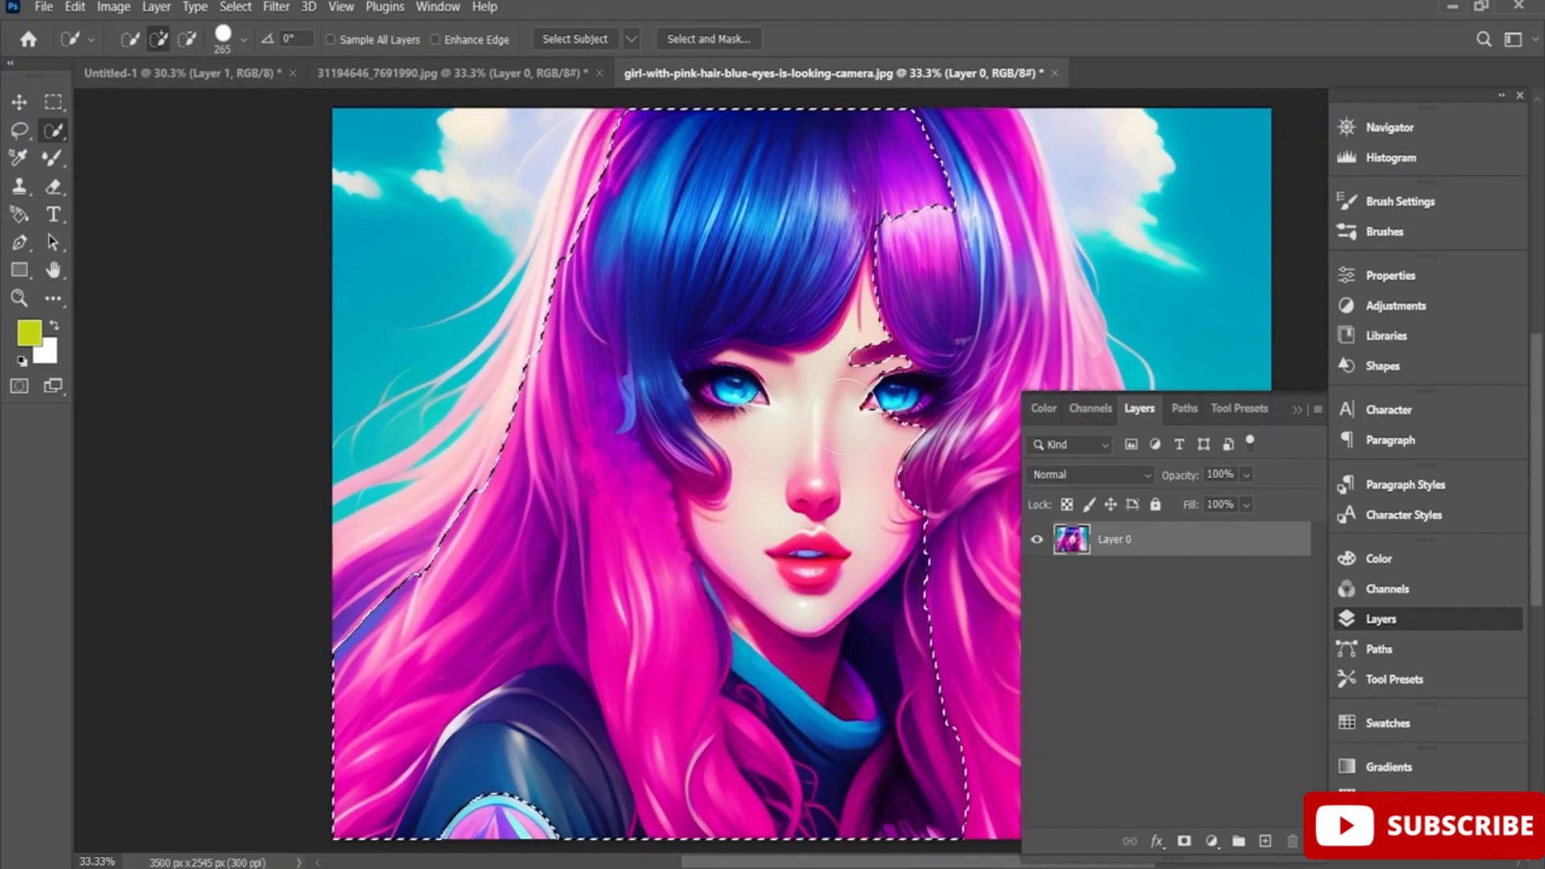
click(1410, 622)
mouse_move(915, 556)
mouse_down()
mouse_move(993, 765)
mouse_move(1017, 759)
mouse_move(1090, 689)
mouse_move(1042, 598)
mouse_move(1034, 401)
mouse_move(975, 260)
mouse_move(833, 192)
mouse_move(652, 148)
mouse_move(598, 194)
mouse_move(569, 299)
mouse_up()
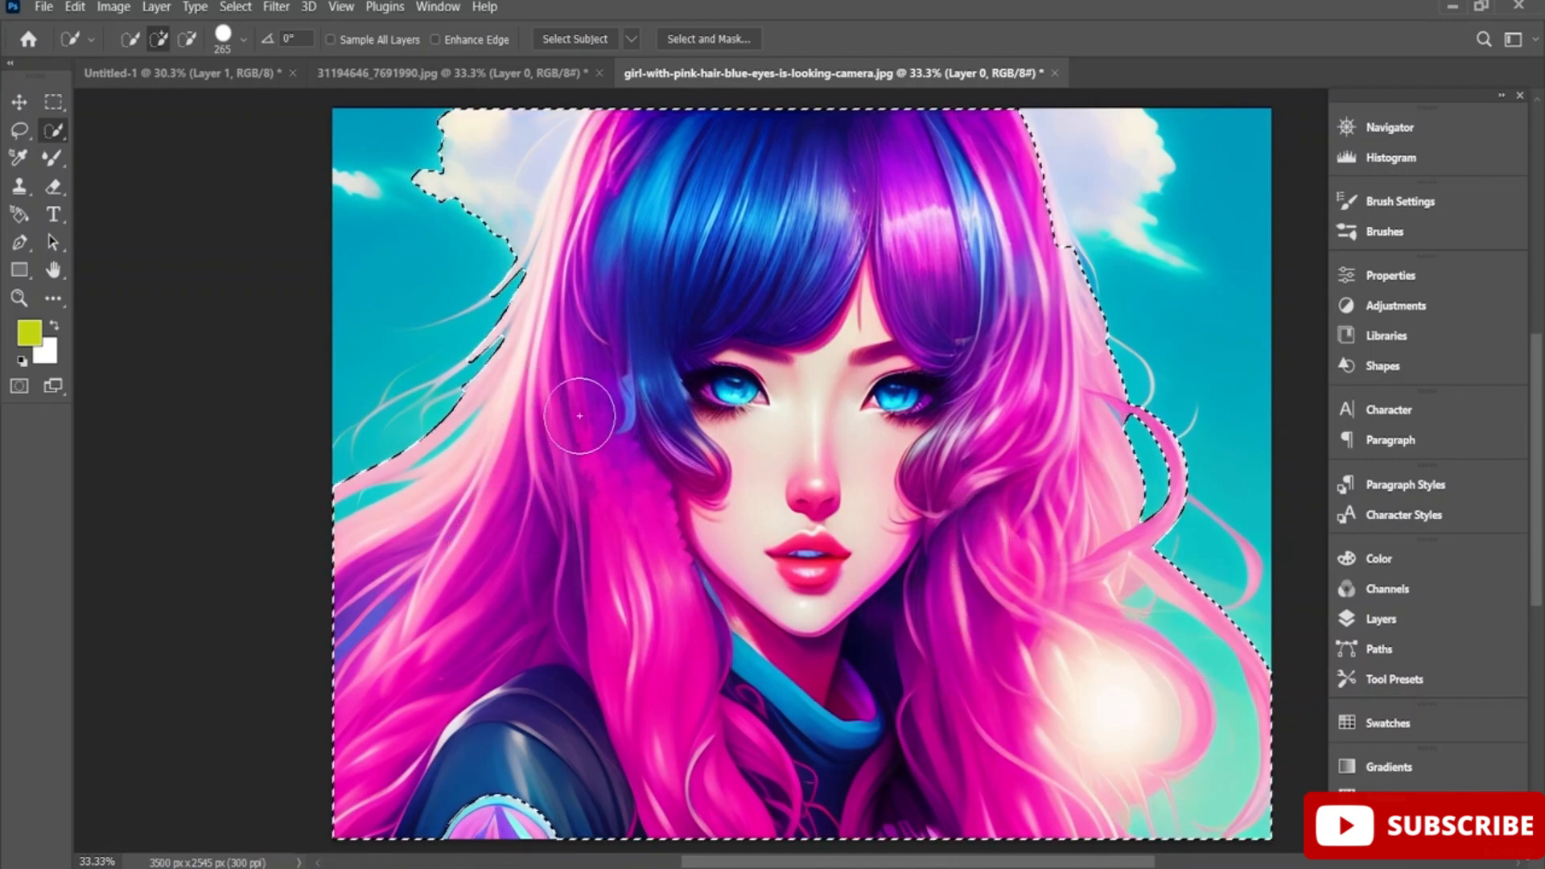
click(186, 39)
drag(451, 149, 422, 201)
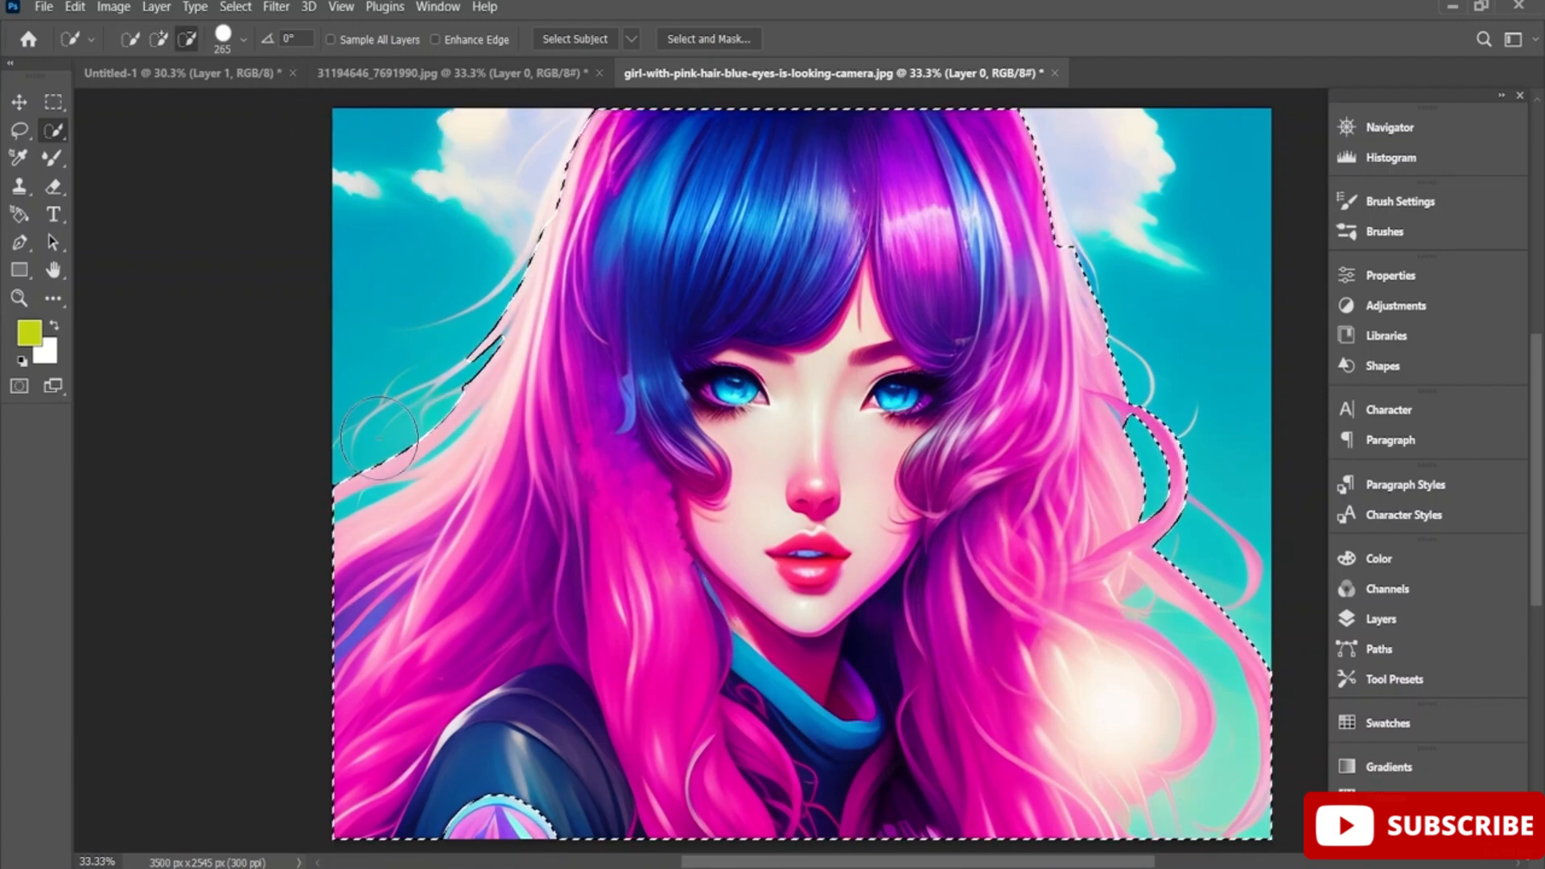
Refine the selection edge along the girl's left-hand hair strands with an 18 px selection brush, excluding the sky gaps between them
scroll(378, 439, up, 2)
scroll(378, 438, up, 1)
click(243, 38)
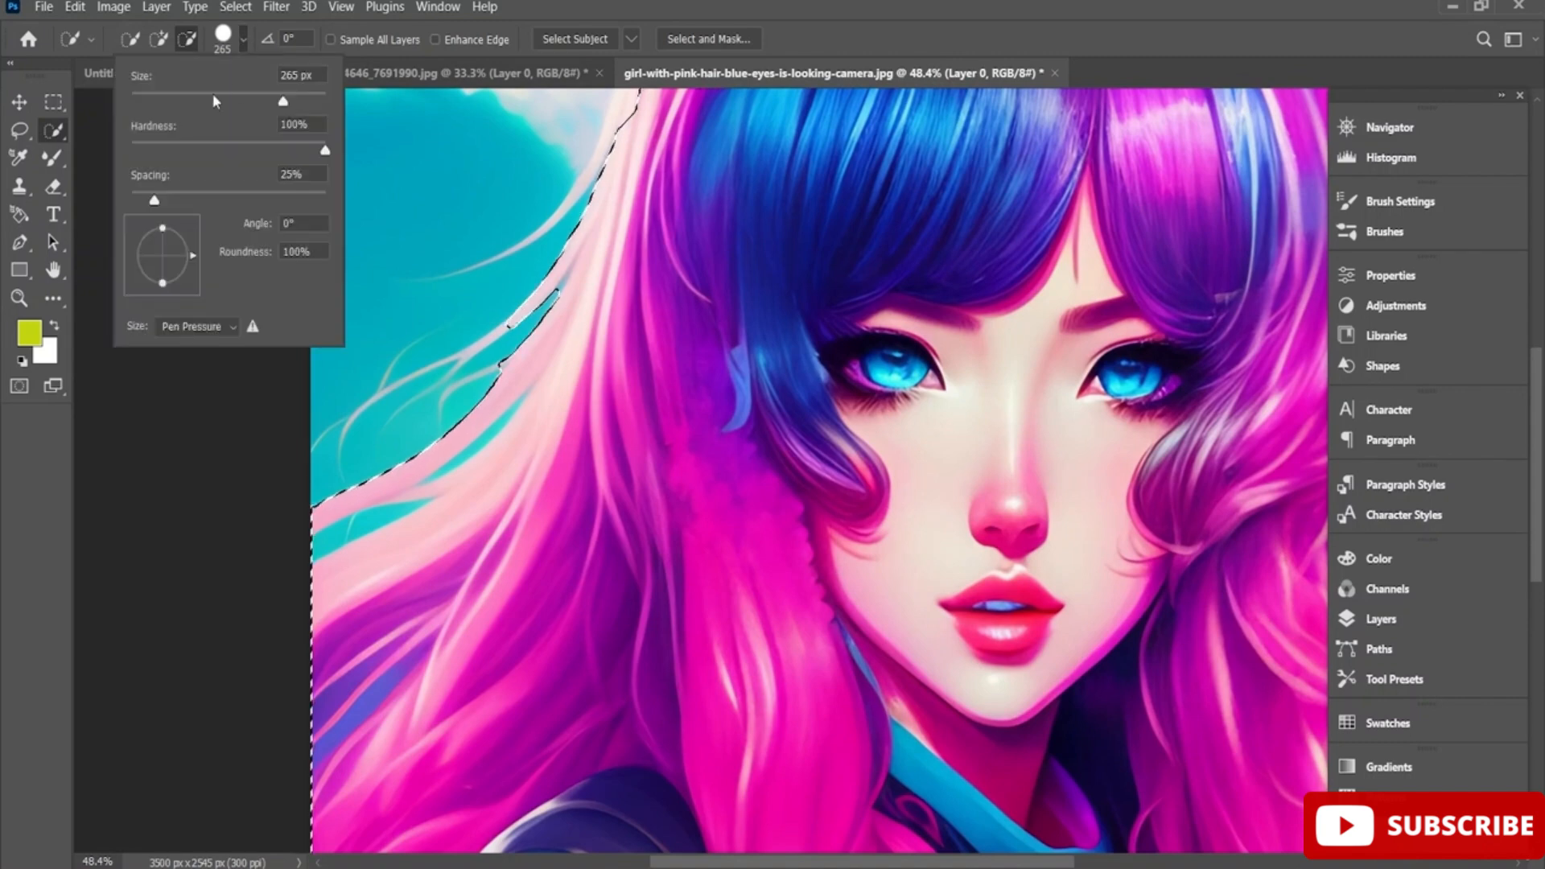
drag(212, 97, 147, 102)
click(486, 436)
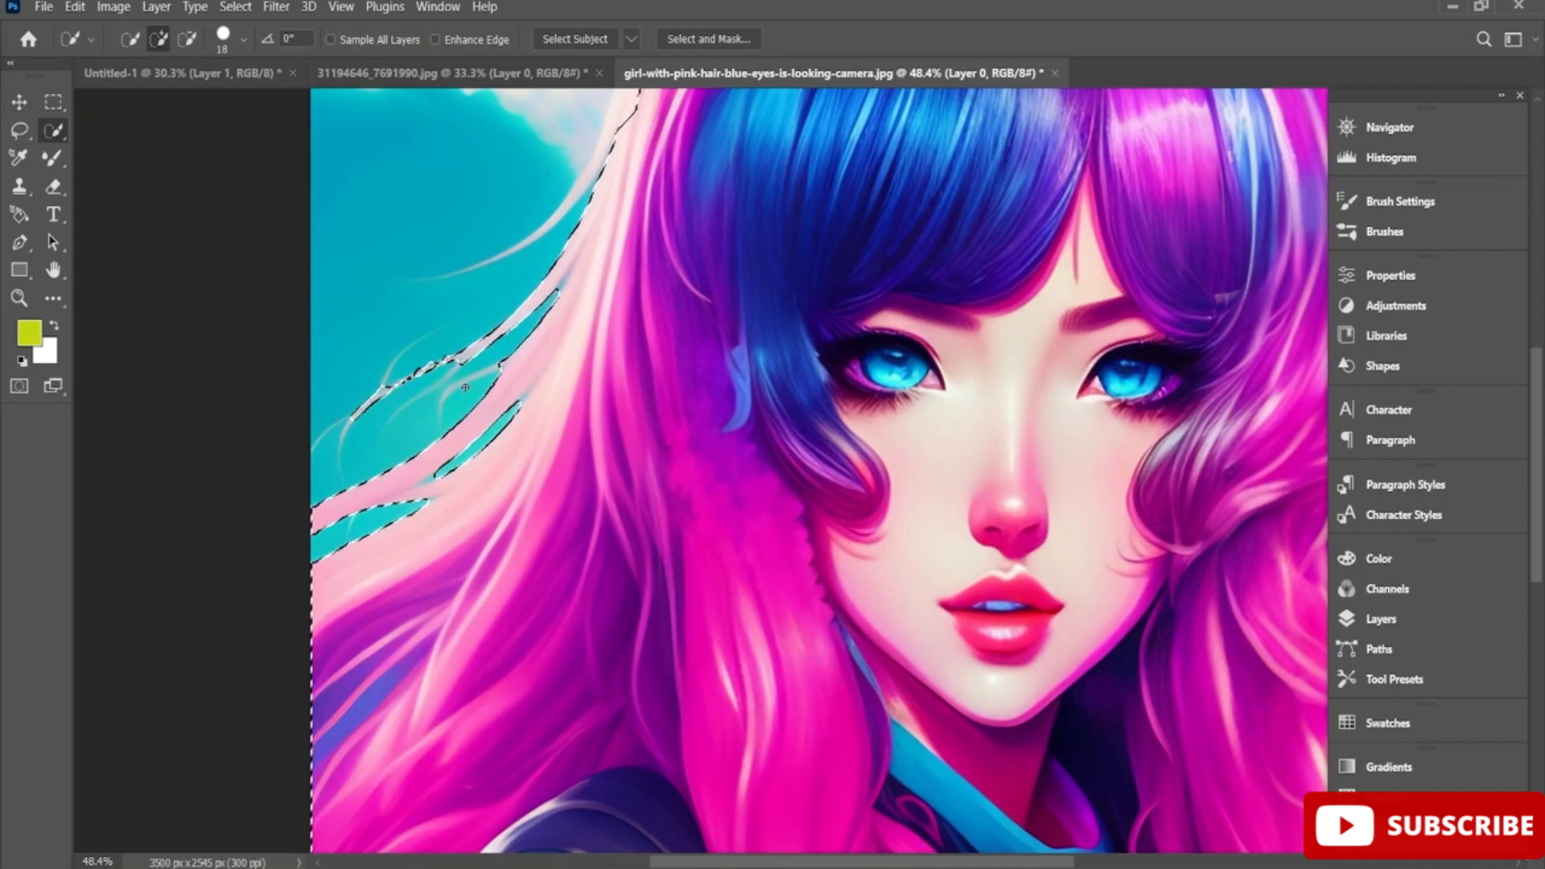
scroll(588, 344, up, 3)
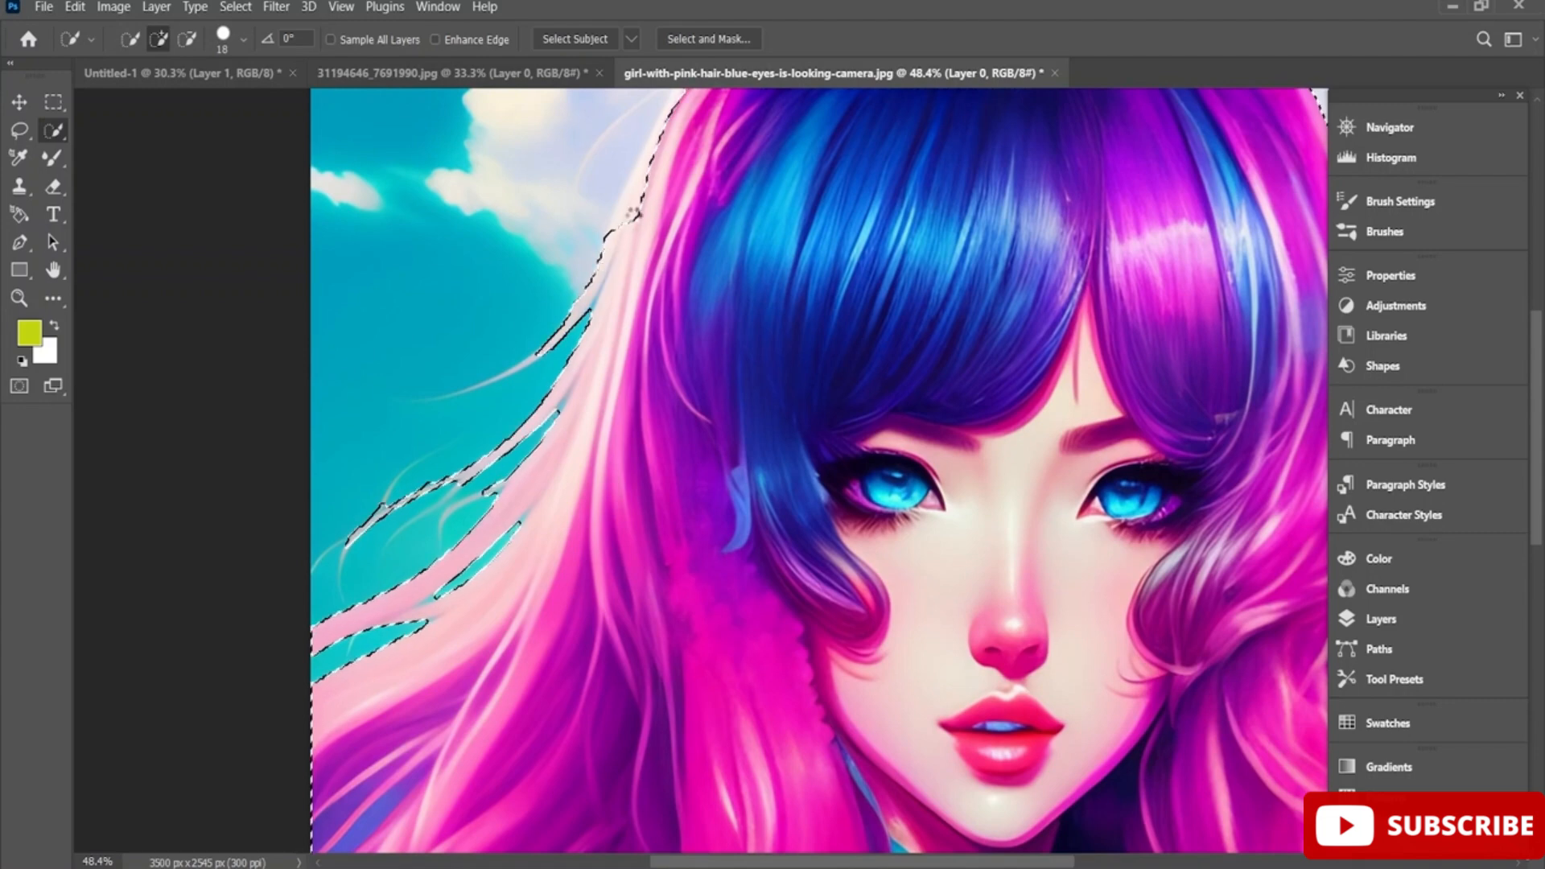
drag(634, 213, 647, 188)
scroll(648, 210, up, 2)
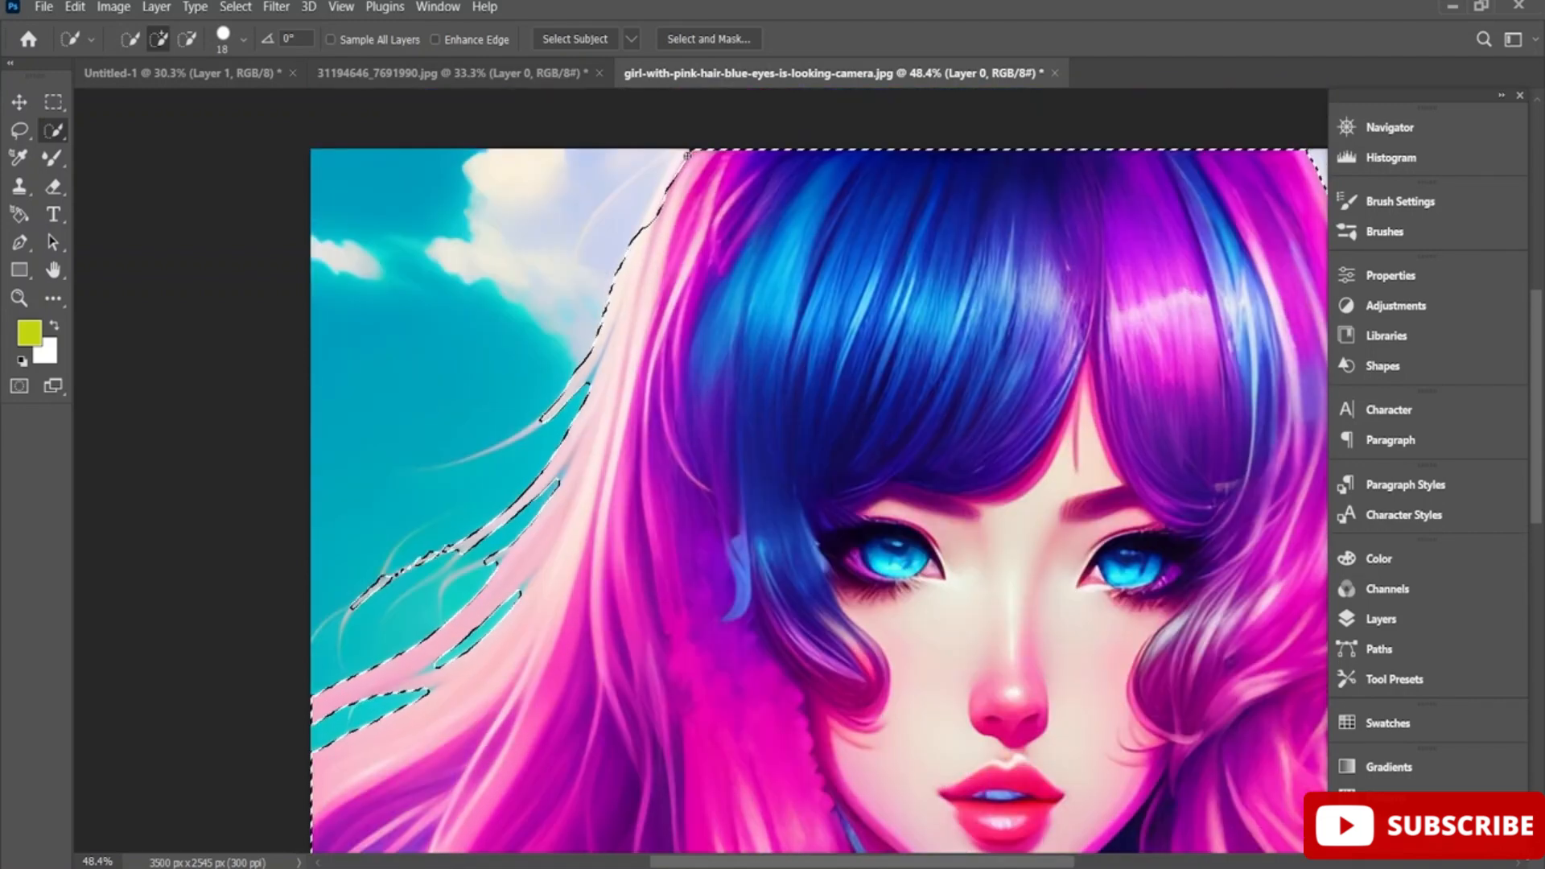
Add the round patch on the jacket's shoulder to the selection
scroll(690, 374, down, 12)
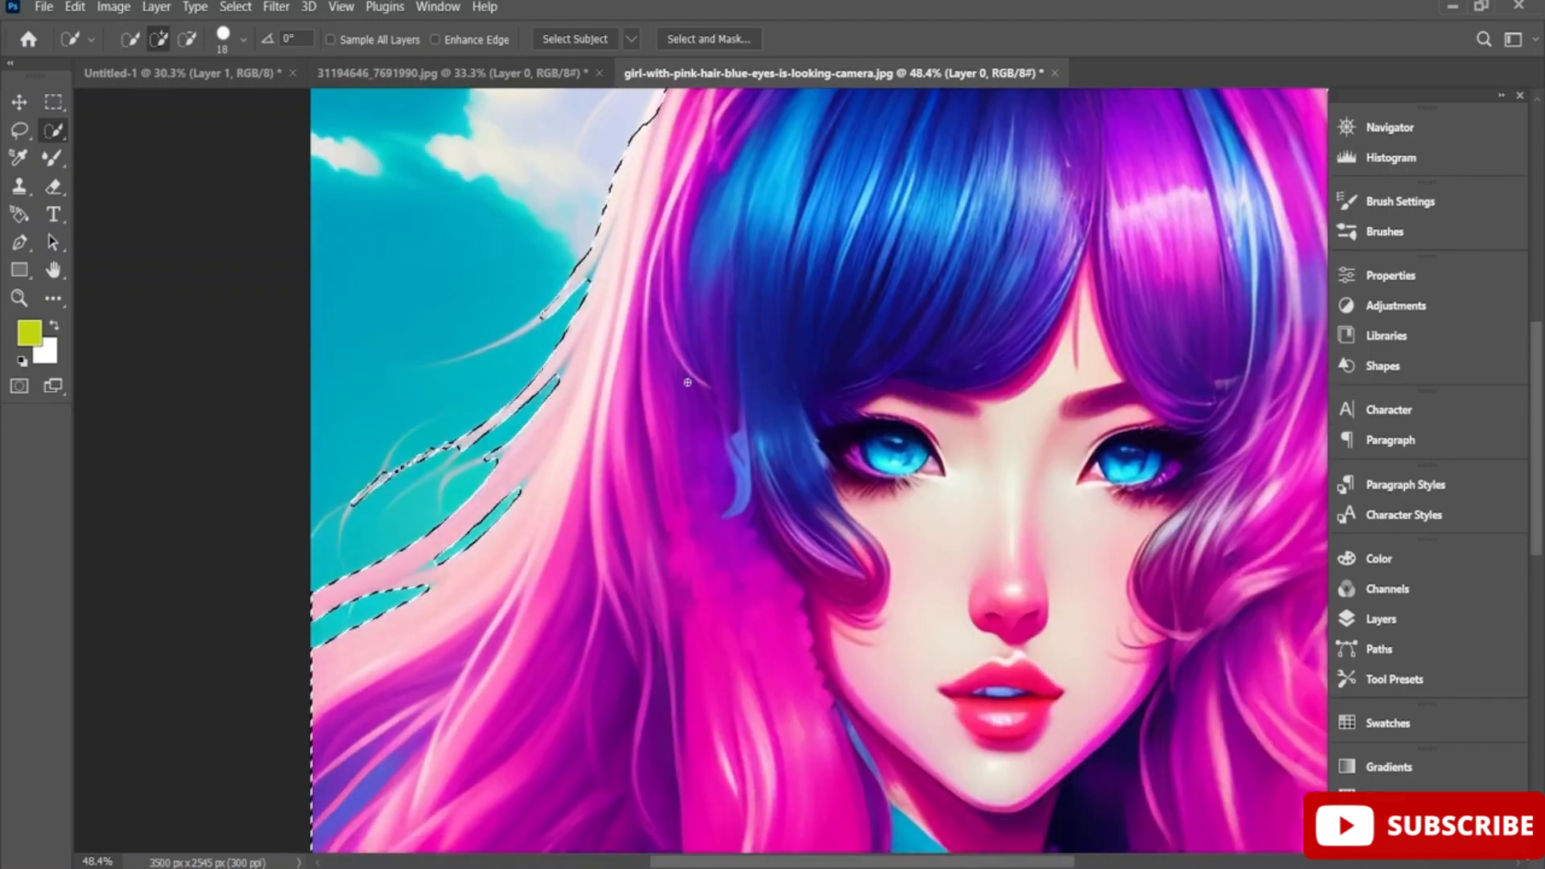
scroll(686, 395, down, 2)
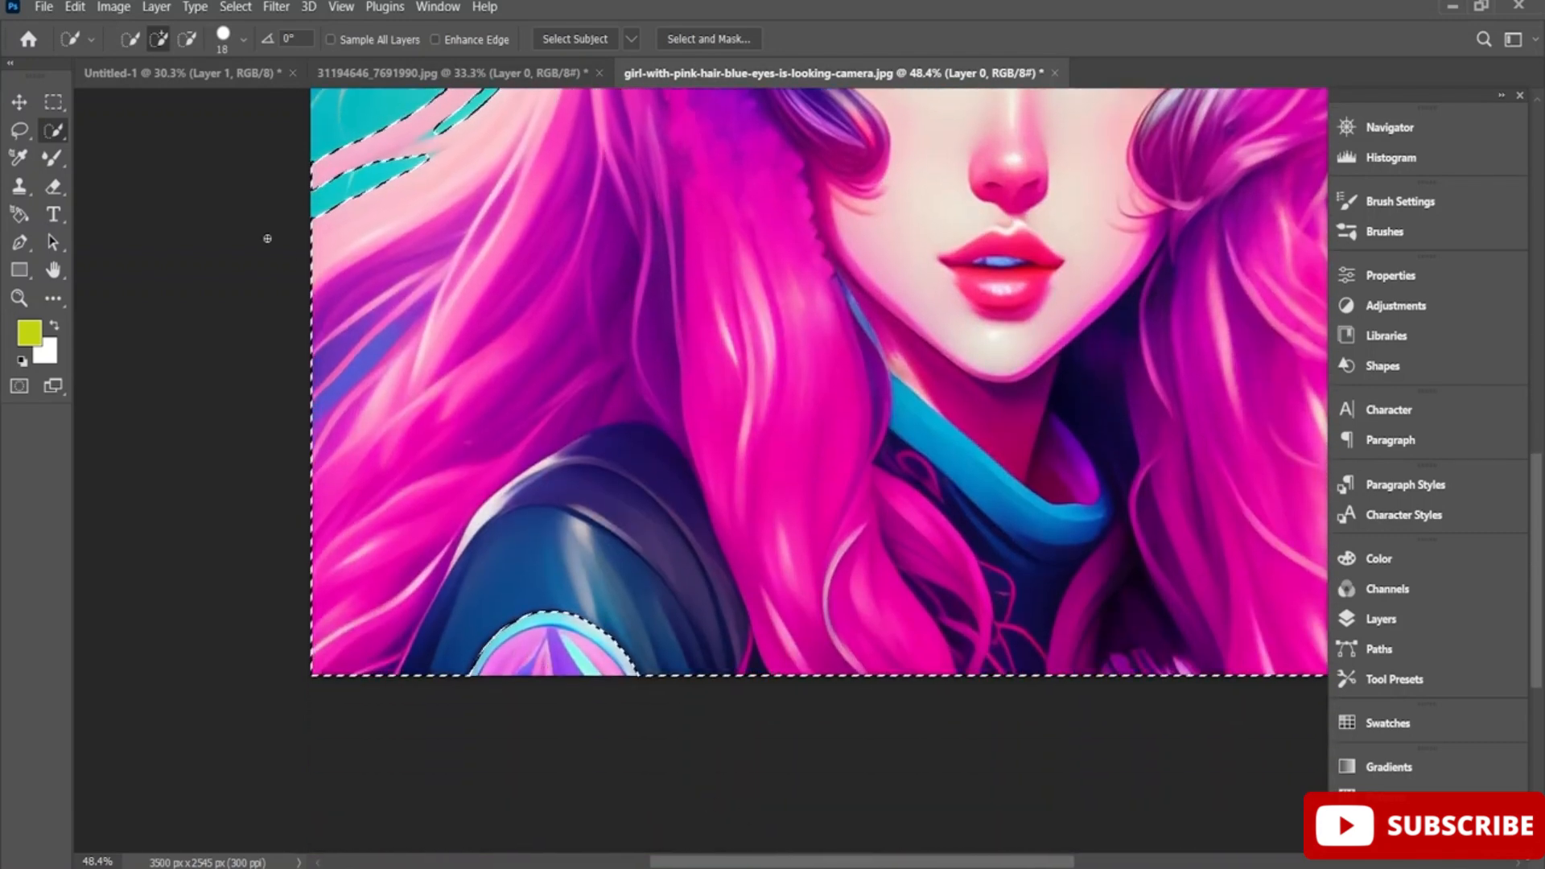
drag(572, 663, 601, 652)
key(ctrl+z)
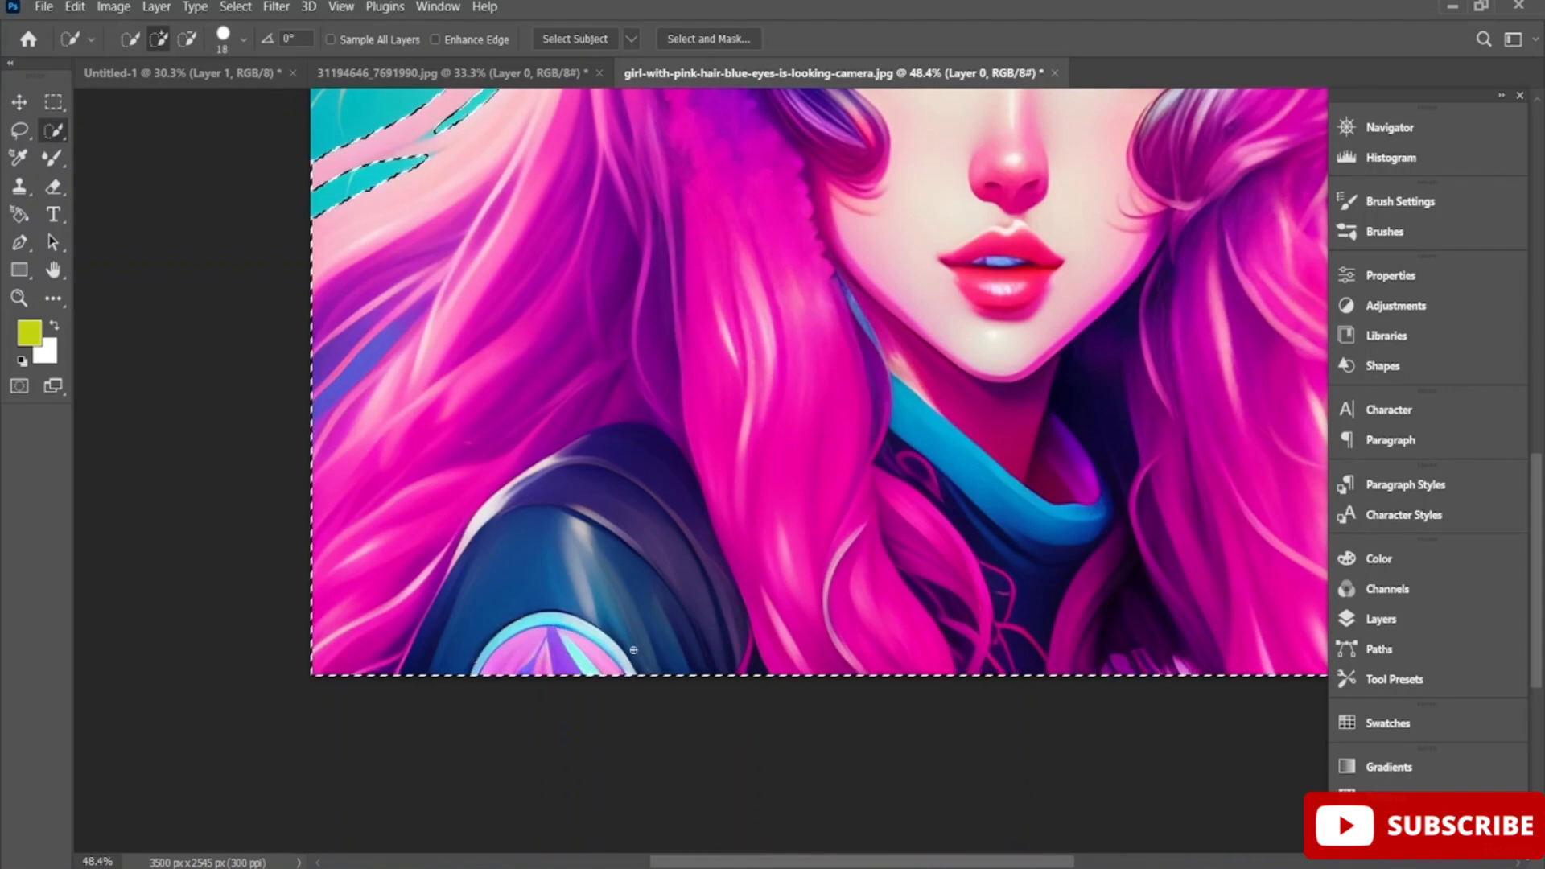
Subtract the turquoise background between the lower-right hair curls from the selection, keeping the thin strand below the glow selected
drag(779, 863, 1013, 862)
scroll(843, 614, up, 1)
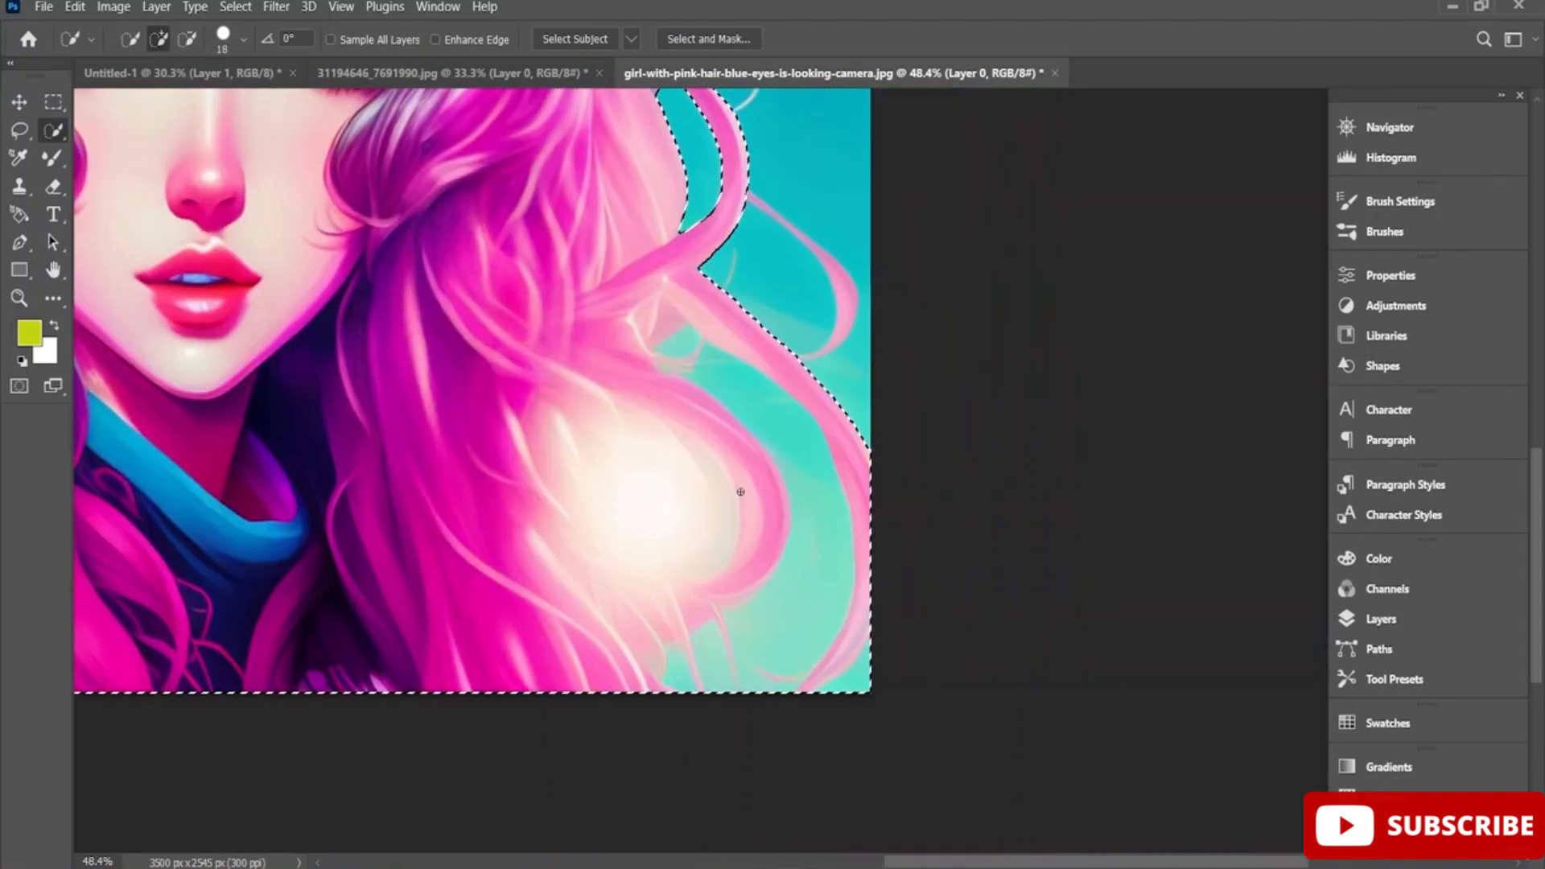
key(alt)
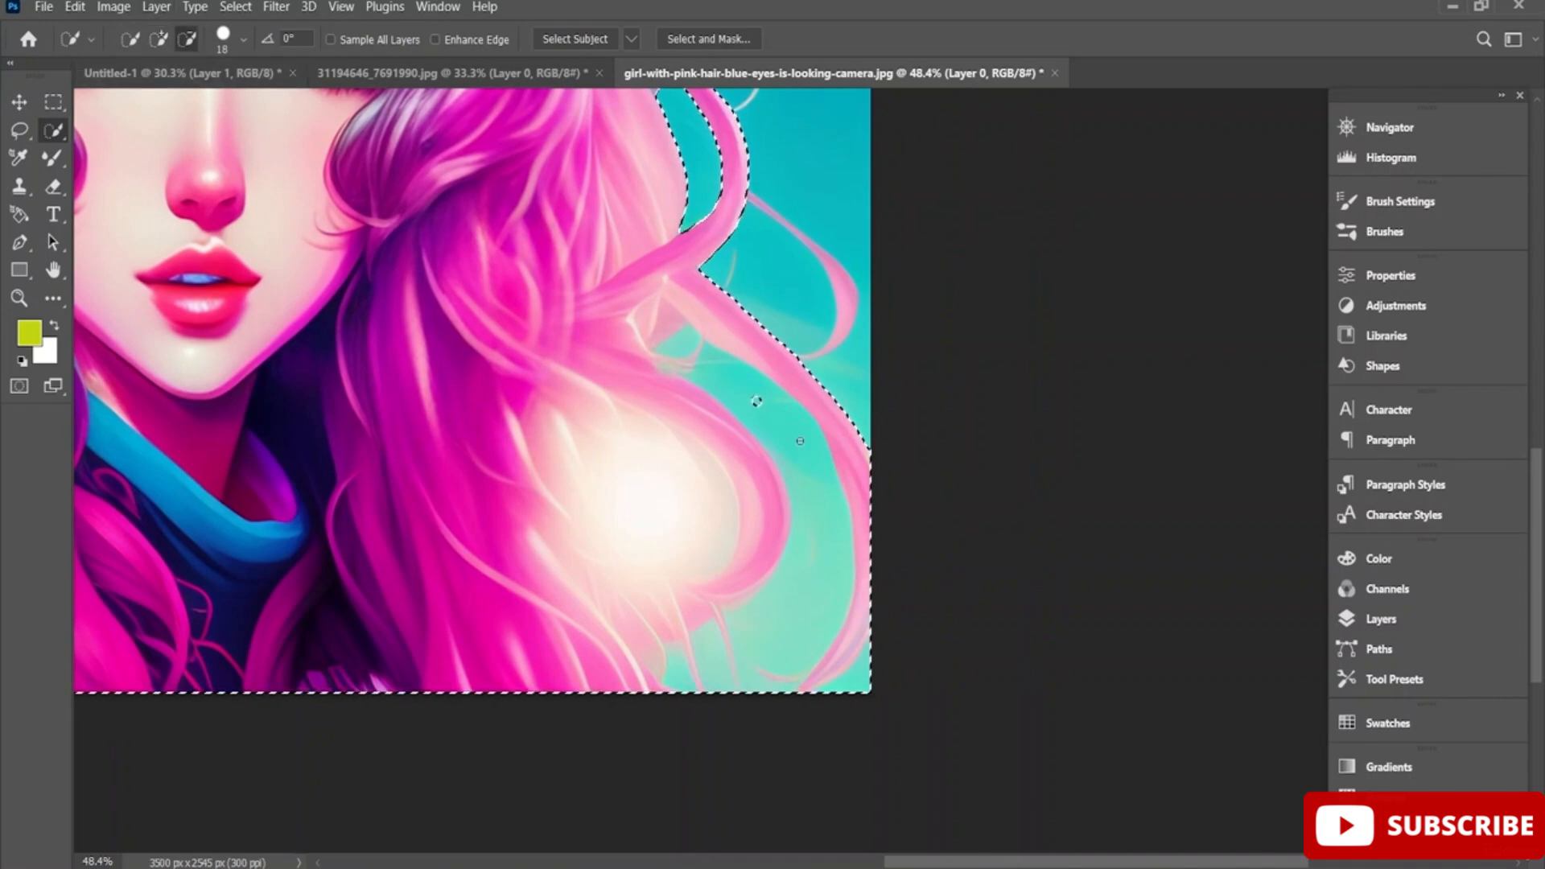
mouse_move(752, 396)
mouse_down()
mouse_move(769, 455)
mouse_move(728, 650)
mouse_up()
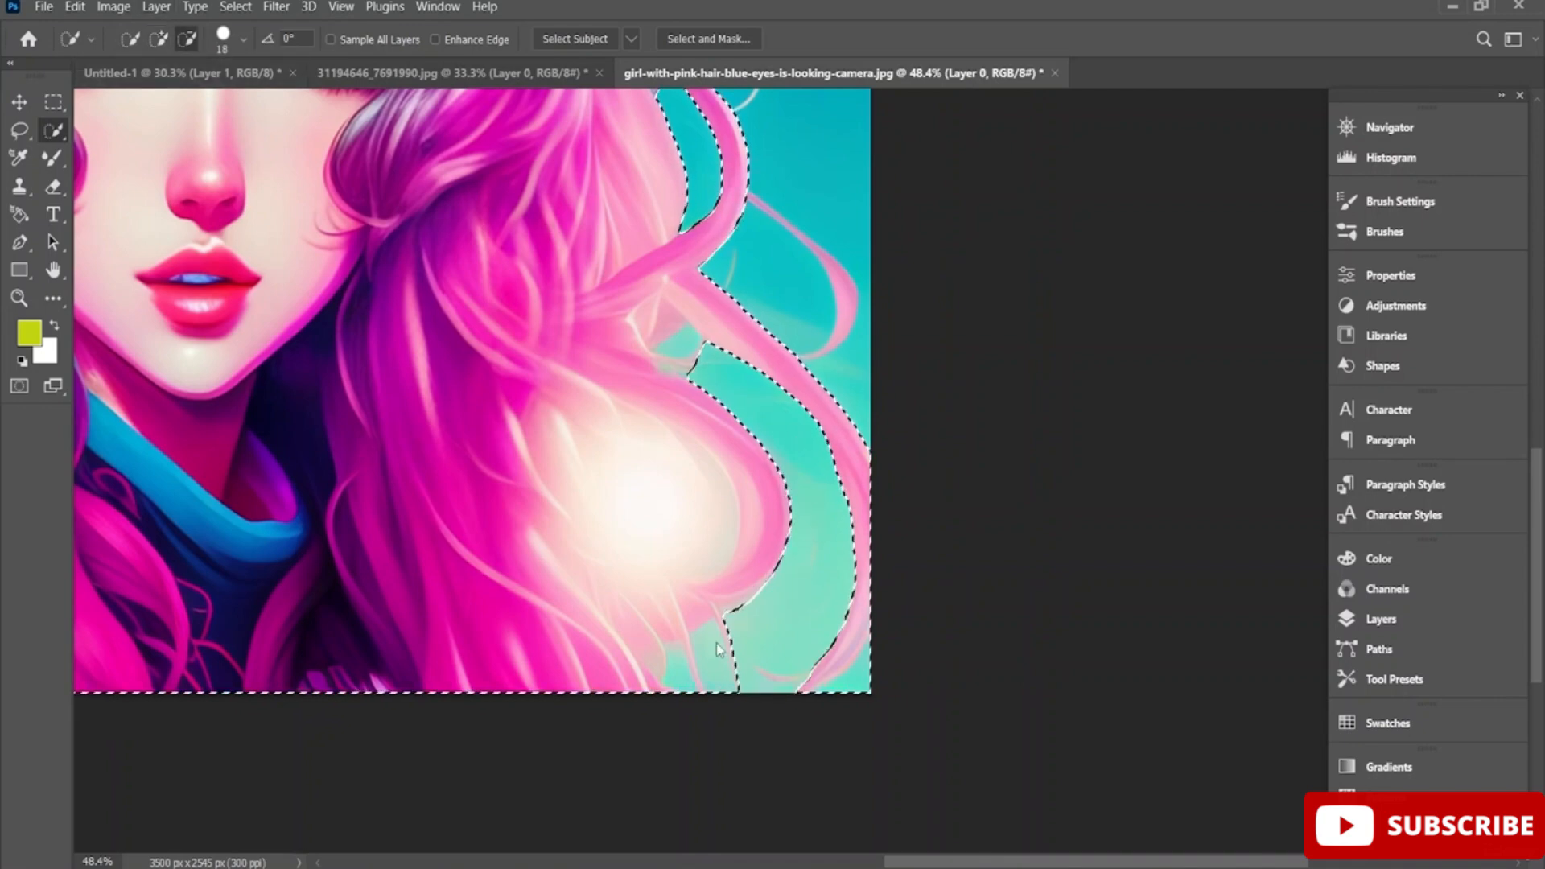
click(684, 665)
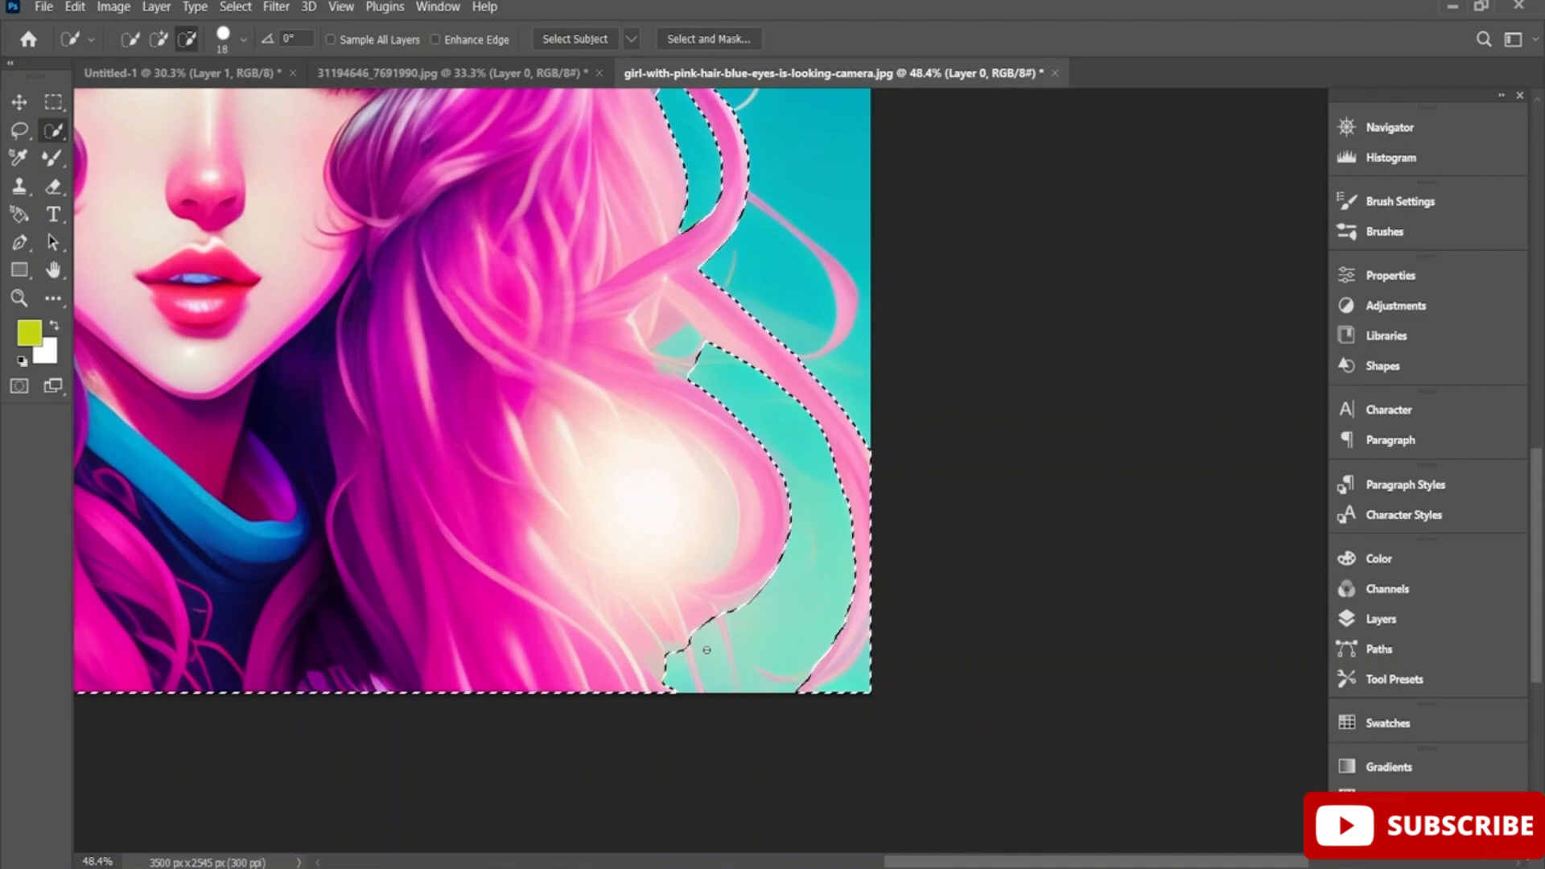
click(158, 40)
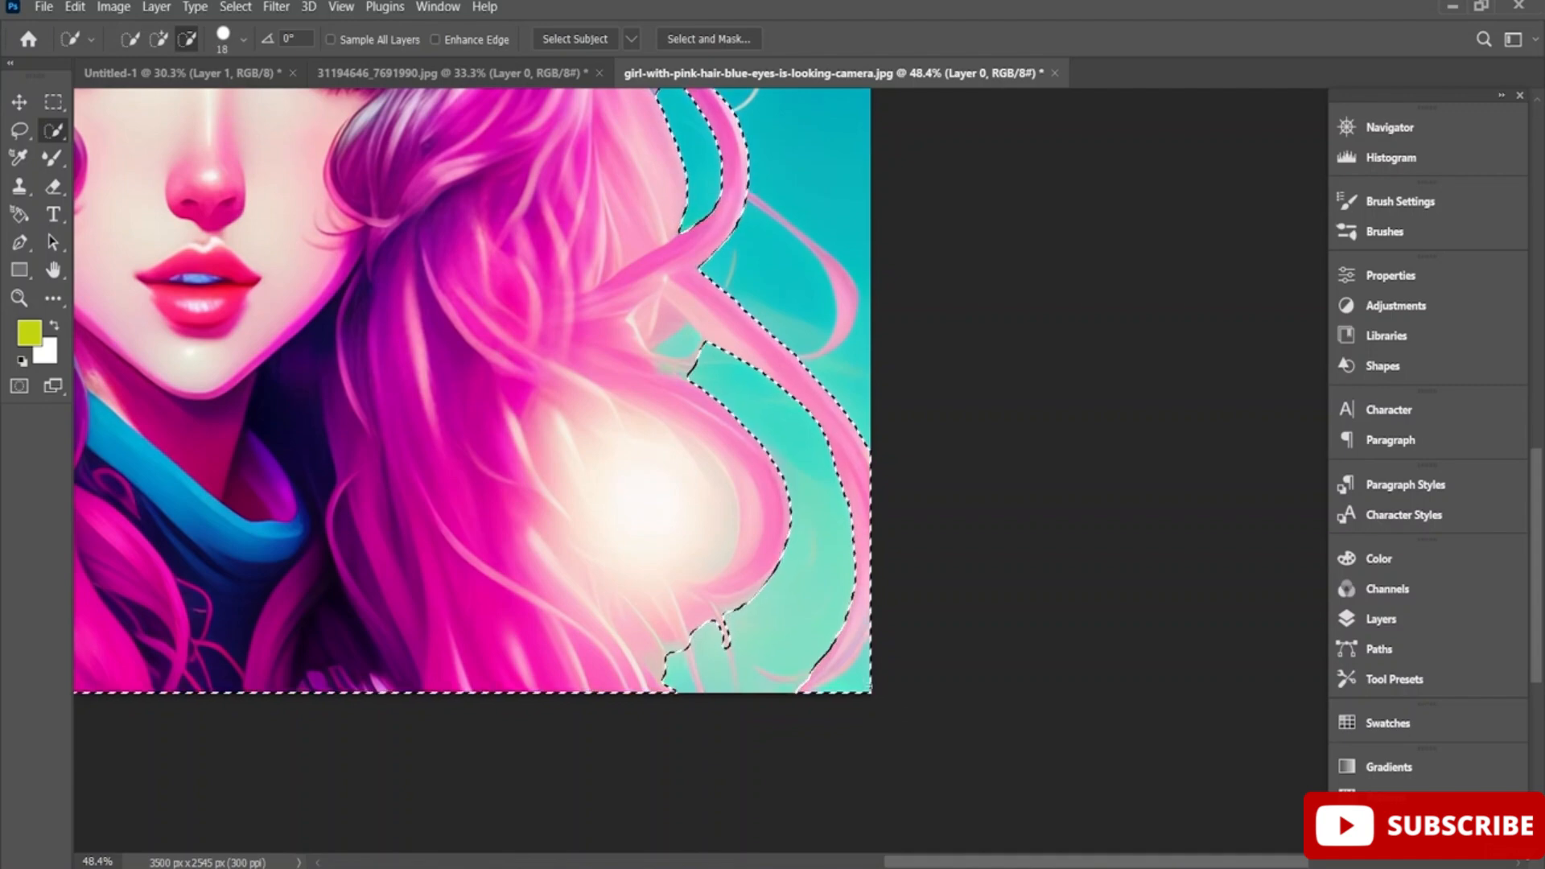
Add the thin outer curl beside her right-hand hair to the selection and subtract the small turquoise gap between the lower curls
scroll(845, 550, up, 3)
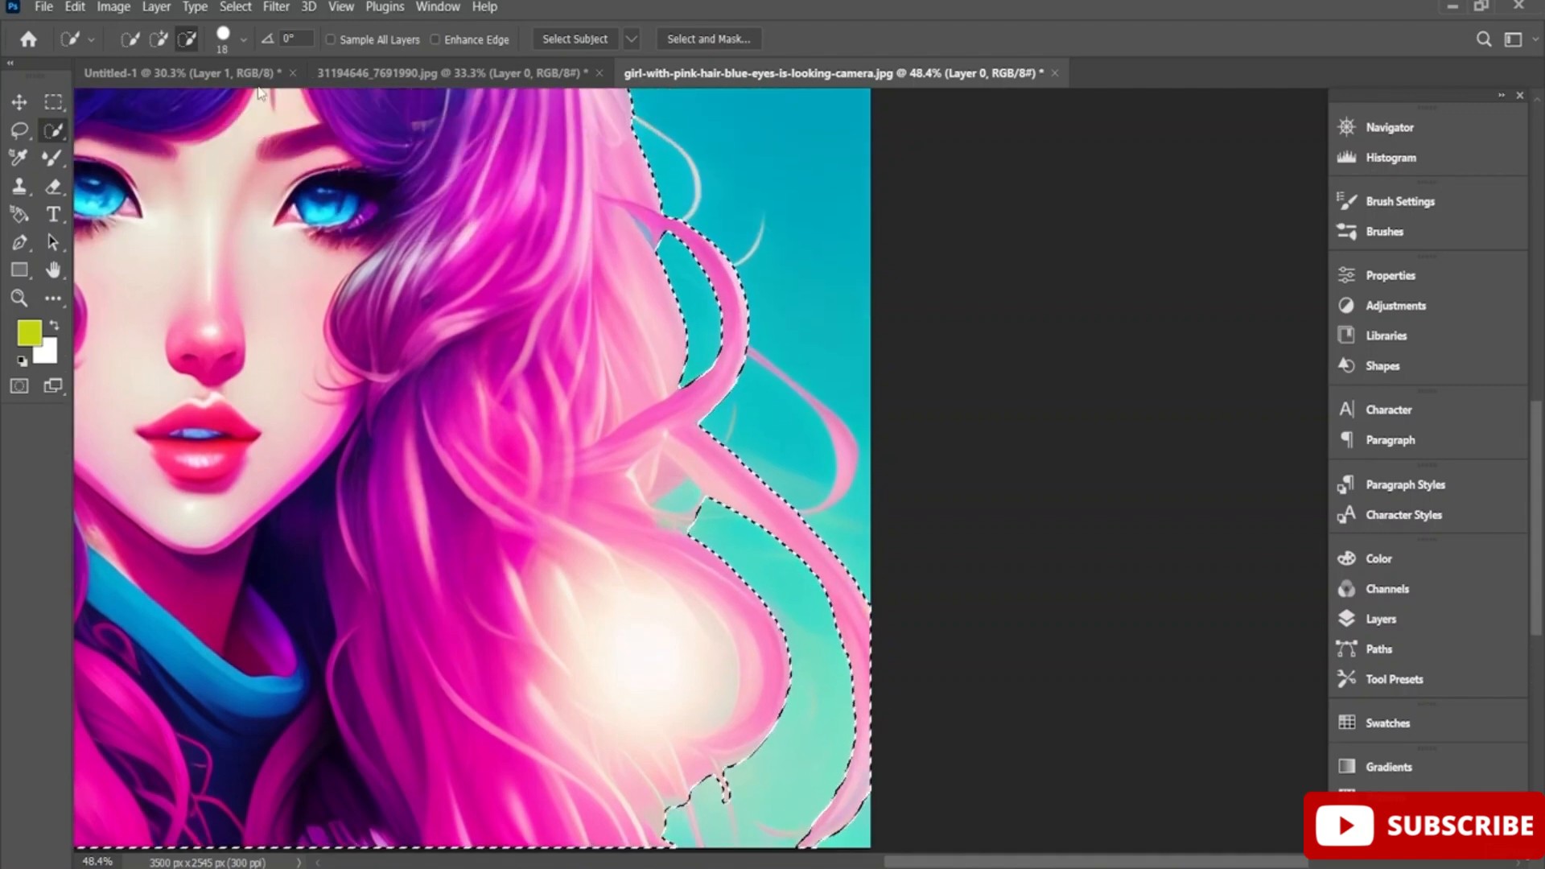
click(854, 457)
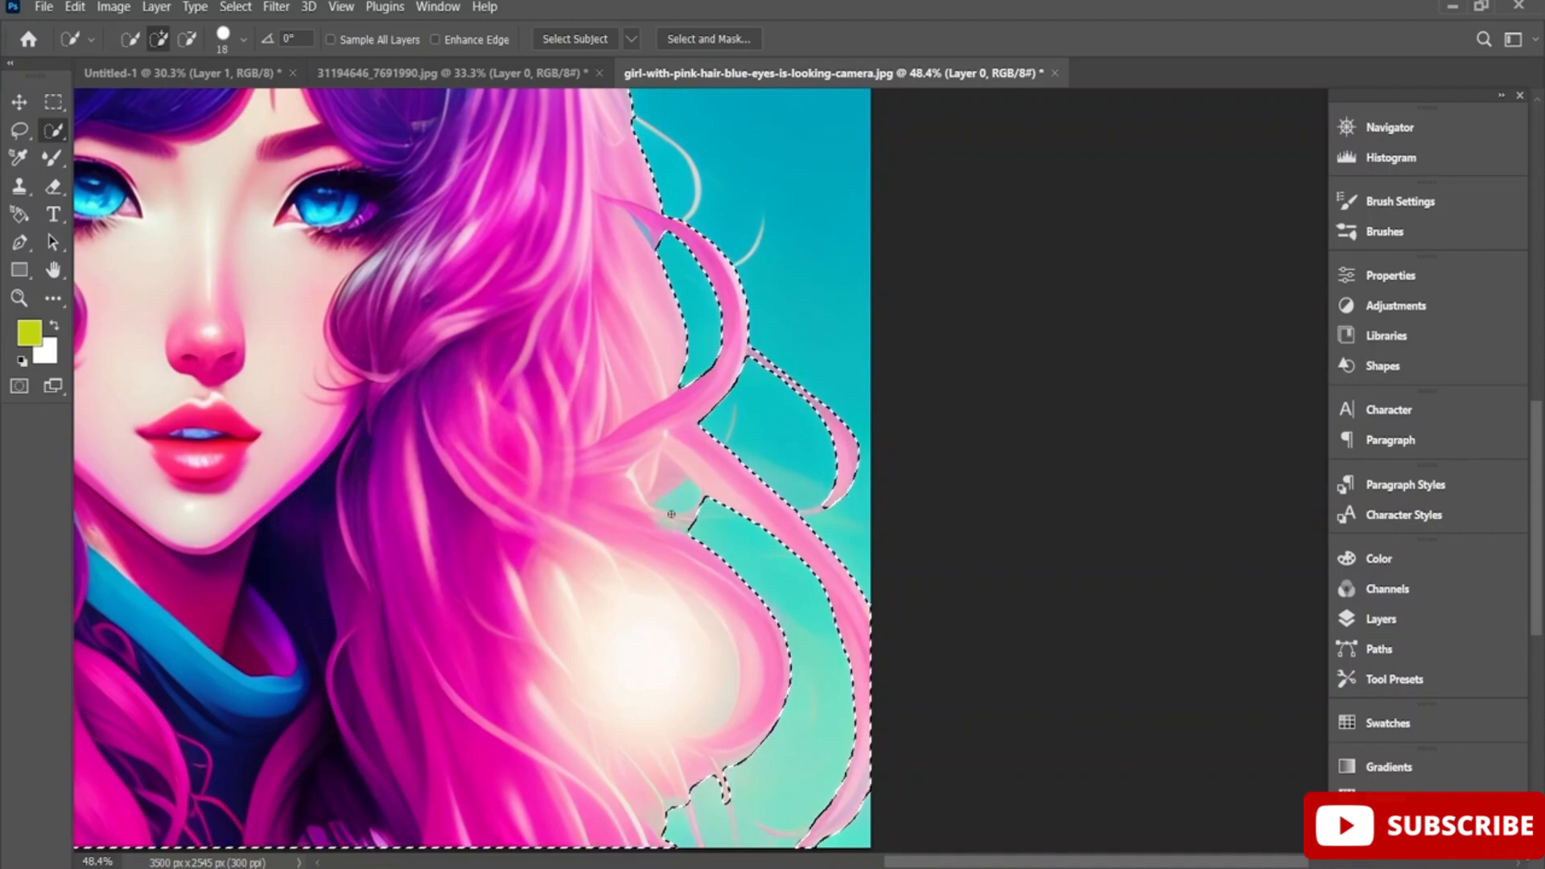
click(190, 40)
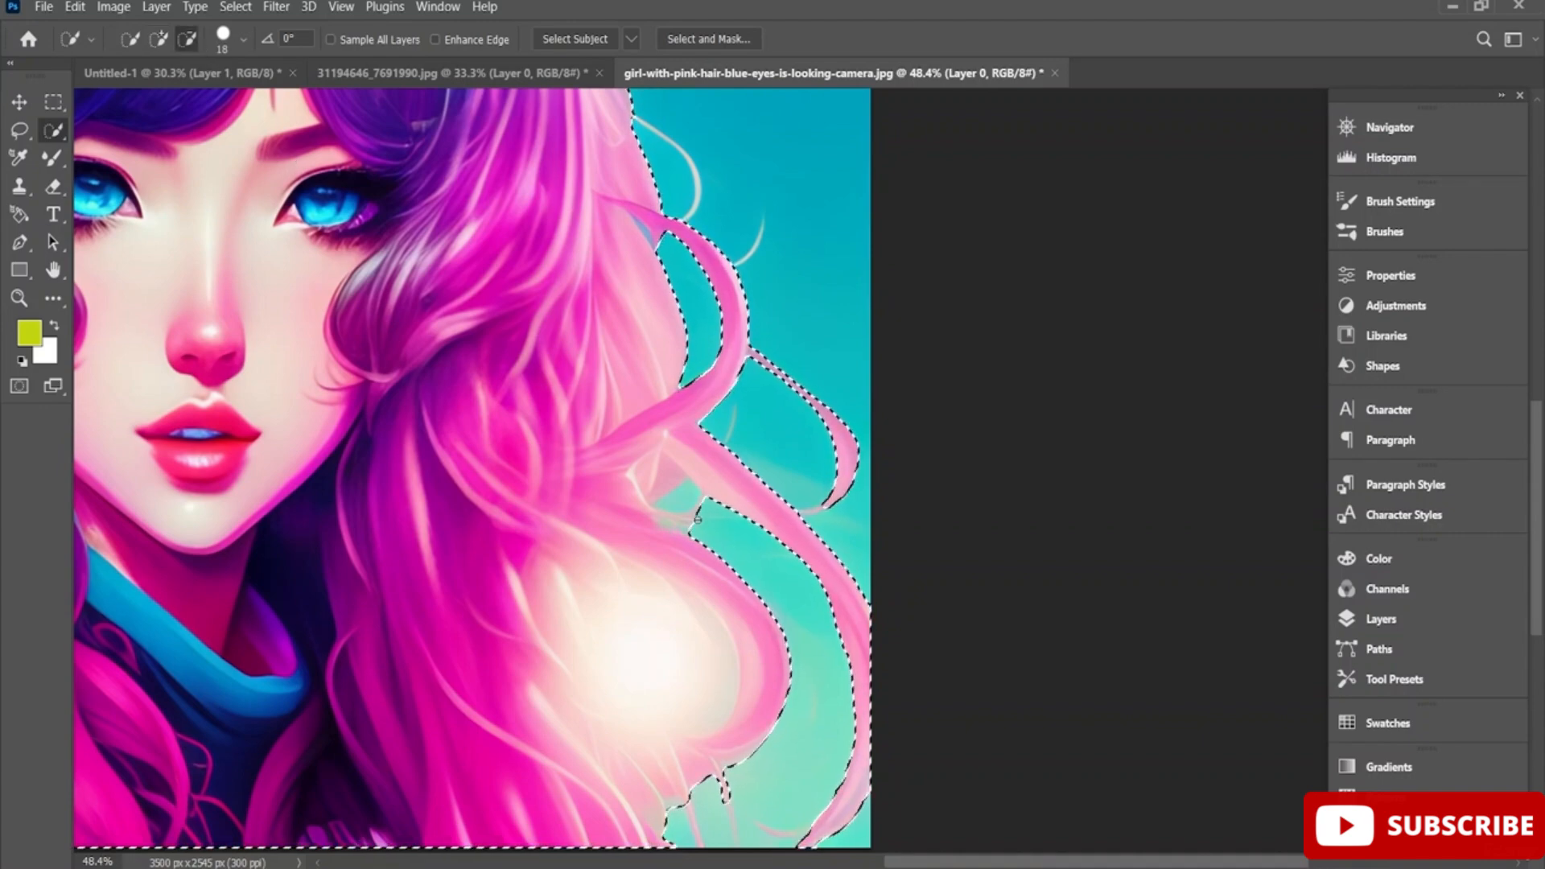
click(682, 497)
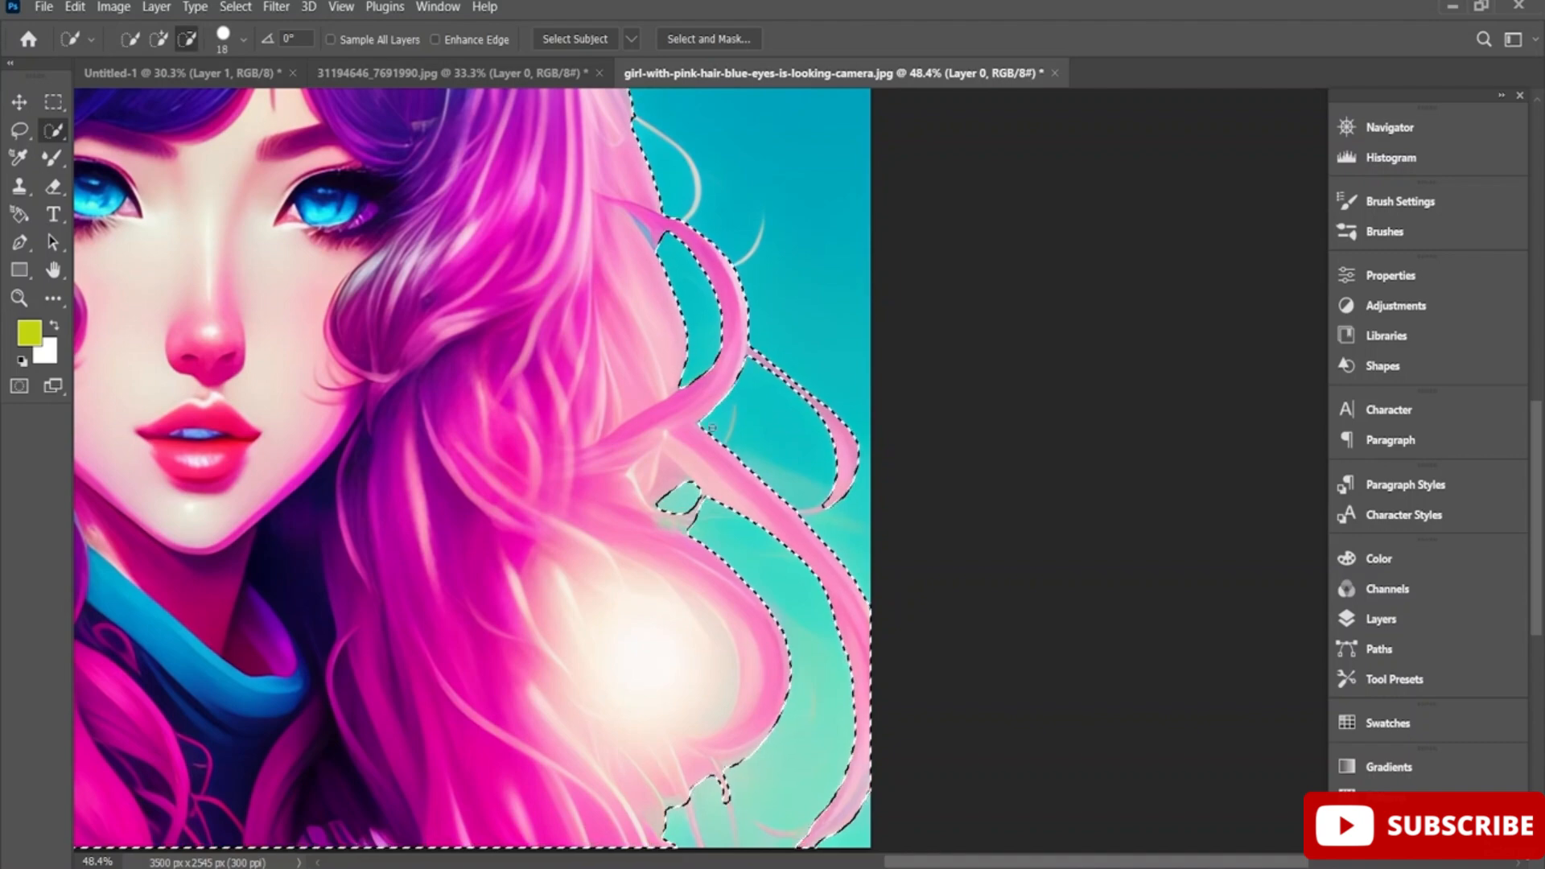
Extend the selection to the pale hair edge beside the right-hand cloud, and subtract the cloud from the selection
scroll(700, 459, up, 3)
scroll(716, 429, up, 6)
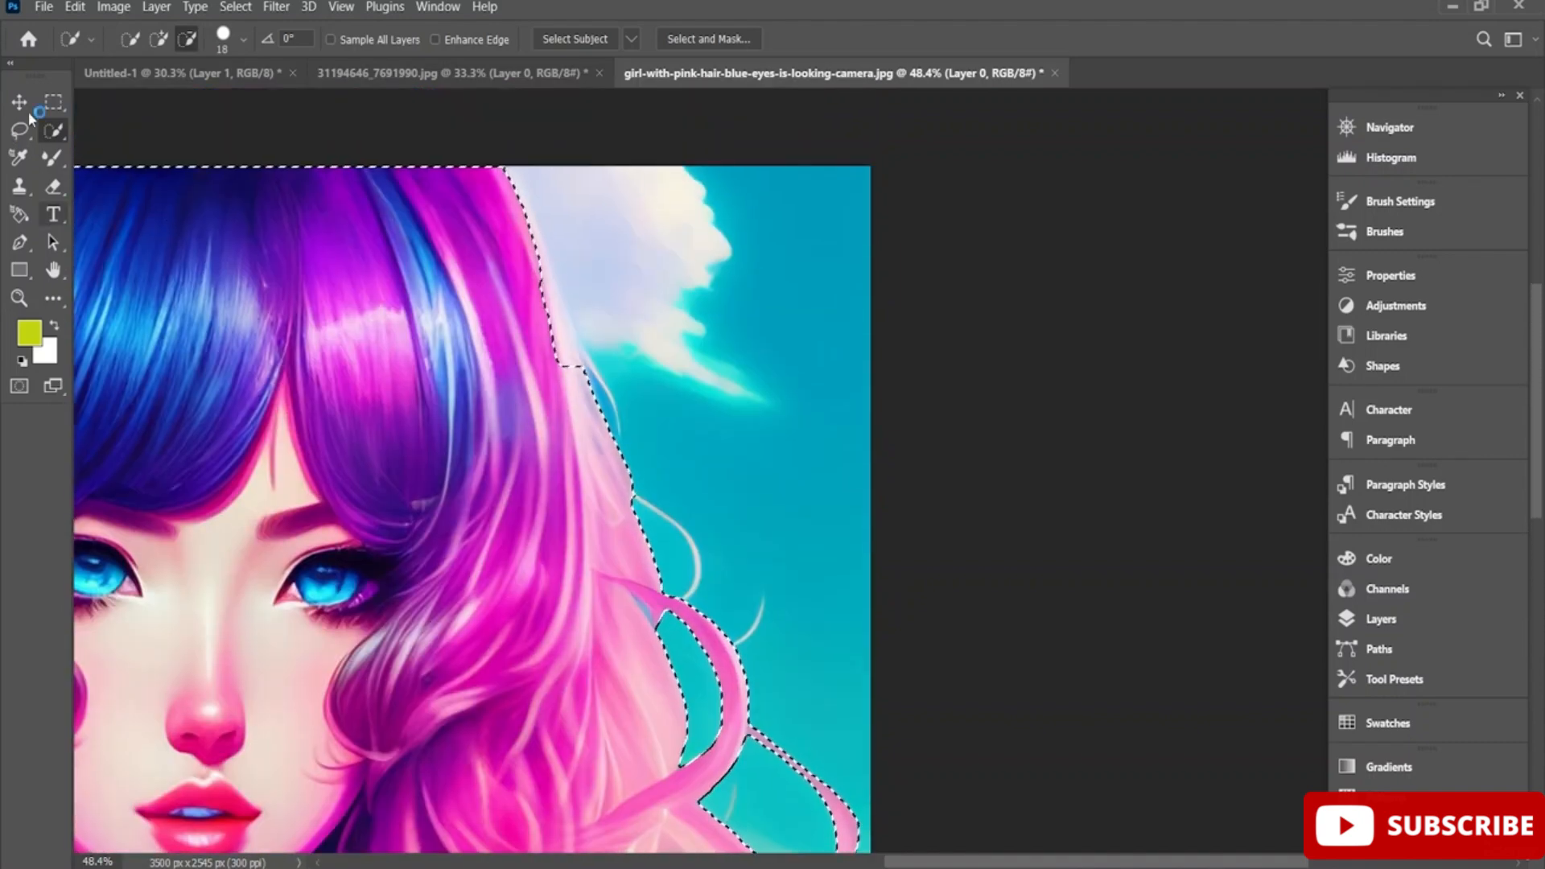
click(159, 40)
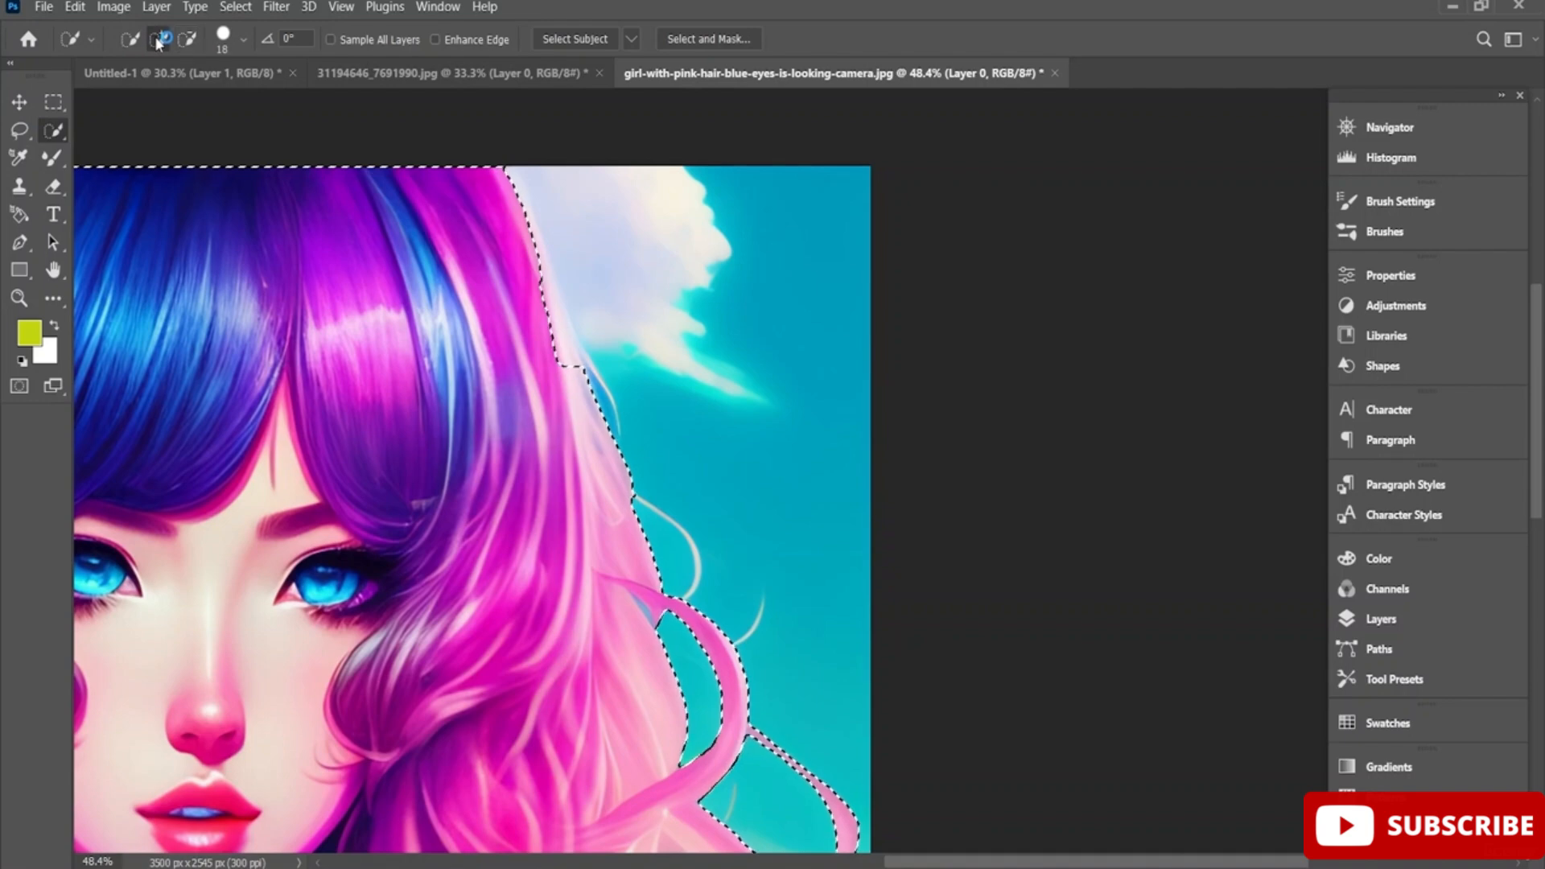
click(553, 292)
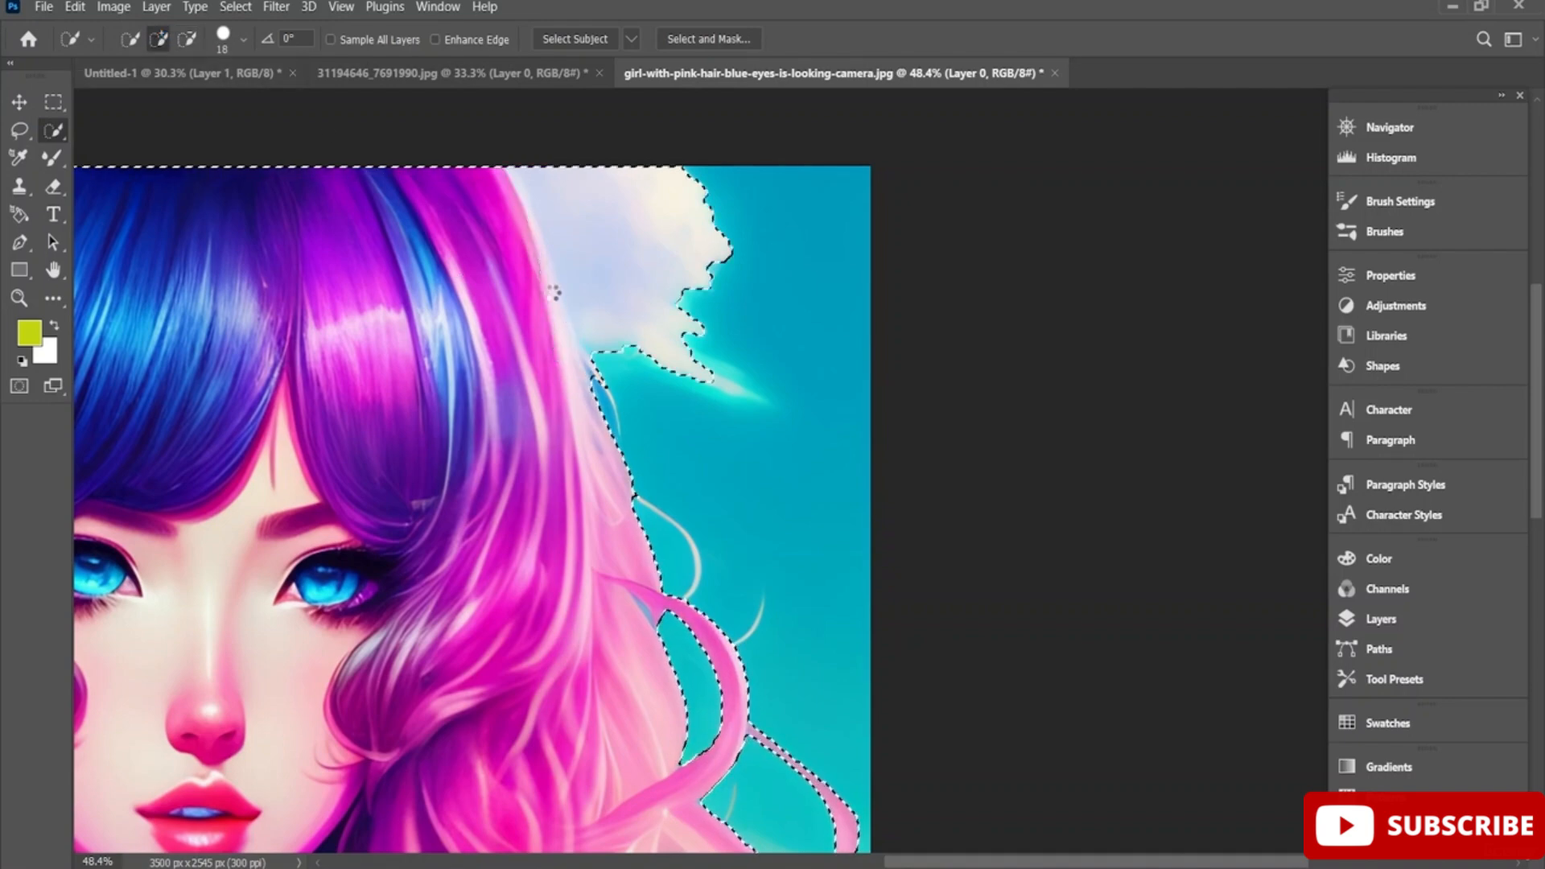
click(187, 39)
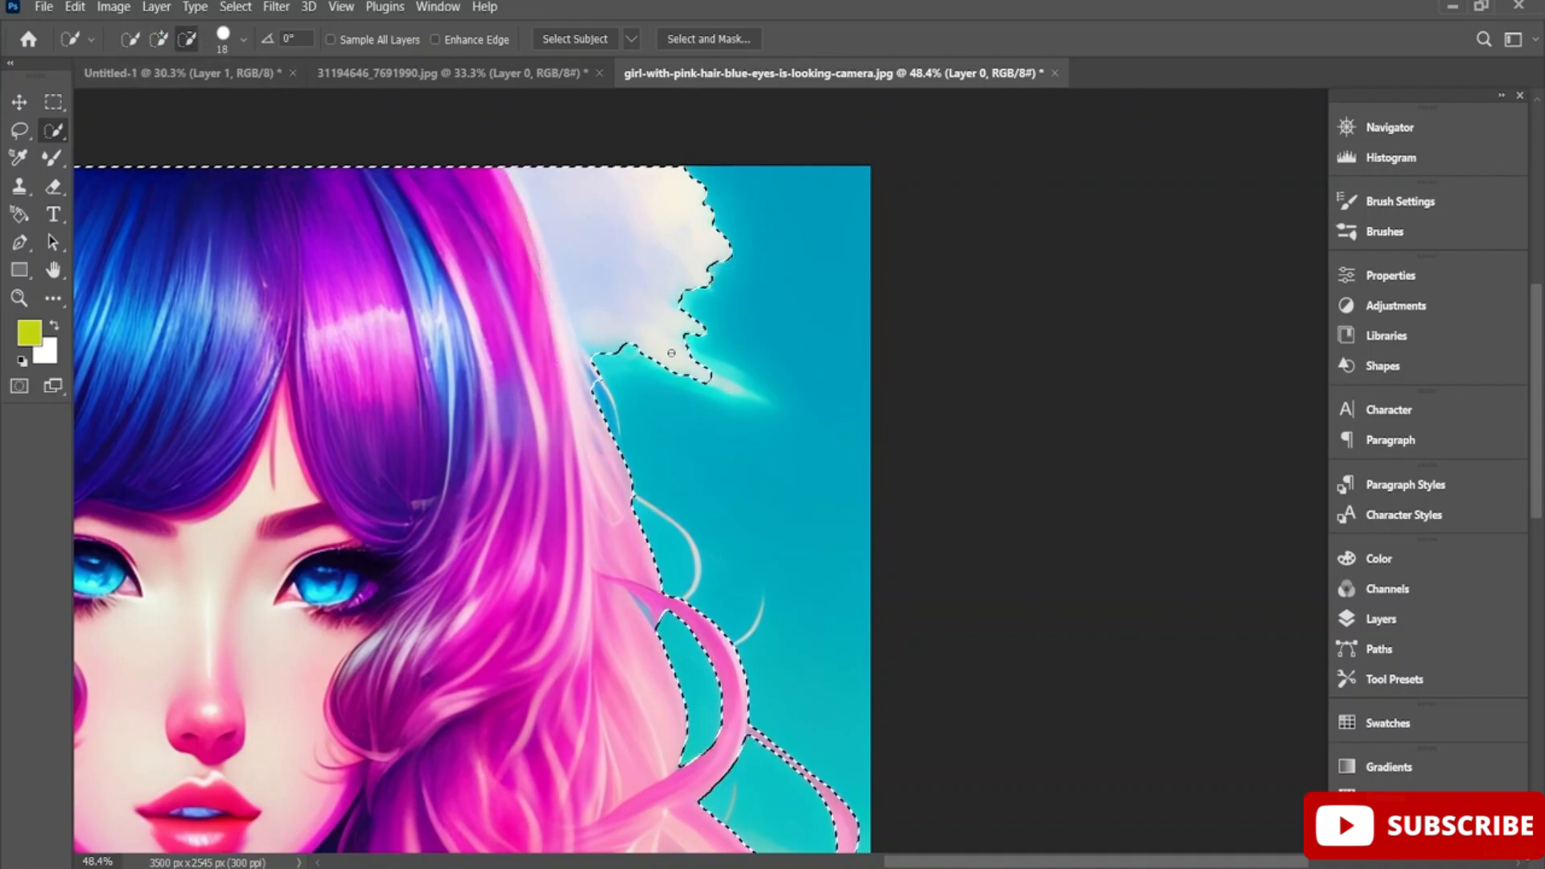
click(587, 213)
click(645, 365)
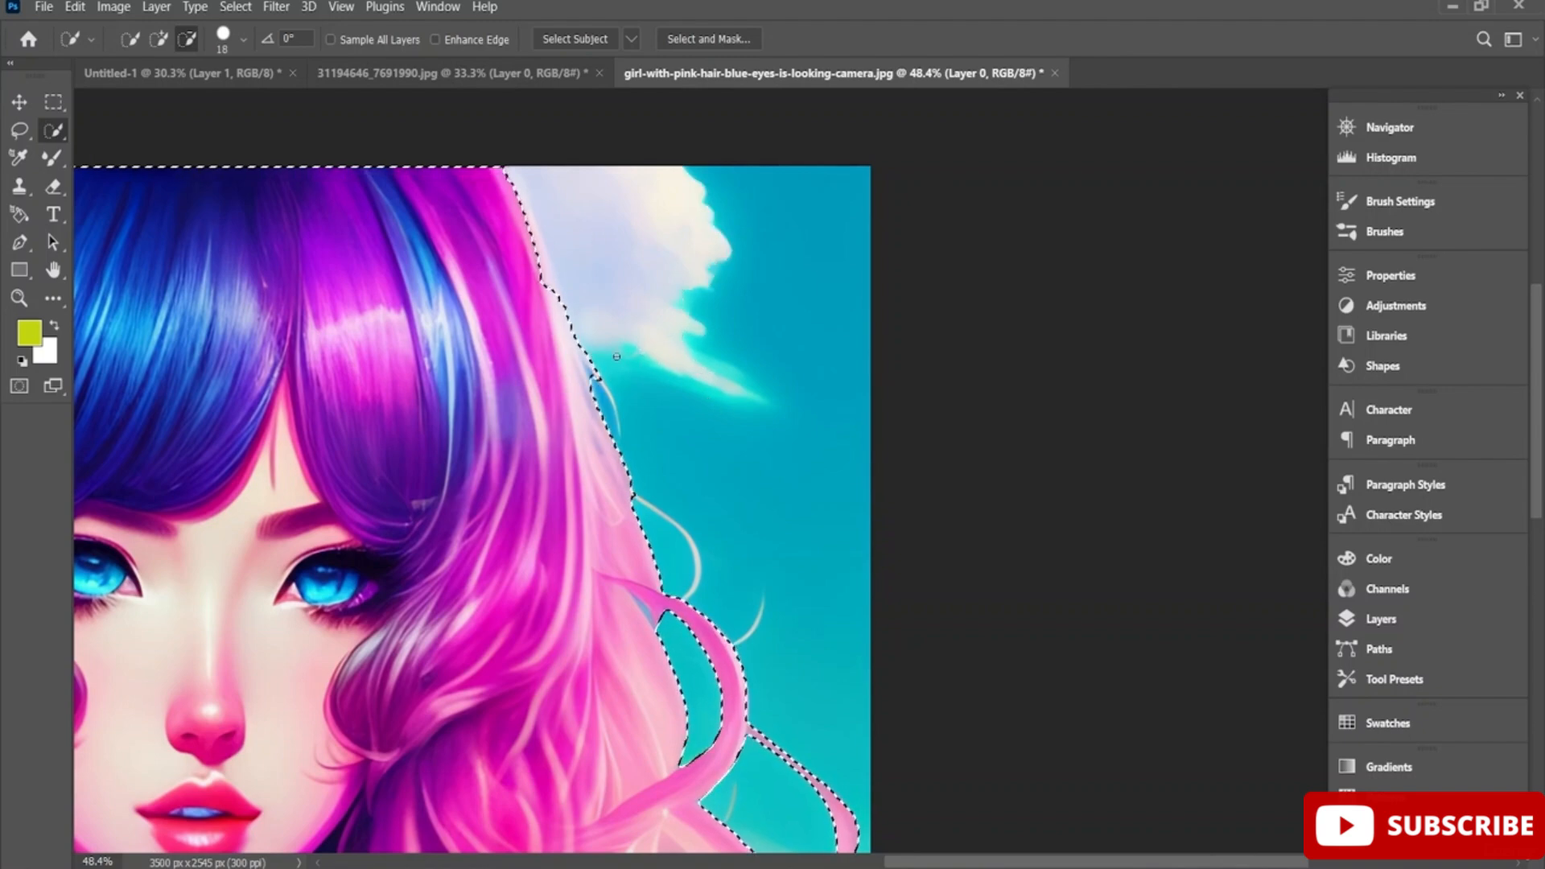
Add a layer mask from the selection to Layer 0 to hide the background around the girl
scroll(636, 366, down, 3)
scroll(722, 505, down, 2)
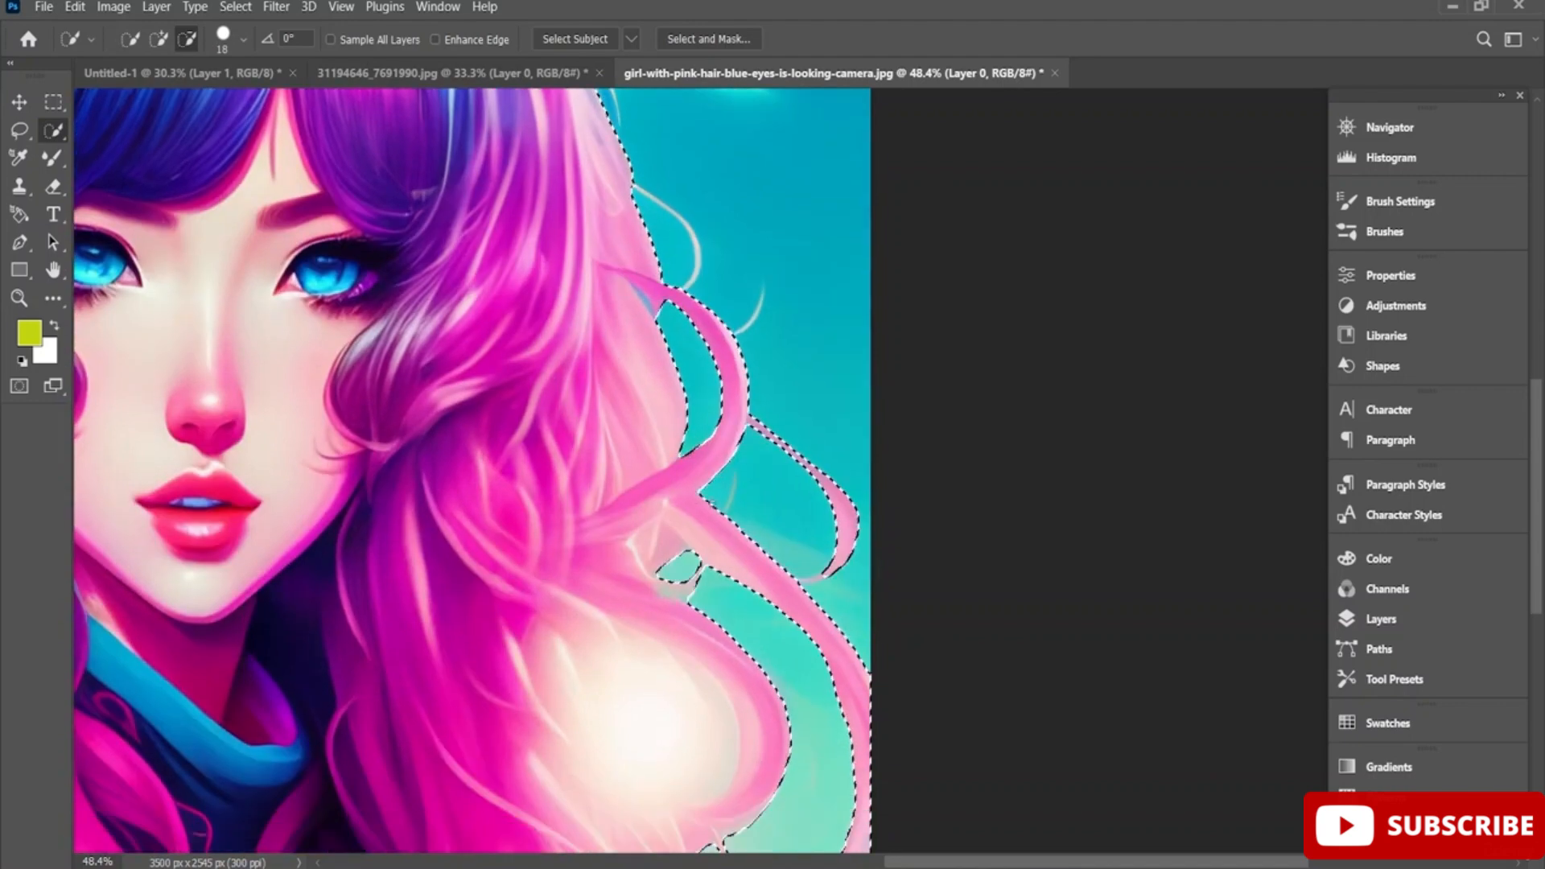
scroll(618, 519, down, 2)
scroll(412, 501, down, 2)
scroll(419, 507, down, 1)
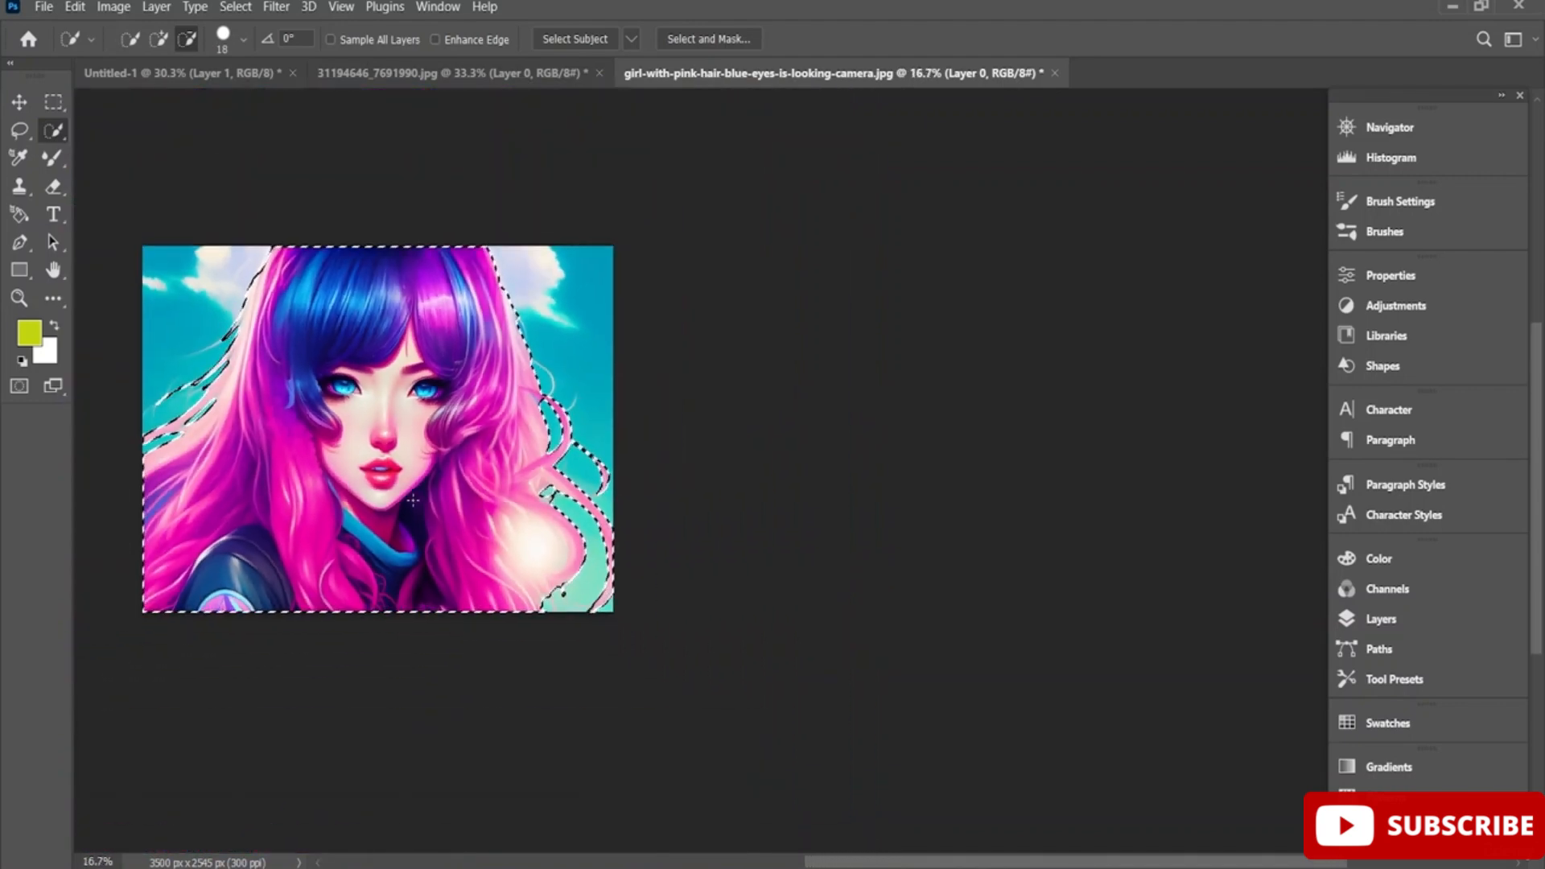
scroll(427, 523, up, 2)
click(1381, 618)
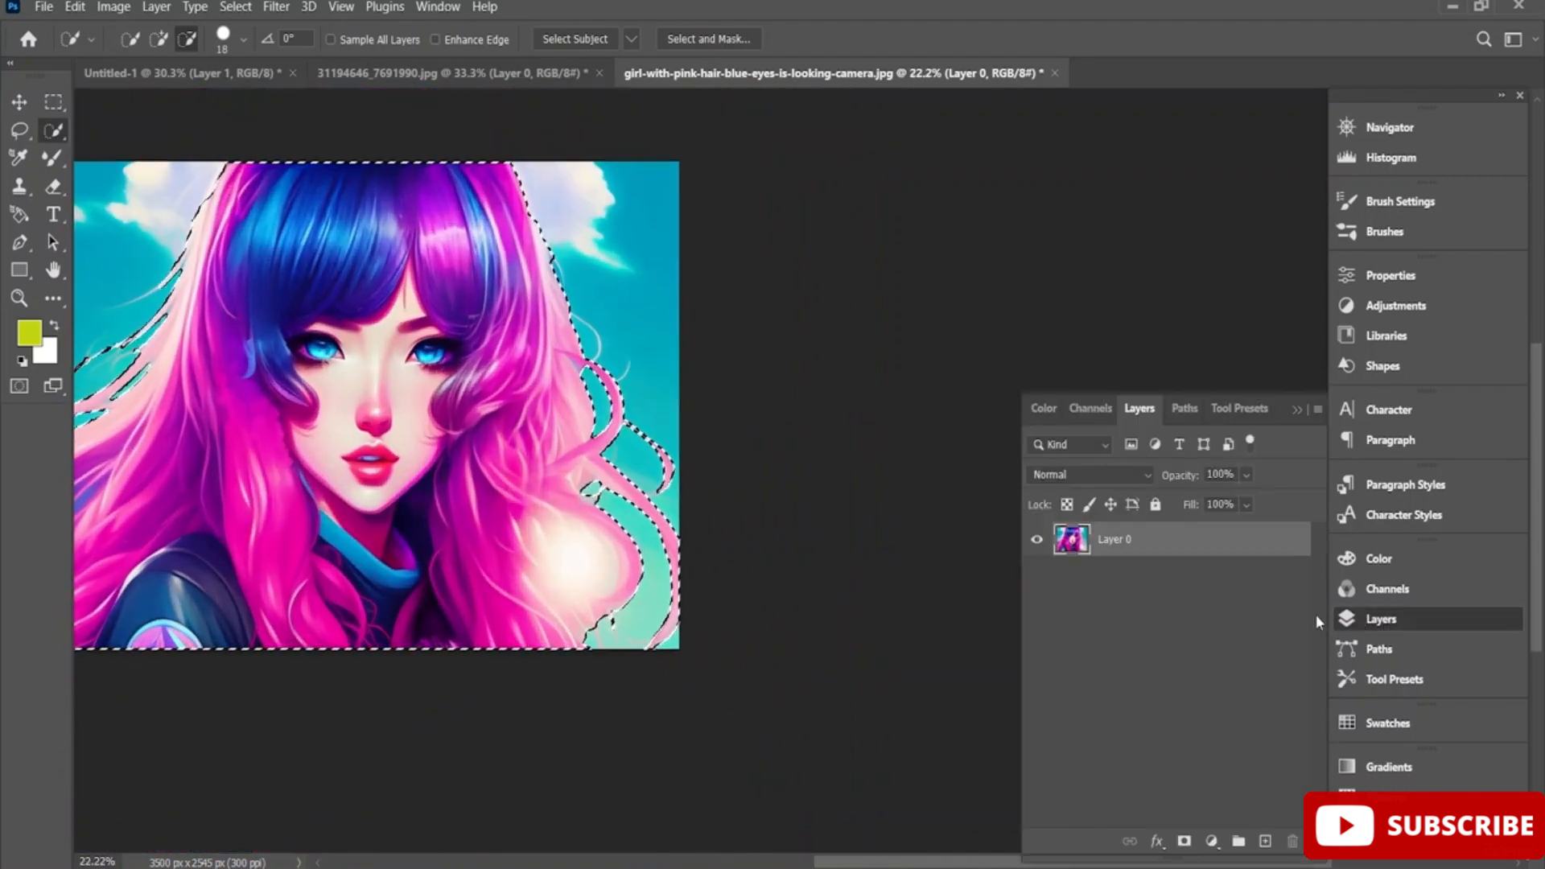
click(1183, 841)
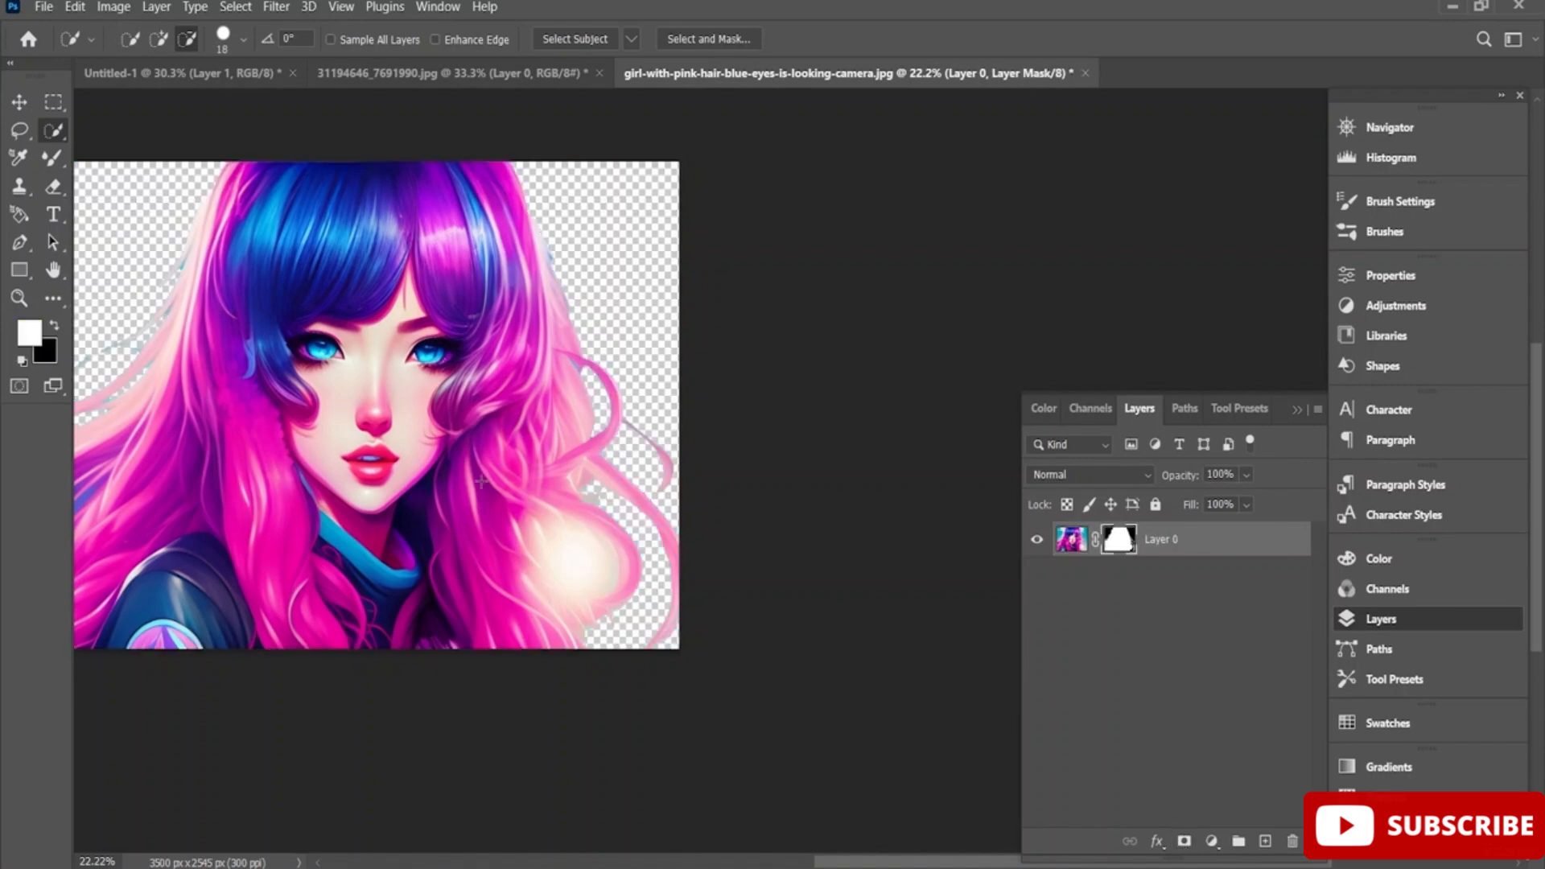
Move the masked girl into the Untitled-1 document and scale her down over the right part of the cherry blossom artwork
click(19, 101)
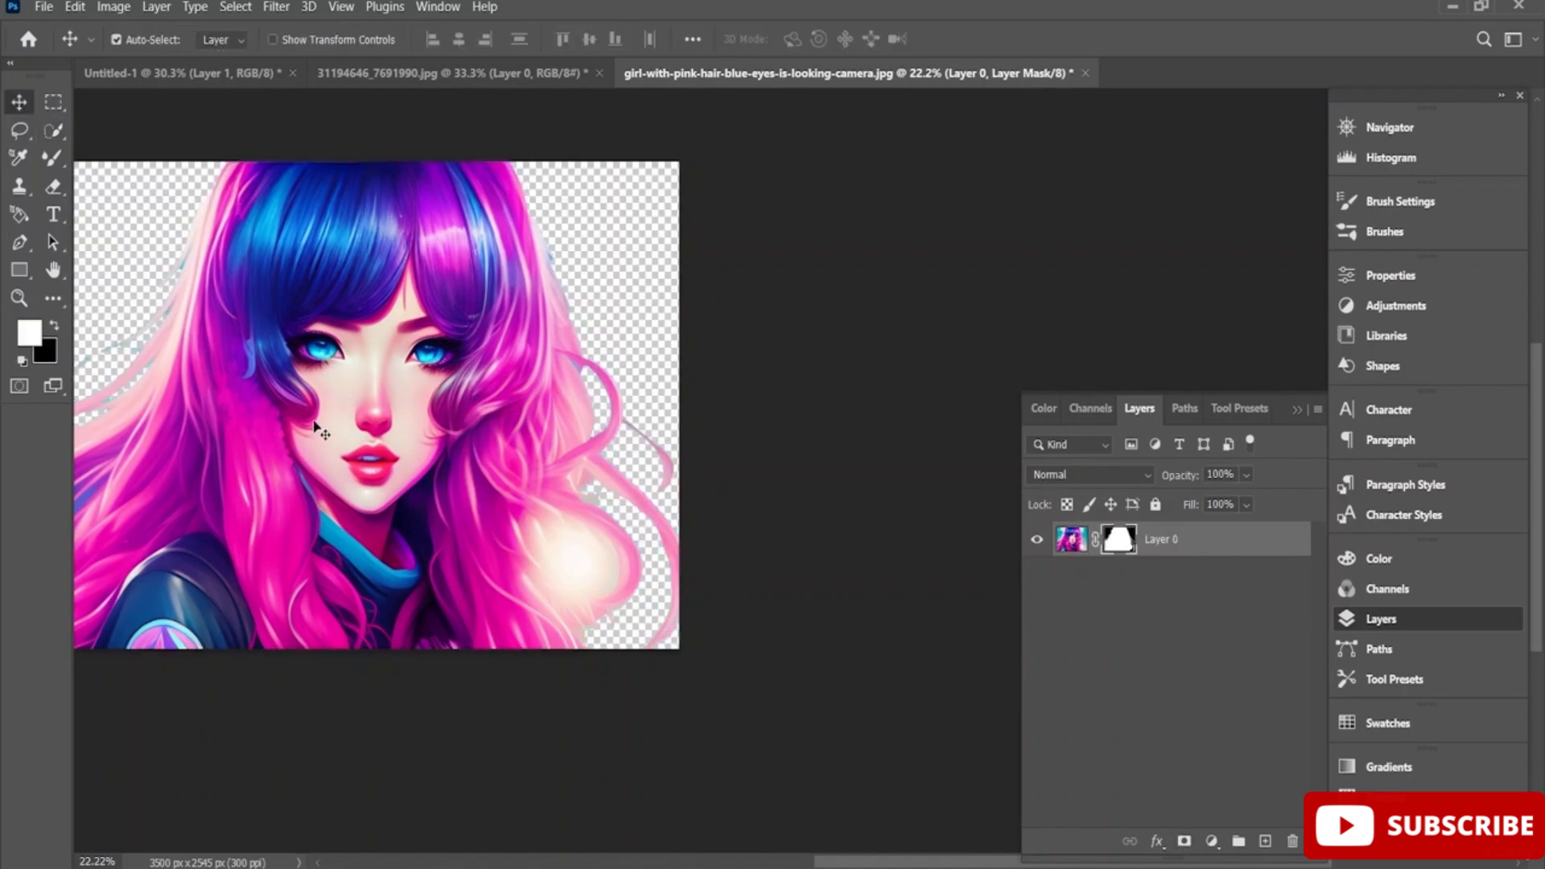
drag(352, 429, 148, 76)
drag(786, 477, 789, 476)
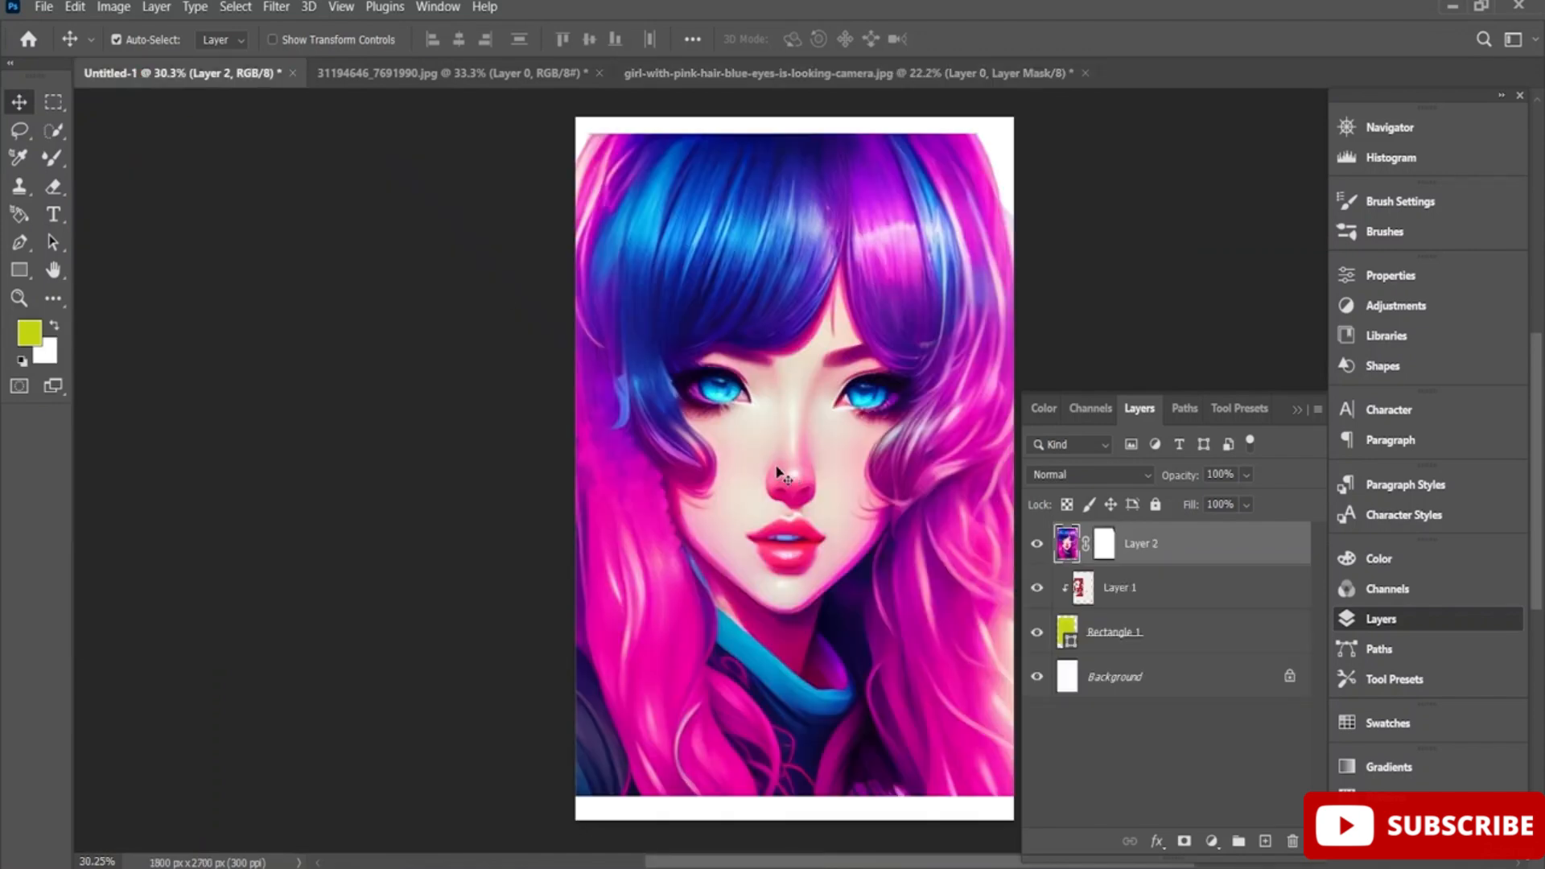
key(ctrl+t)
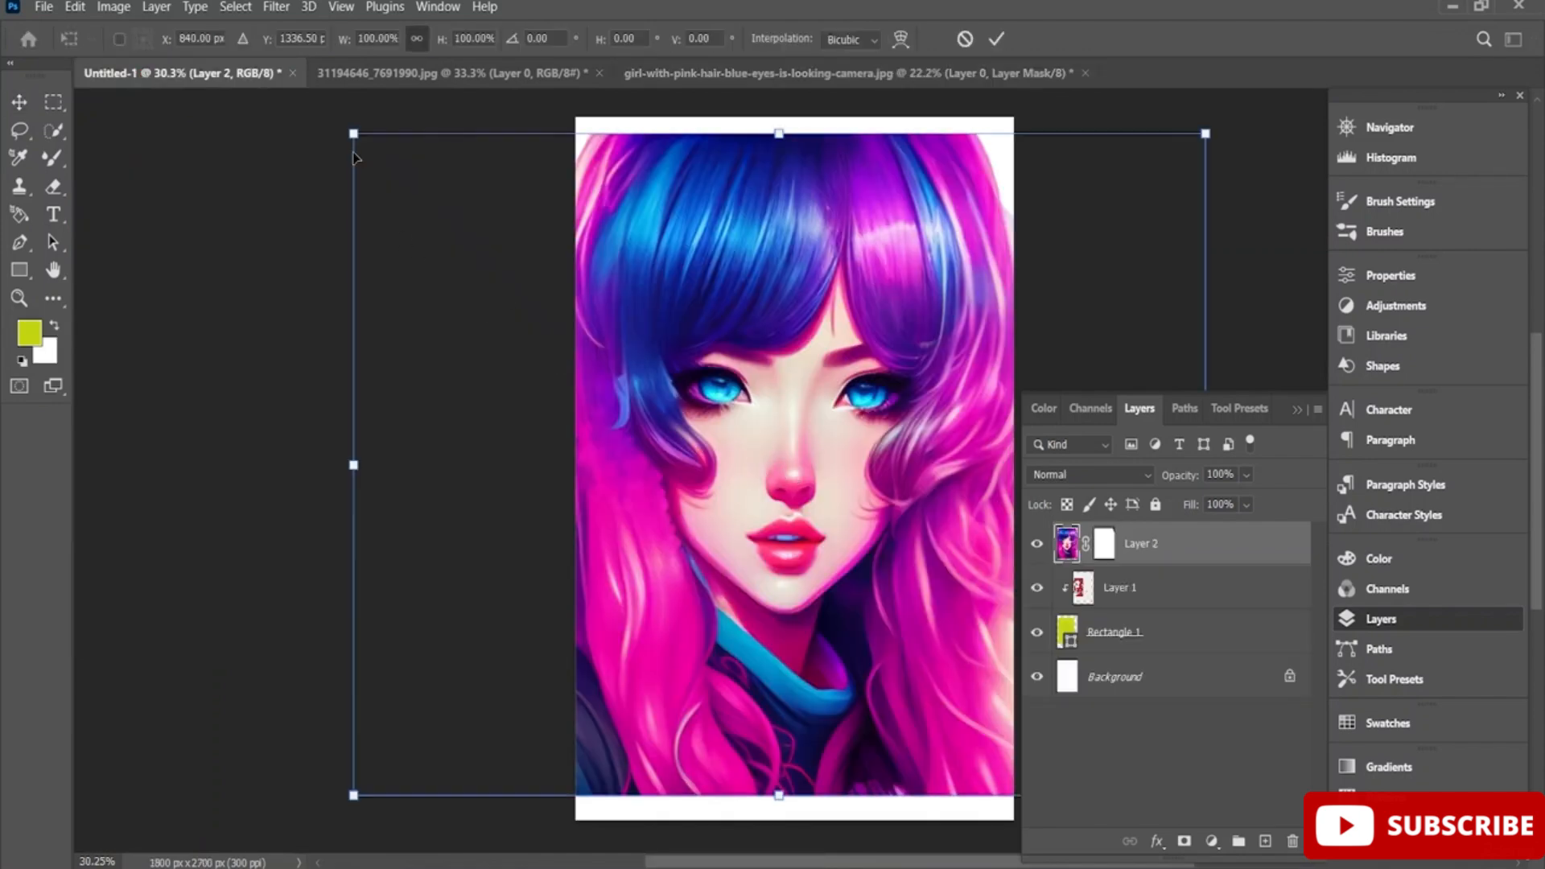
drag(354, 133, 756, 437)
key(Return)
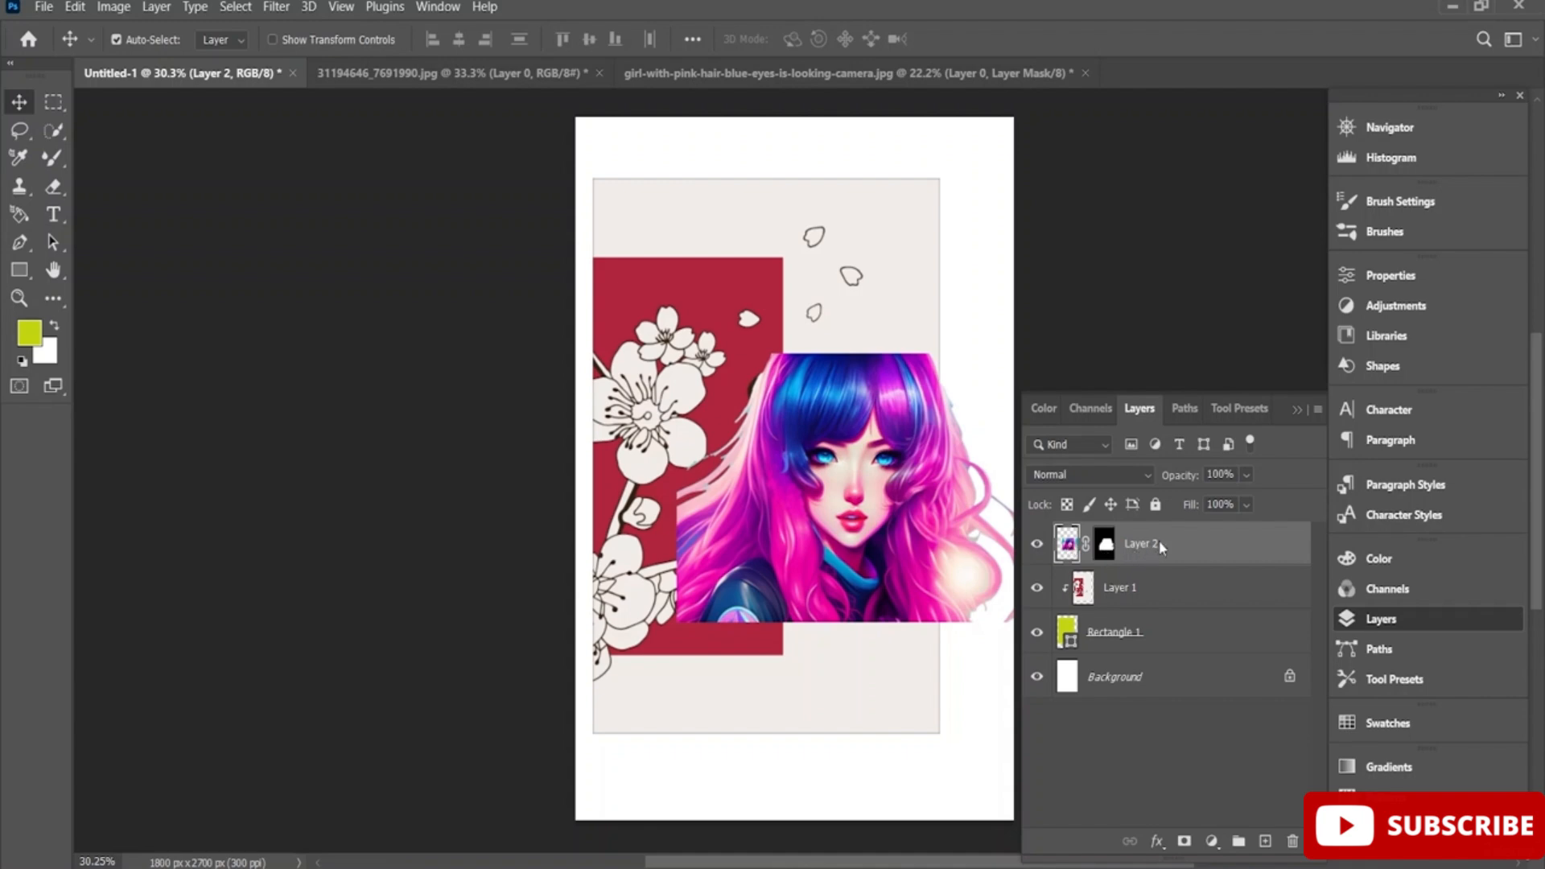
Clip the girl's layer to the rectangle and place her at its right edge, with her base level with the red panel's lower edge
right_click(1160, 547)
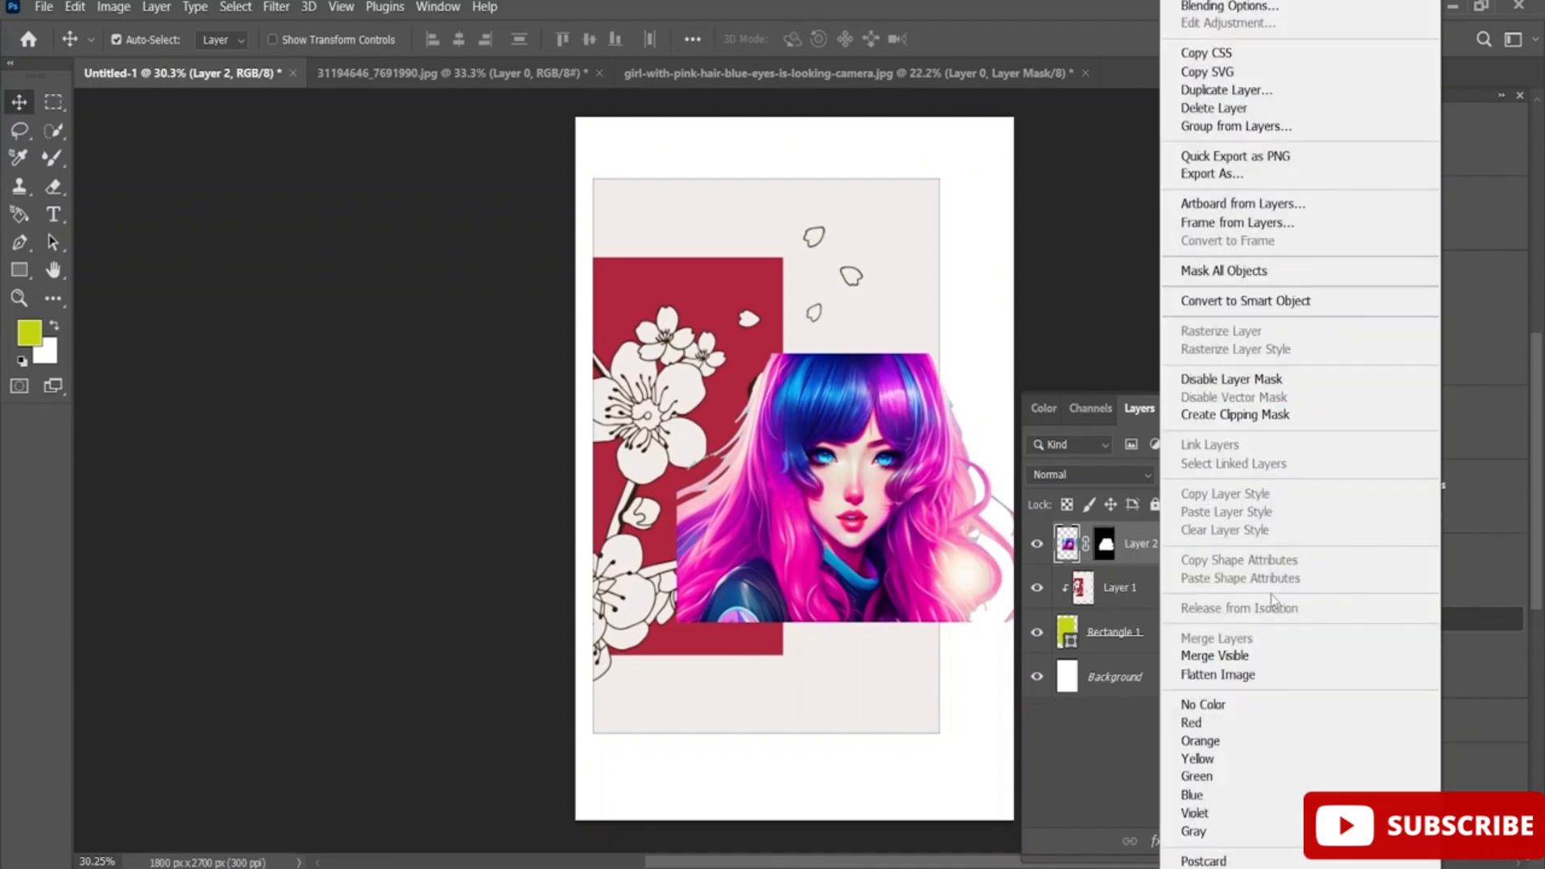
click(1275, 414)
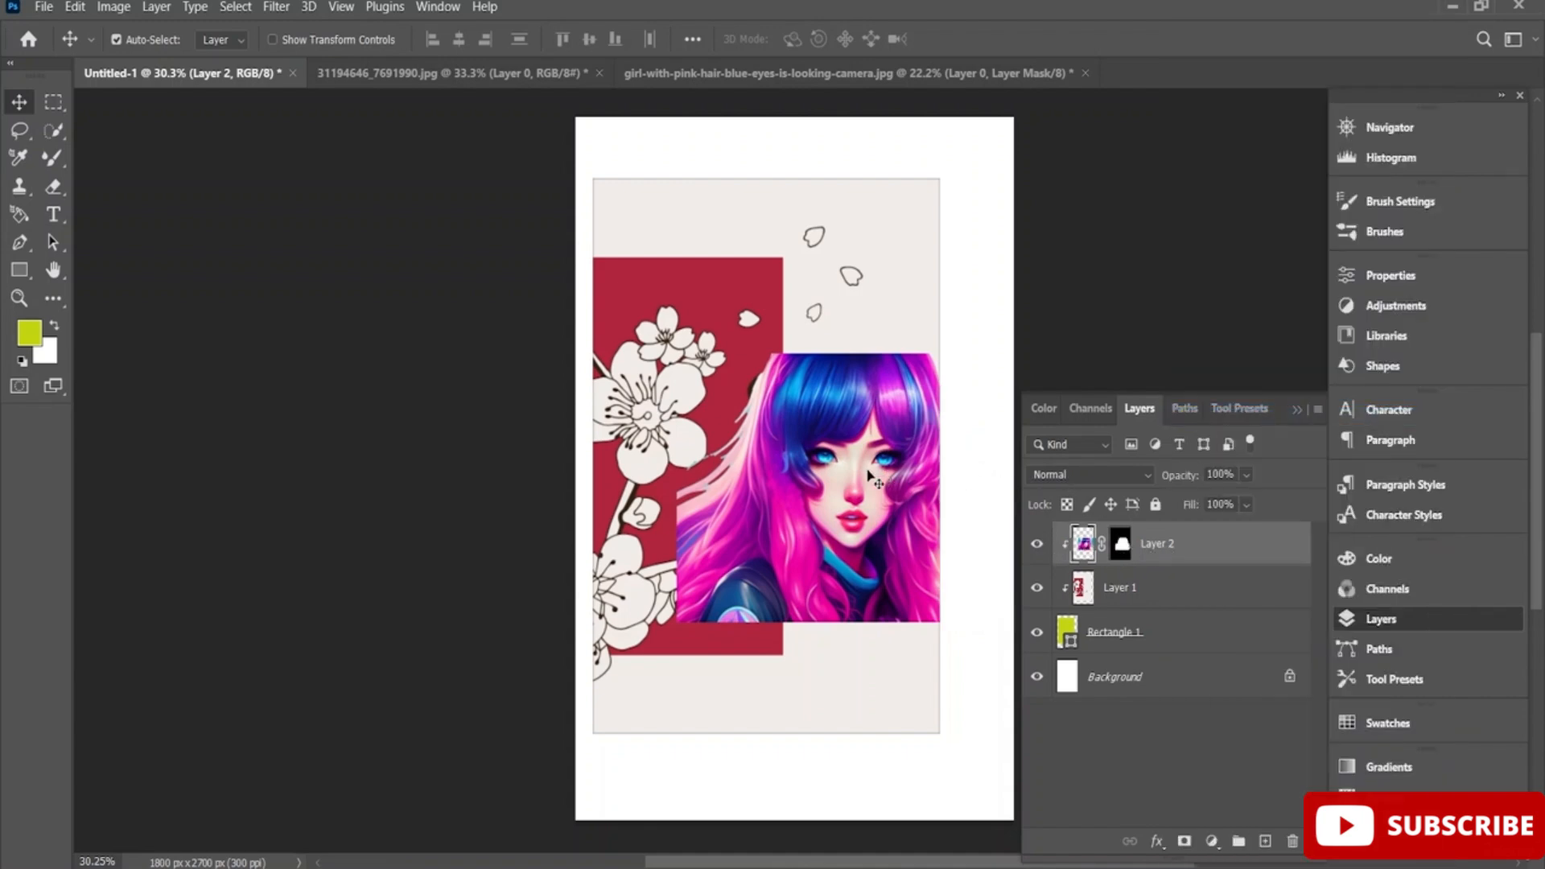
drag(849, 483, 859, 464)
key(ctrl+t)
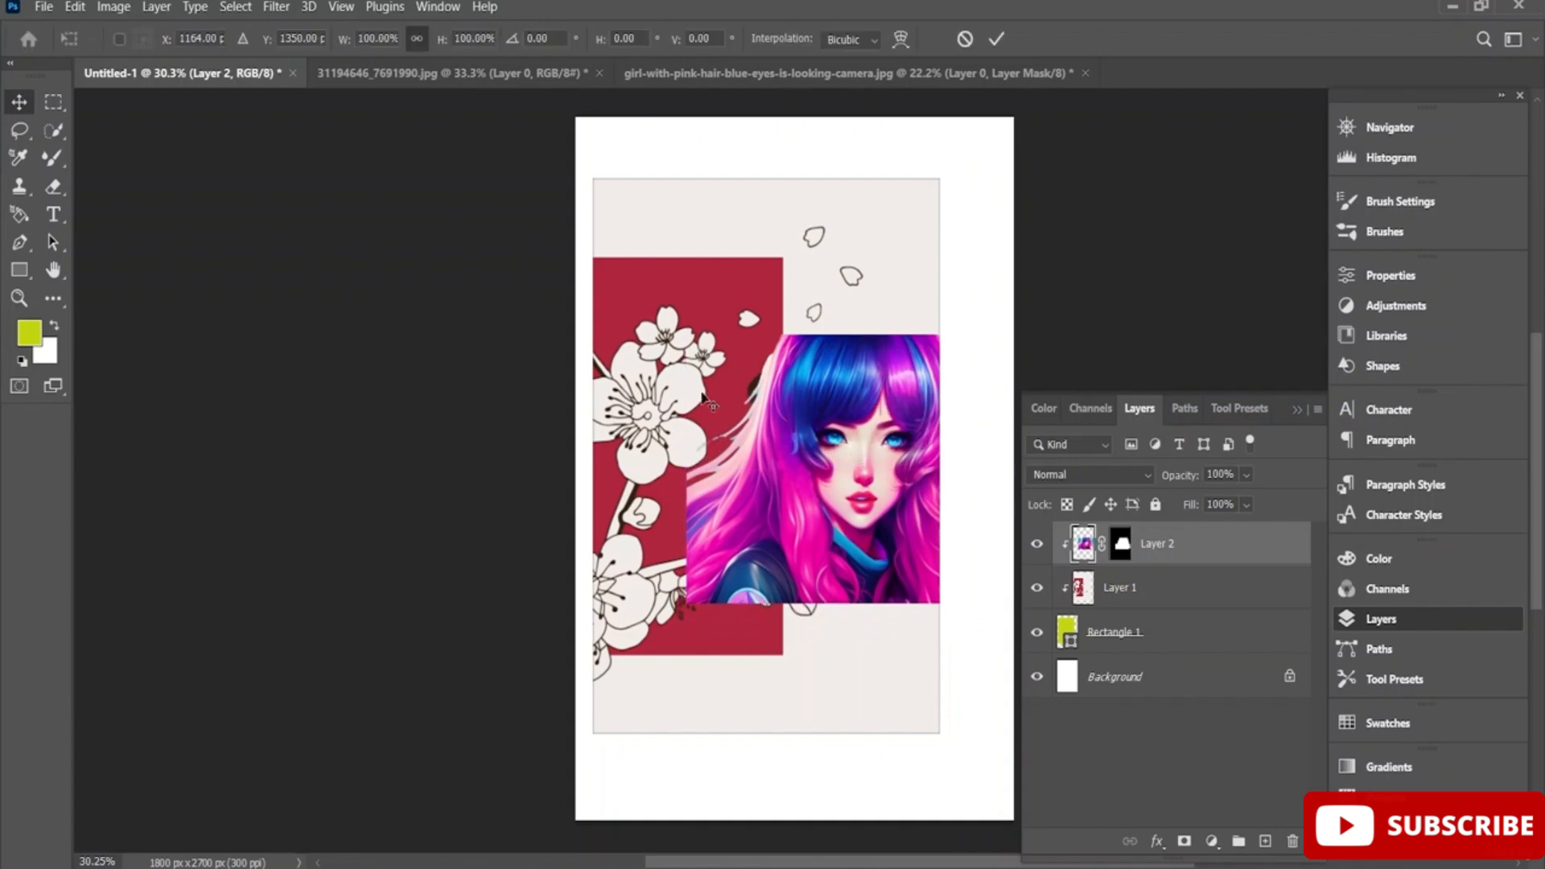
drag(666, 330, 677, 332)
mouse_move(1183, 550)
mouse_down()
mouse_move(1158, 604)
mouse_move(1172, 611)
mouse_move(1167, 547)
mouse_up()
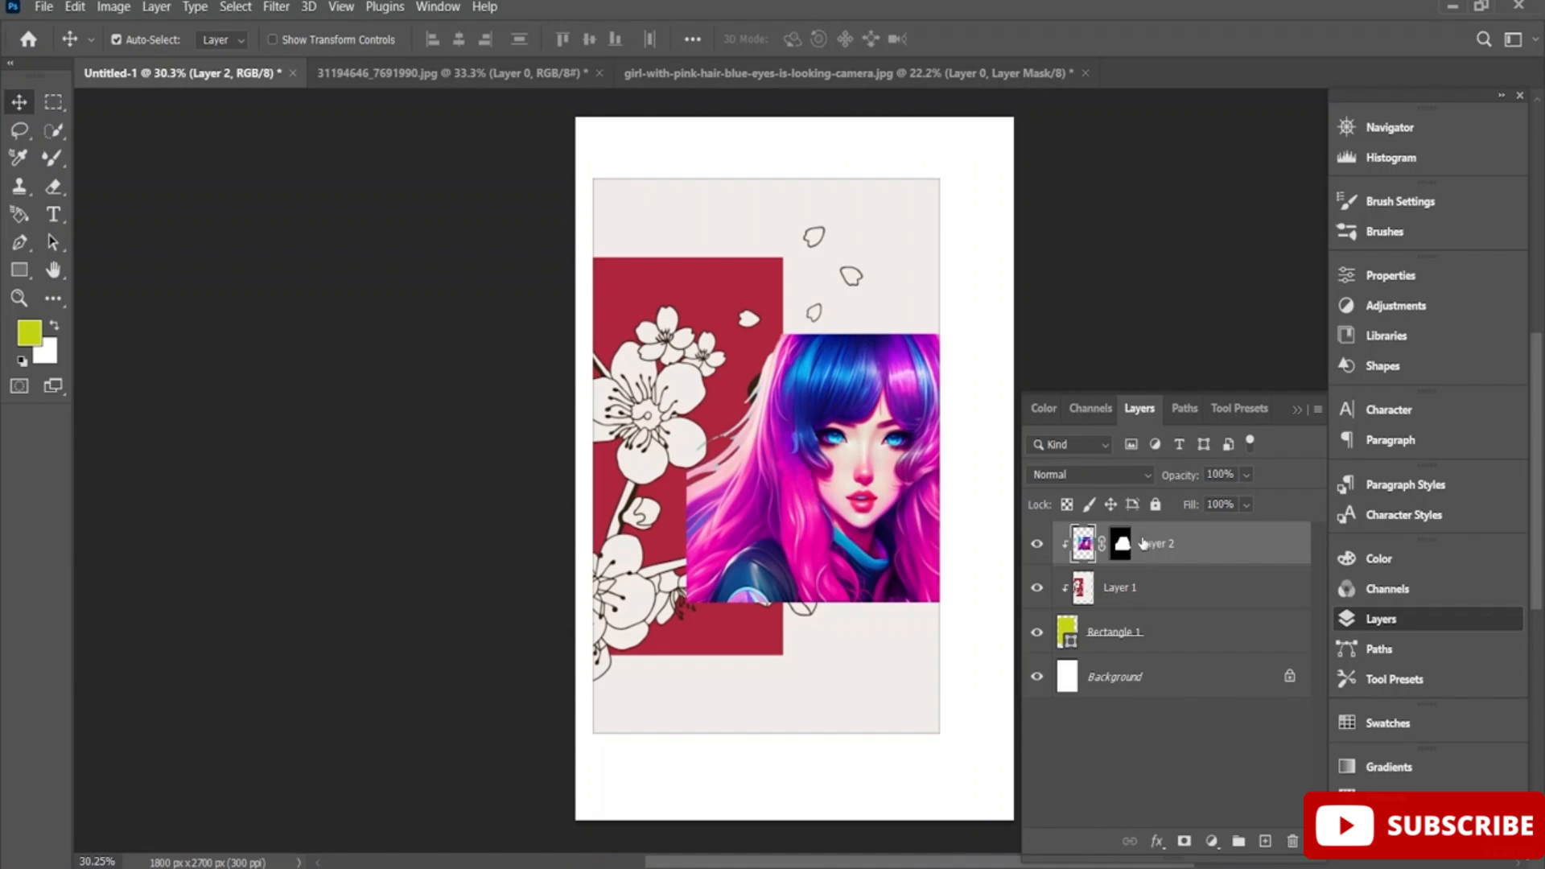
right_click(1164, 554)
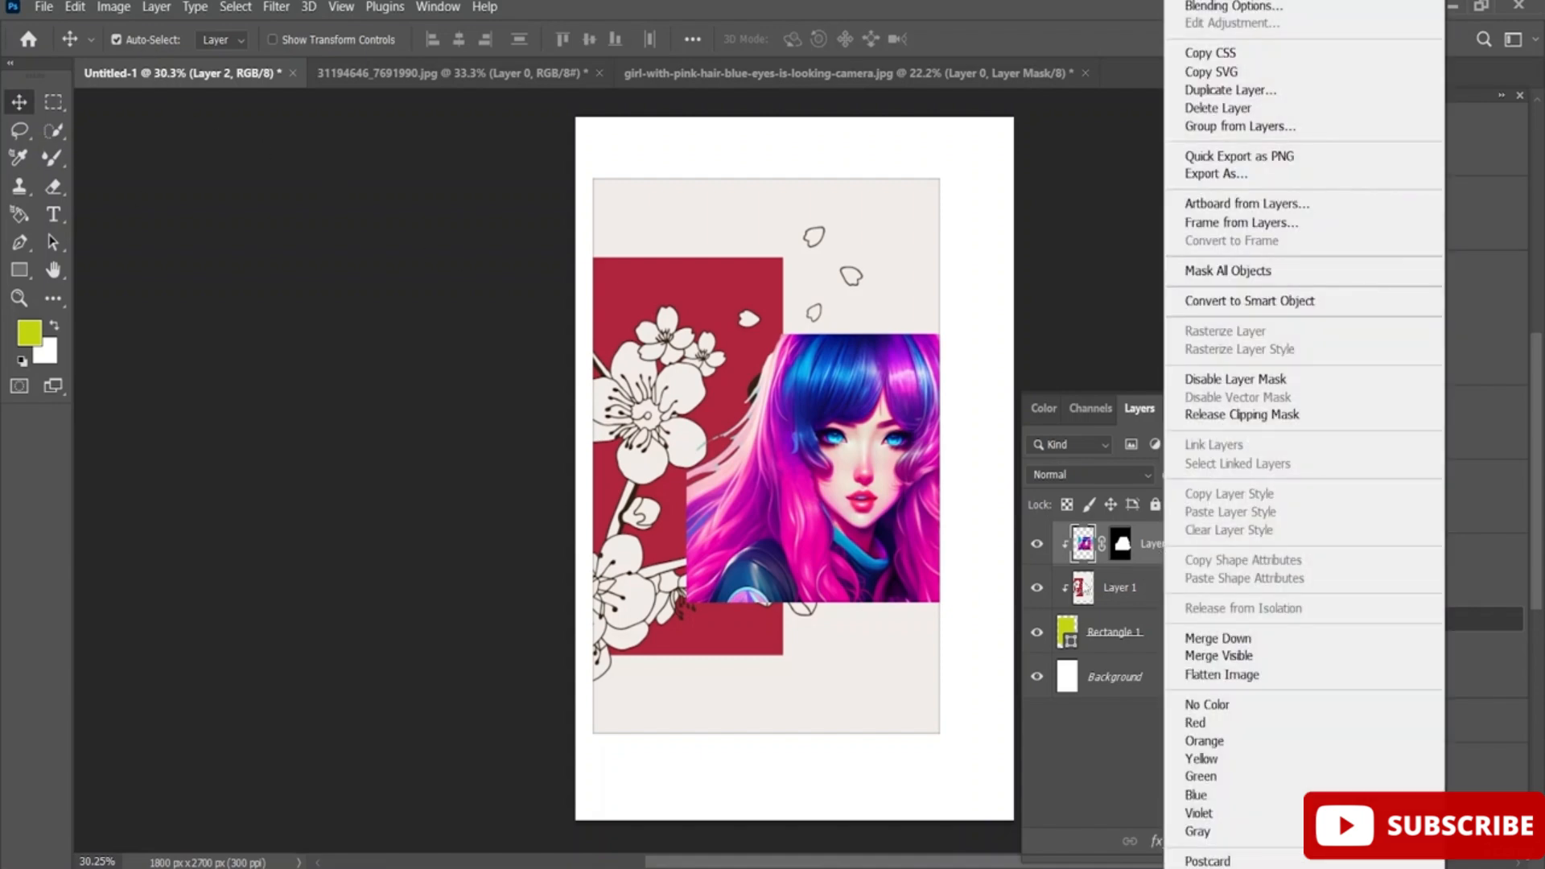
click(781, 485)
drag(826, 488, 839, 535)
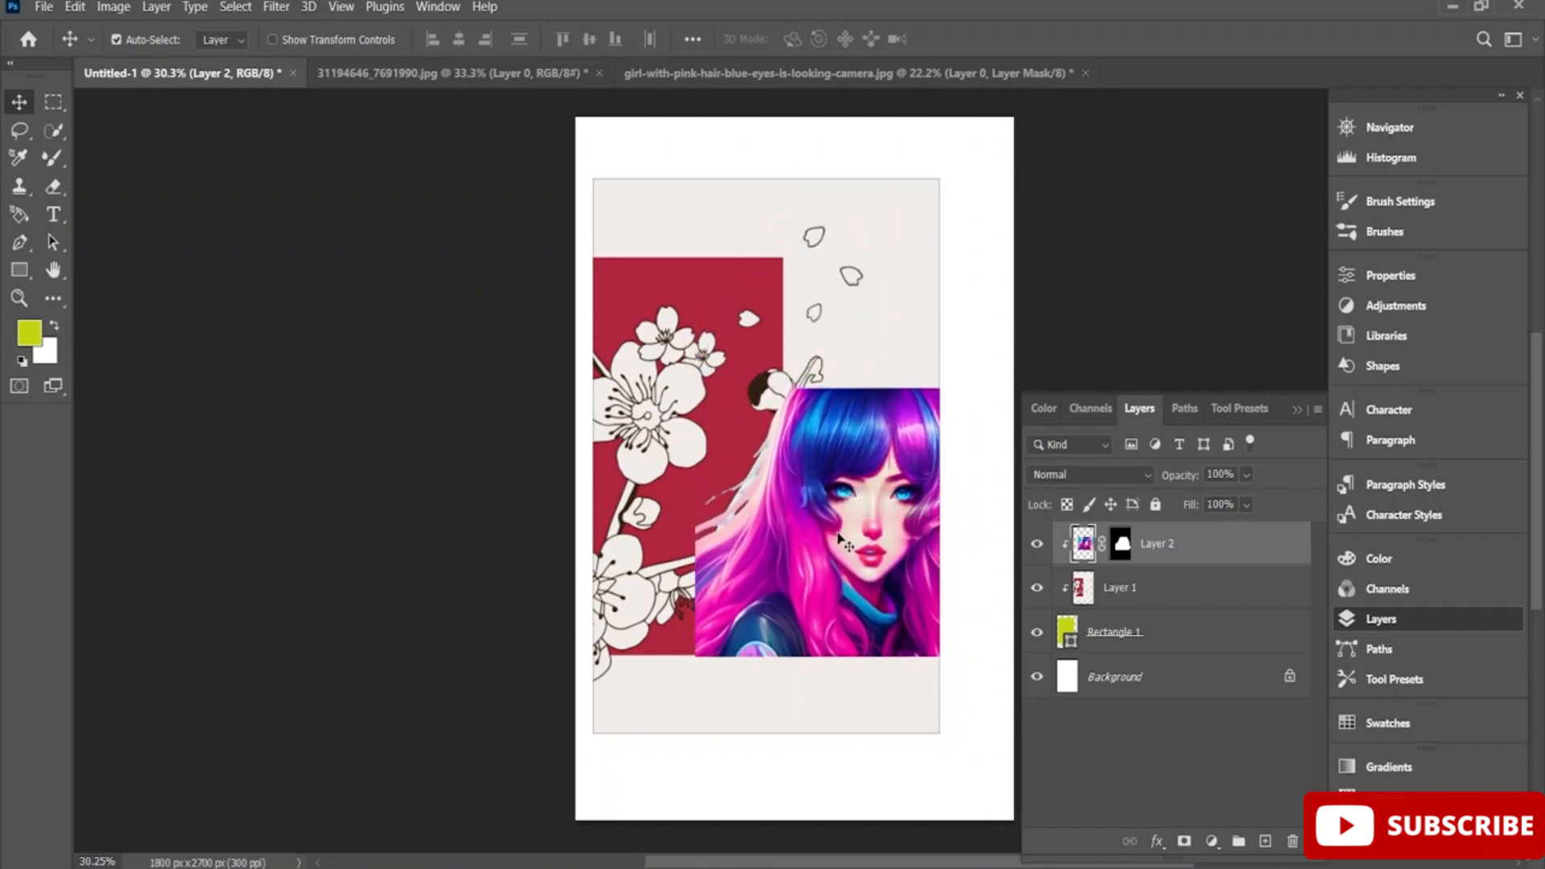
Set the Underlying Layer dark Blend If slider to 140 in the blending options of the girl's layer
click(276, 7)
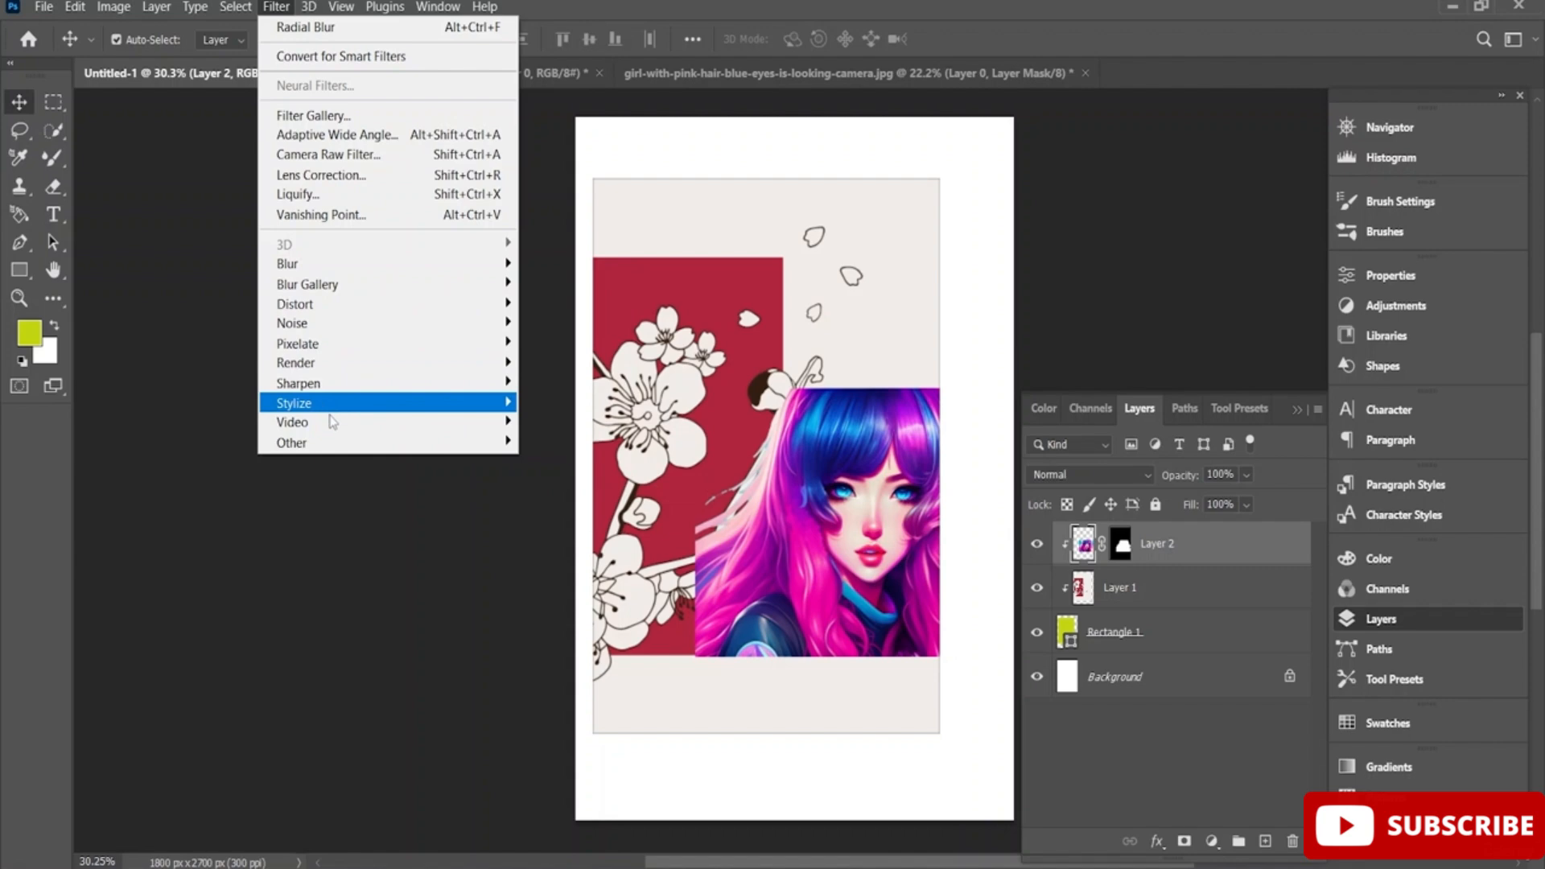
right_click(1176, 545)
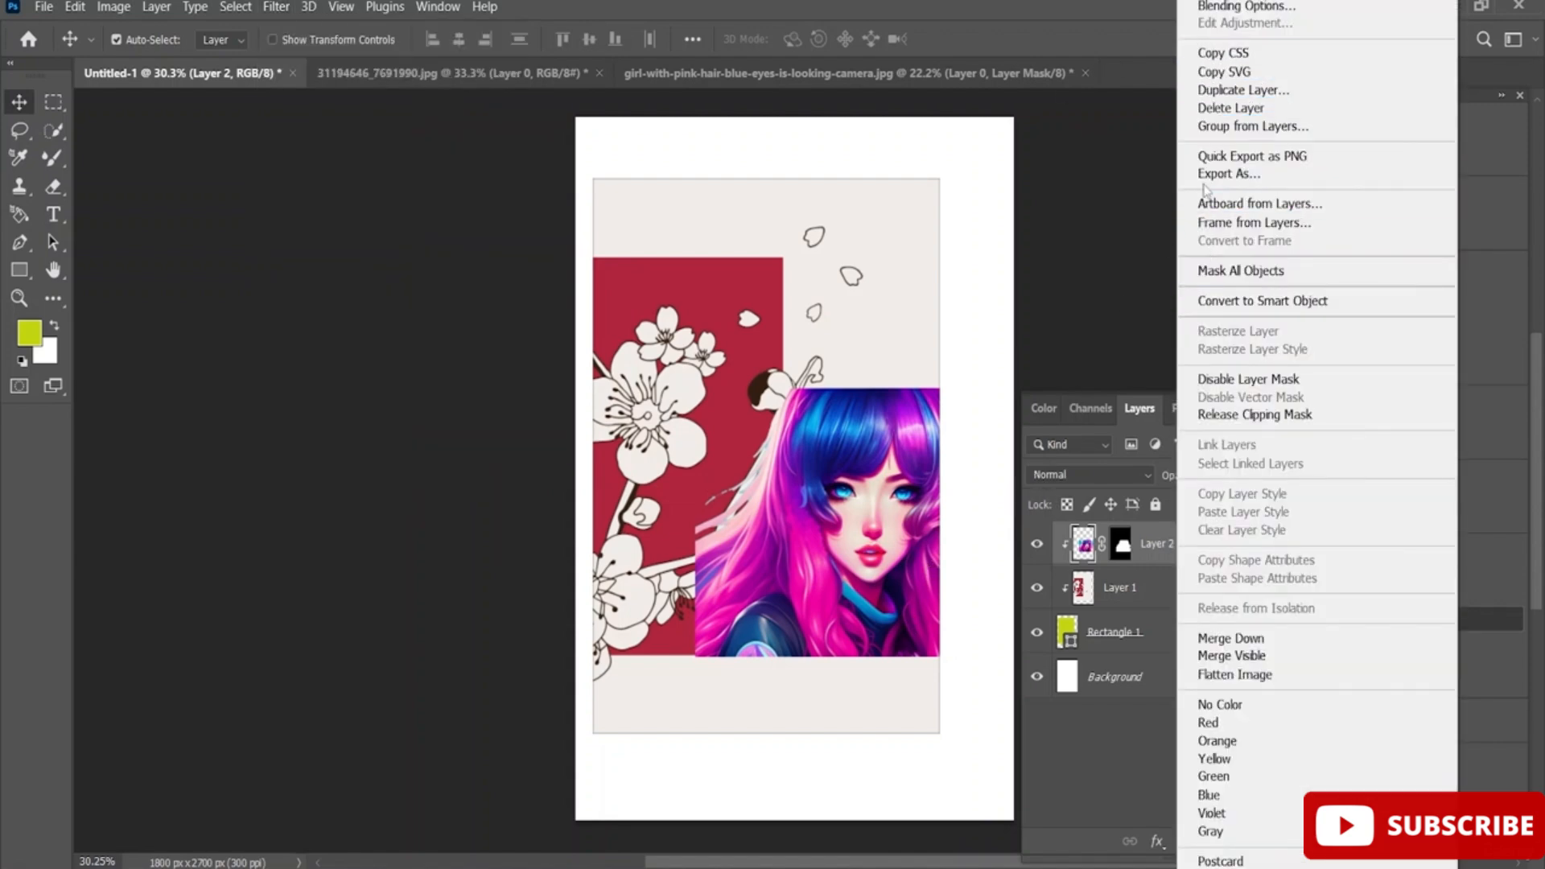
click(1256, 5)
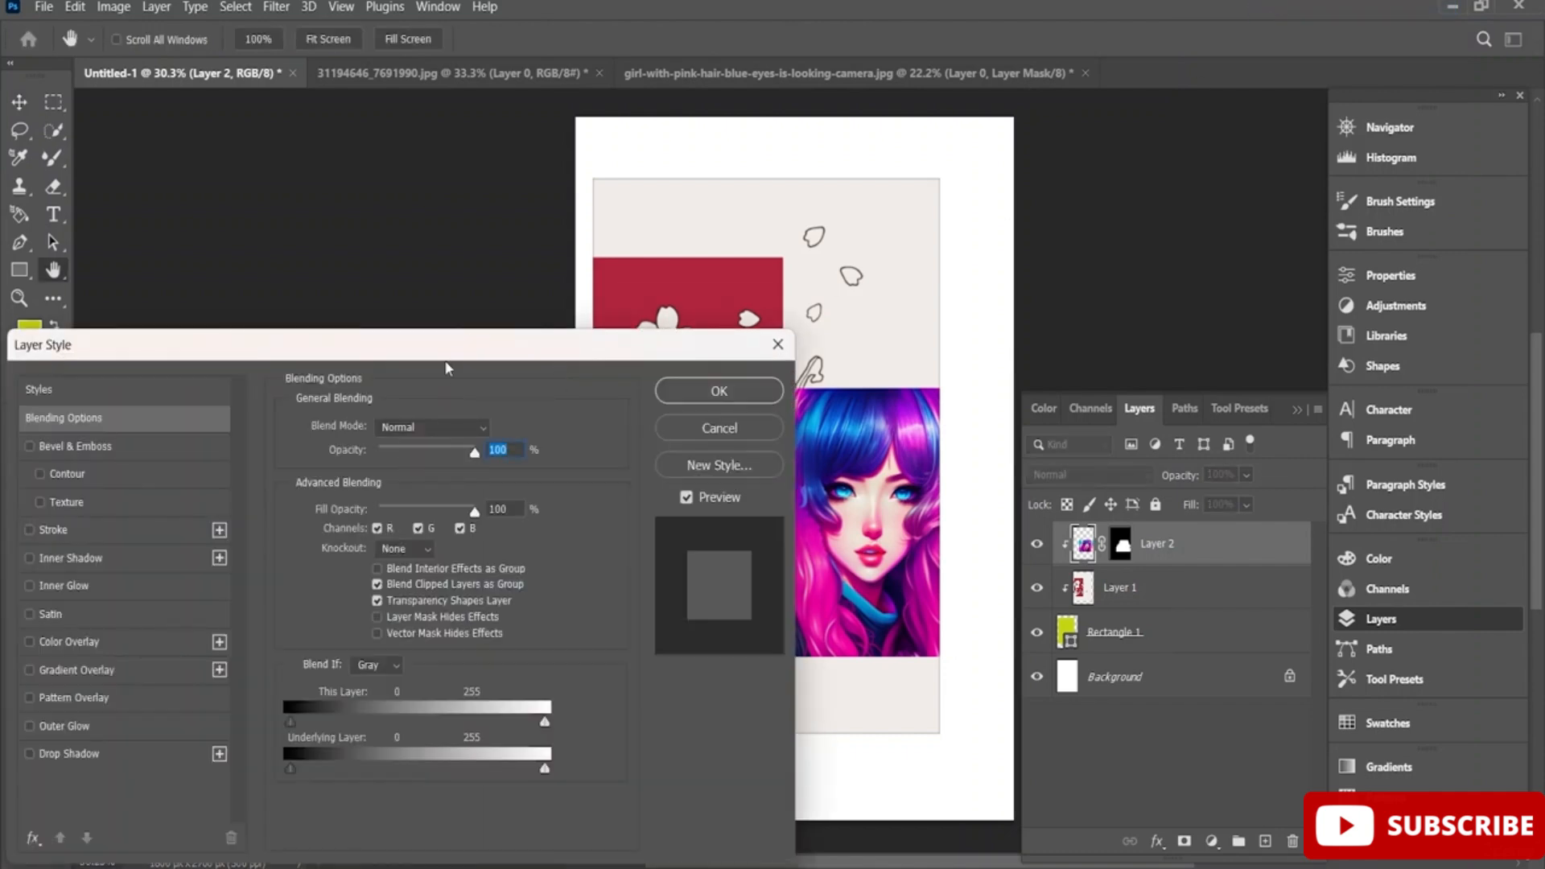
drag(448, 368, 1401, 288)
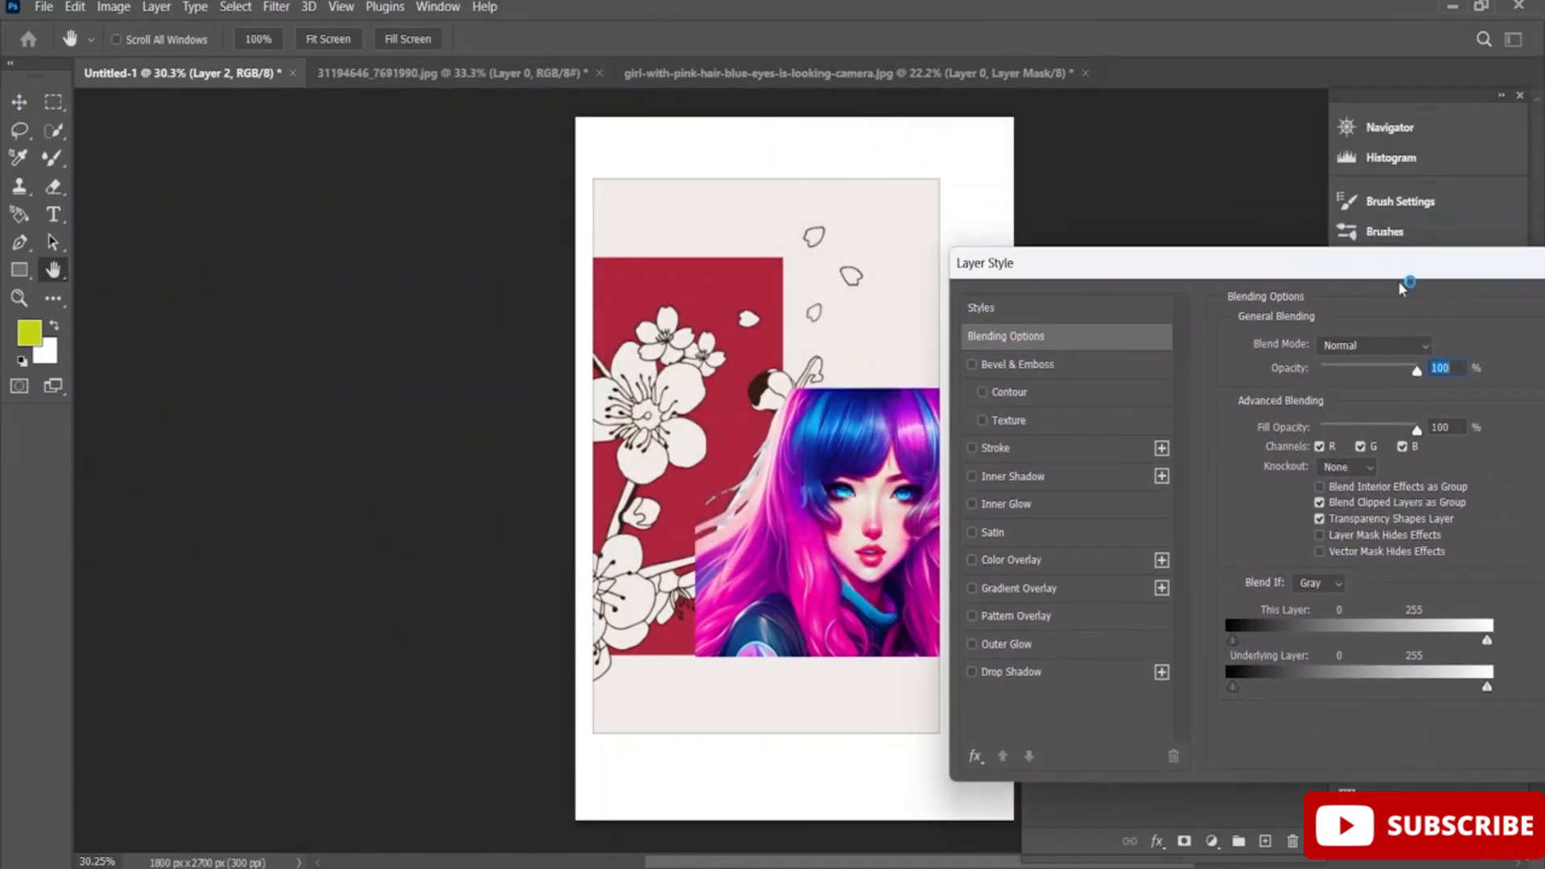
drag(1232, 687, 1371, 683)
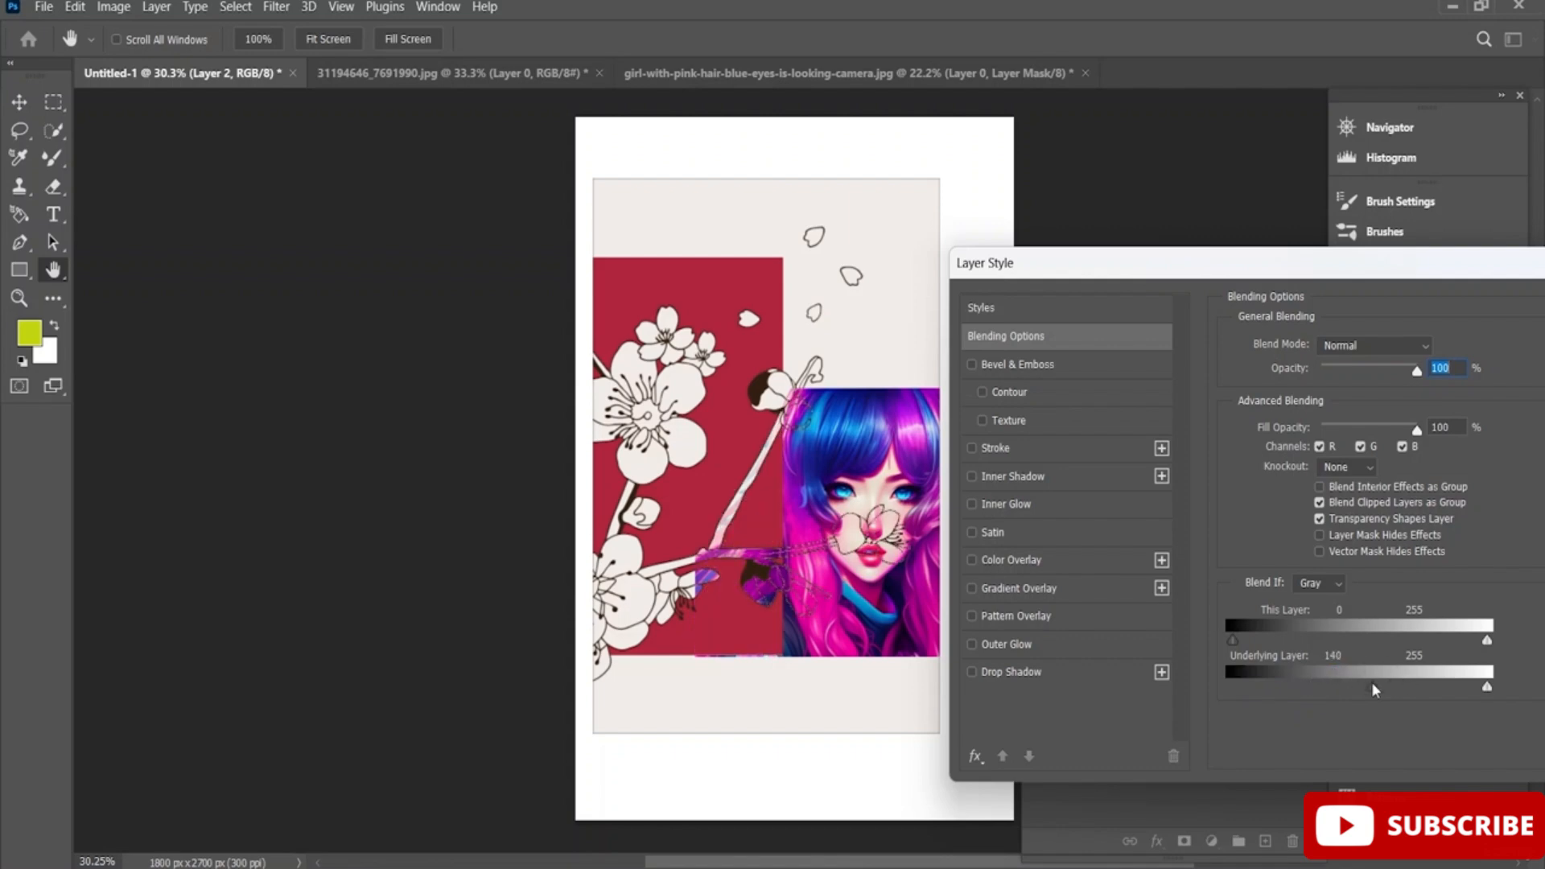
mouse_move(1482, 685)
mouse_down()
mouse_move(1458, 686)
mouse_move(1484, 686)
mouse_up()
drag(893, 507, 852, 507)
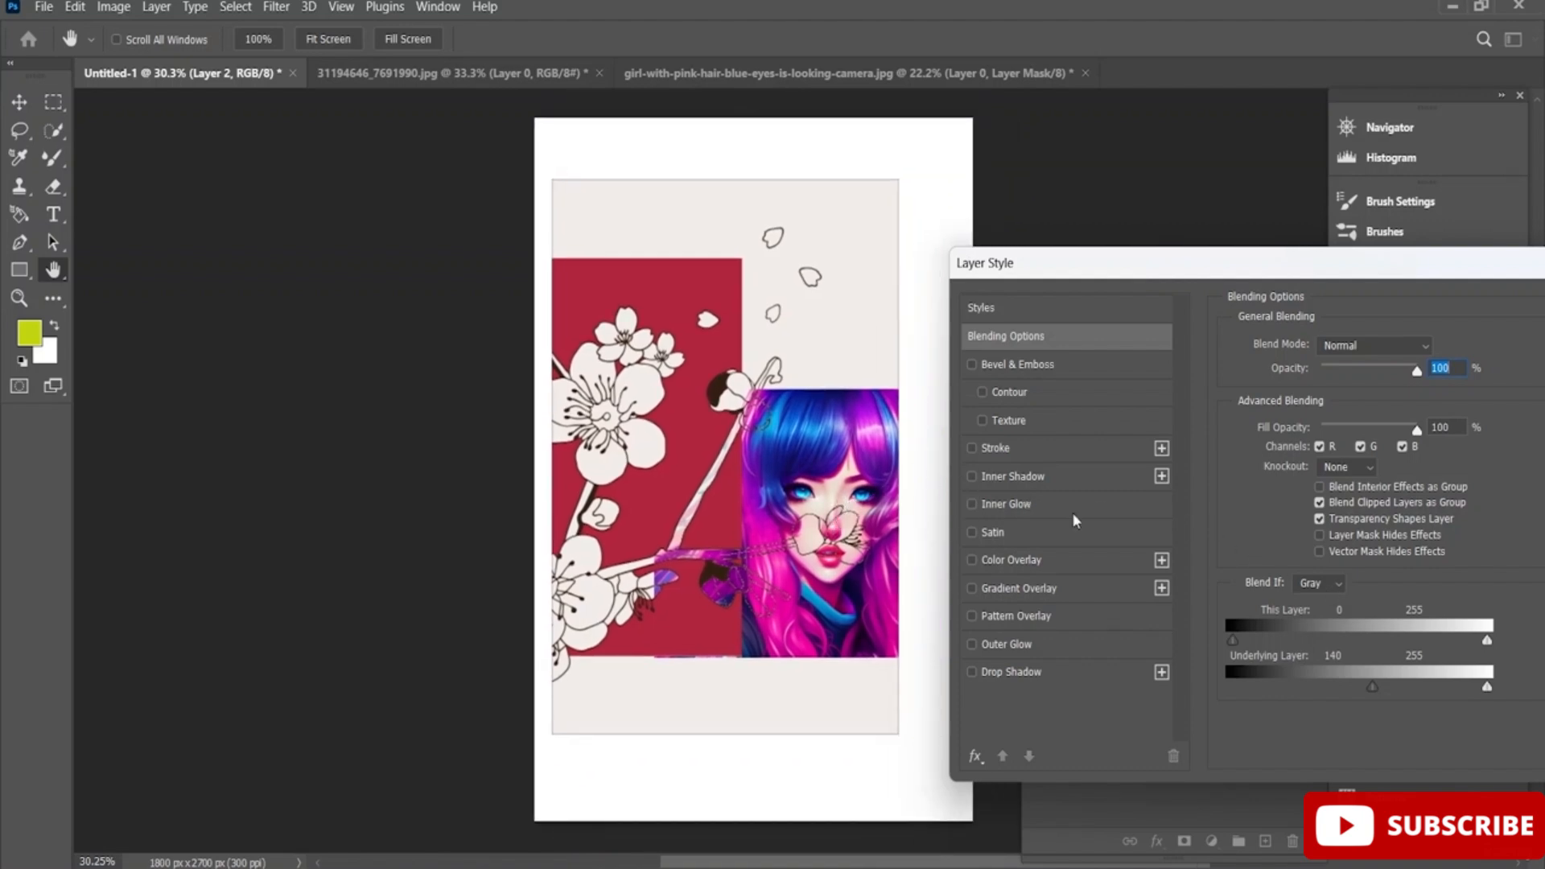
Try Stroke, Texture, Gradient Overlay and Color Overlay on the girl's layer, keeping only Bevel & Emboss and Satin enabled
click(1010, 446)
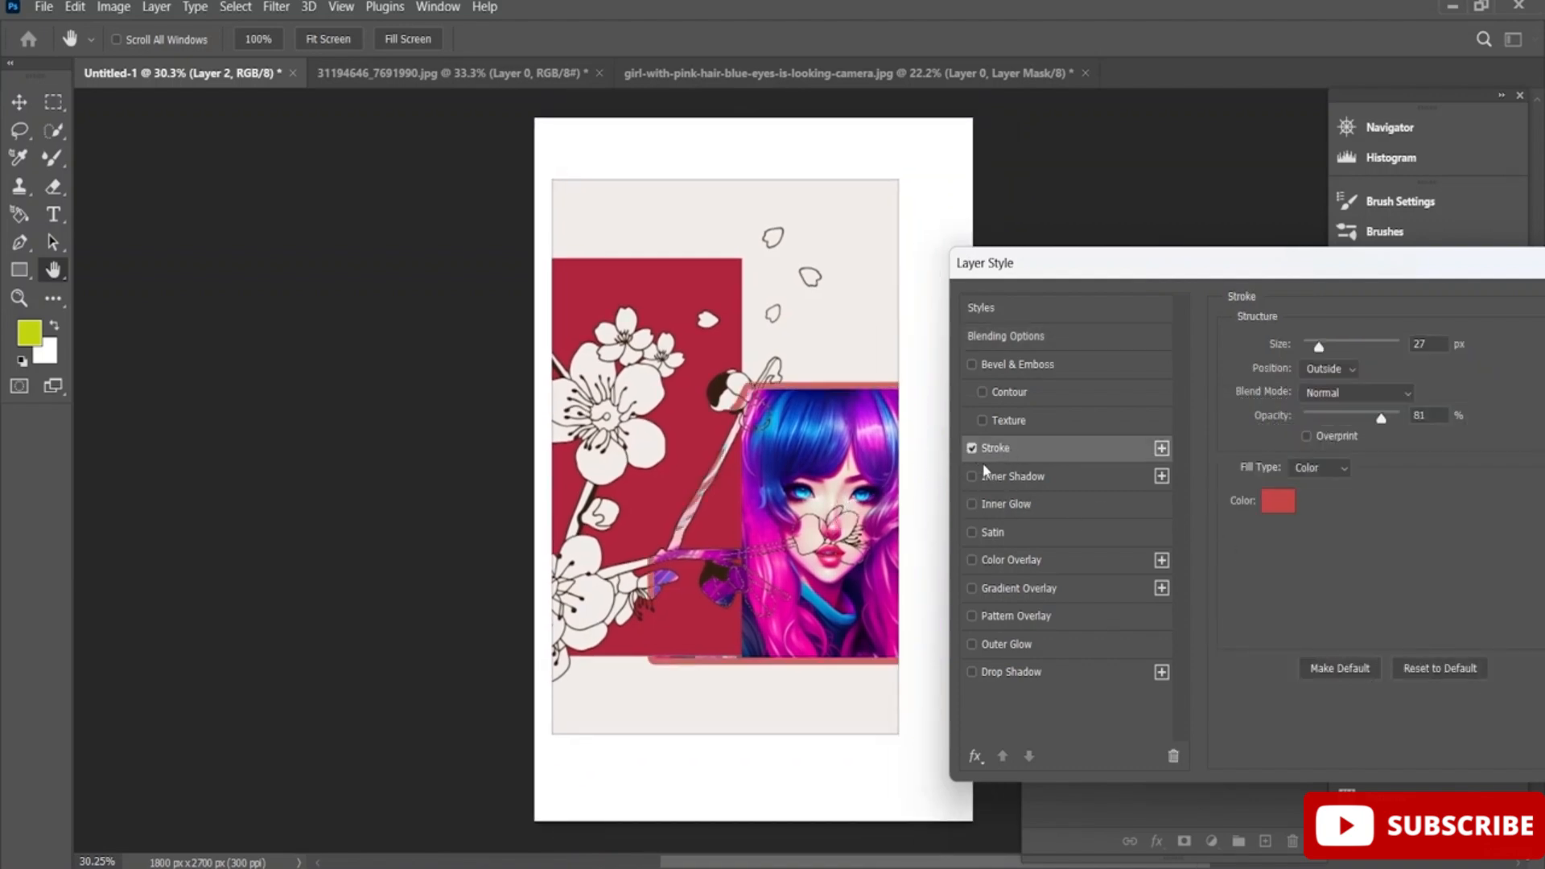
click(971, 448)
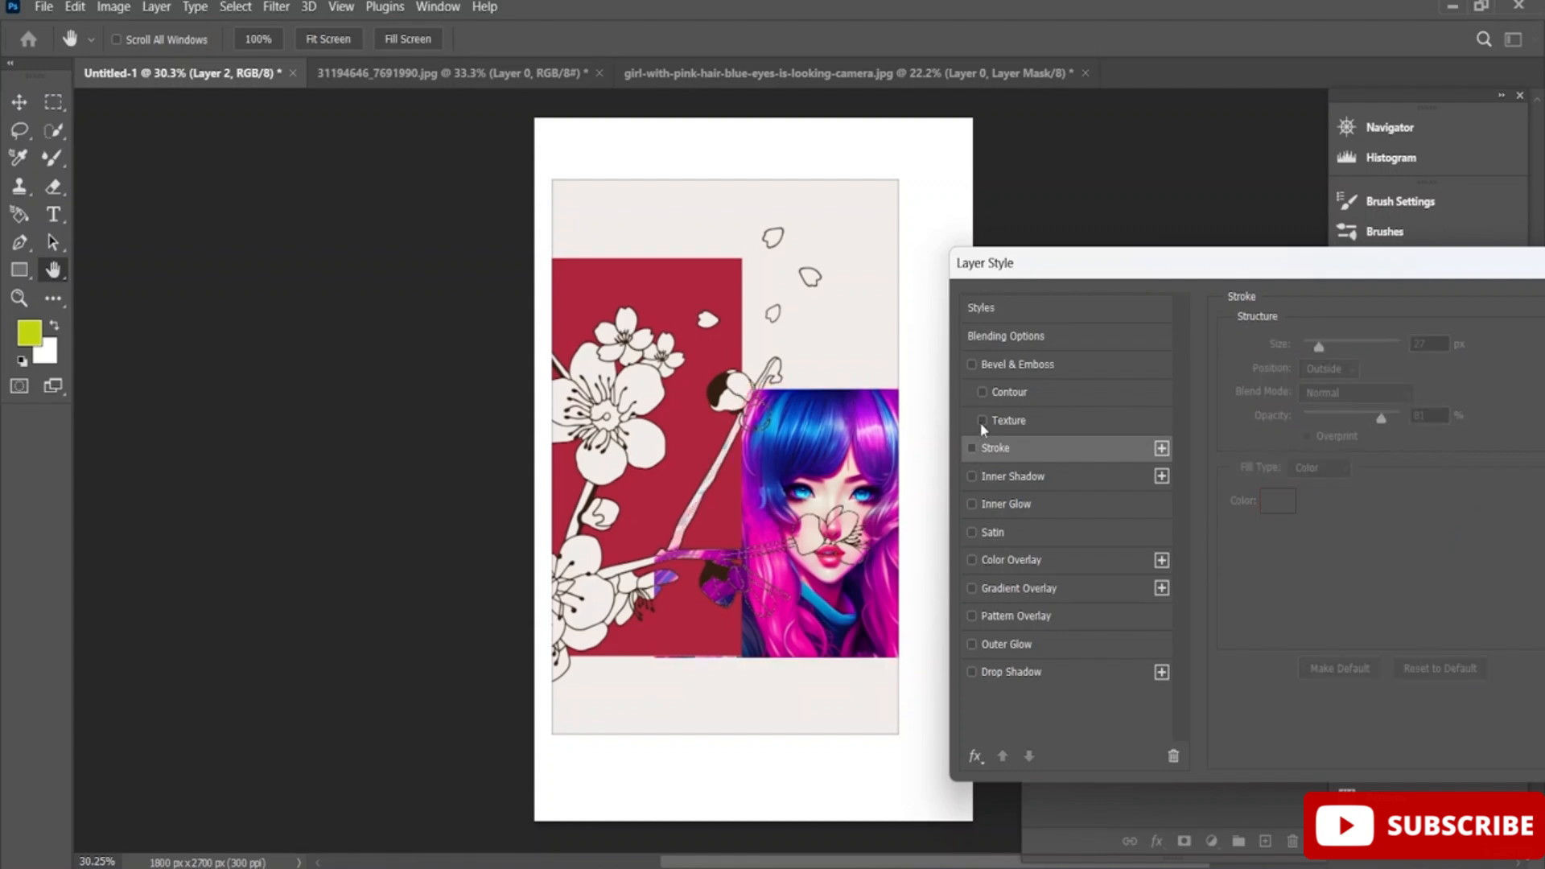
click(981, 420)
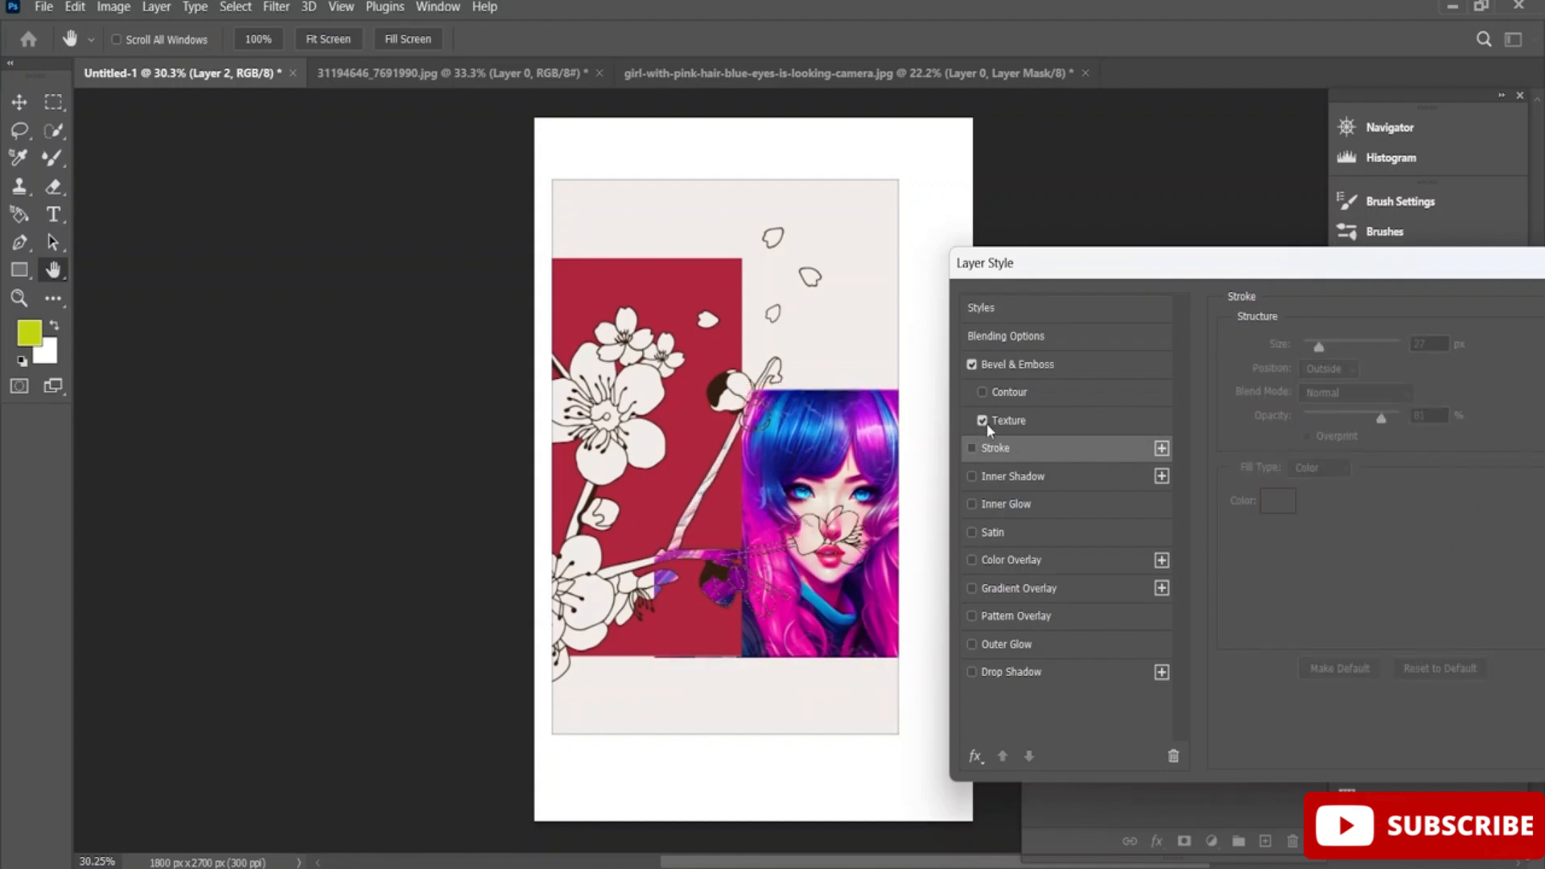
click(982, 421)
click(971, 588)
click(971, 587)
click(971, 560)
click(970, 560)
click(970, 533)
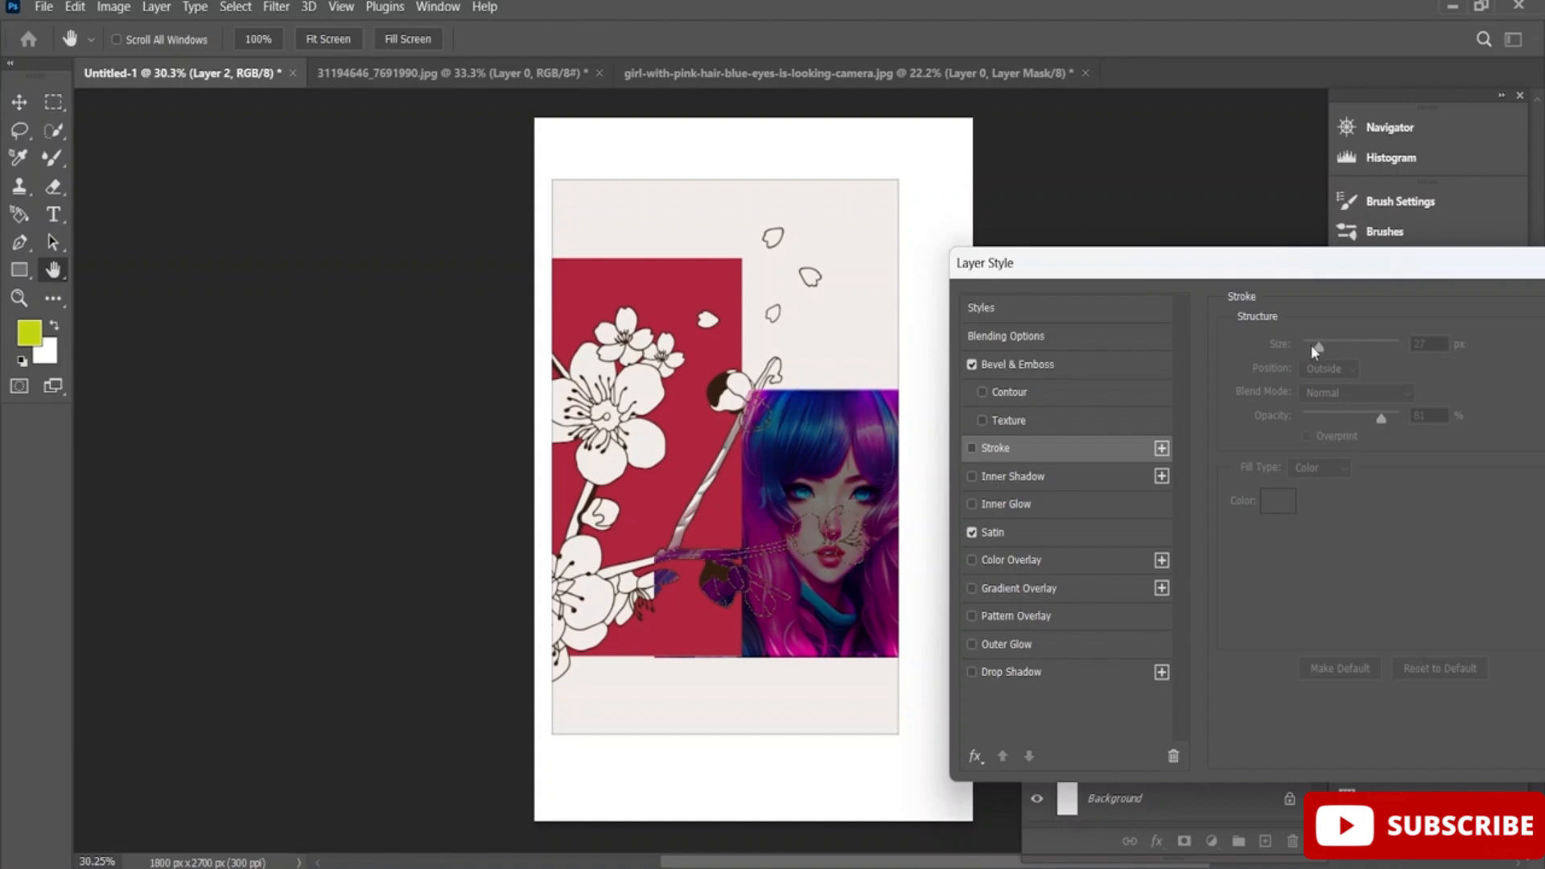
Set the blend mode of the girl's layer to Luminosity in its blending options and apply the layer style
drag(1300, 272, 834, 170)
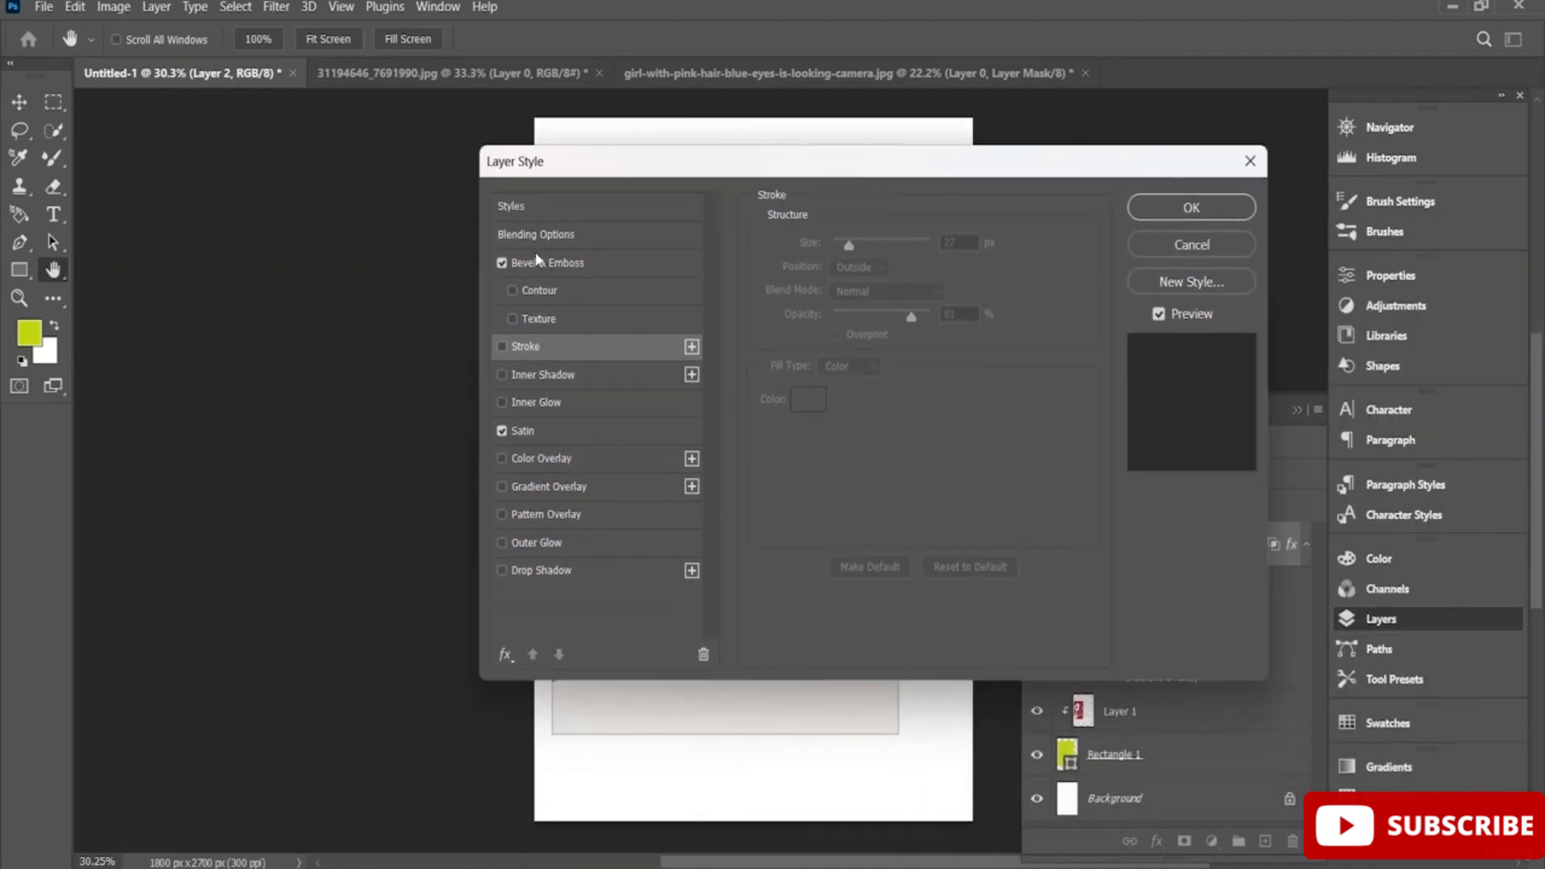
click(550, 235)
drag(860, 179, 442, 584)
click(475, 649)
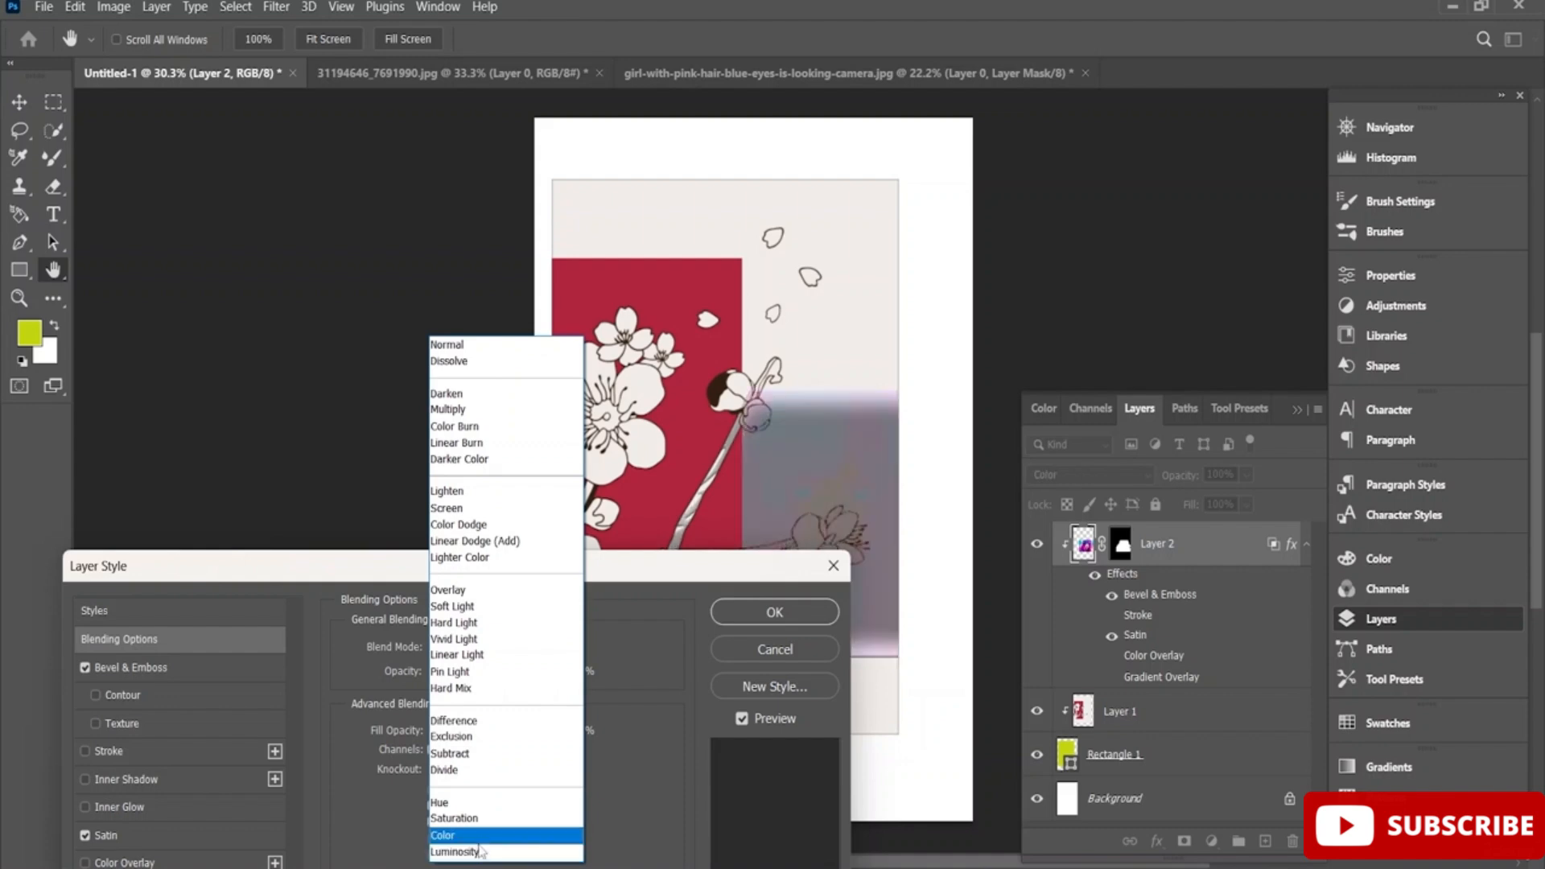
click(476, 853)
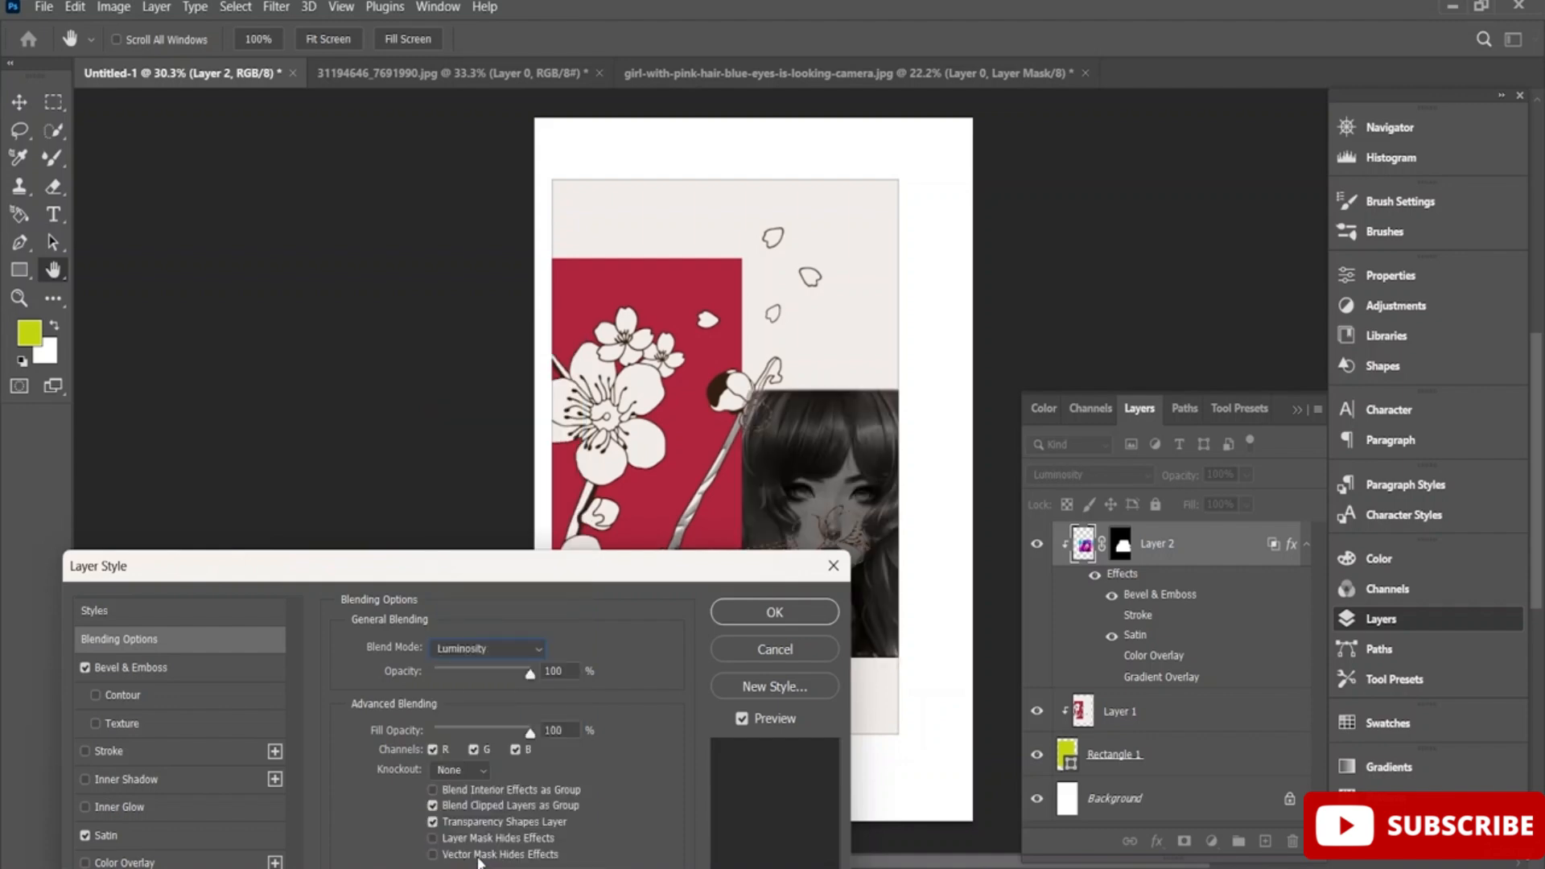
click(774, 614)
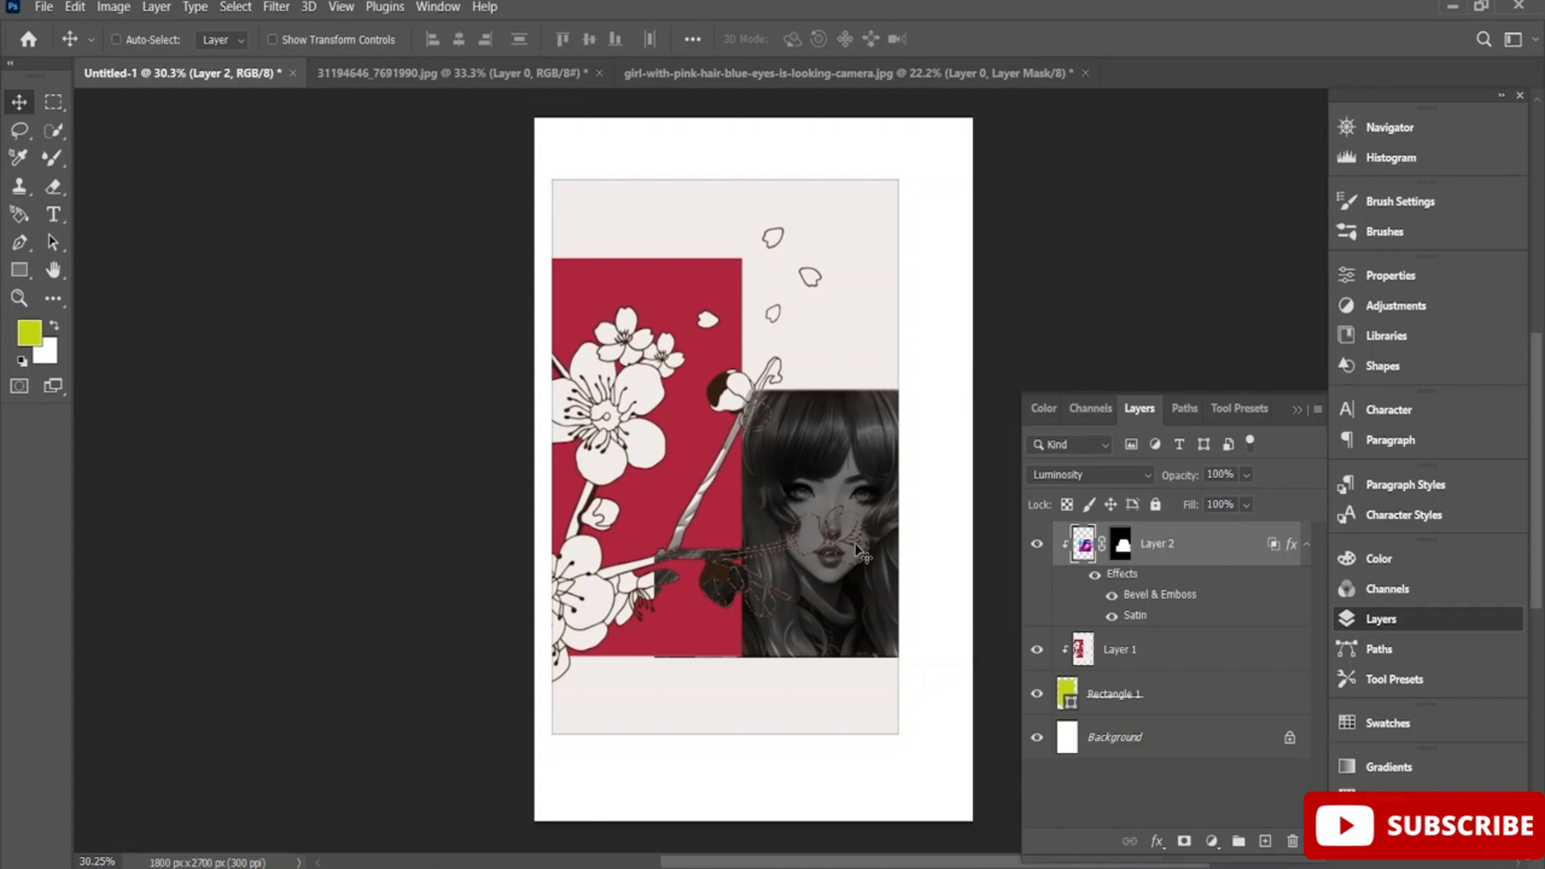
Scale the girl's layer up to about 133.9% and align its base with the red panel's lower edge
key(ctrl+t)
drag(822, 550, 793, 564)
drag(627, 387, 509, 296)
drag(719, 512, 801, 521)
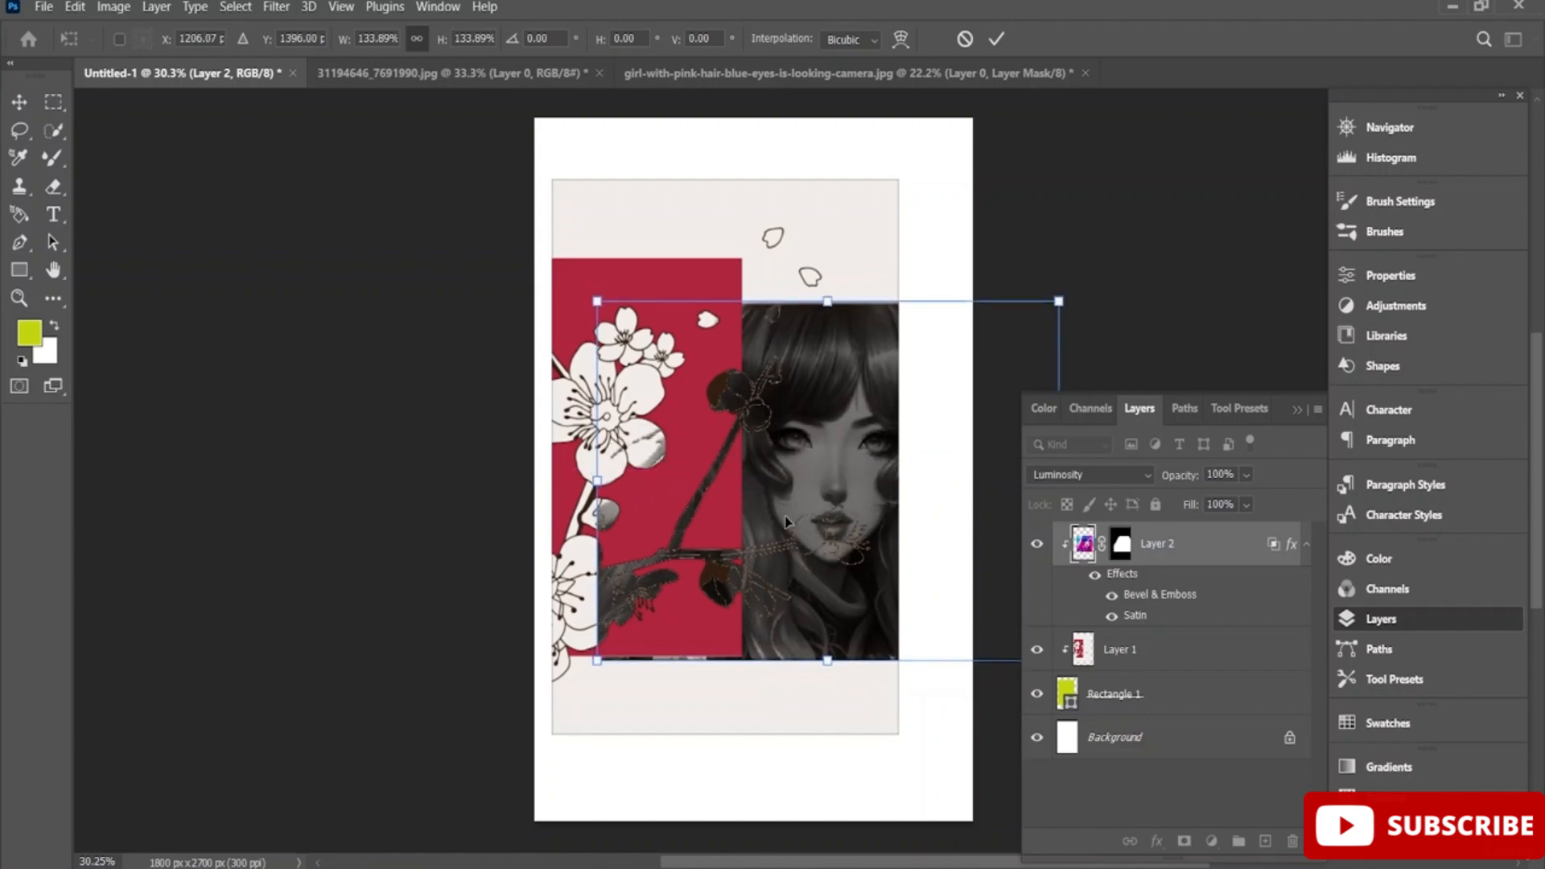
scroll(787, 521, up, 3)
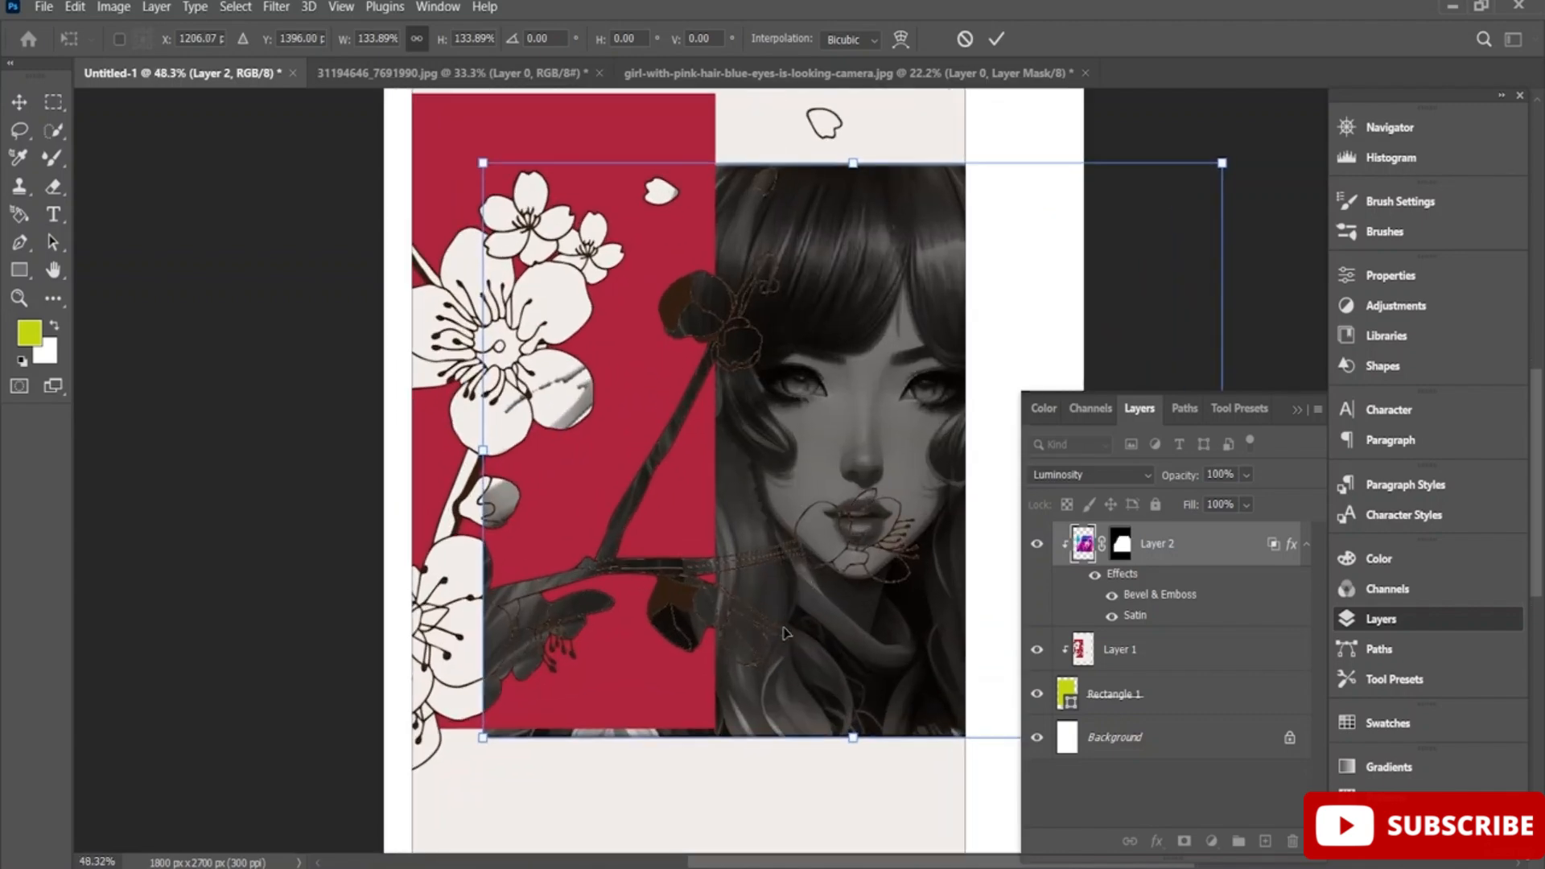
drag(797, 693, 797, 684)
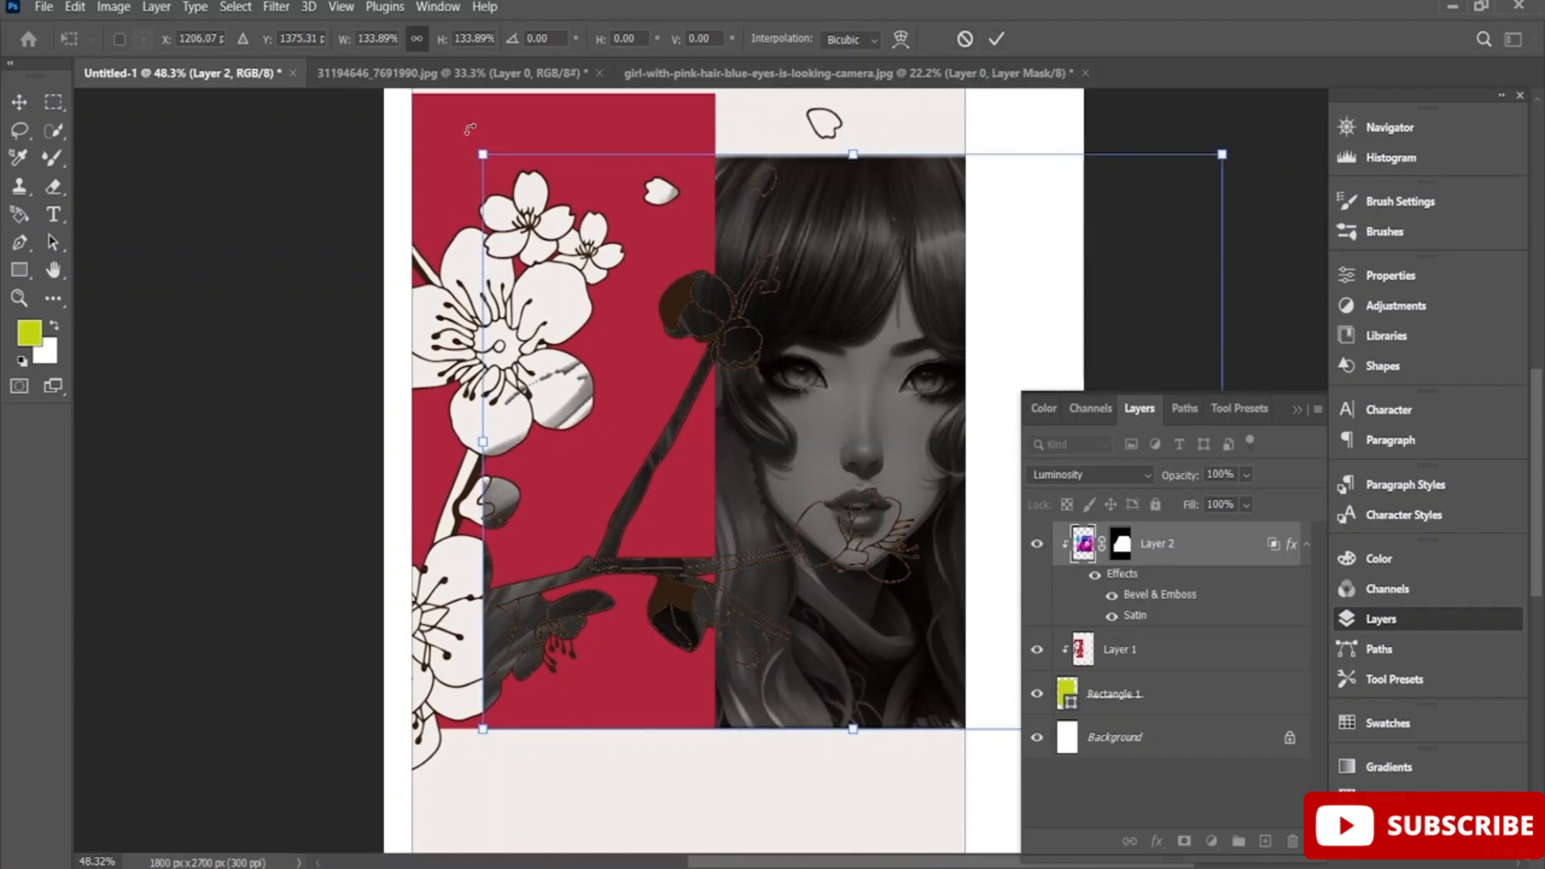
click(996, 41)
scroll(805, 338, up, 2)
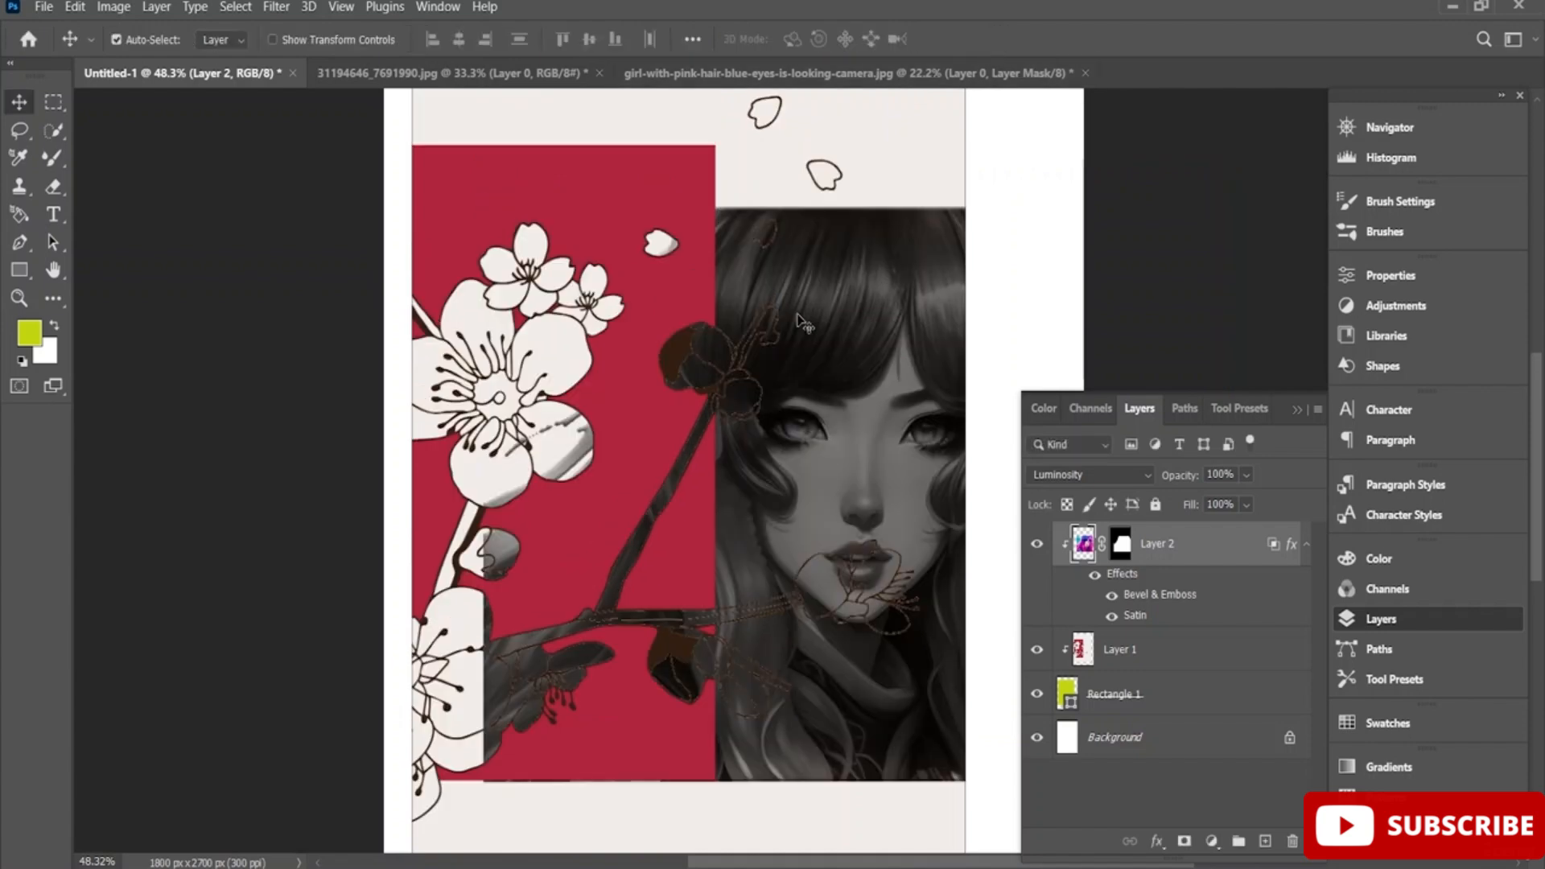
scroll(804, 384, down, 4)
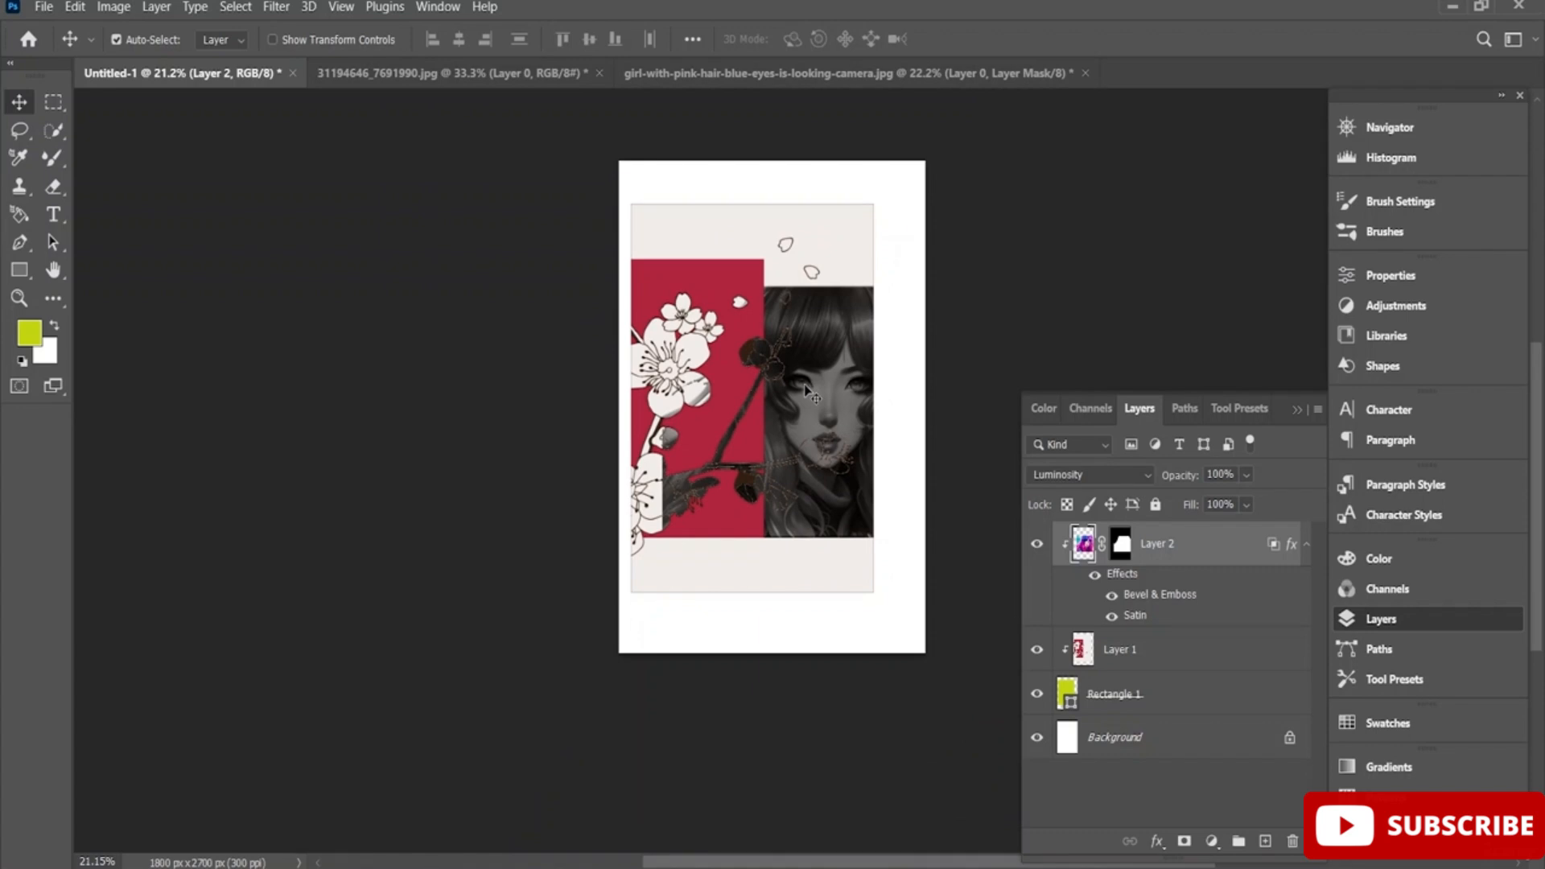
Enlarge the girl's layer by about another 12% and shift it so its base meets the red panel's lower edge
drag(804, 385, 808, 379)
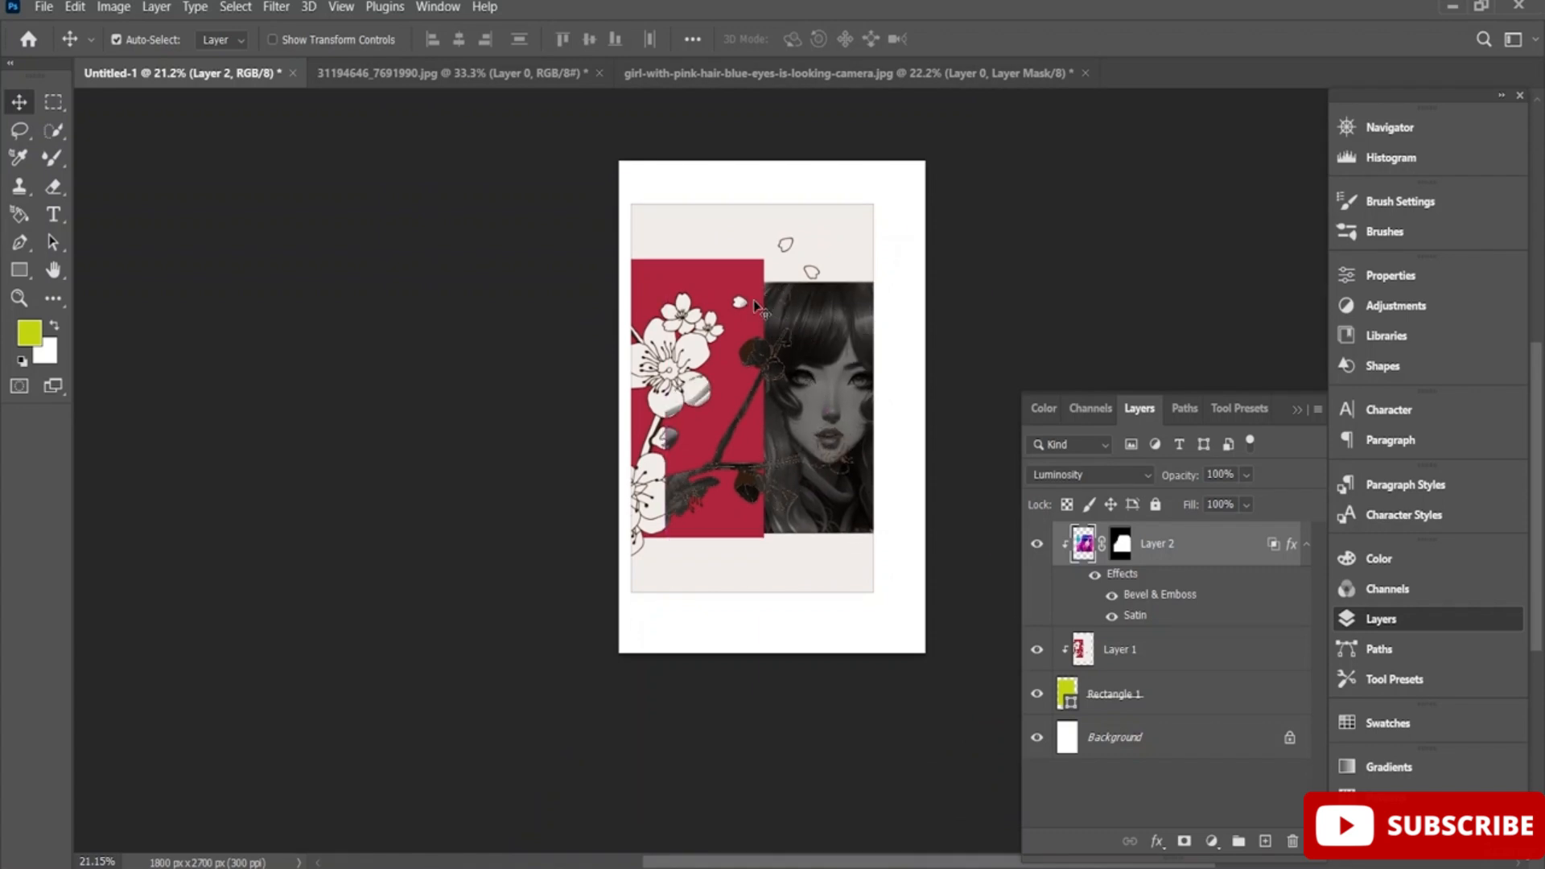
key(ctrl+t)
drag(664, 274, 634, 248)
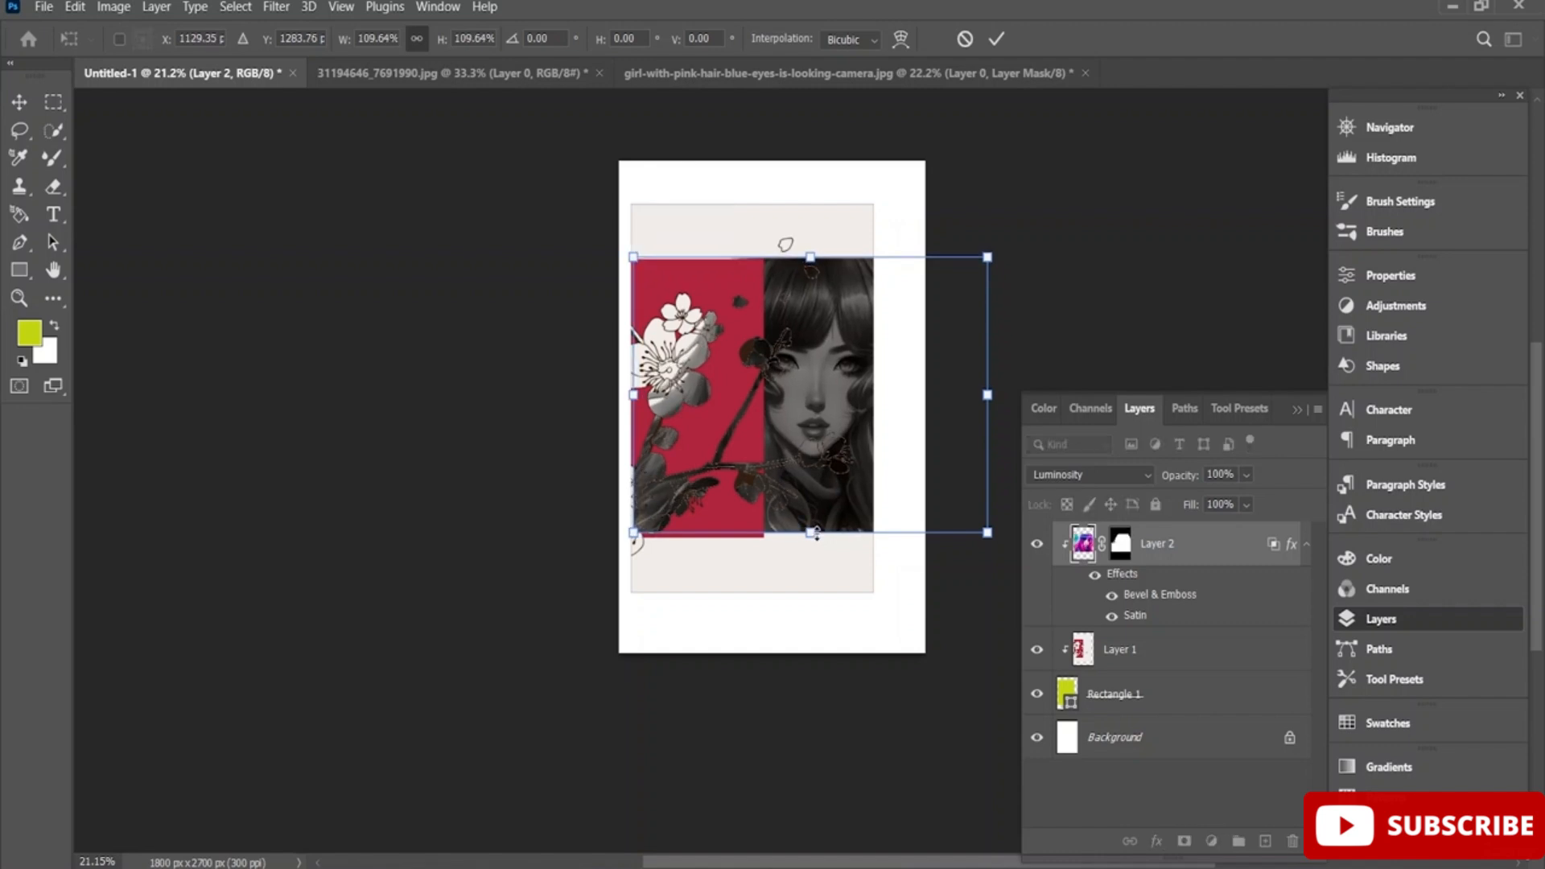
drag(815, 535, 813, 538)
scroll(813, 538, up, 5)
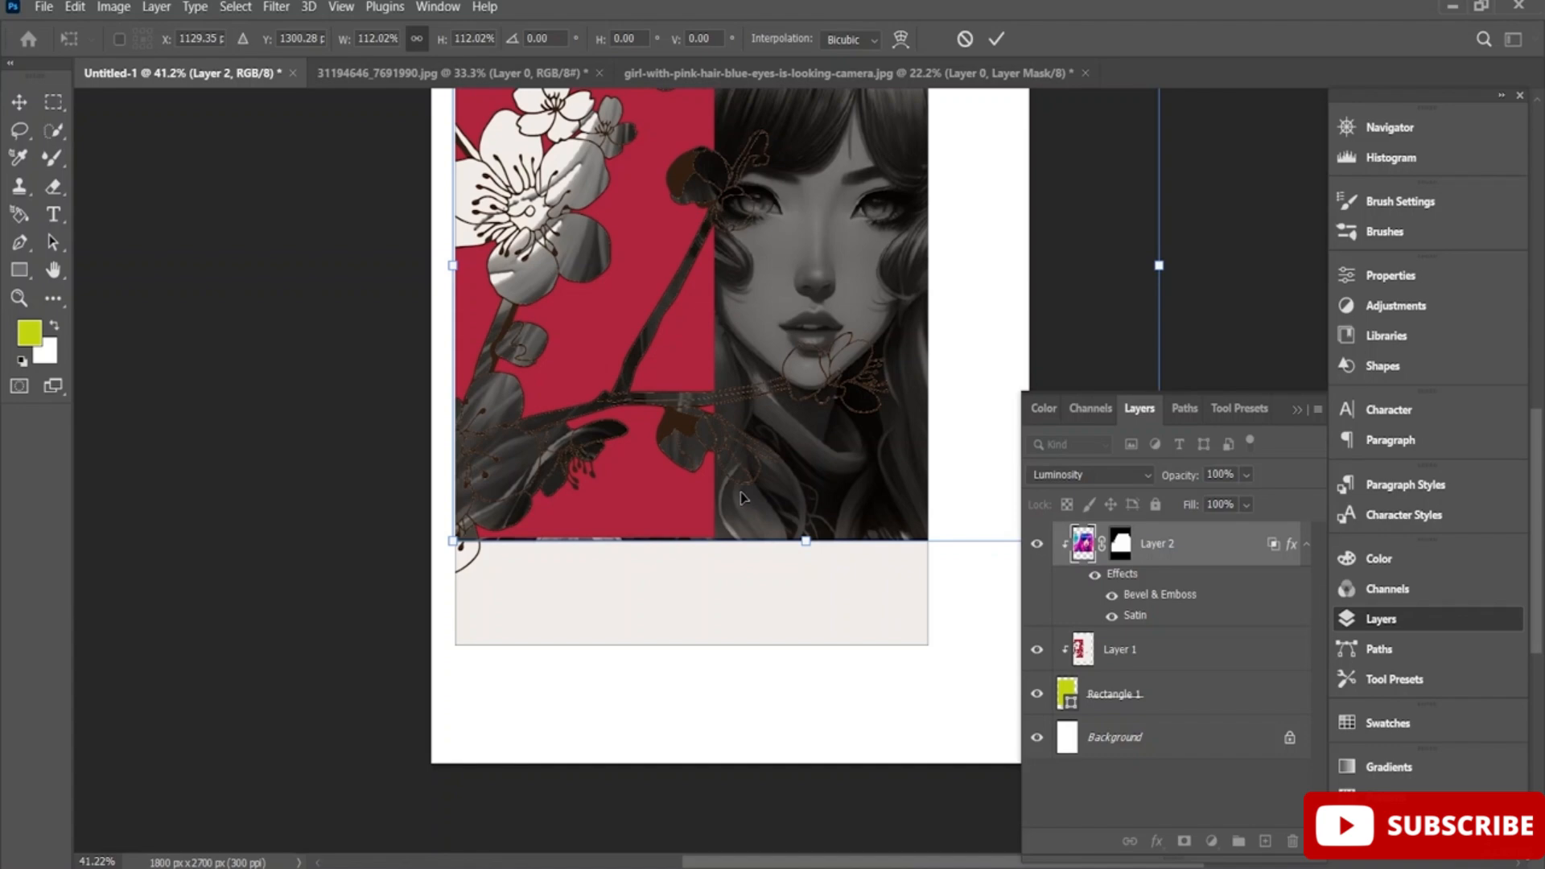
drag(762, 503, 756, 495)
scroll(754, 495, up, 4)
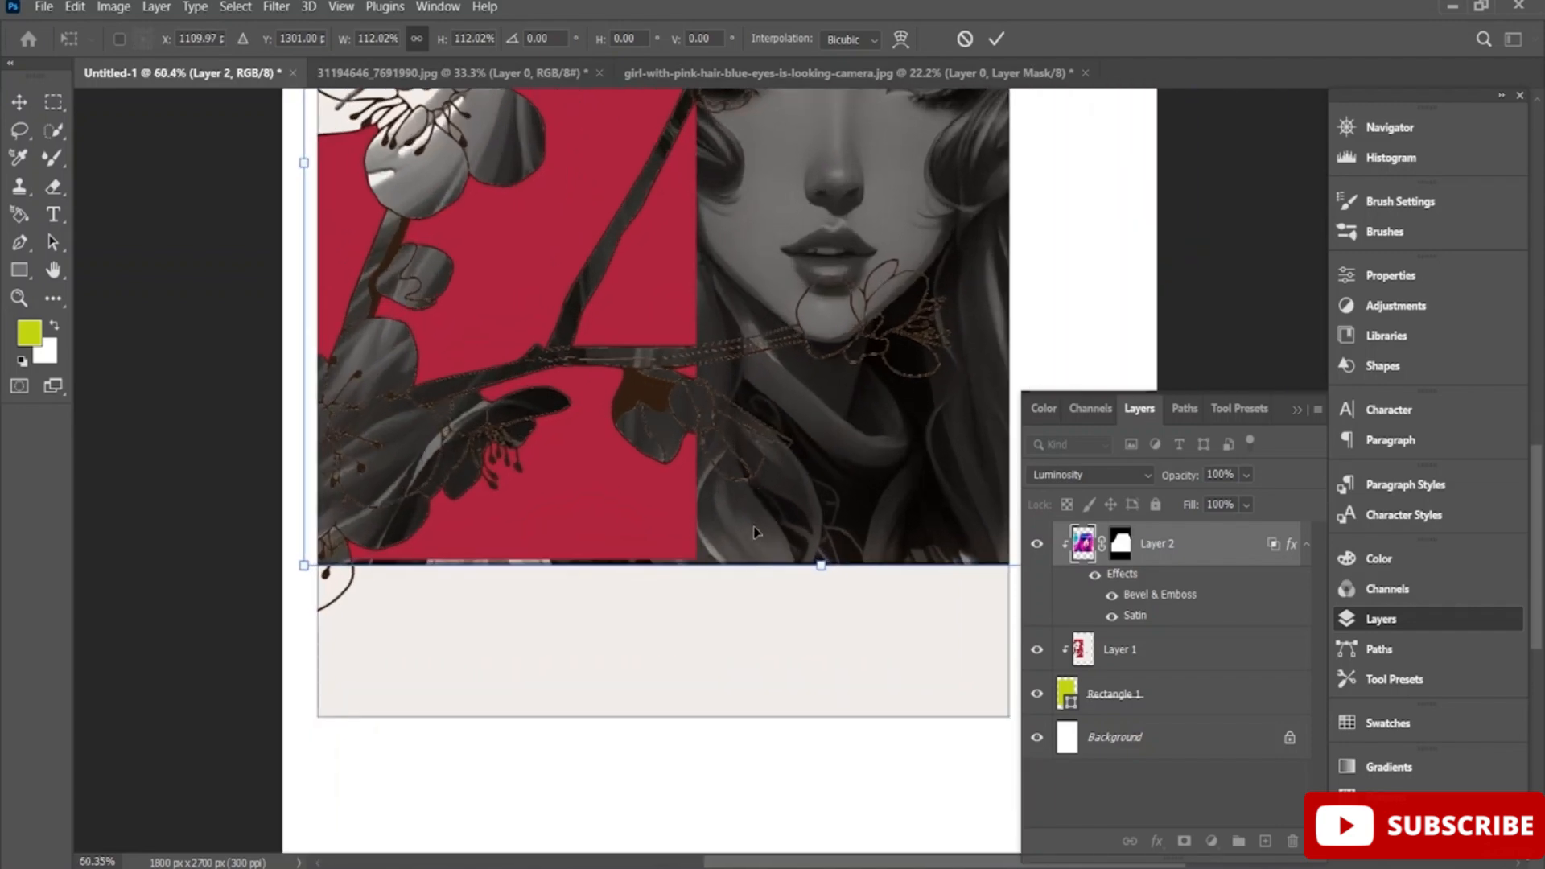
drag(768, 525, 745, 533)
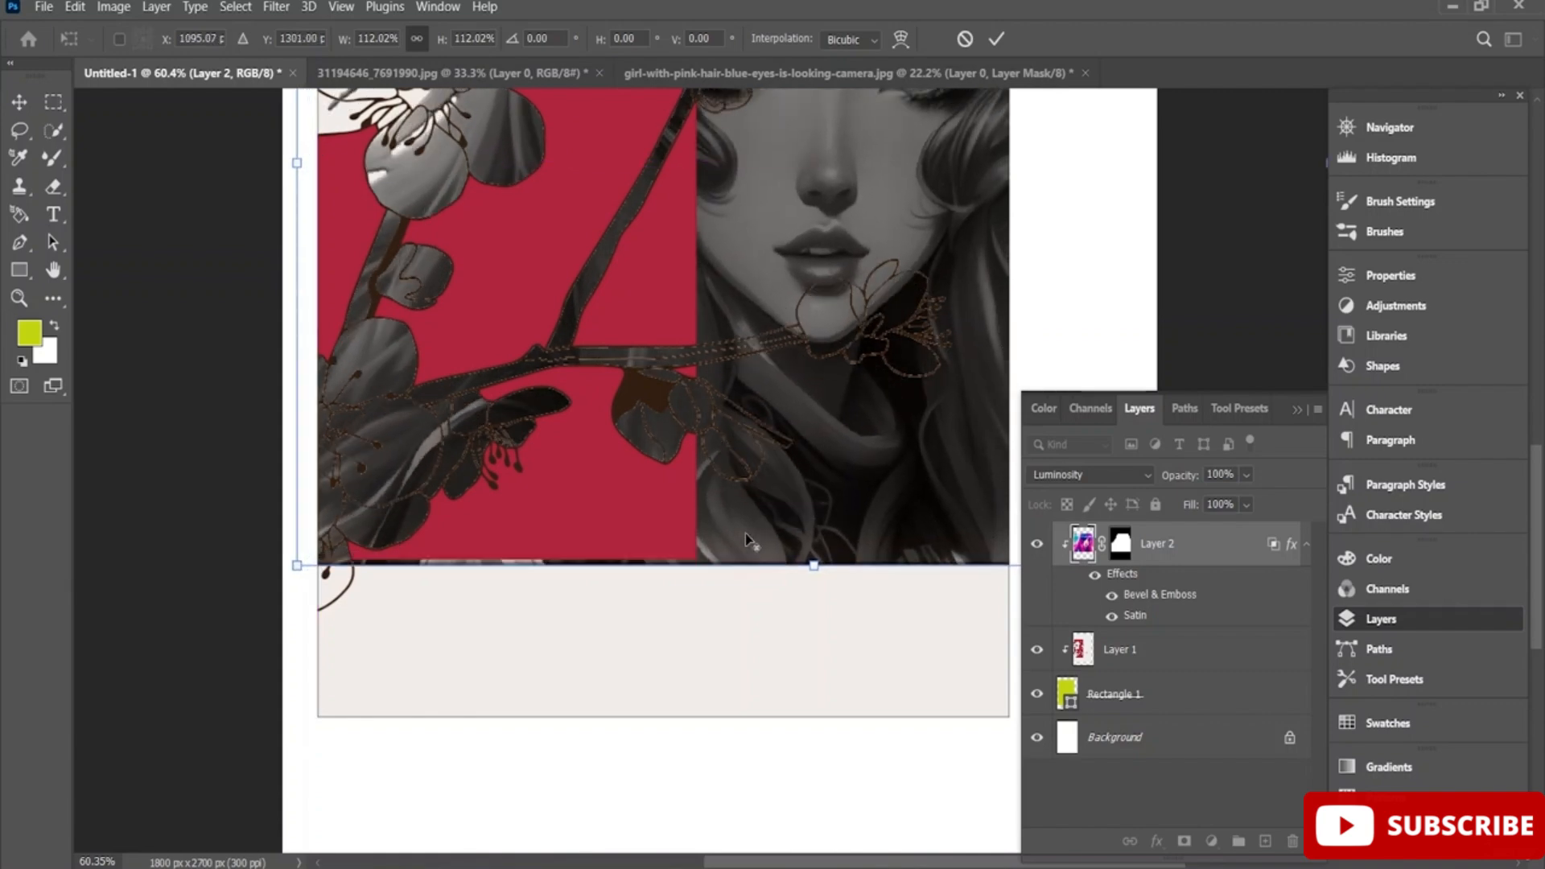
scroll(745, 533, up, 3)
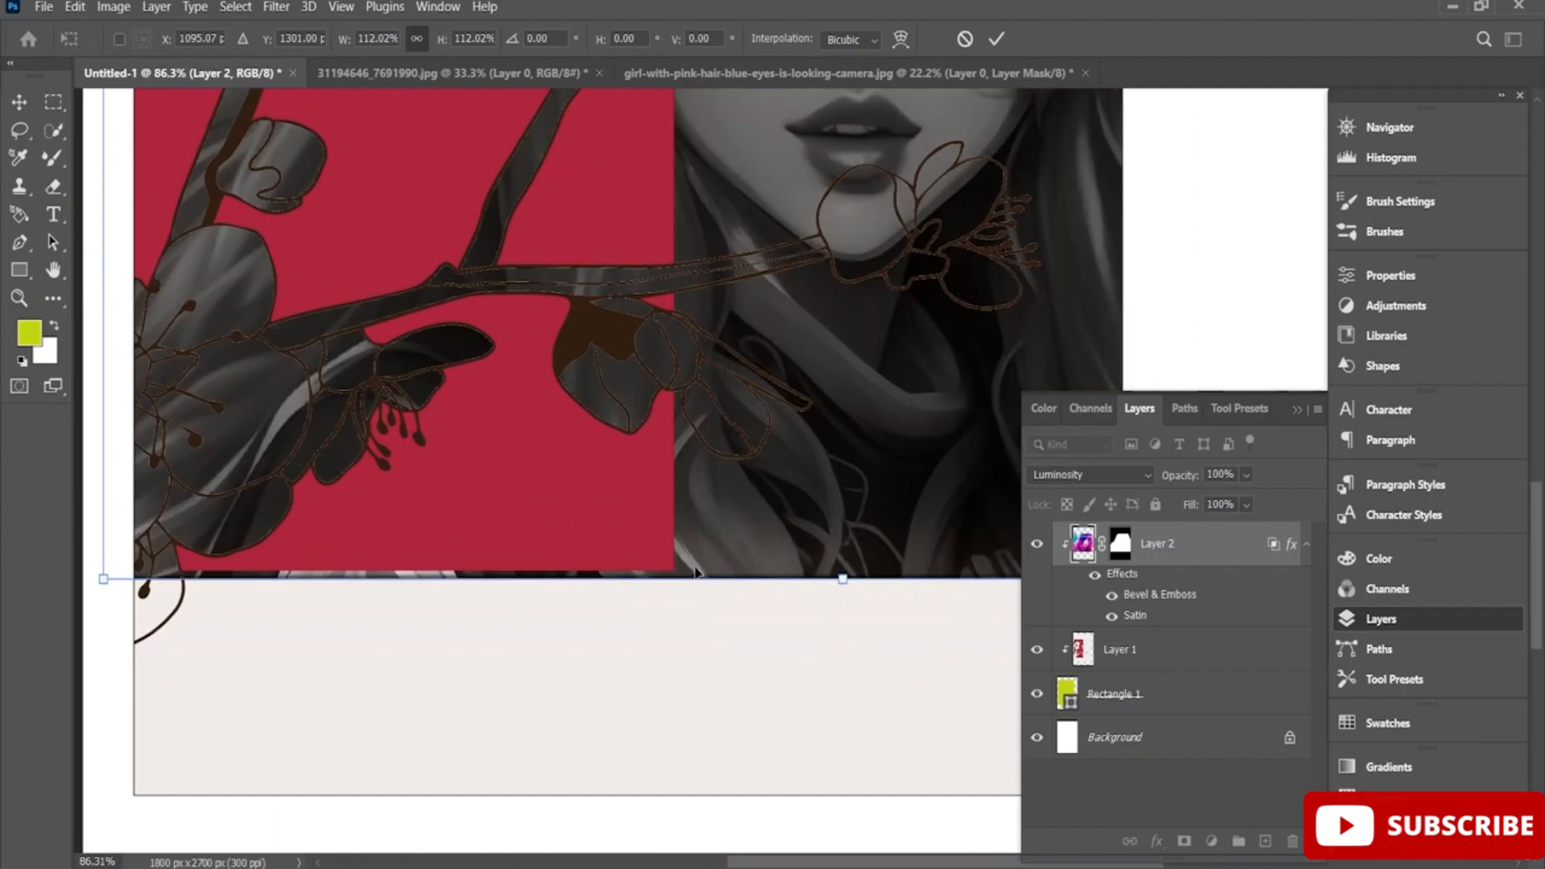
drag(697, 579, 680, 562)
scroll(766, 523, up, 5)
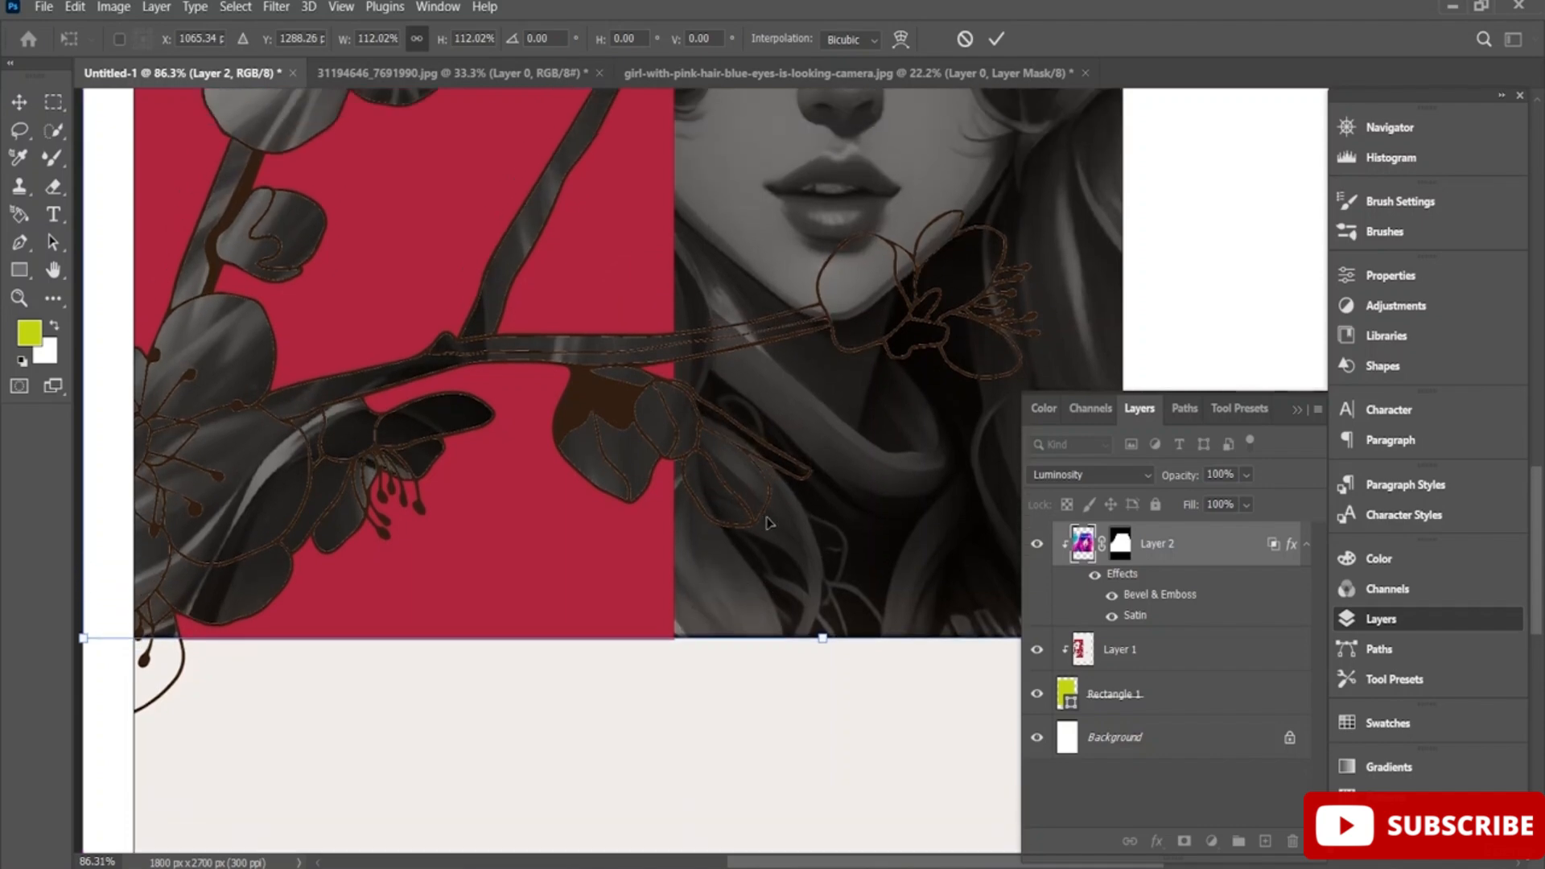
Reduce the girl's scaling to about 110.4% so her top edge matches the red panel's top, and apply the transform
scroll(766, 523, up, 8)
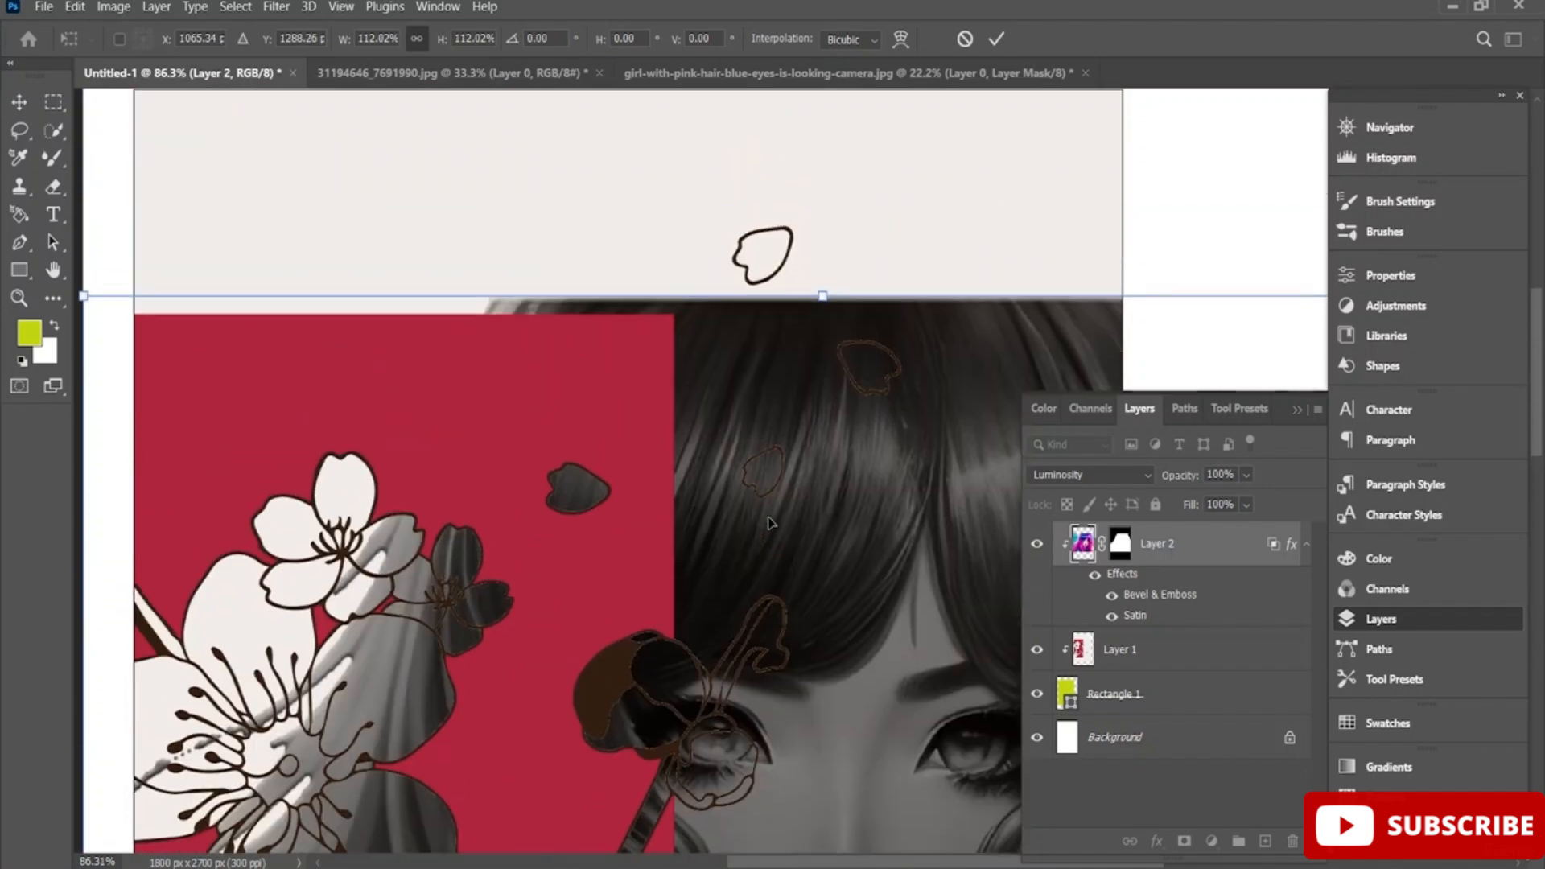
scroll(795, 344, down, 2)
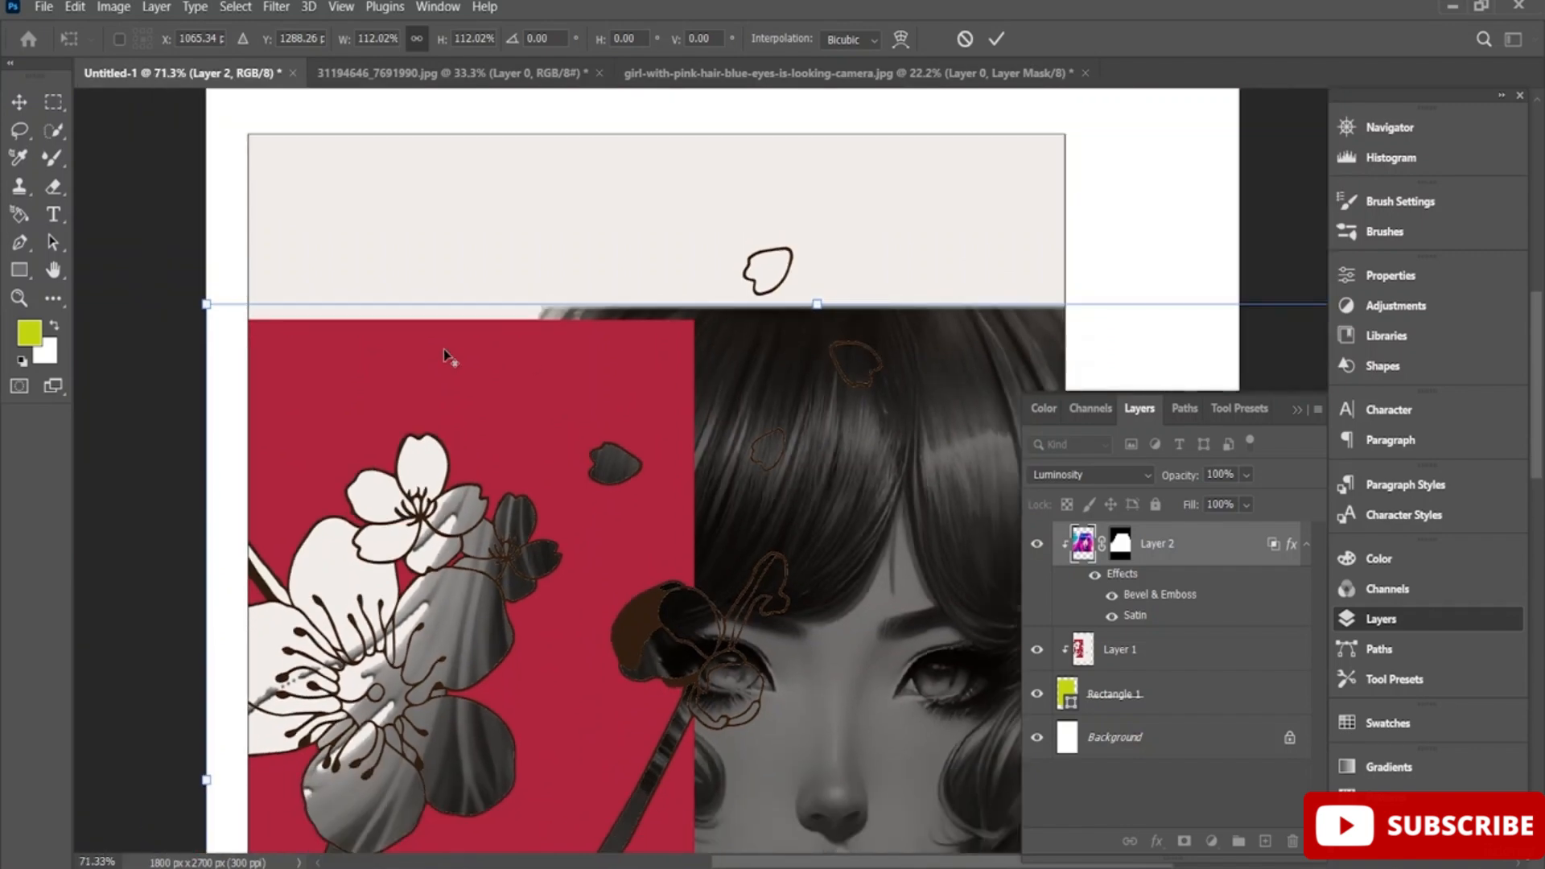
drag(205, 305, 223, 315)
scroll(376, 370, down, 3)
scroll(544, 466, down, 10)
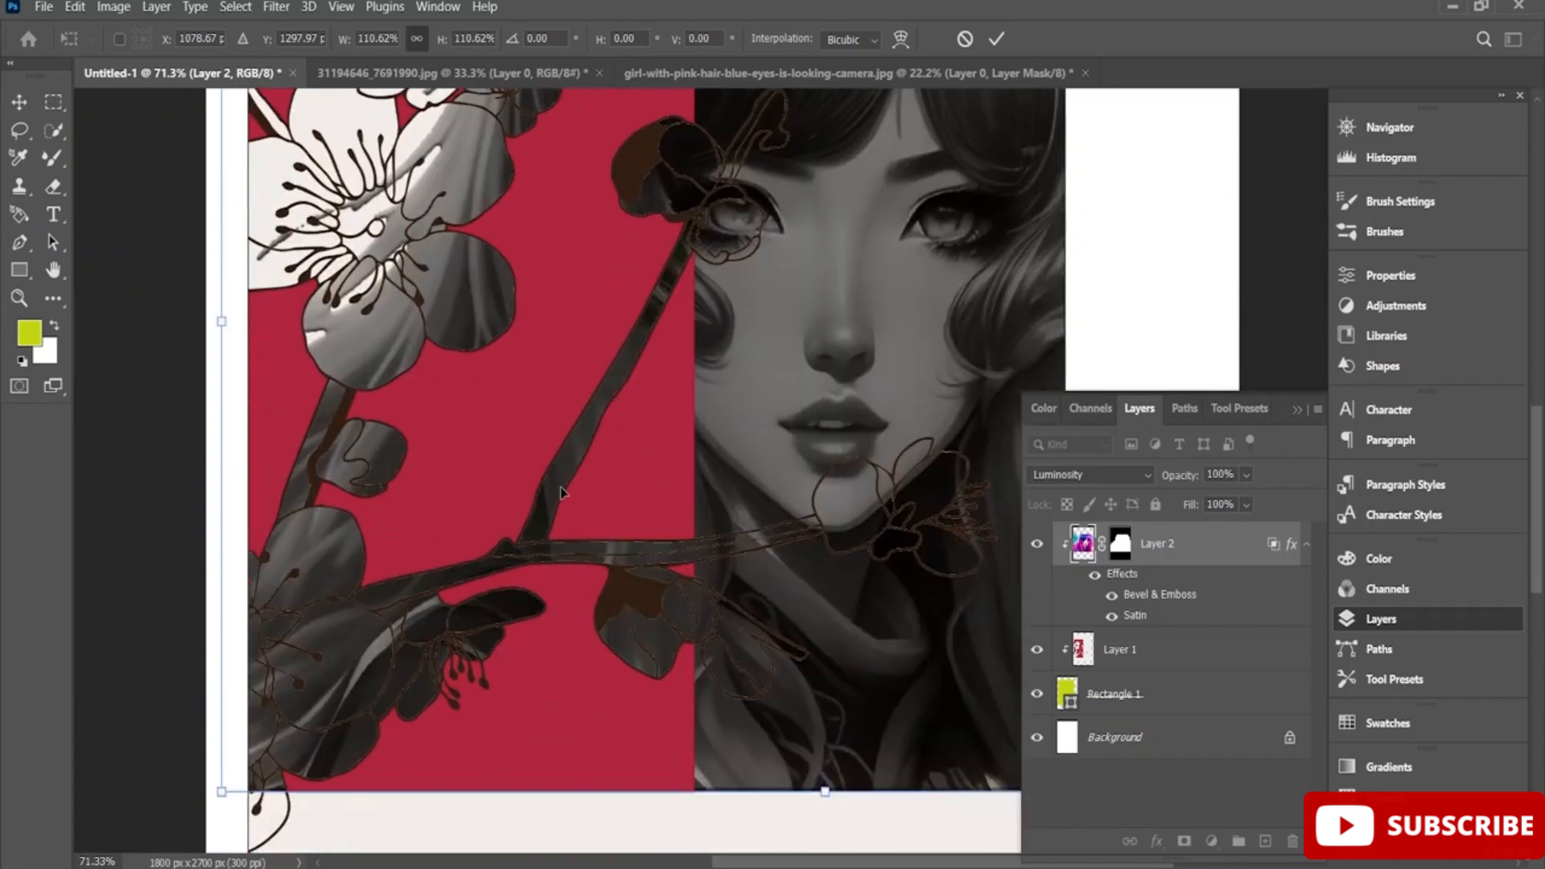
scroll(561, 492, up, 8)
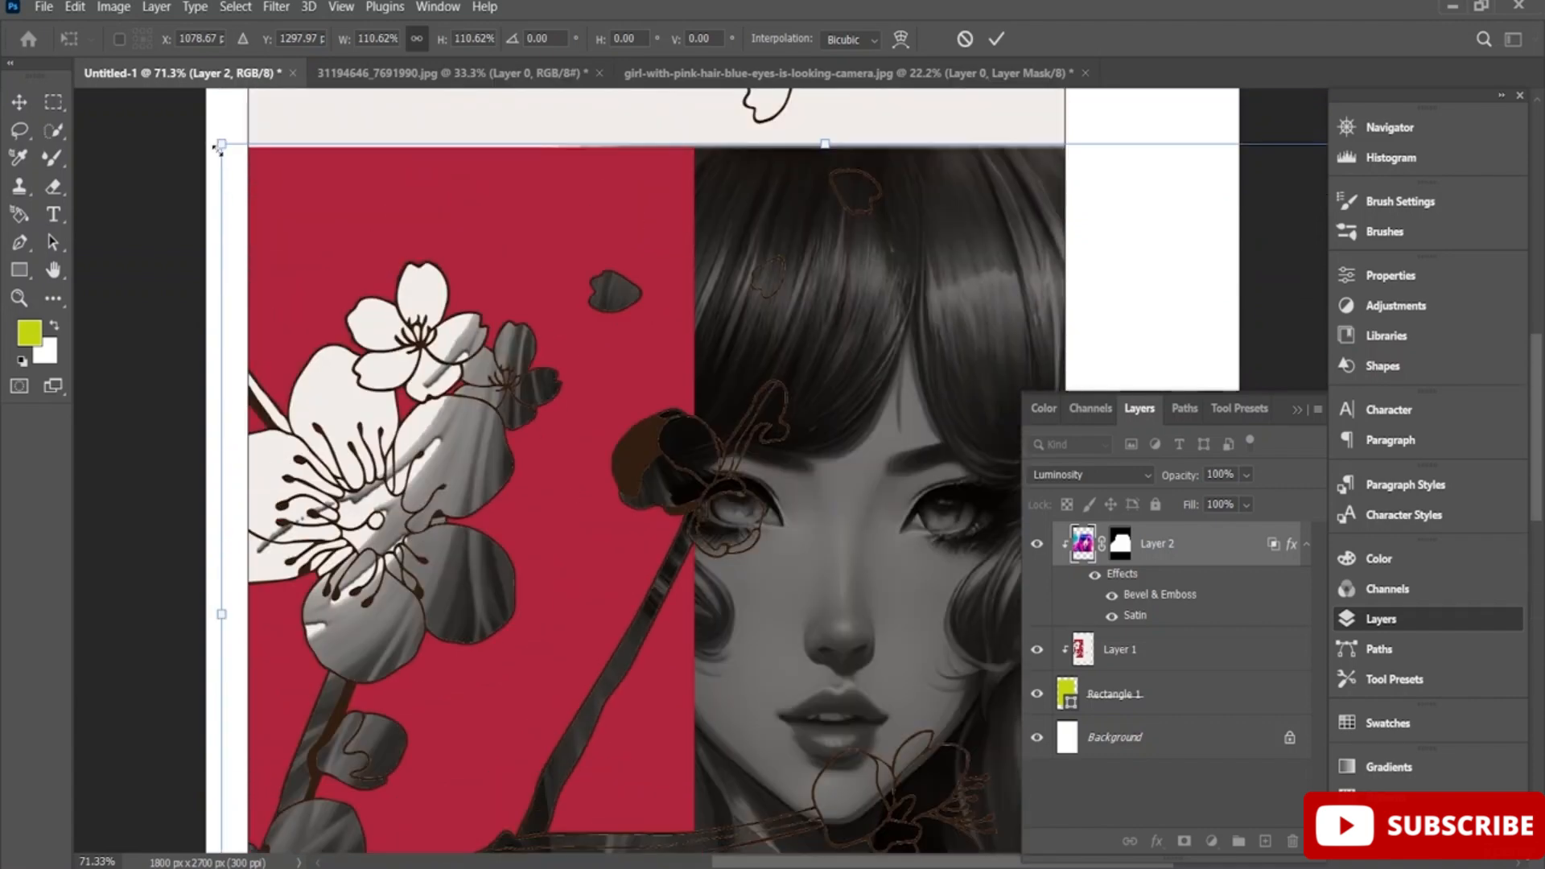
drag(217, 149, 214, 150)
scroll(497, 392, down, 11)
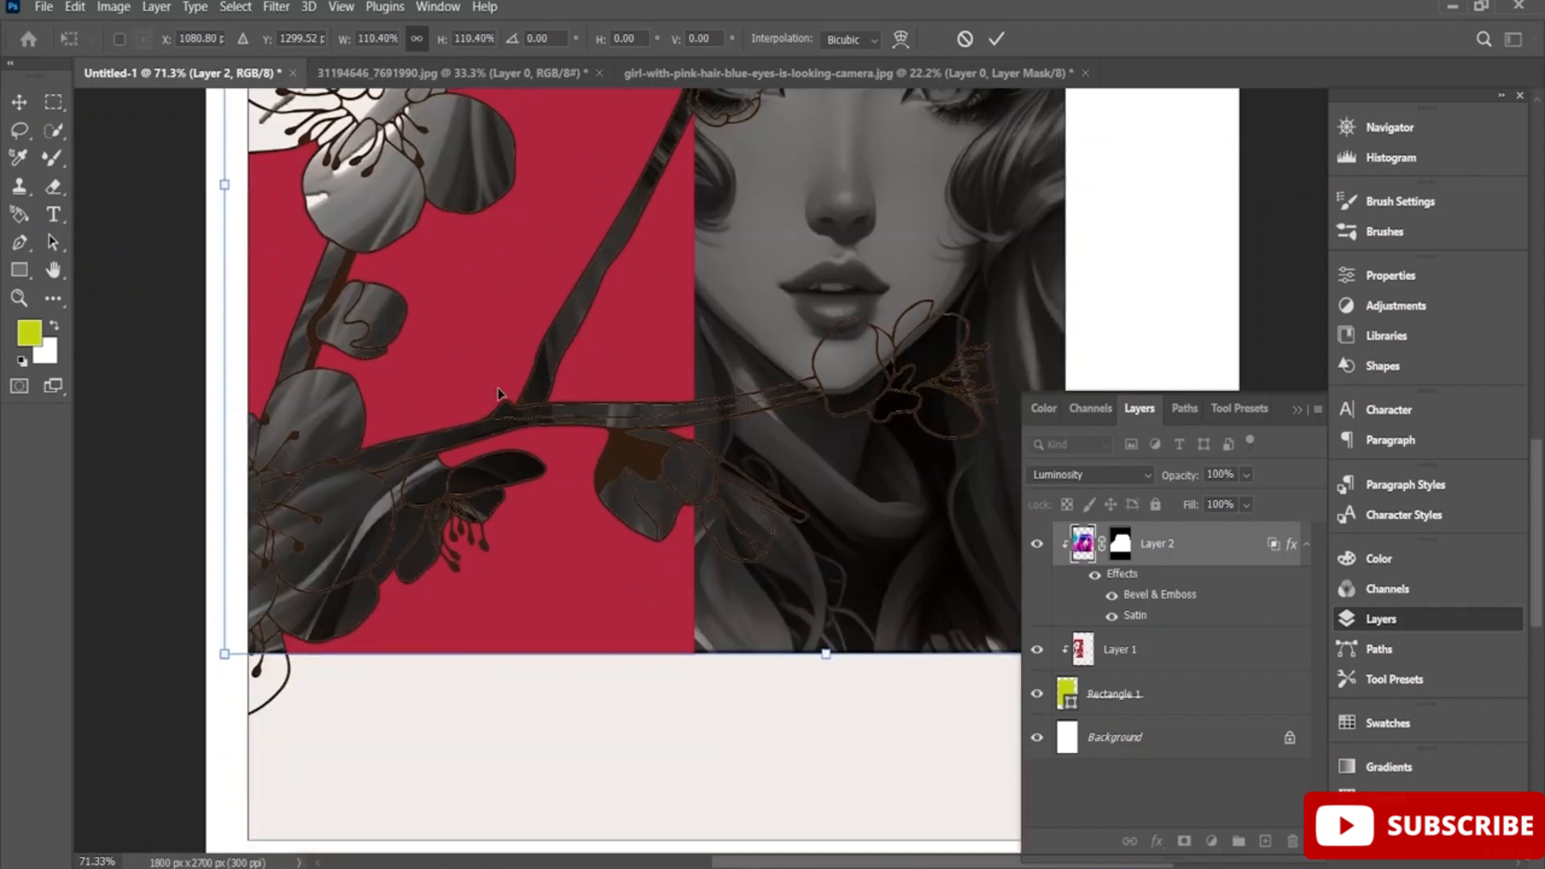
click(995, 40)
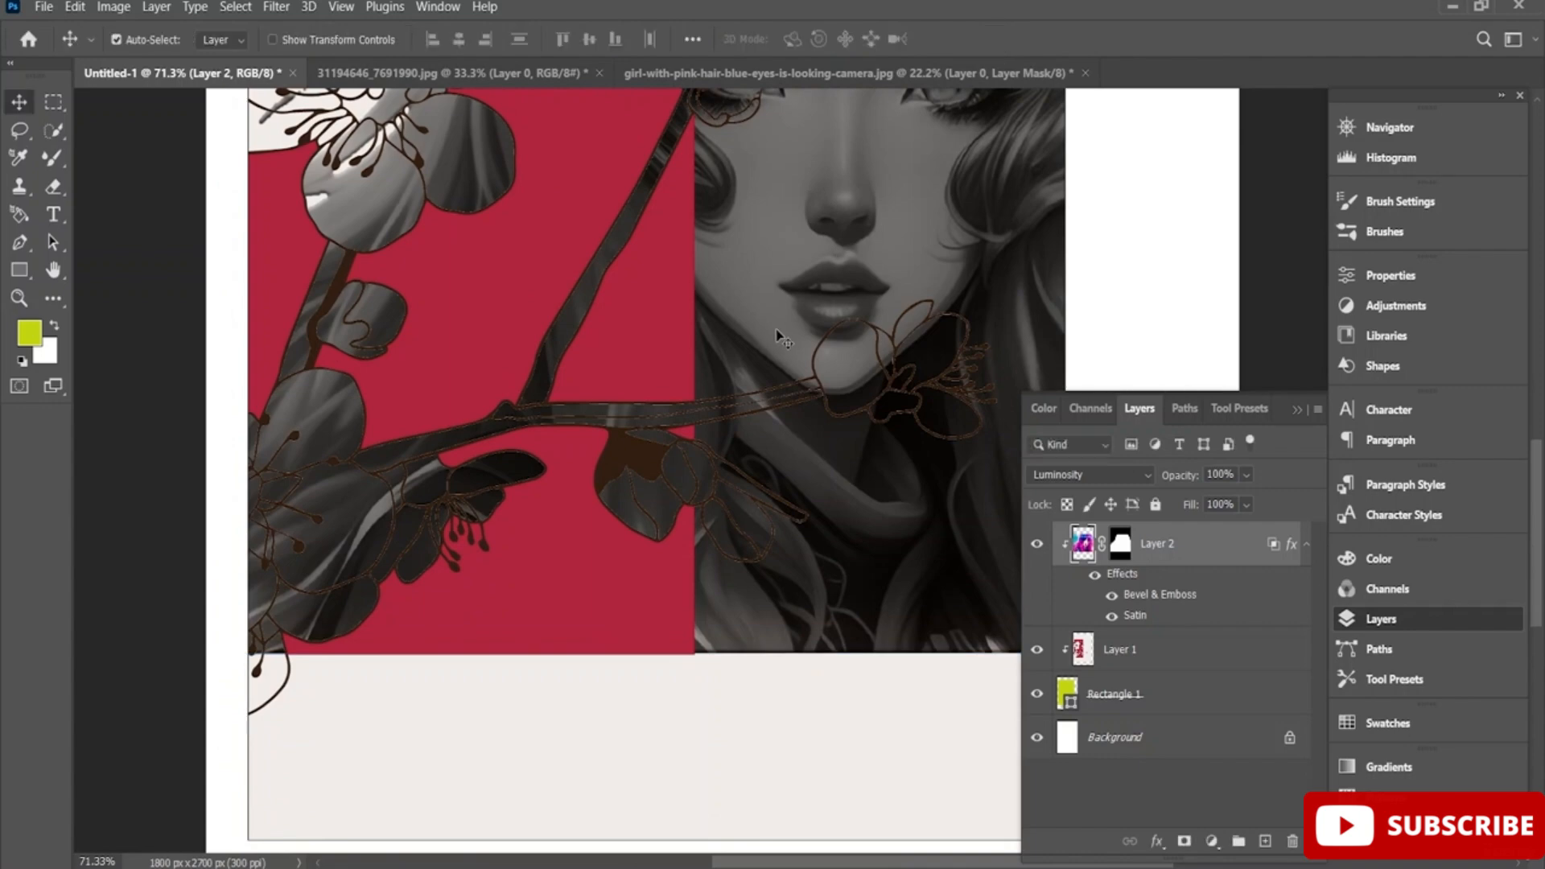
scroll(791, 517, down, 6)
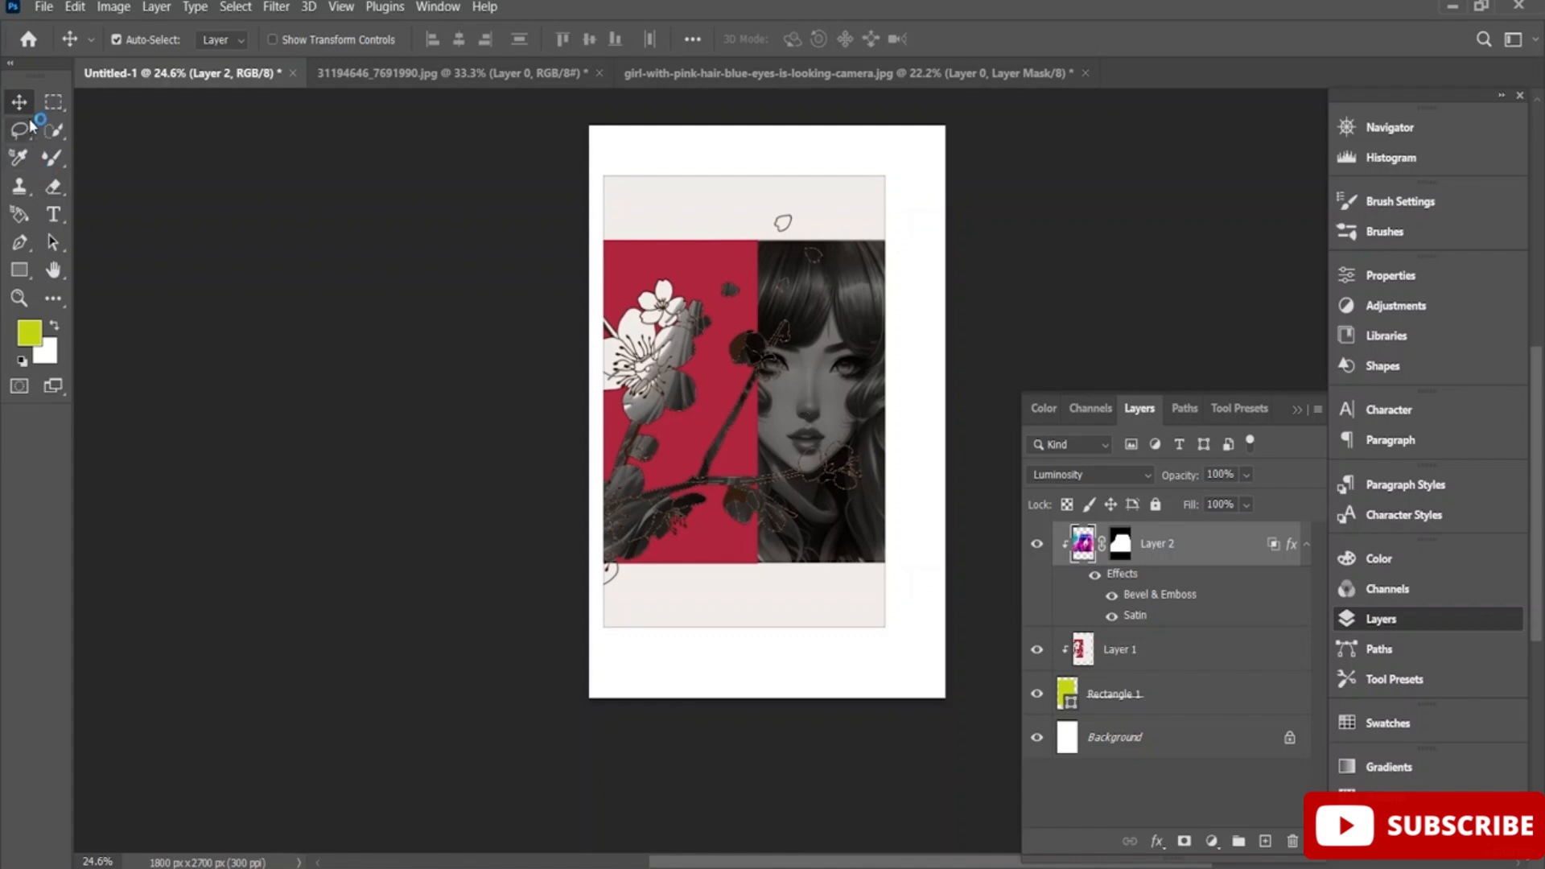
Open the JAPAN text effect image 21563894_TE523 from the PS folder
click(45, 8)
click(77, 48)
scroll(485, 245, down, 5)
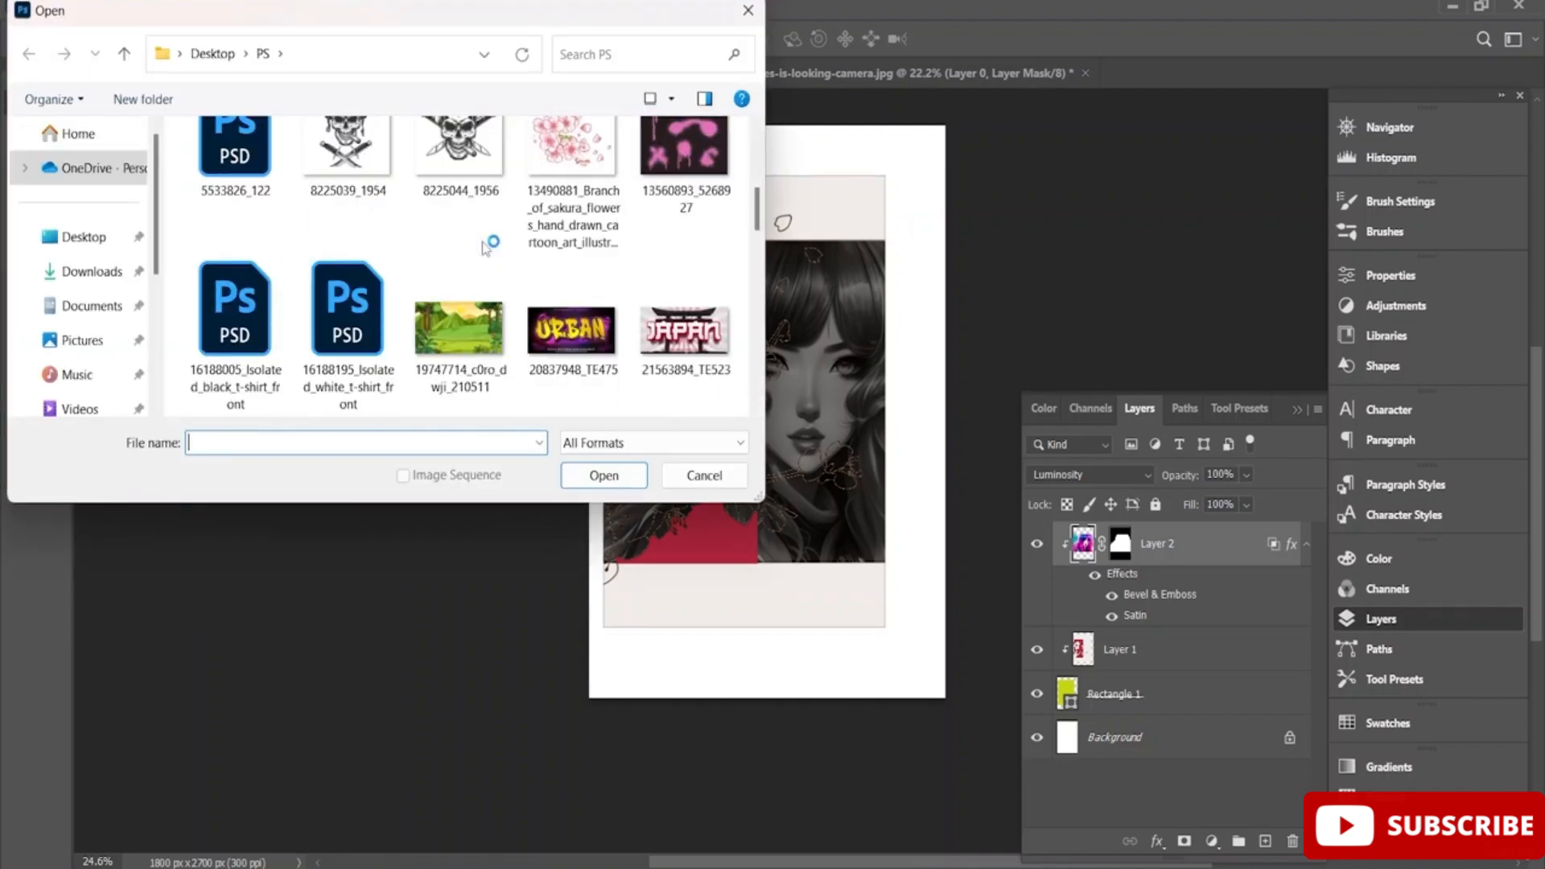
click(671, 355)
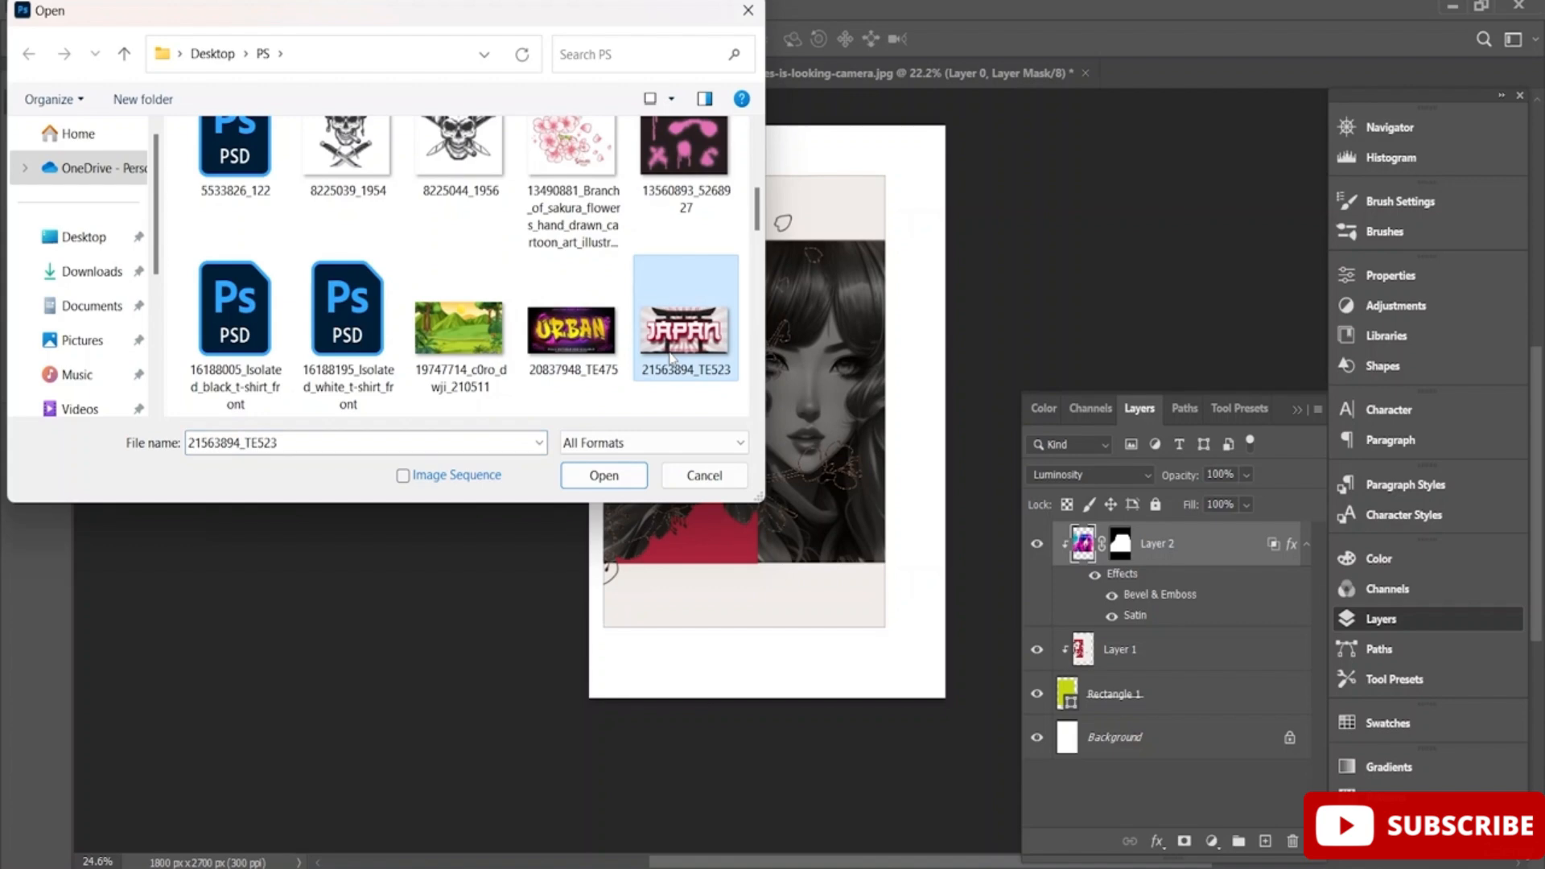
click(613, 474)
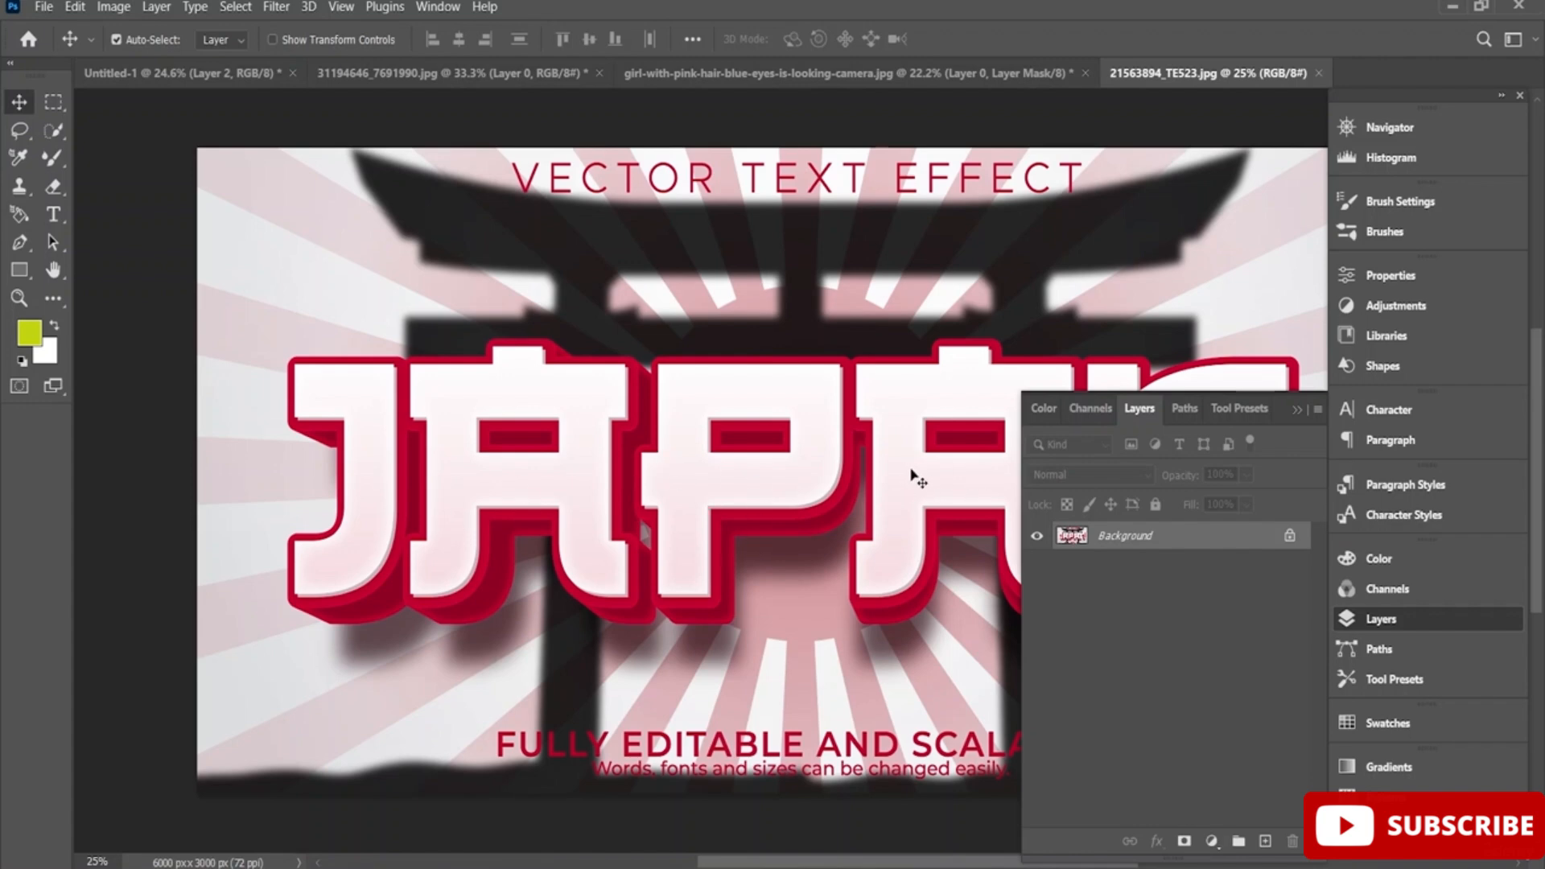
Select the JAPAN lettering, including its red outline, with the Quick Selection tool in add mode and a 194 px brush
click(54, 131)
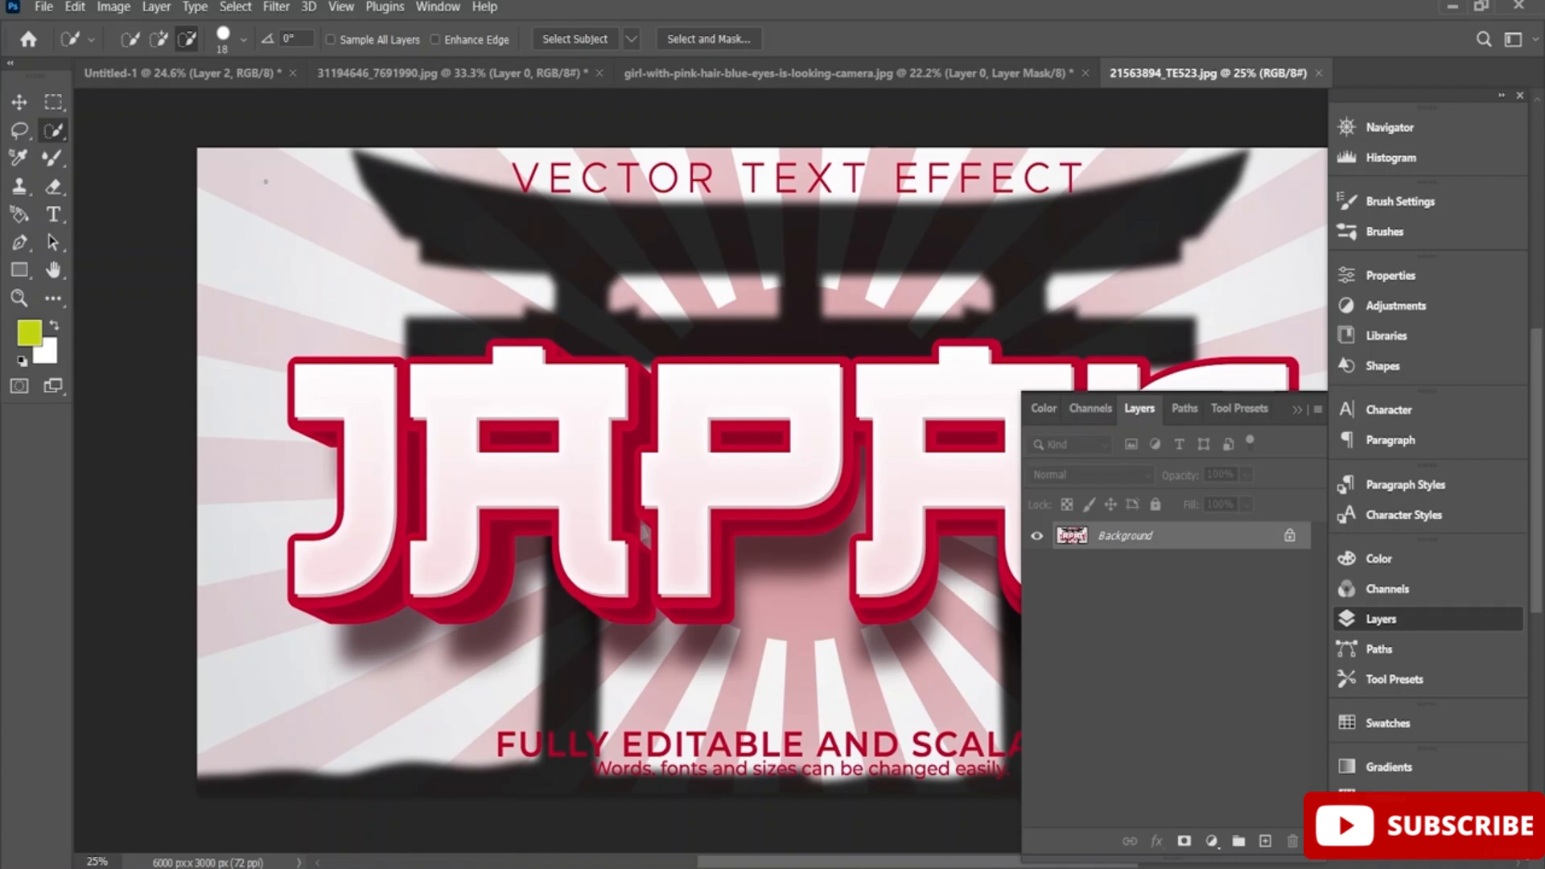
click(159, 38)
click(244, 38)
drag(212, 98, 278, 109)
mouse_move(397, 421)
mouse_down()
mouse_move(386, 483)
mouse_move(427, 547)
mouse_move(740, 484)
mouse_move(942, 515)
mouse_move(965, 475)
mouse_up()
drag(882, 865, 1014, 865)
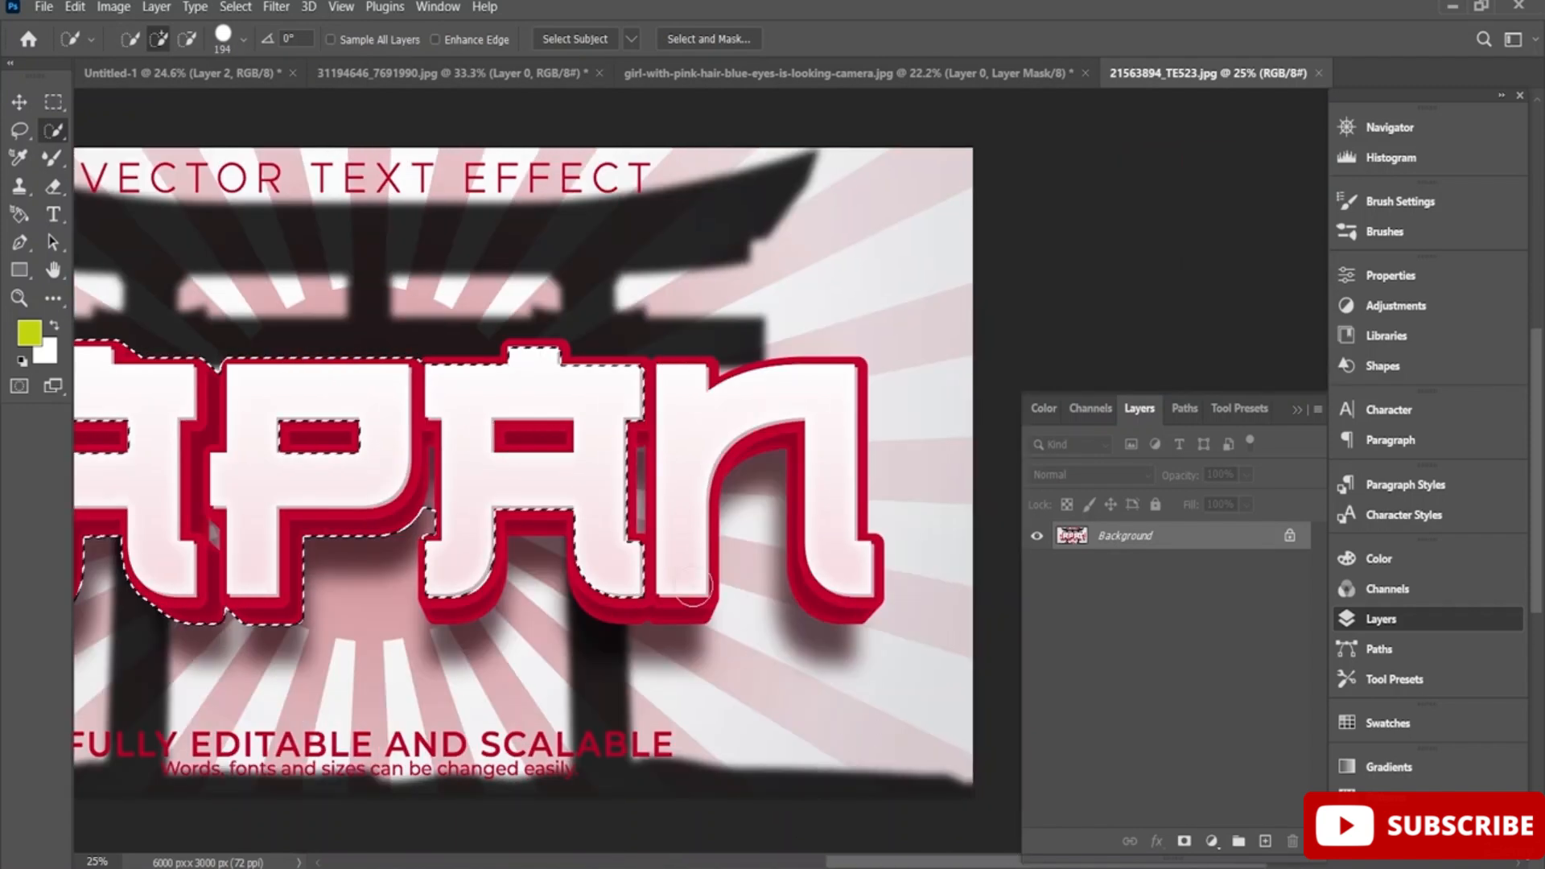
drag(690, 431, 770, 420)
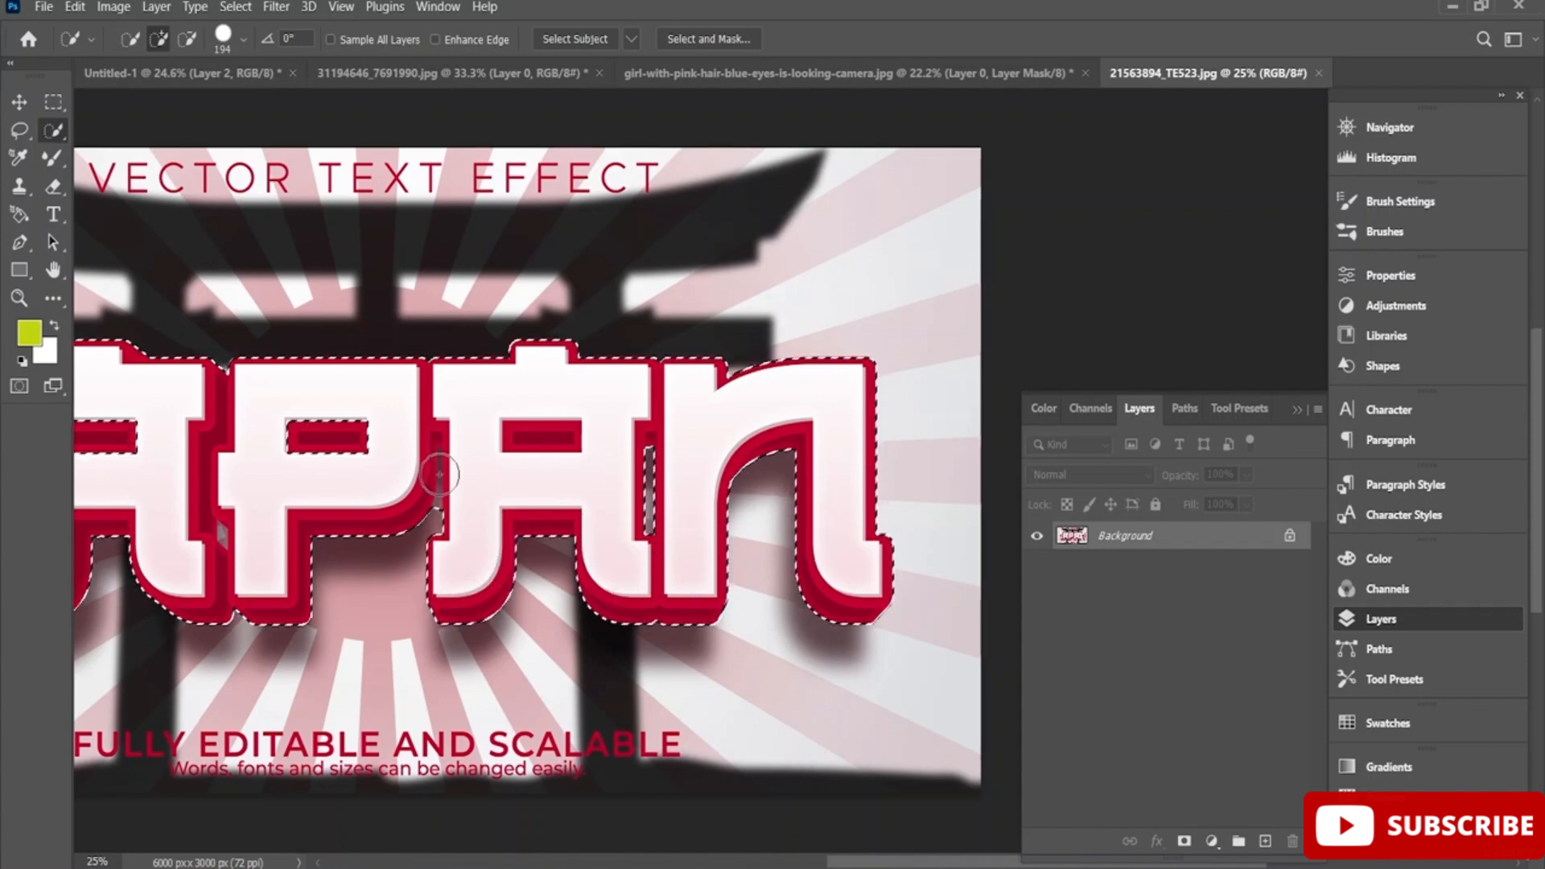
Switch the Quick Selection tool to subtract mode and reduce its brush size to 13 px
drag(884, 864, 813, 863)
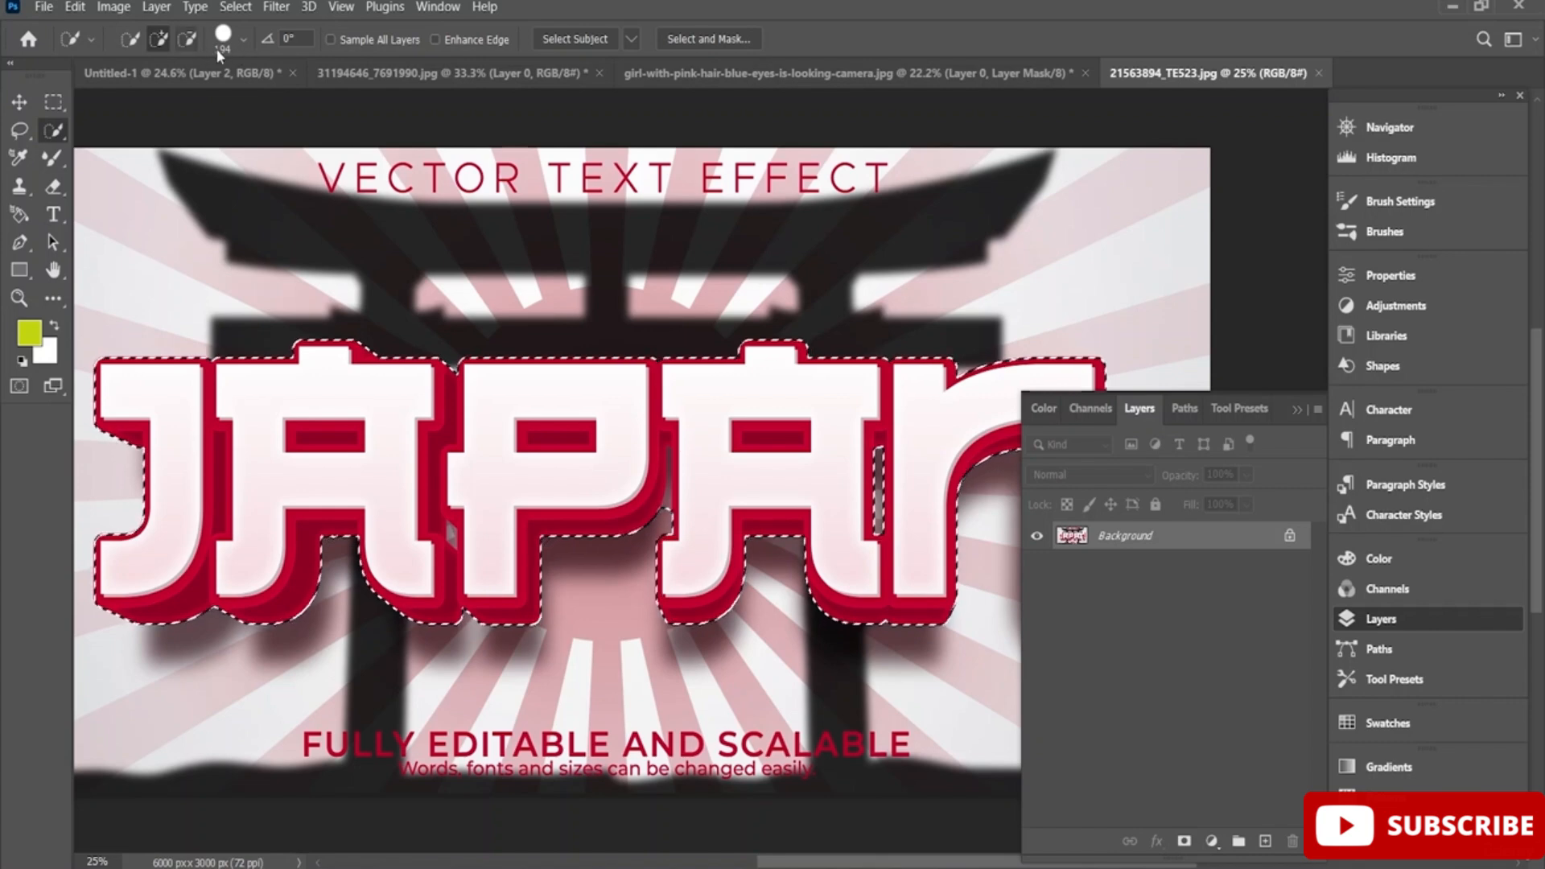
click(188, 40)
click(244, 40)
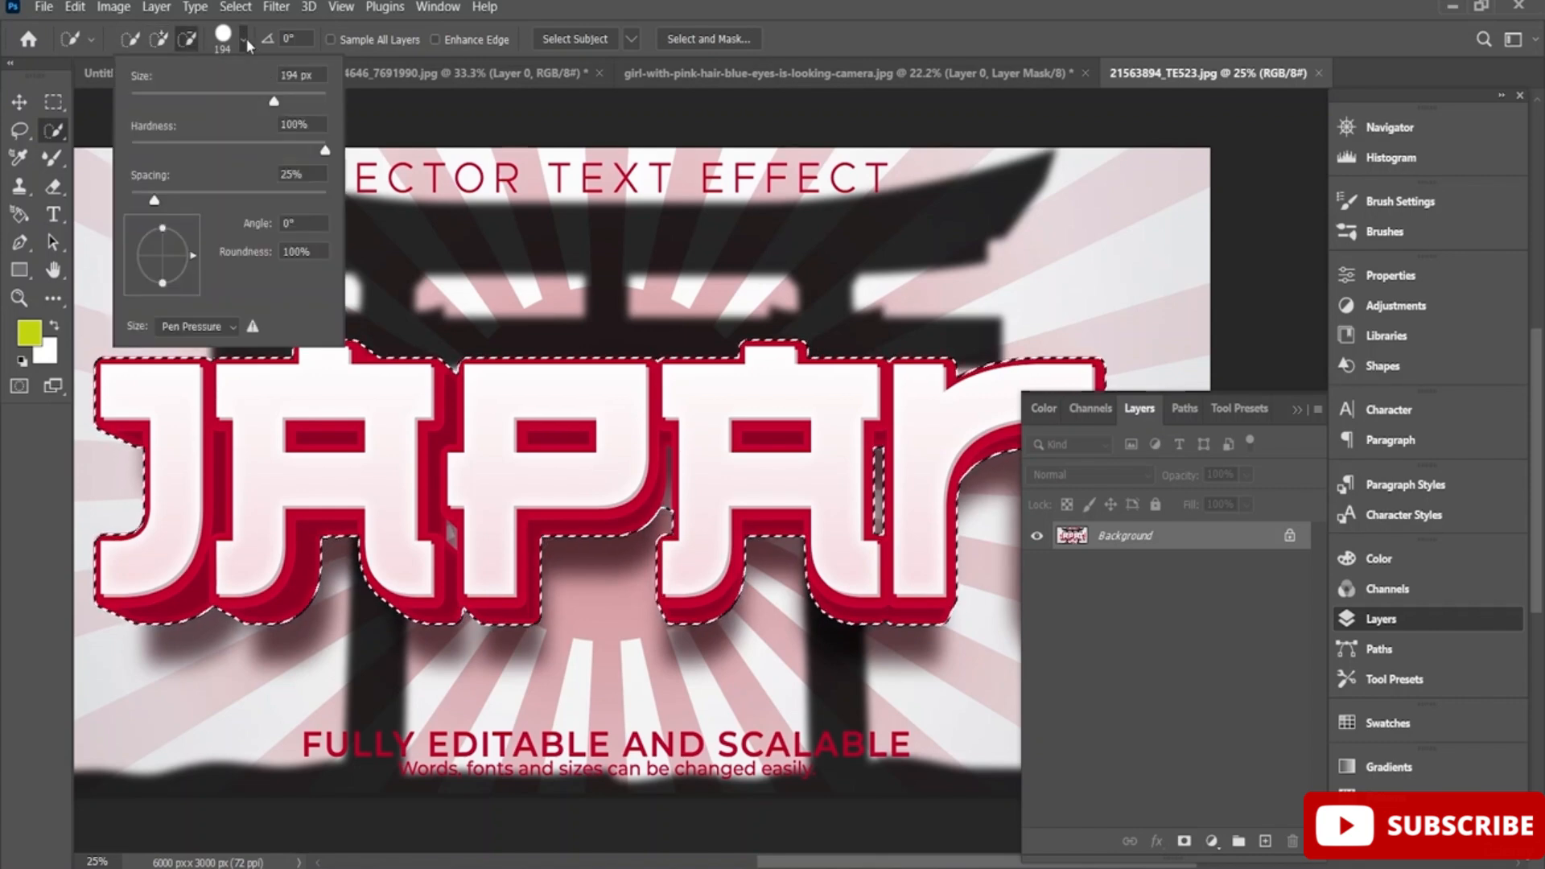
drag(274, 101, 143, 102)
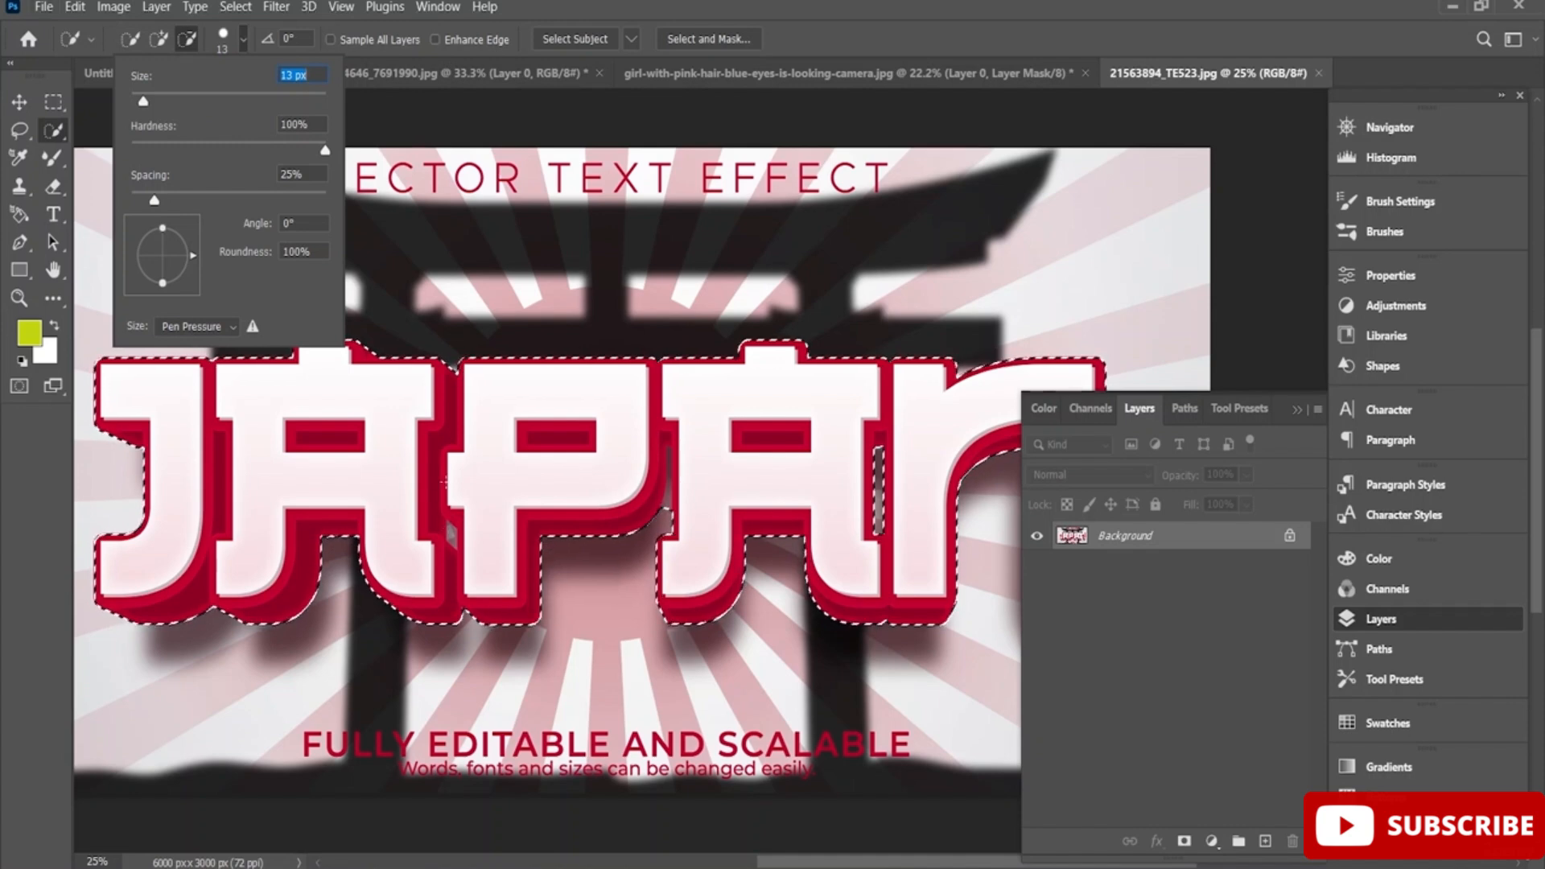
click(242, 40)
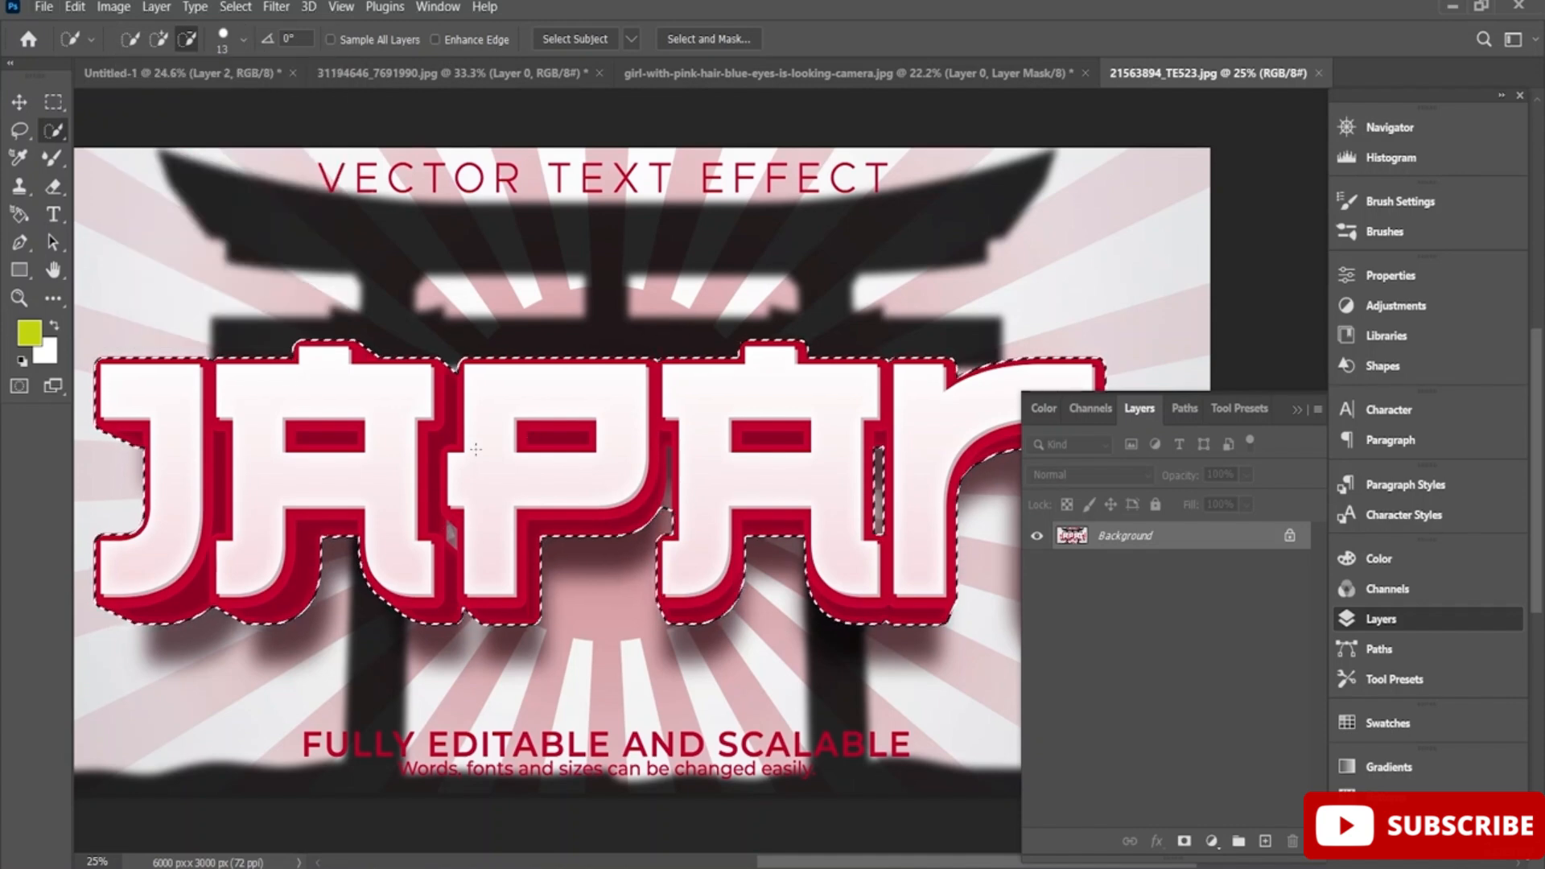
Add a layer mask from the selection to isolate the JAPAN lettering from its background
scroll(475, 449, up, 3)
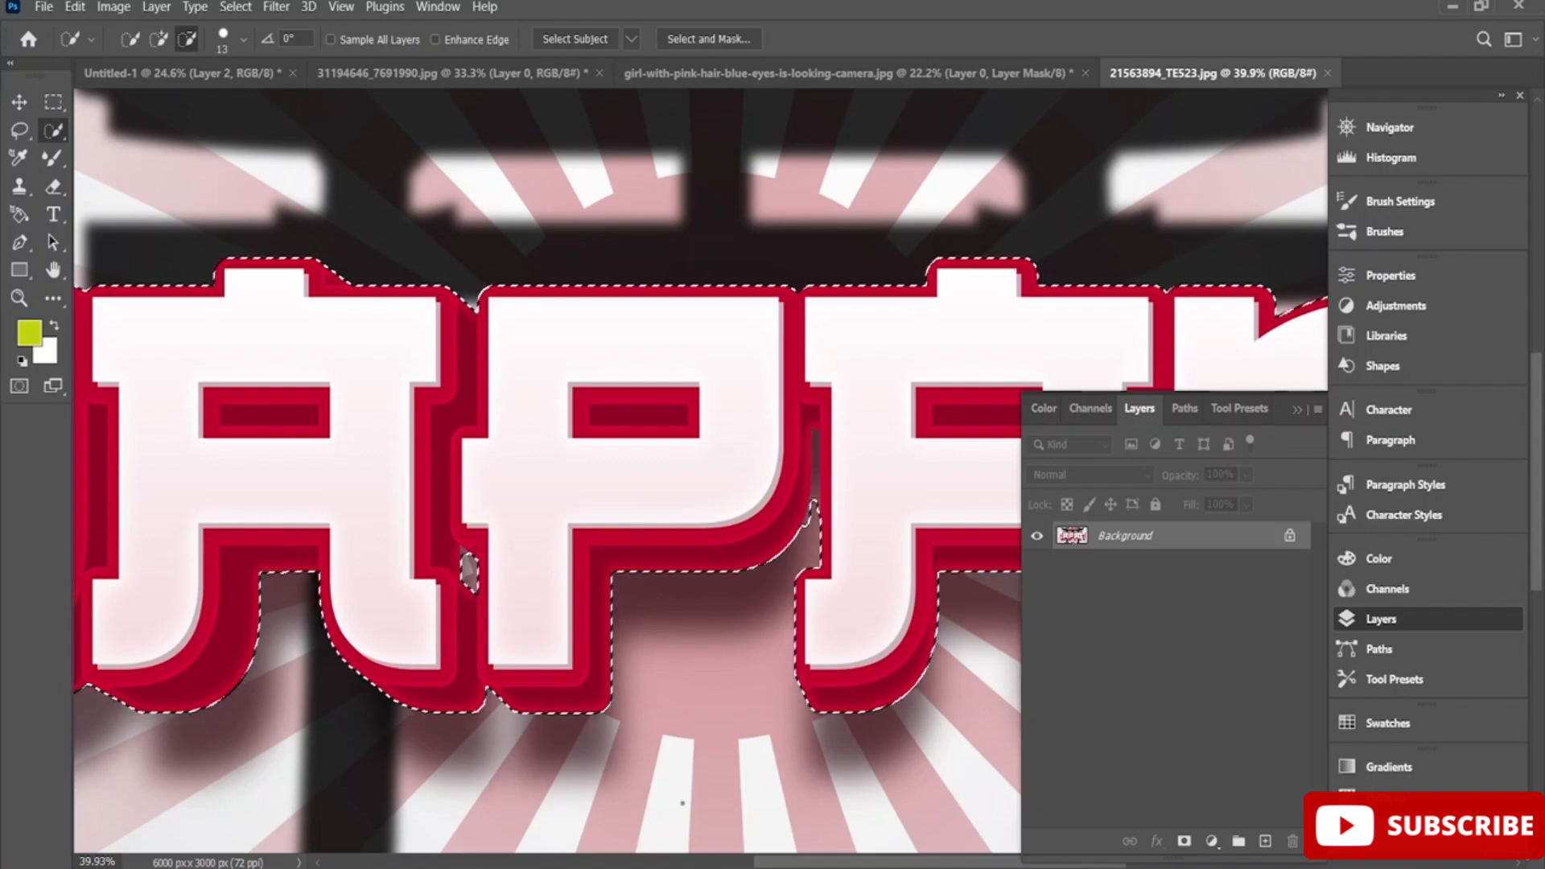
drag(849, 866, 933, 863)
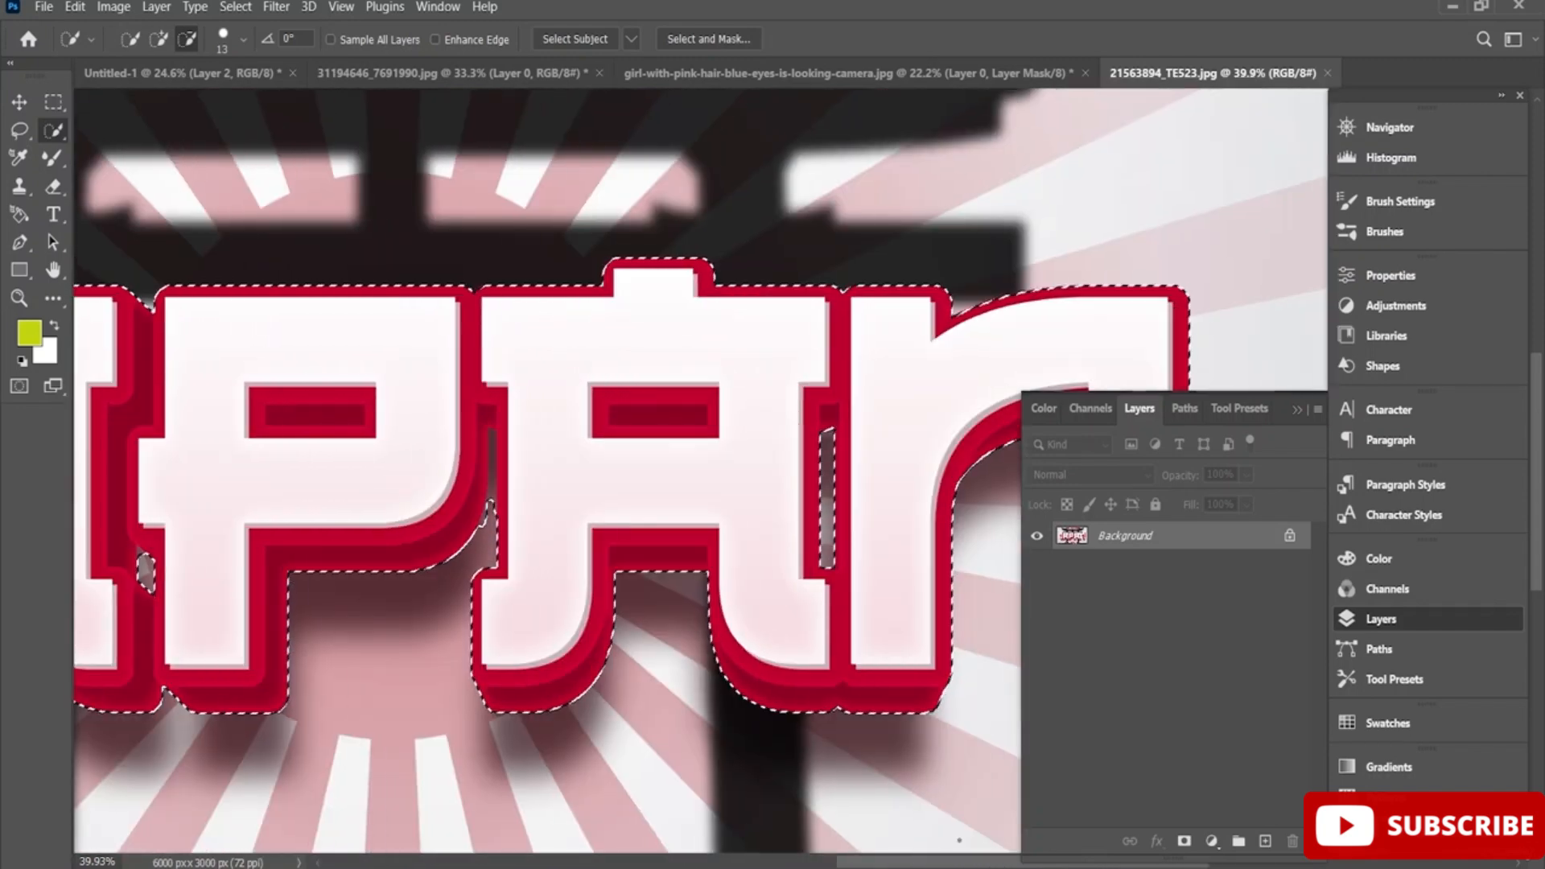
click(1183, 841)
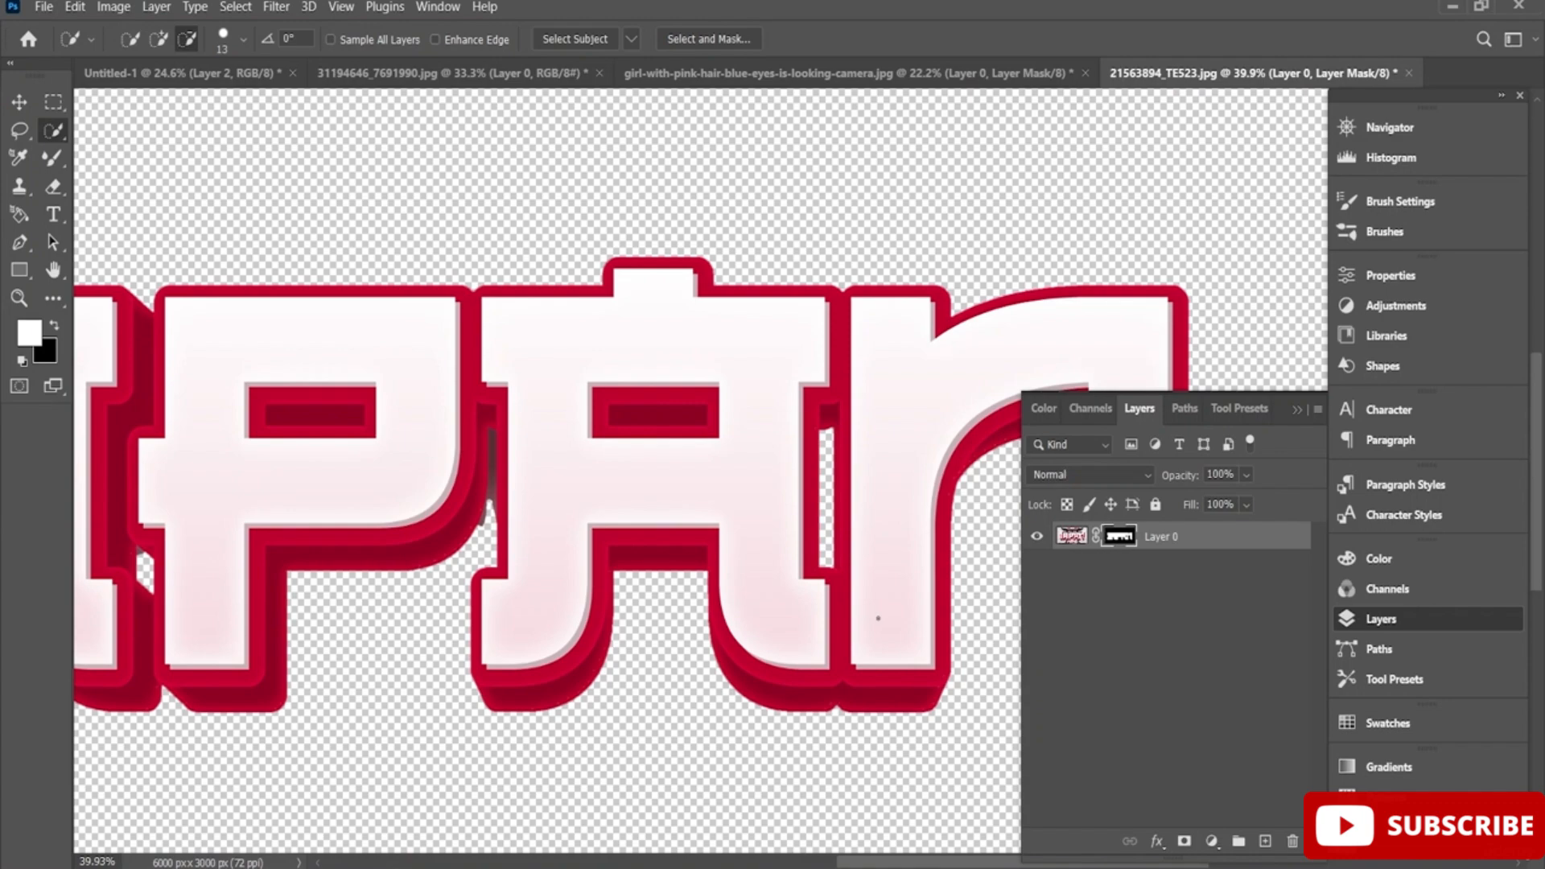
scroll(685, 594, down, 5)
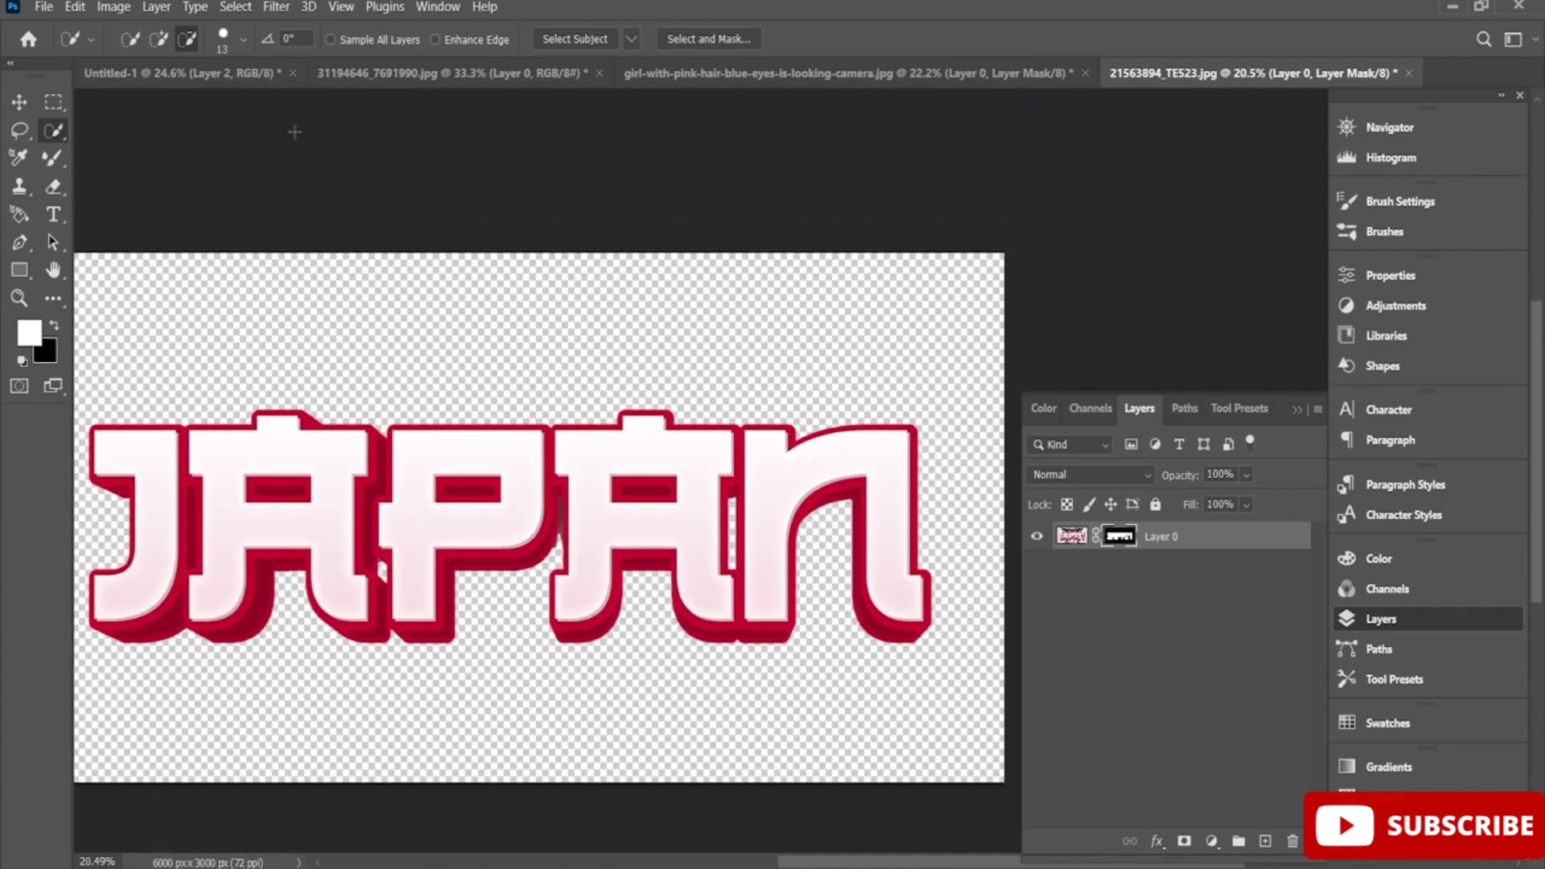
Move the masked JAPAN lettering into the Untitled-1 document above the girl's layer
click(18, 102)
drag(451, 553, 237, 84)
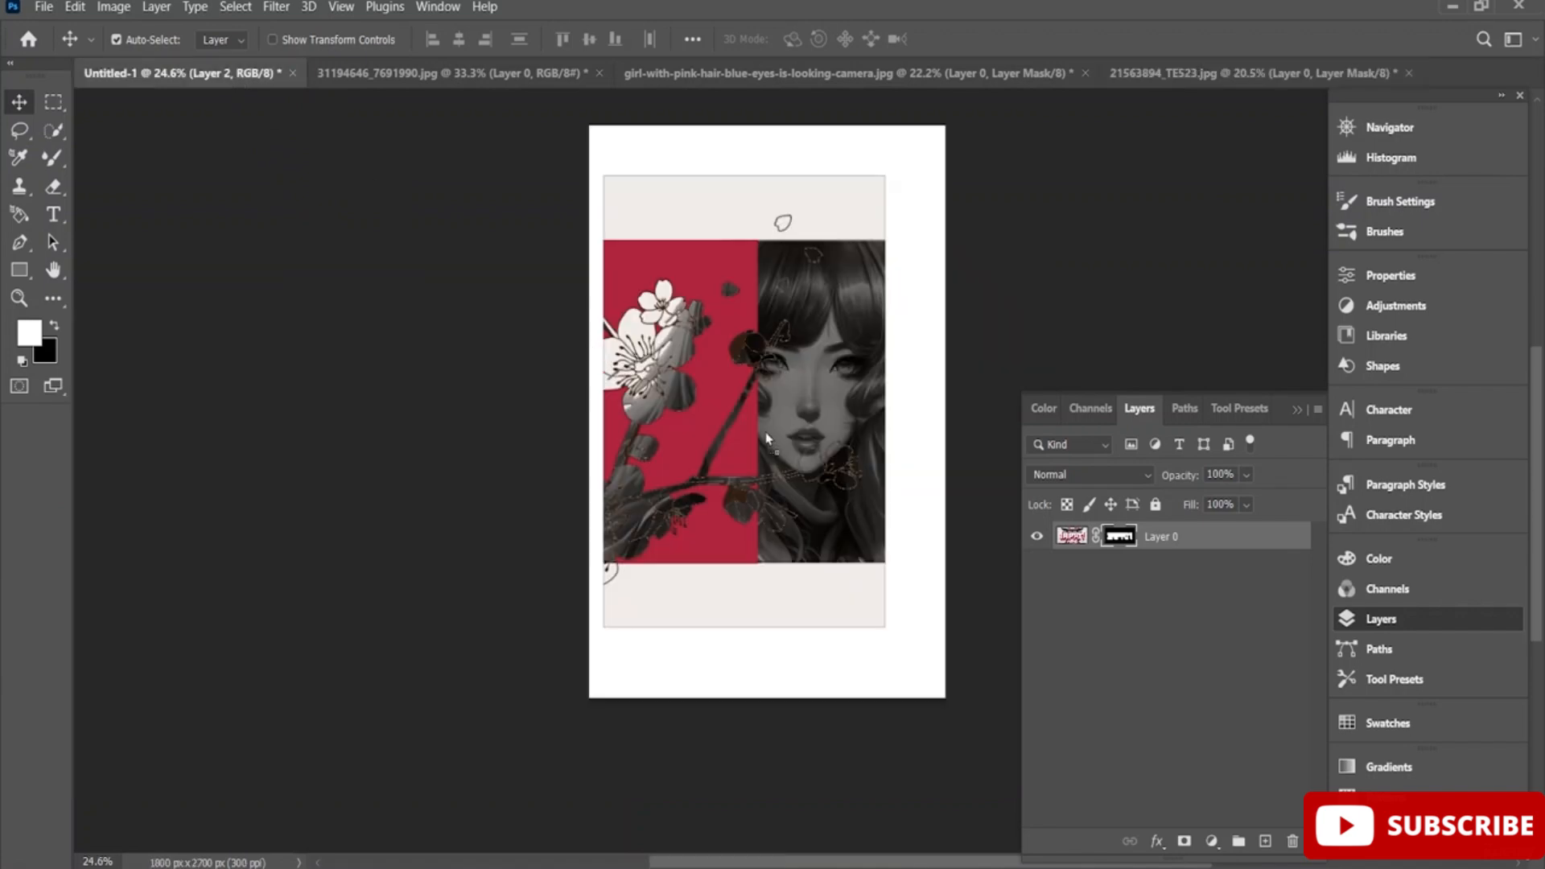
drag(742, 242, 743, 245)
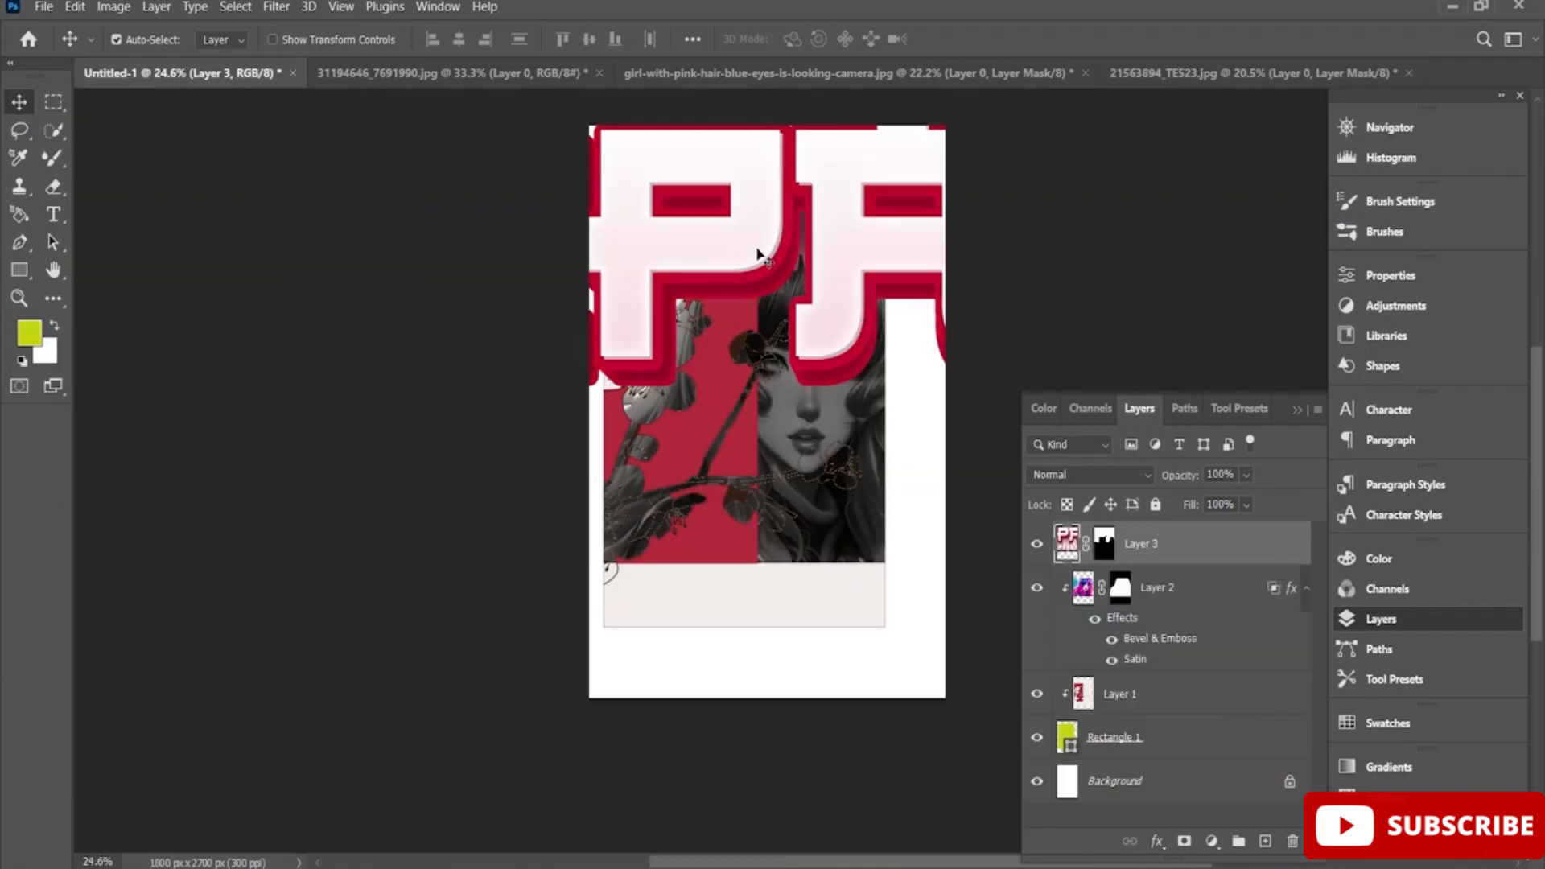
Scale the JAPAN lettering down to about 34.76% and place it across the upper part of the design
scroll(758, 256, down, 4)
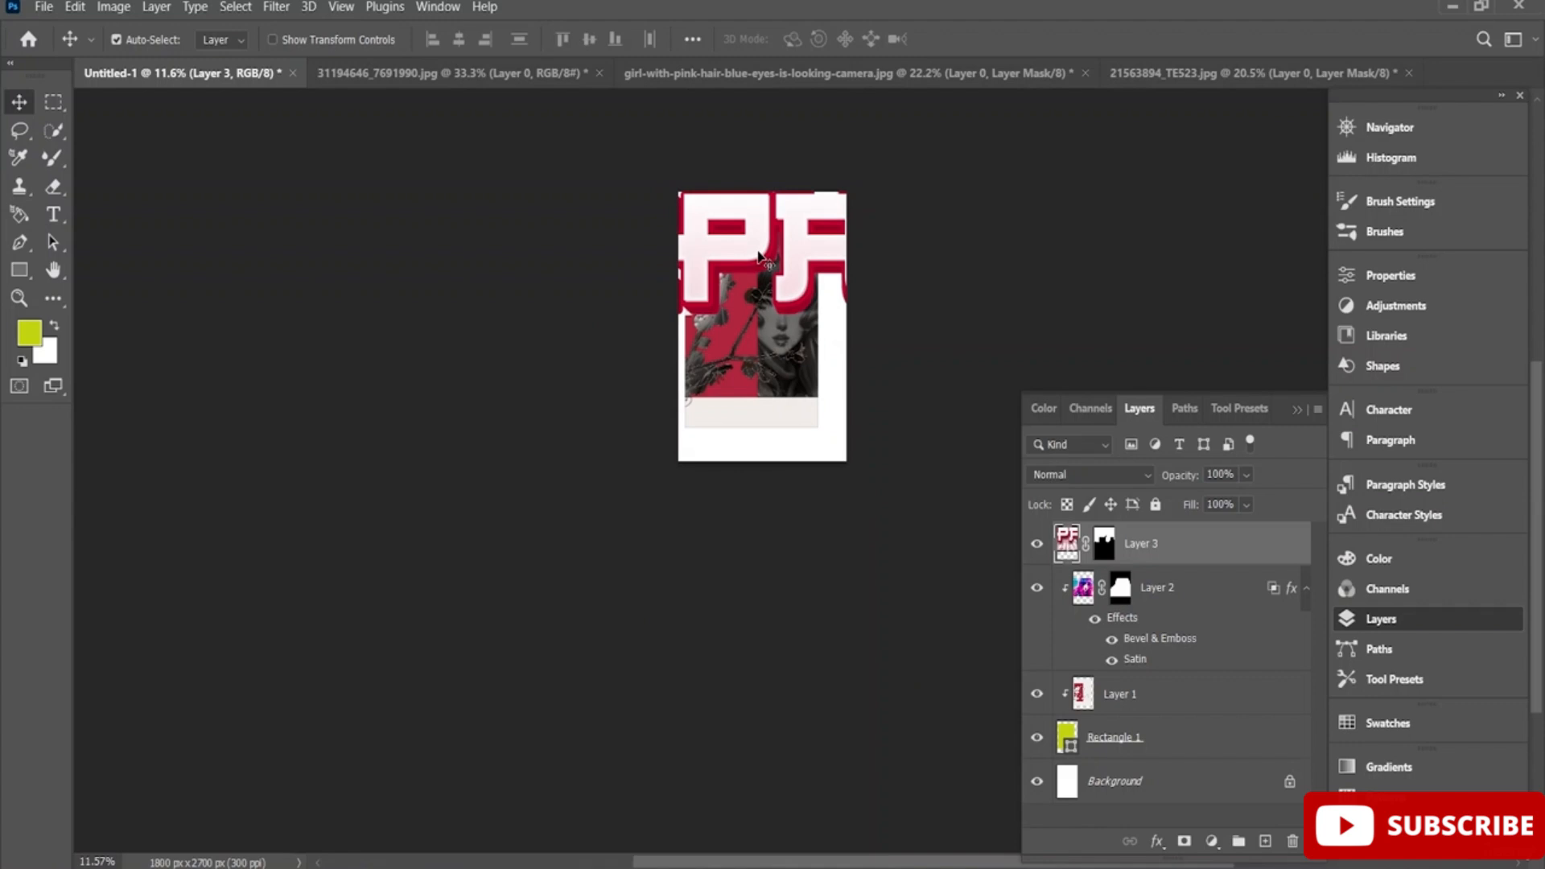
key(ctrl+t)
drag(467, 92, 848, 287)
drag(925, 365, 747, 264)
scroll(746, 234, up, 3)
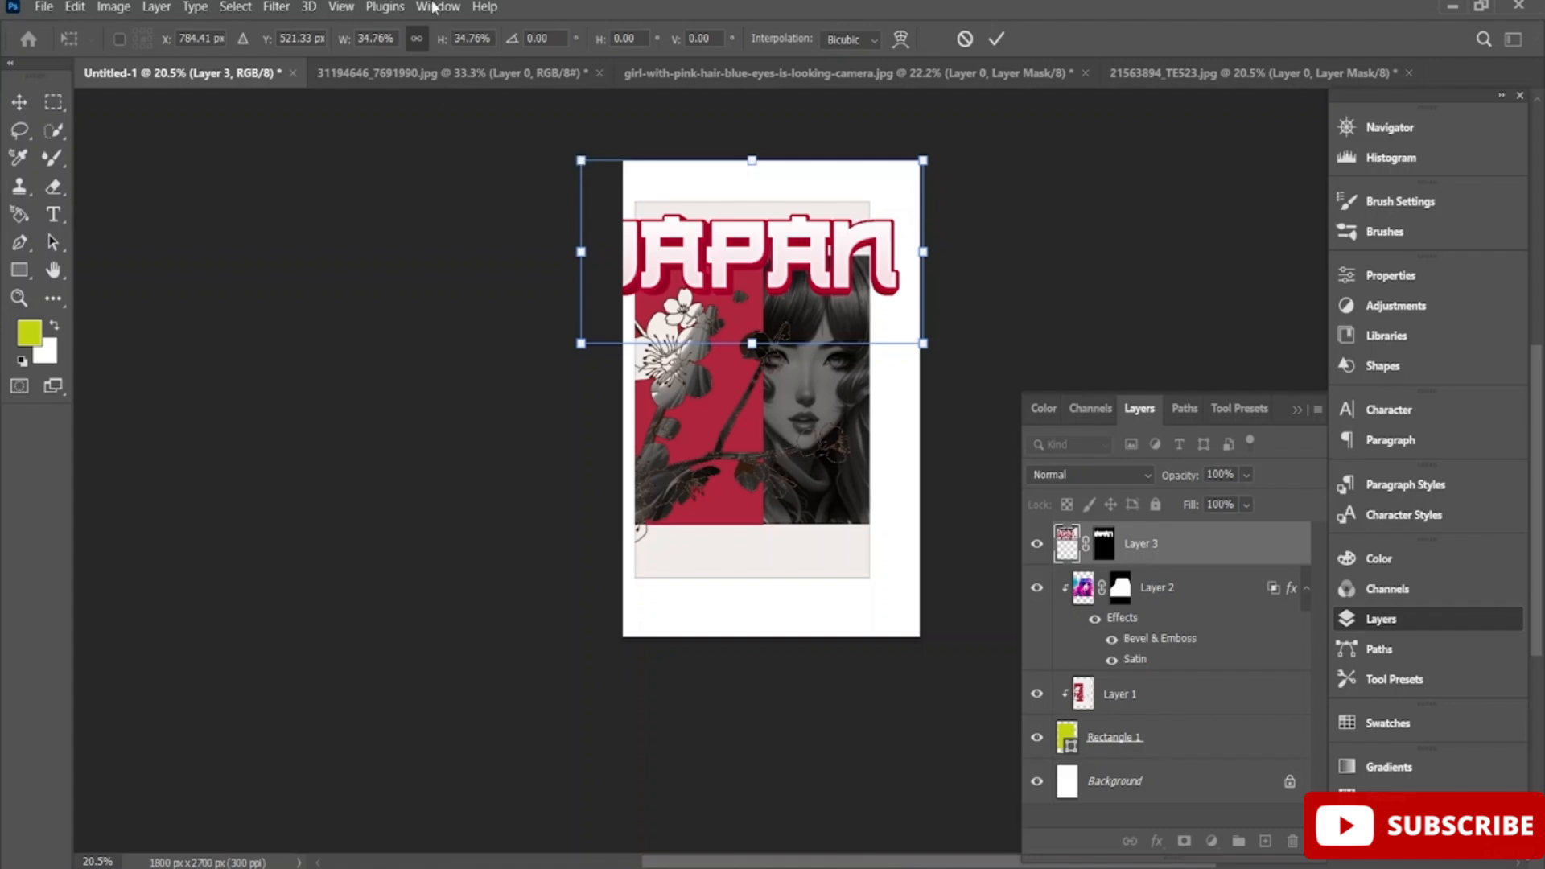
Reduce the lettering's scaling to about 25.98%, fit it within the rectangle's width at its upper edge, and apply the transform
drag(581, 160, 645, 195)
drag(733, 265, 699, 242)
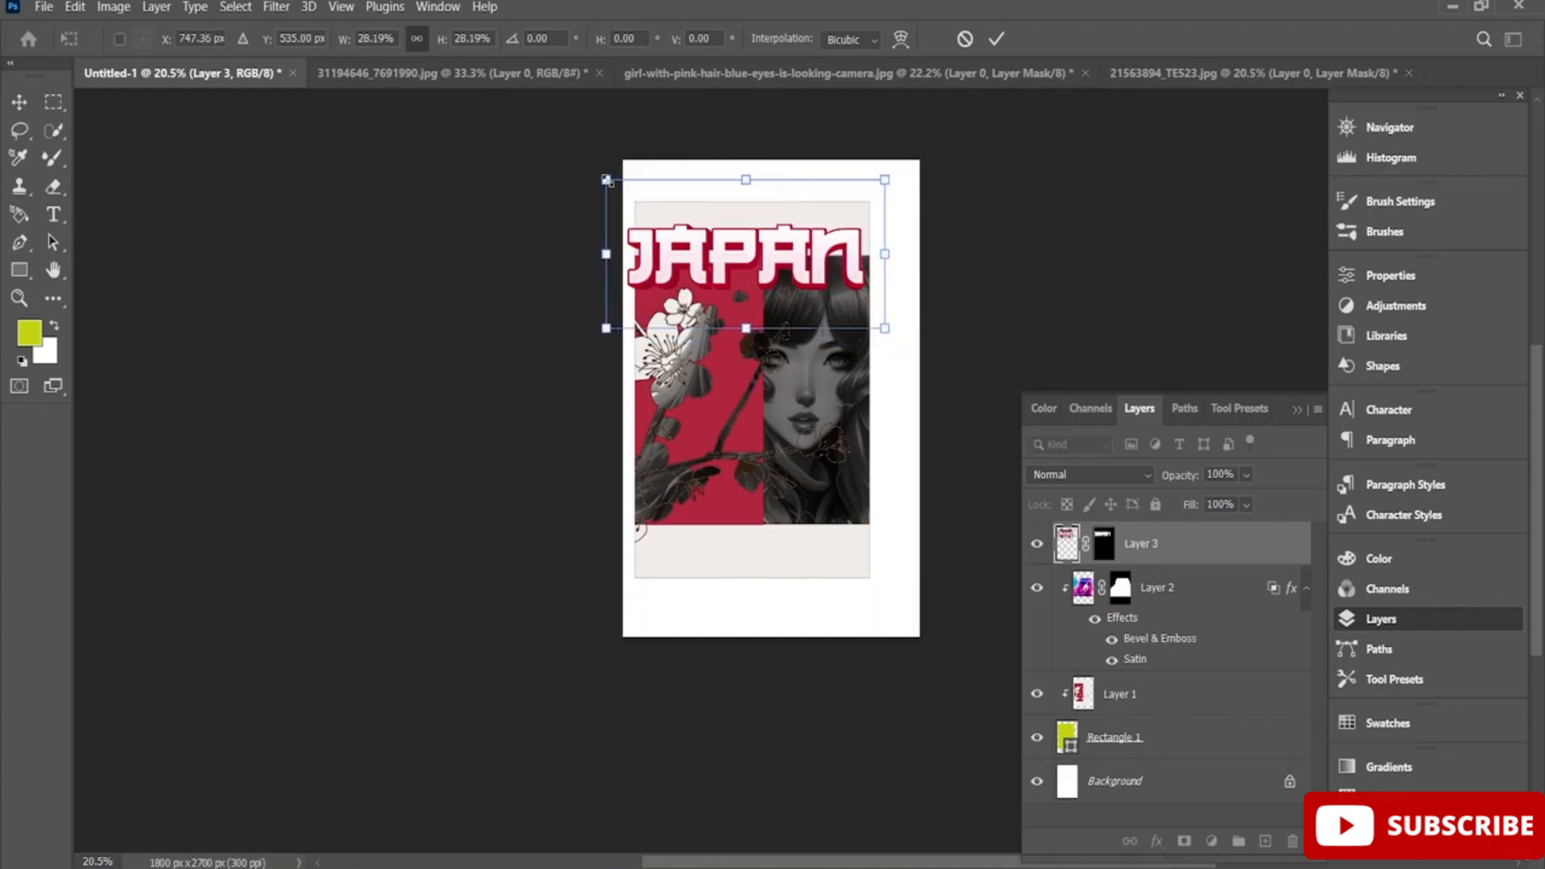
drag(606, 180, 630, 191)
drag(707, 253, 707, 235)
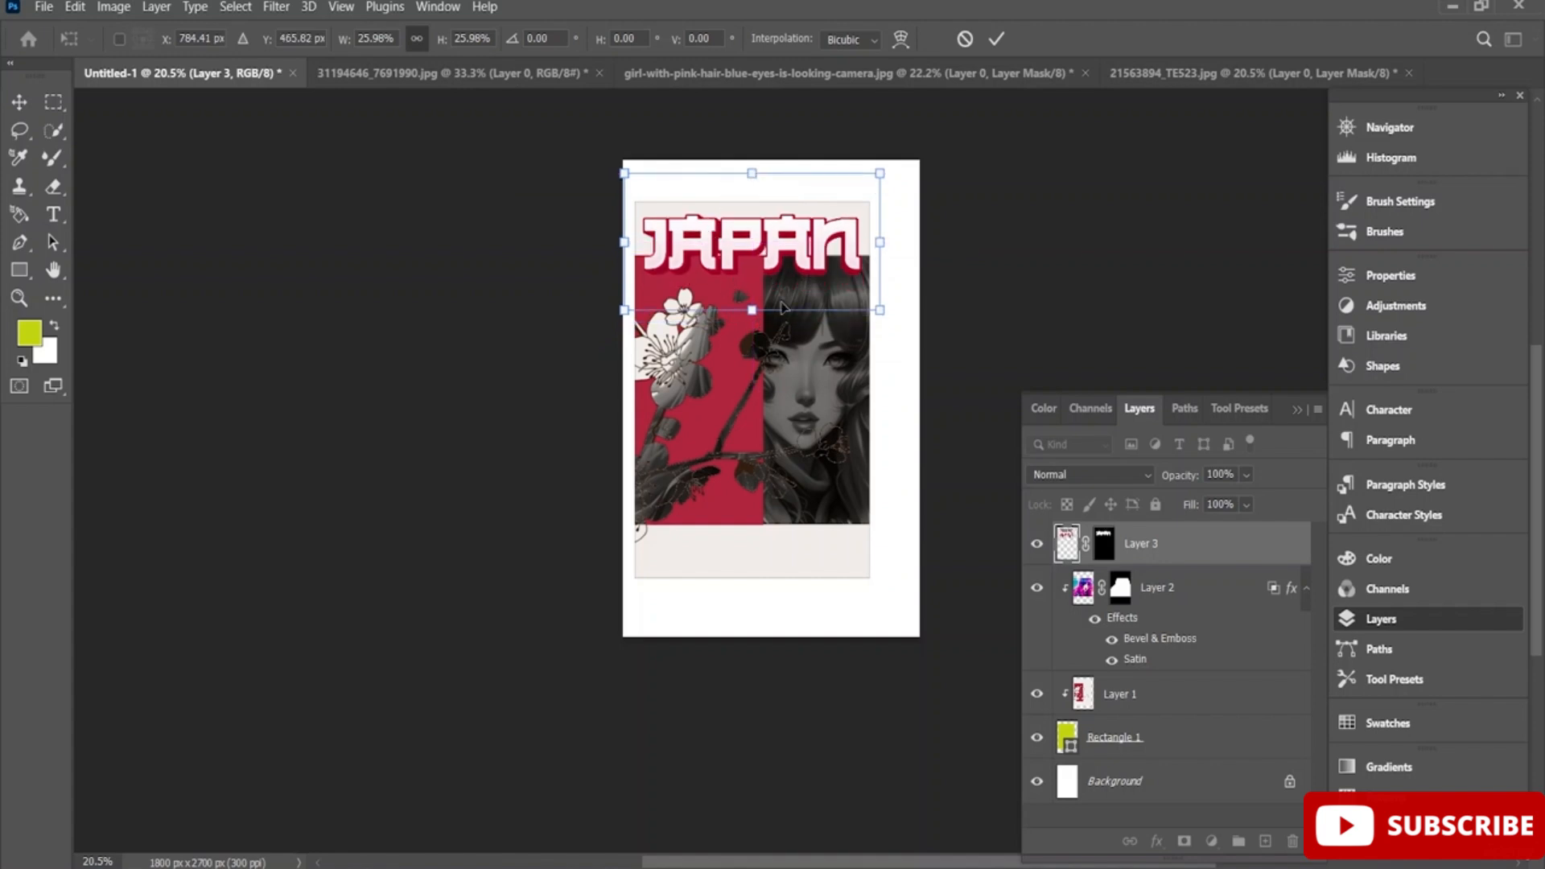
click(996, 39)
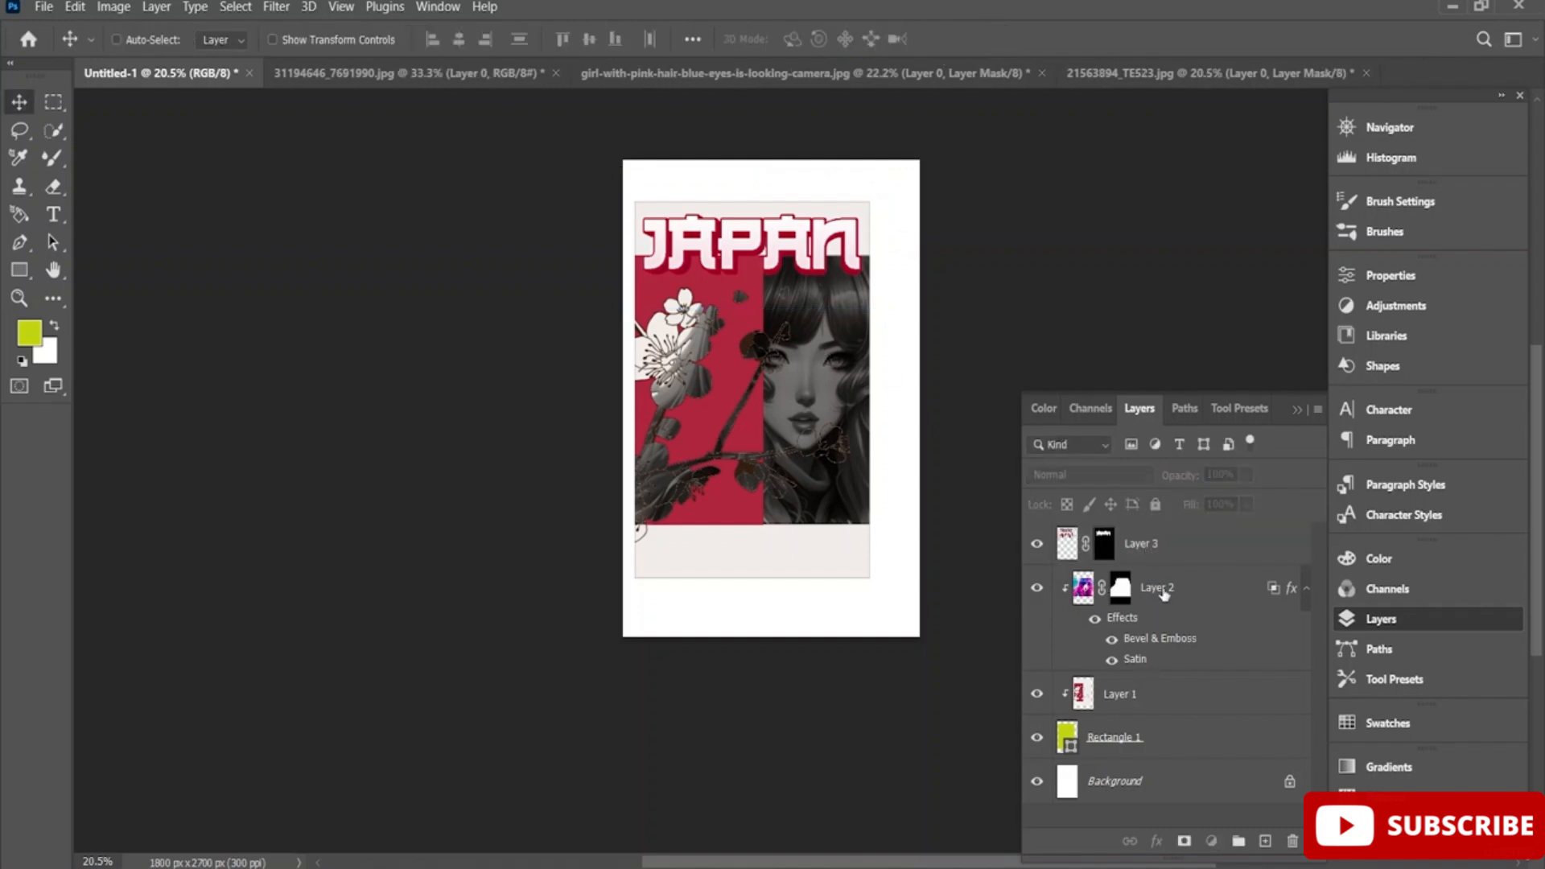
Rasterize the JAPAN lettering, blossom artwork and rectangle layers together
ctrl+click(1126, 693)
ctrl+click(1142, 755)
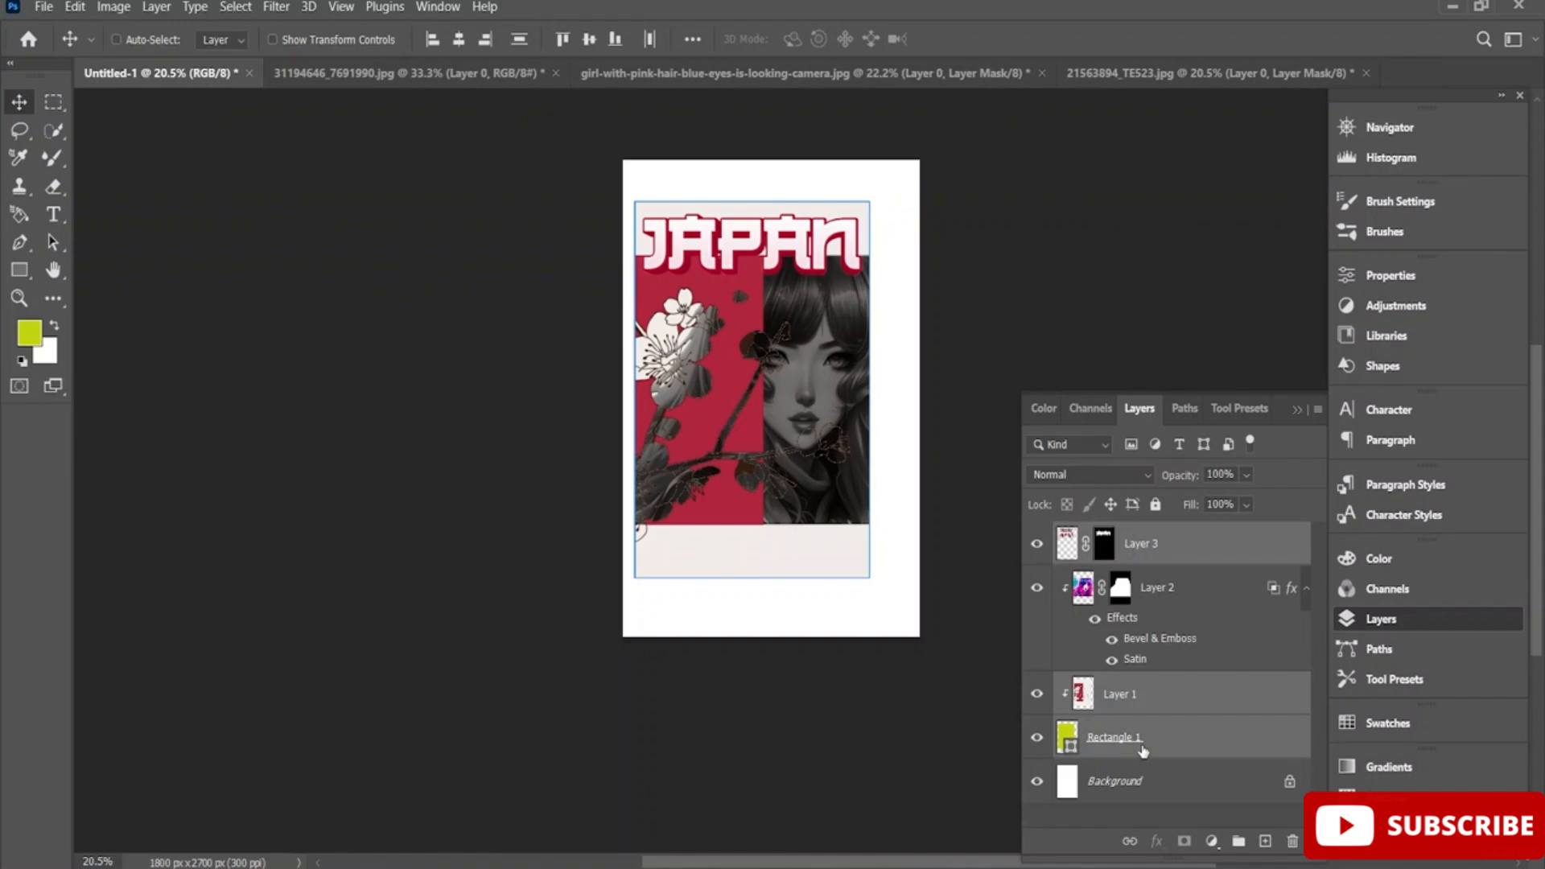
right_click(1157, 698)
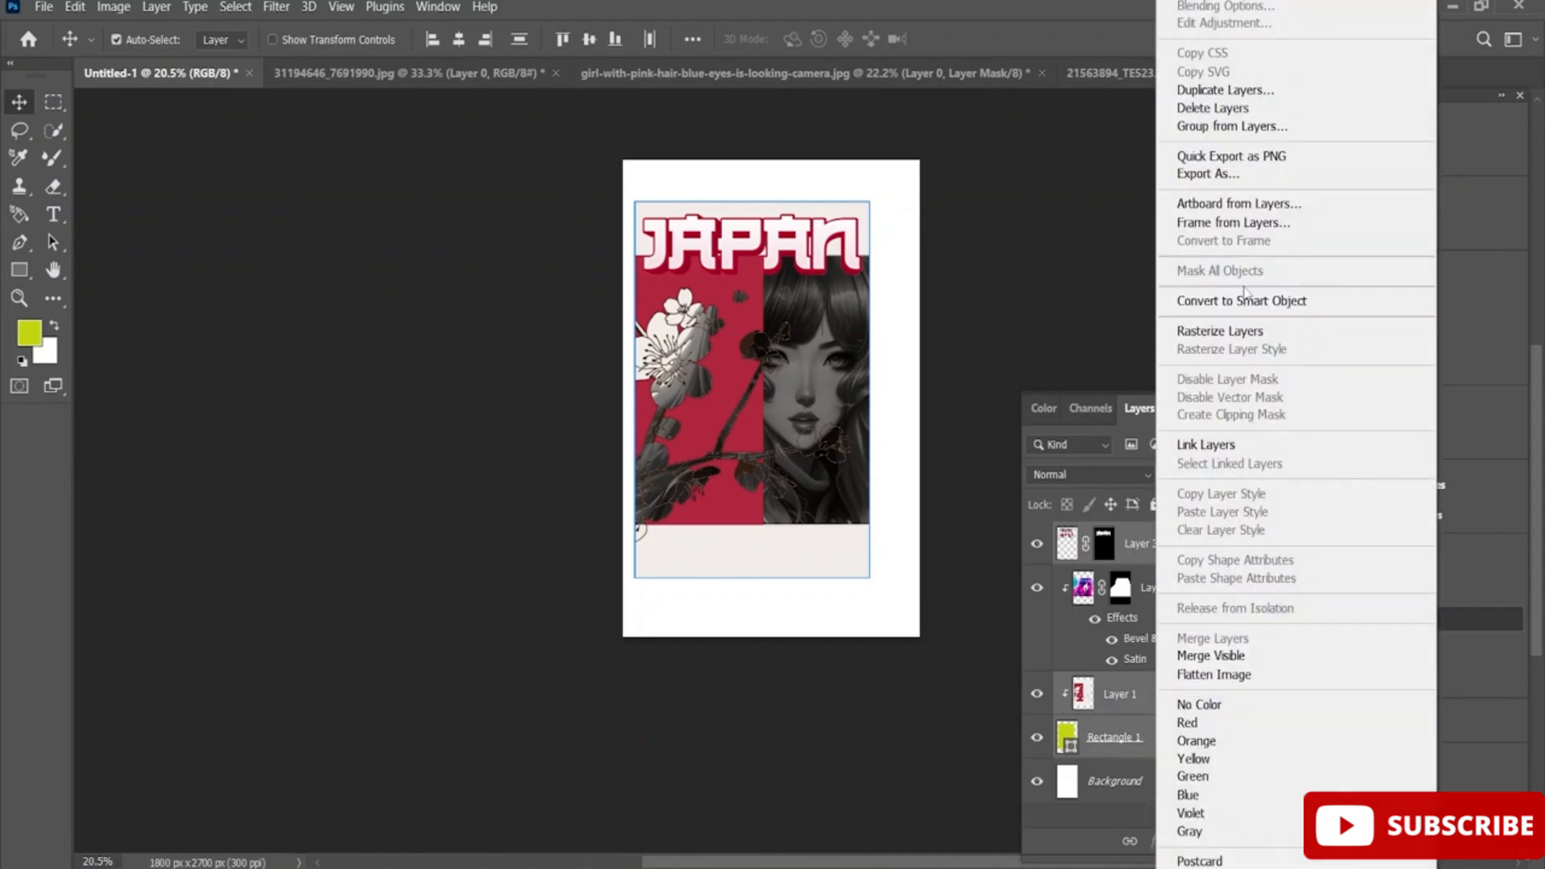
click(1220, 331)
Try to convert the lettering, blossom and rectangle layers into a smart object without the girl's layer, and undo it
right_click(1171, 546)
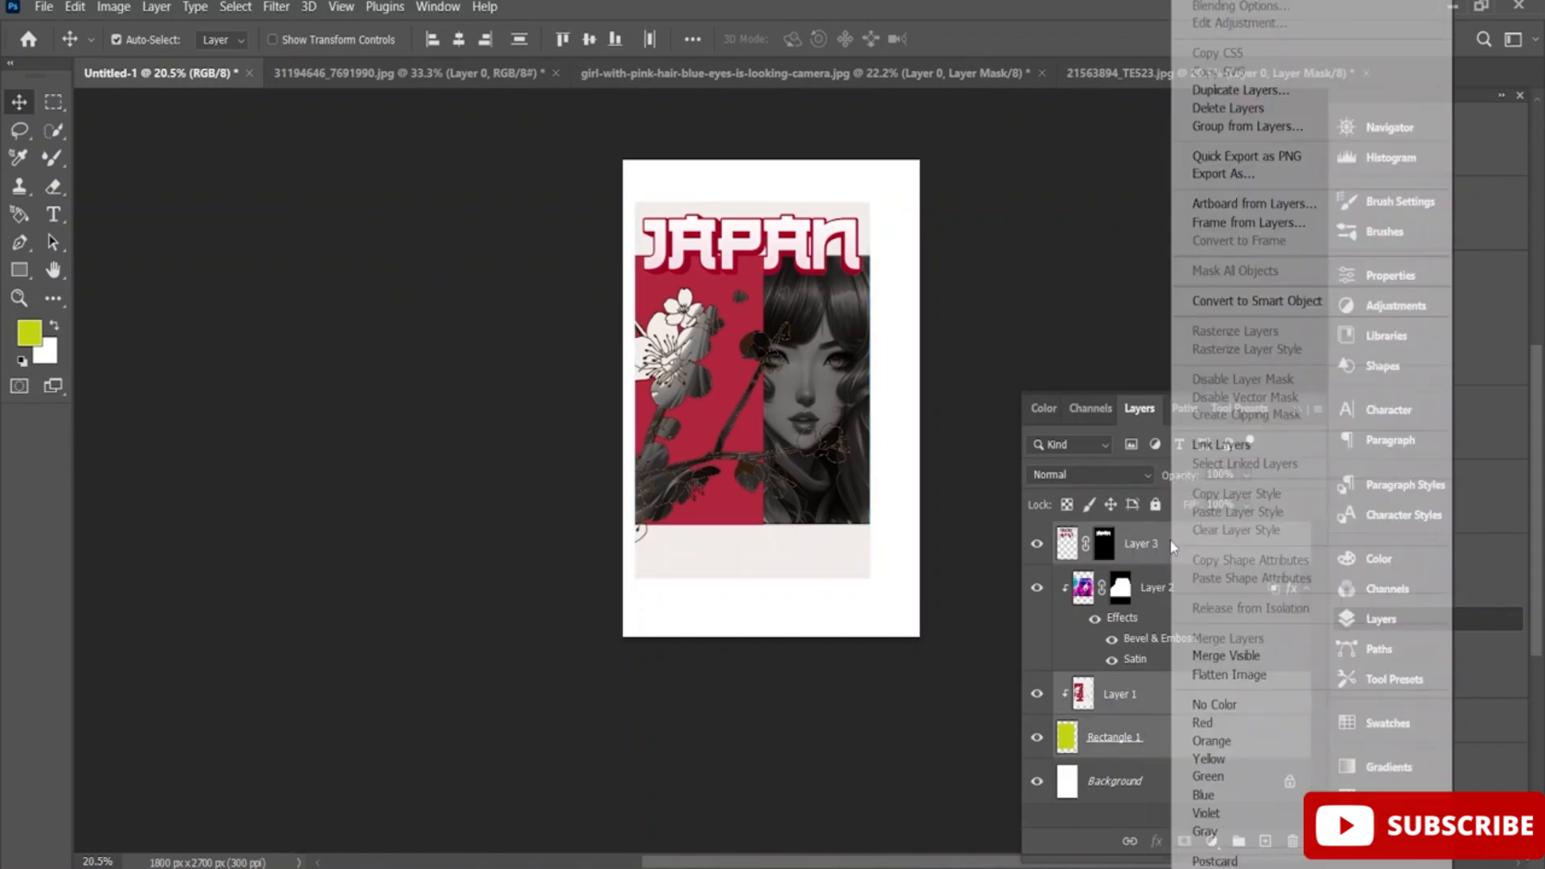
click(1223, 300)
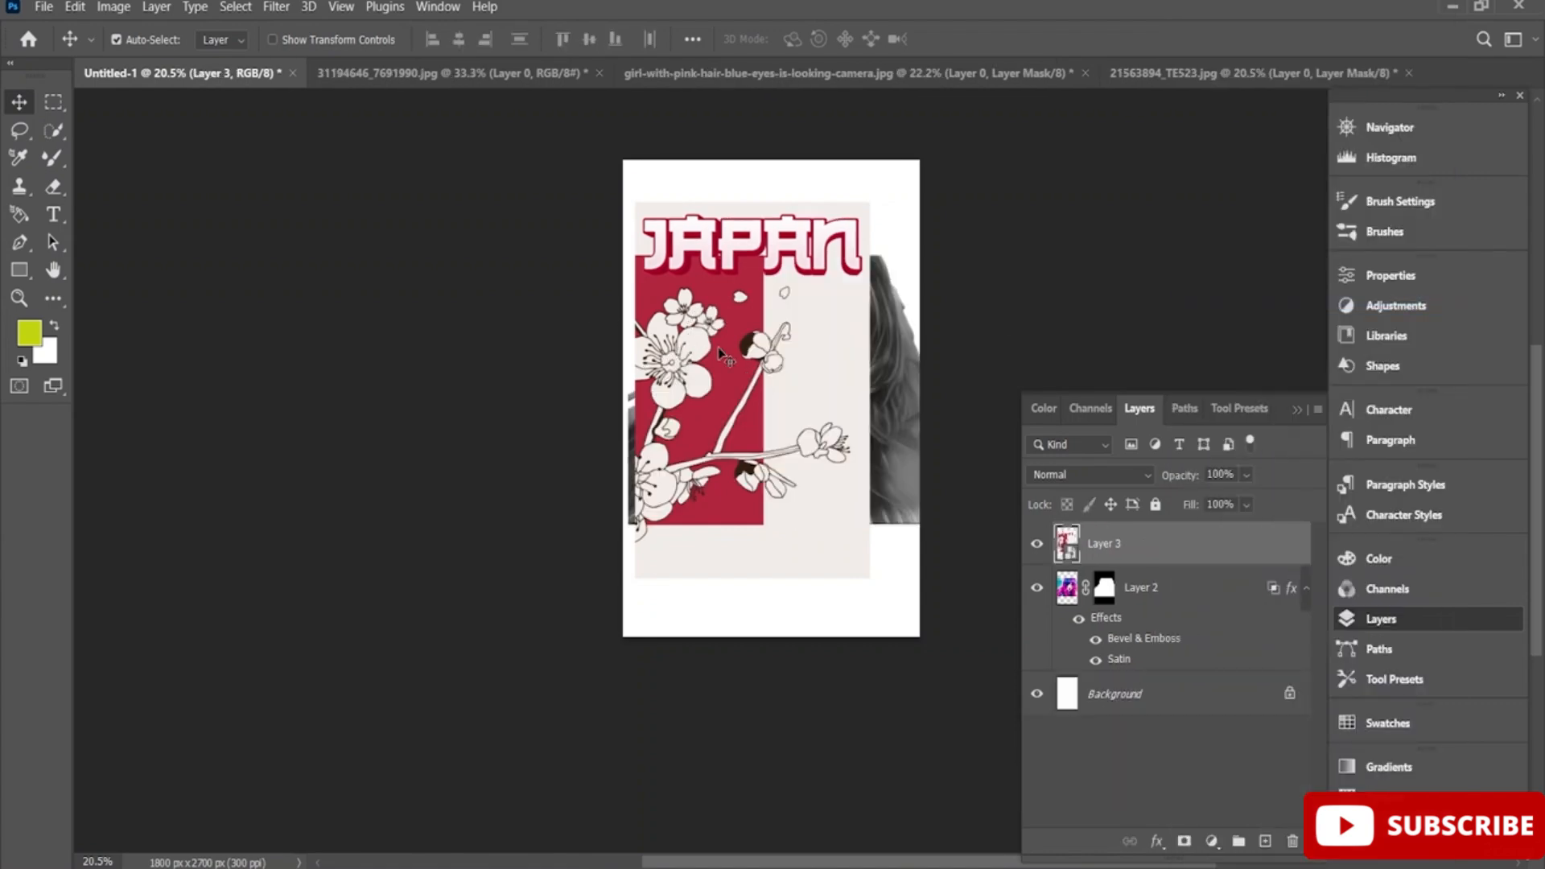
key(ctrl+z)
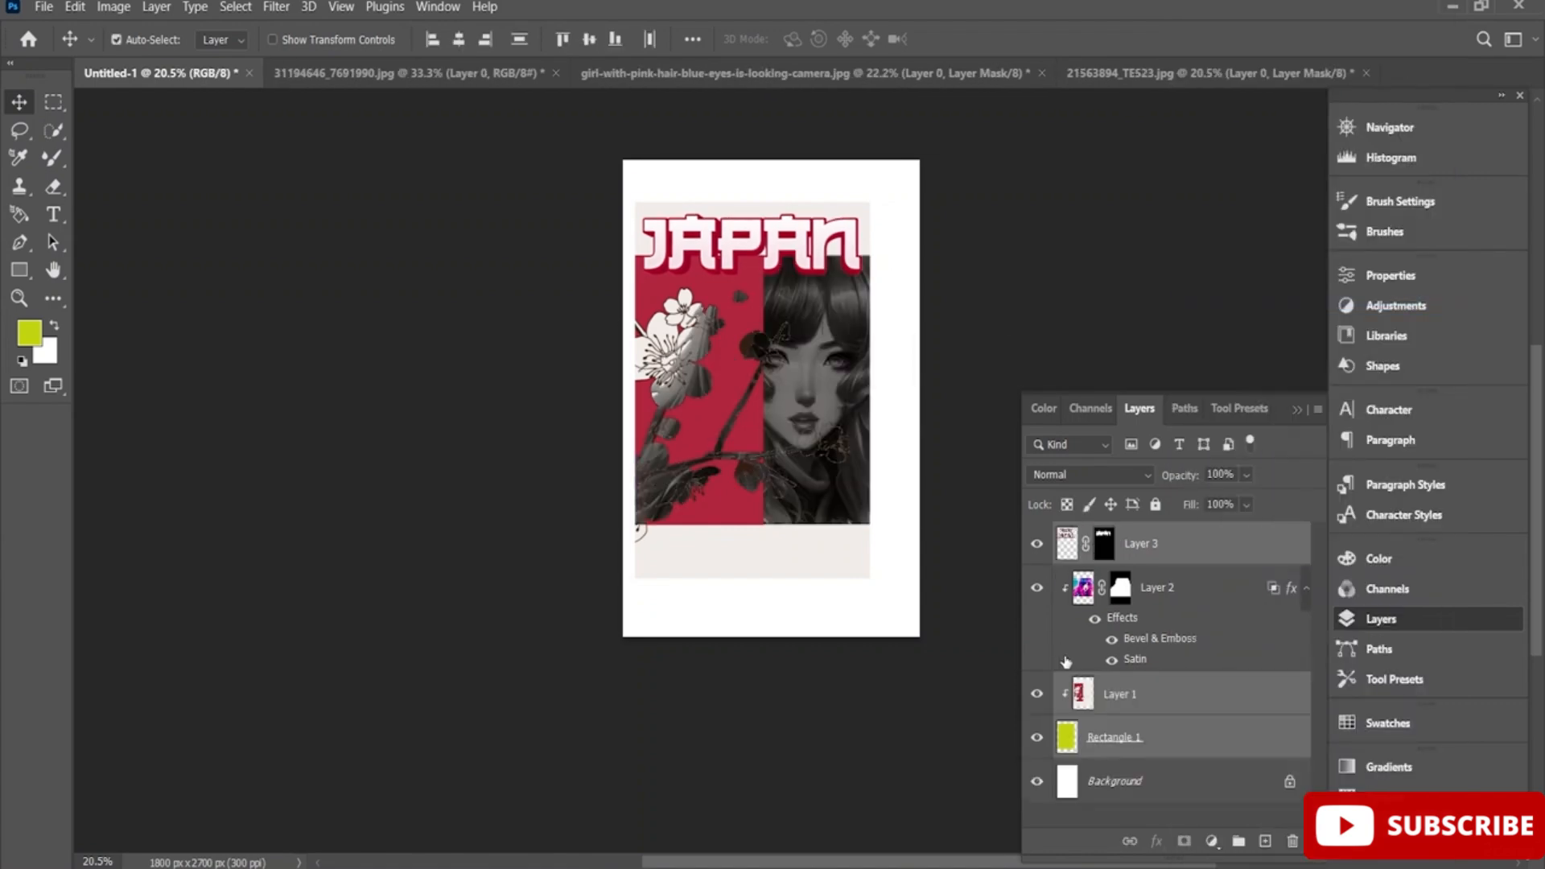
Convert all artwork layers, including the girl's, into one smart object and centre it horizontally on the white page
right_click(1171, 592)
click(1301, 300)
key(ctrl+z)
right_click(1185, 550)
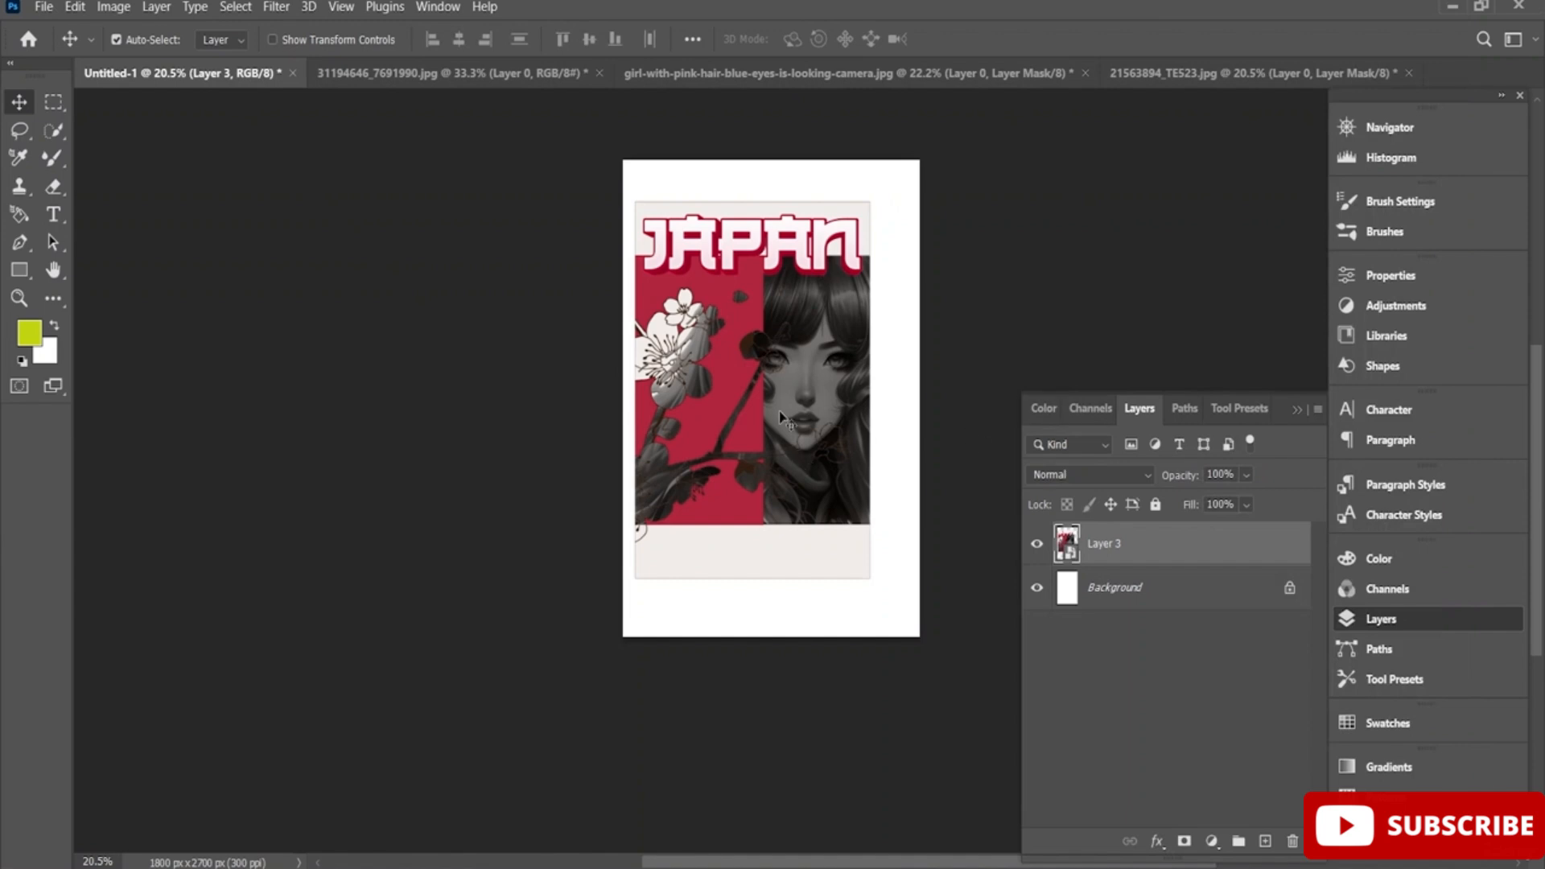
drag(781, 417, 789, 396)
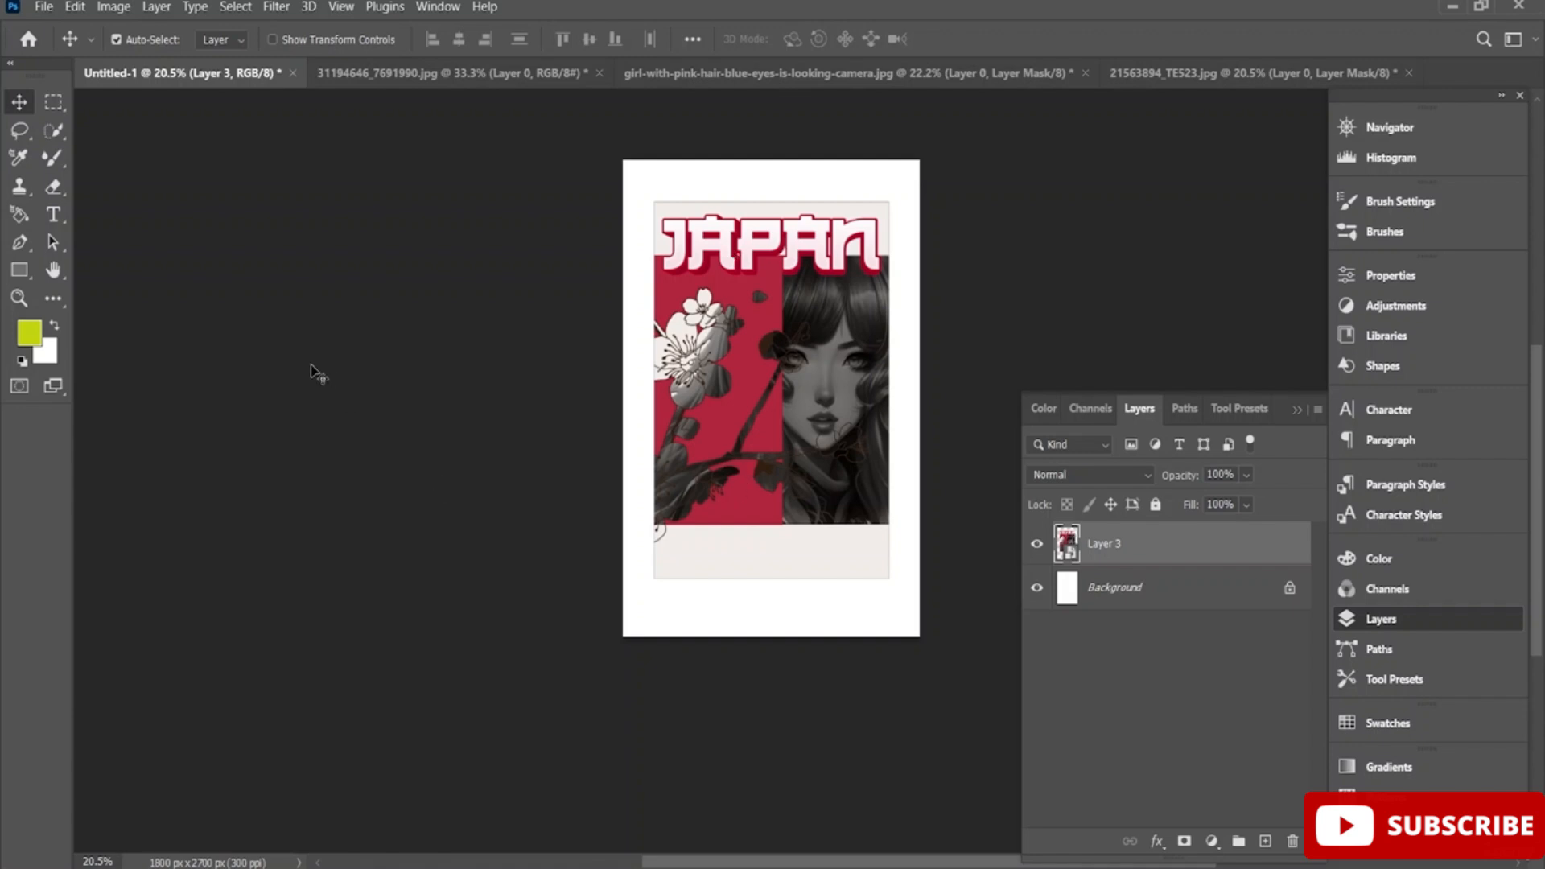
click(44, 8)
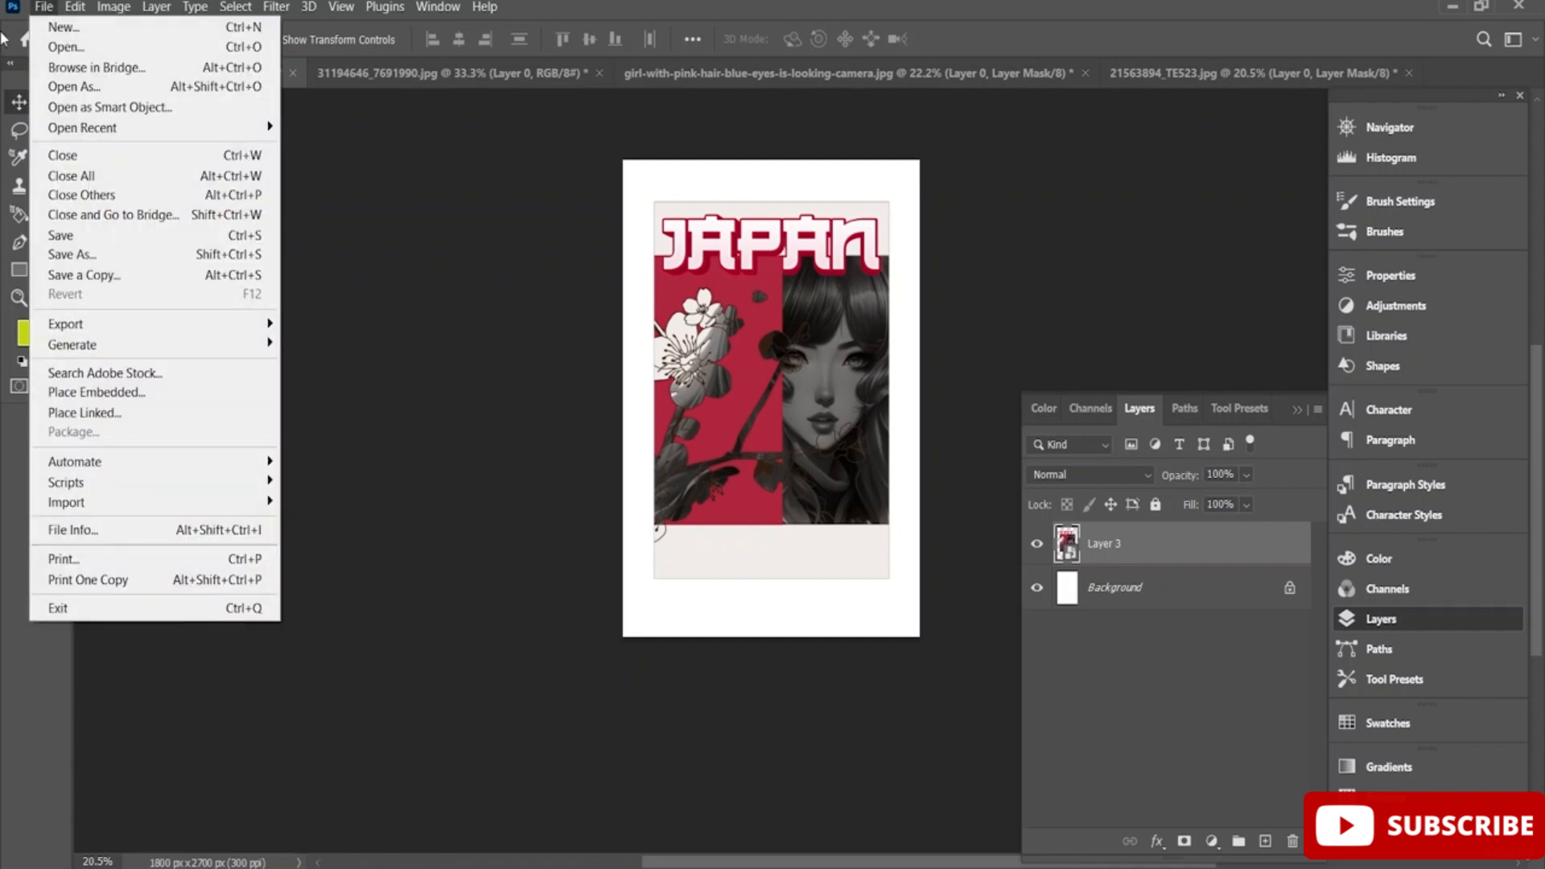
click(113, 392)
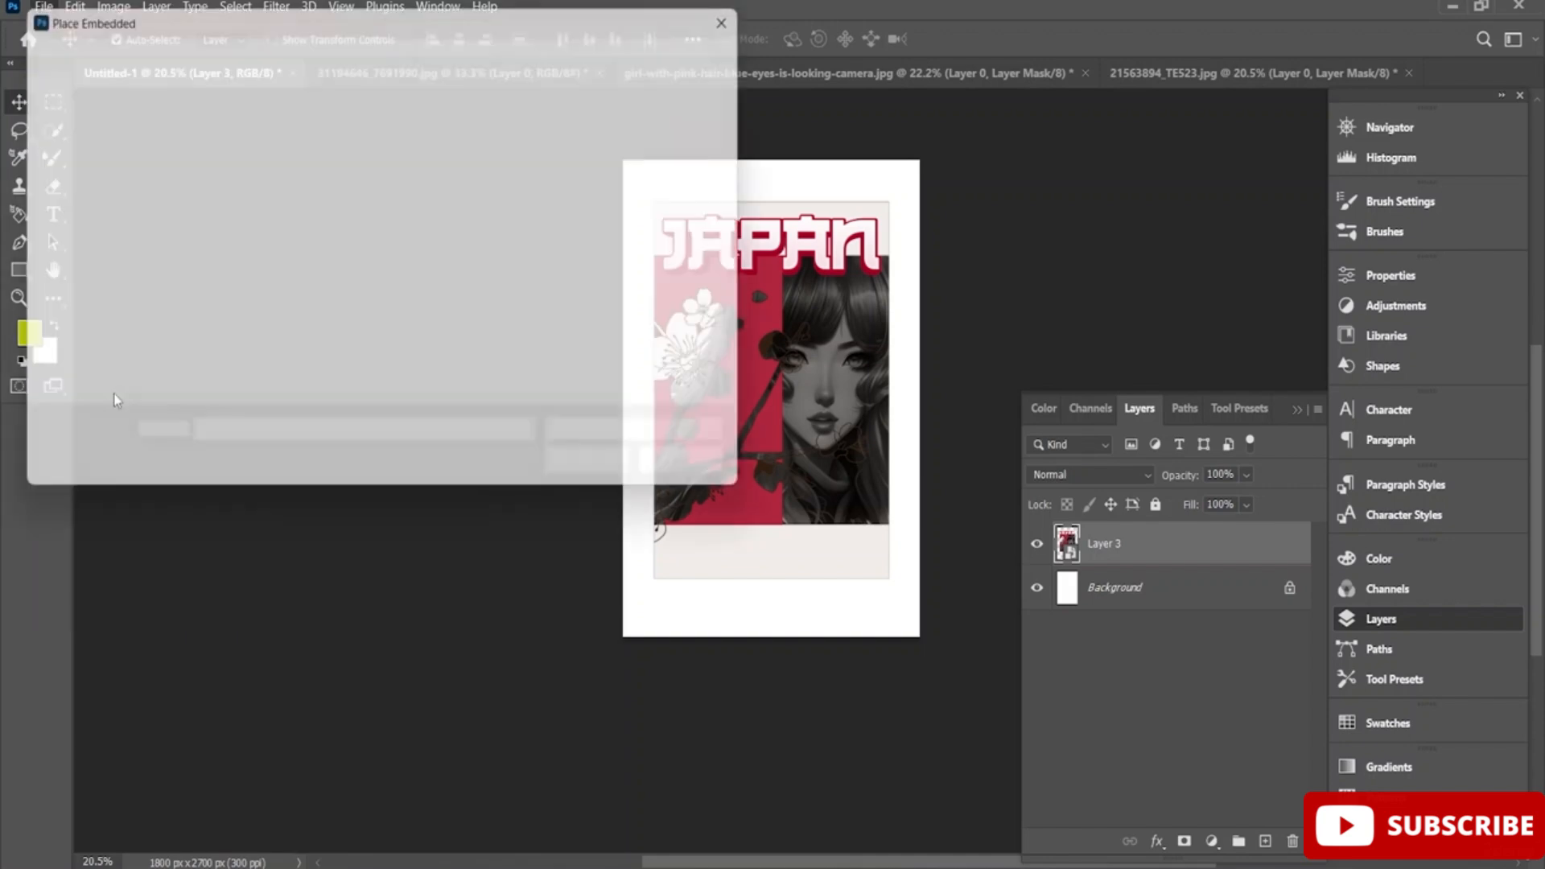
scroll(296, 318, down, 5)
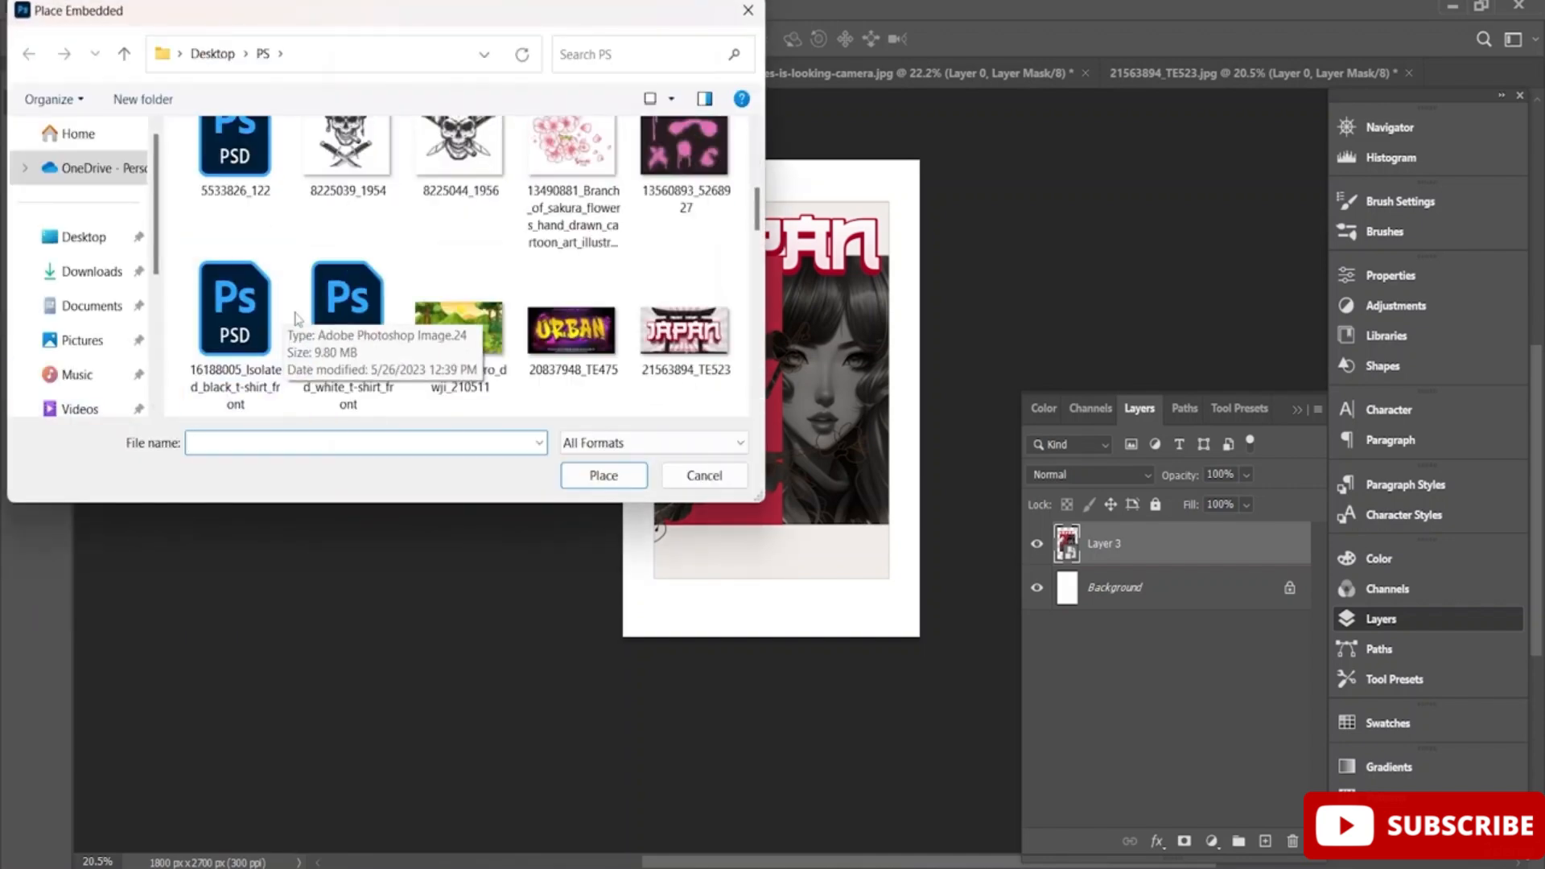
scroll(296, 318, down, 3)
scroll(308, 315, down, 10)
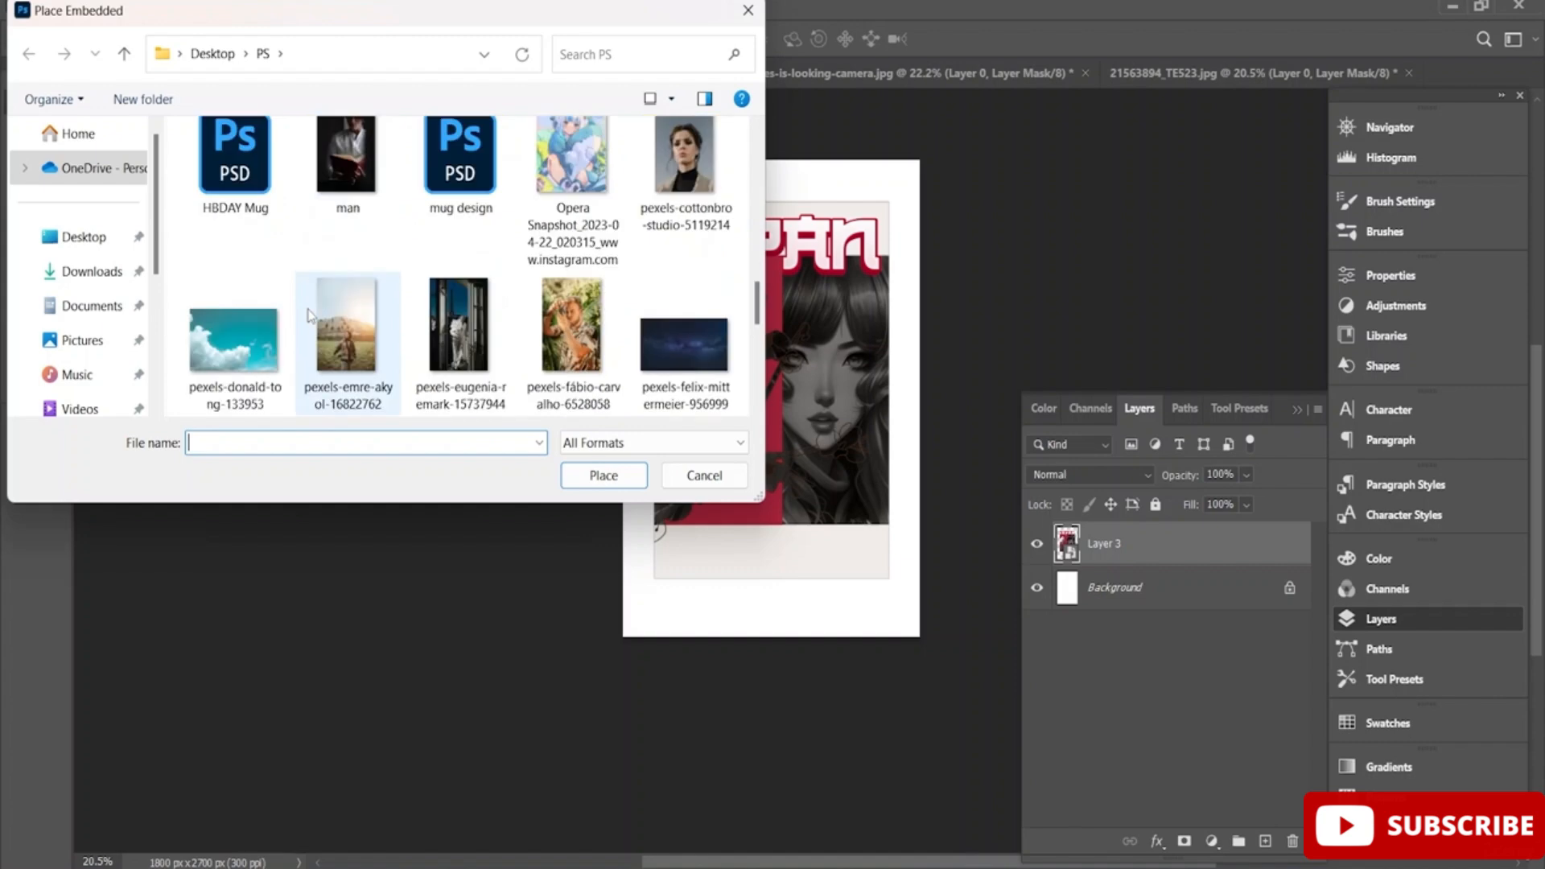
scroll(314, 314, up, 5)
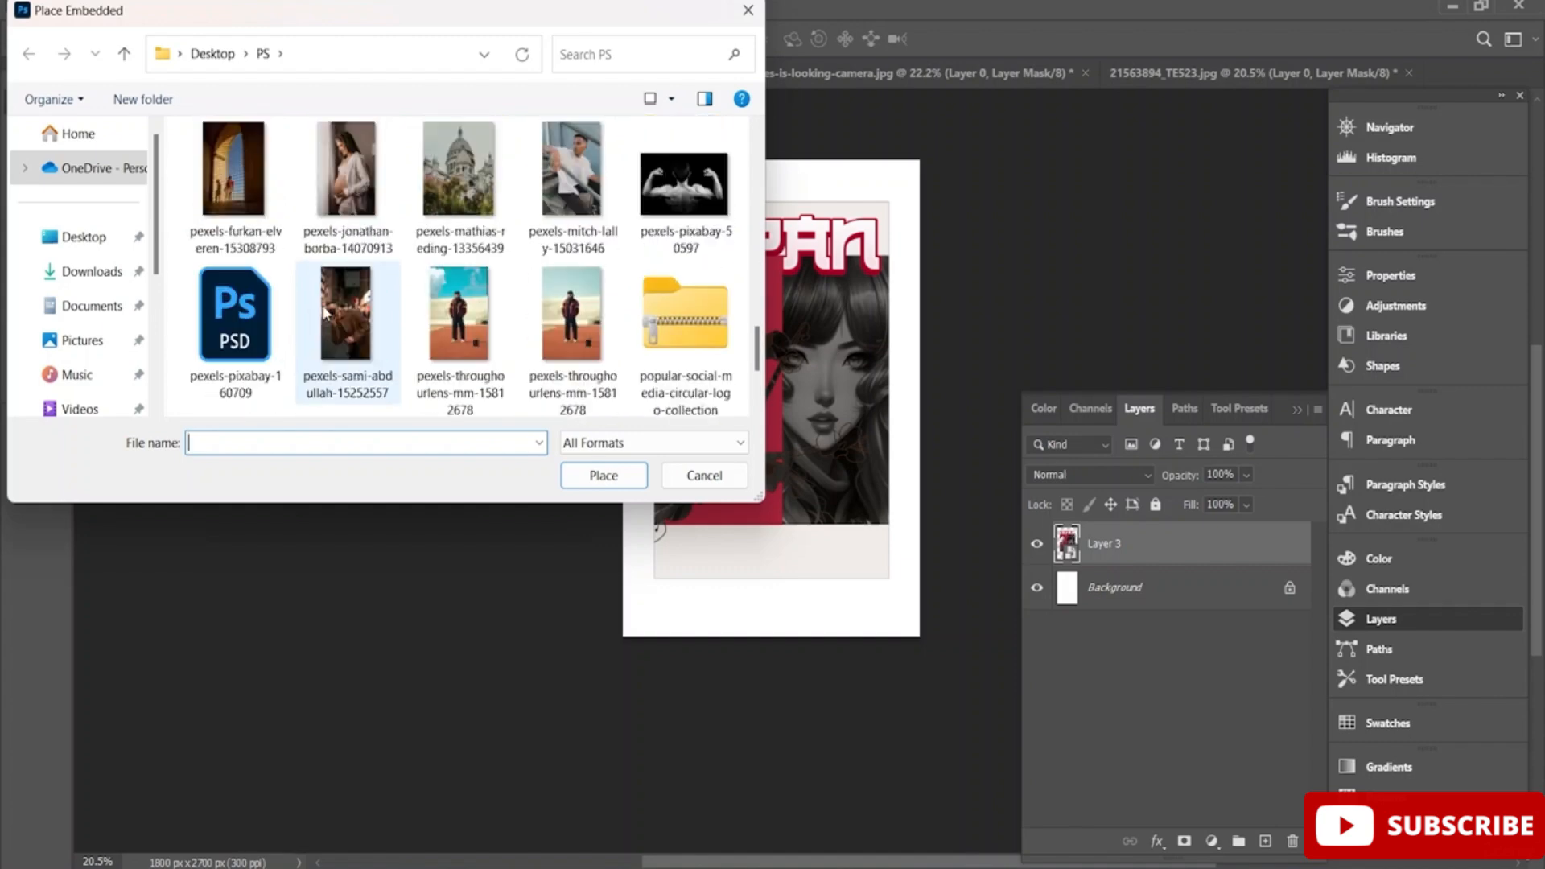
scroll(322, 307, up, 8)
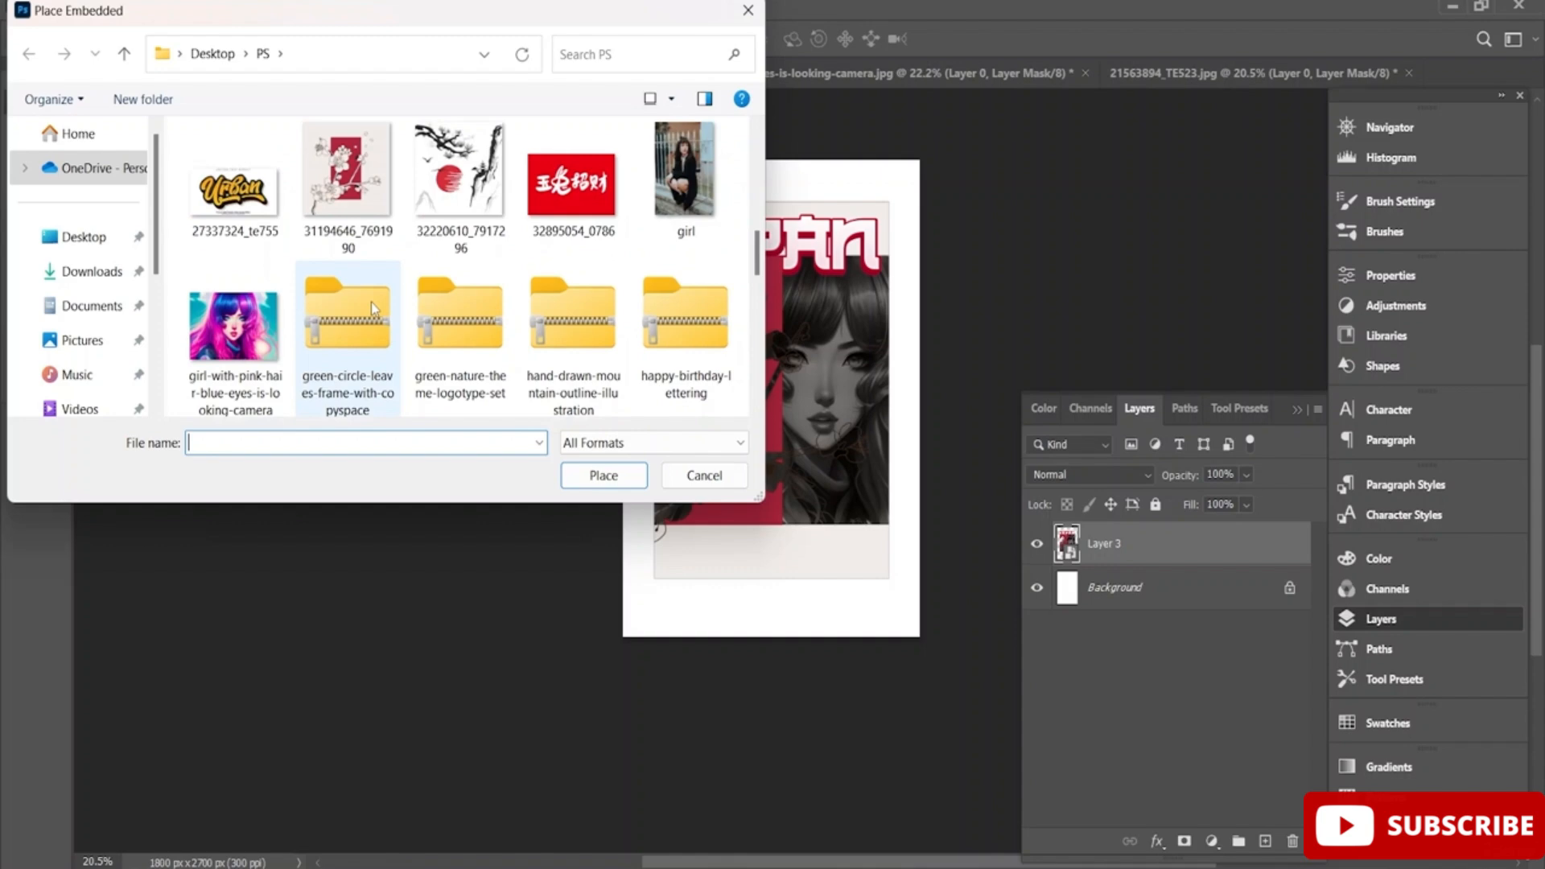
click(584, 196)
click(618, 477)
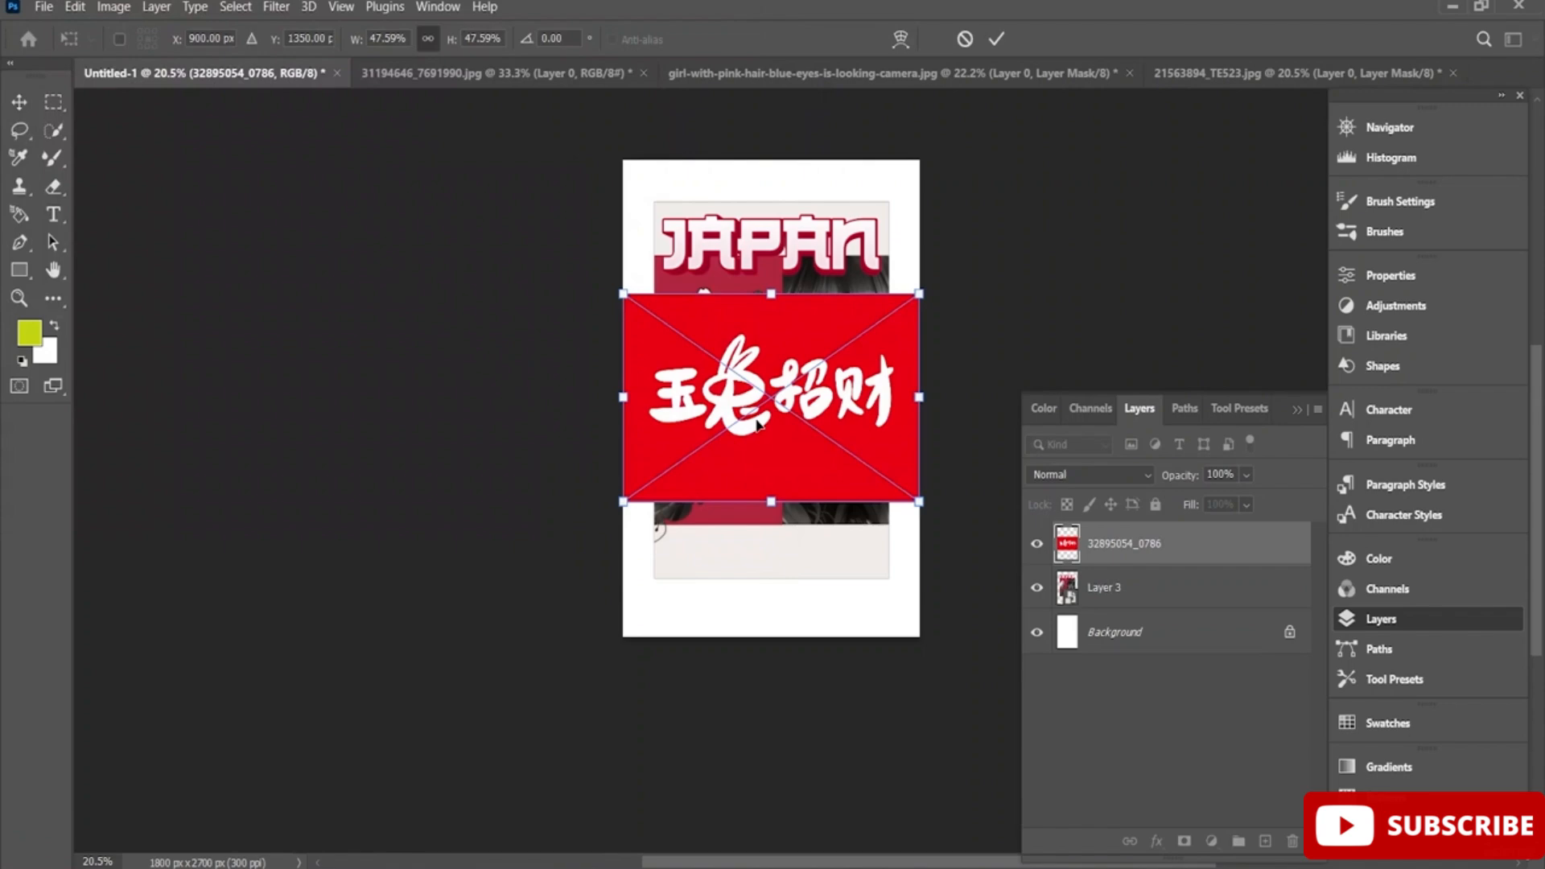
drag(762, 400, 829, 305)
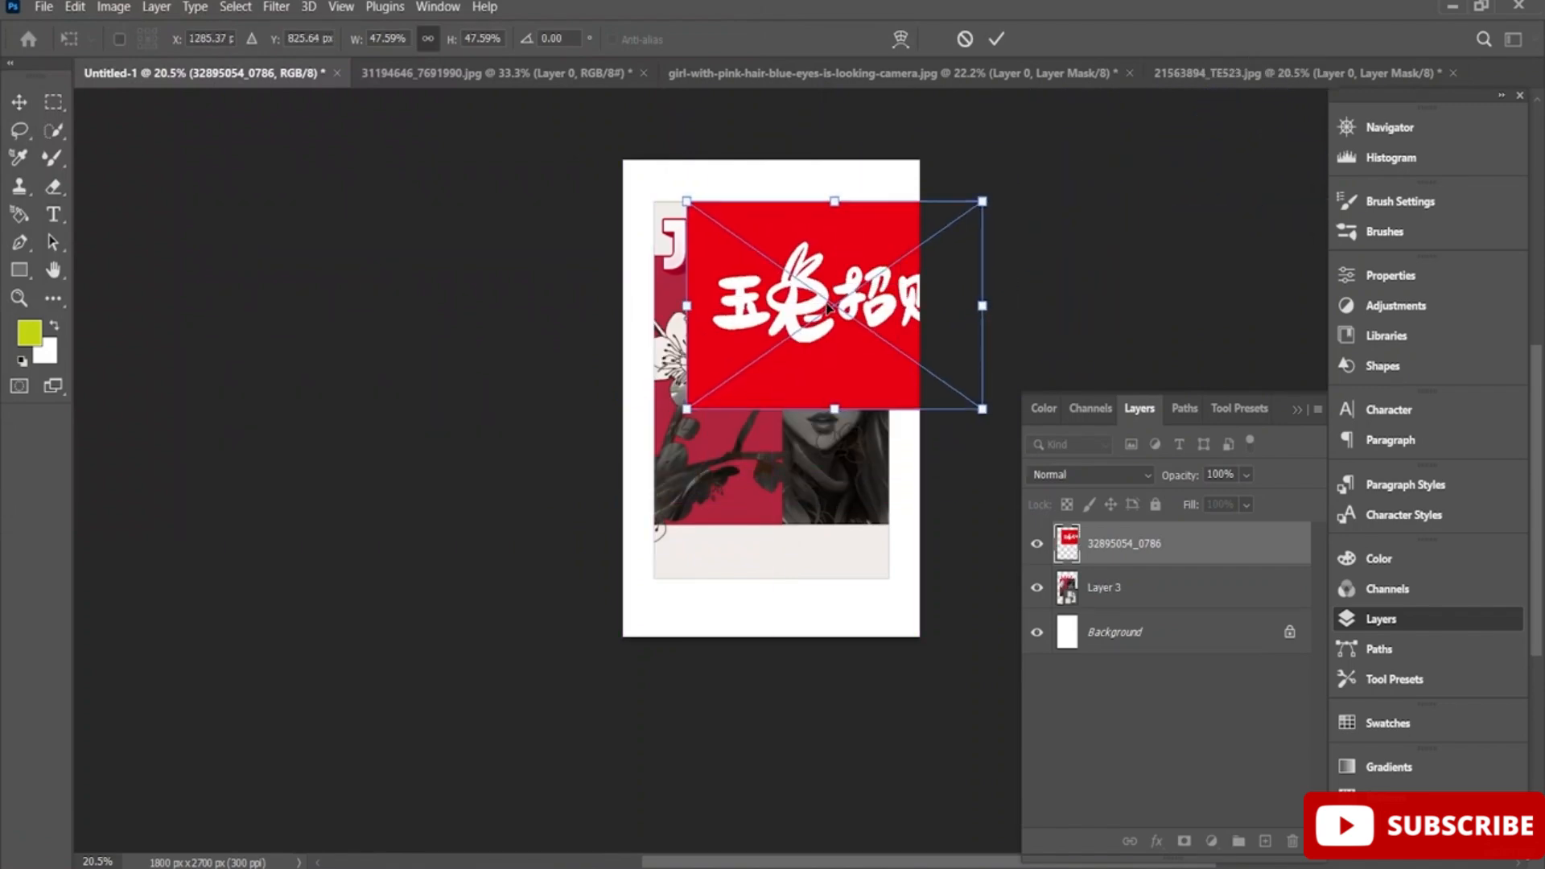
key(ctrl+z)
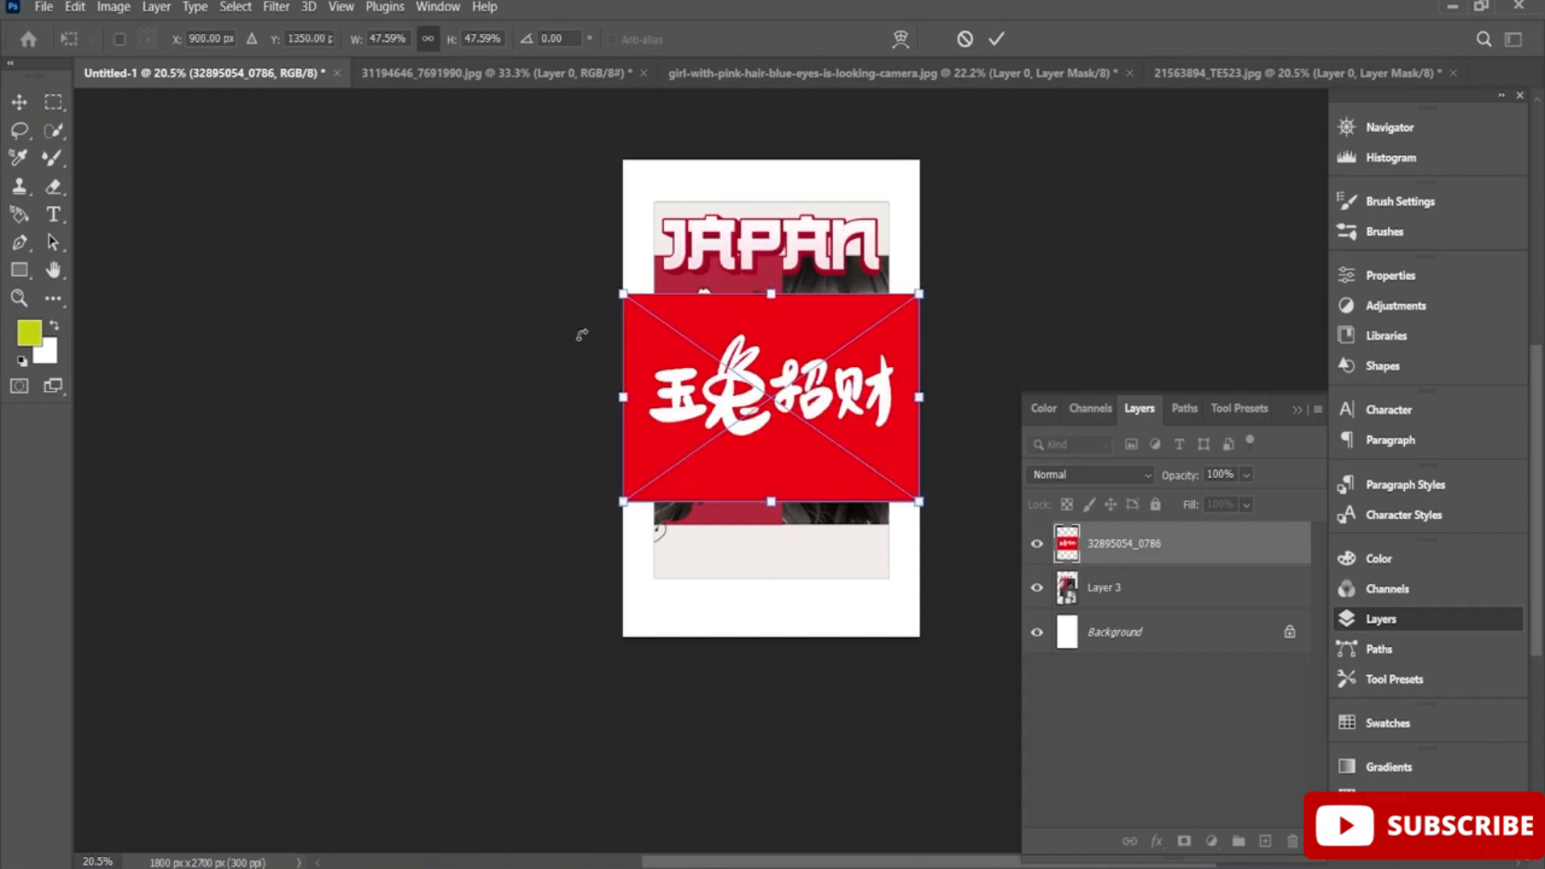
click(965, 39)
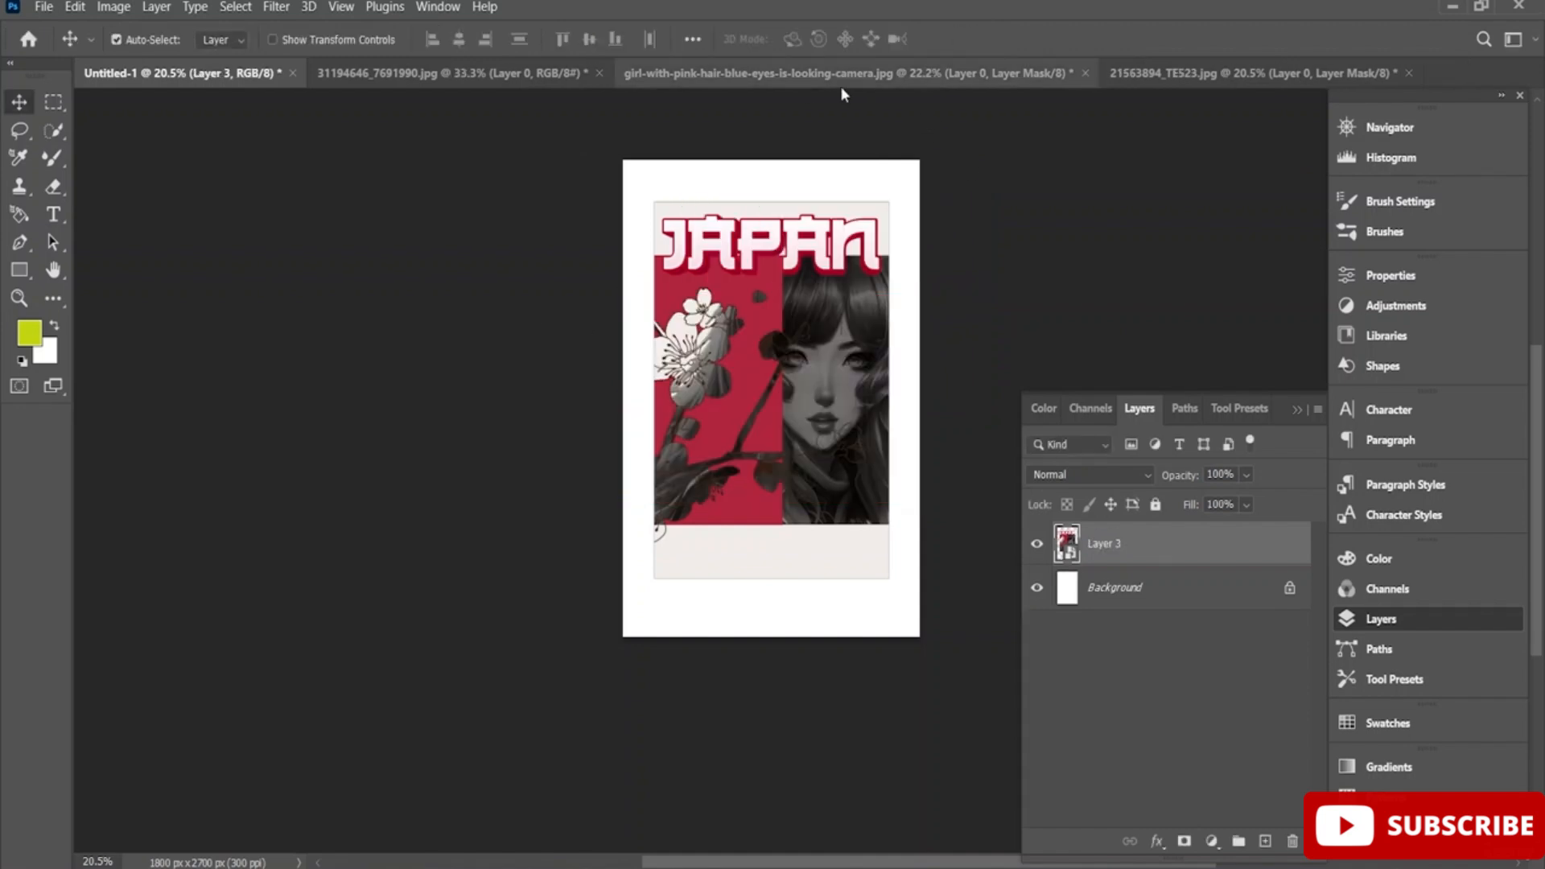
Open the image 32895054_0786 with white Chinese lettering on red from the PS folder on the desktop
click(43, 7)
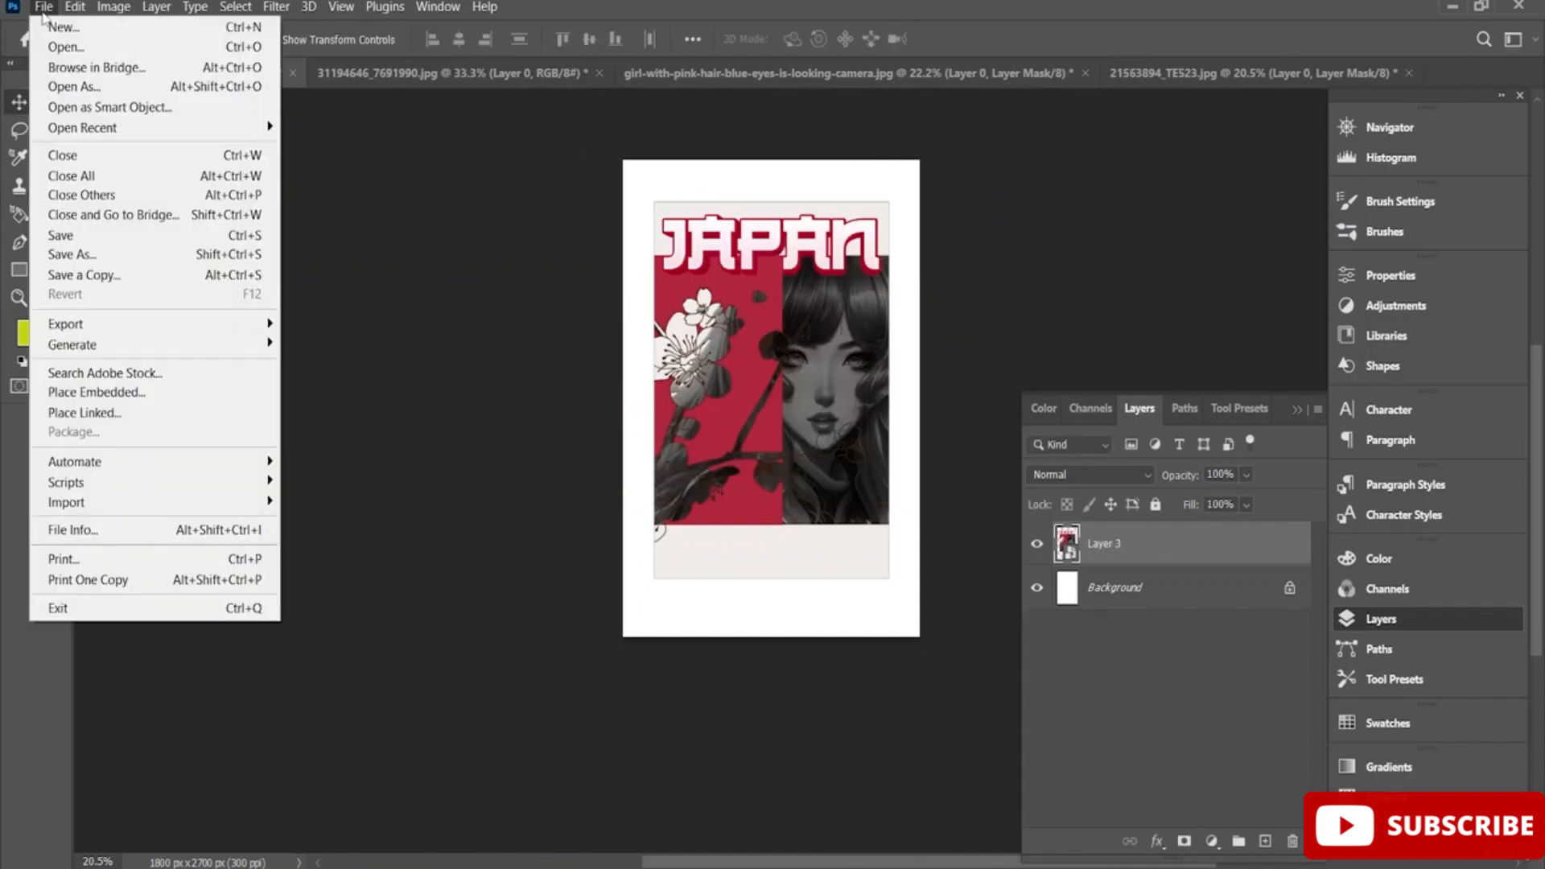
click(73, 44)
scroll(387, 322, down, 5)
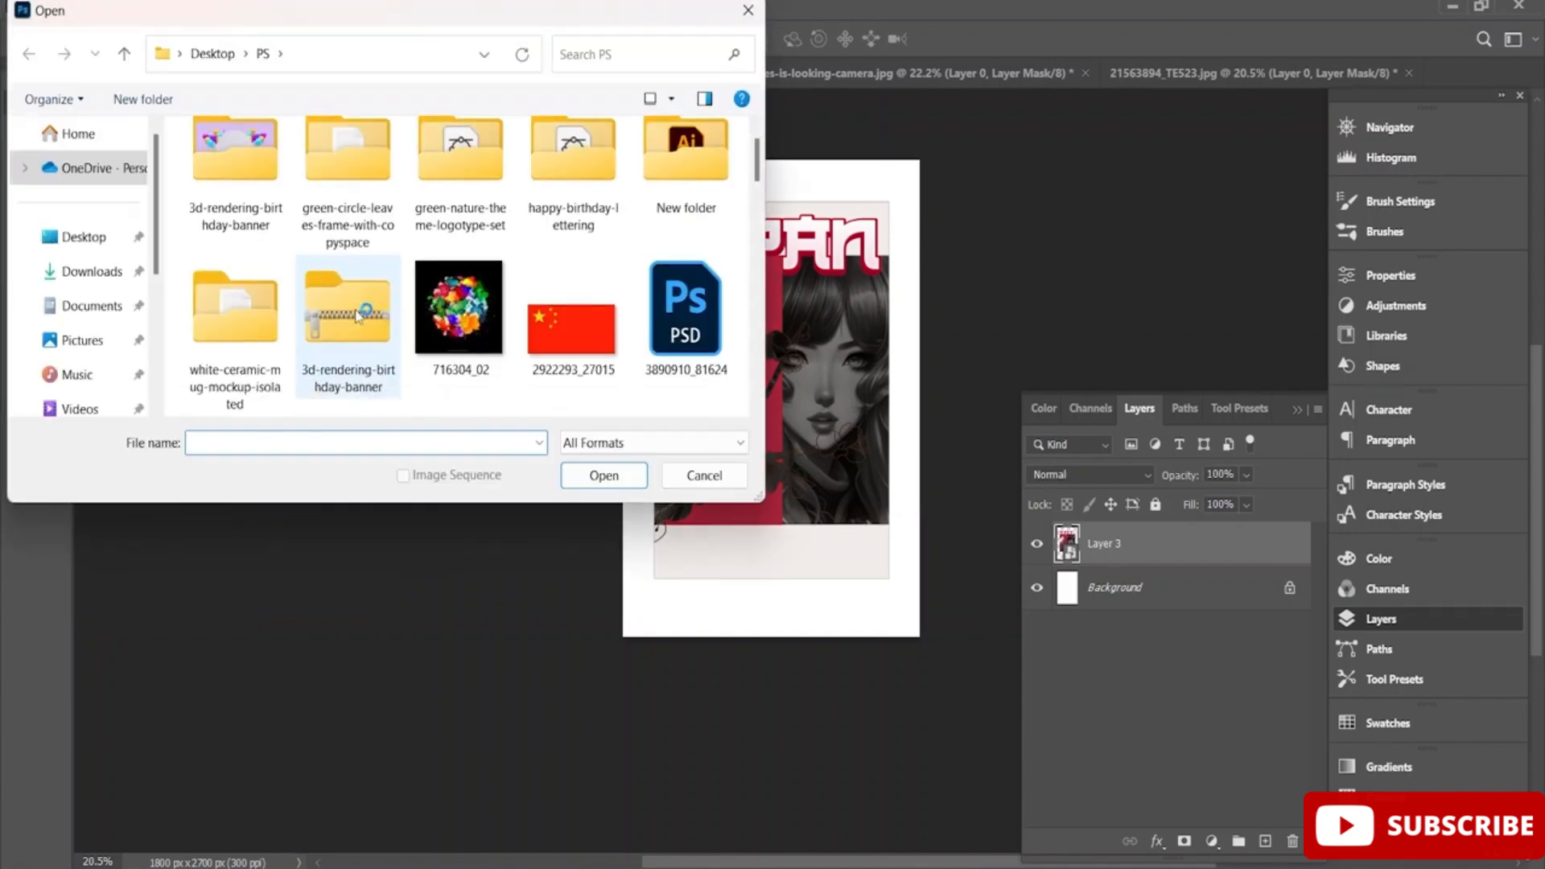
scroll(450, 305, down, 5)
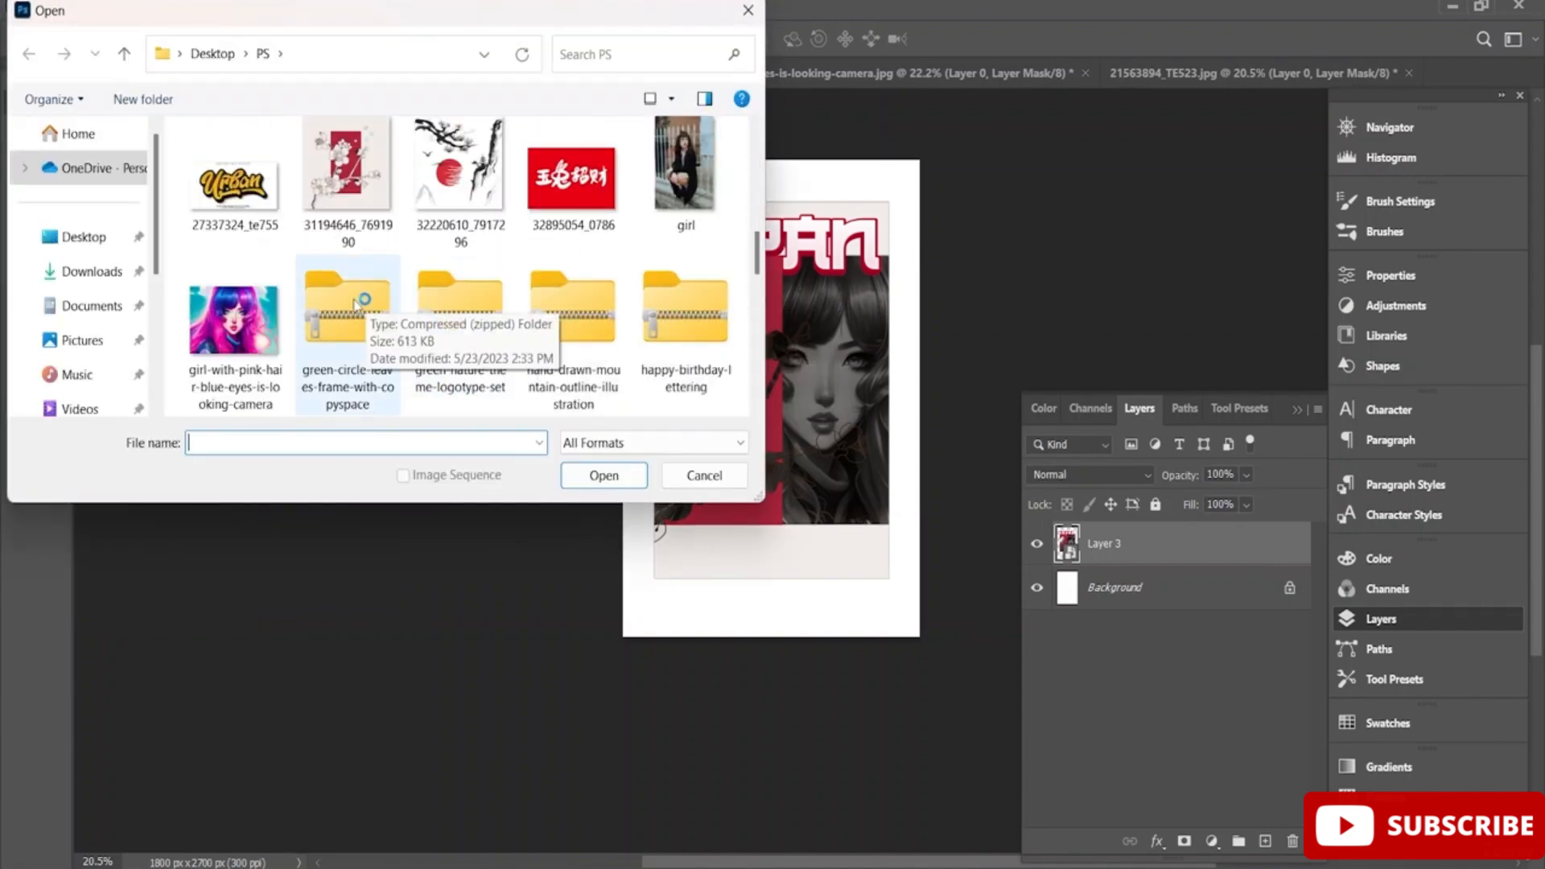
click(573, 181)
click(604, 475)
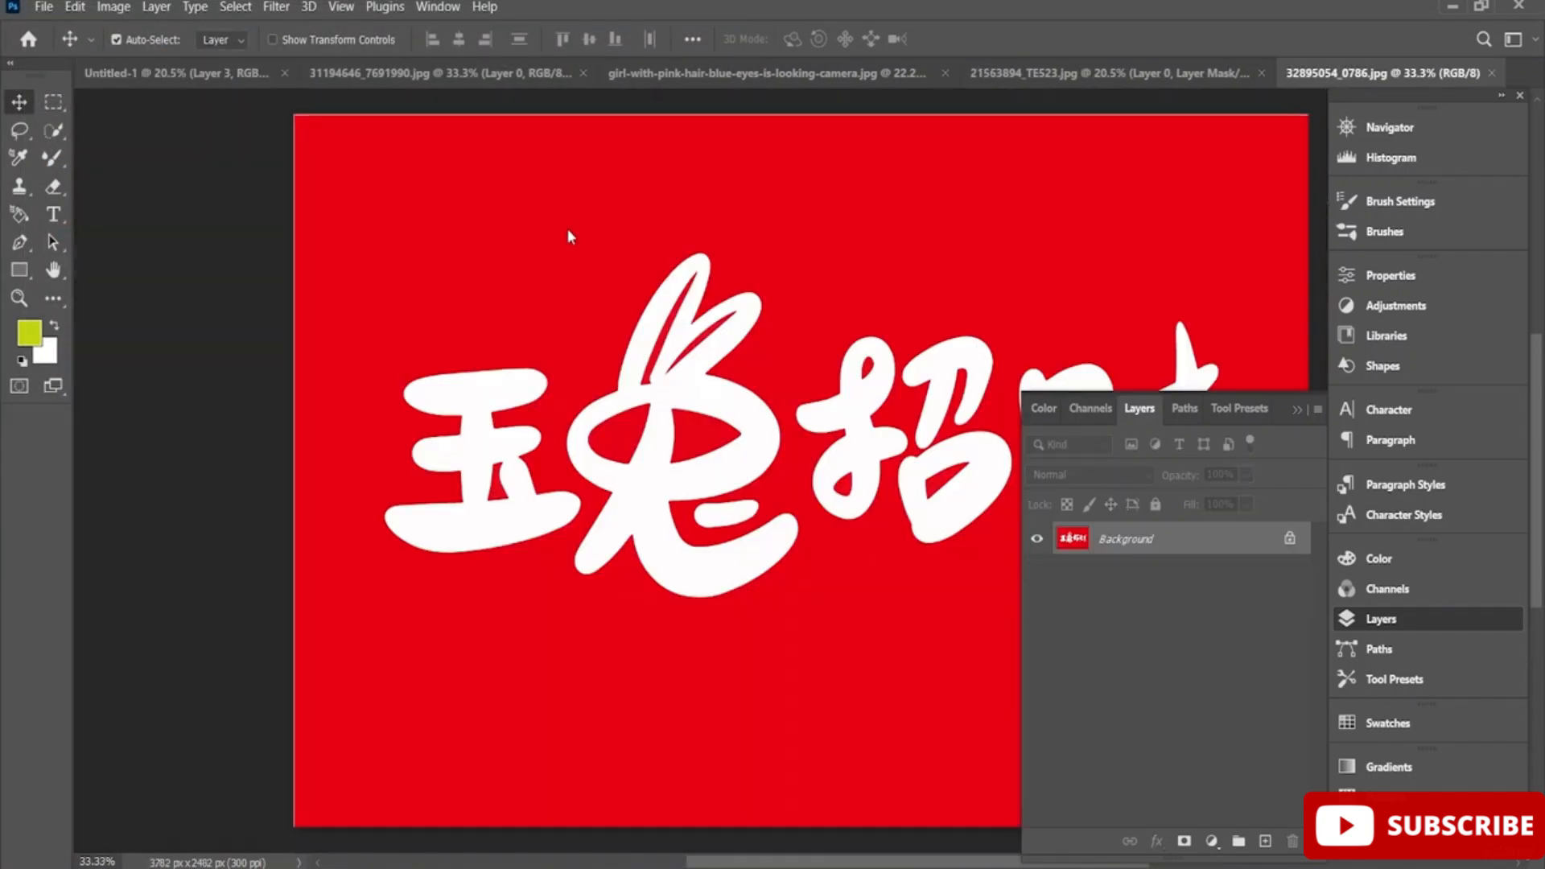
Select all four white Chinese characters with the Quick Selection tool in add-to-selection mode
click(54, 130)
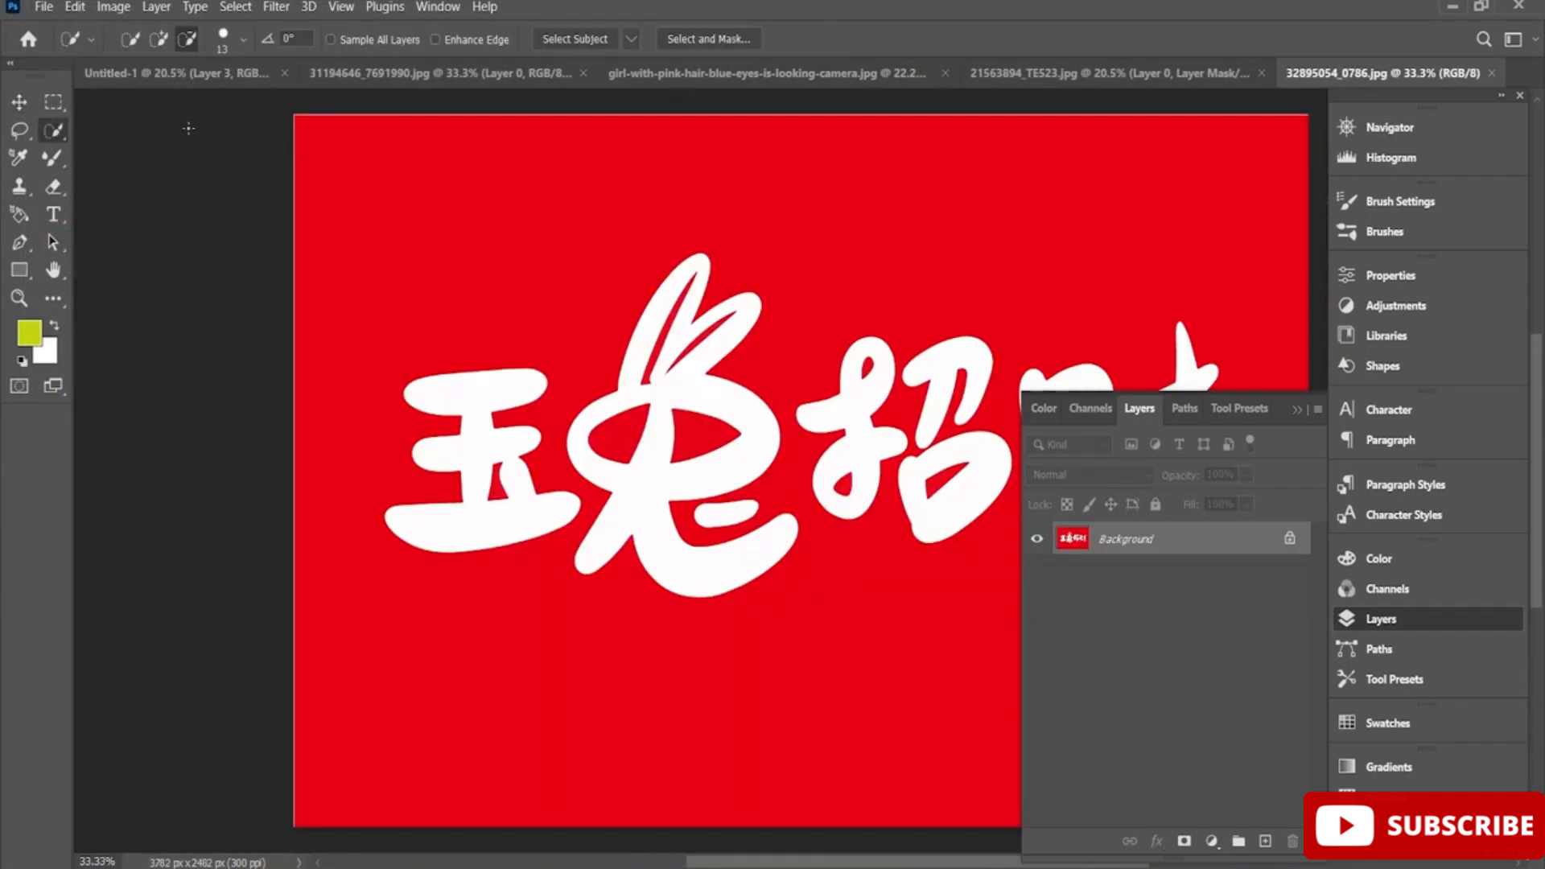
click(158, 38)
click(493, 392)
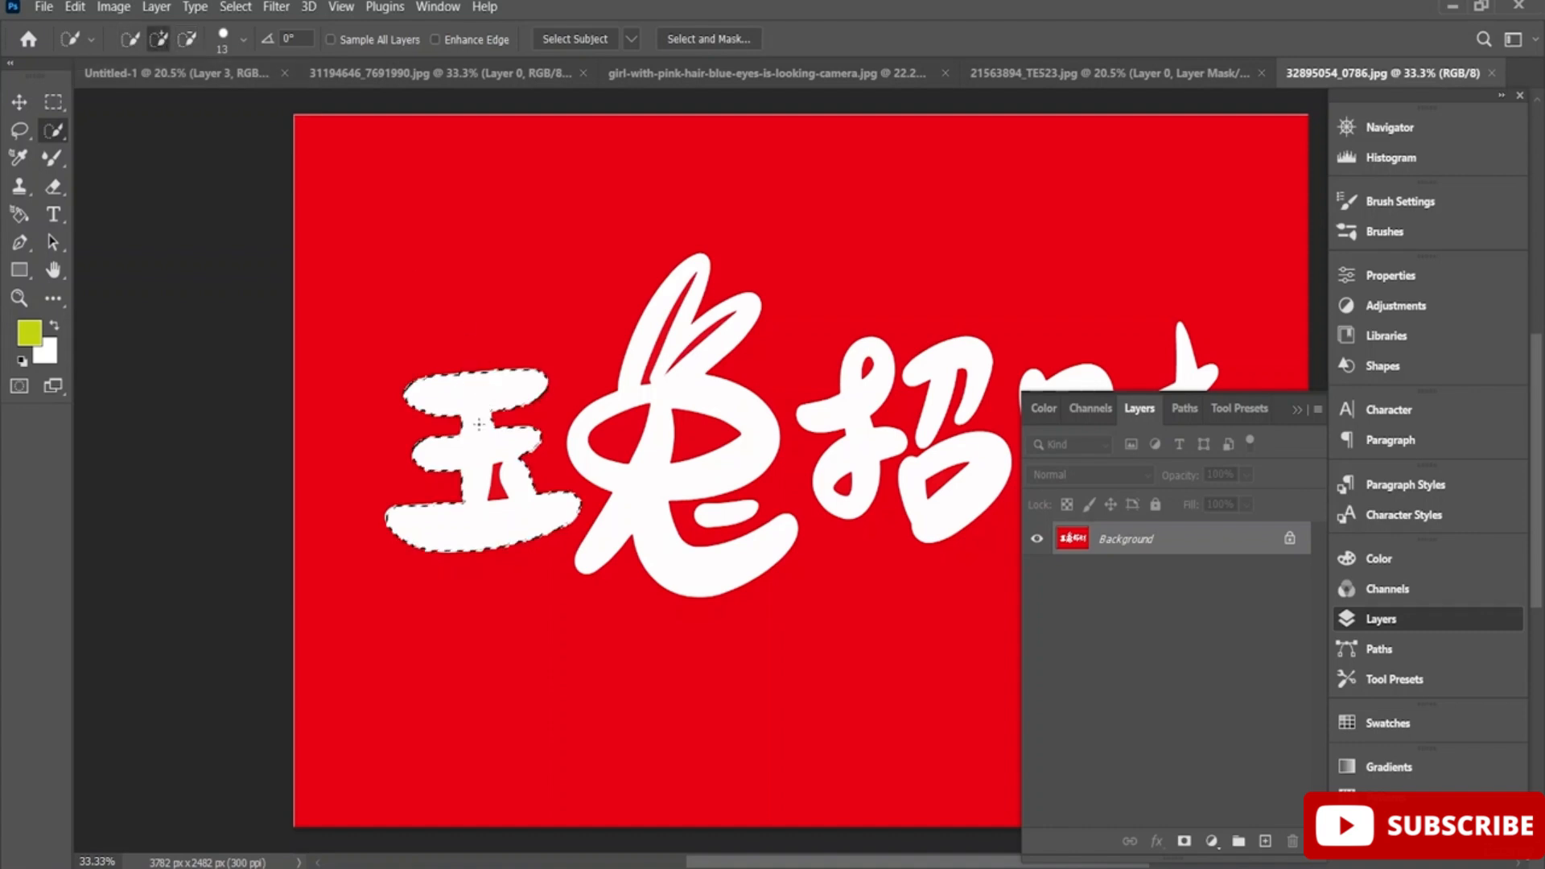
click(668, 401)
click(952, 375)
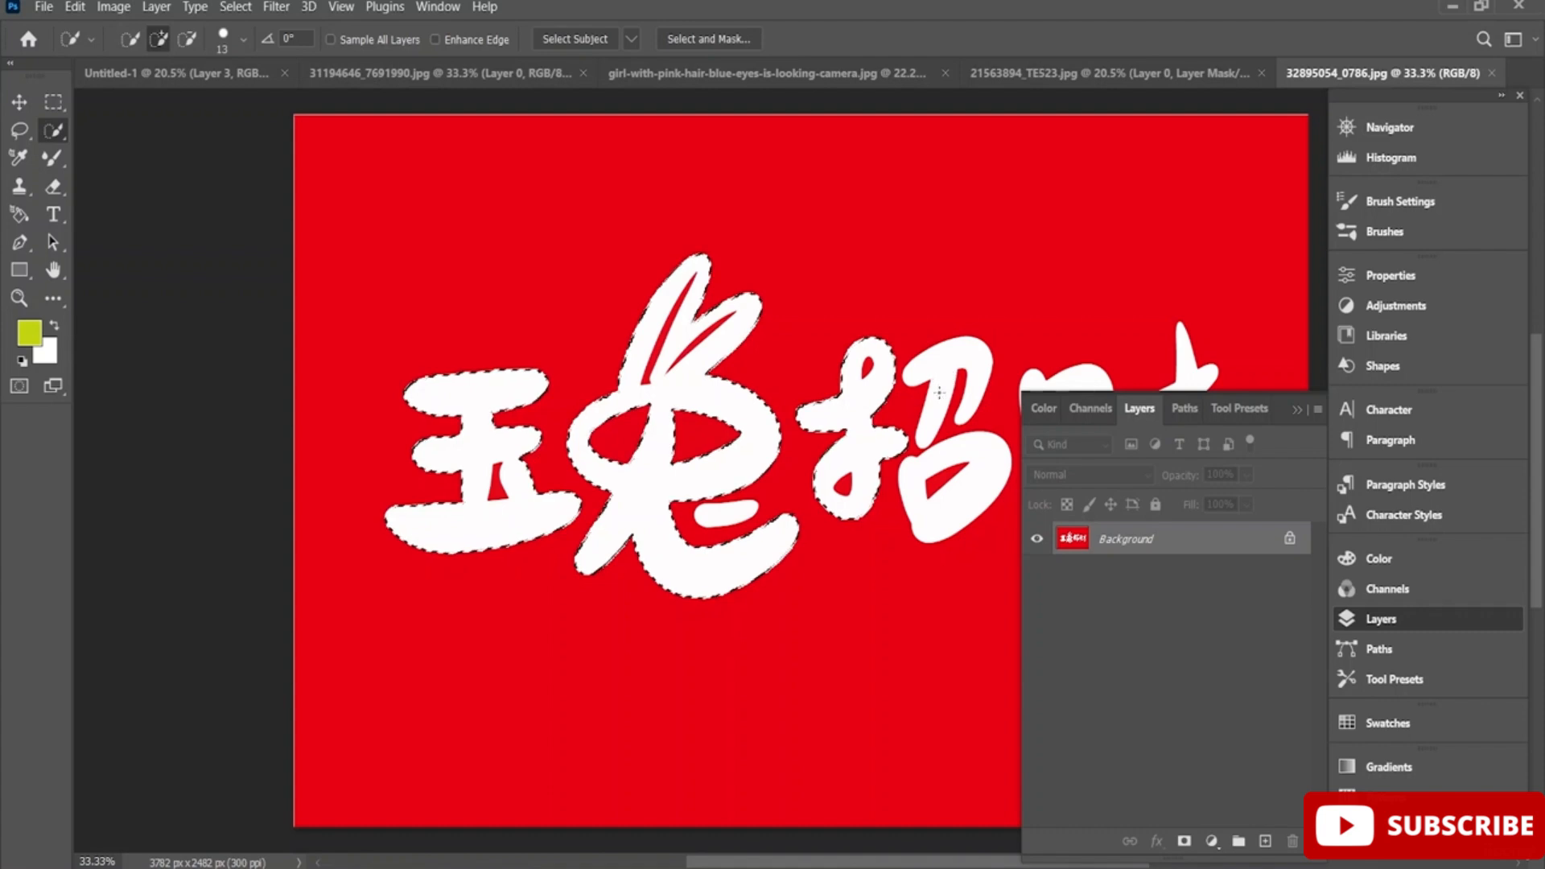
click(939, 392)
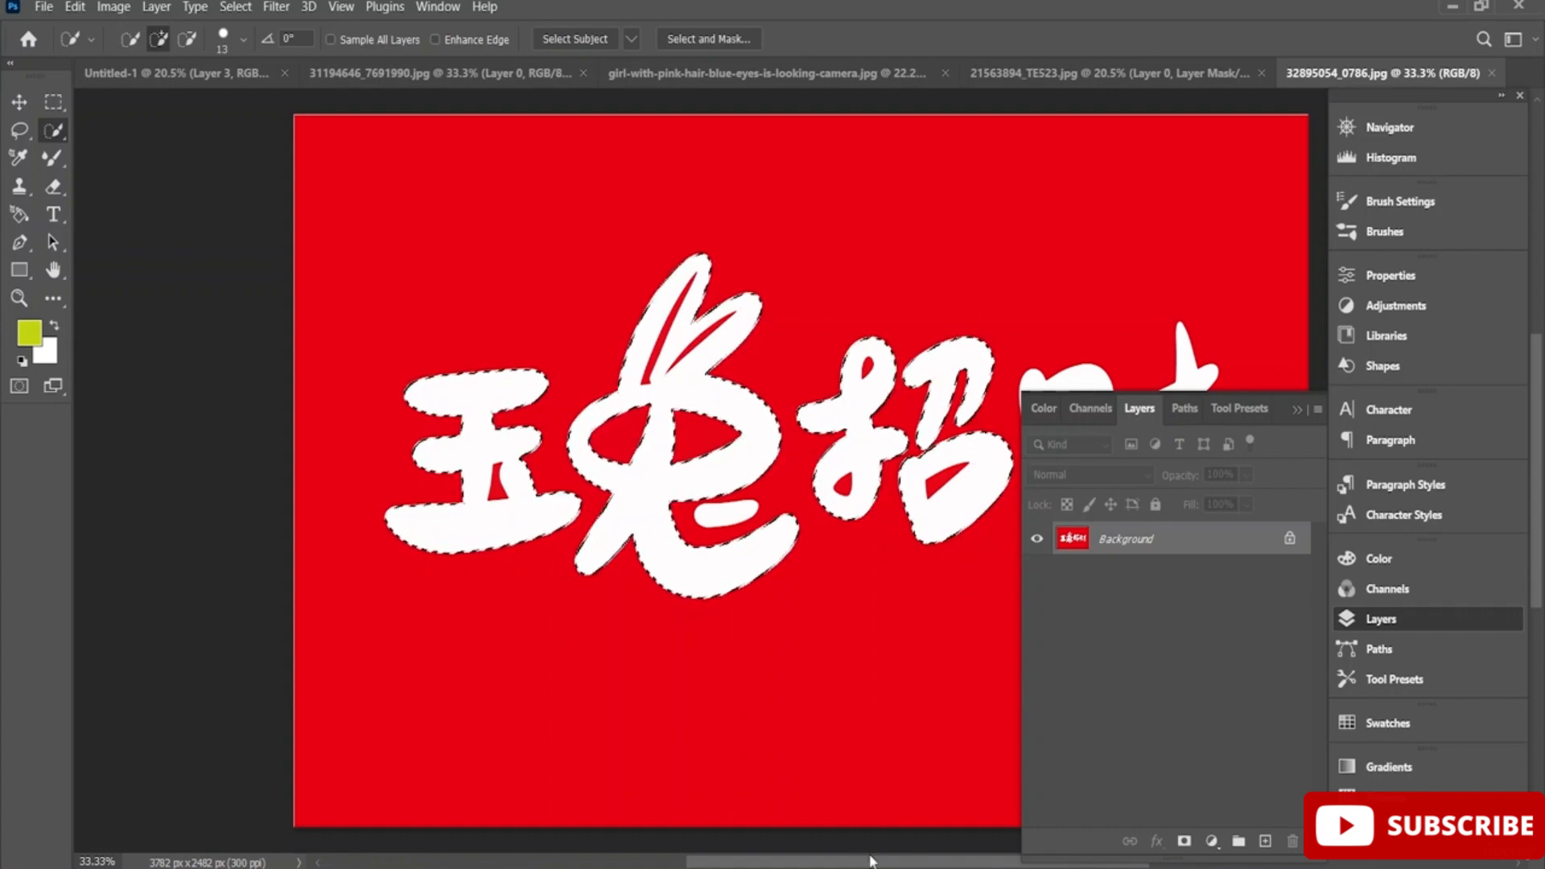
drag(870, 860, 914, 860)
click(931, 435)
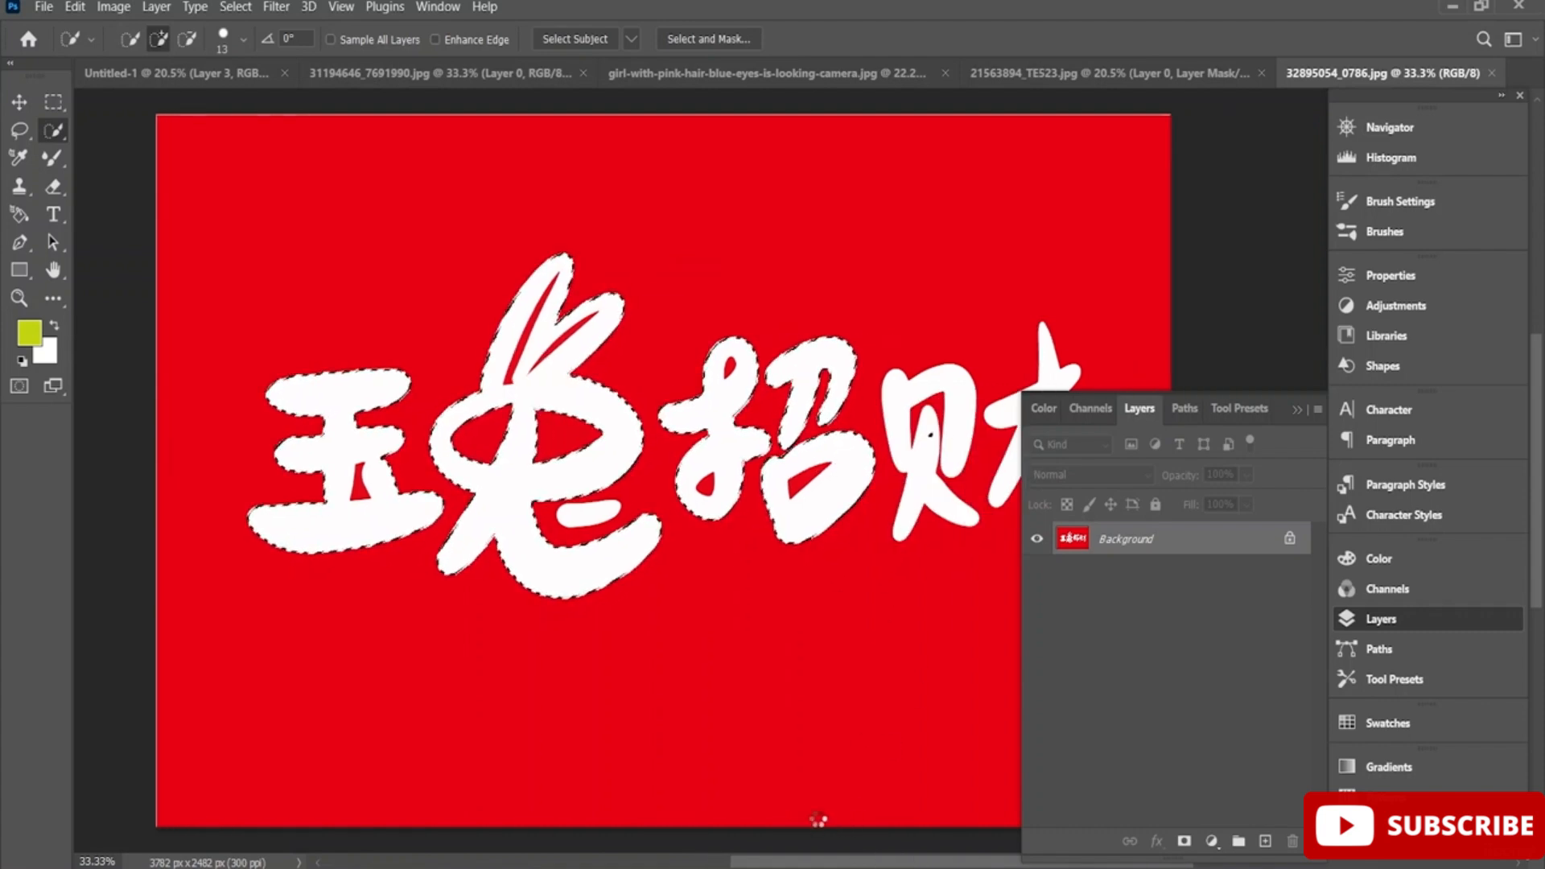
drag(818, 860, 879, 862)
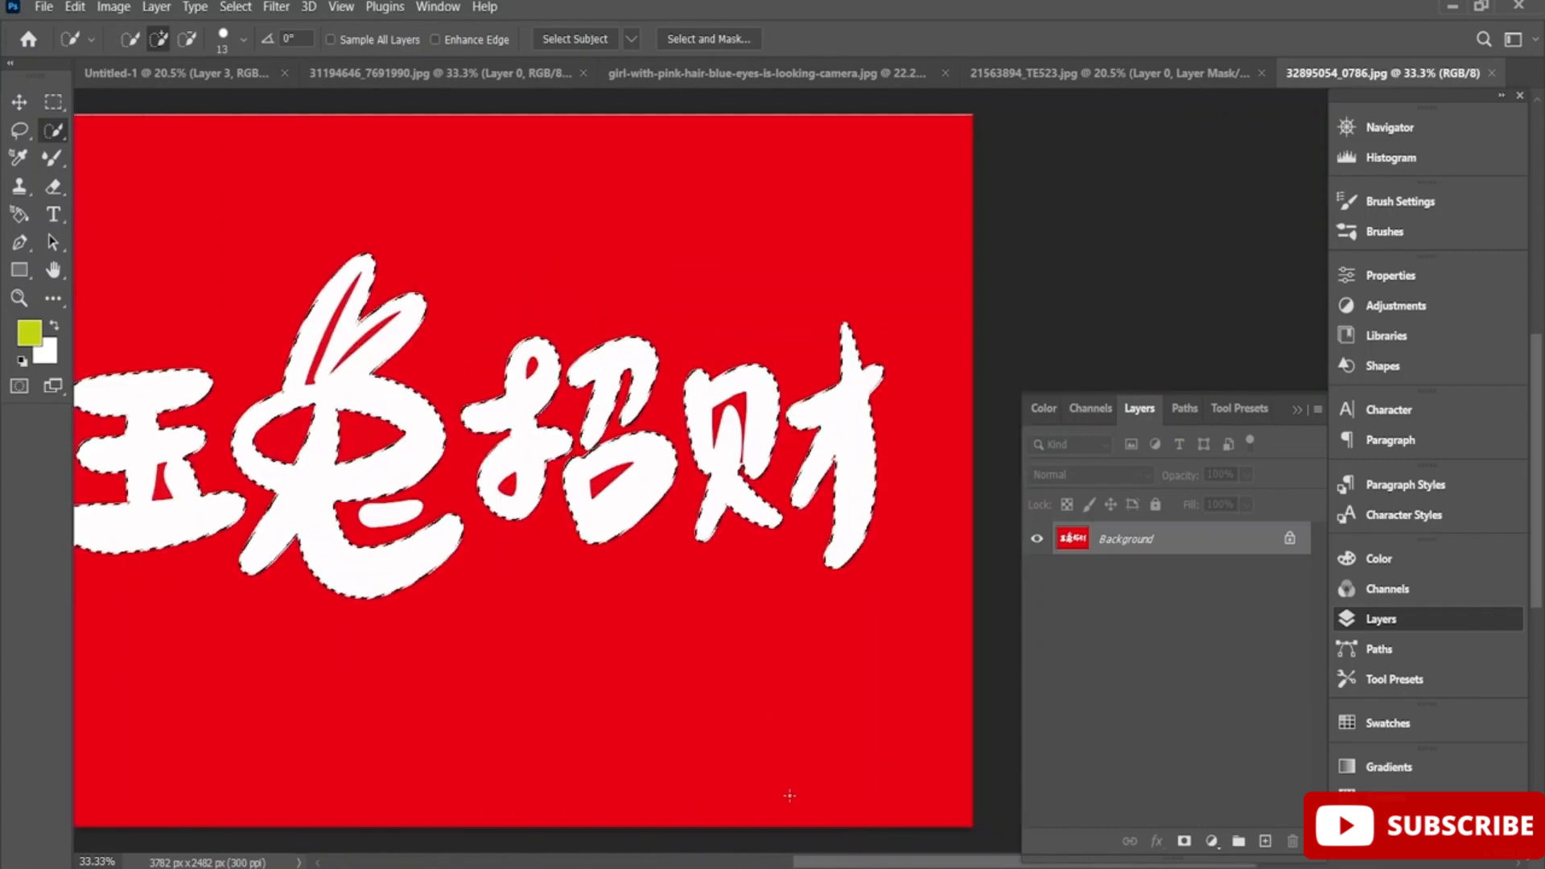
Subtract the narrow red gap inside the fourth character from the selection, using a 6 px Quick Selection brush
click(186, 39)
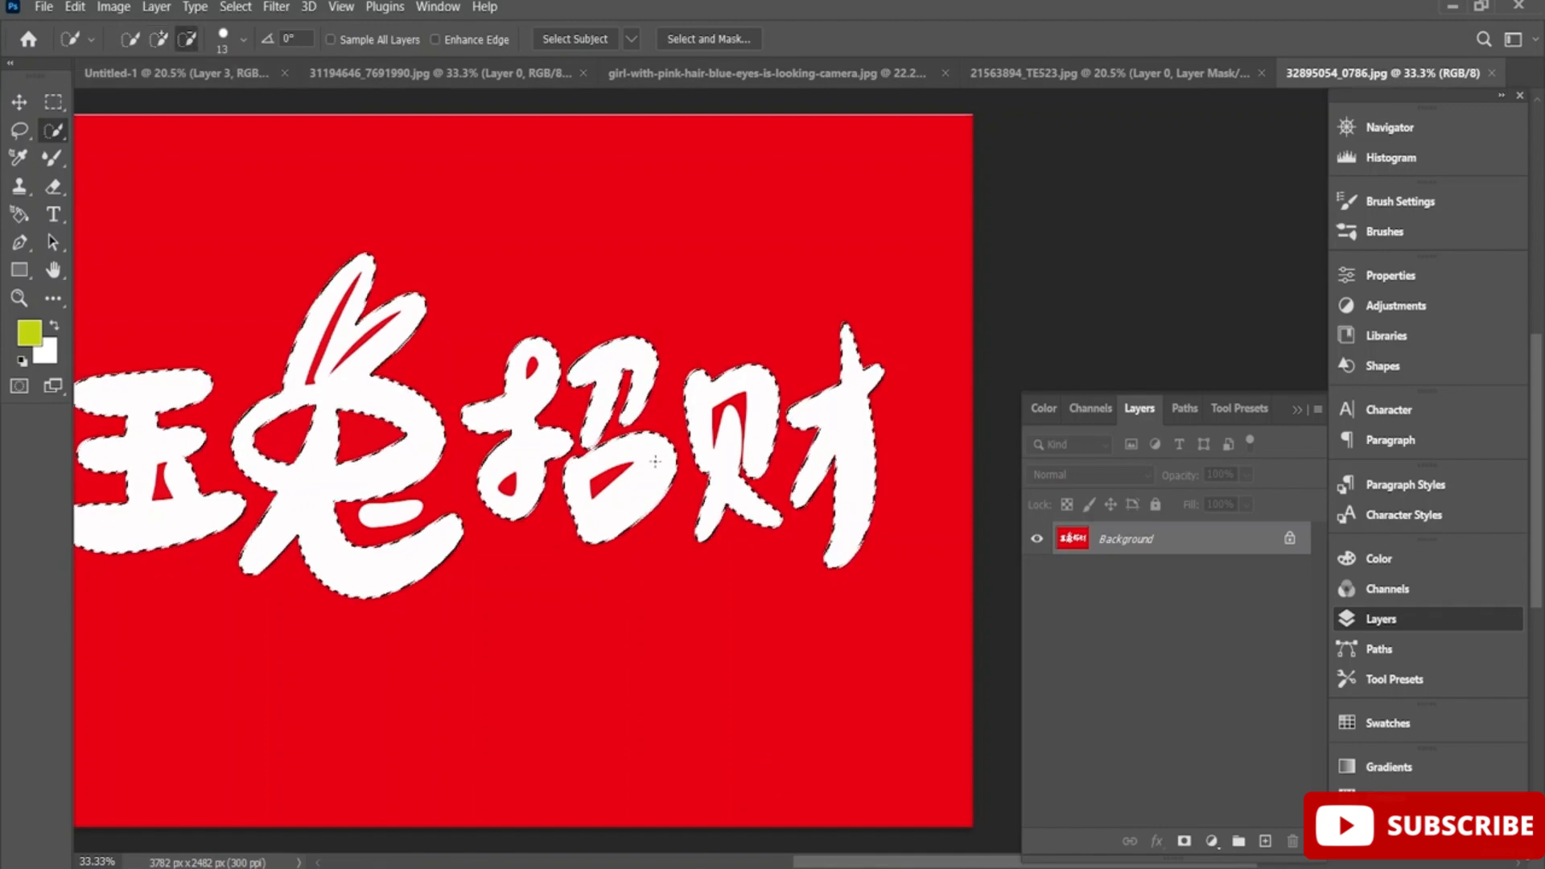
drag(717, 420, 742, 434)
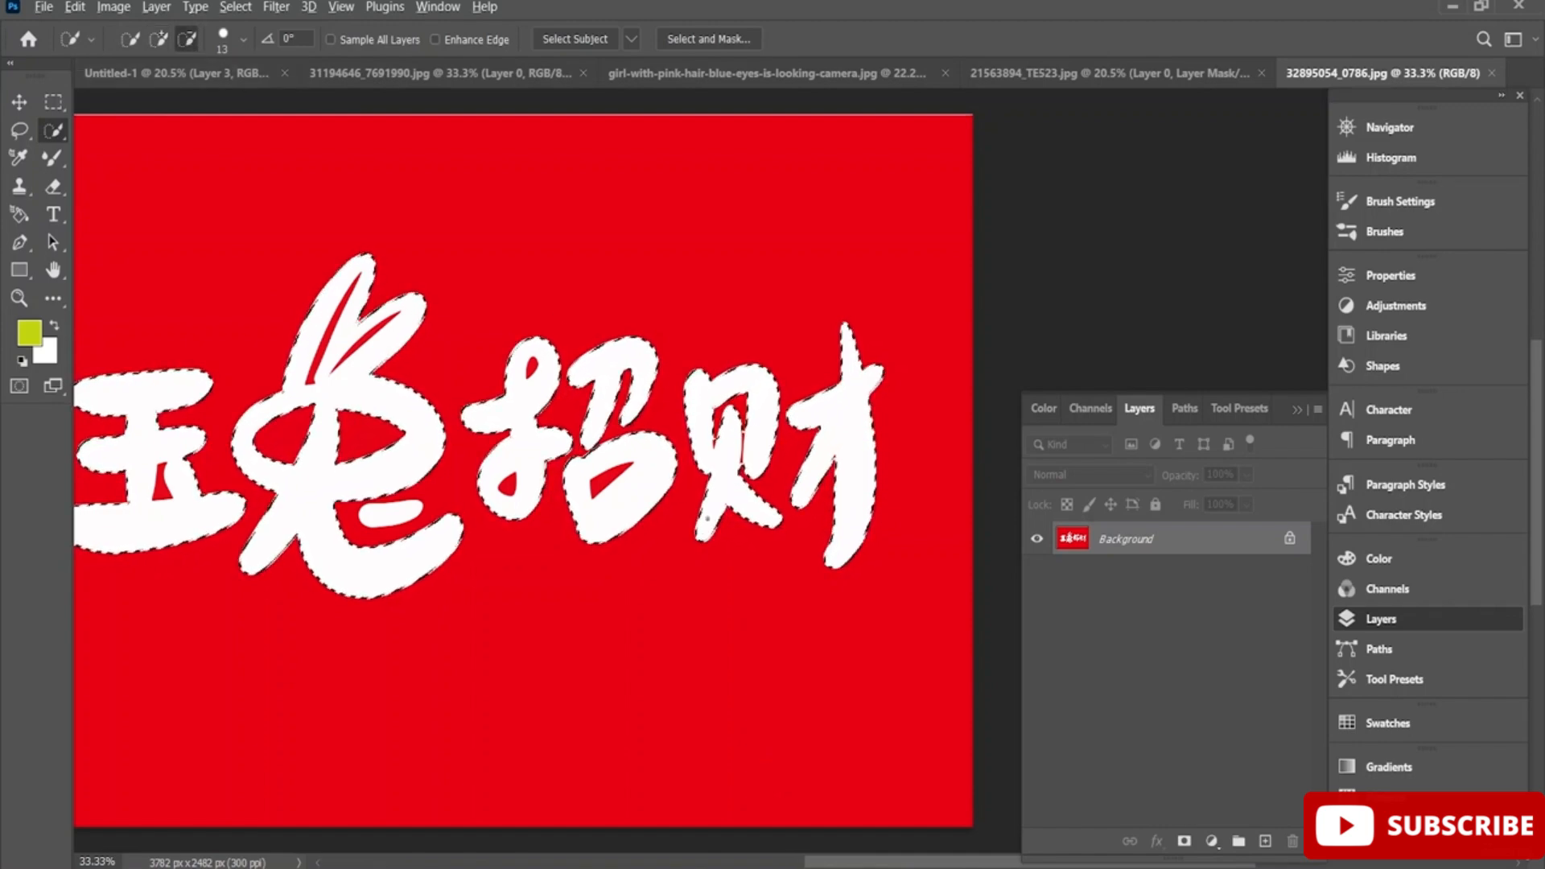
scroll(708, 519, up, 5)
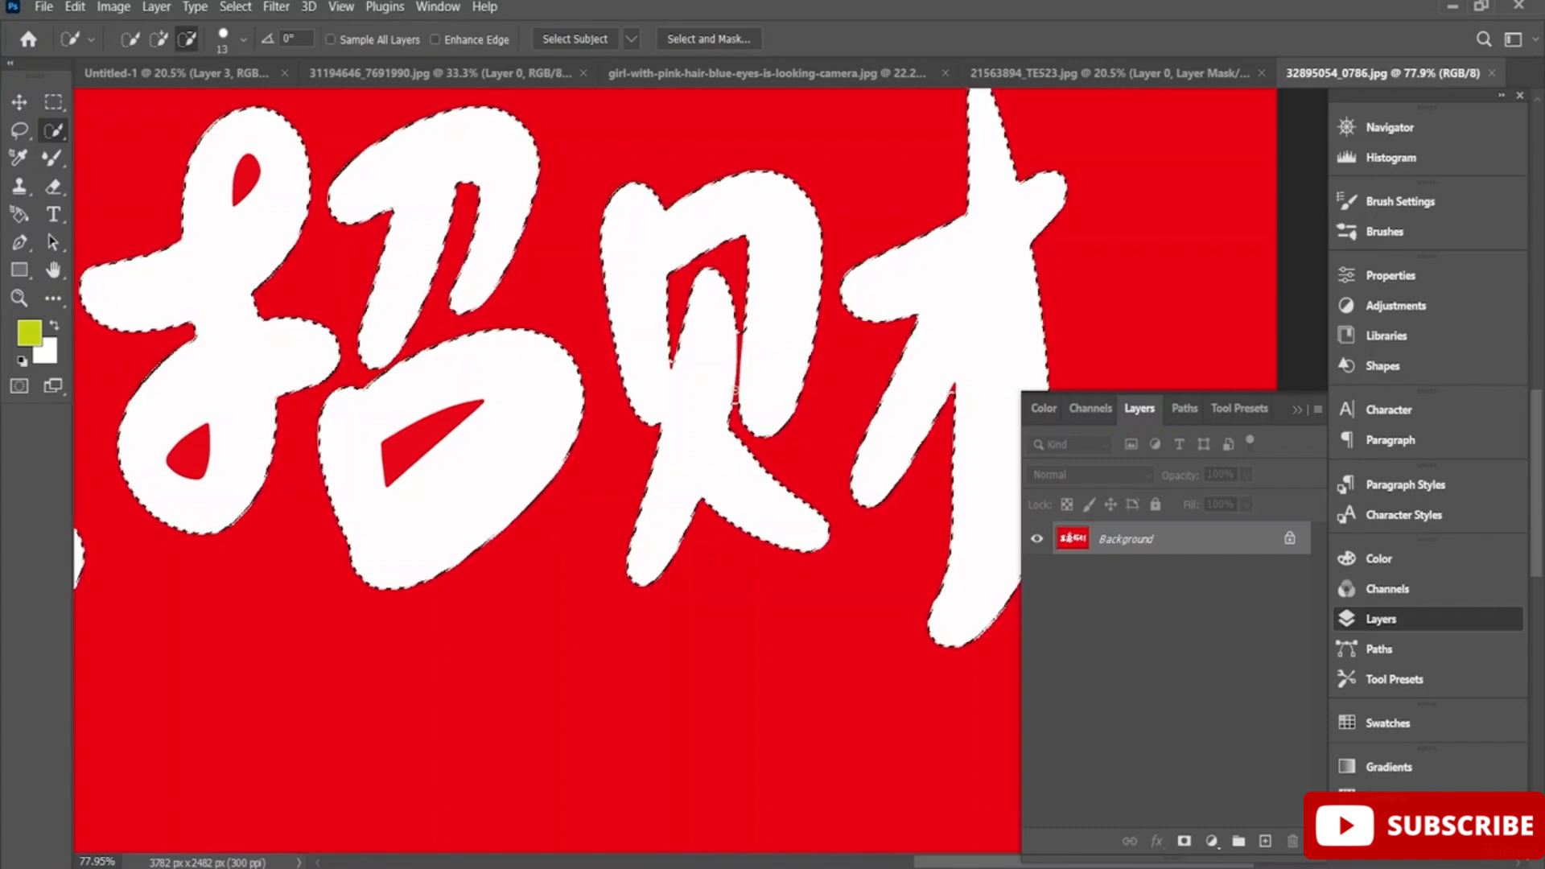
click(243, 38)
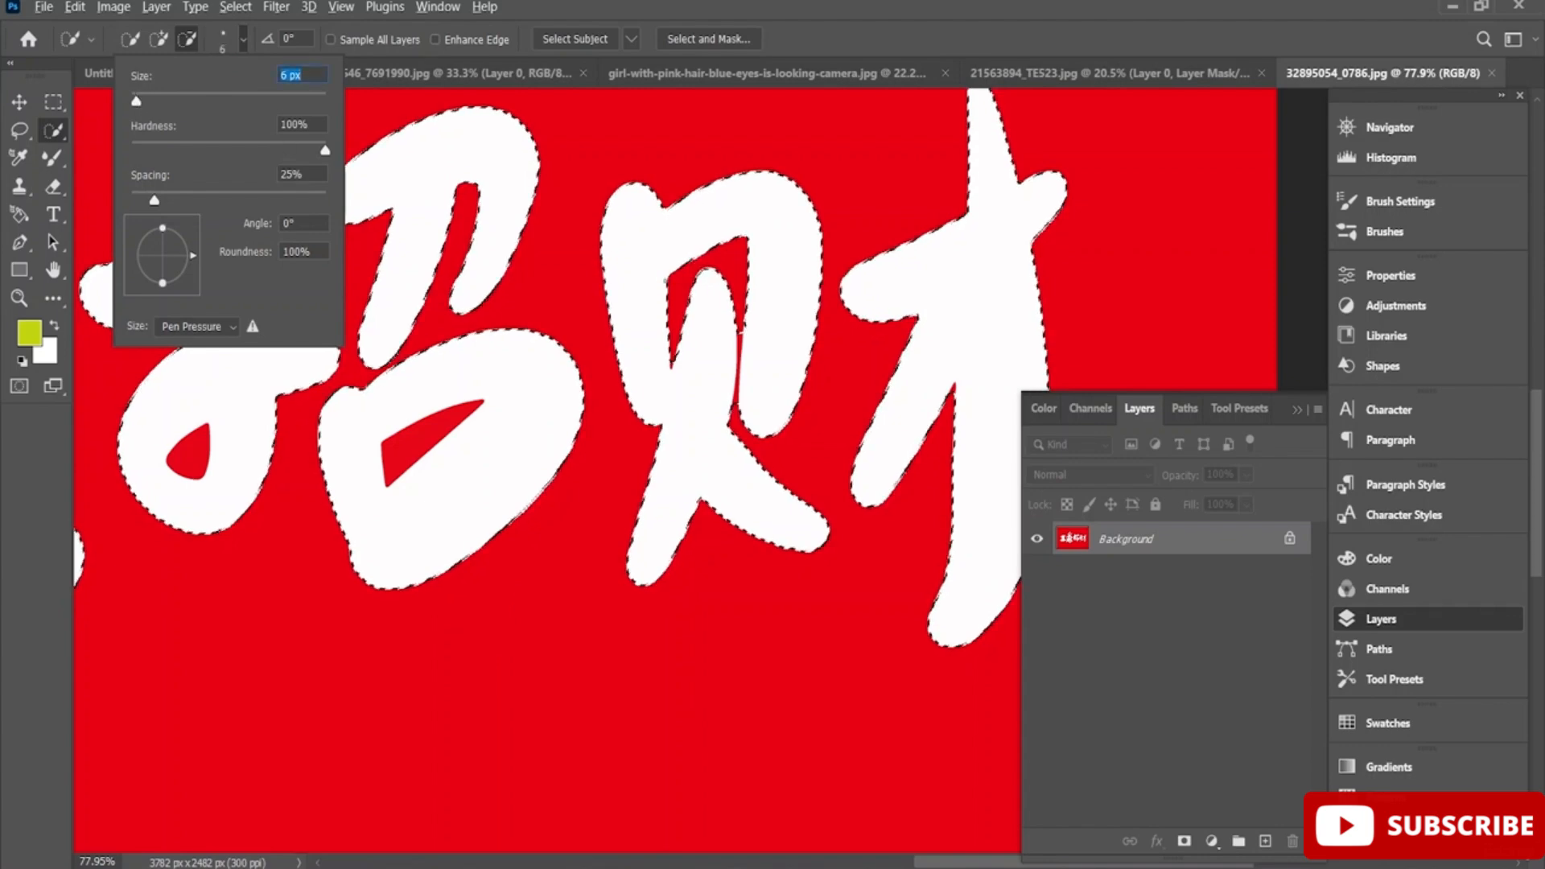
key(Return)
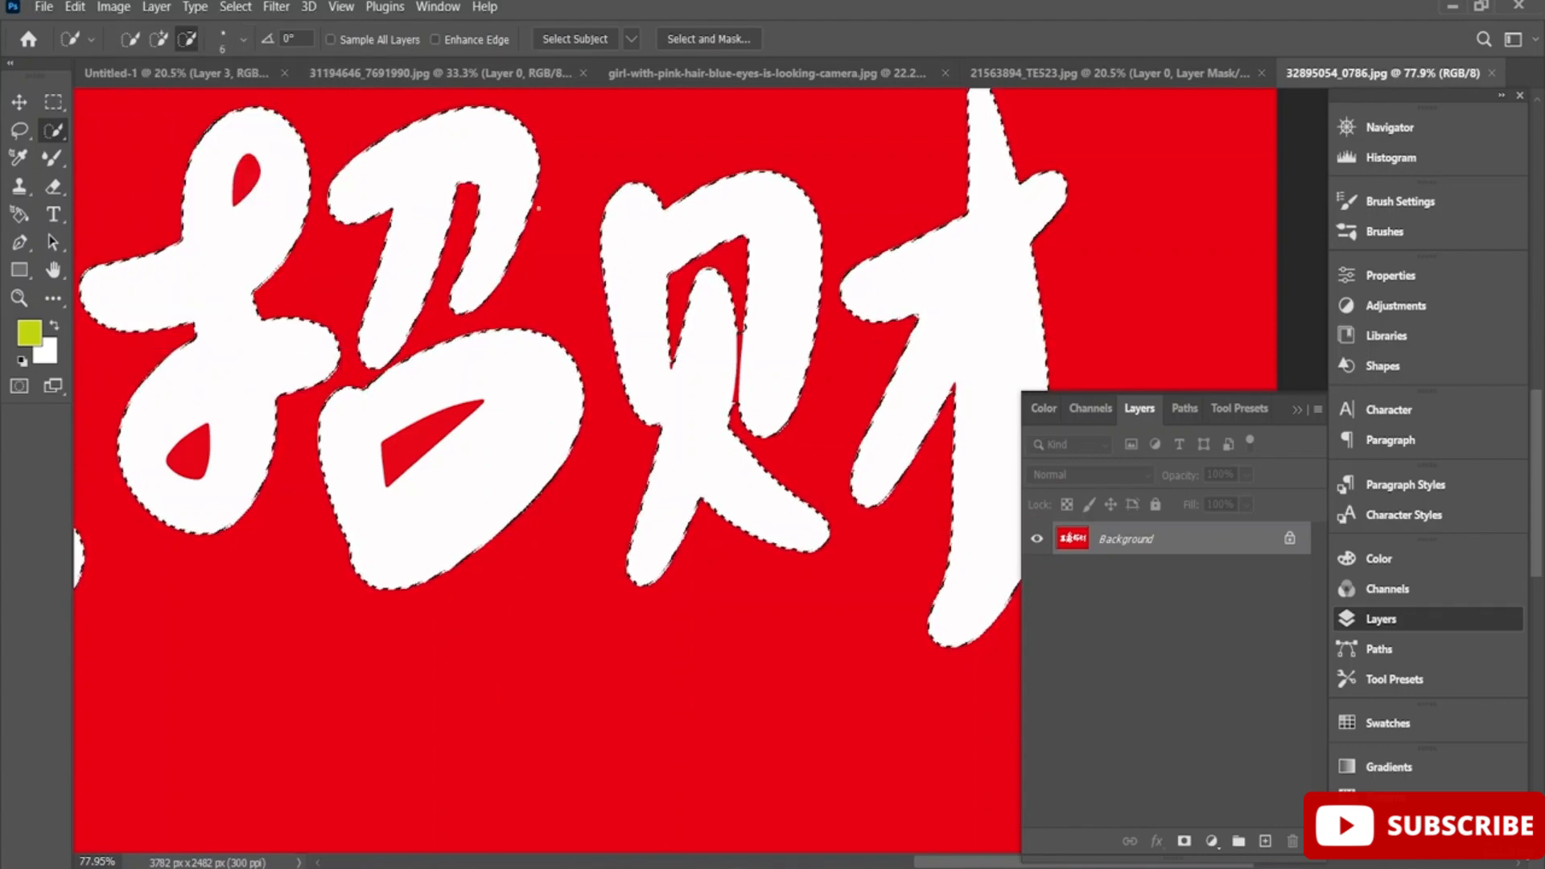
scroll(738, 328, up, 3)
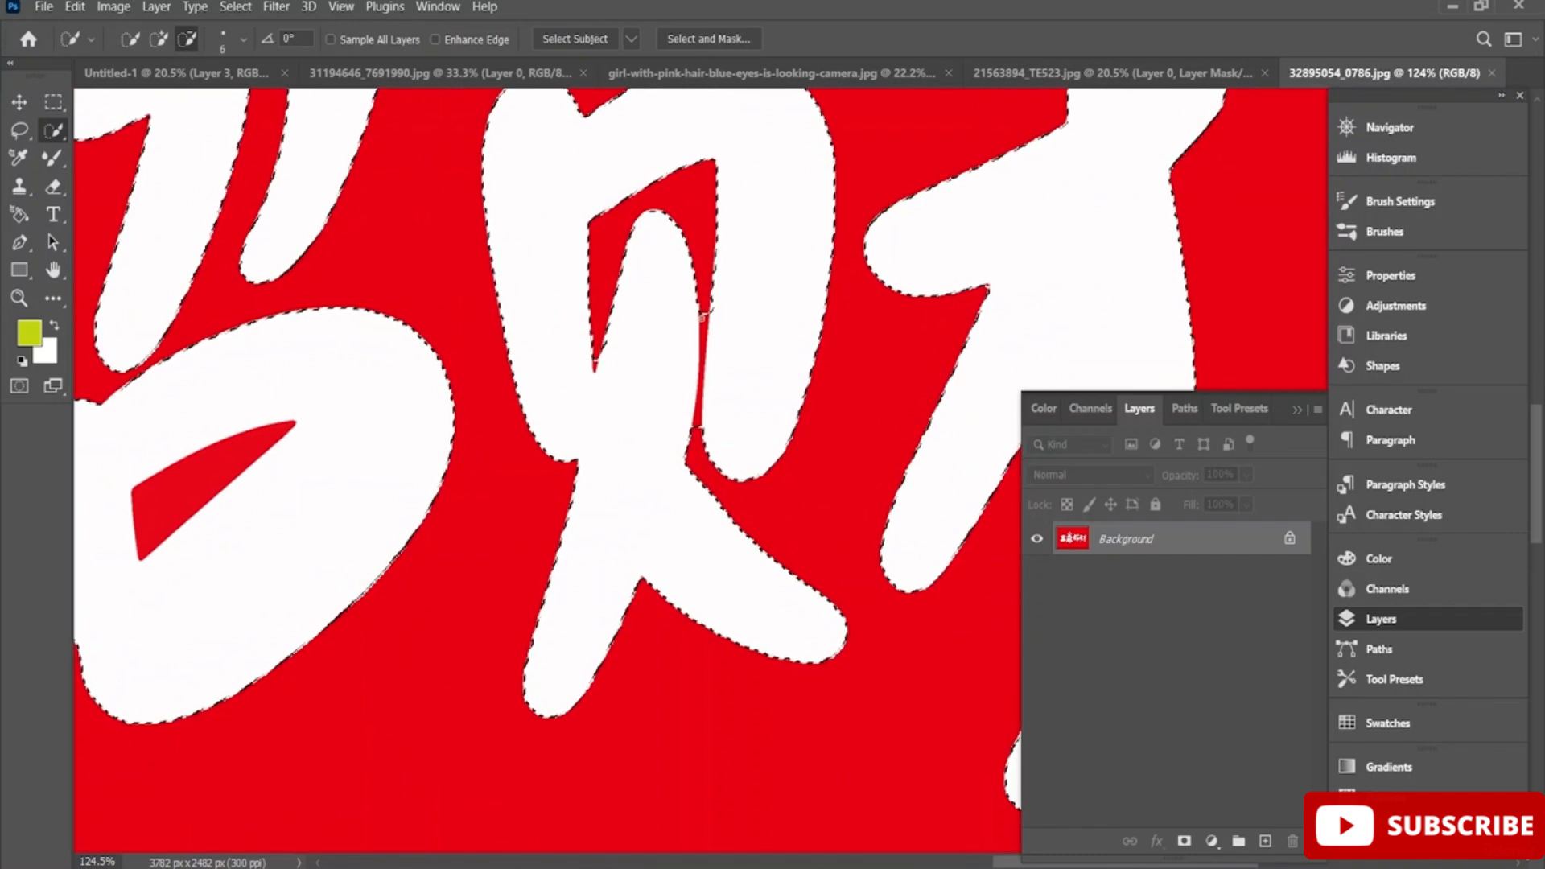
click(704, 321)
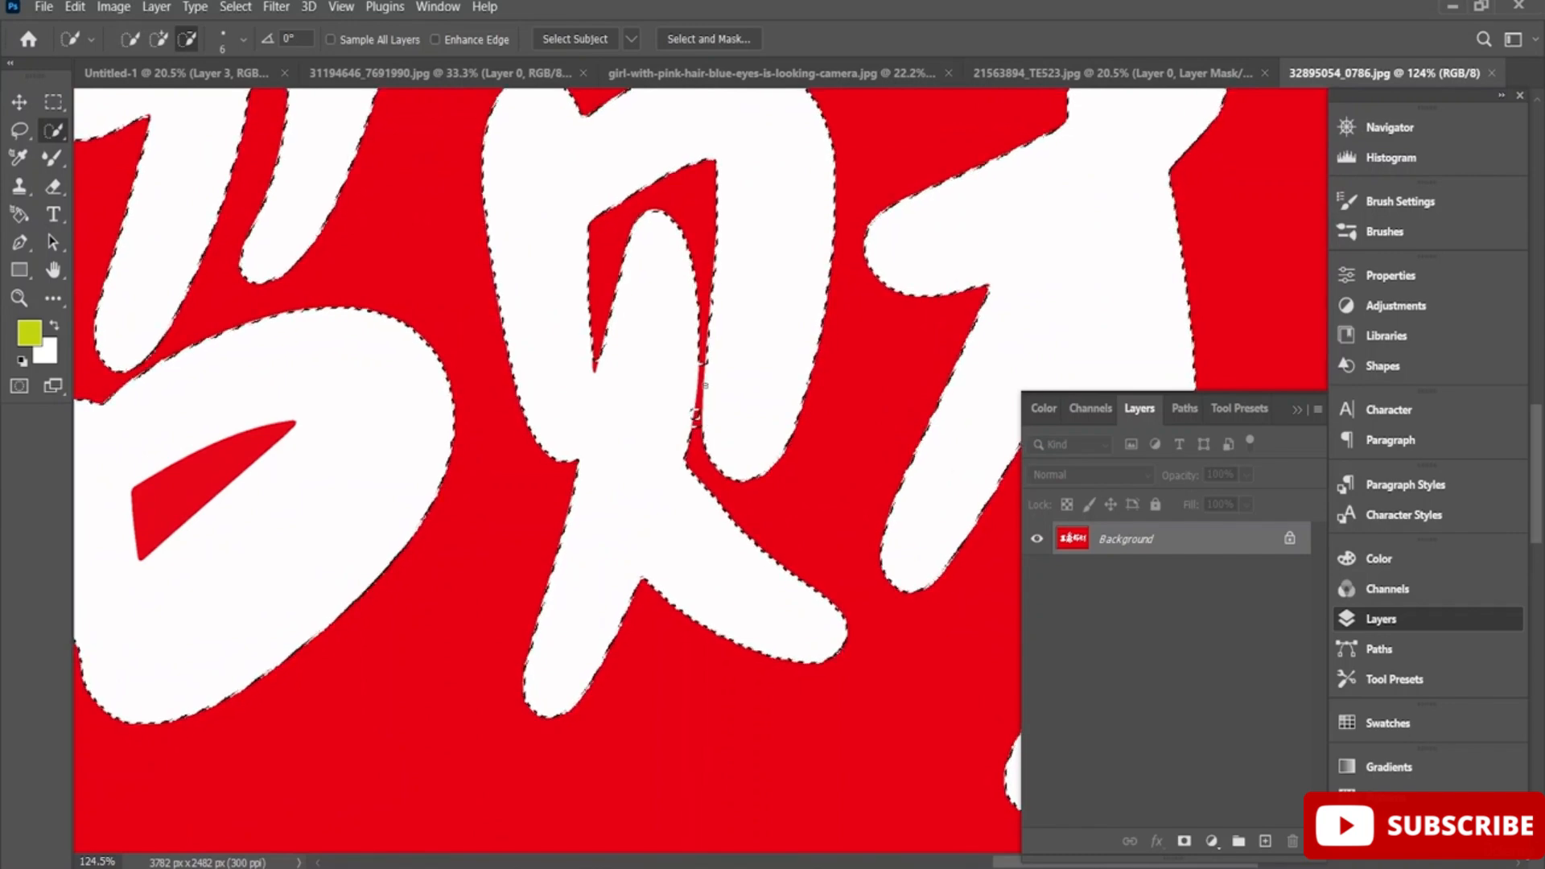
click(700, 389)
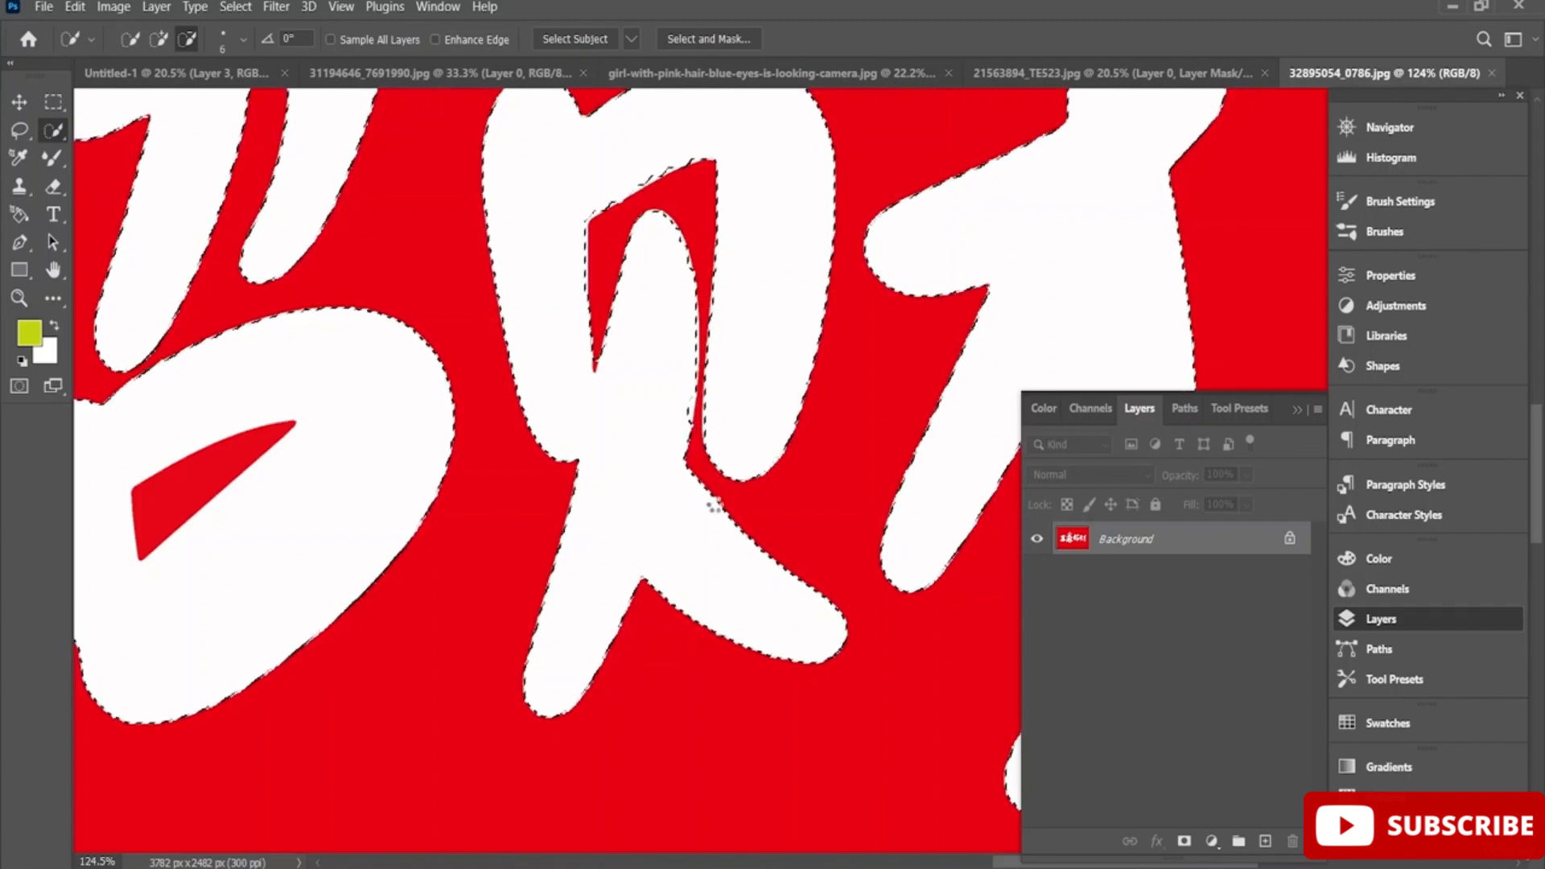
Subtract the three enclosed red areas inside the third character from the selection
drag(998, 862, 908, 863)
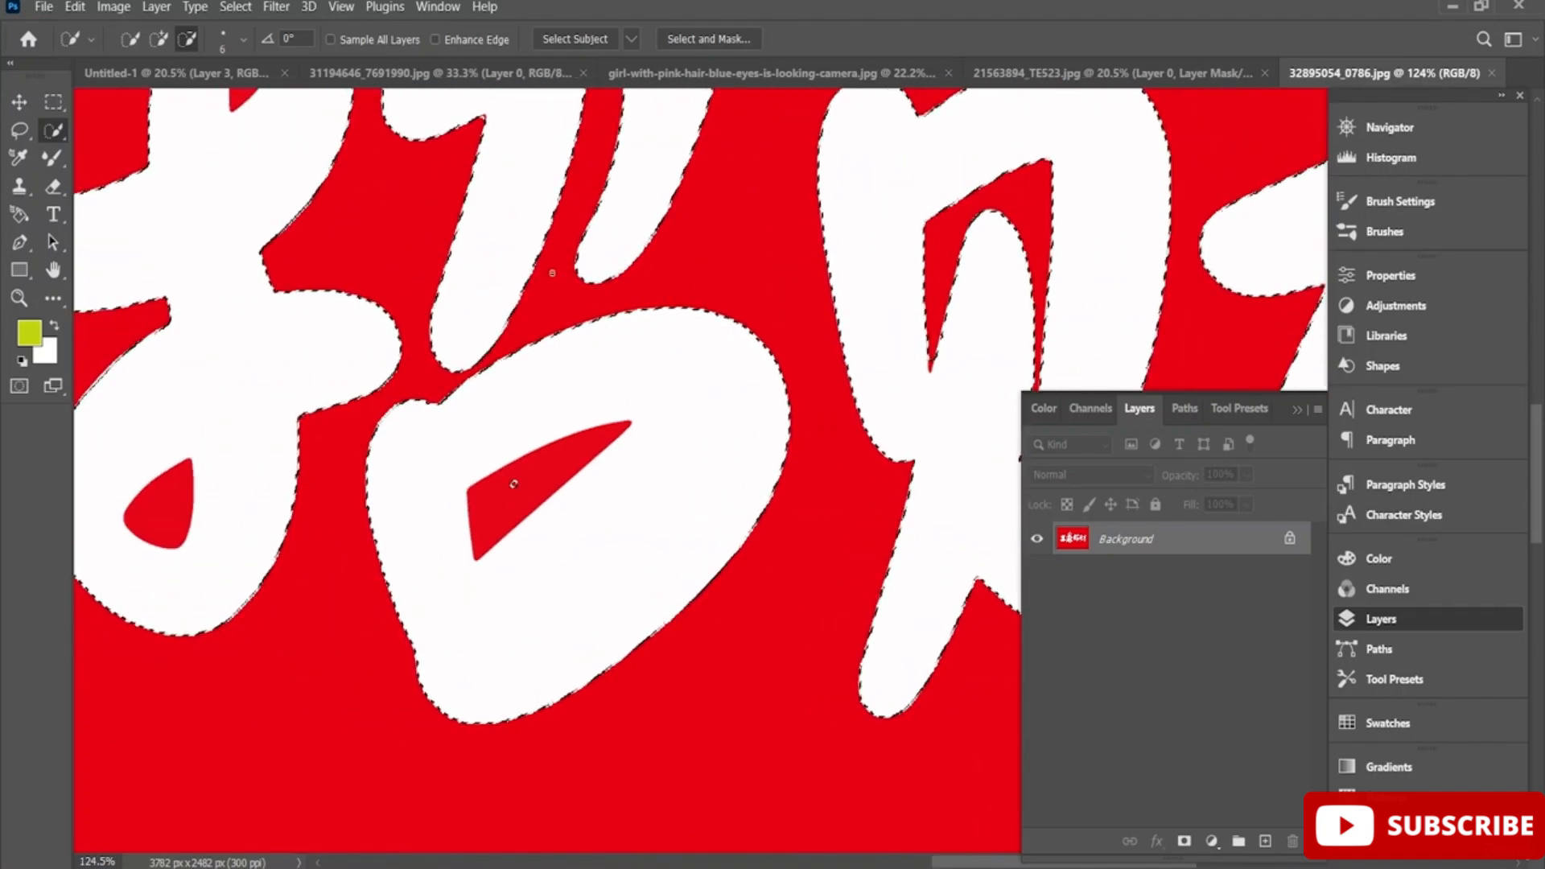
click(508, 507)
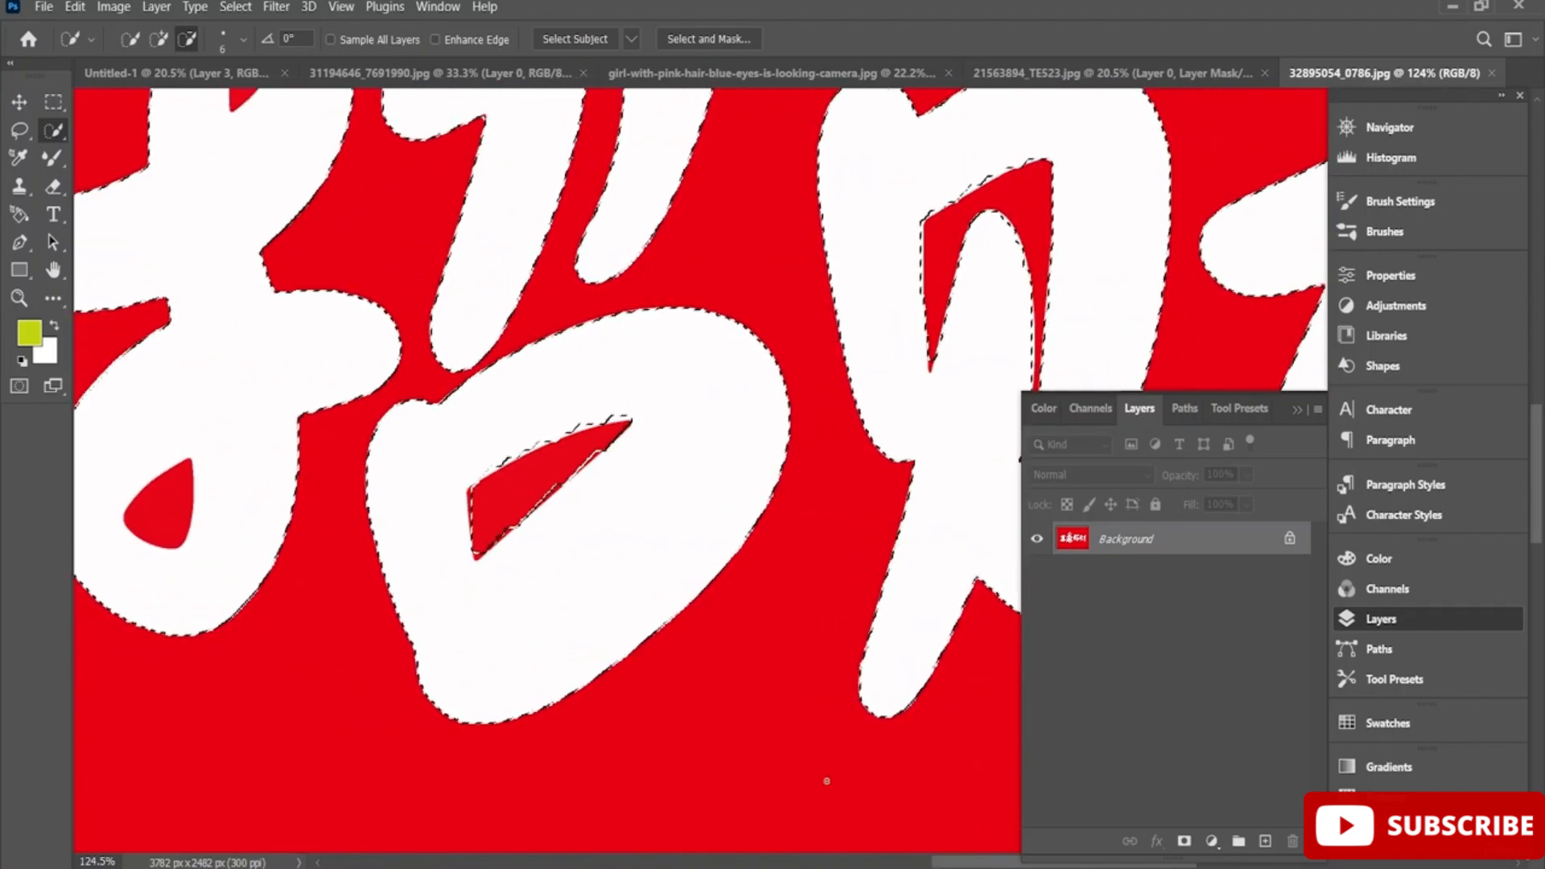
drag(968, 863, 893, 863)
scroll(872, 470, up, 2)
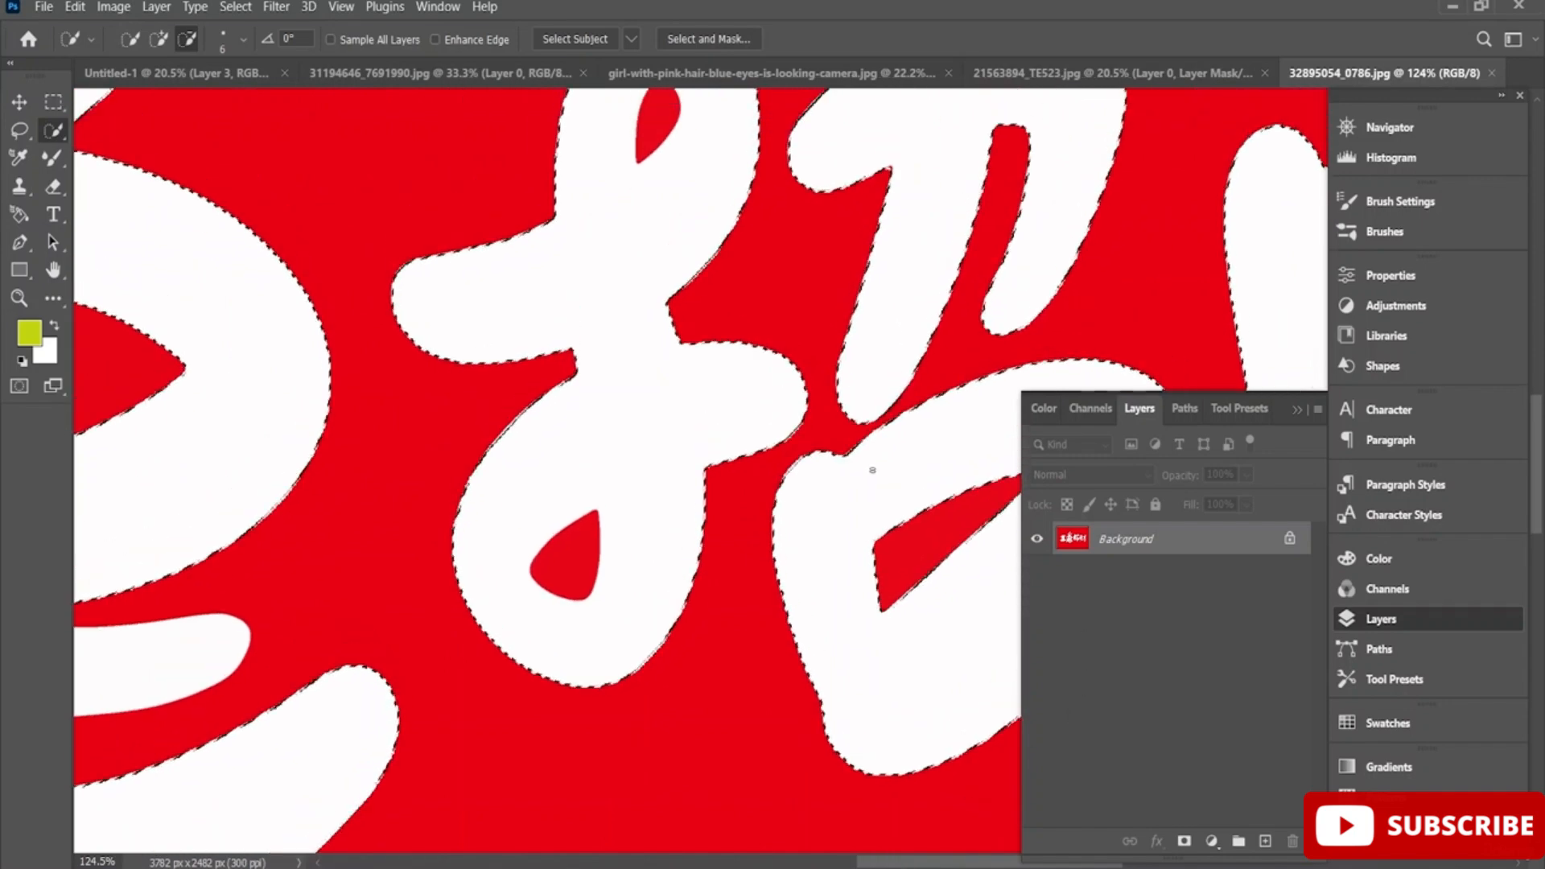
scroll(872, 470, up, 2)
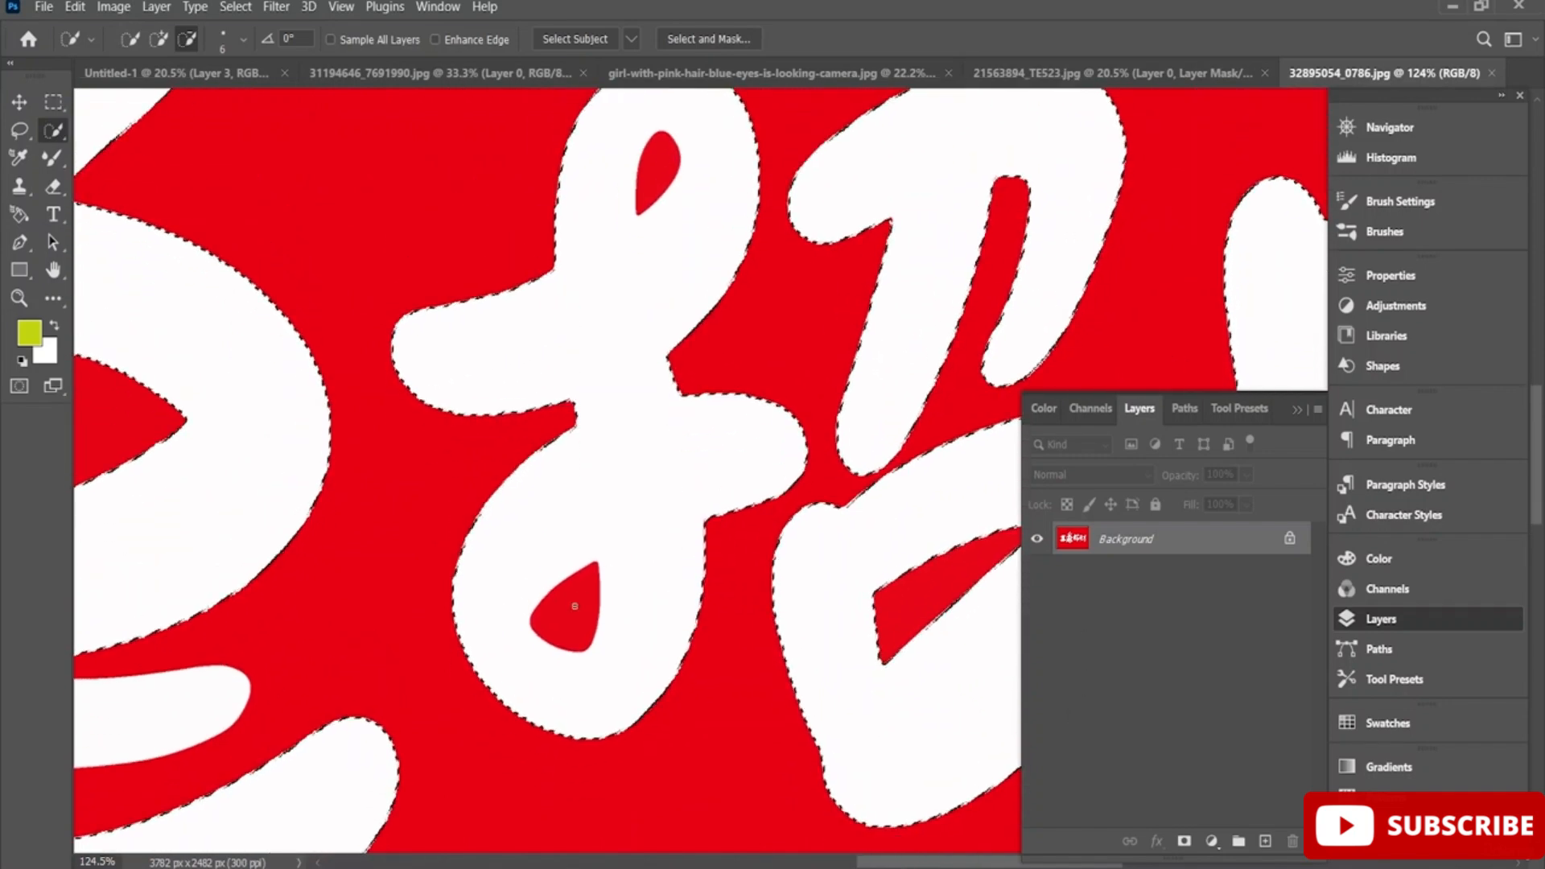
click(574, 604)
click(658, 169)
Add the detached short white stroke below the second character's oval to the selection
scroll(795, 639, left, 5)
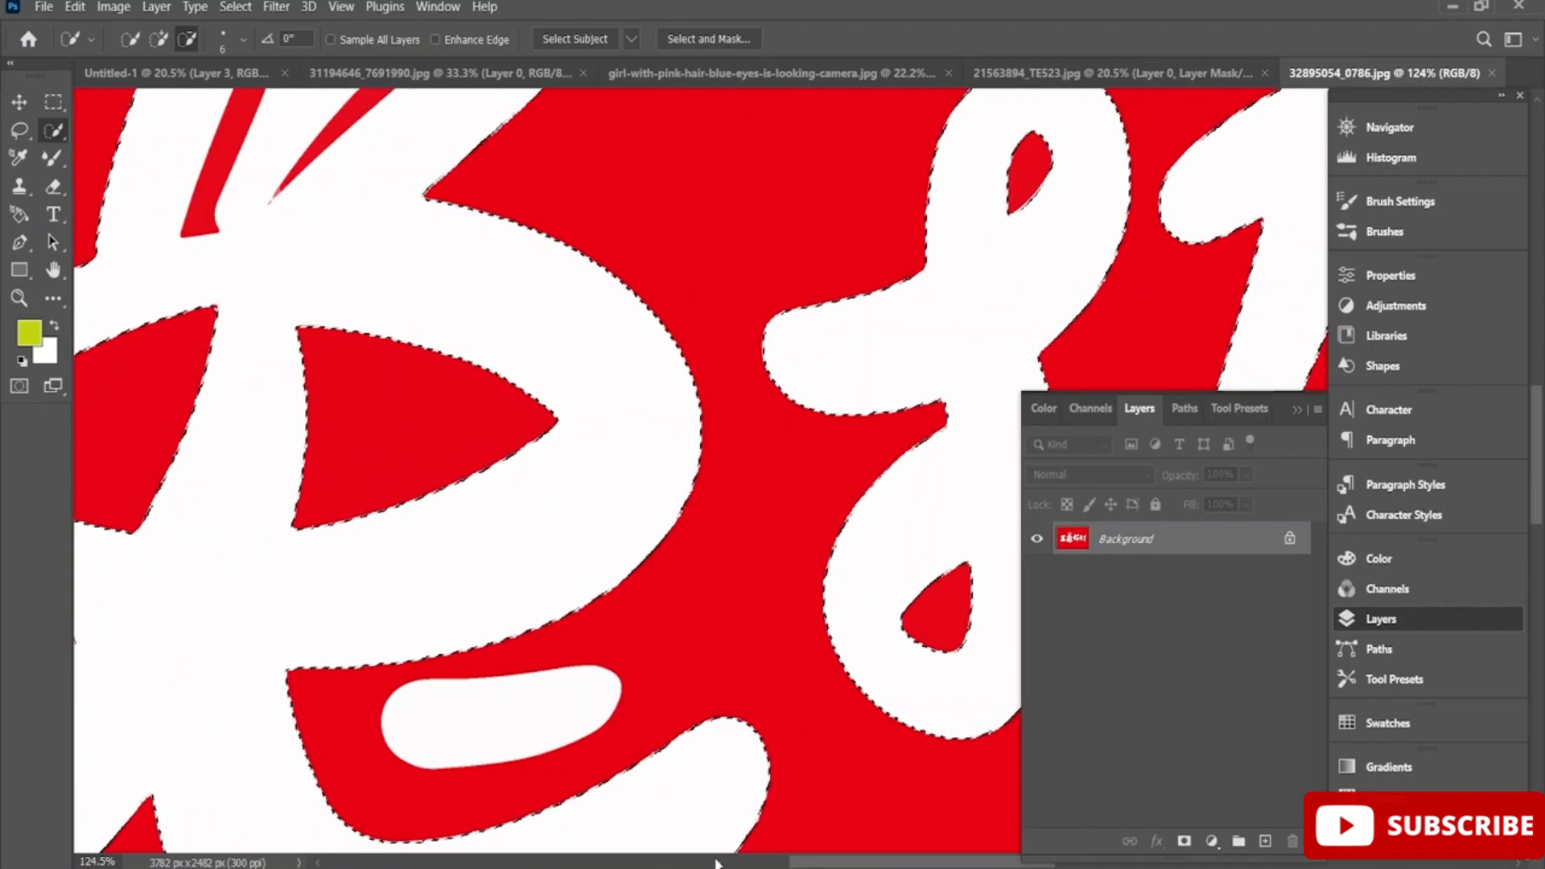
drag(812, 863, 754, 863)
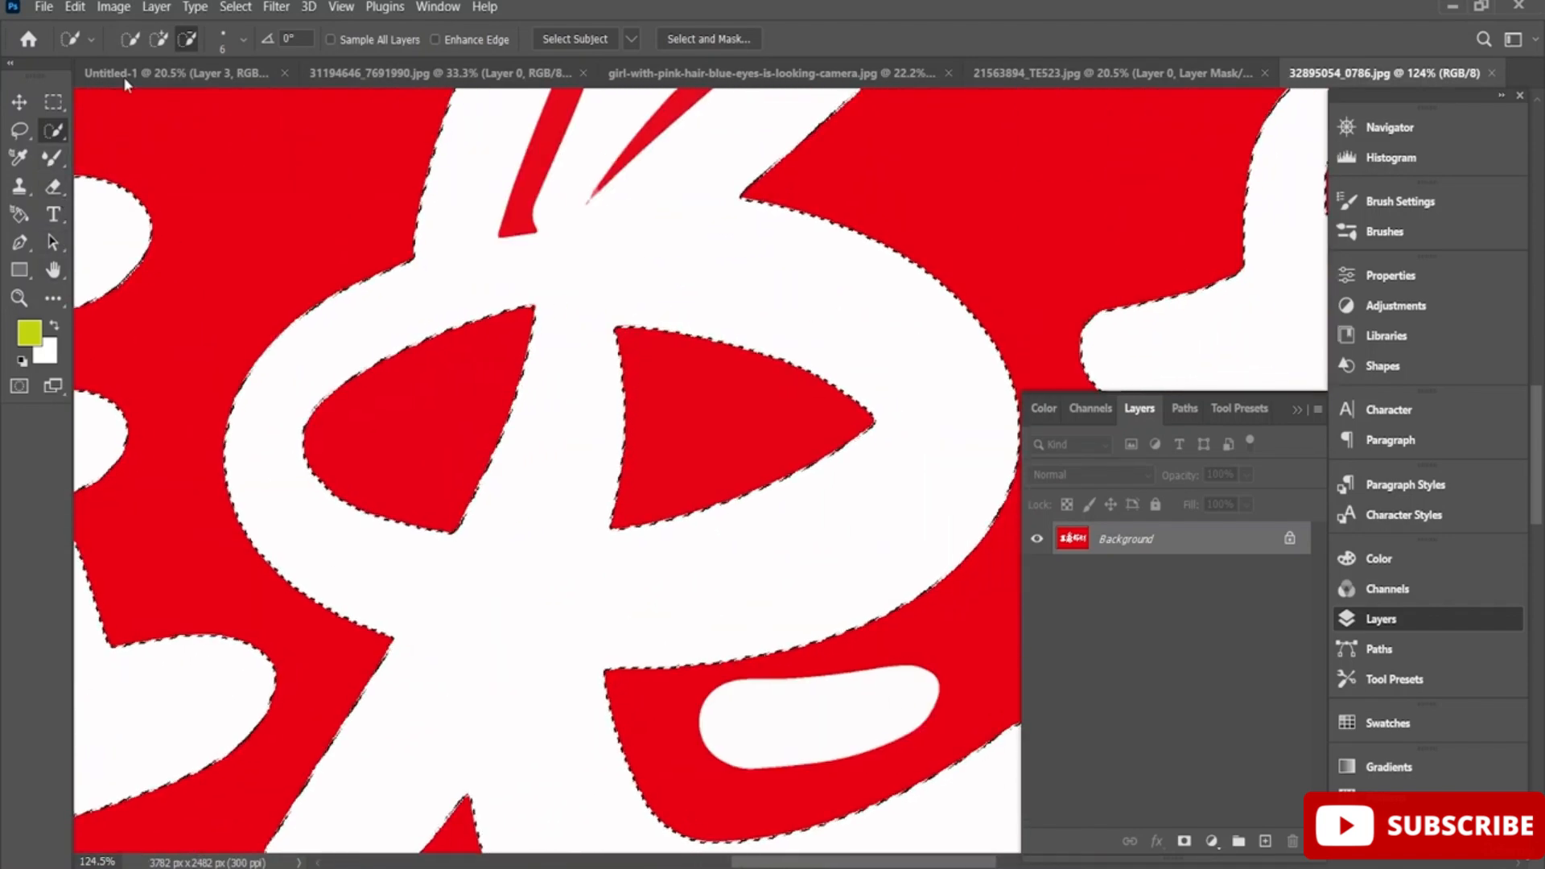
click(159, 38)
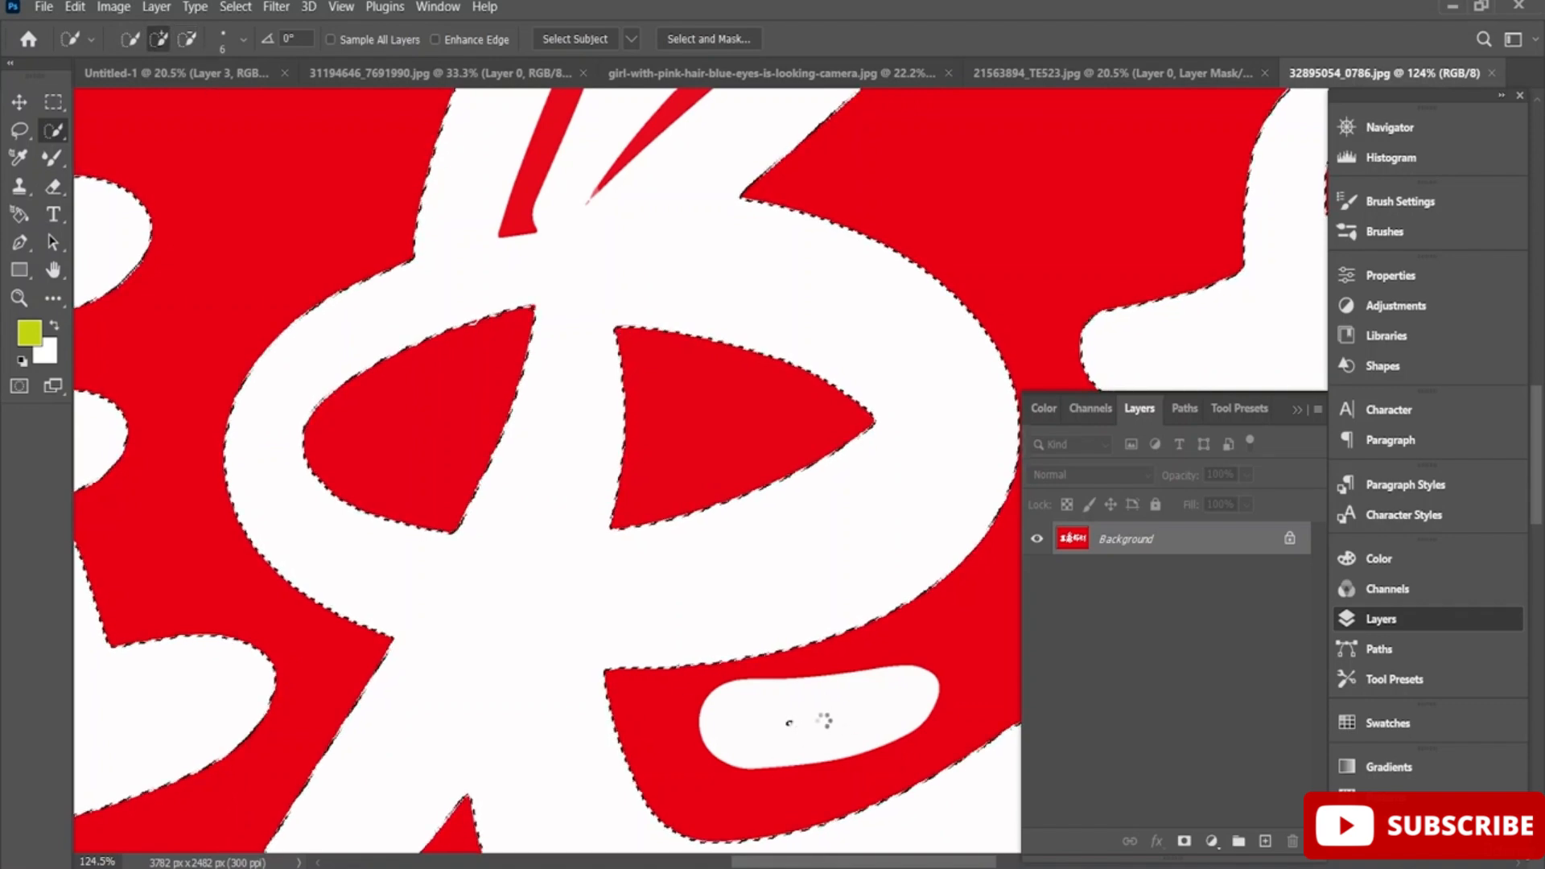
drag(786, 724, 840, 716)
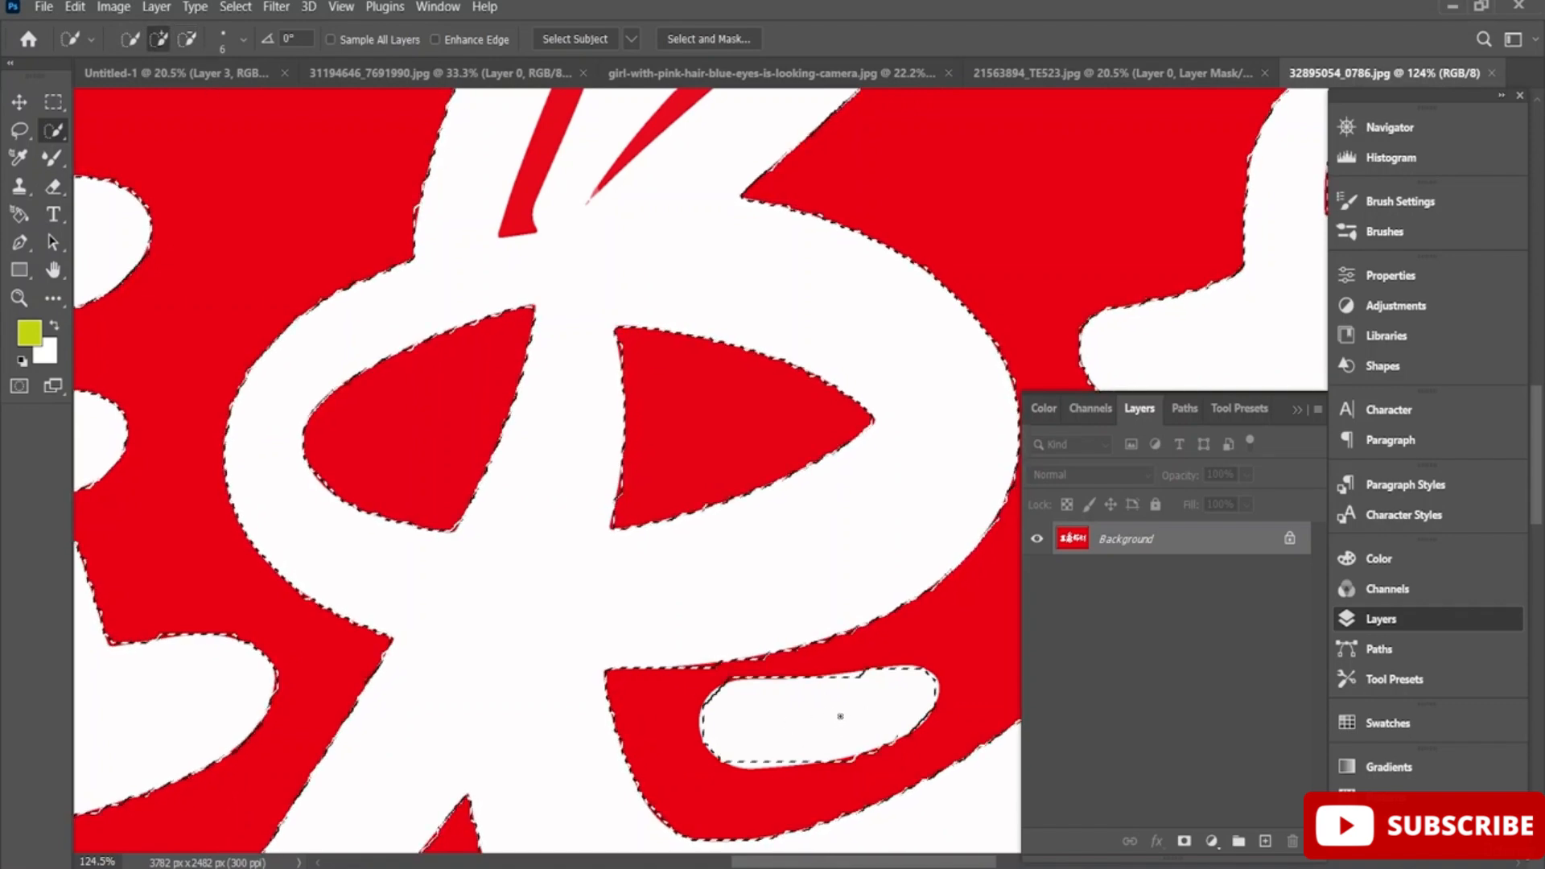
Subtract the red gap in the first character and the red slits in the second character's rabbit ears from the selection
drag(954, 863, 849, 865)
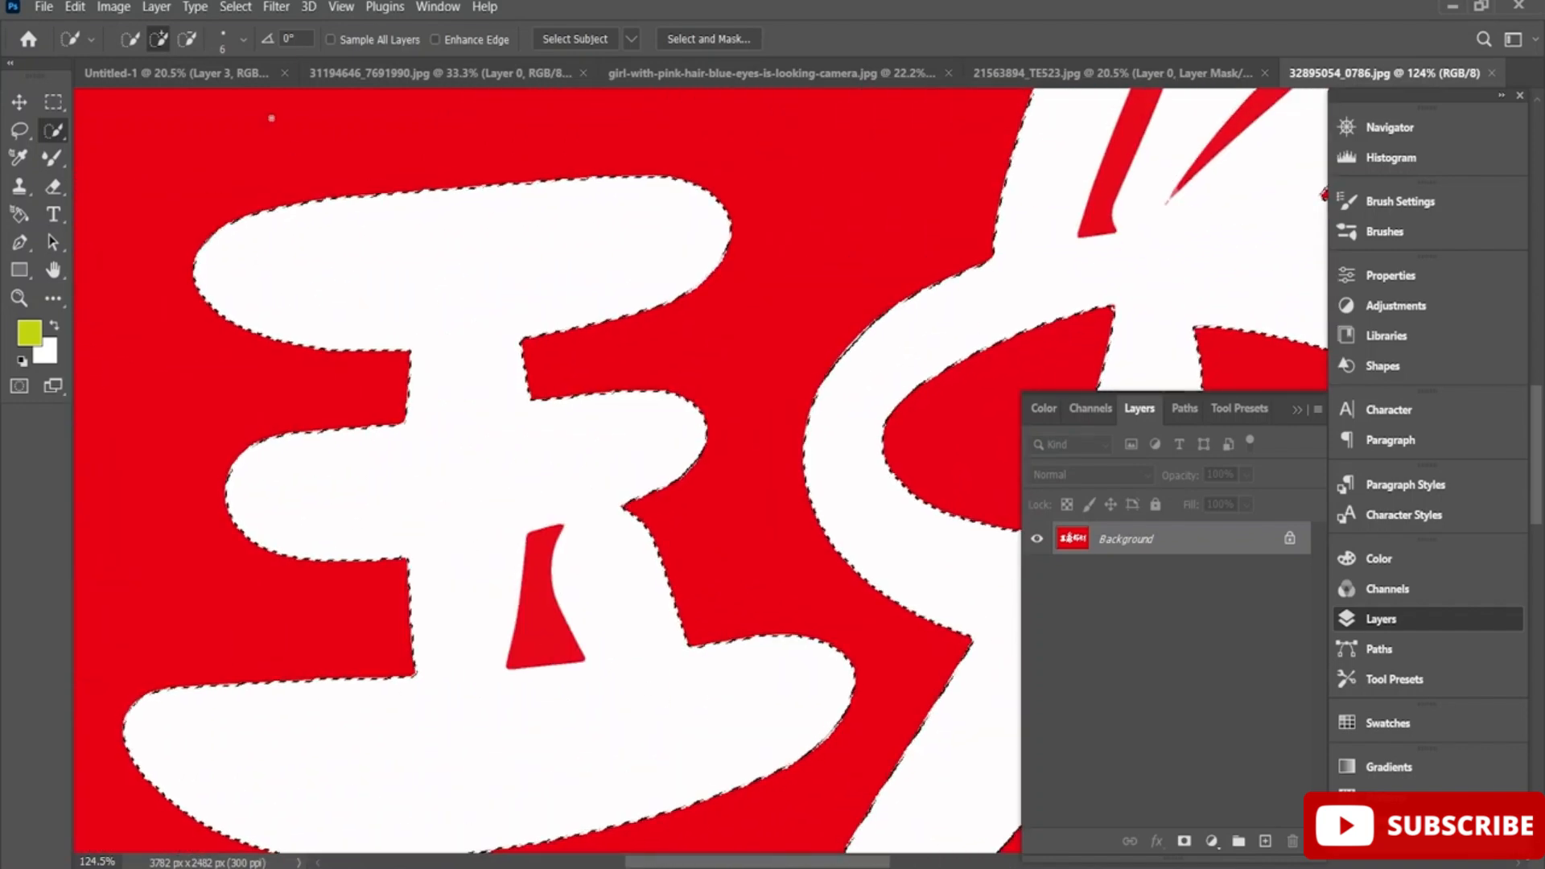
click(186, 39)
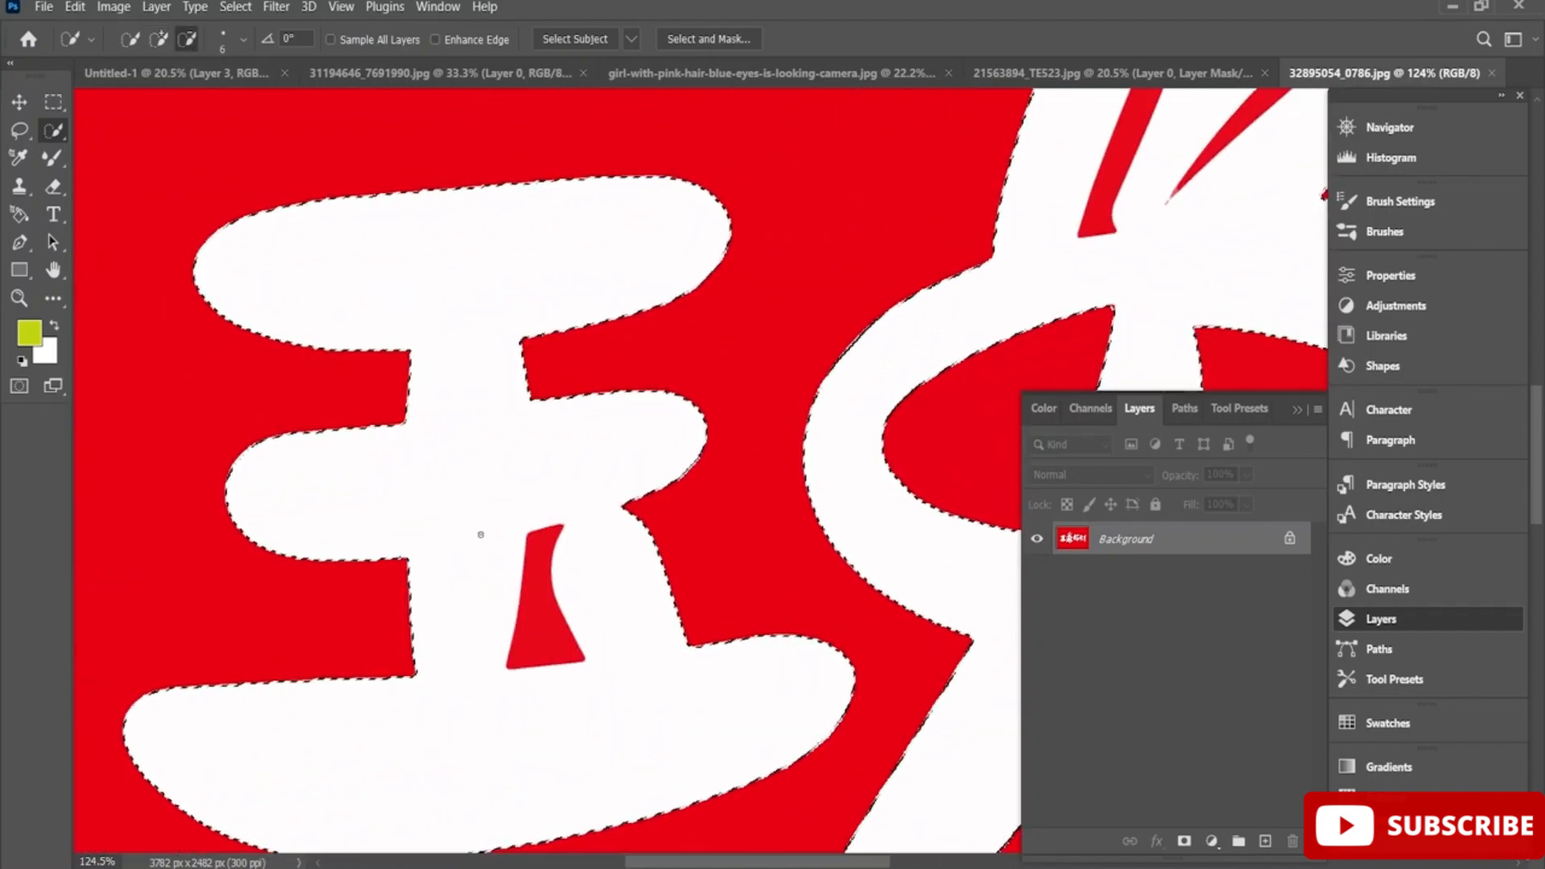
click(551, 622)
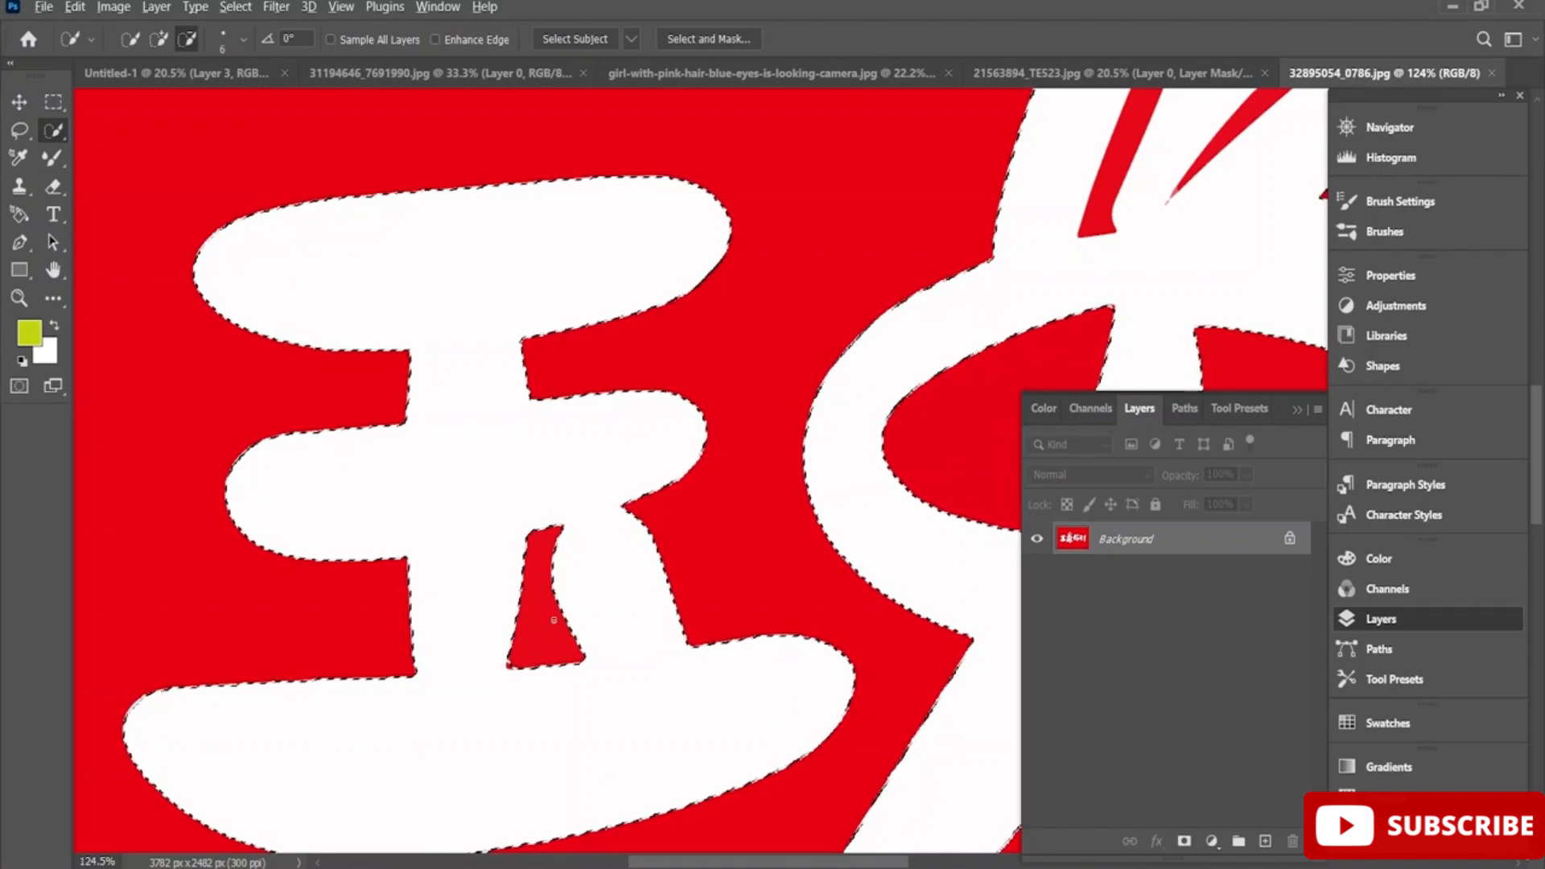
scroll(554, 620, down, 8)
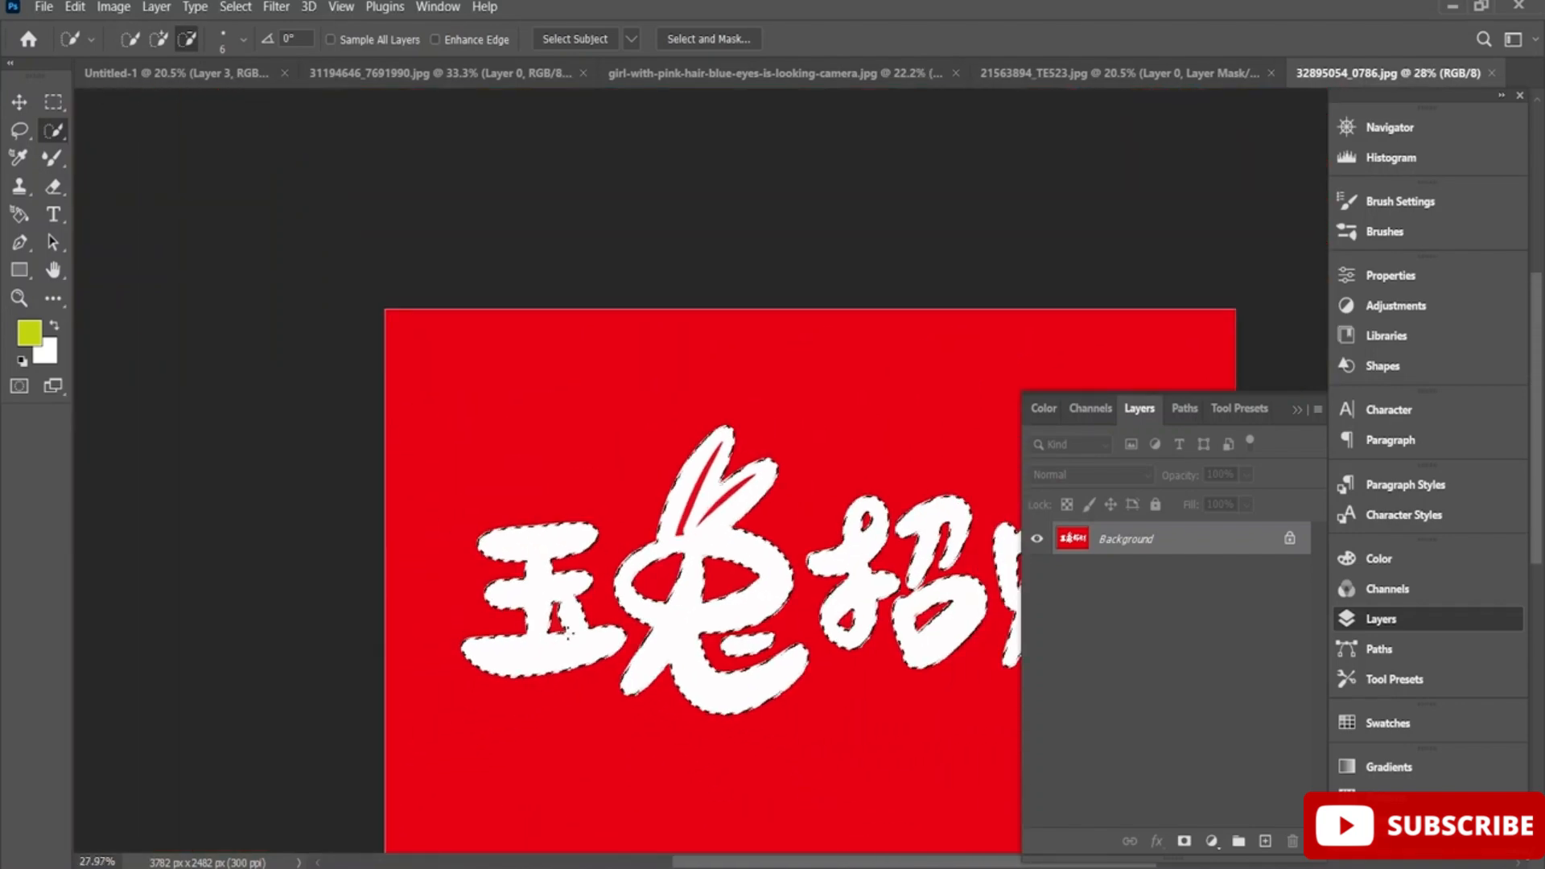
scroll(556, 624, down, 2)
scroll(555, 623, up, 2)
scroll(703, 502, up, 5)
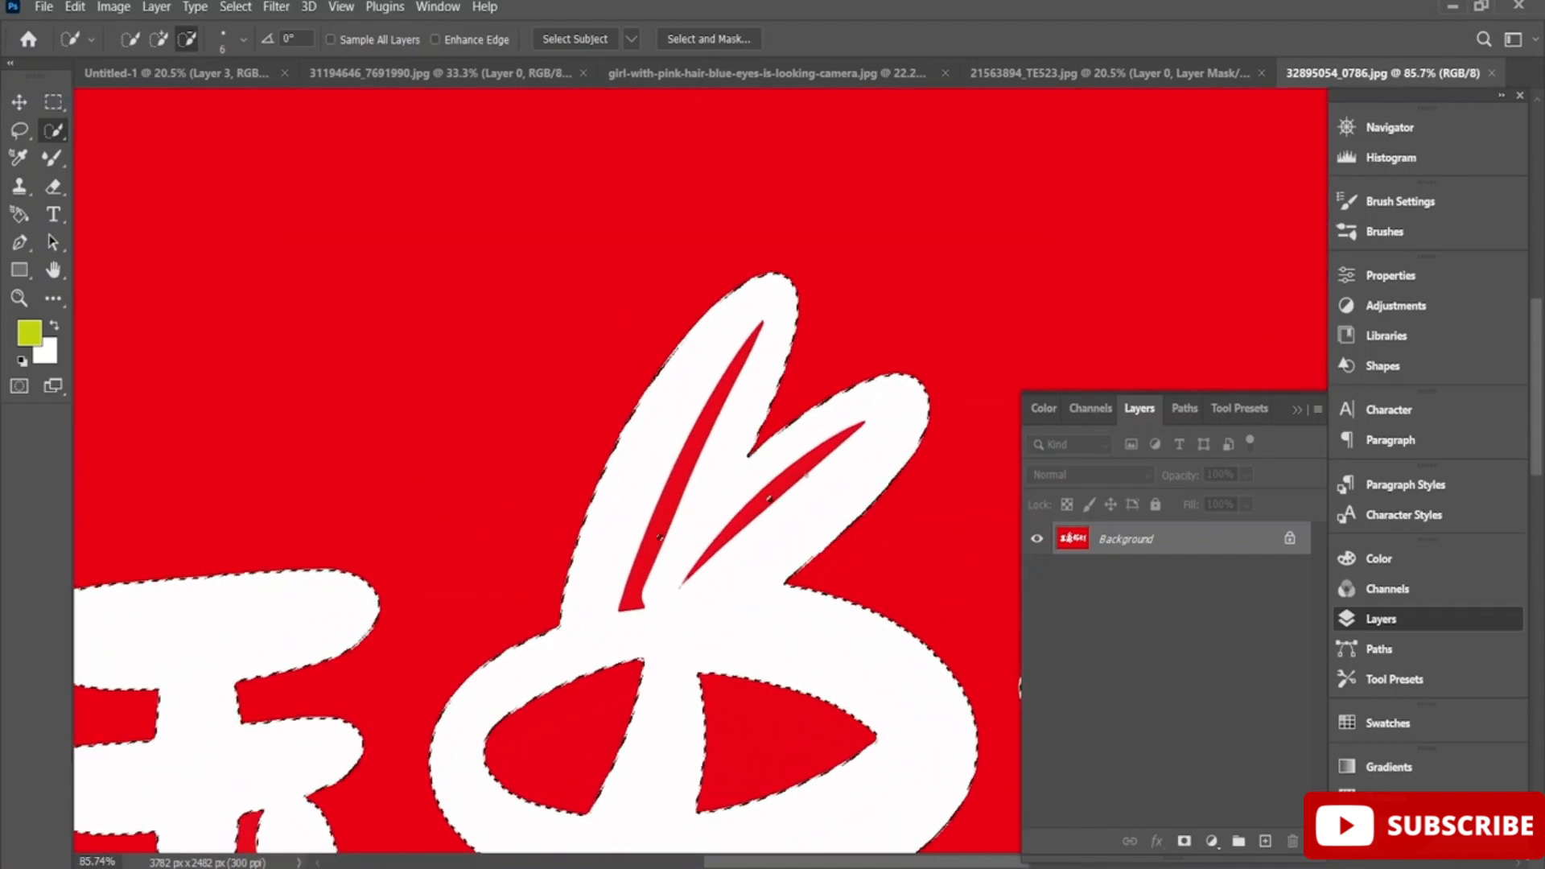
click(660, 537)
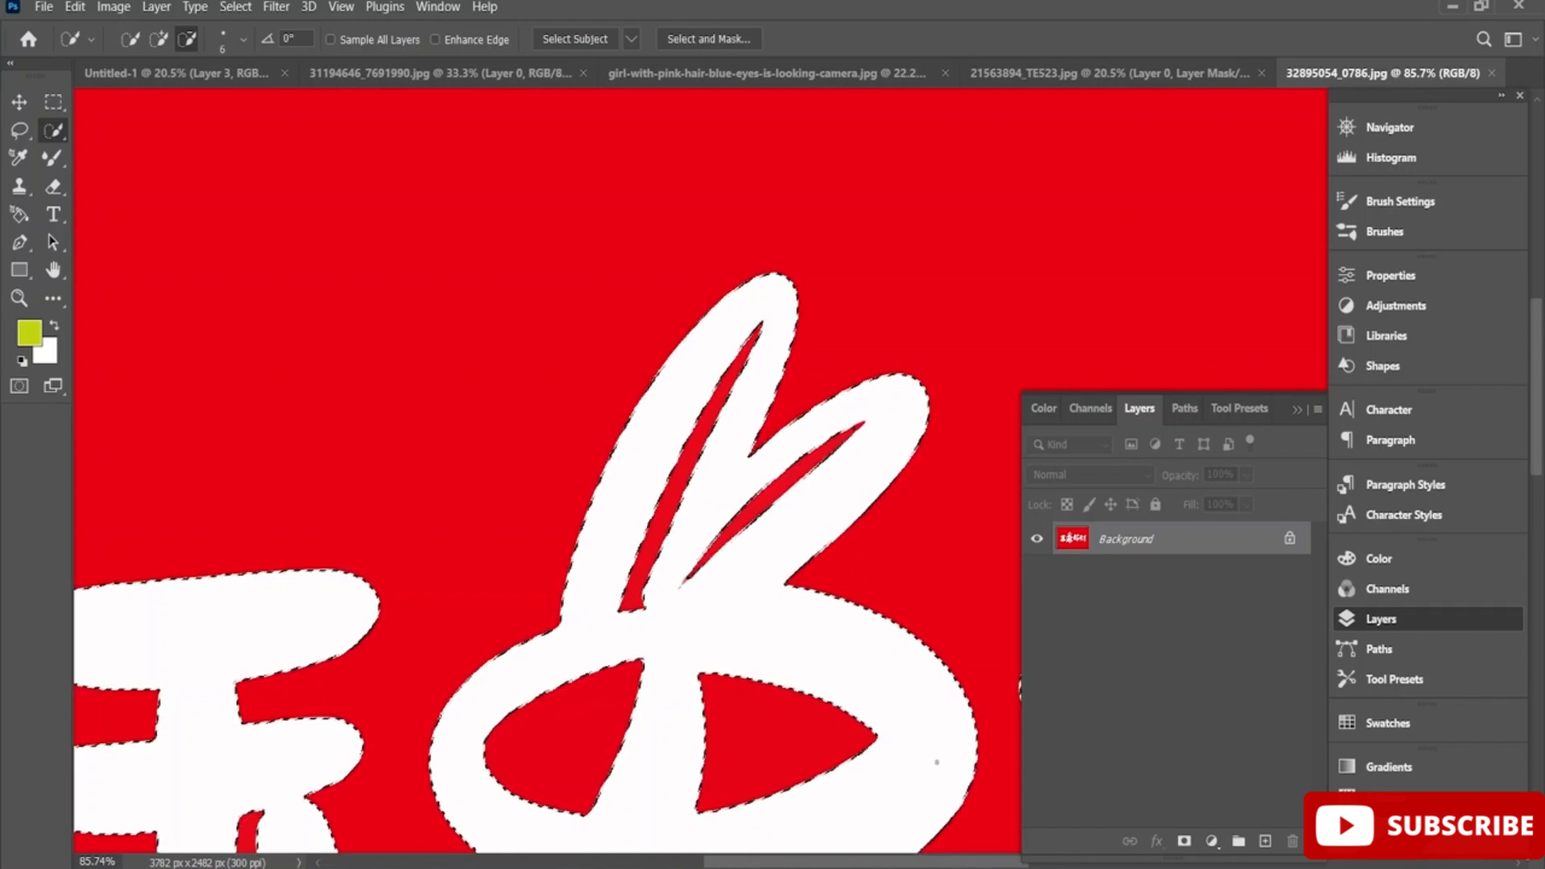
Mask the layer to the selected characters so the red background is hidden
click(1183, 841)
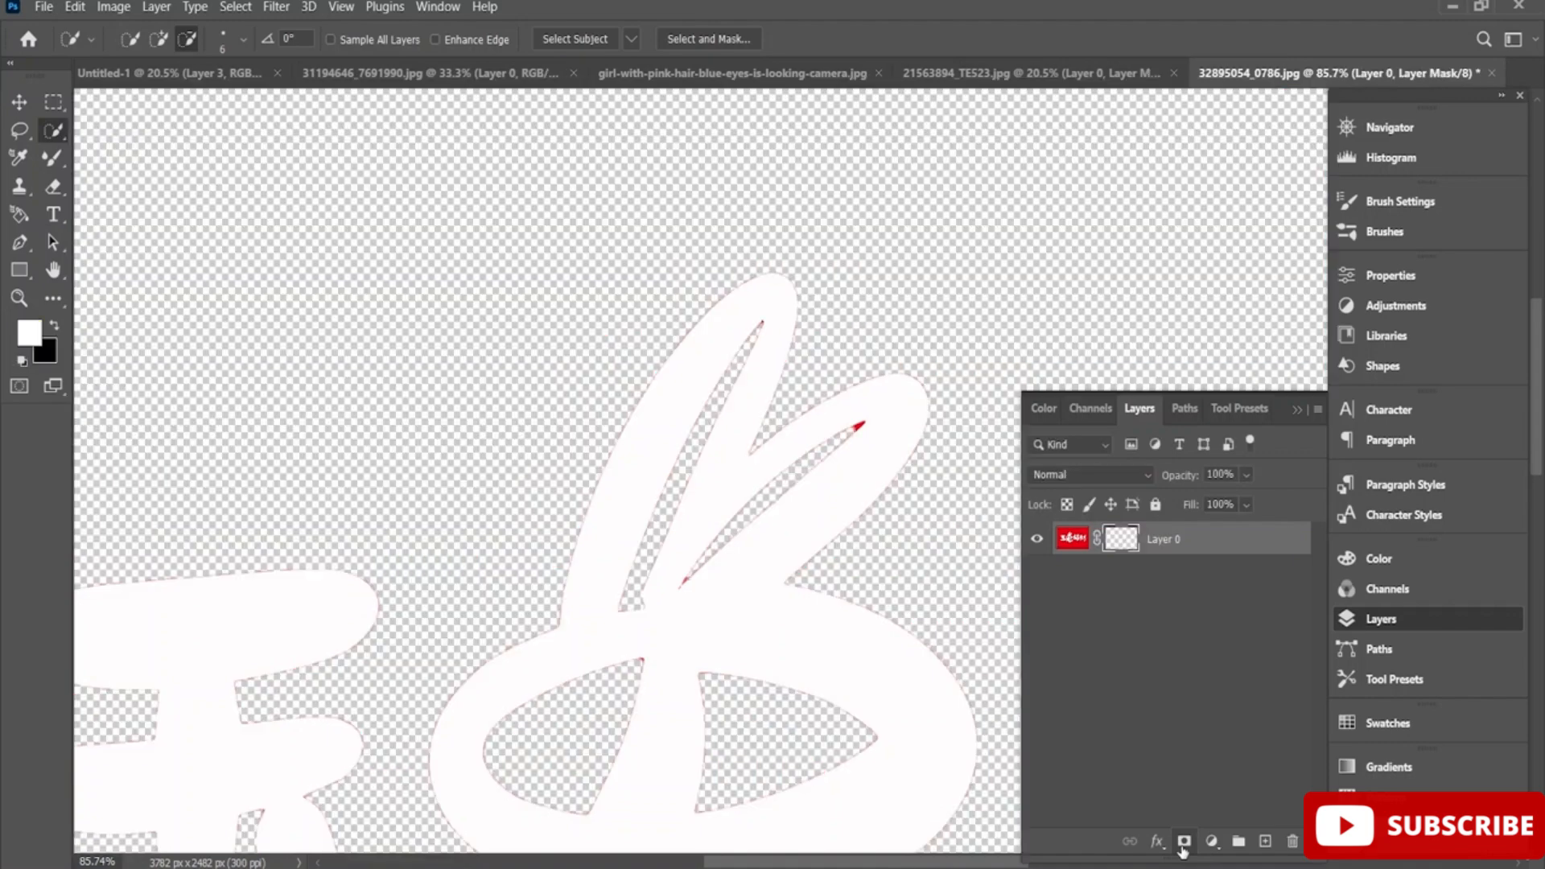
scroll(881, 723, down, 5)
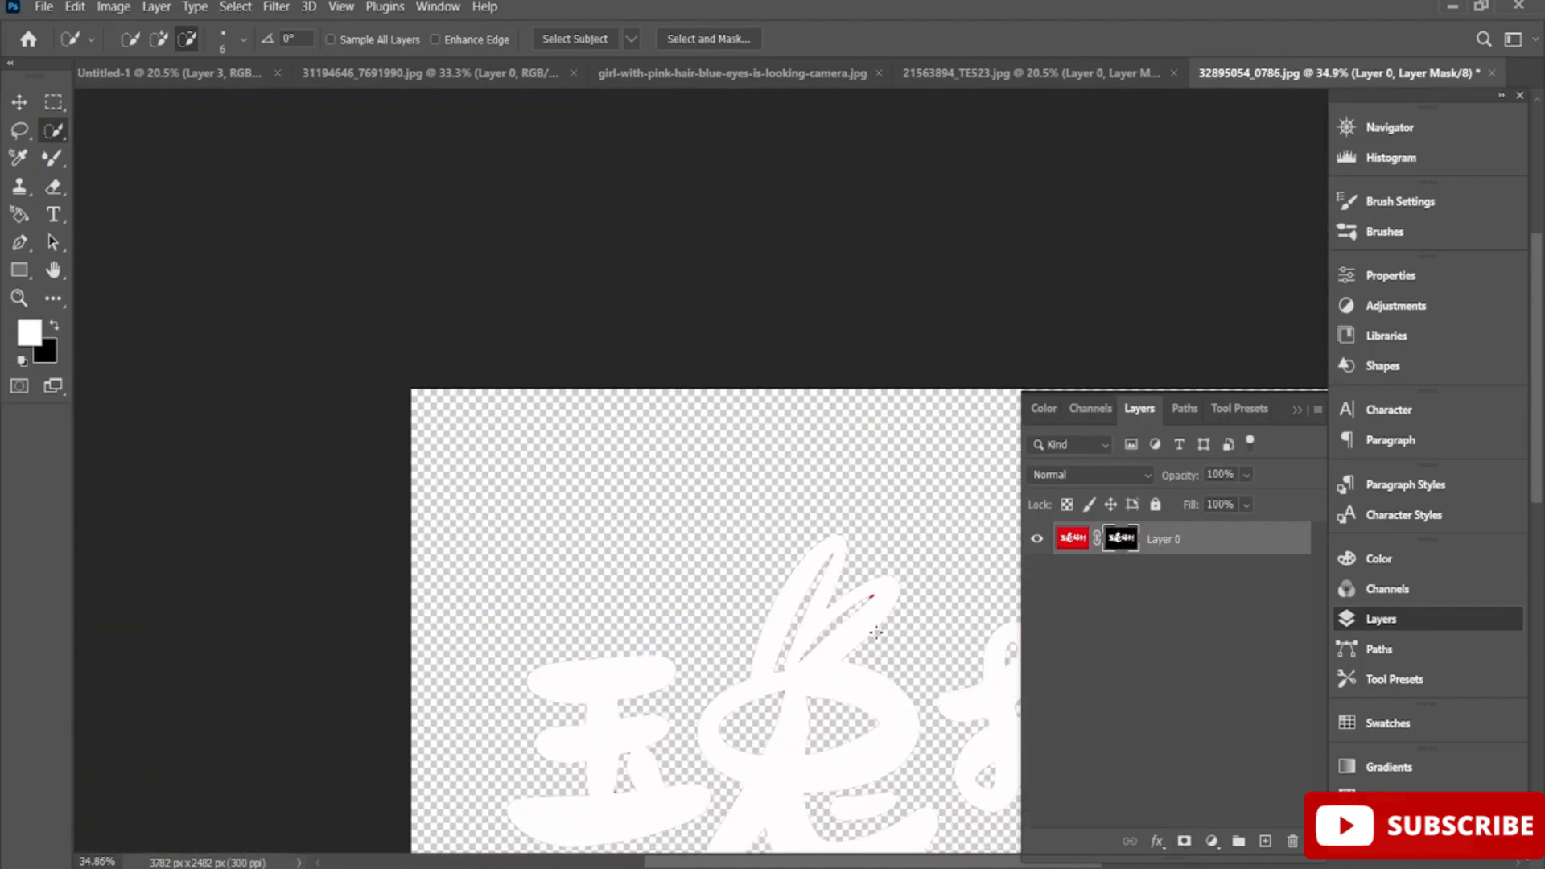
scroll(876, 632, down, 5)
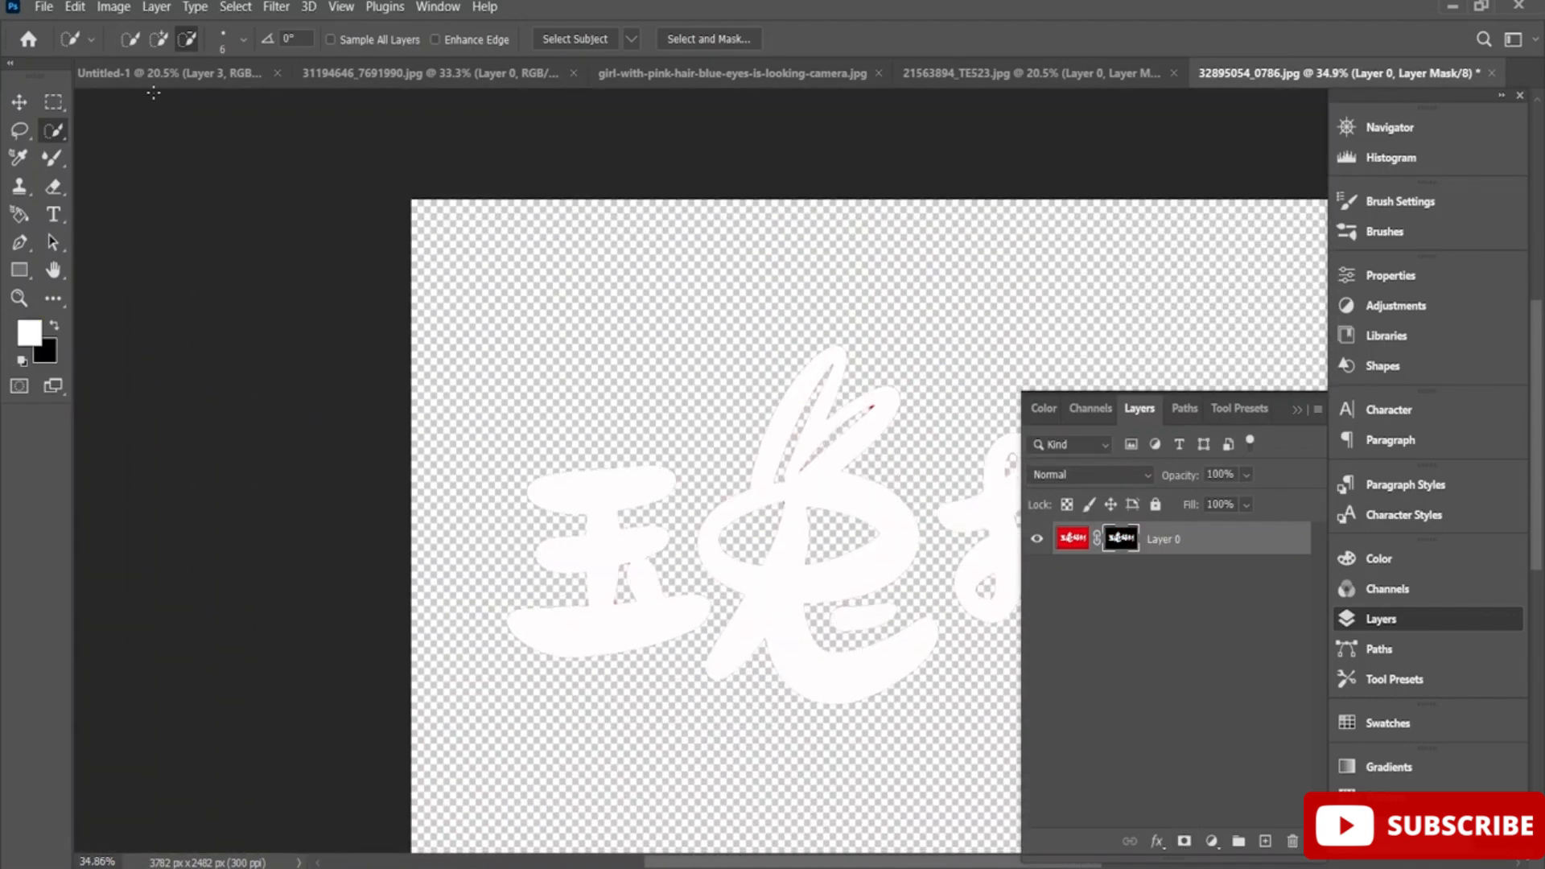
Move the cut-out Chinese lettering layer into the Untitled-1 design, over the lower part of the artwork
click(20, 106)
drag(739, 507, 682, 434)
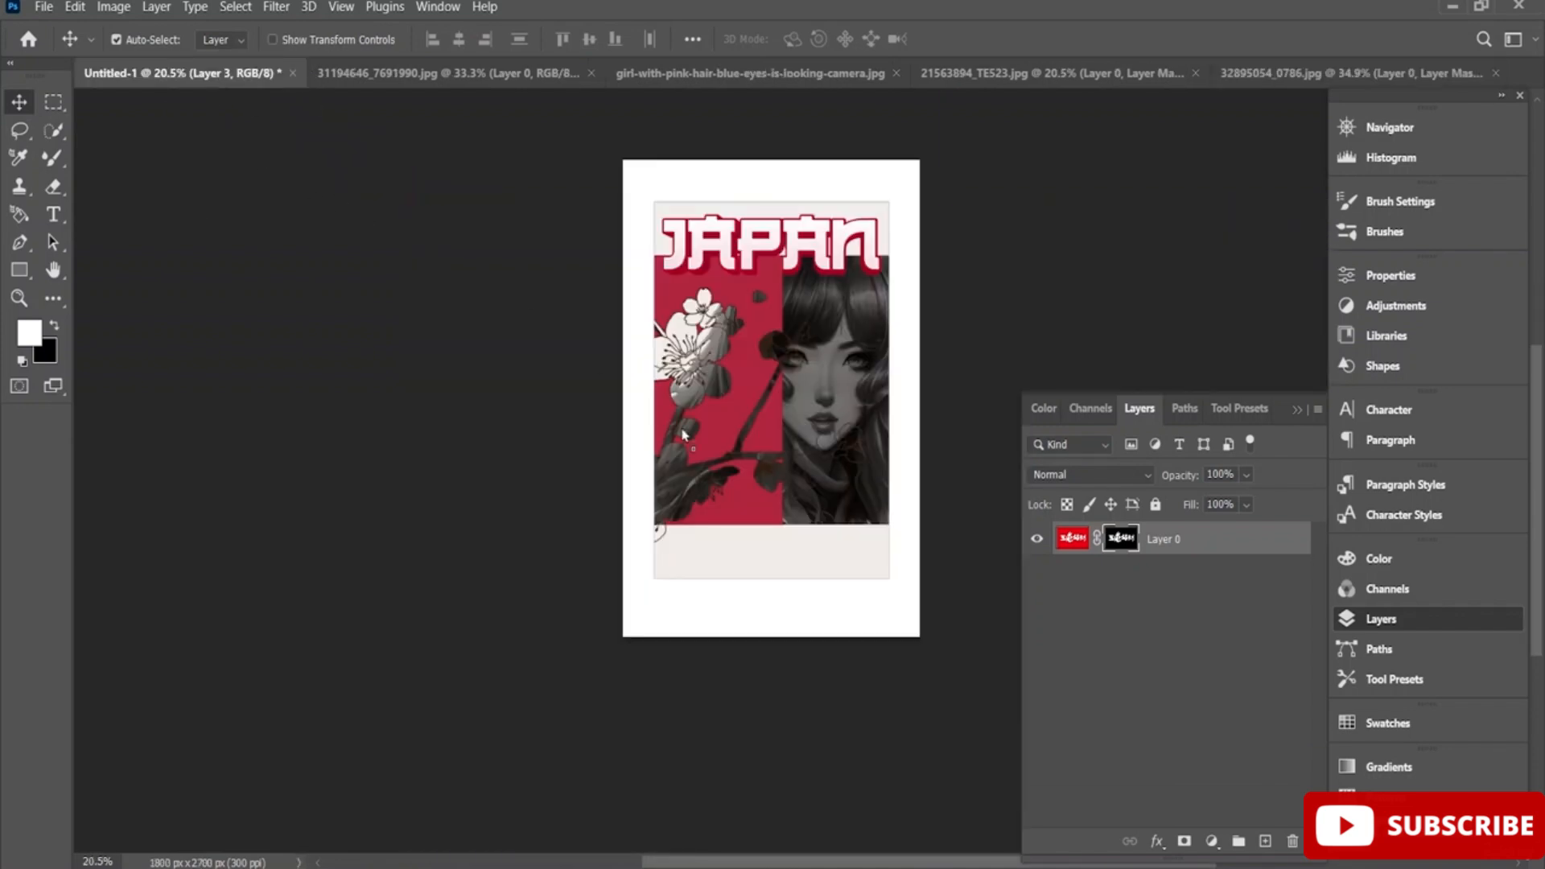
drag(781, 544, 782, 545)
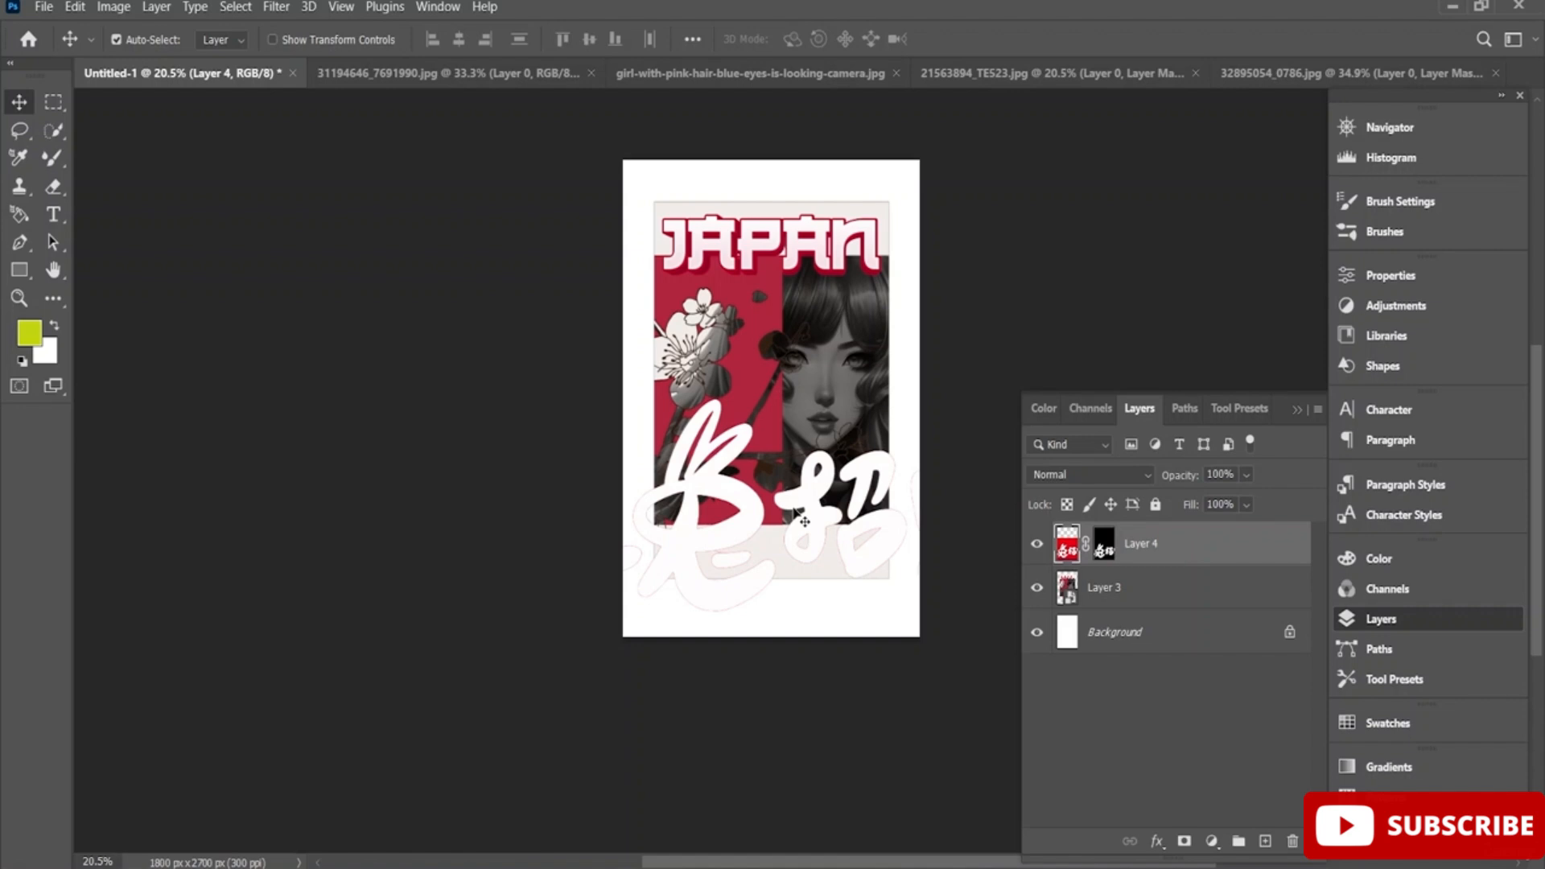
Scale the Chinese lettering to about 32.28% and centre it over the pale band at the artwork's lower edge
scroll(801, 517, down, 2)
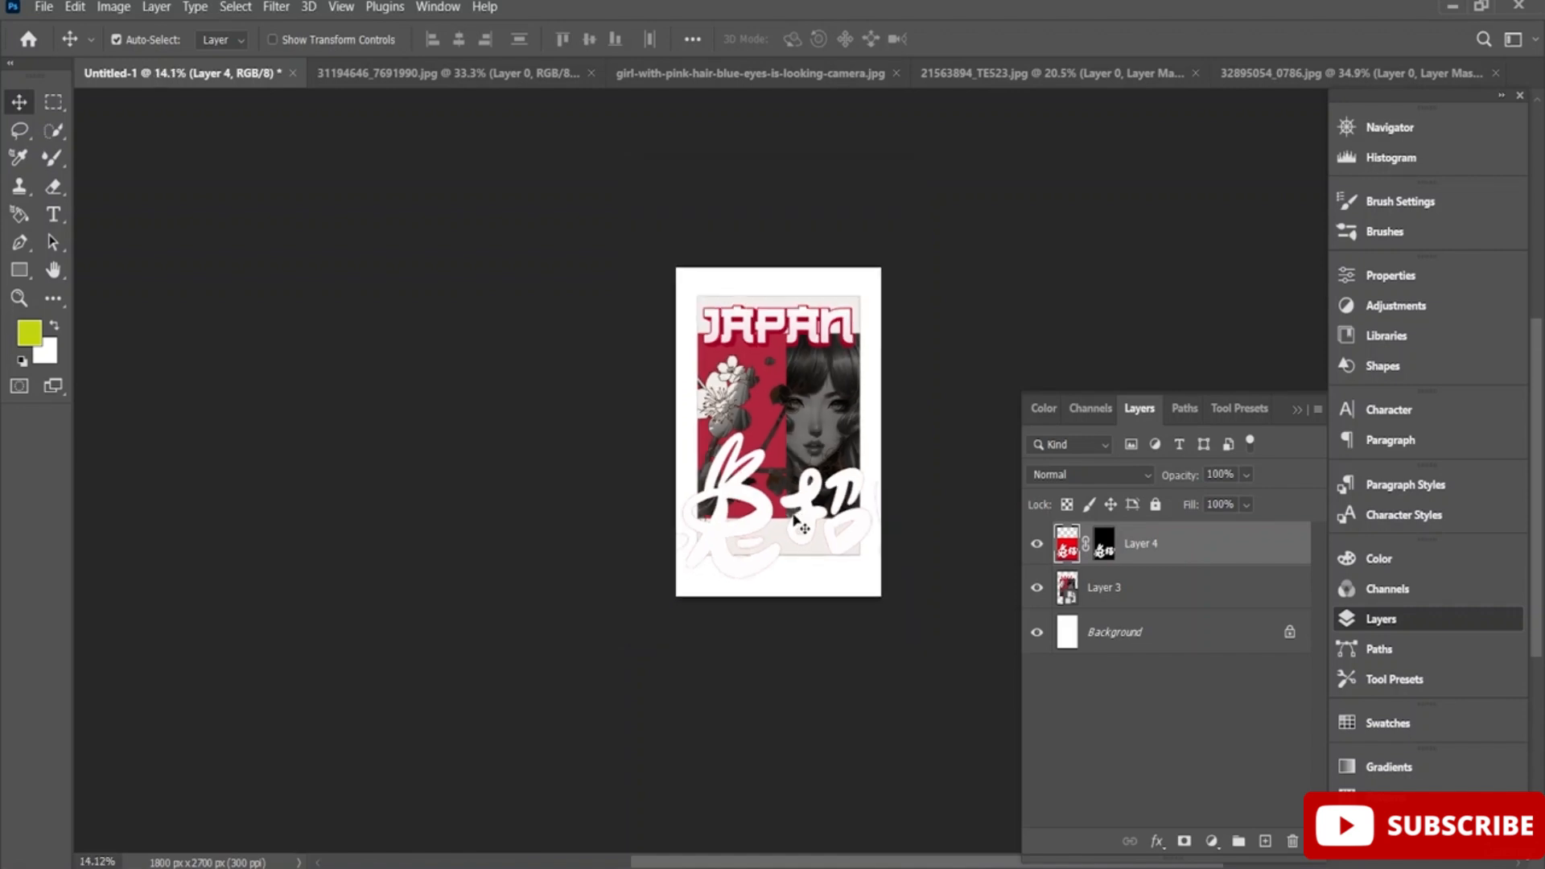
key(ctrl+t)
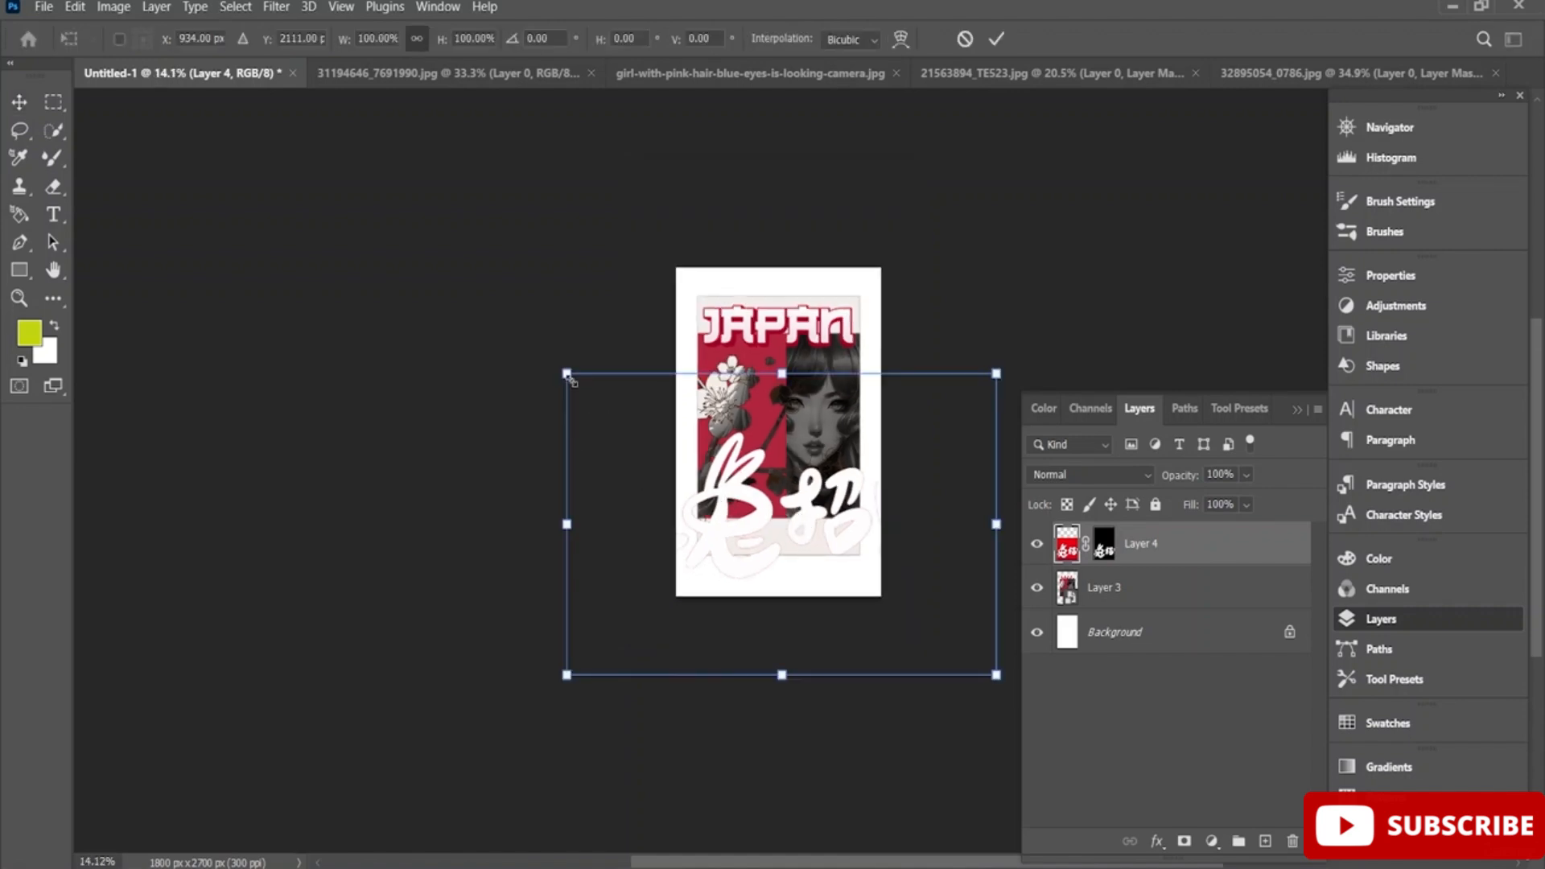
drag(568, 375, 788, 527)
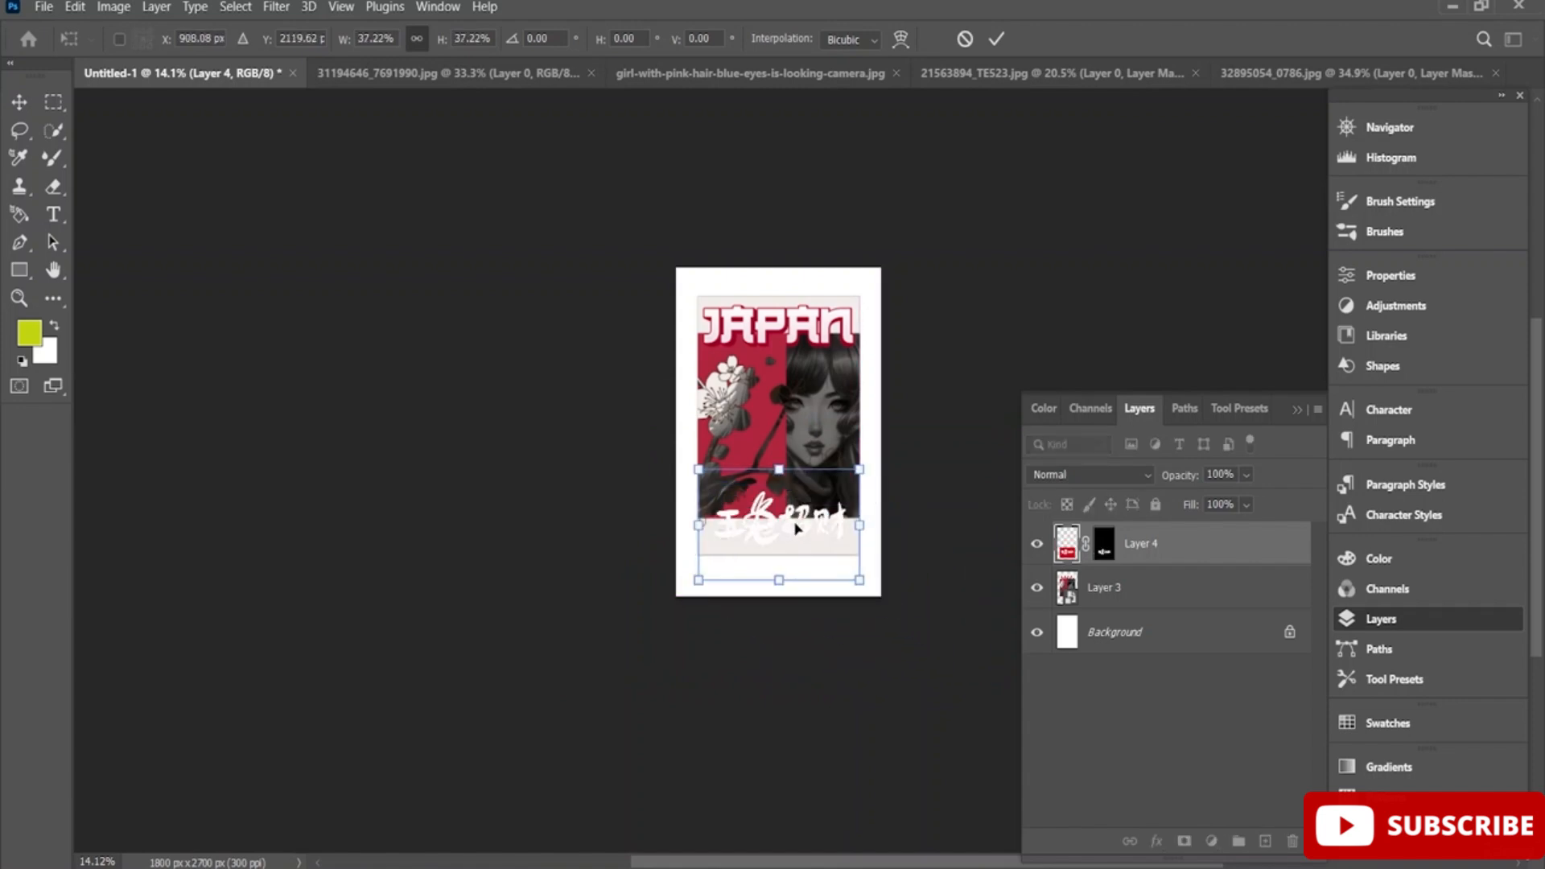
scroll(795, 527, up, 5)
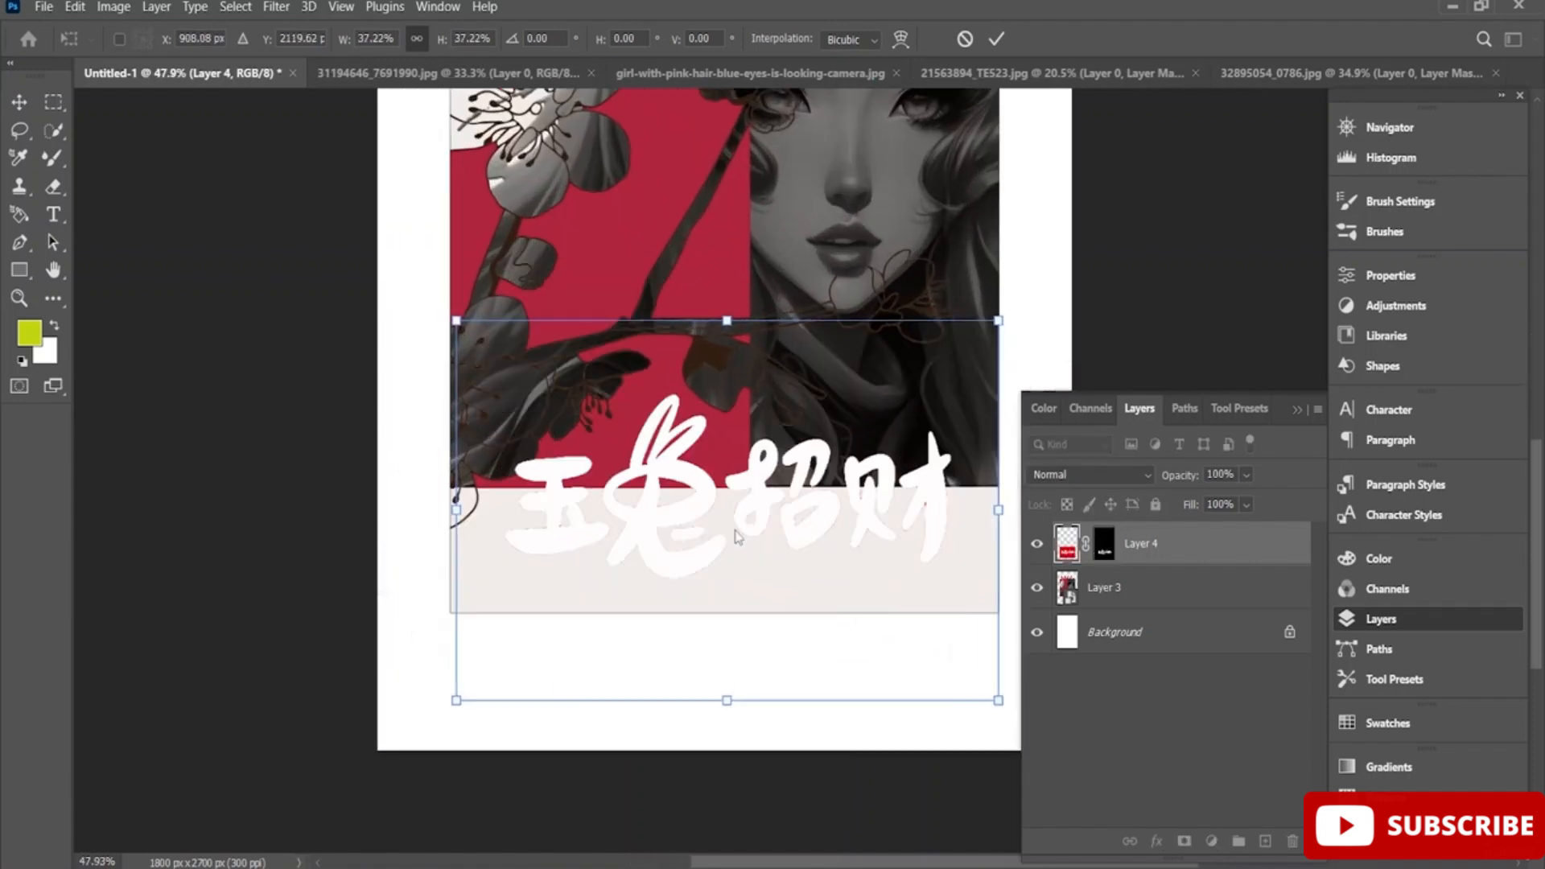
mouse_move(754, 522)
mouse_down()
mouse_move(762, 482)
mouse_move(748, 546)
mouse_up()
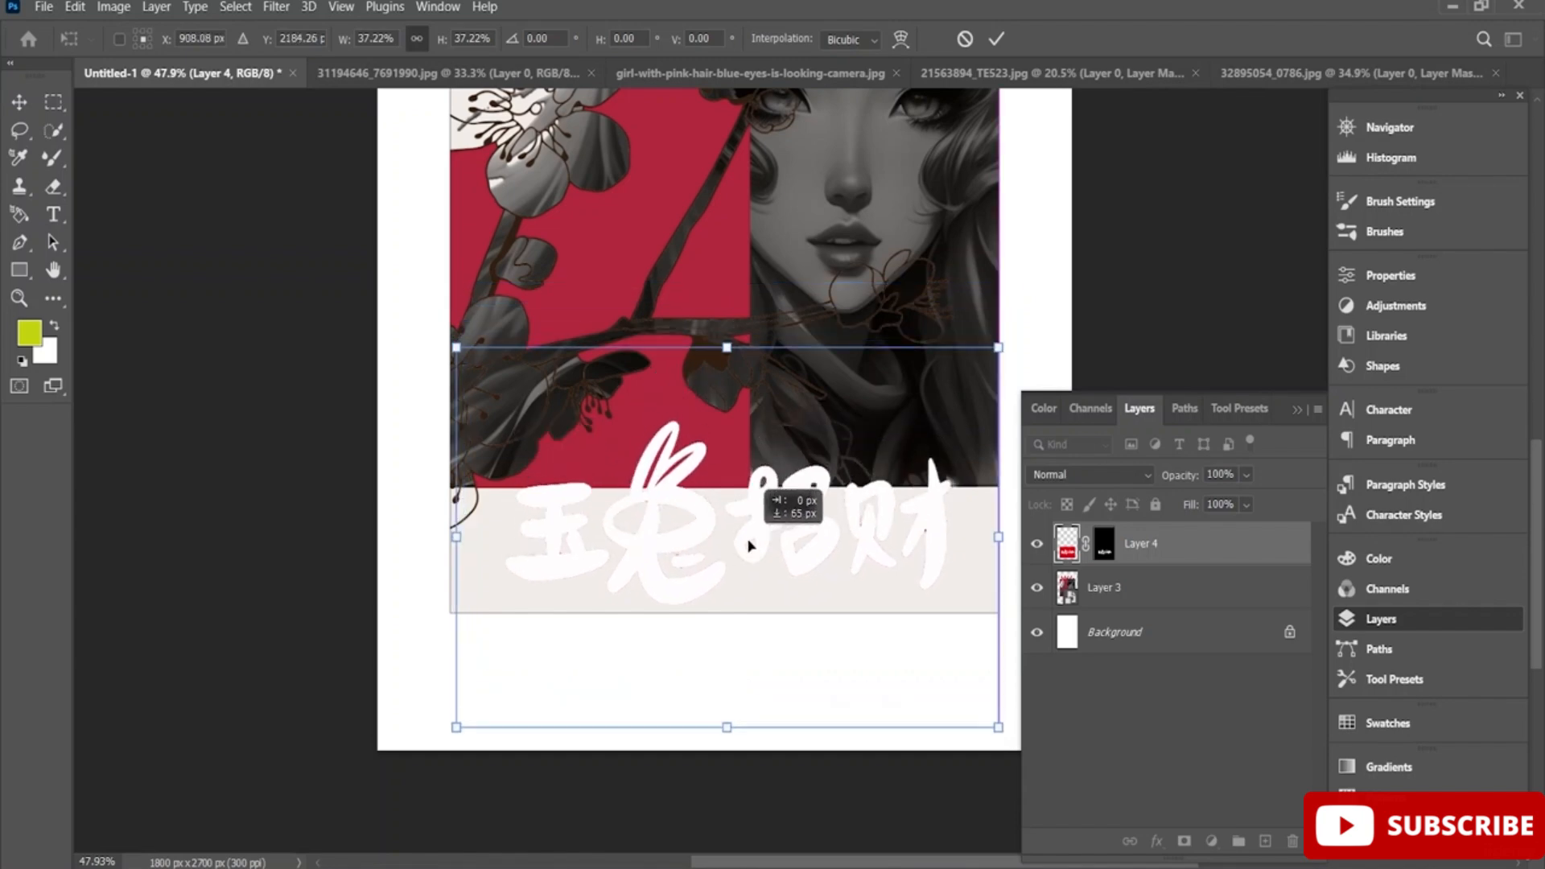
drag(457, 349, 529, 398)
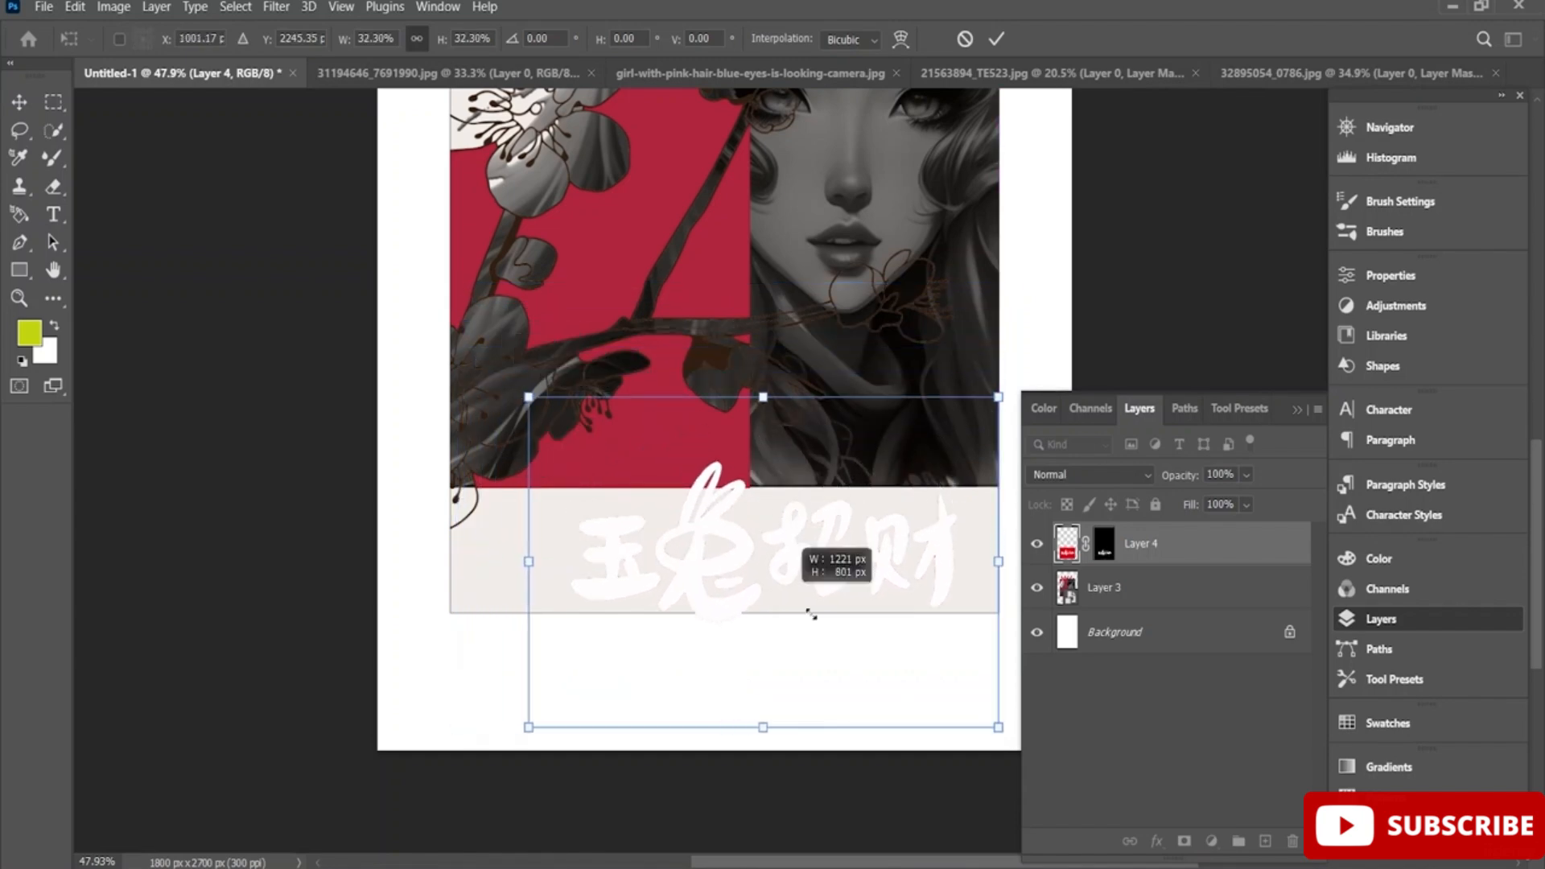
drag(806, 610, 766, 596)
key(Return)
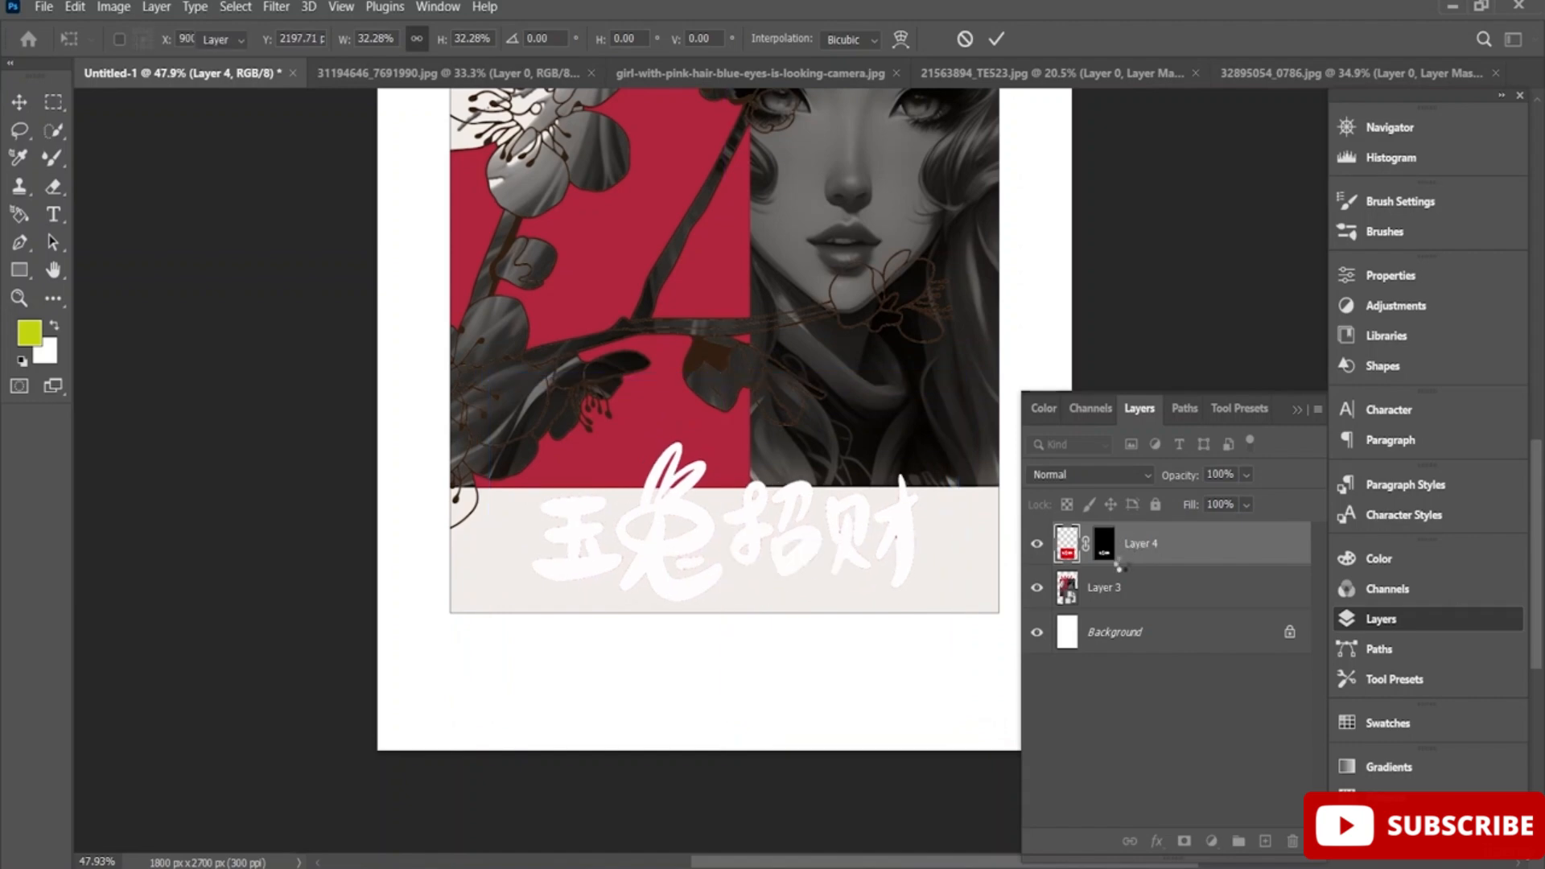
Add an outside stroke of 27 px at 81% opacity to the lettering, coloured #af253e sampled from the artwork's red panel
right_click(1146, 547)
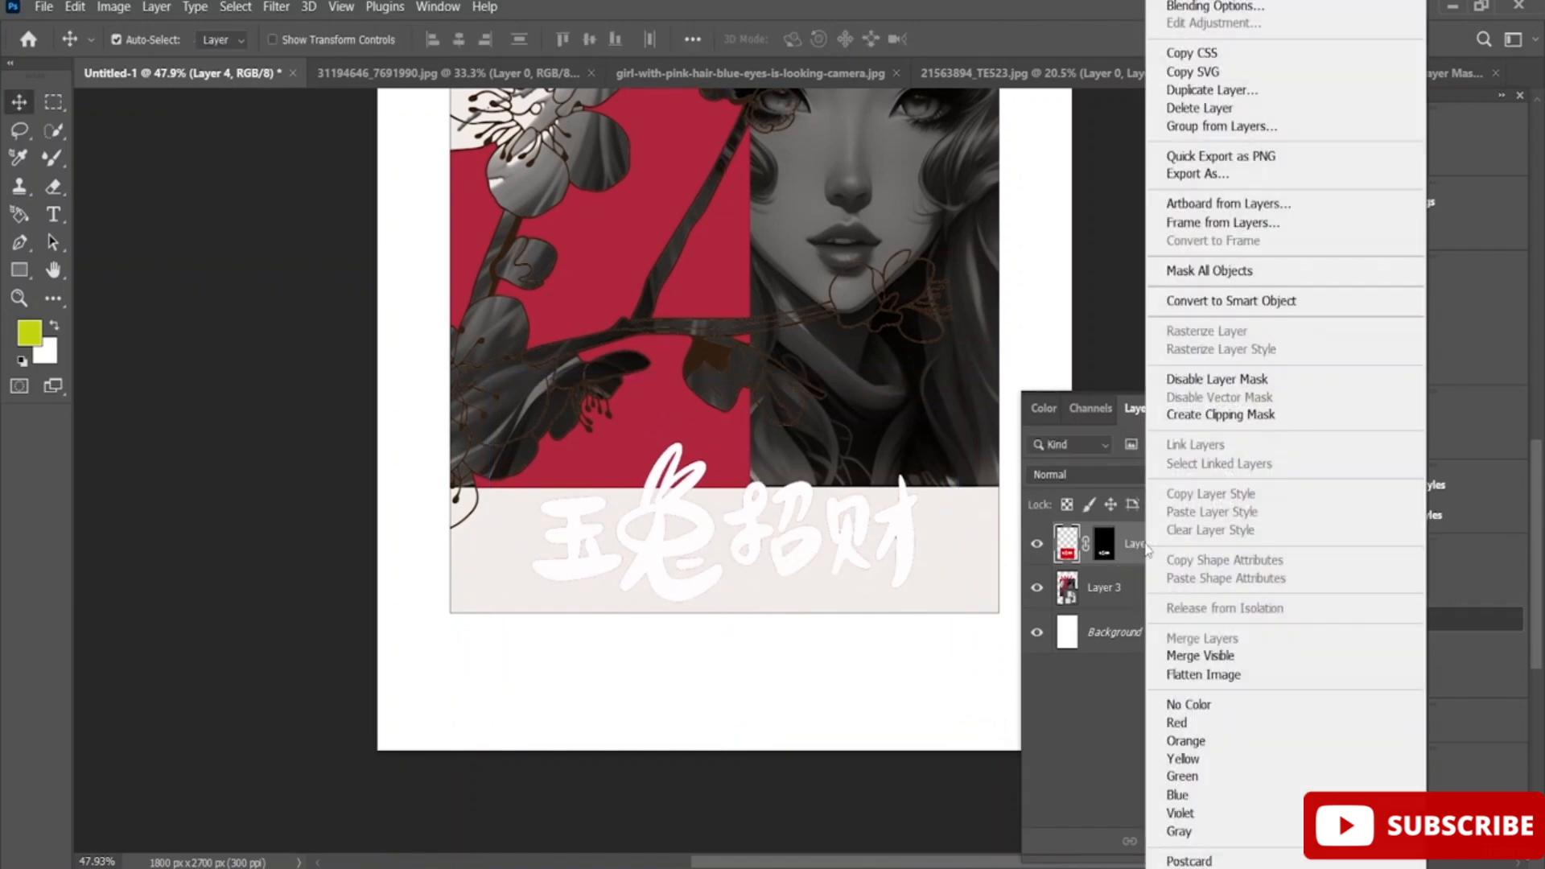
click(1217, 8)
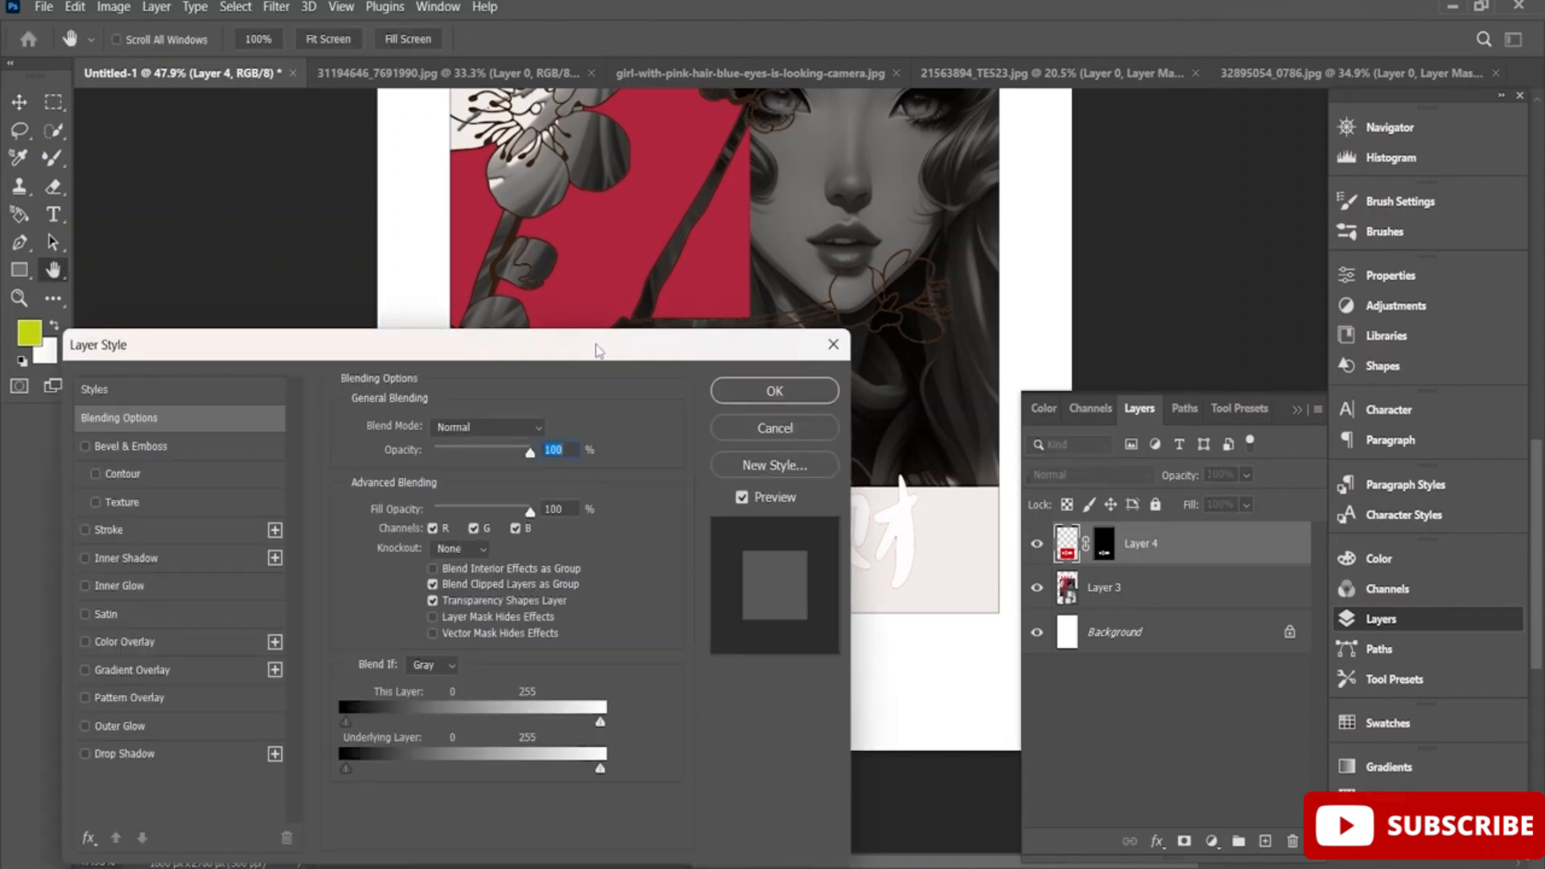
drag(617, 342, 656, 592)
click(232, 766)
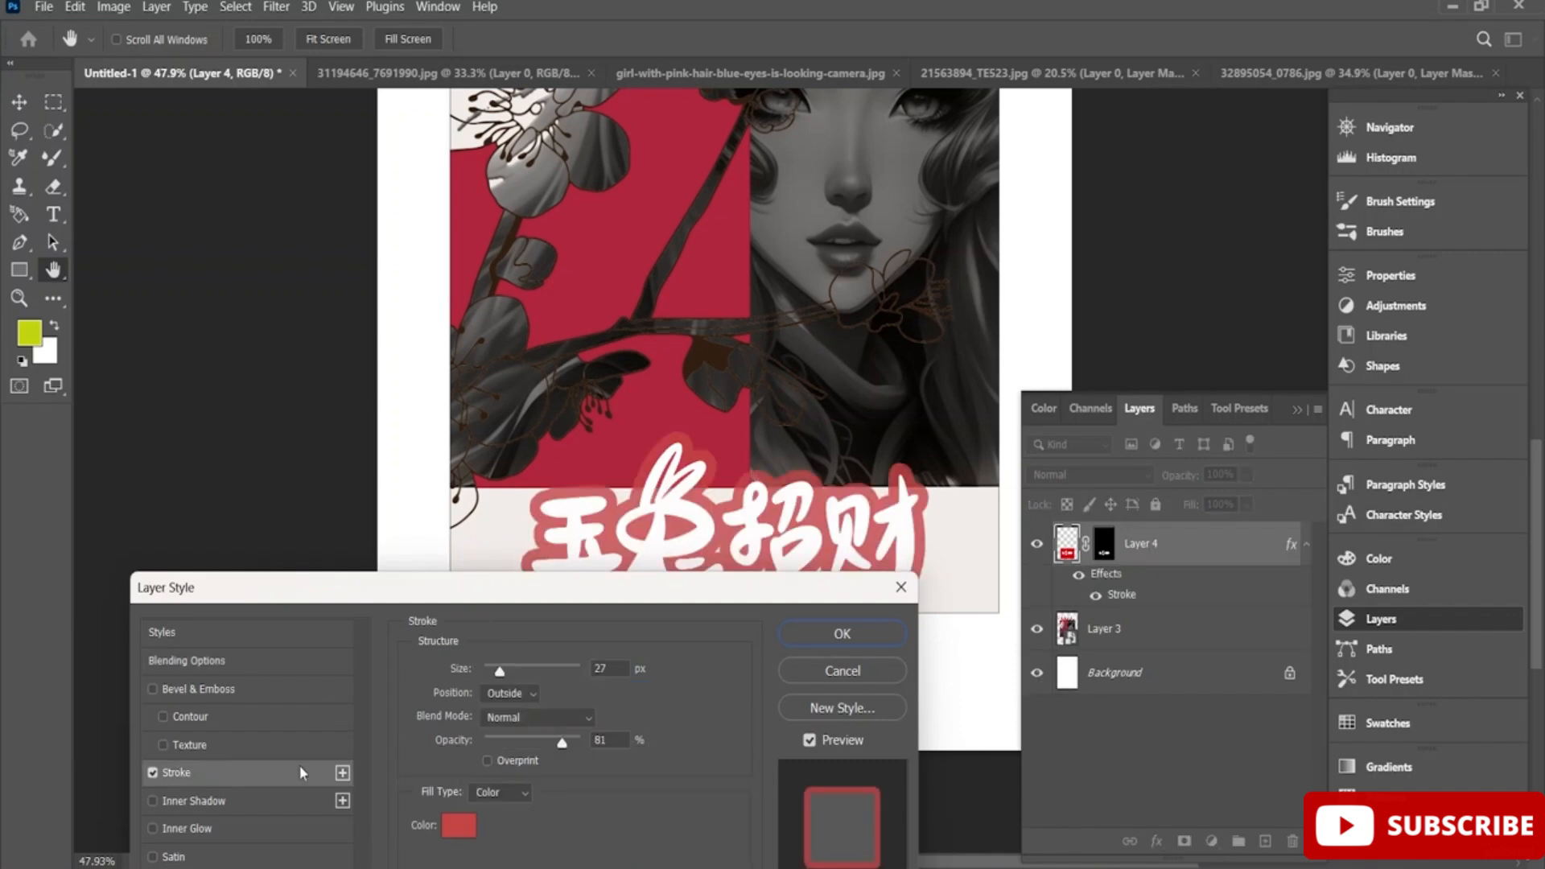
drag(664, 569, 267, 466)
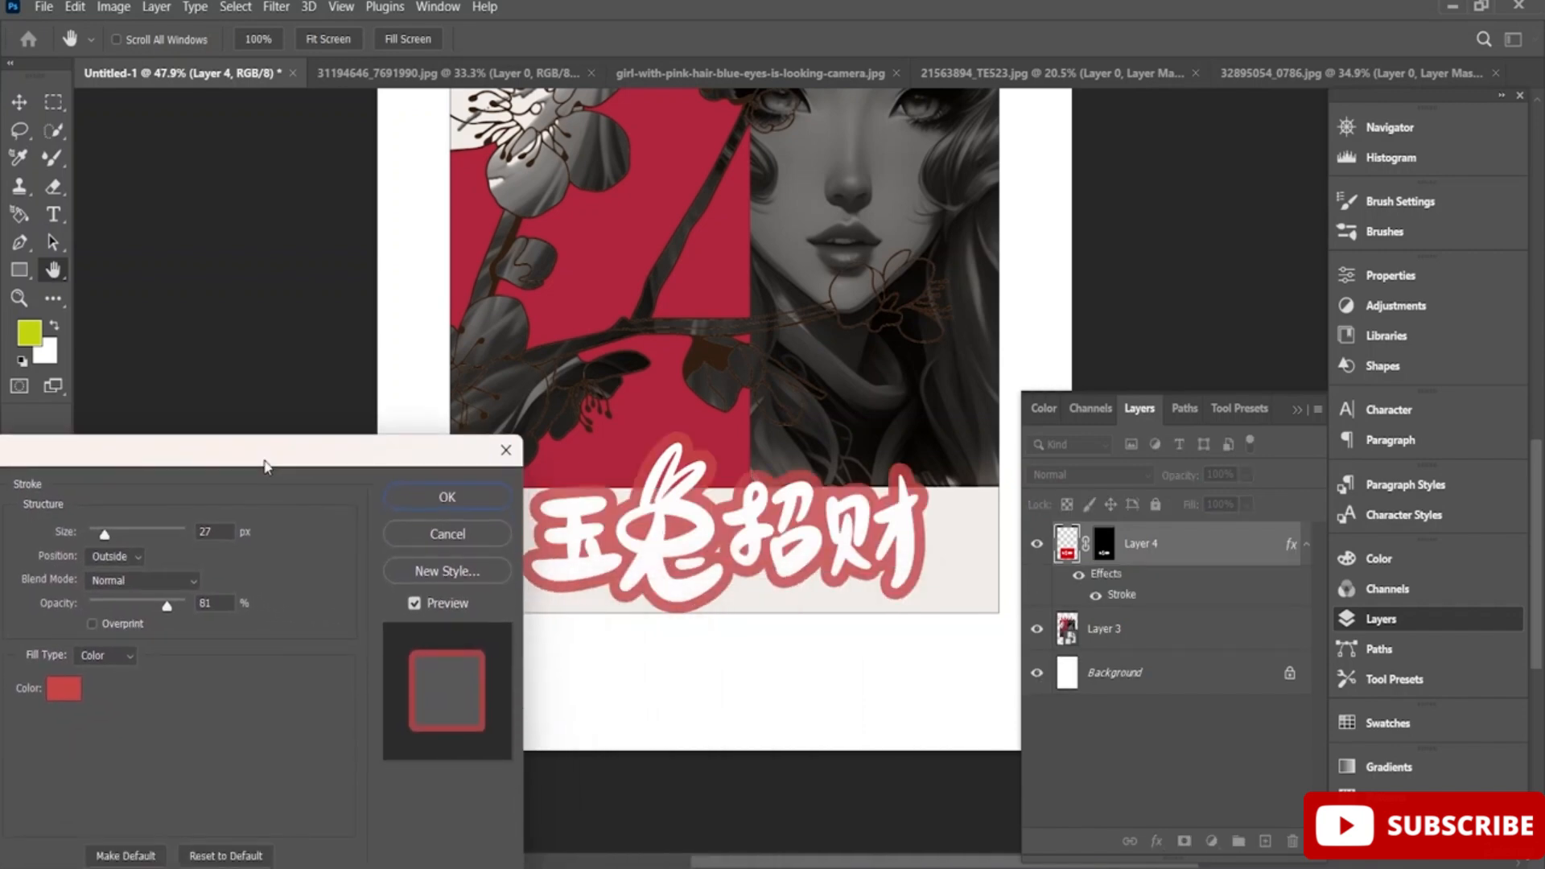
click(64, 688)
click(630, 216)
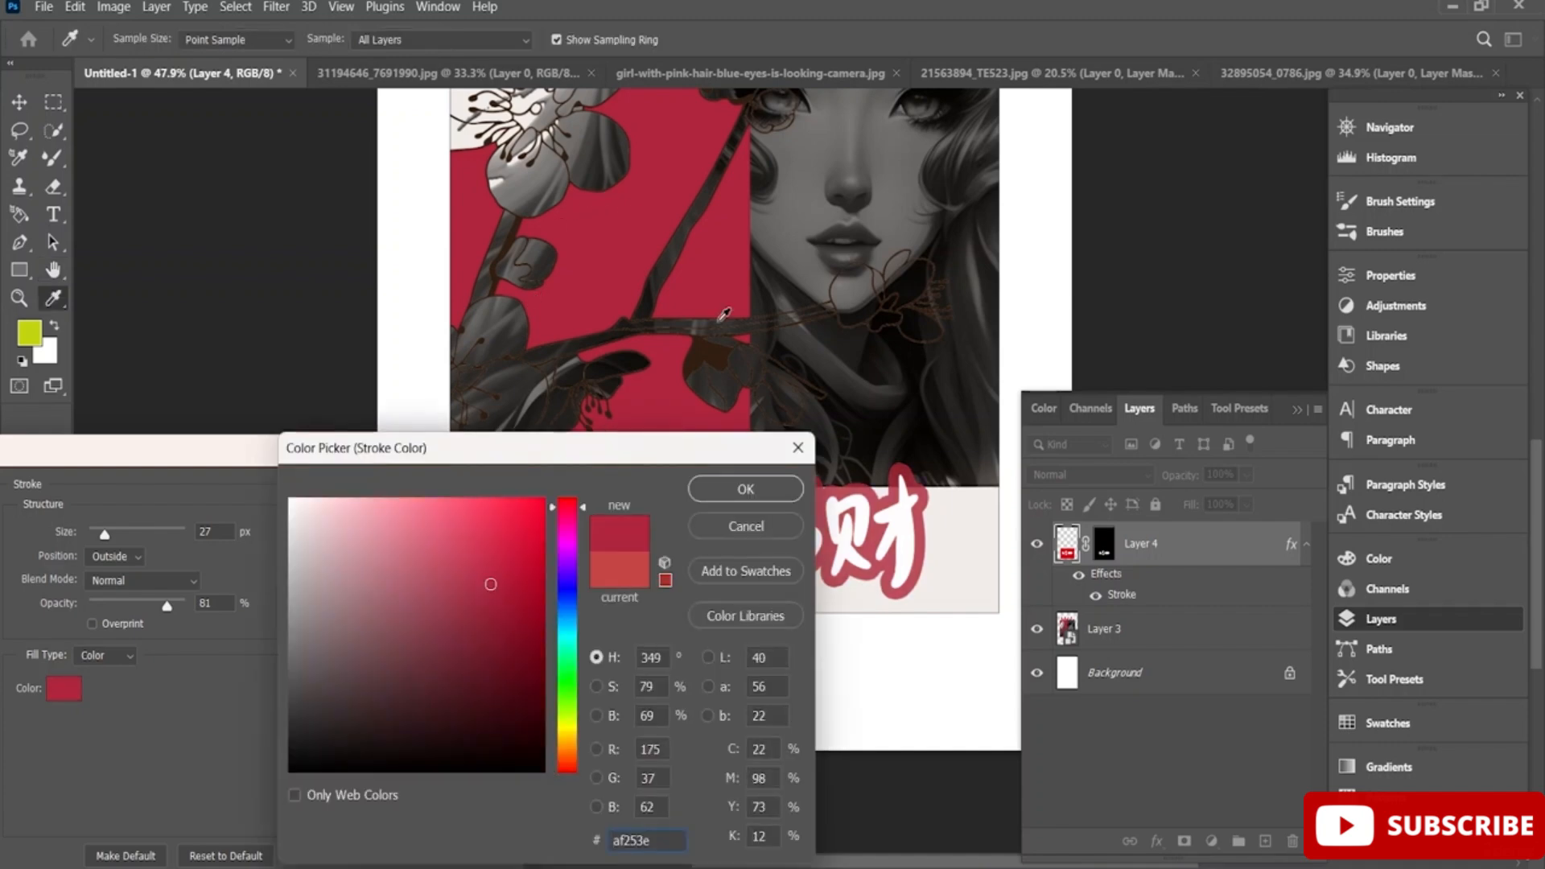
click(777, 497)
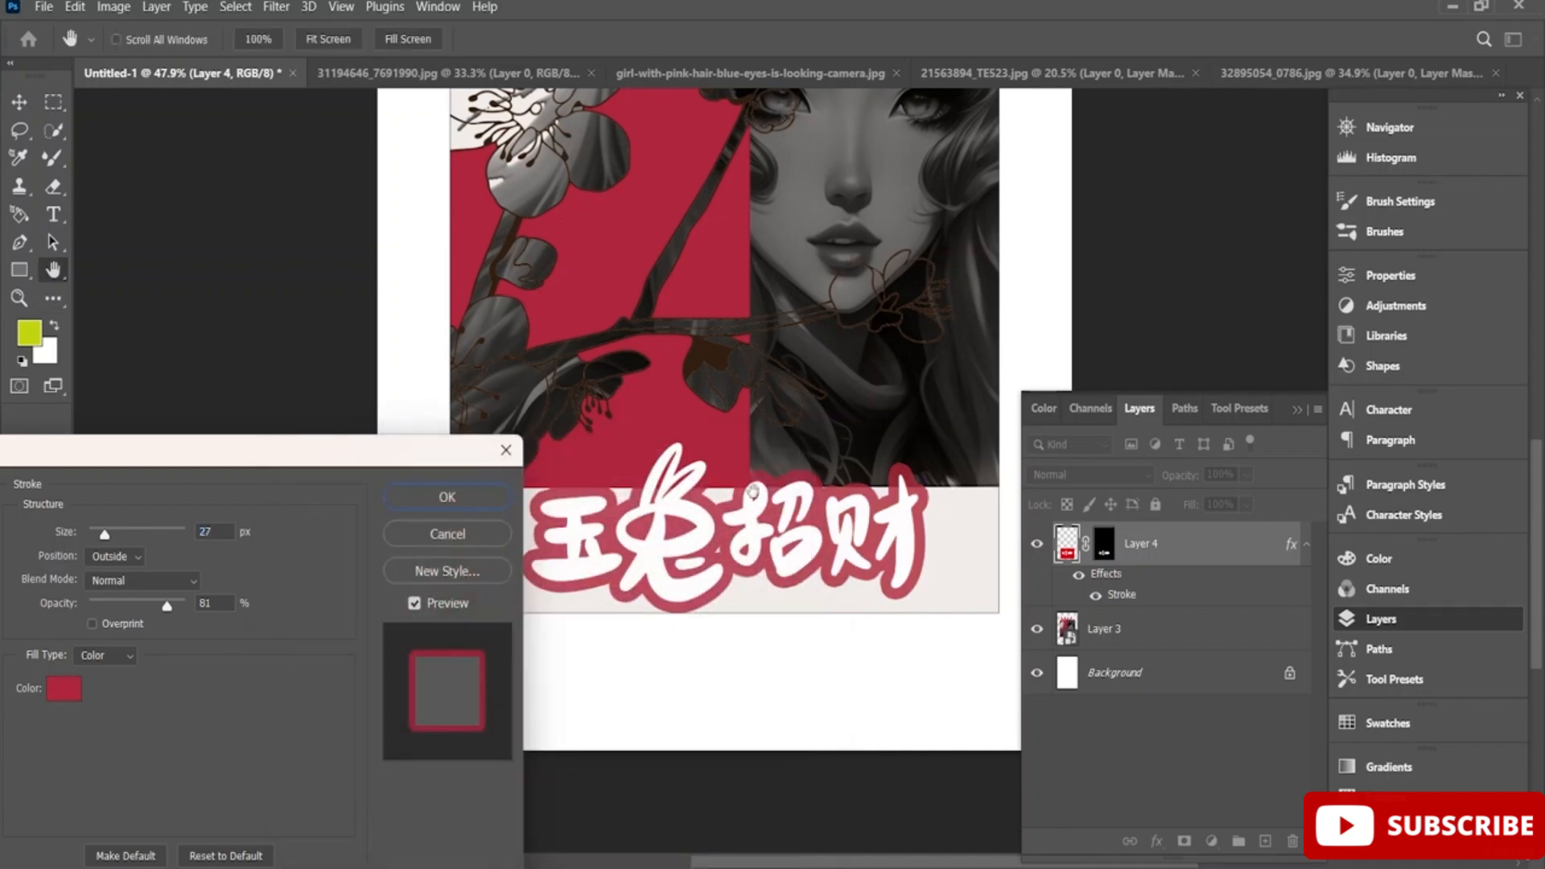
click(486, 499)
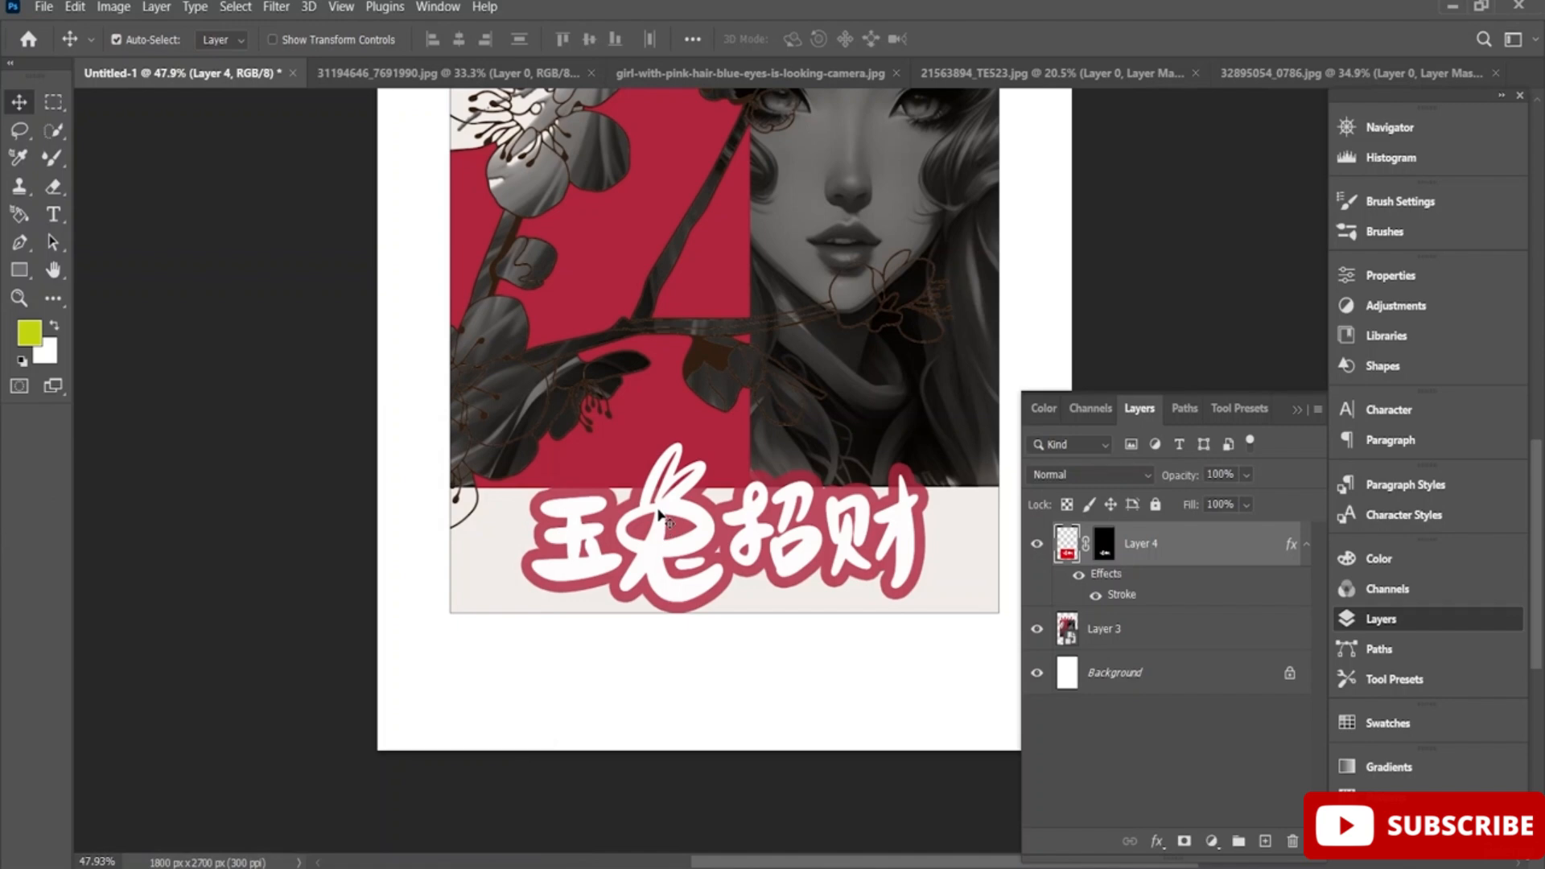
Close the blossom, girl portrait, Chinese lettering and JAPAN source documents without saving changes
scroll(659, 515, down, 5)
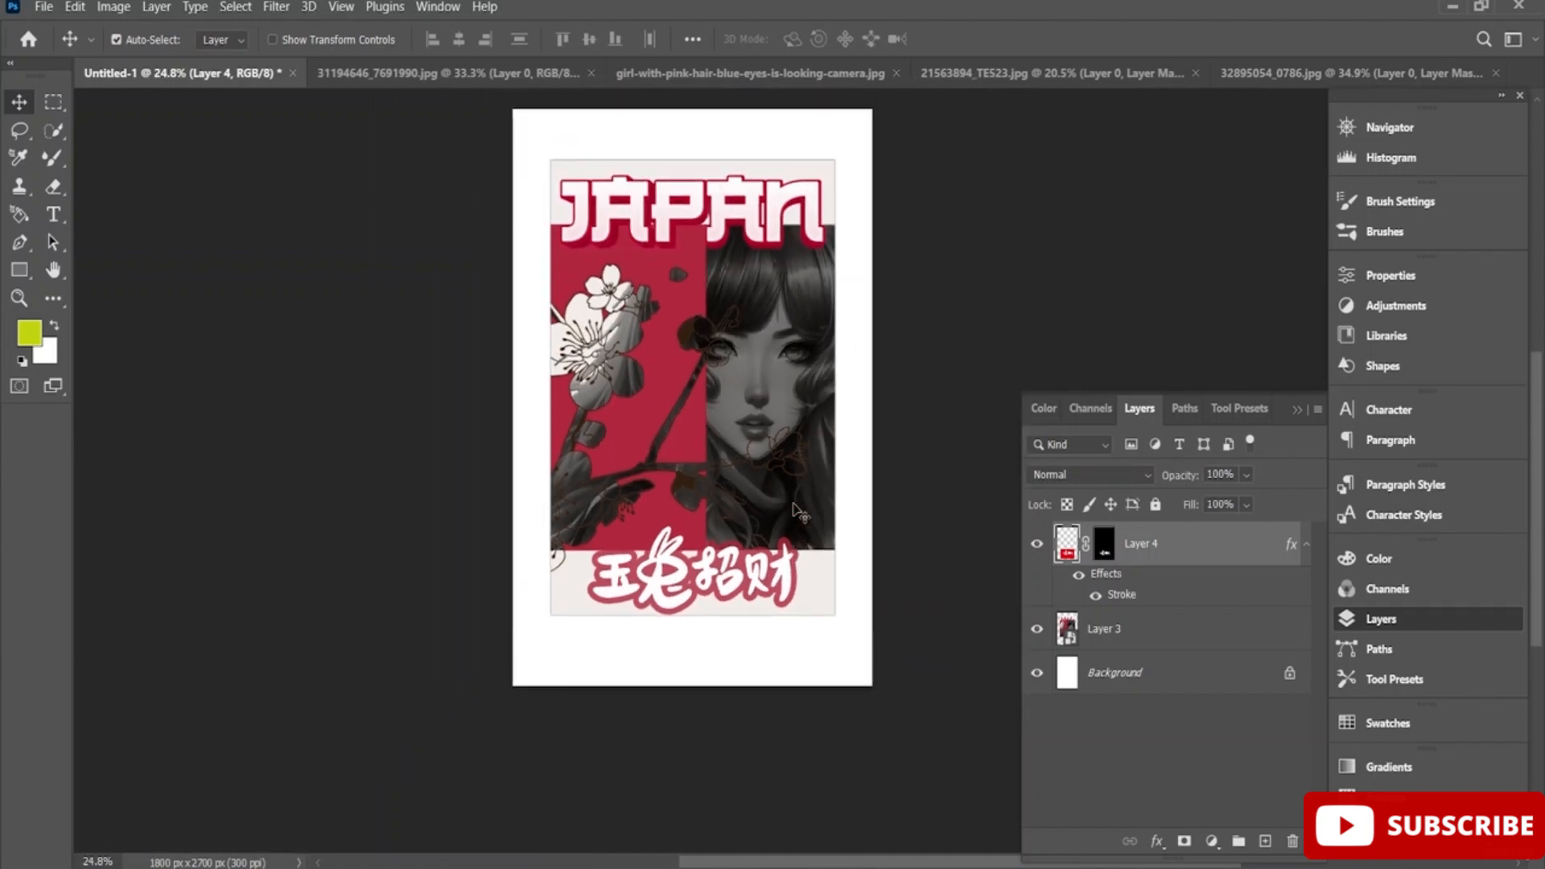
scroll(794, 511, up, 1)
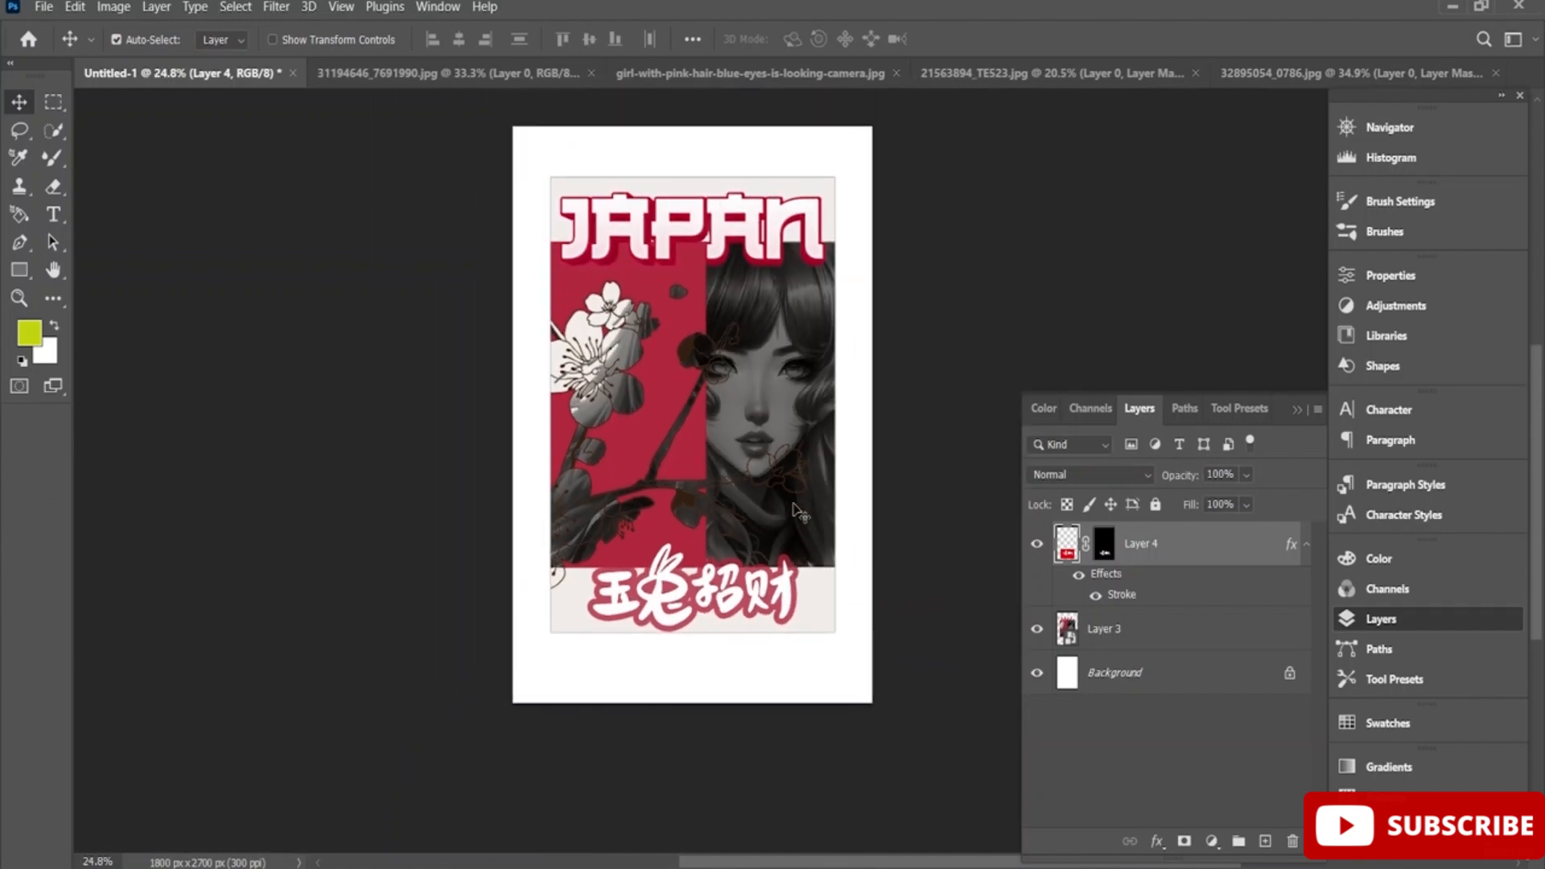
click(591, 73)
click(800, 344)
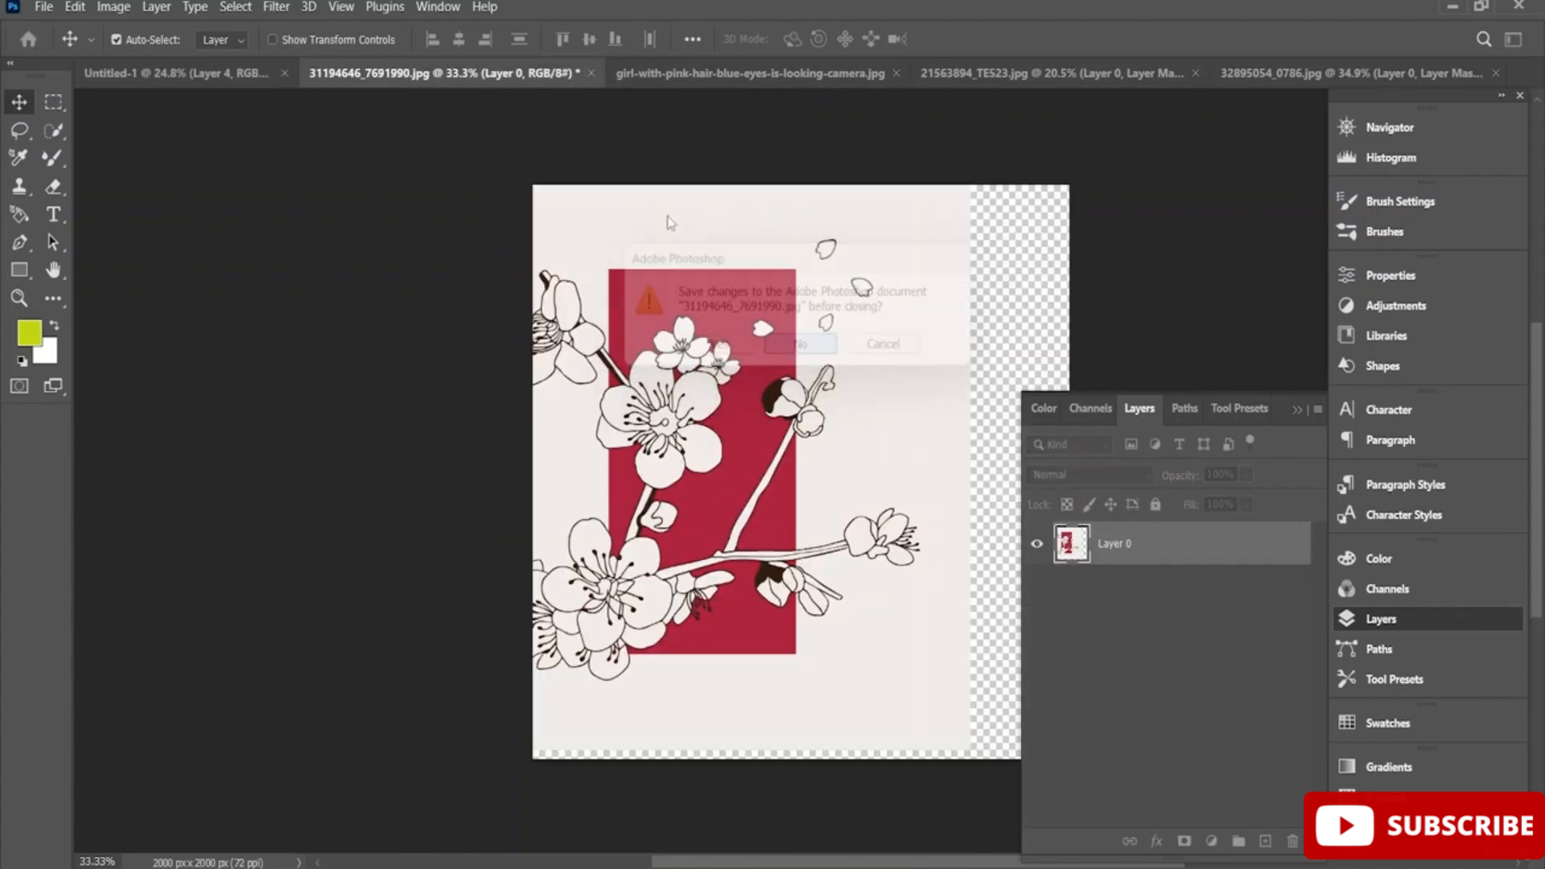
click(777, 73)
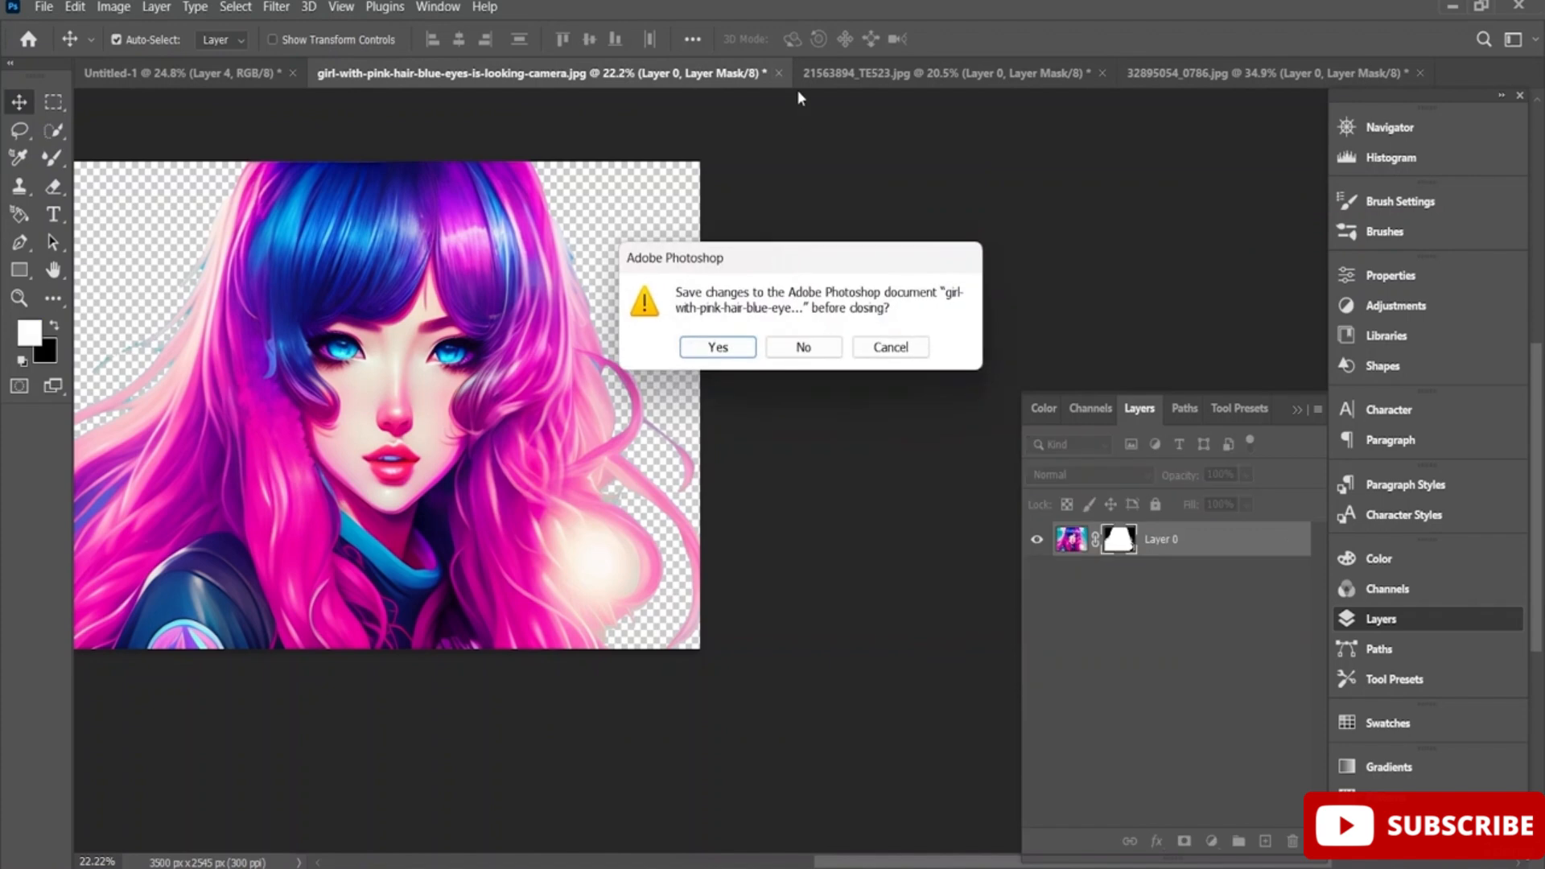
click(822, 344)
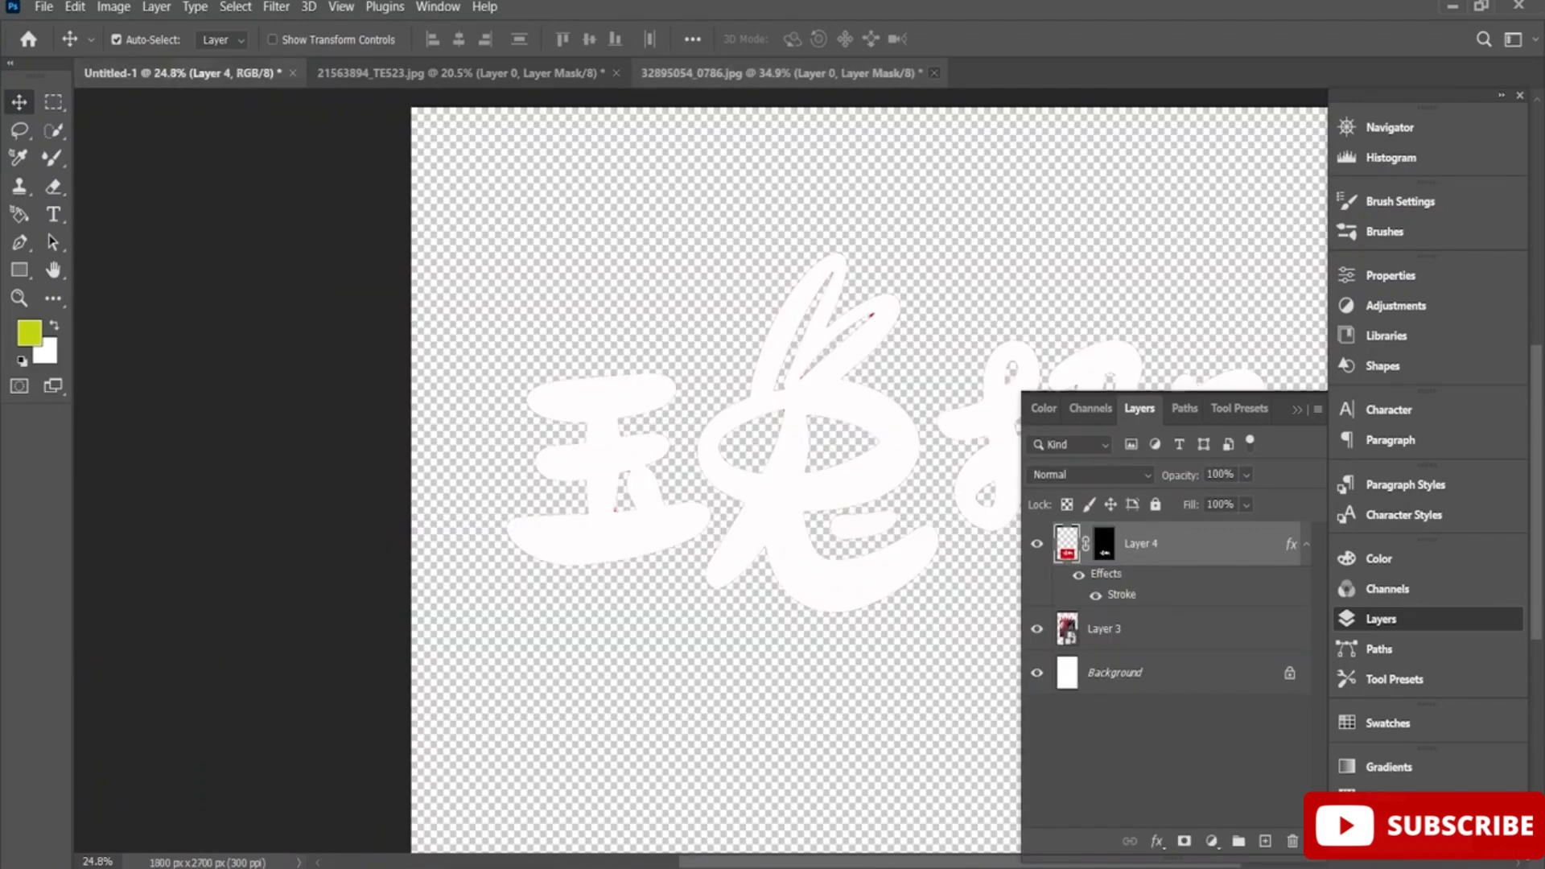
click(933, 73)
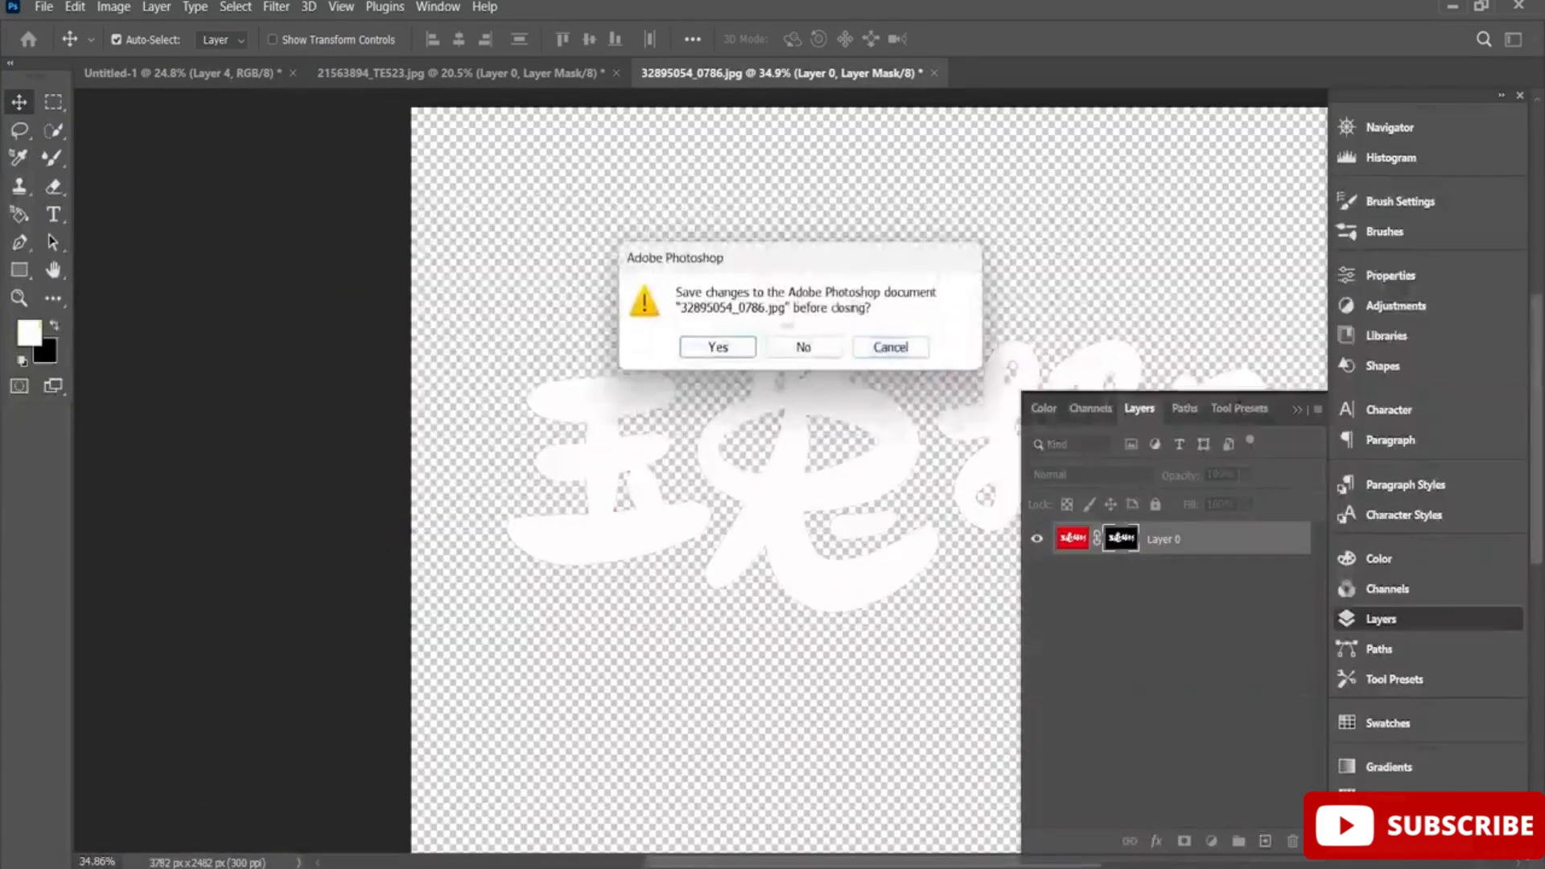
click(819, 358)
click(616, 74)
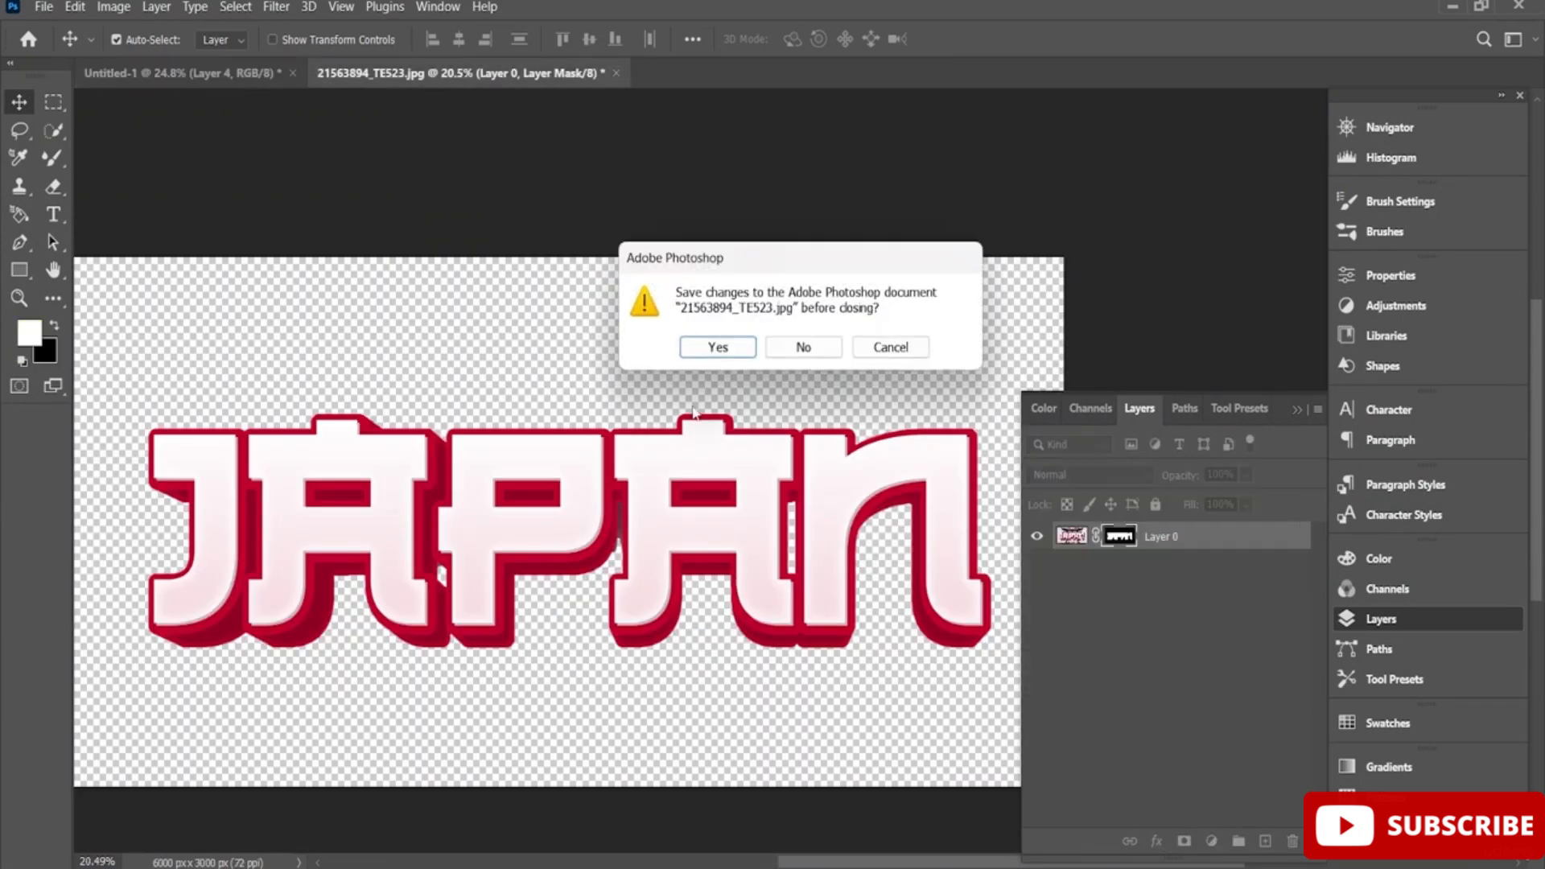
click(805, 347)
Open the 16188195_Isolated_white_t-shirt_front PSD from the PS folder and return to the Untitled-1 design
click(44, 6)
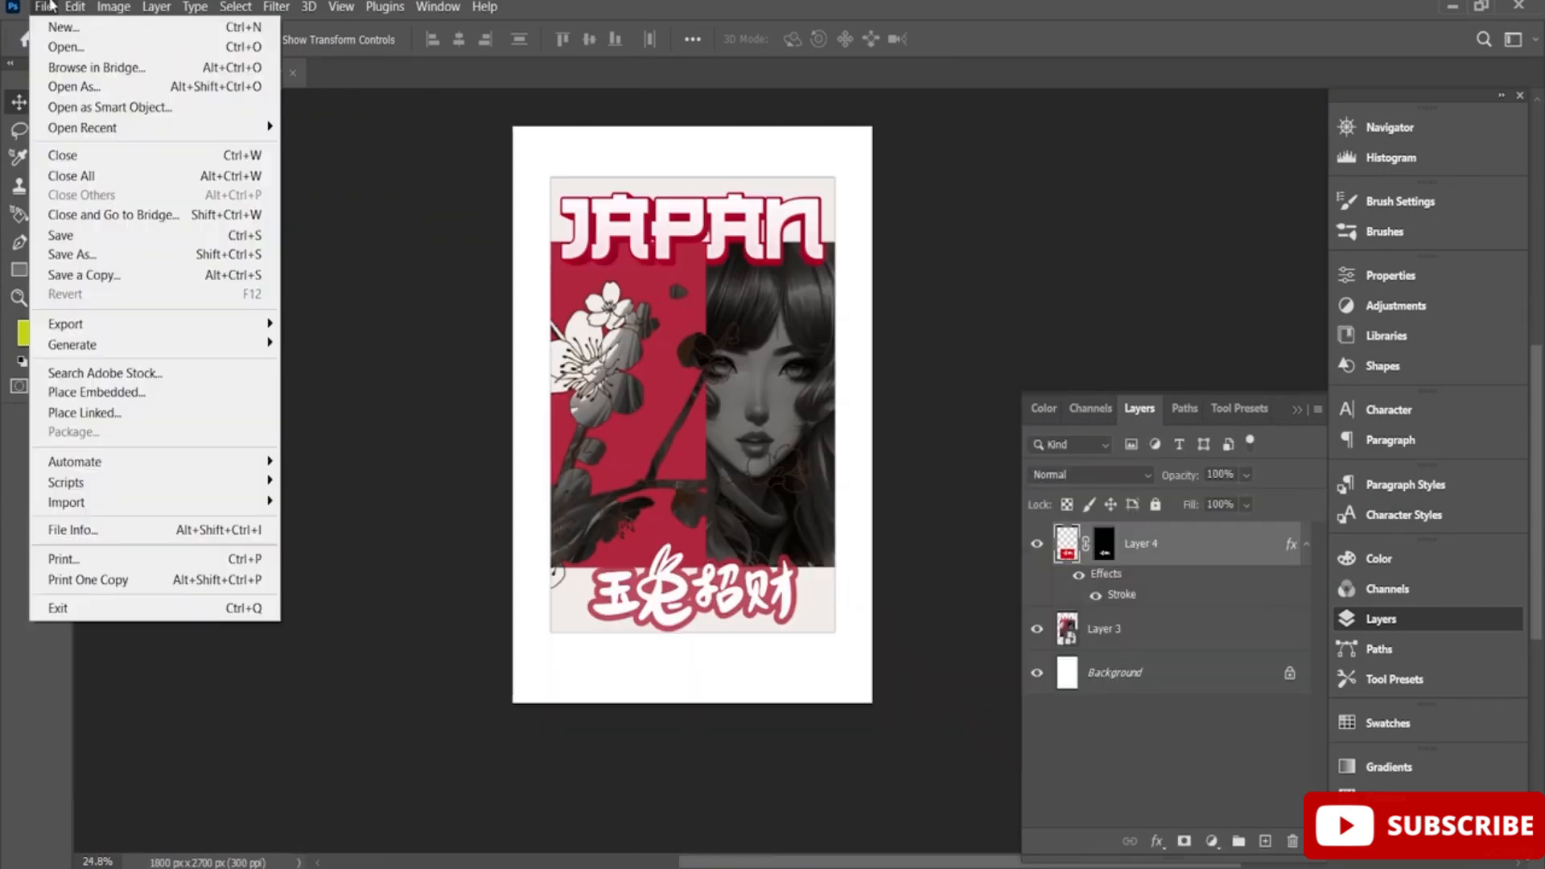
mouse_move(74, 8)
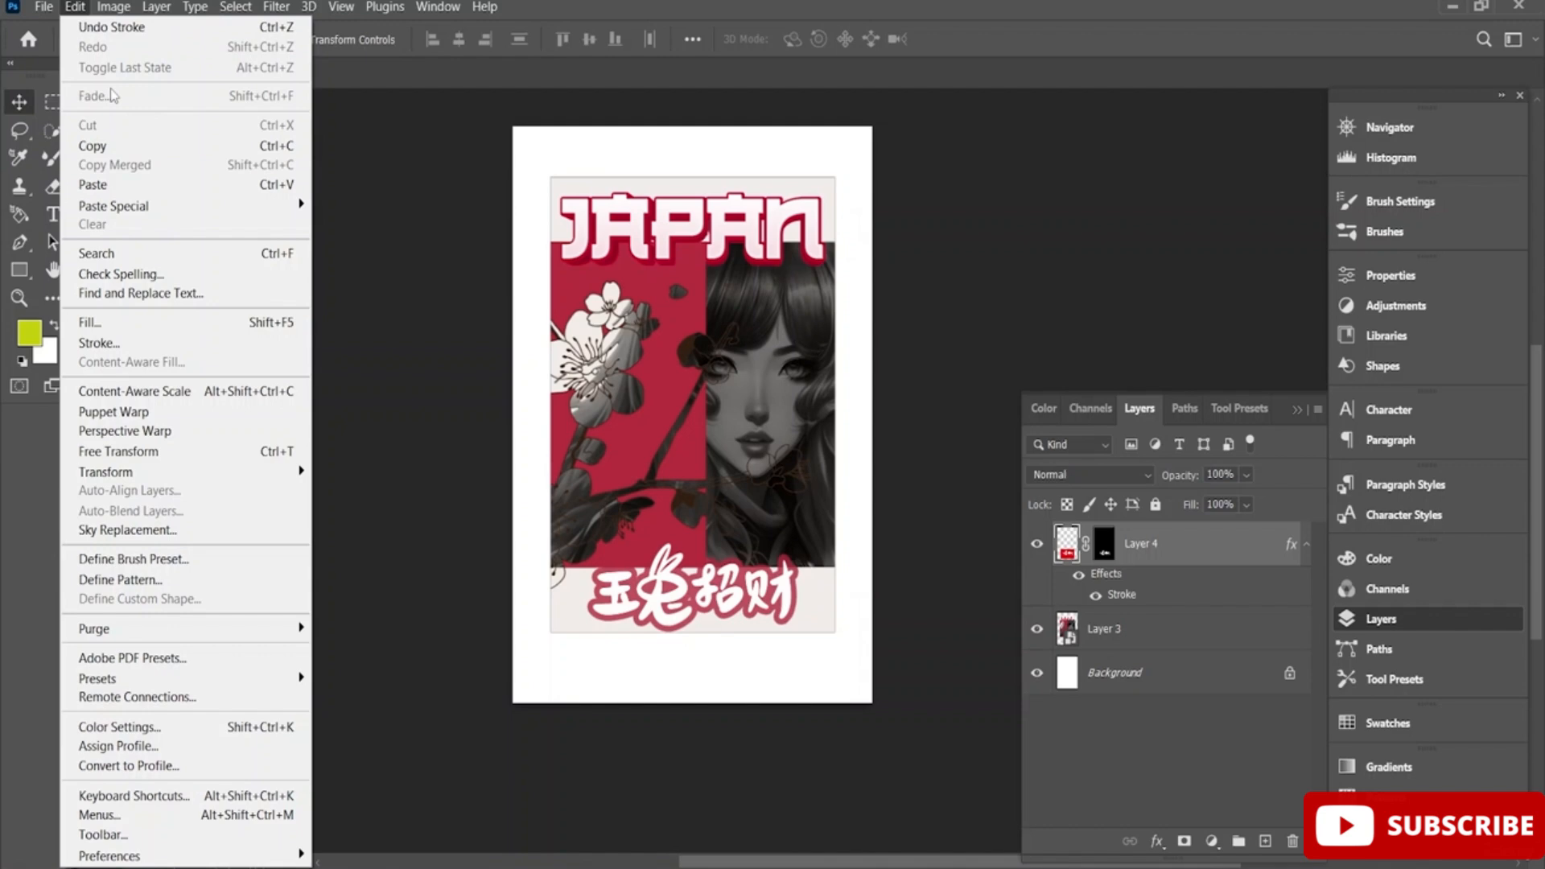
click(63, 10)
click(47, 8)
click(73, 48)
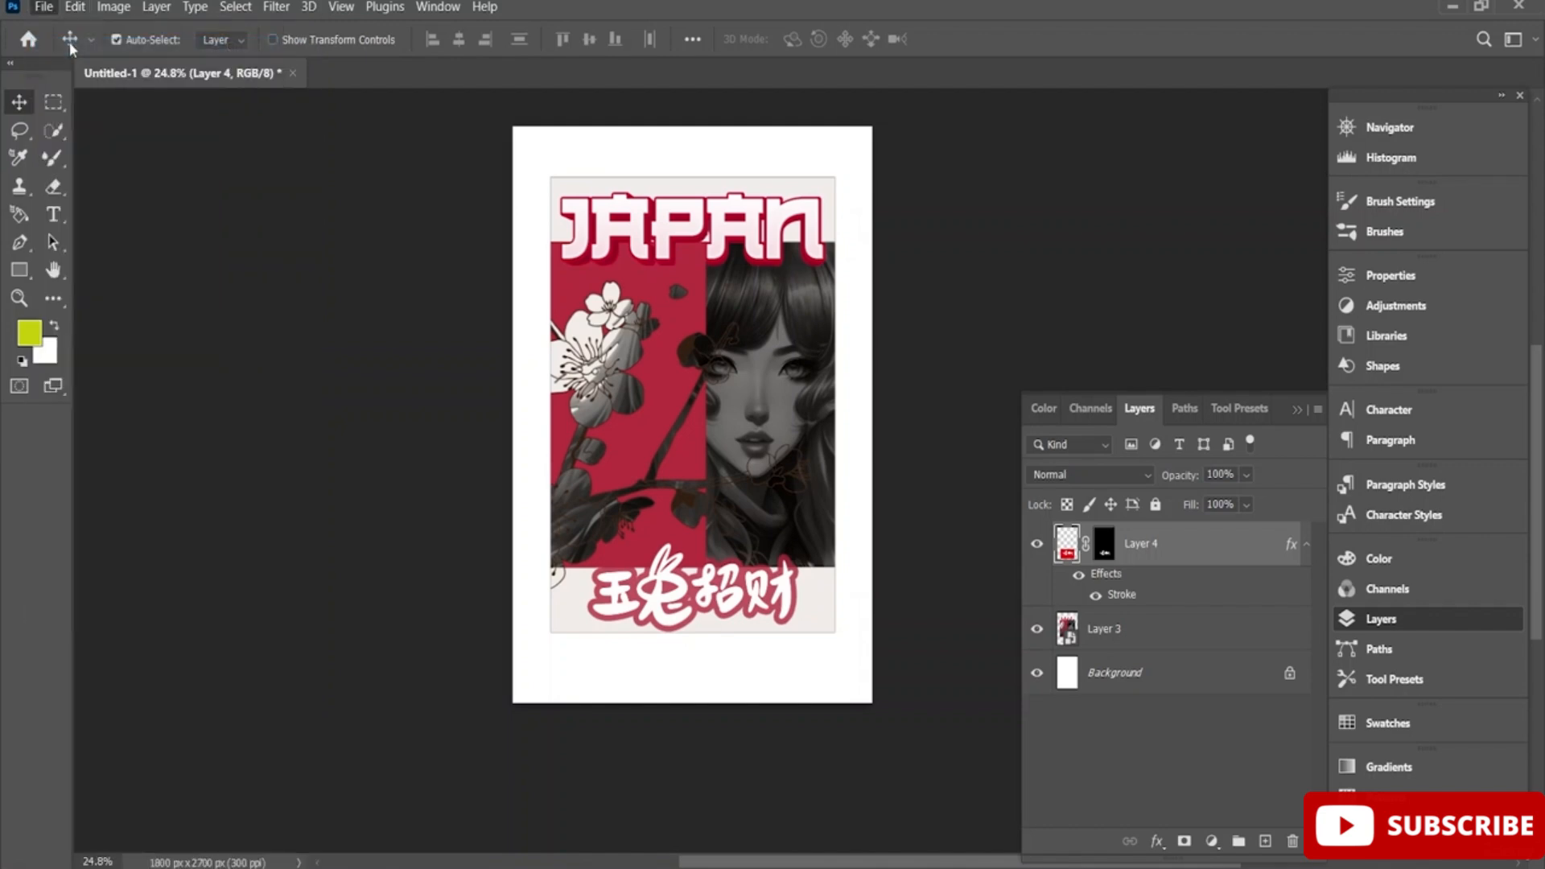
scroll(523, 269, down, 2)
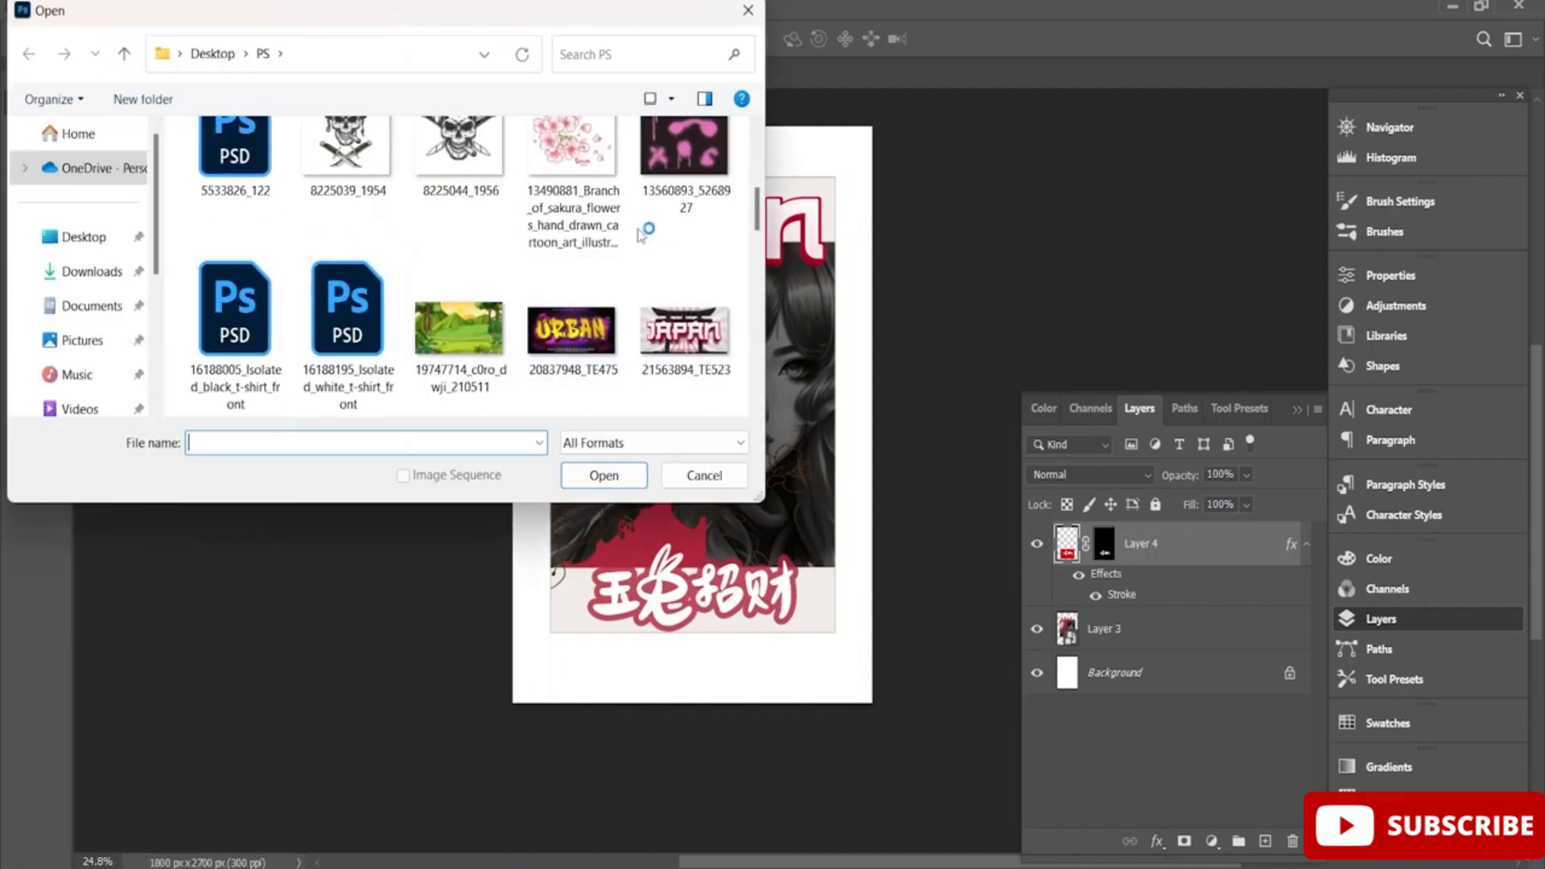
scroll(642, 242, up, 1)
scroll(651, 246, down, 4)
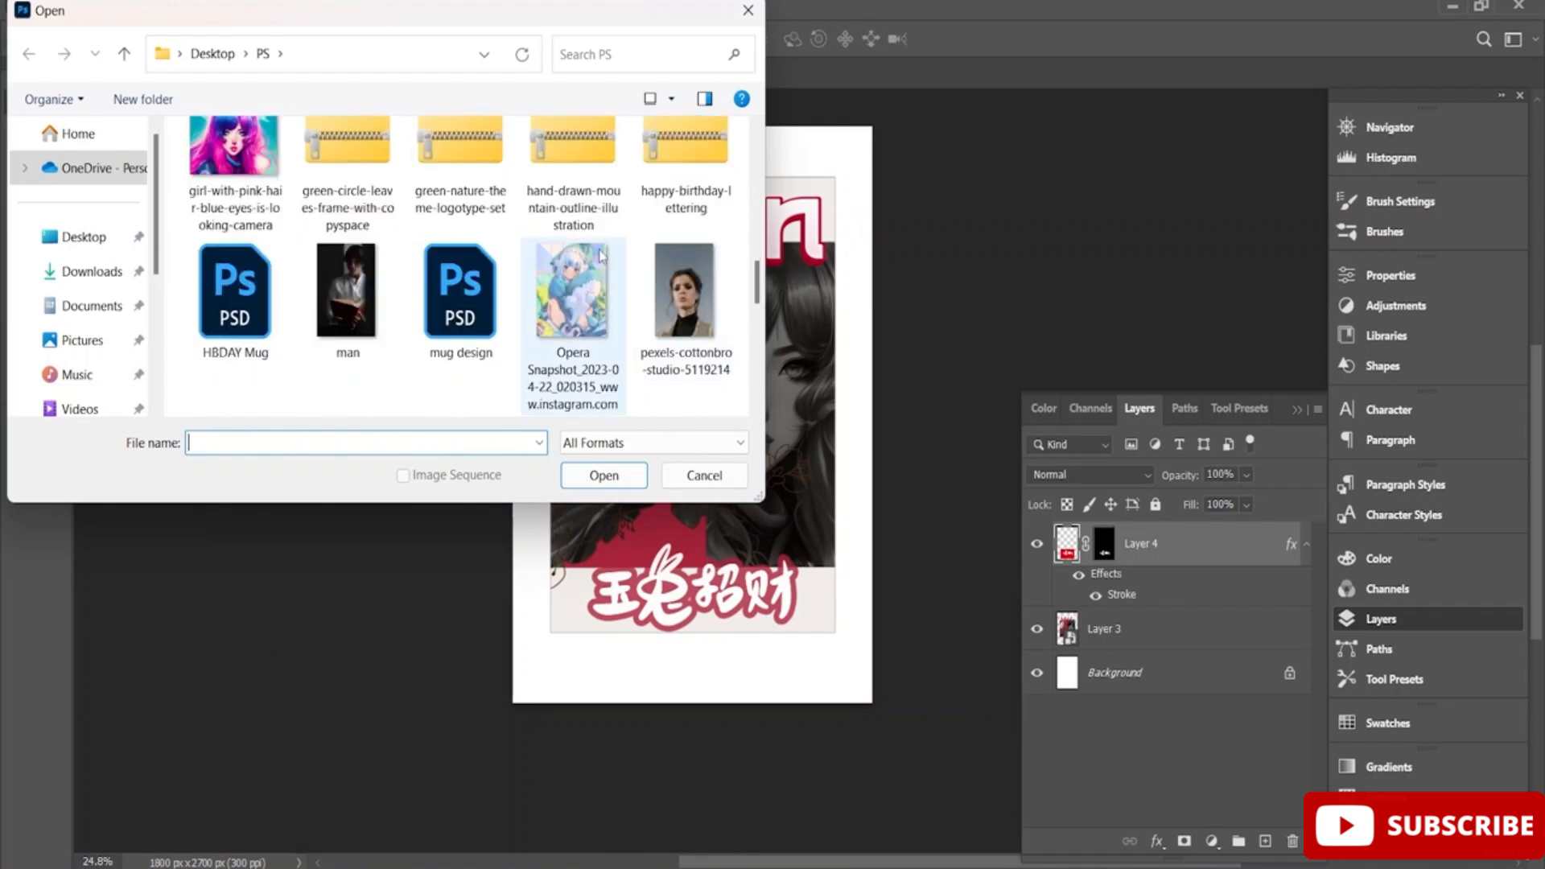
scroll(601, 256, up, 1)
scroll(602, 256, down, 5)
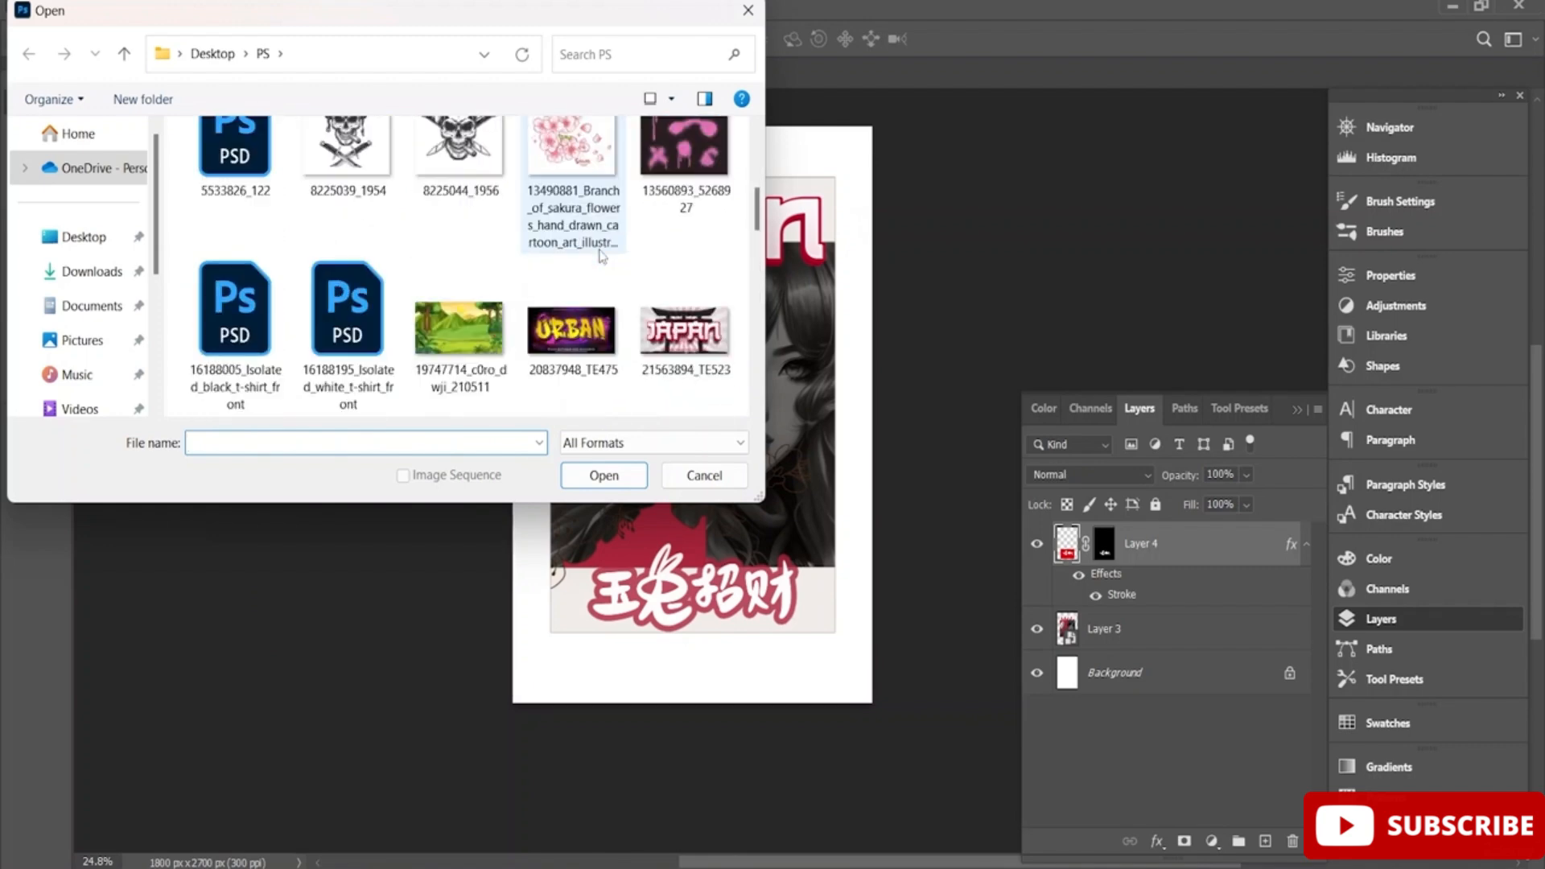
double_click(365, 332)
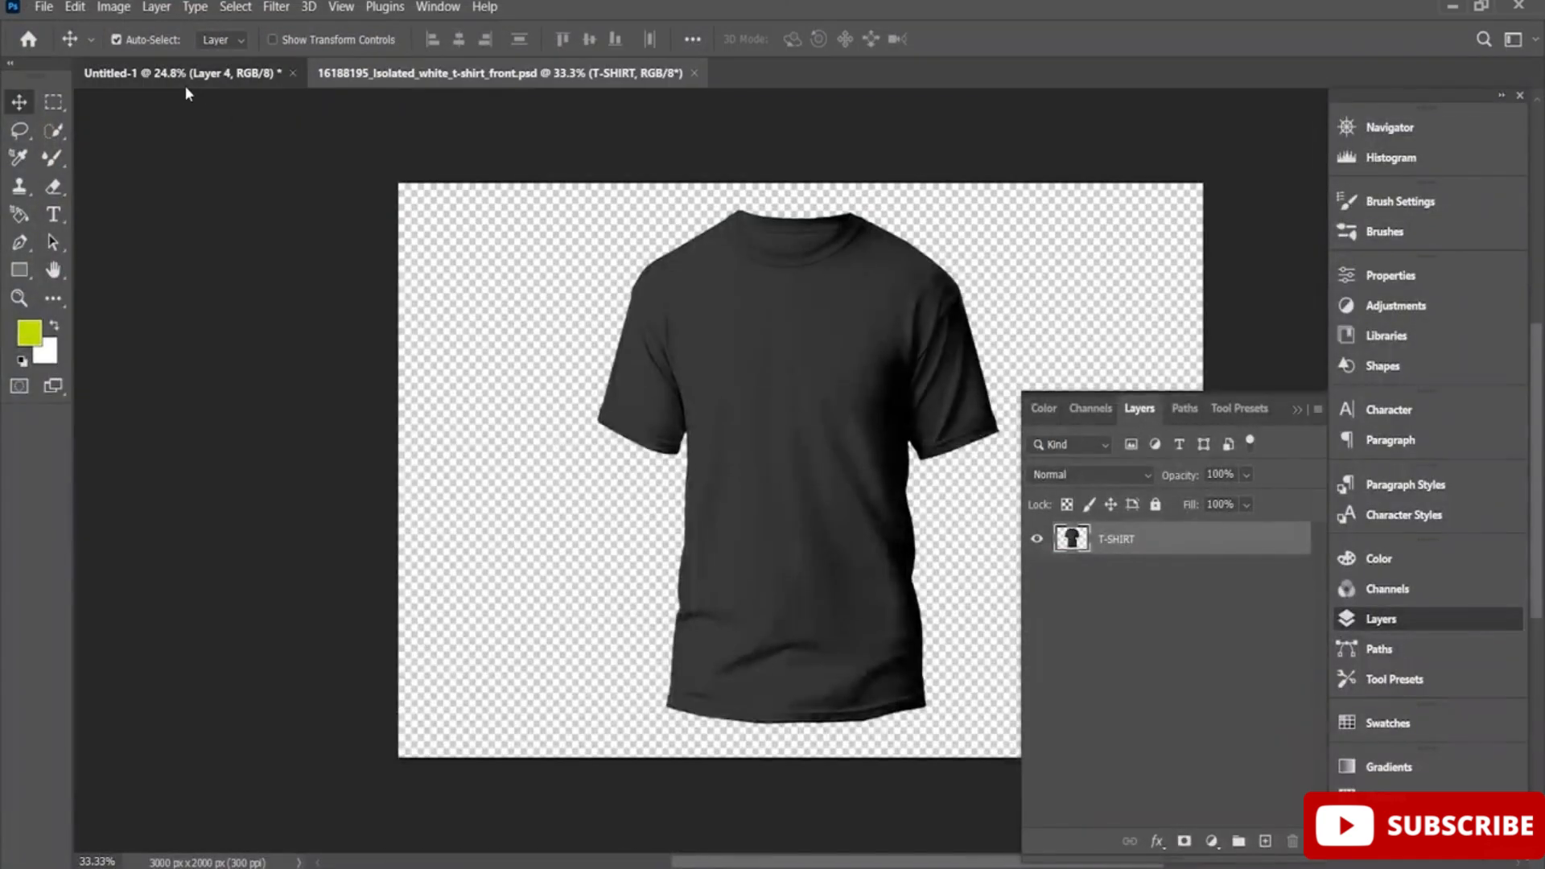
click(189, 74)
mouse_move(627, 368)
mouse_down()
mouse_move(647, 325)
mouse_move(635, 161)
mouse_move(634, 361)
mouse_up()
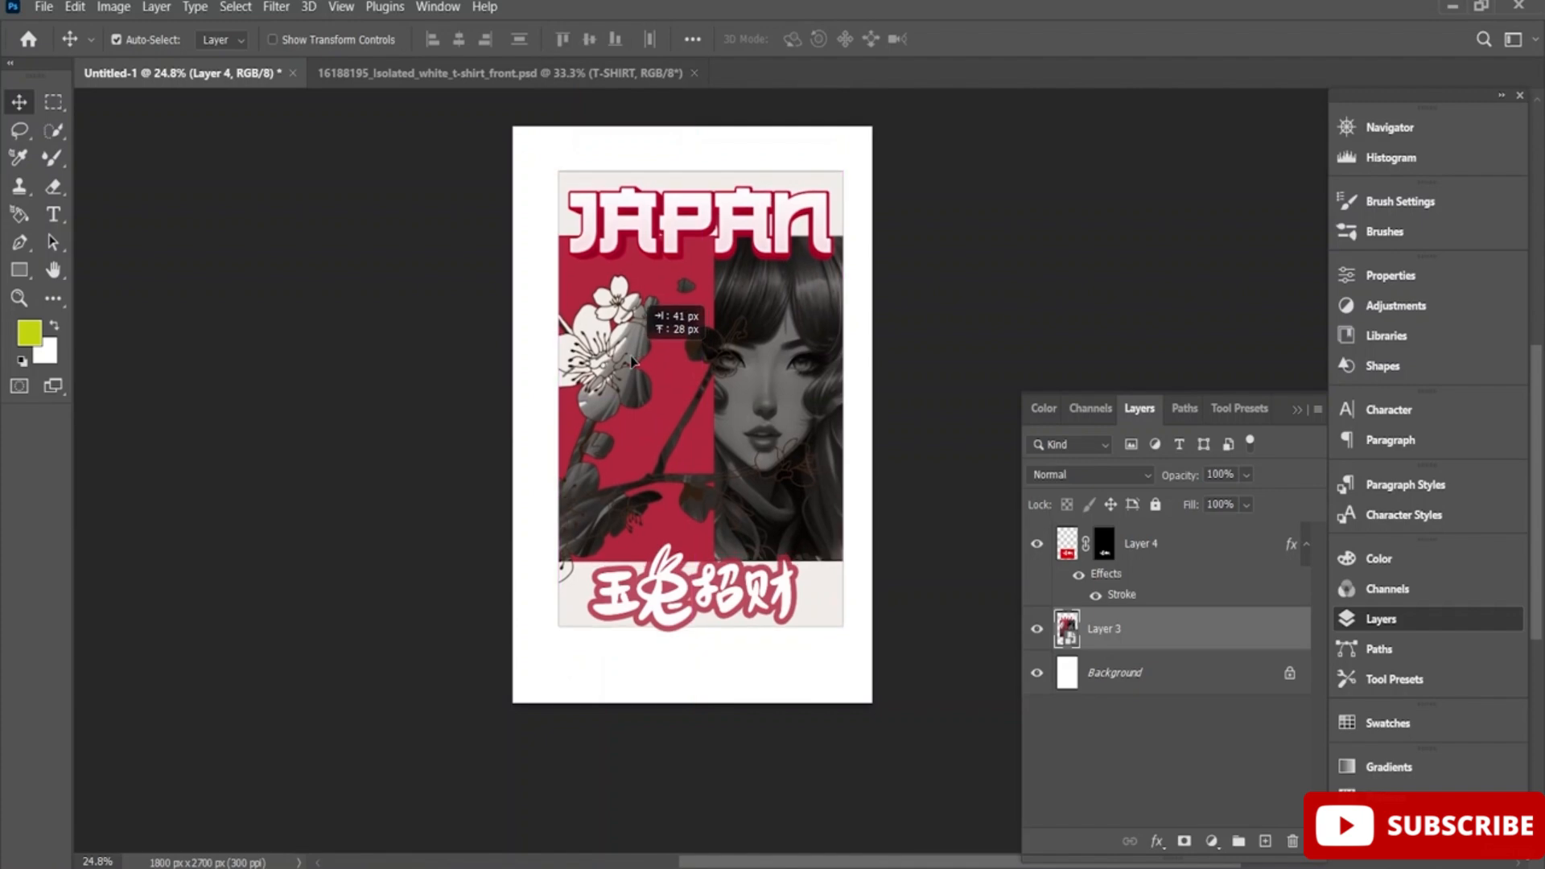
key(ctrl+z)
key(ctrl+z)
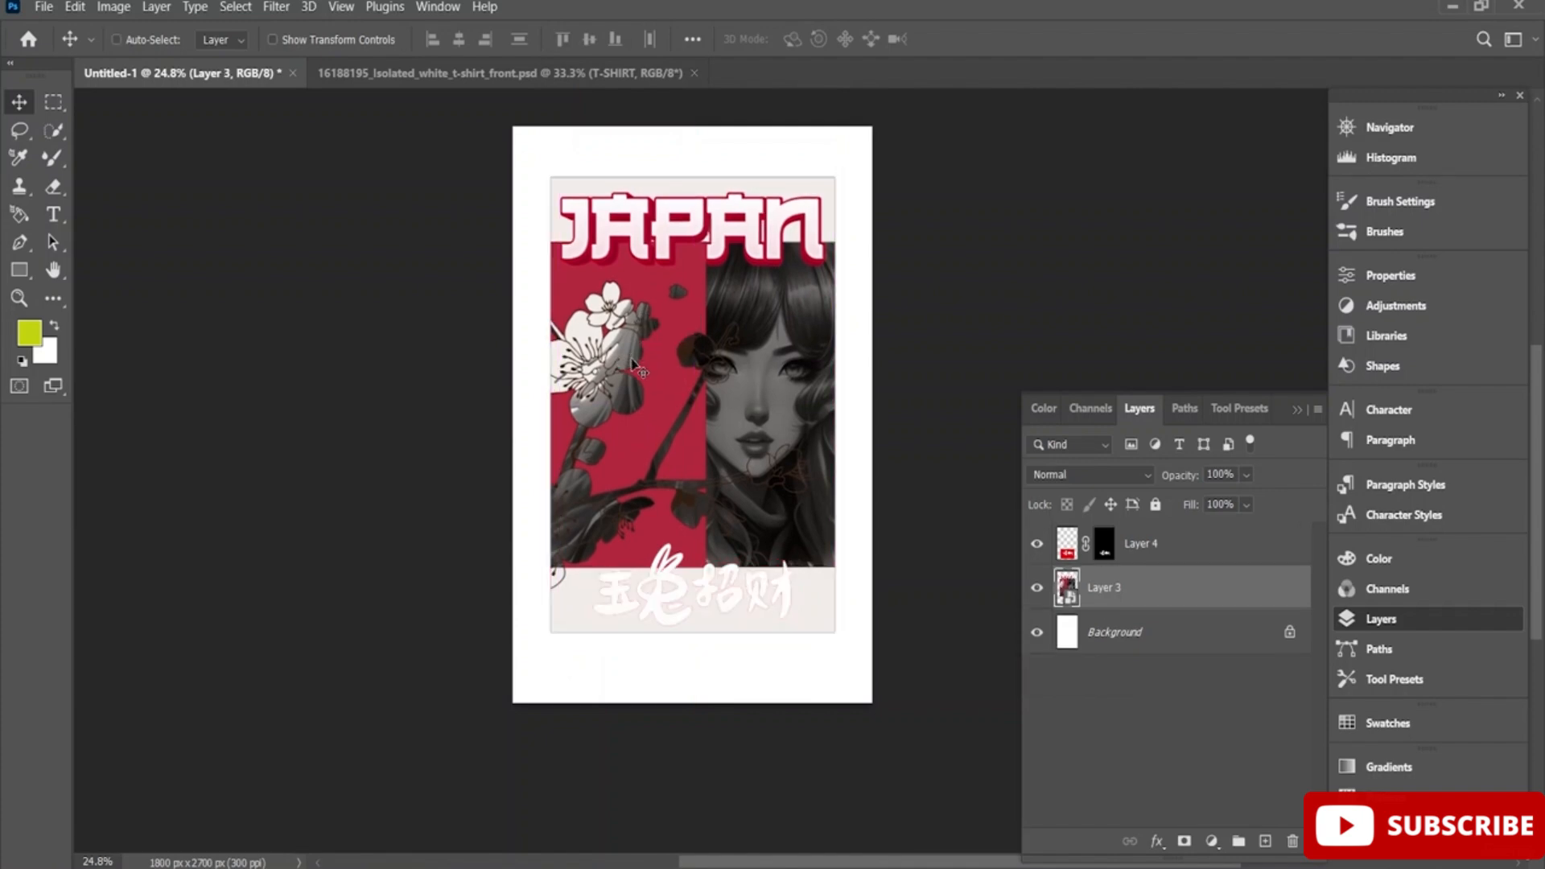
click(75, 7)
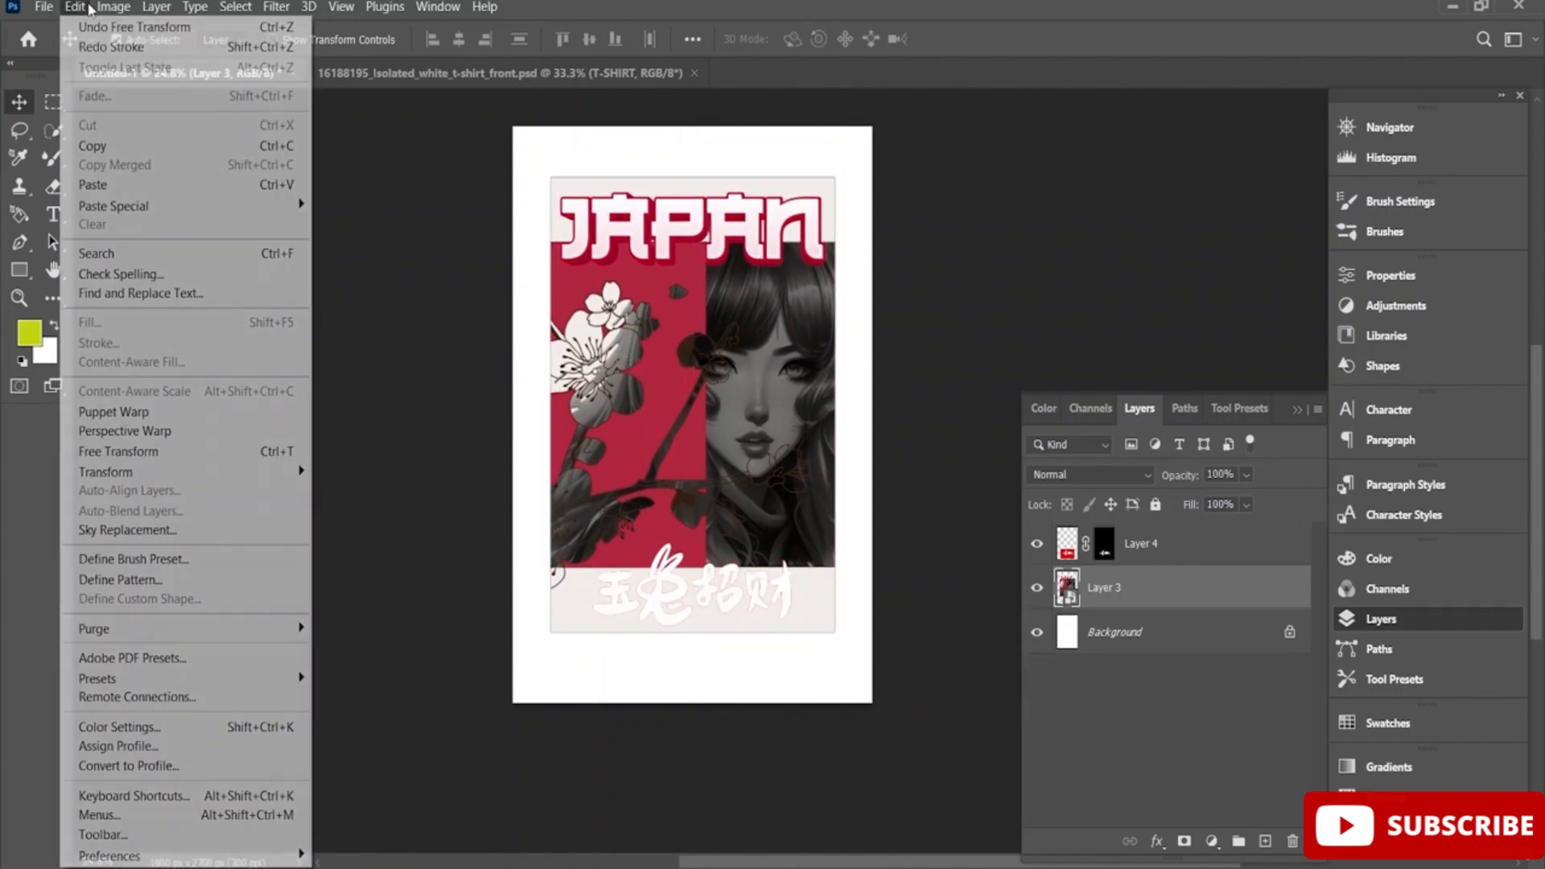
click(121, 46)
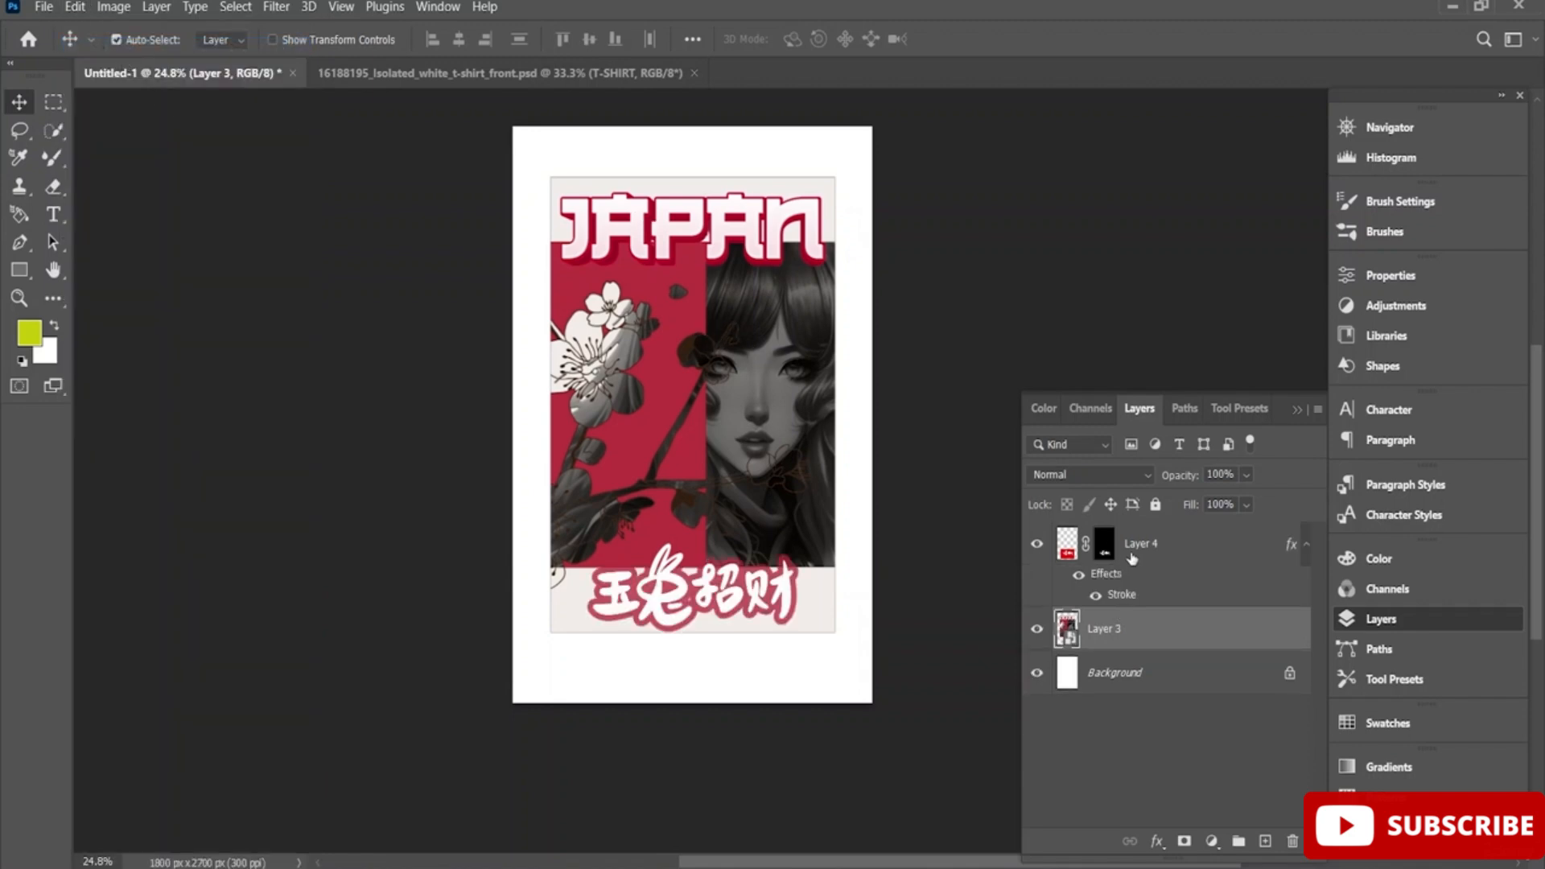
Convert the lettering layer and Layer 3 into one smart object and copy it into the 16188195_Isolated_white_t-shirt_front document
shift+click(1136, 544)
right_click(1136, 561)
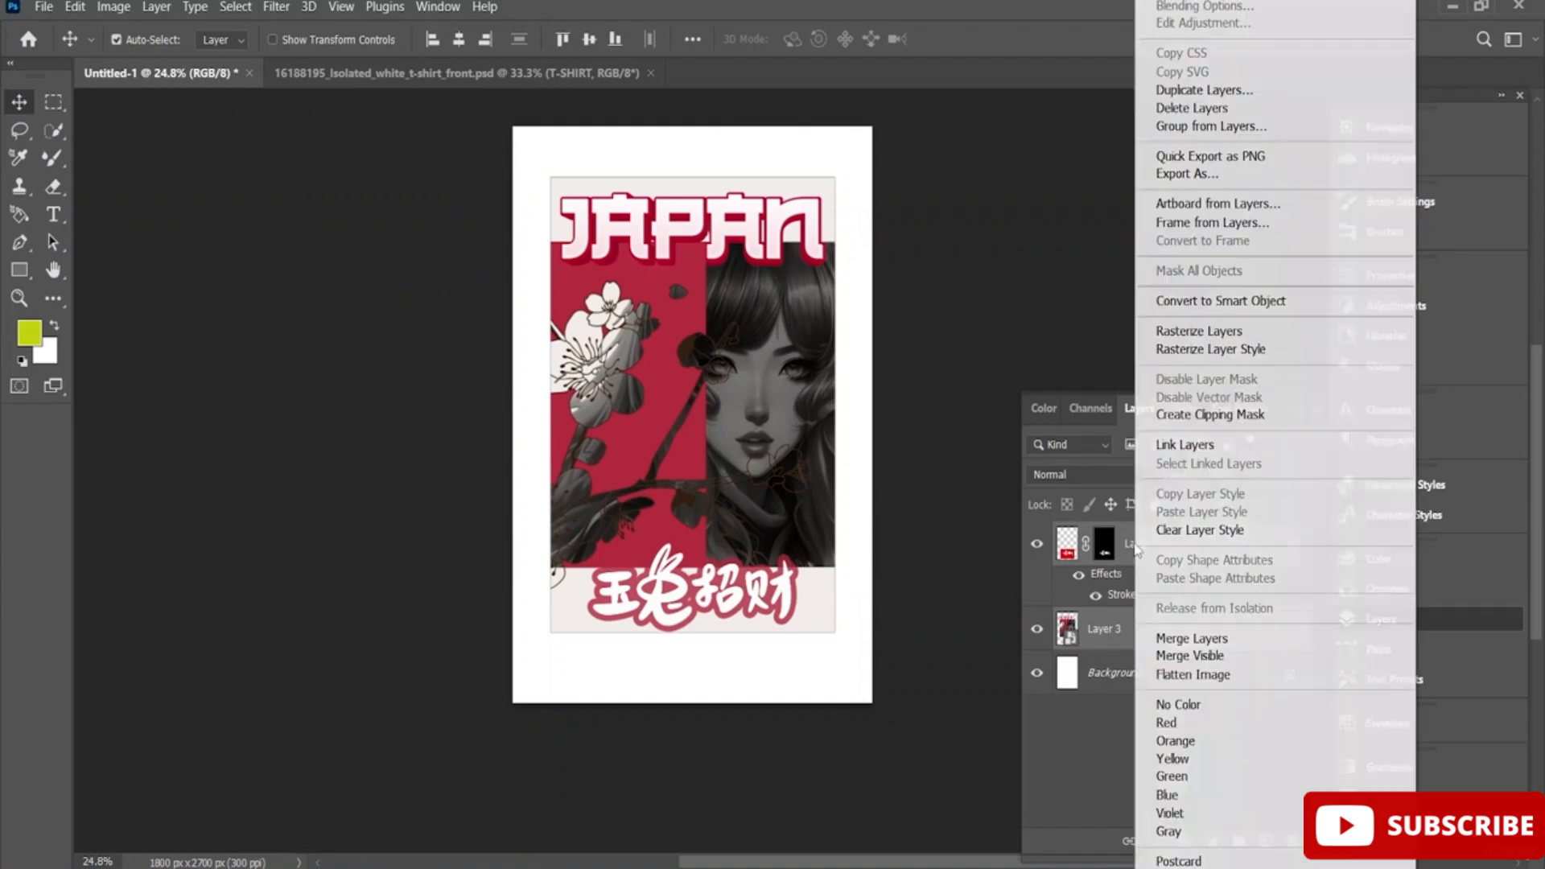
click(1191, 302)
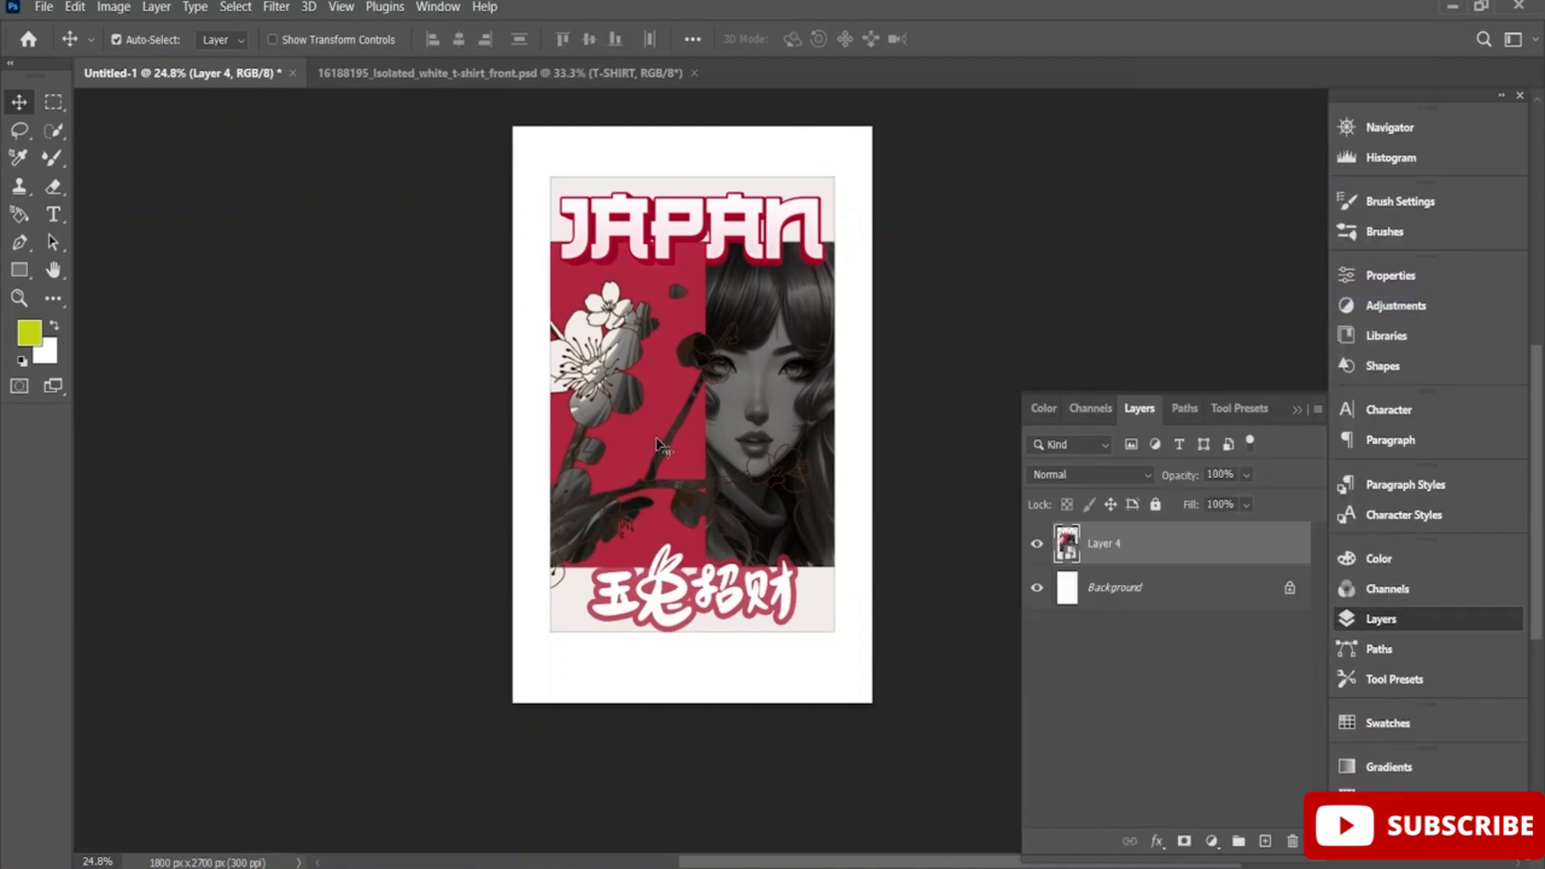
drag(693, 441, 555, 85)
drag(799, 440, 850, 481)
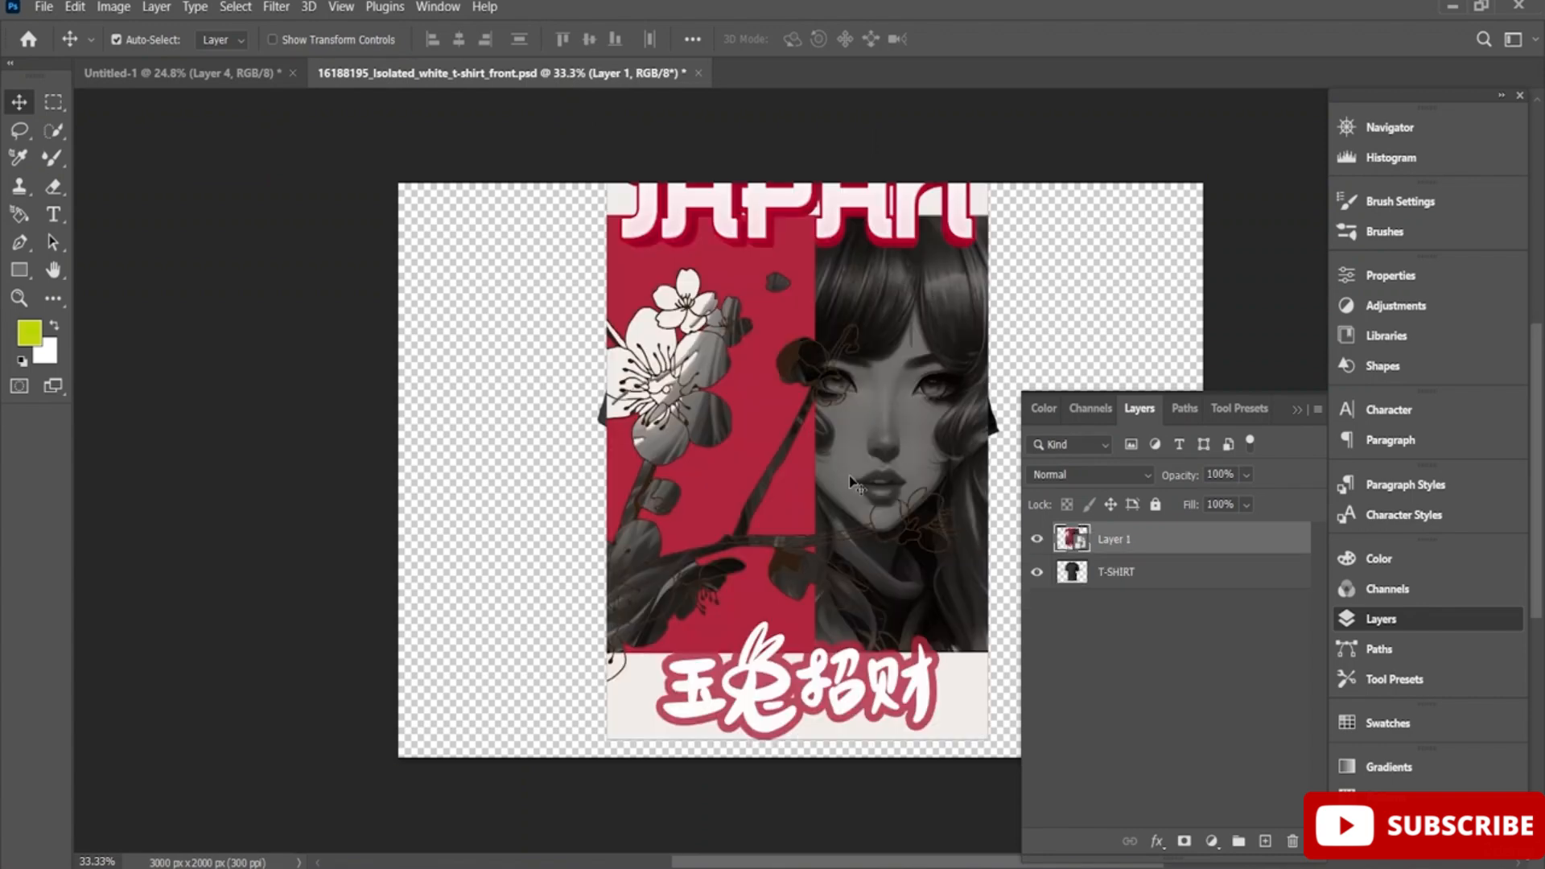
Scale the copied artwork to 40.80% and centre it on the chest of the black T-shirt
key(ctrl+t)
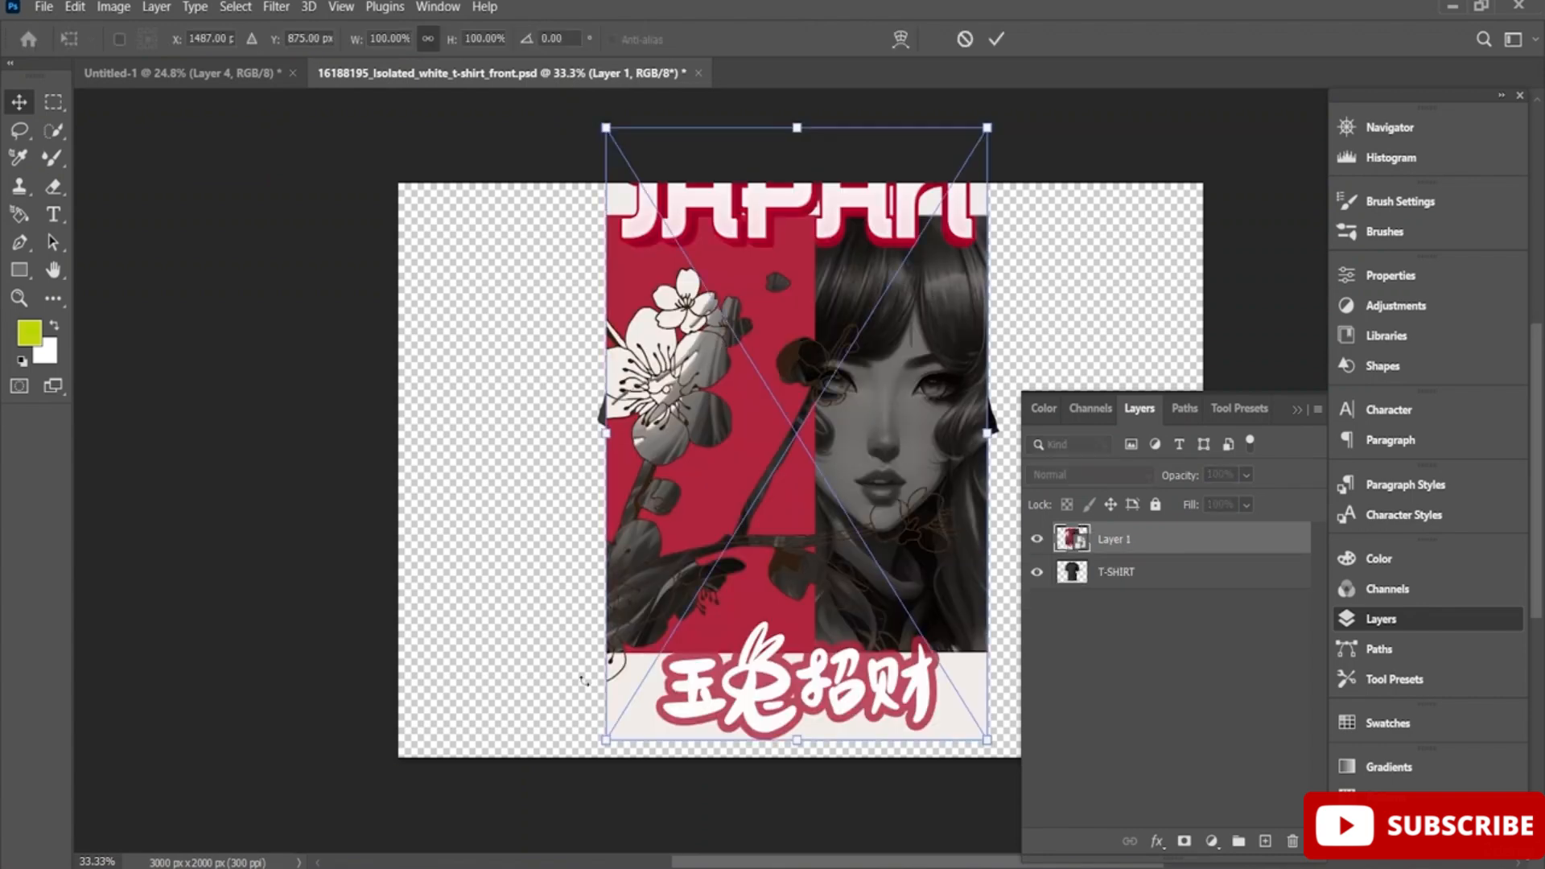
drag(639, 717, 770, 473)
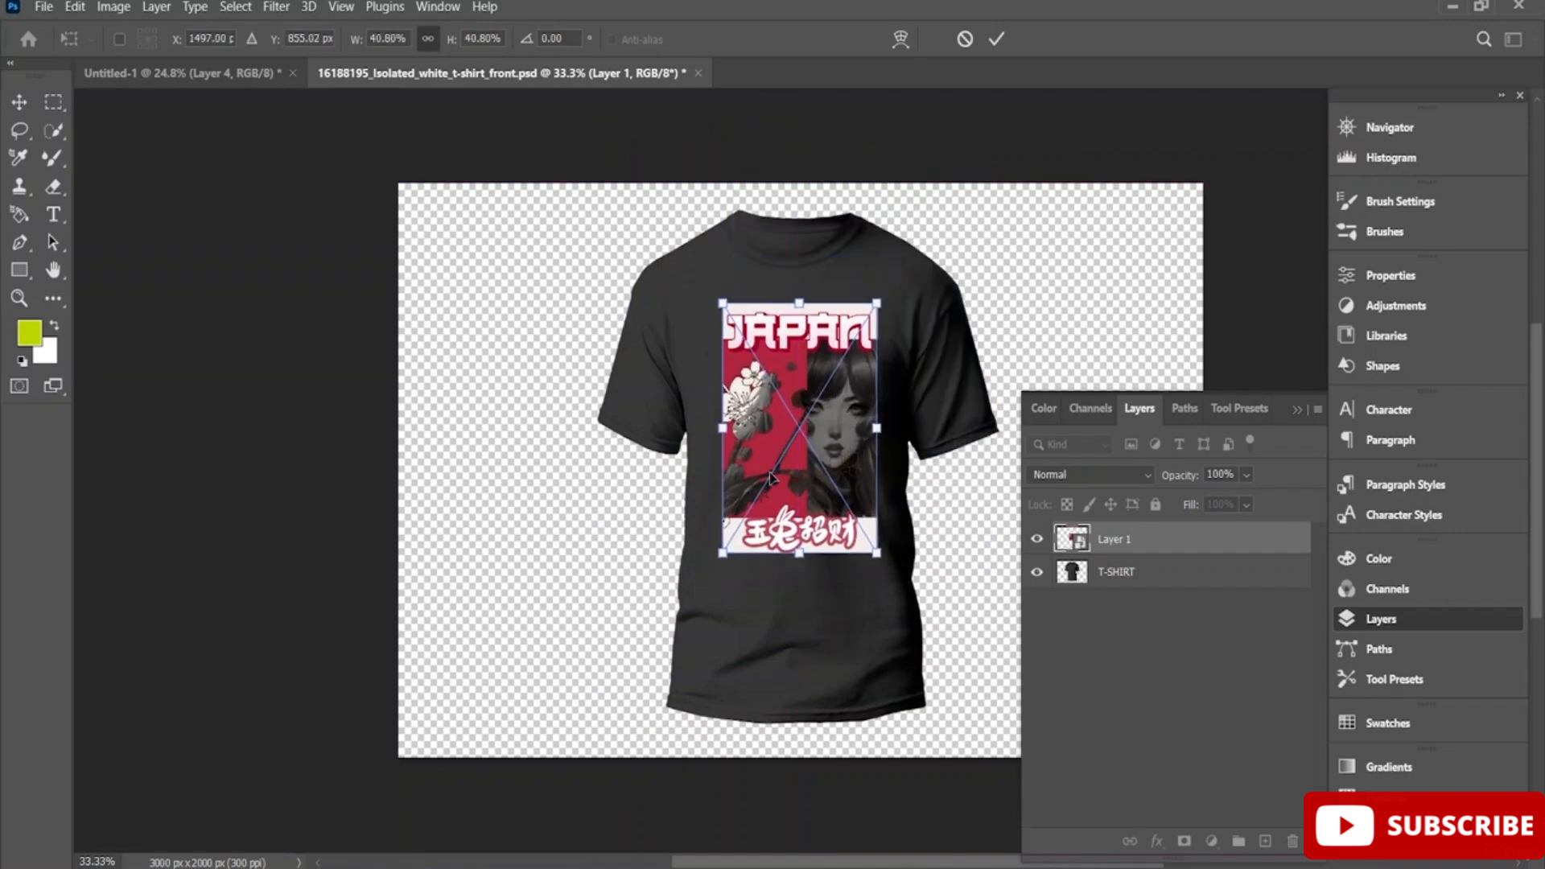
scroll(770, 473, up, 2)
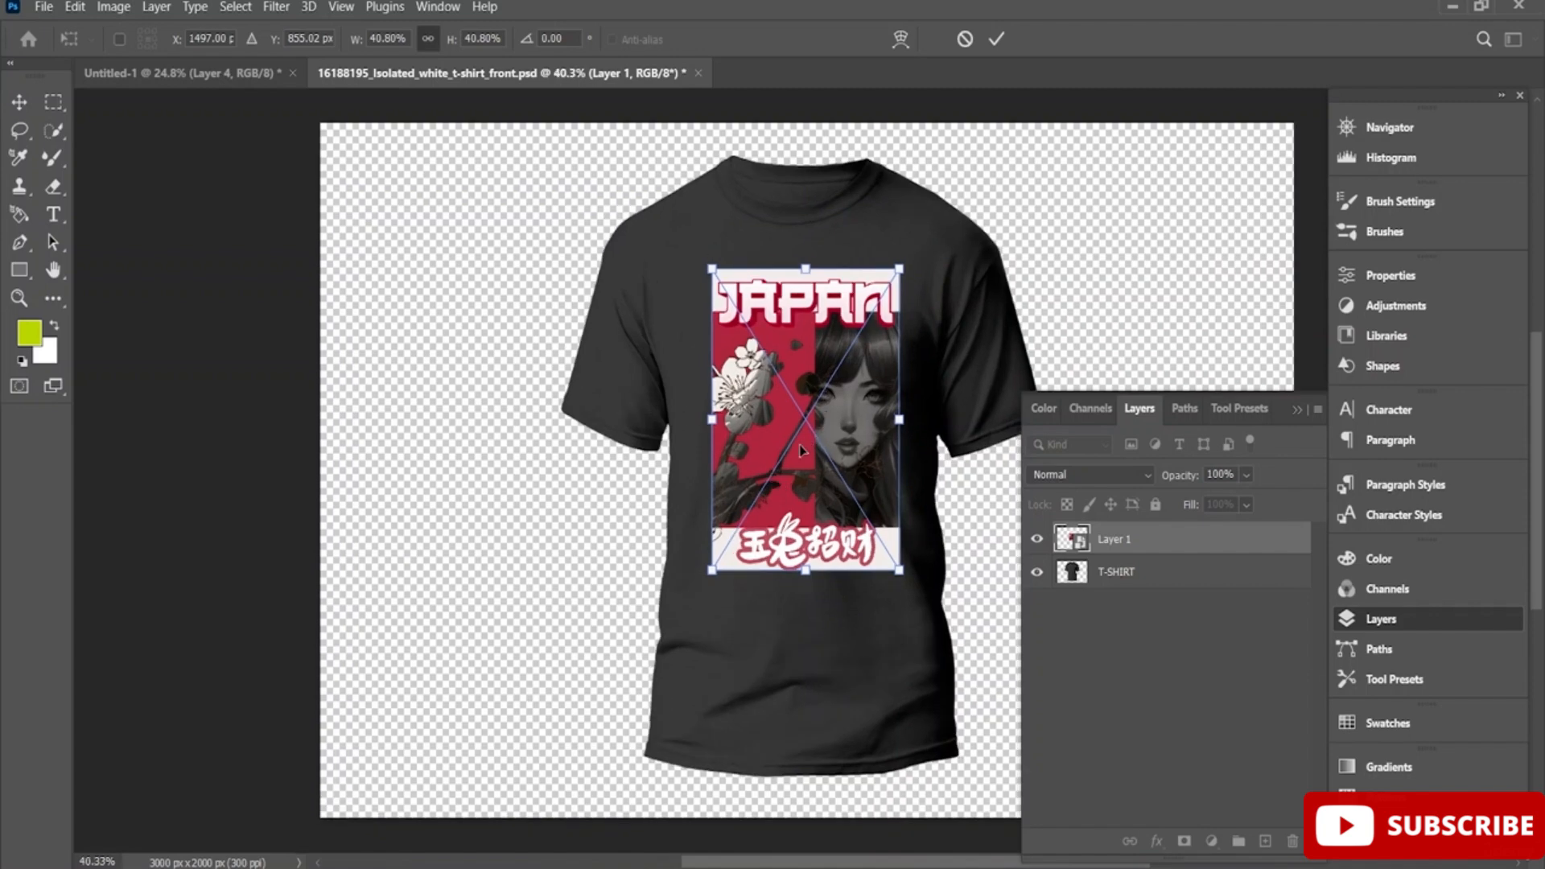
drag(818, 428, 804, 424)
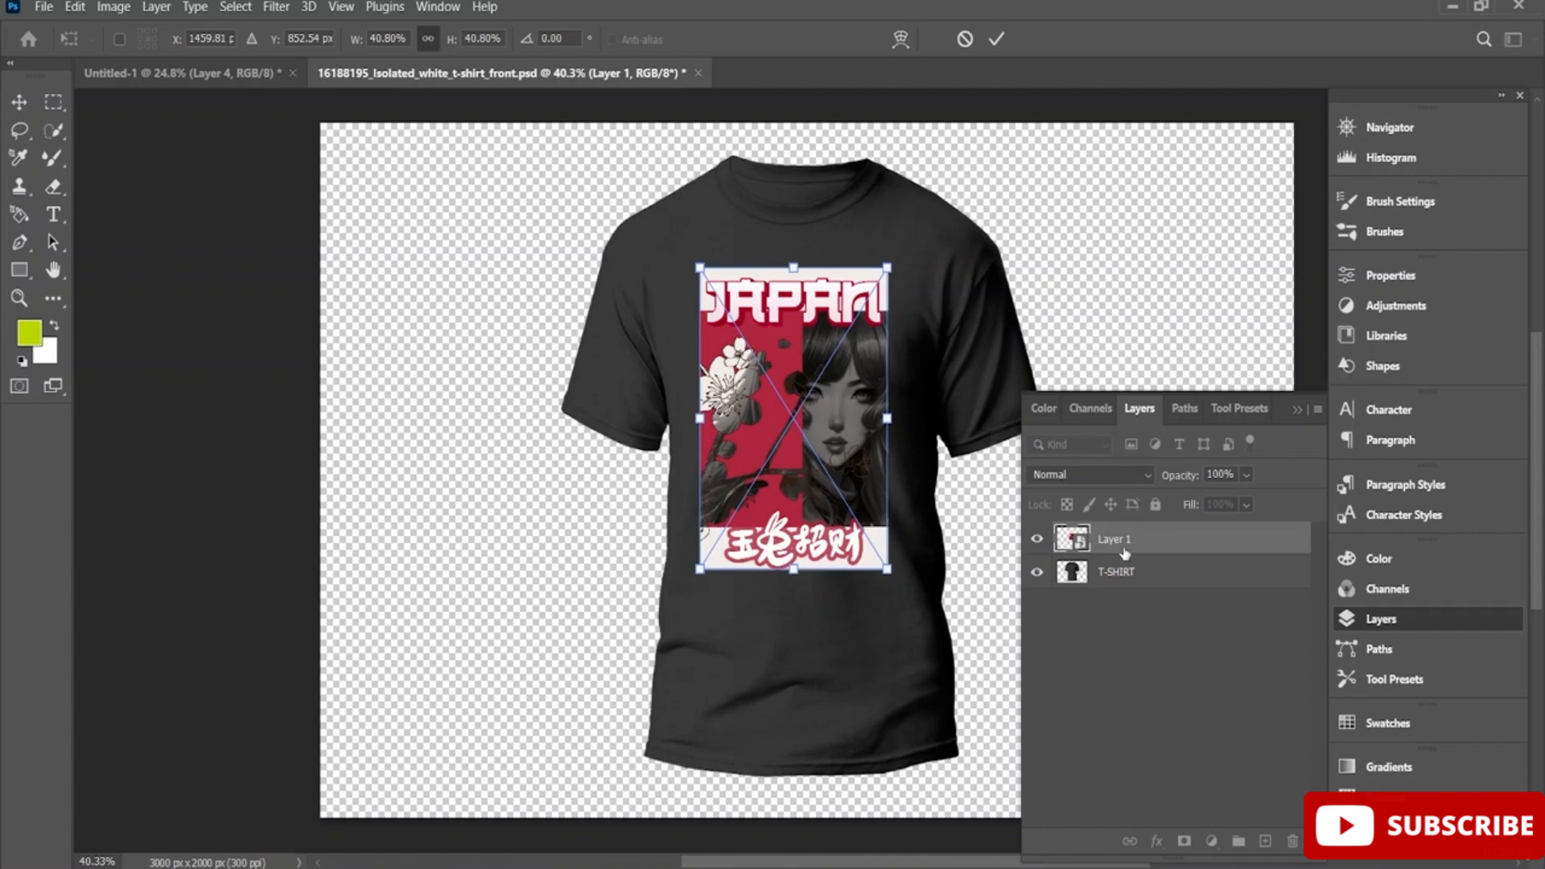
key(Return)
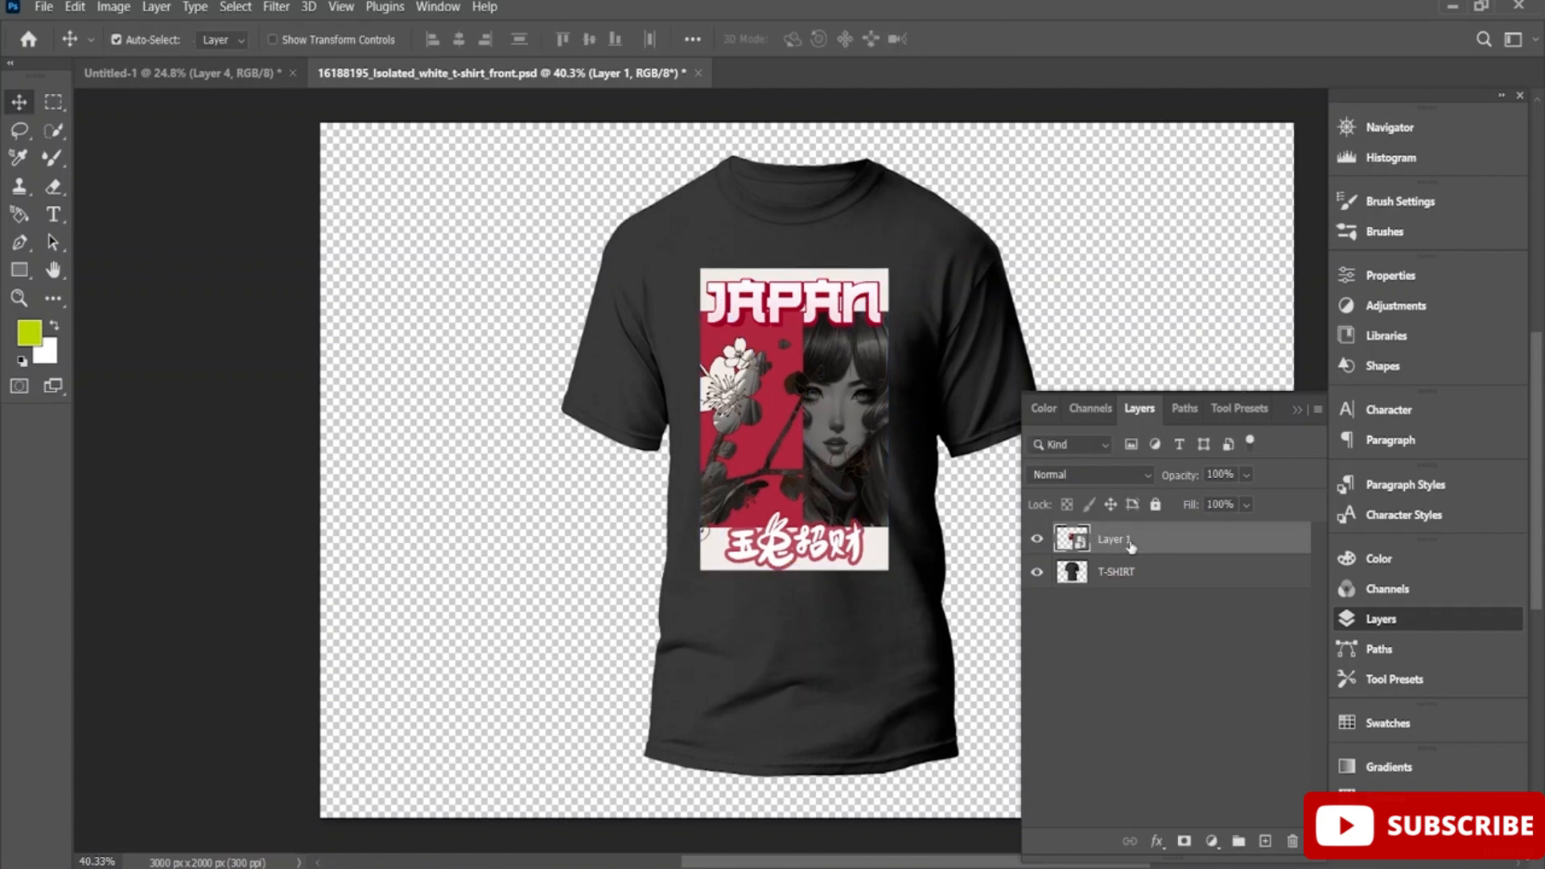
Set the artwork layer's Blend If whites to 151 for This Layer and 225 for Underlying Layer, keeping both blacks at 0
right_click(1115, 548)
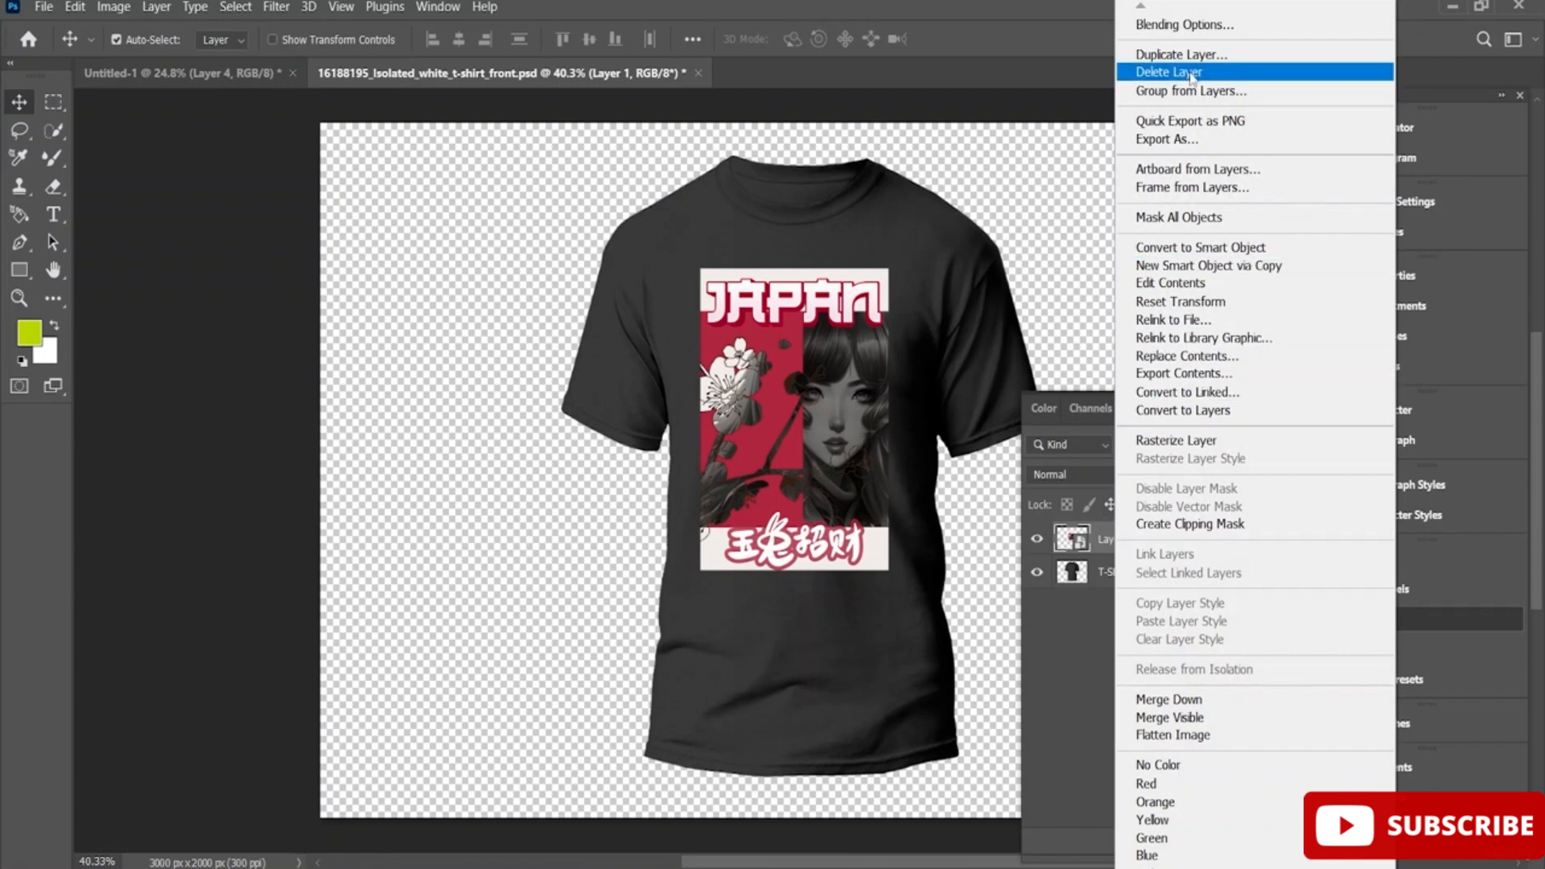
click(1183, 25)
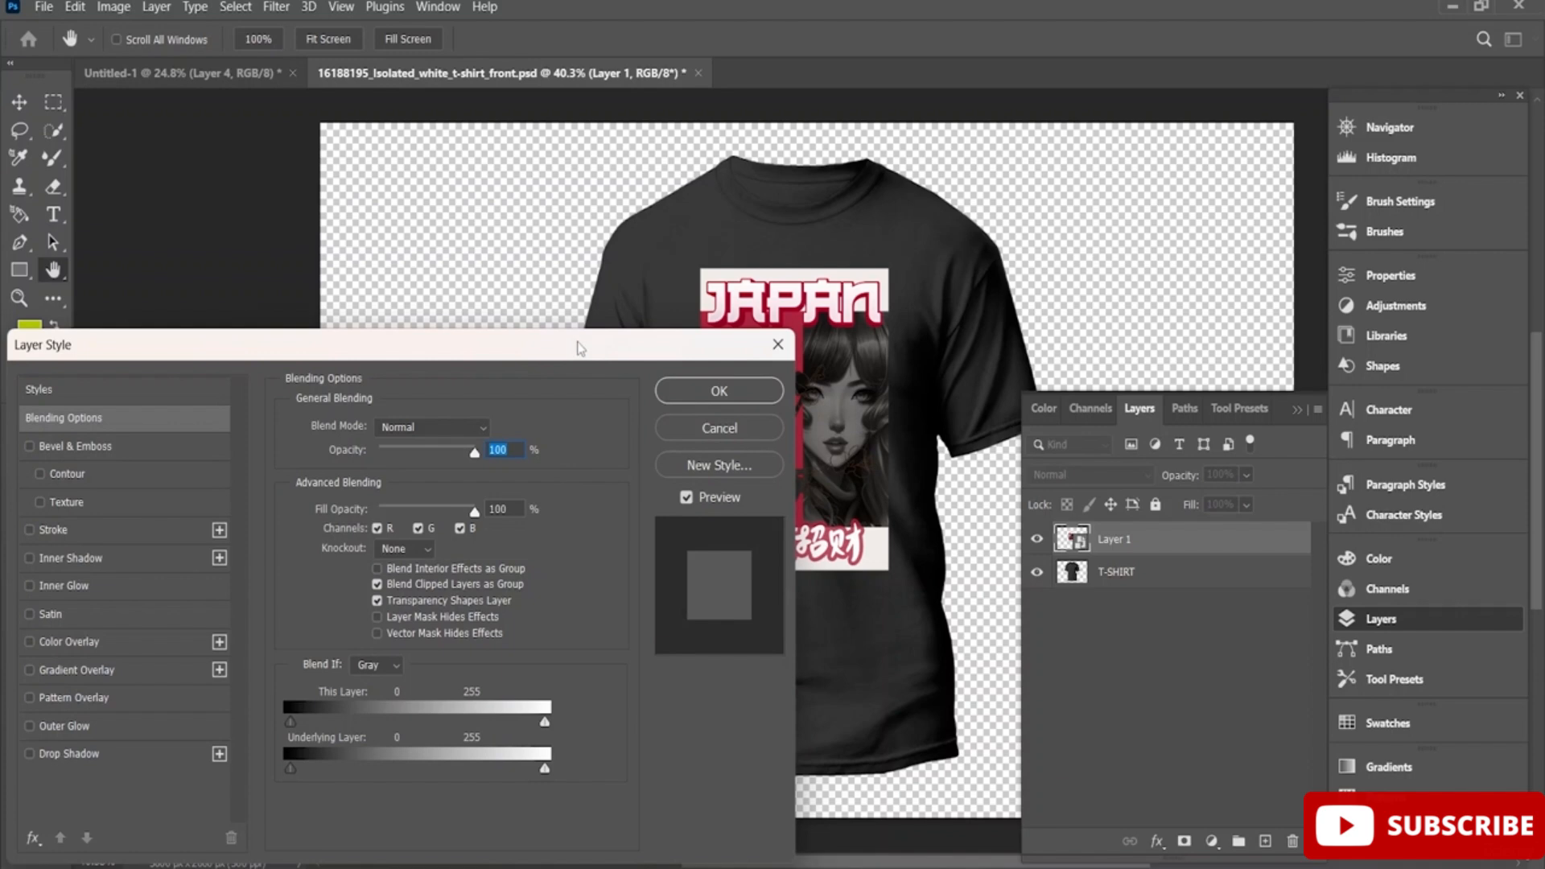
drag(557, 355, 368, 275)
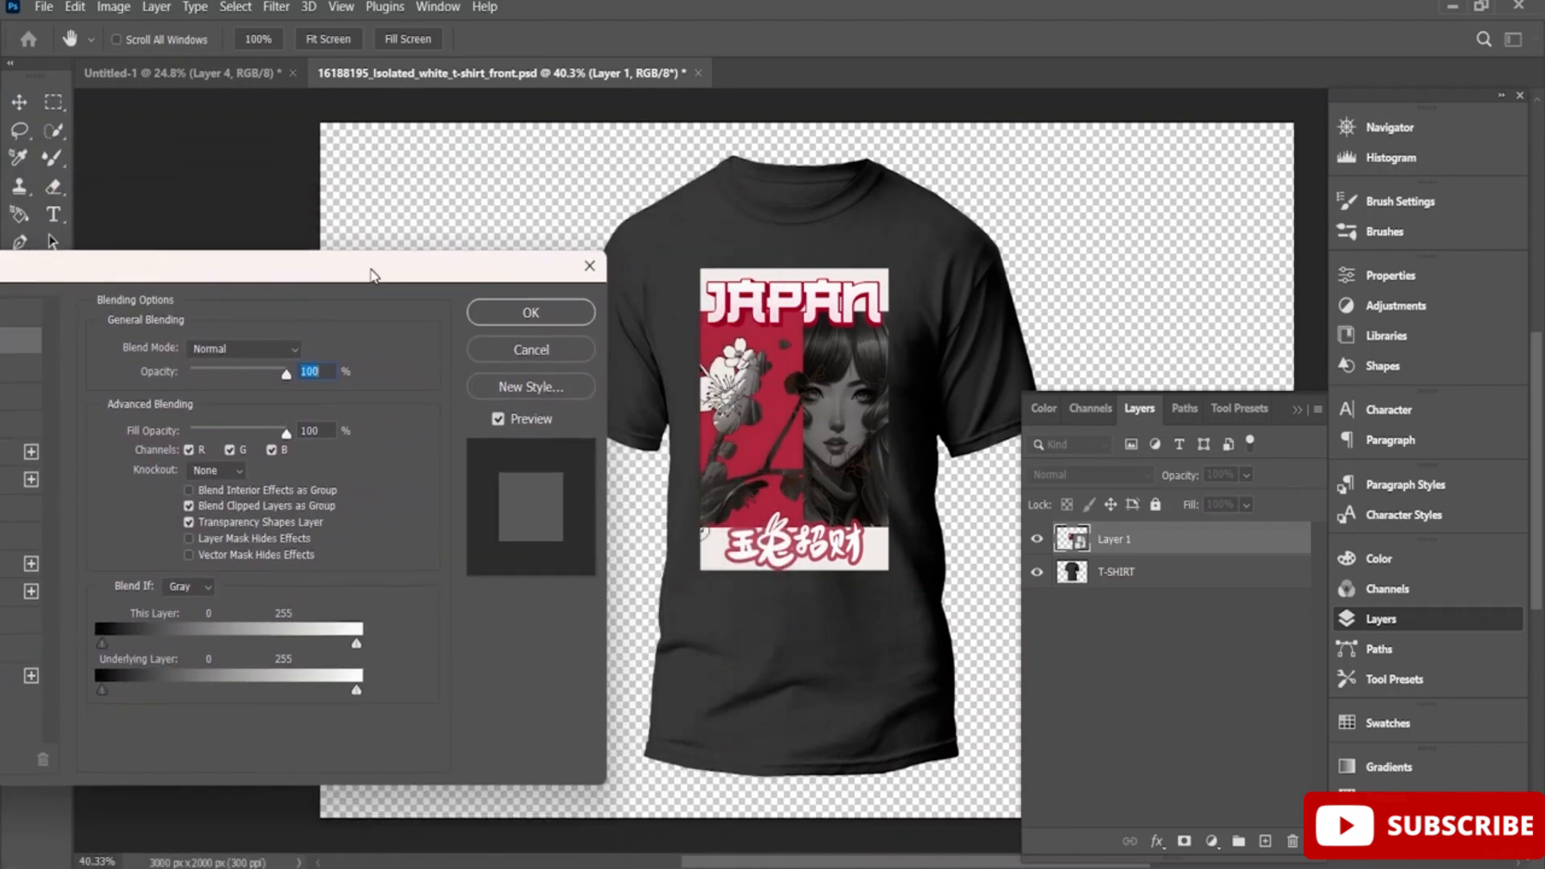
drag(351, 692, 326, 686)
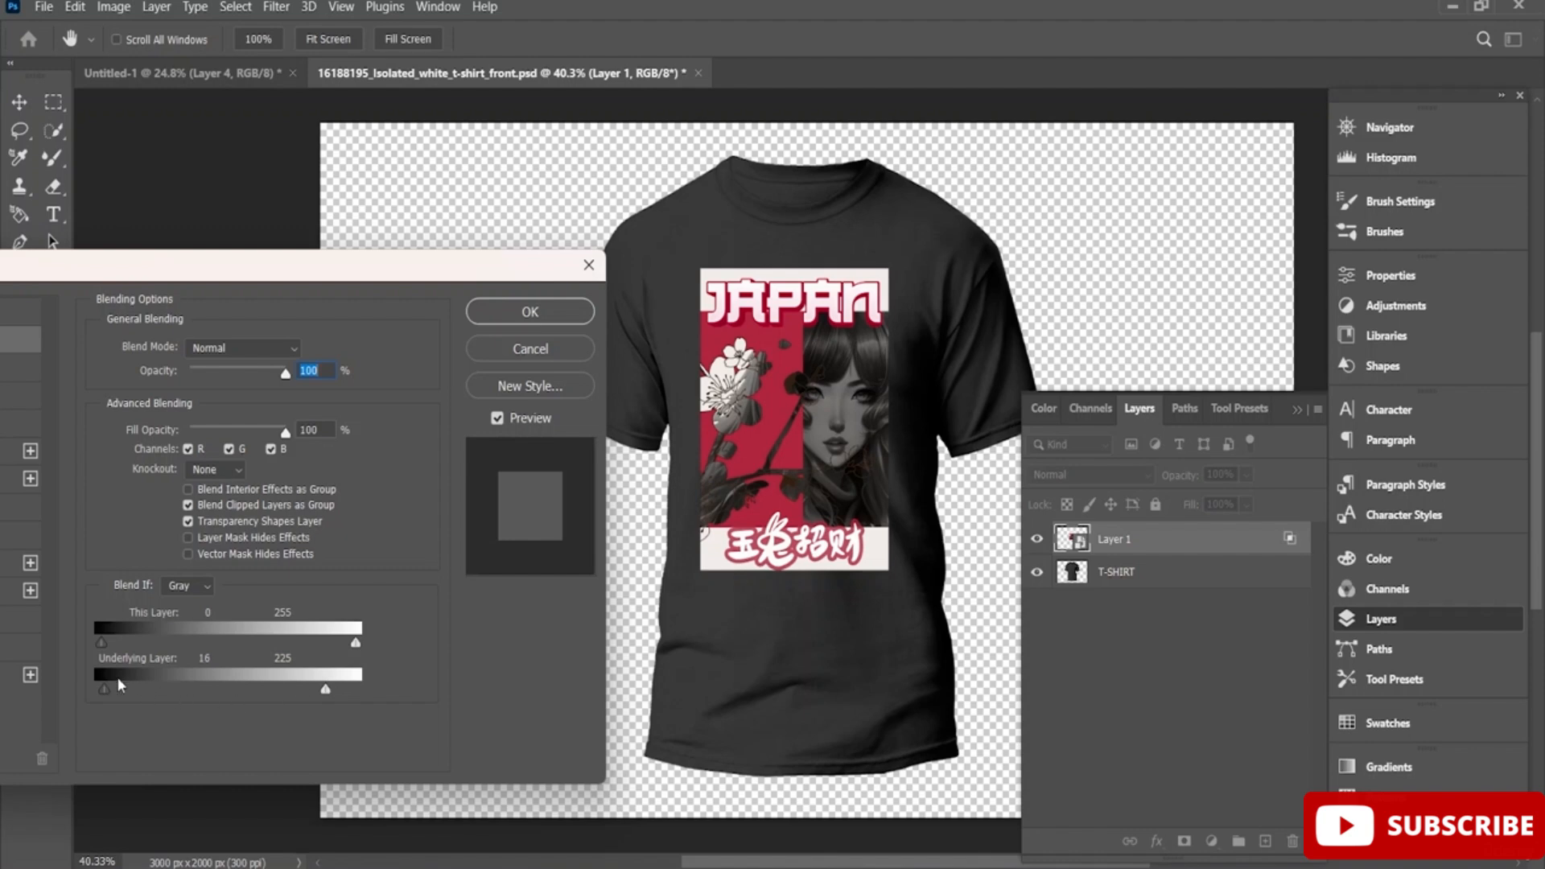
drag(124, 682, 61, 700)
drag(354, 640, 255, 644)
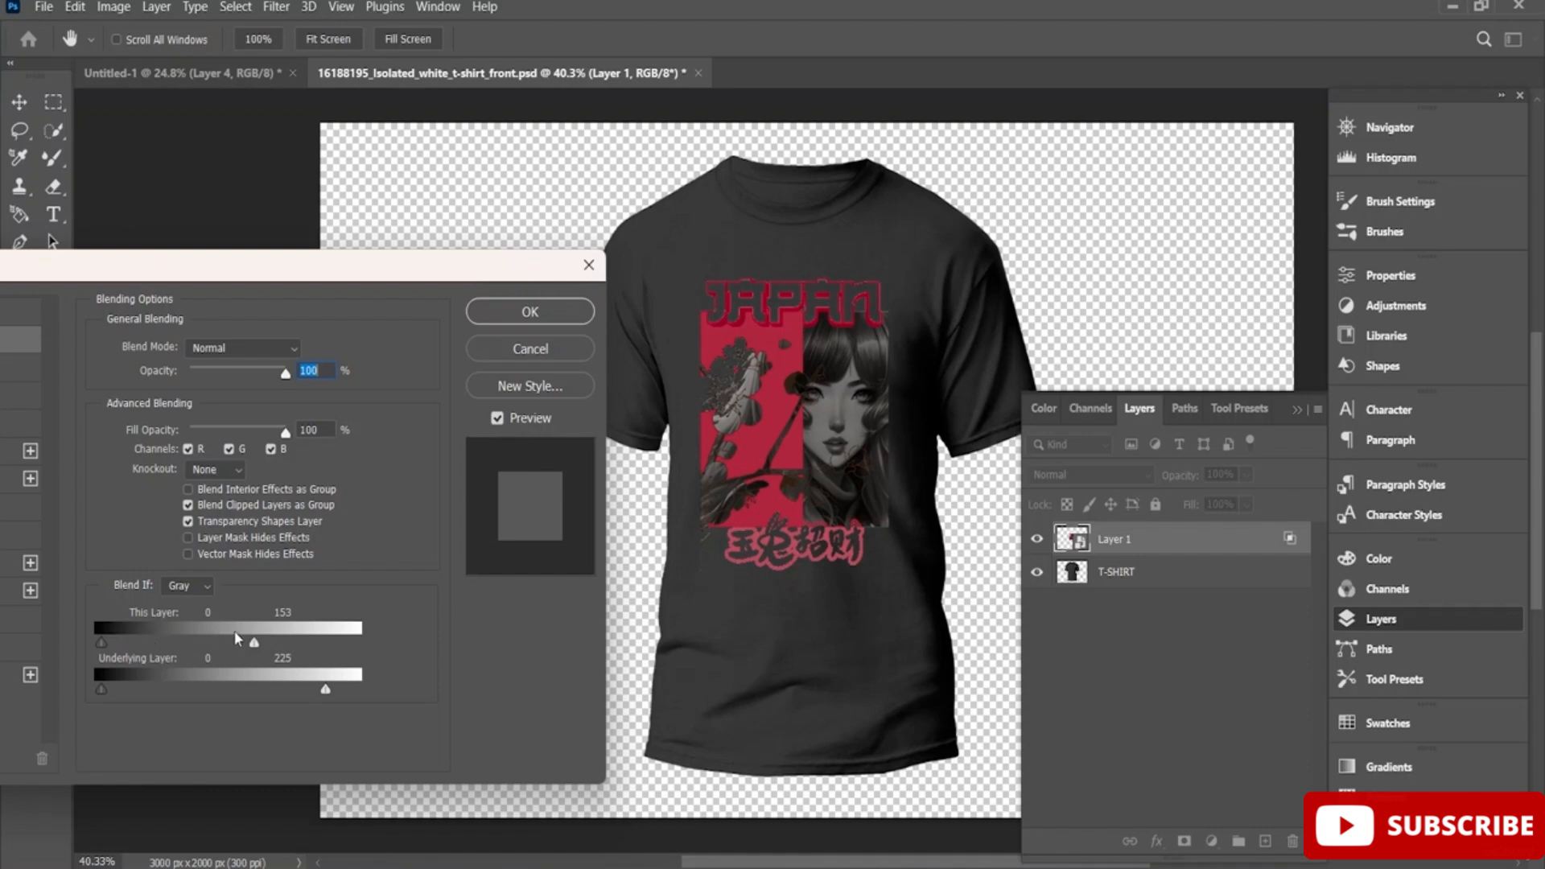
drag(235, 637, 255, 662)
Change the artwork layer's blend mode to Linear Dodge (Add) and apply the layer style
click(295, 349)
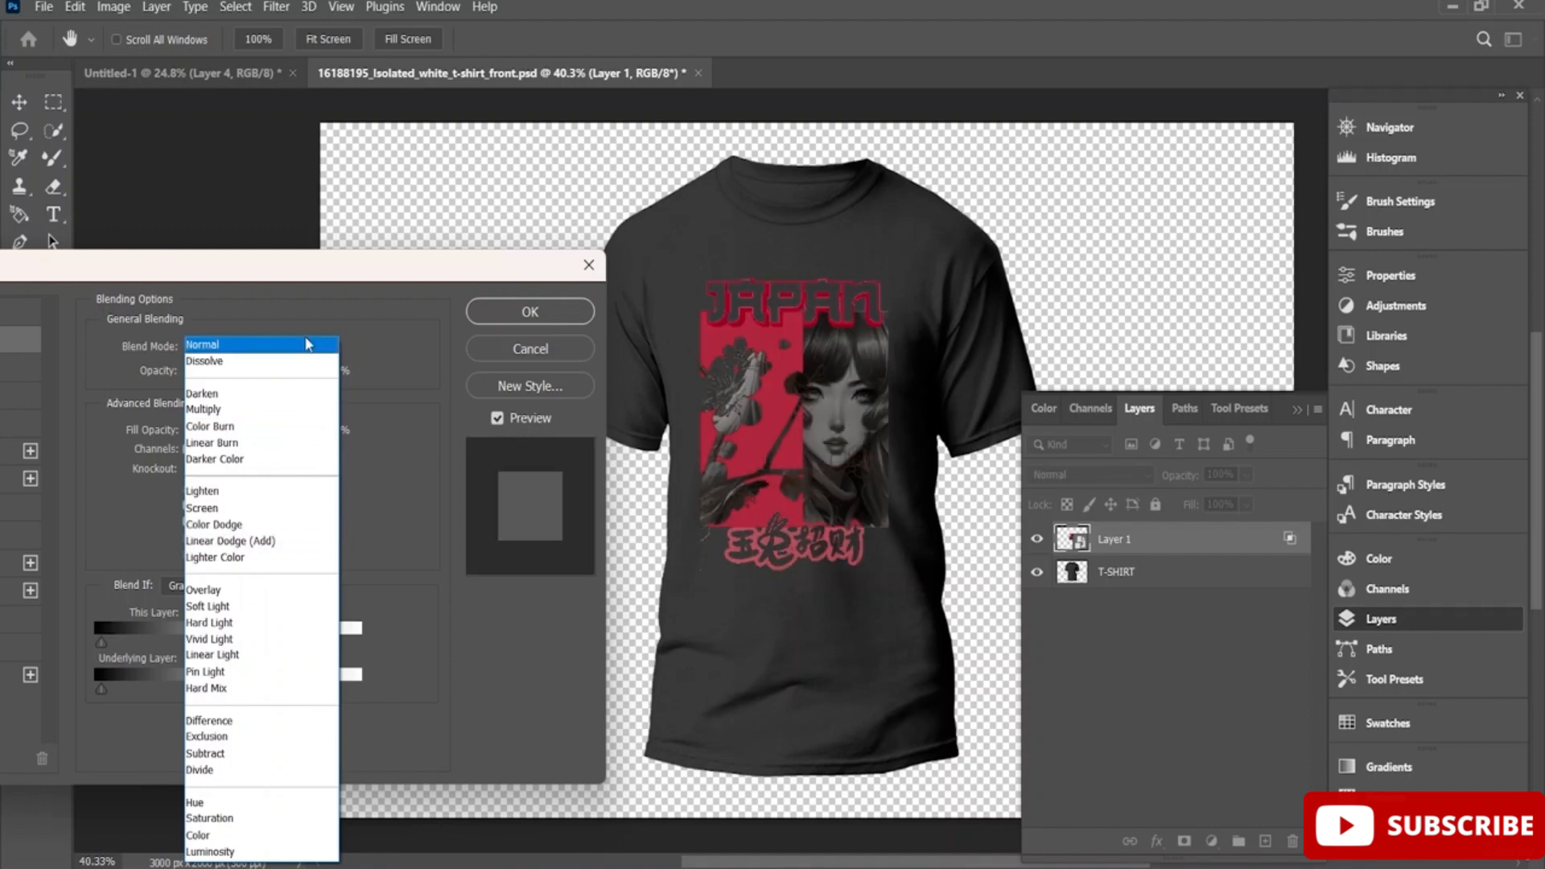
click(249, 544)
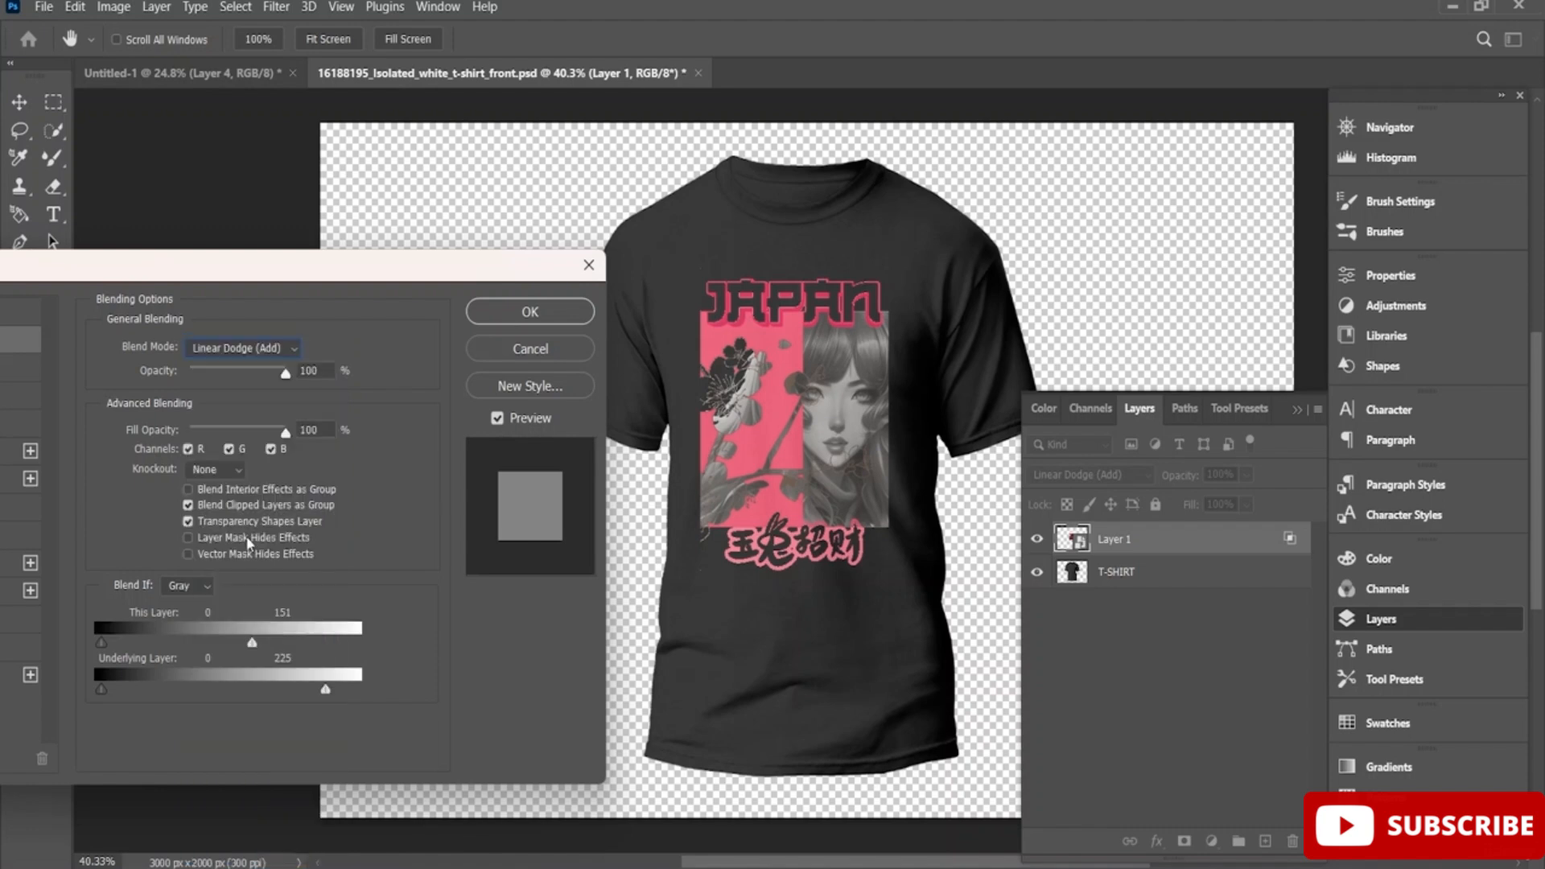
click(530, 312)
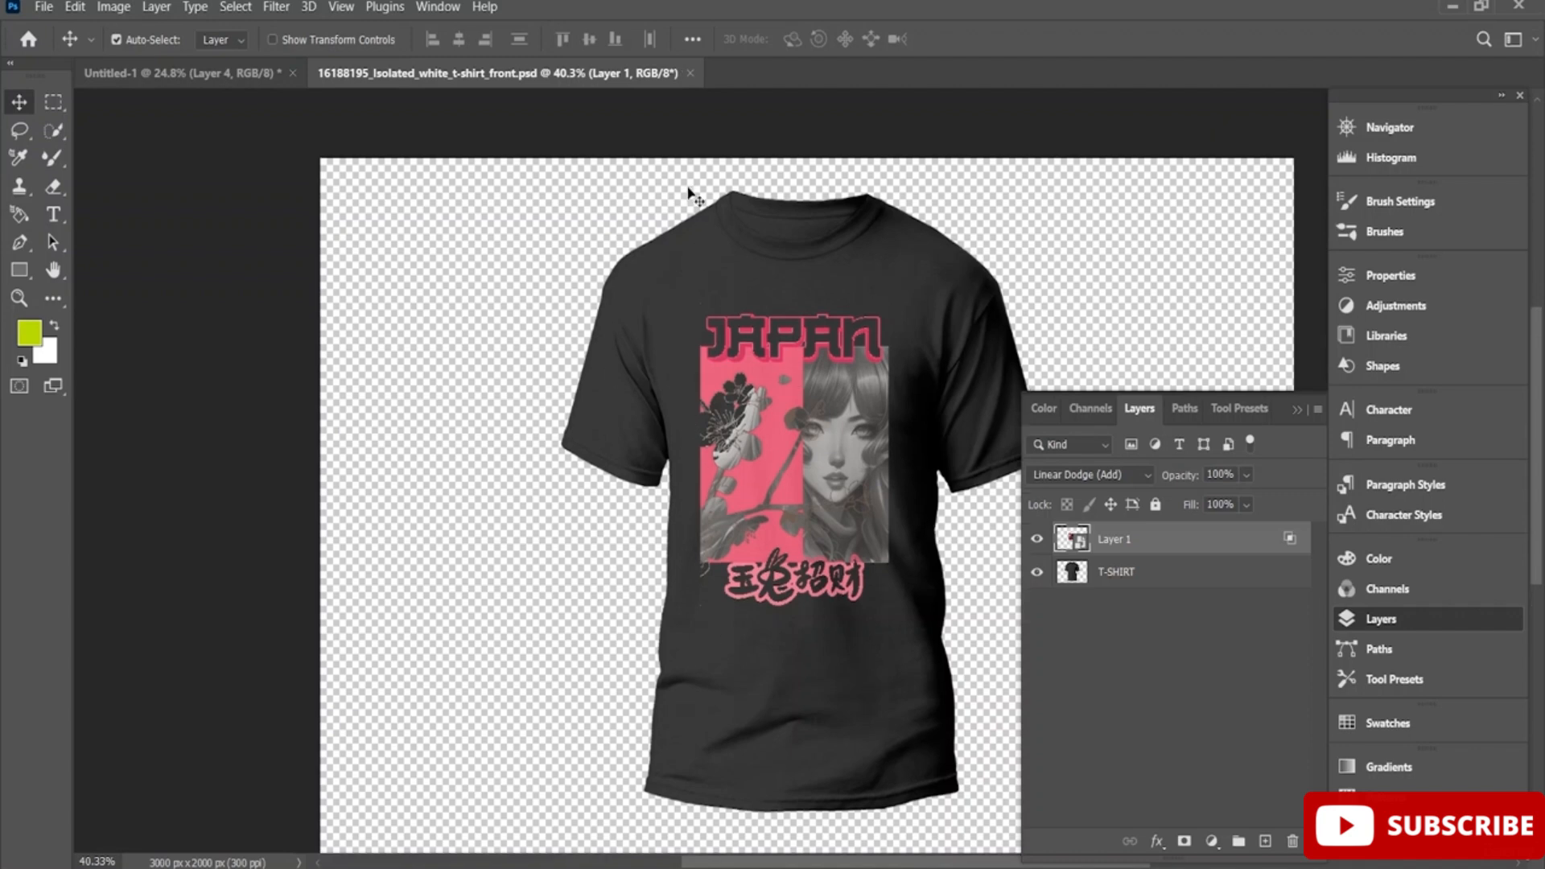
Return to the Untitled-1 design and shift the combined artwork slightly downward on the page
click(233, 74)
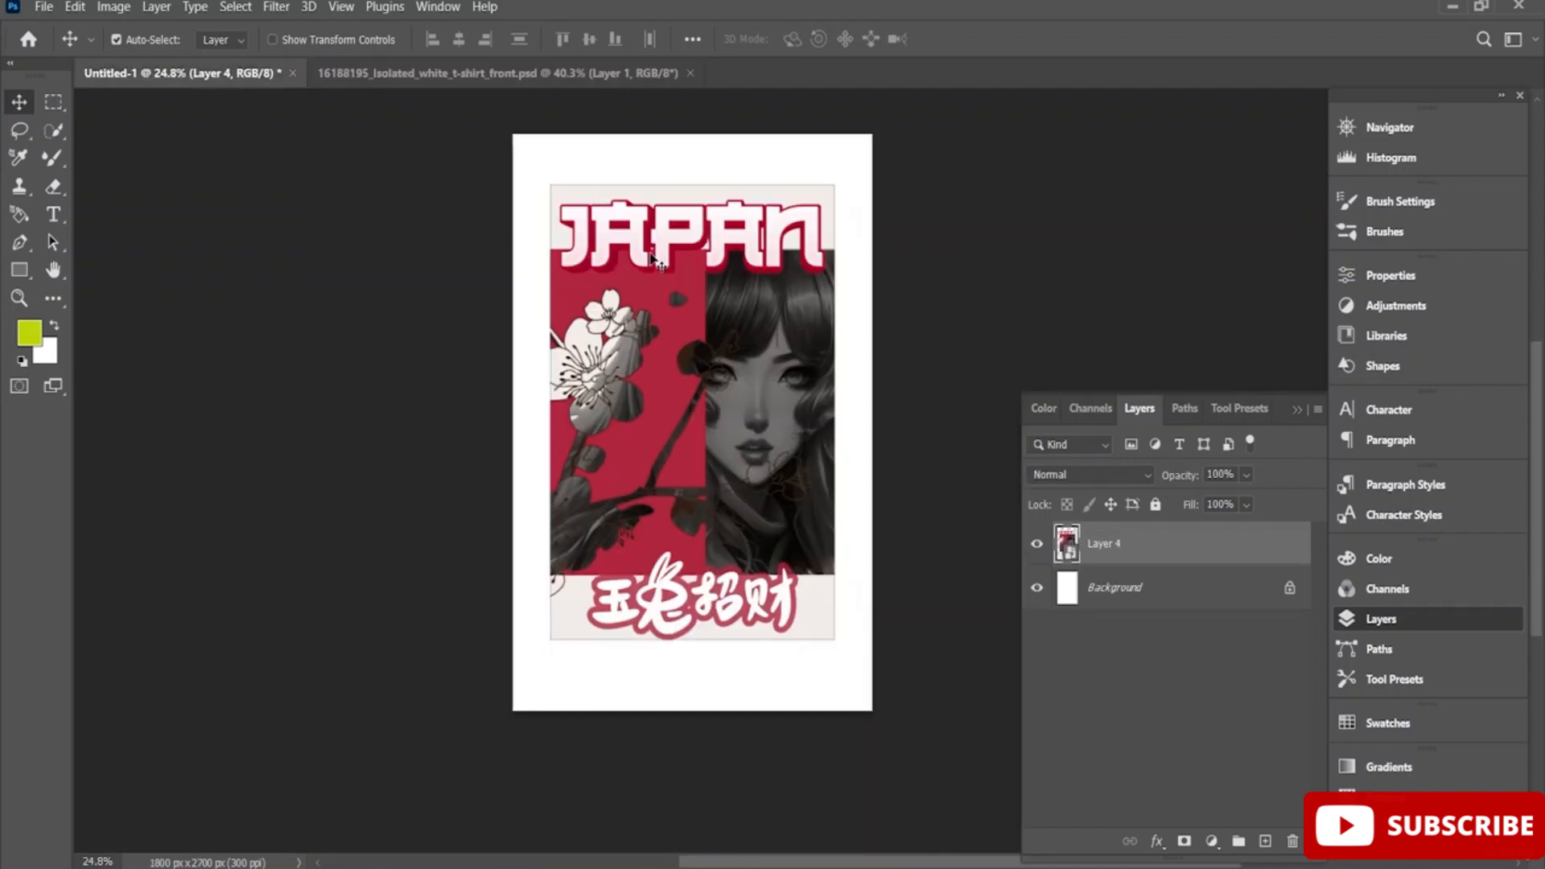
drag(680, 287, 680, 296)
click(45, 7)
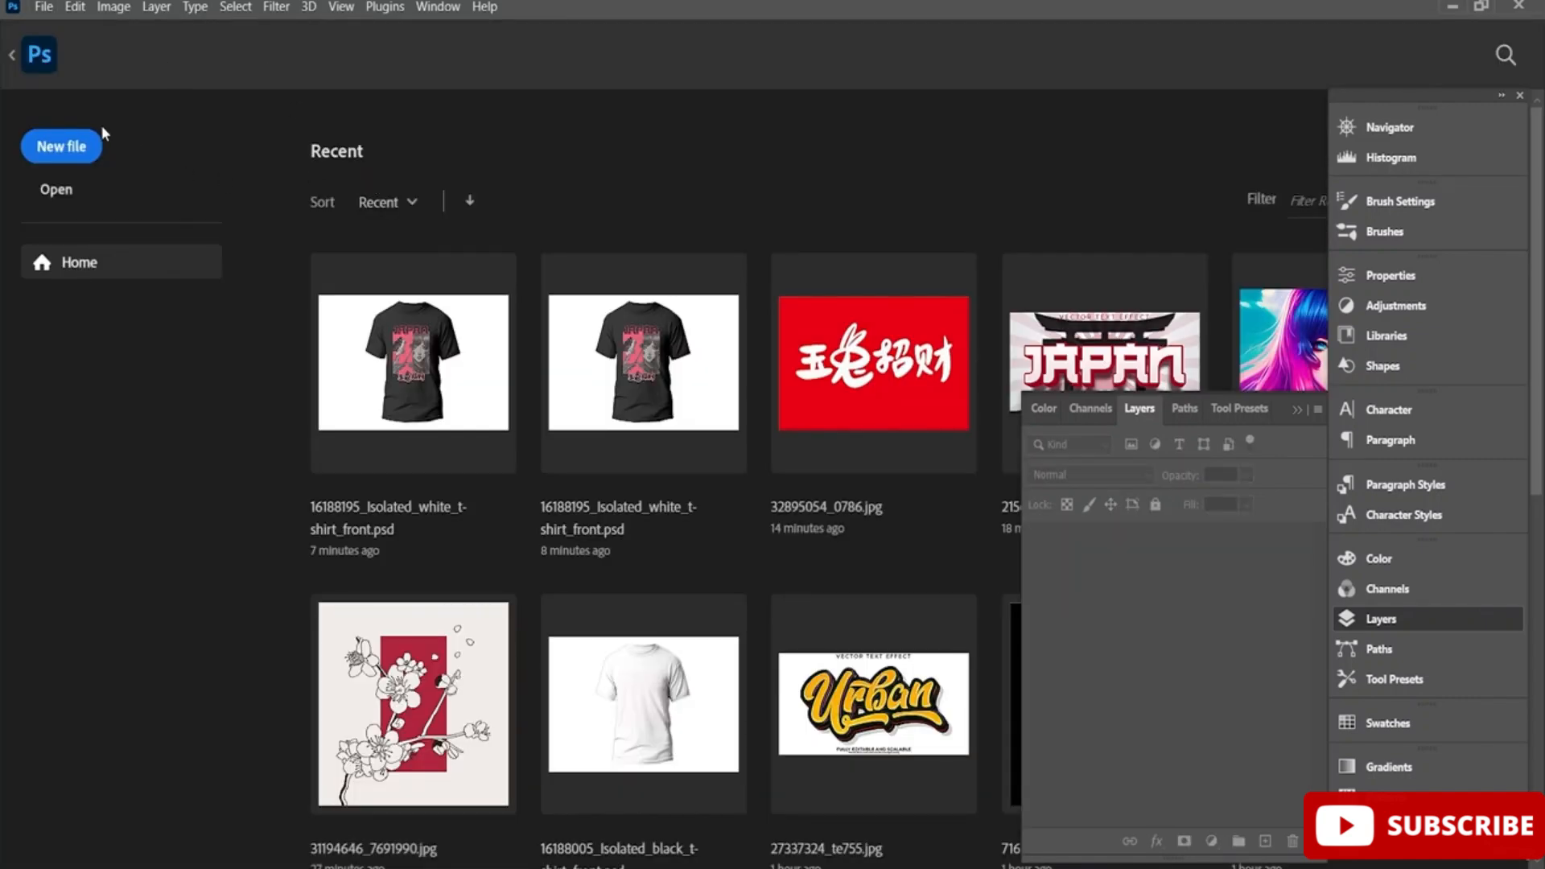
click(50, 147)
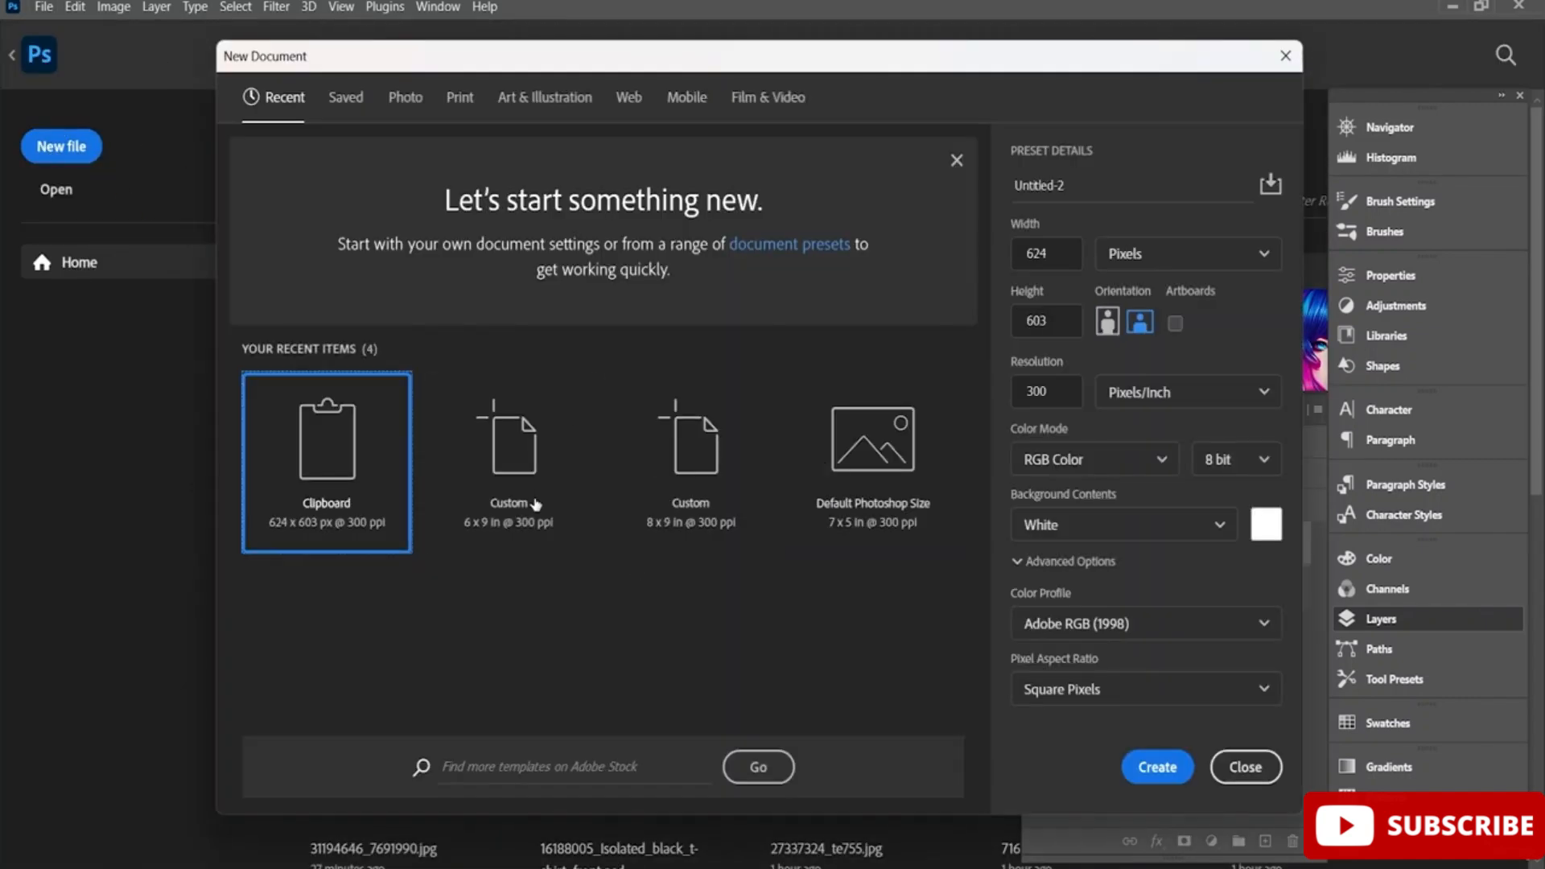
click(1285, 56)
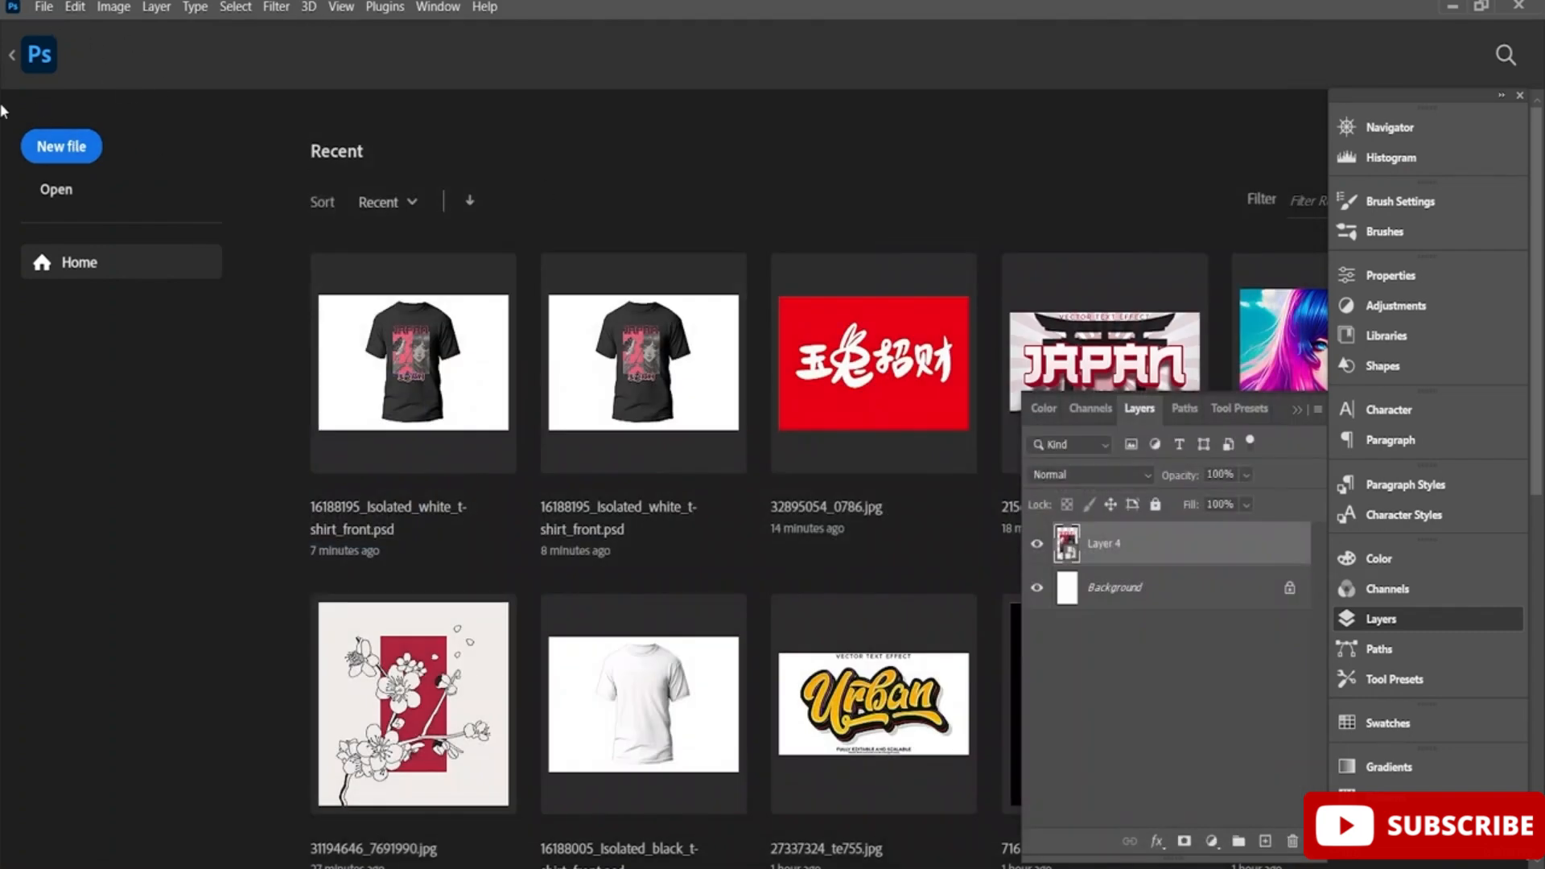
click(13, 56)
Save the design to the Desktop as a Photoshop file named "1st tshirt design"
click(44, 7)
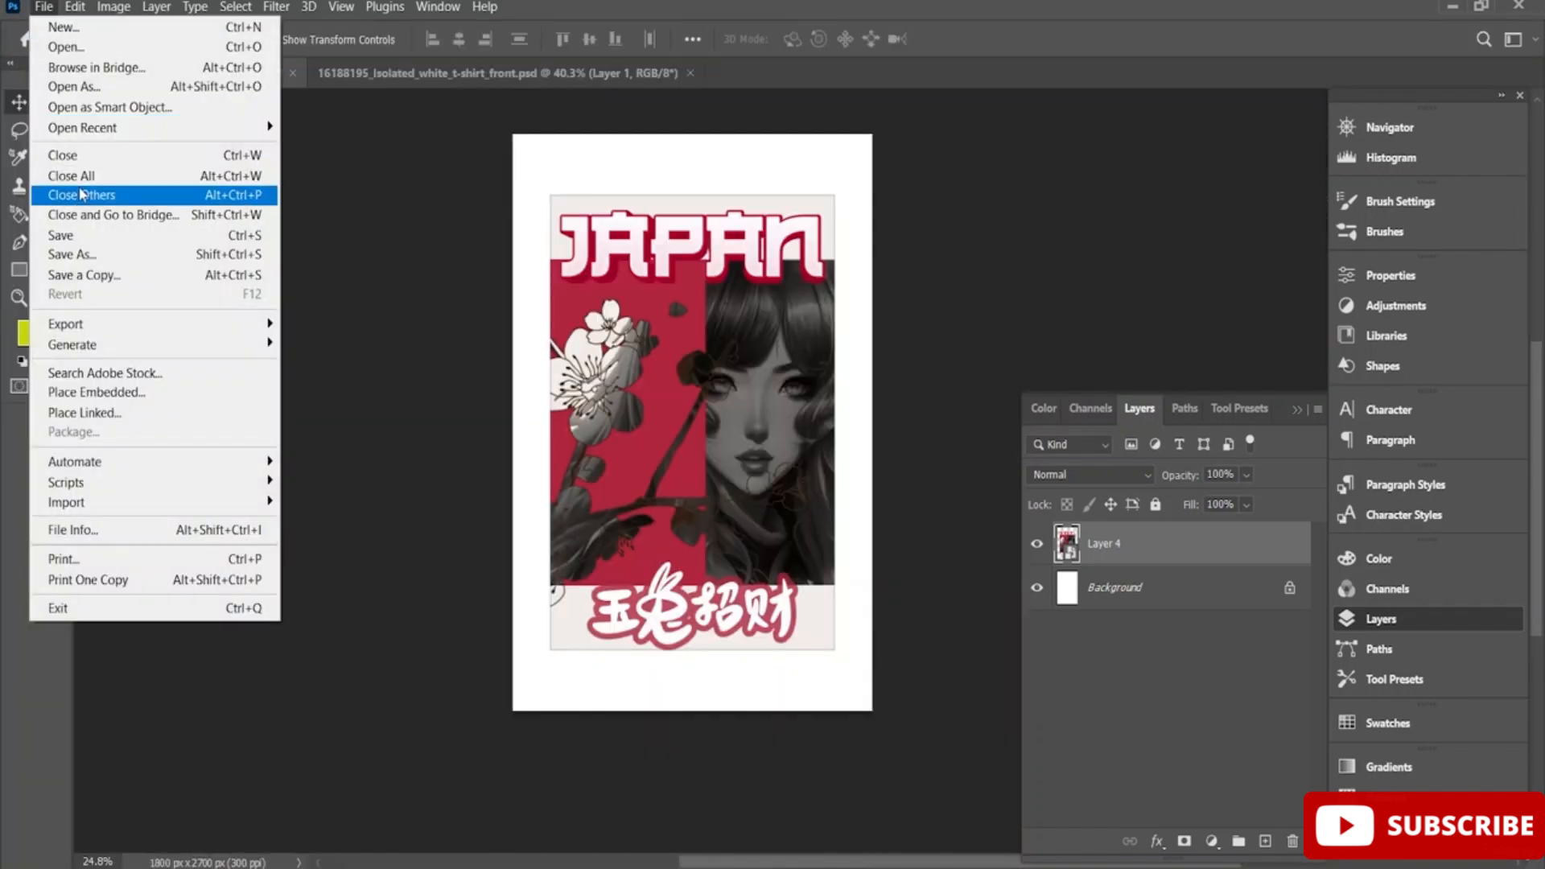
click(103, 236)
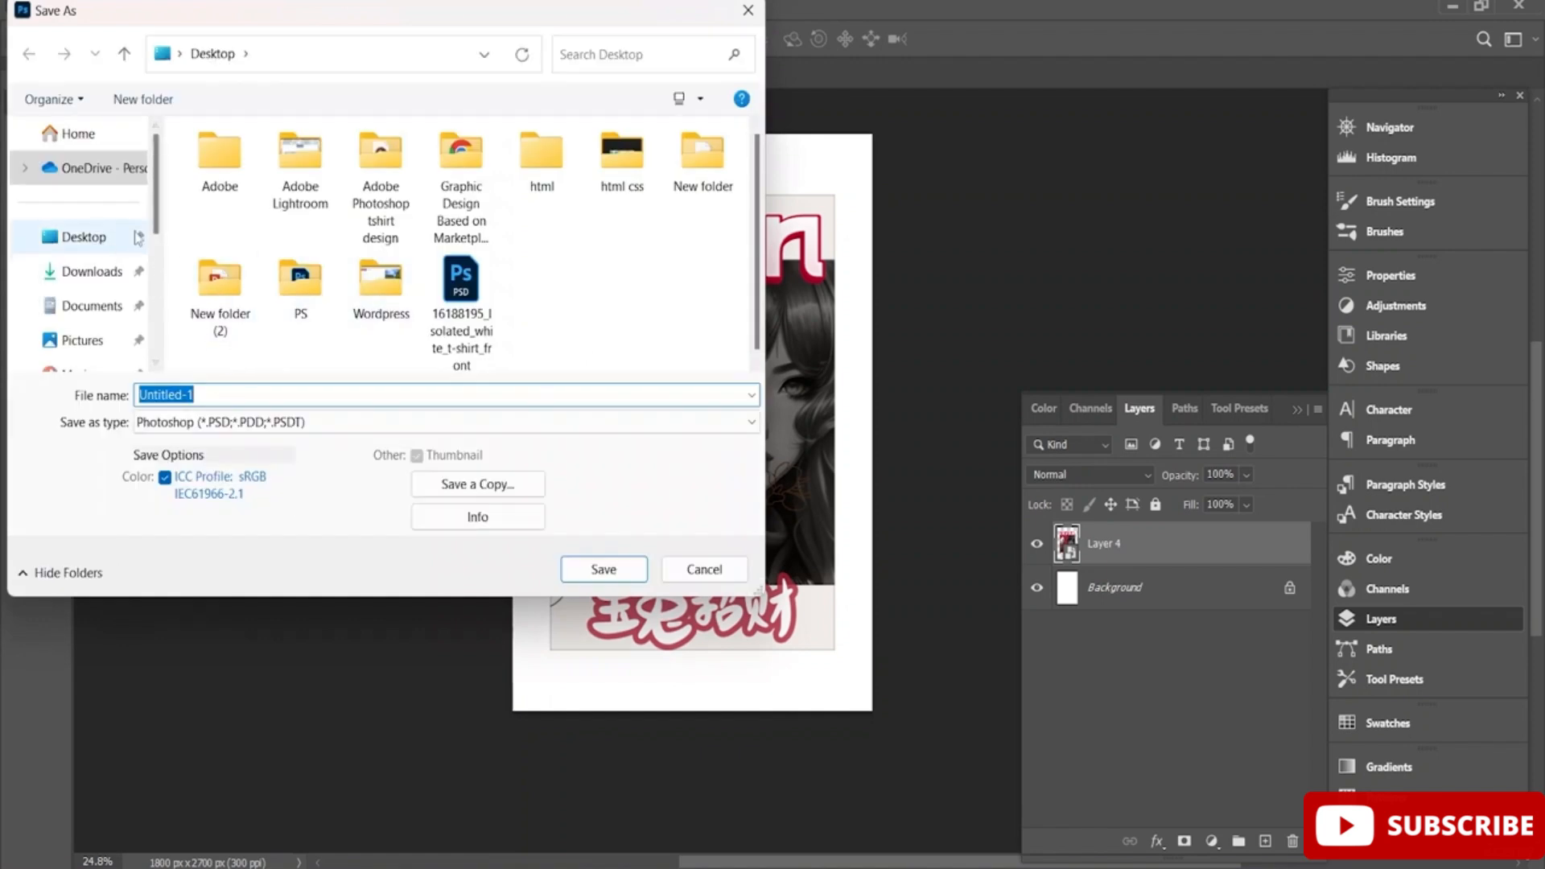
click(280, 388)
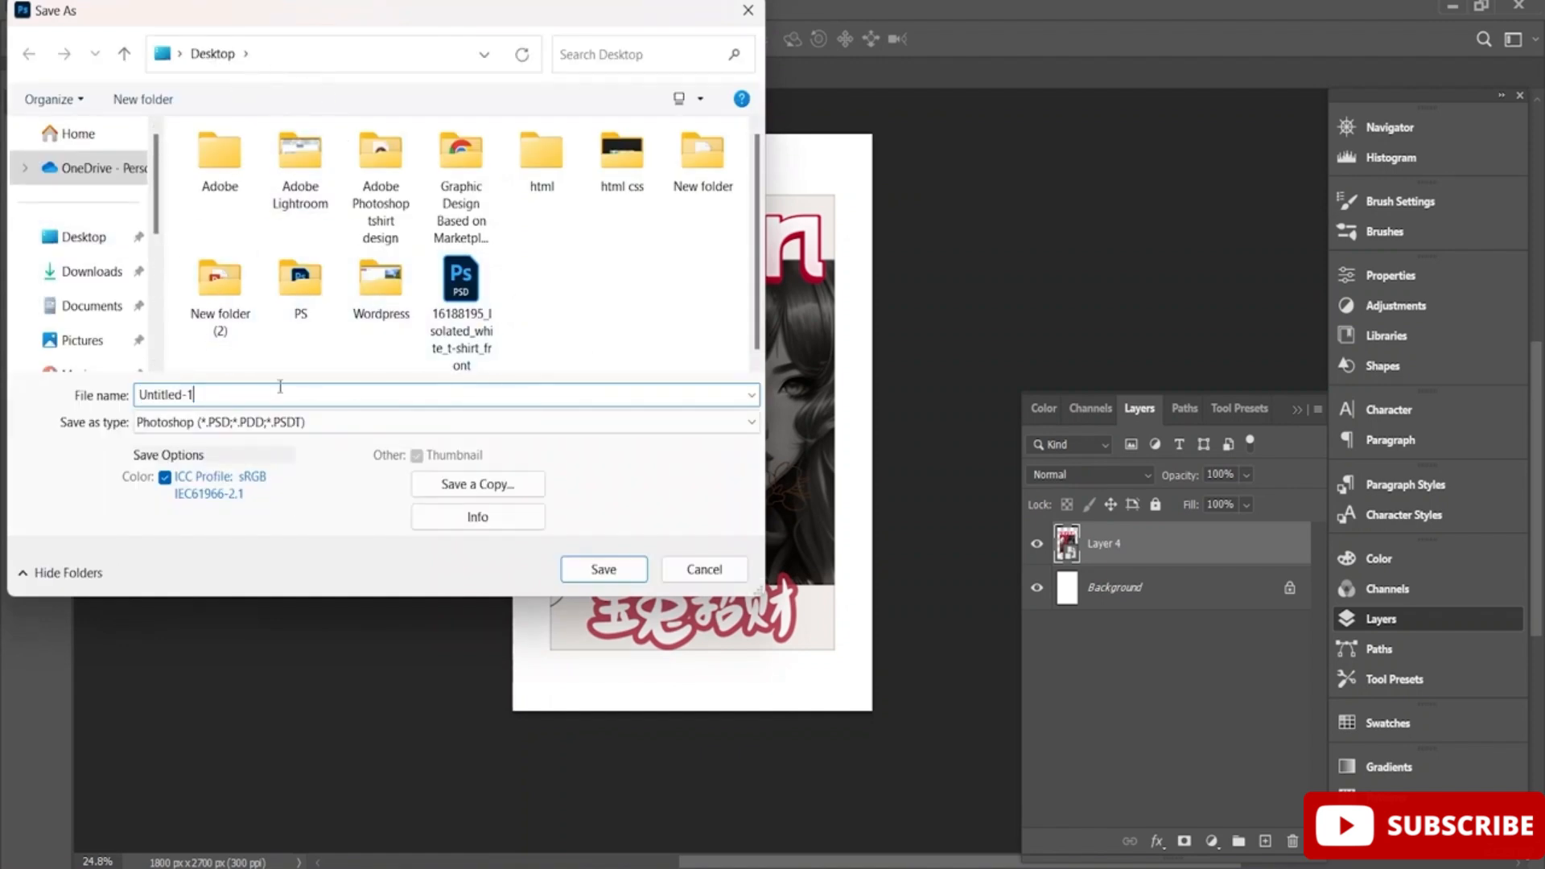
key(BackSpace)
key(BackSpace)
key(BackSpace)
key(BackSpace)
key(BackSpace)
key(BackSpace)
key(BackSpace)
key(BackSpace)
key(BackSpace)
text(1st tshirt design)
key(Return)
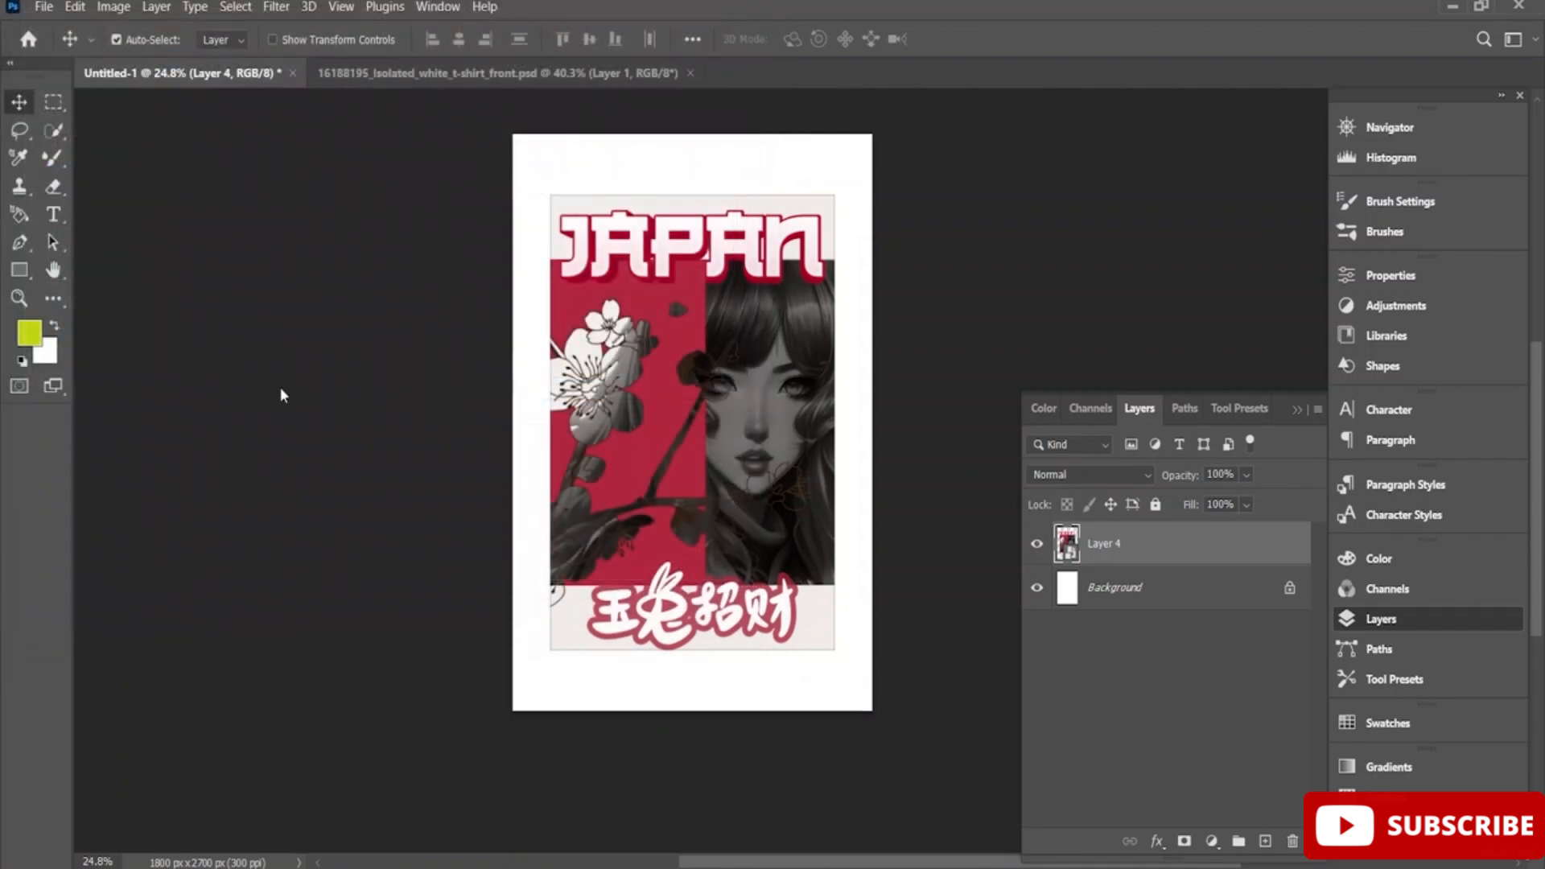
click(972, 242)
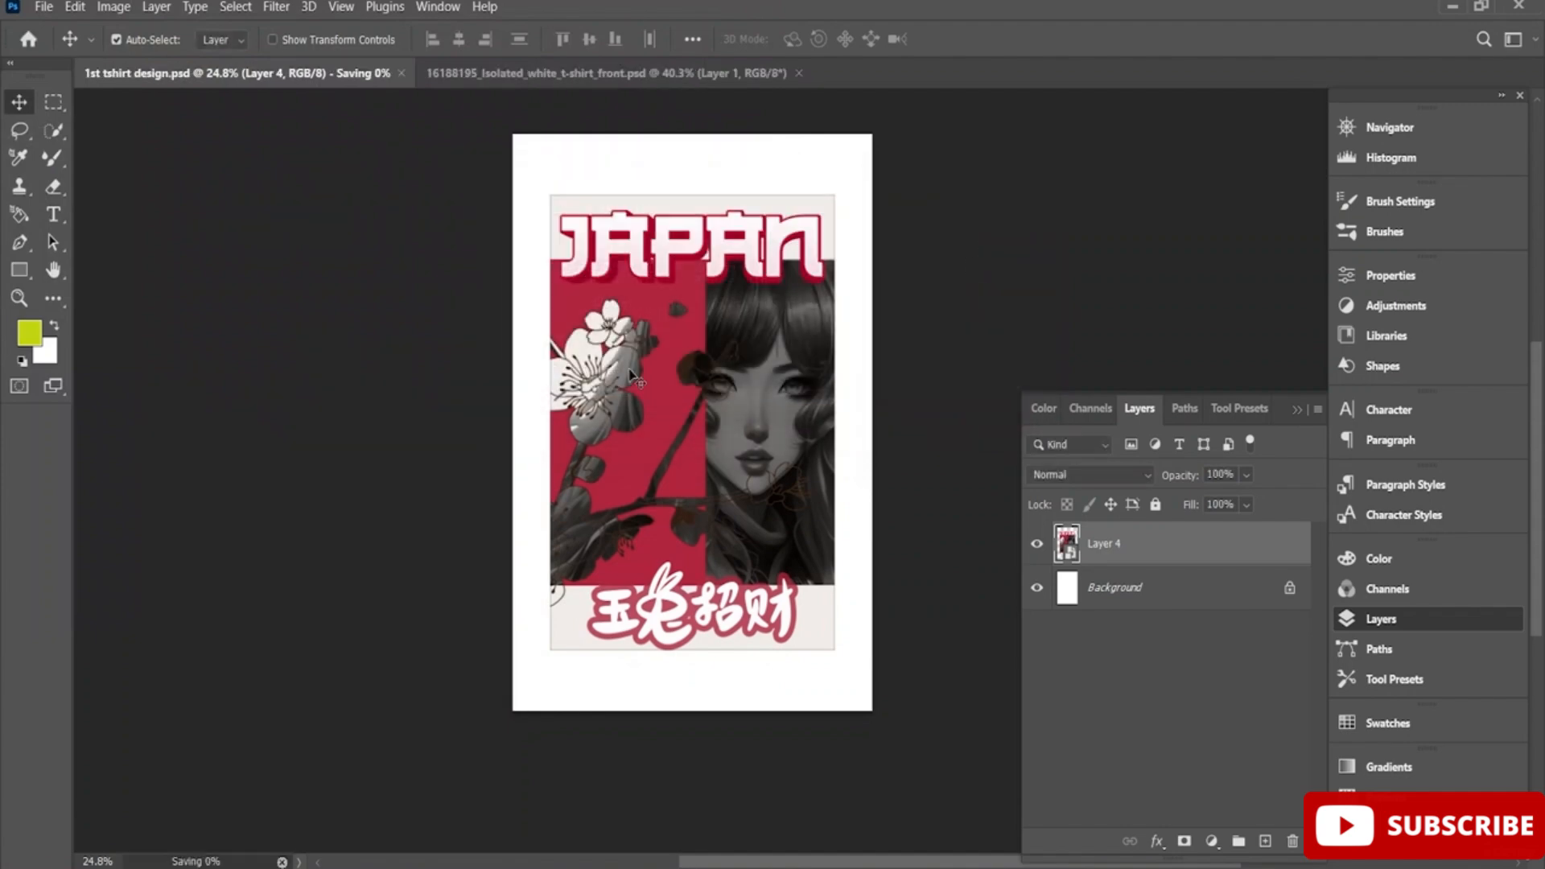
Move the artwork up and to the right, and close both the 1st tshirt design and T-shirt mockup documents
drag(631, 322, 683, 351)
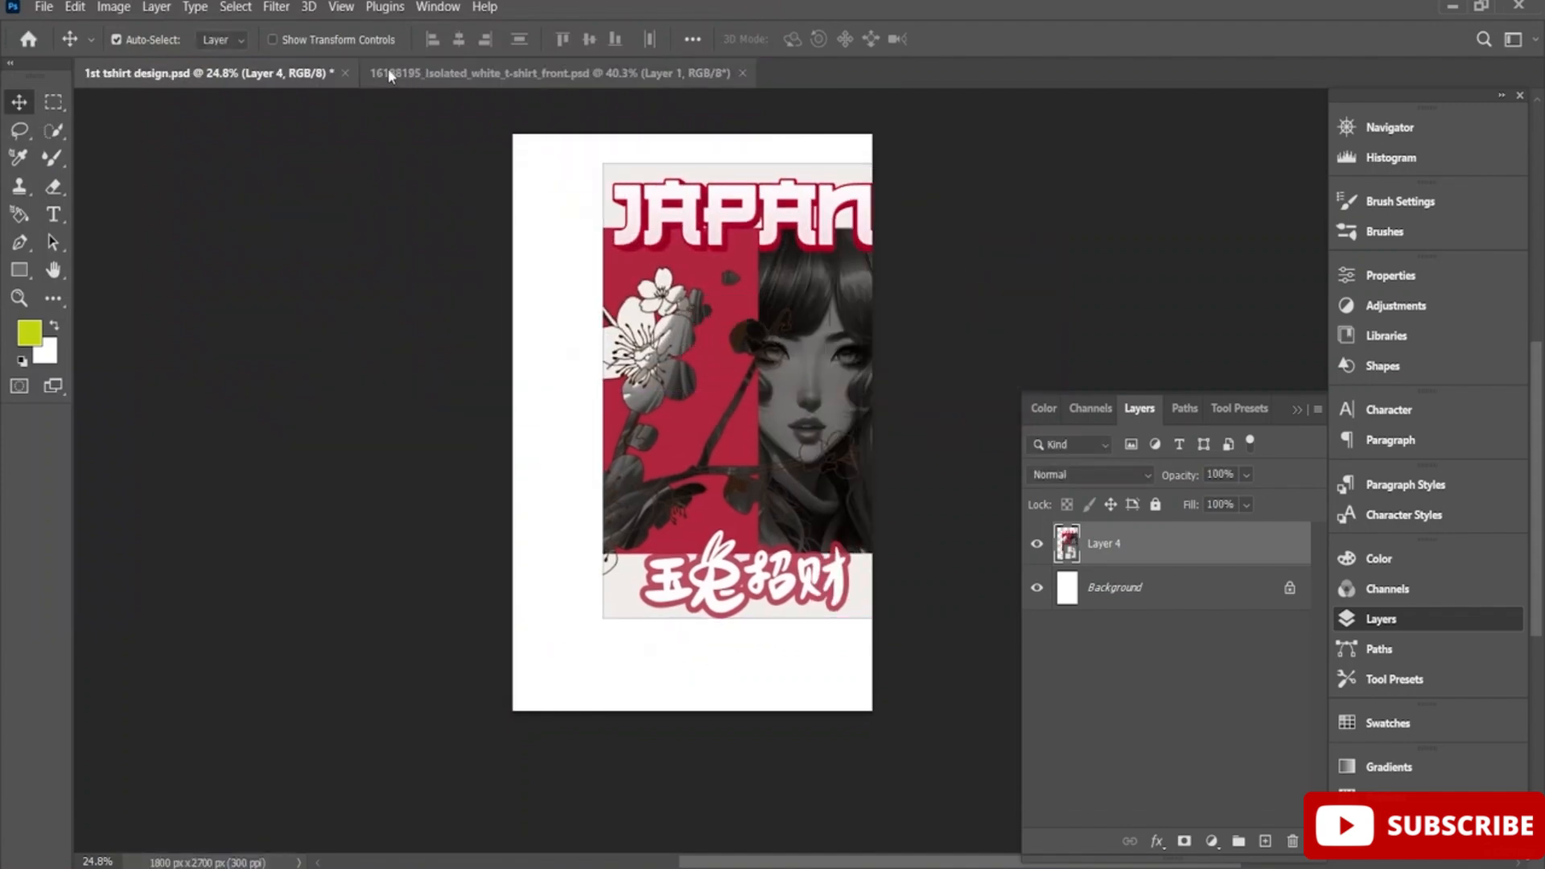
click(346, 72)
click(803, 346)
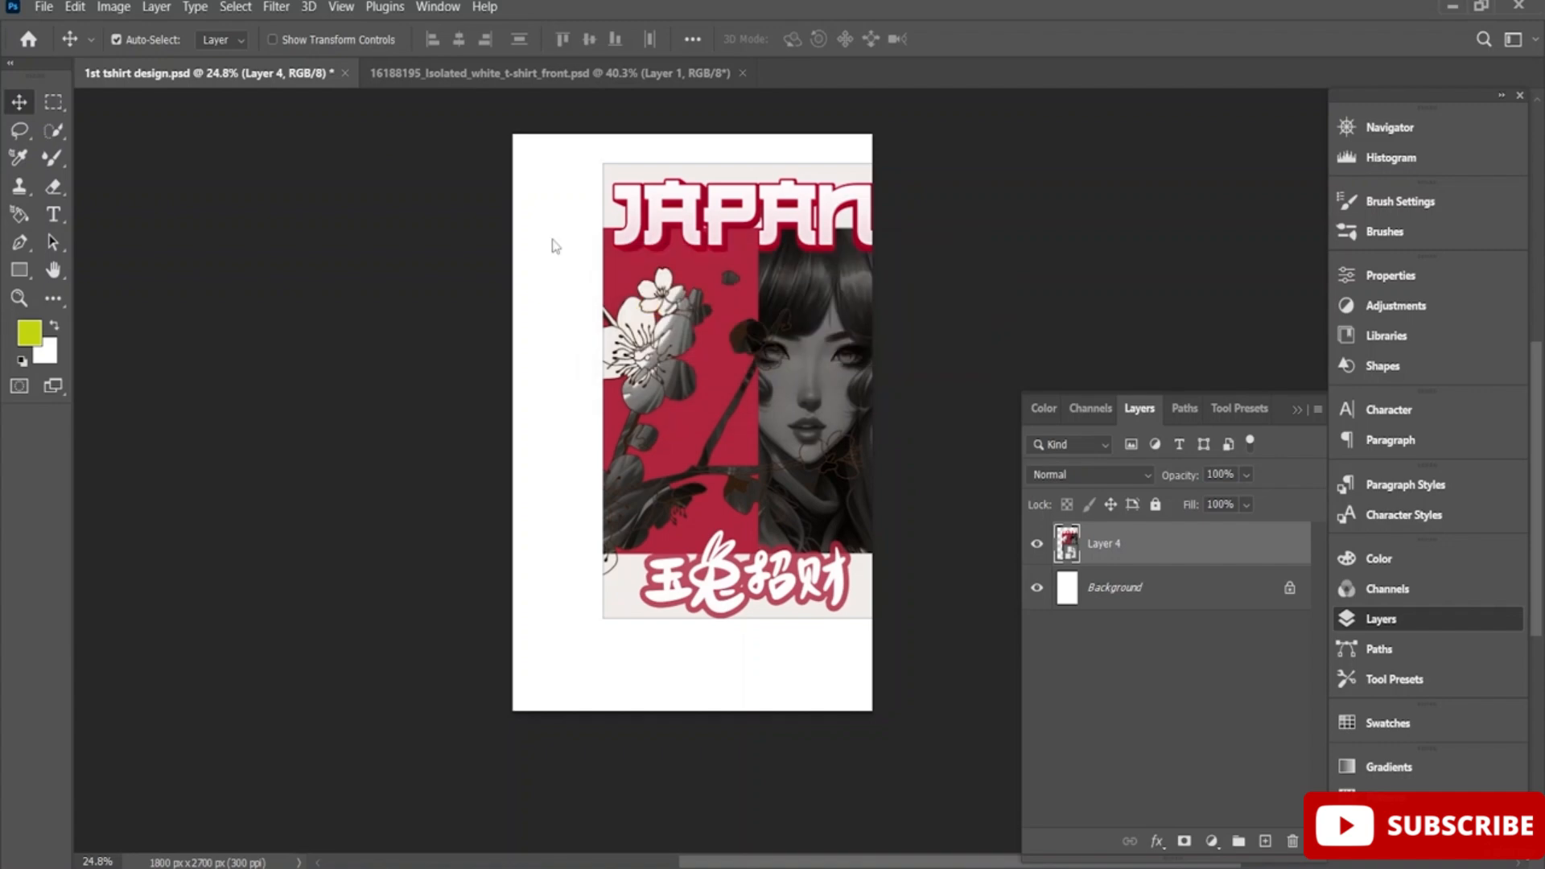
click(456, 72)
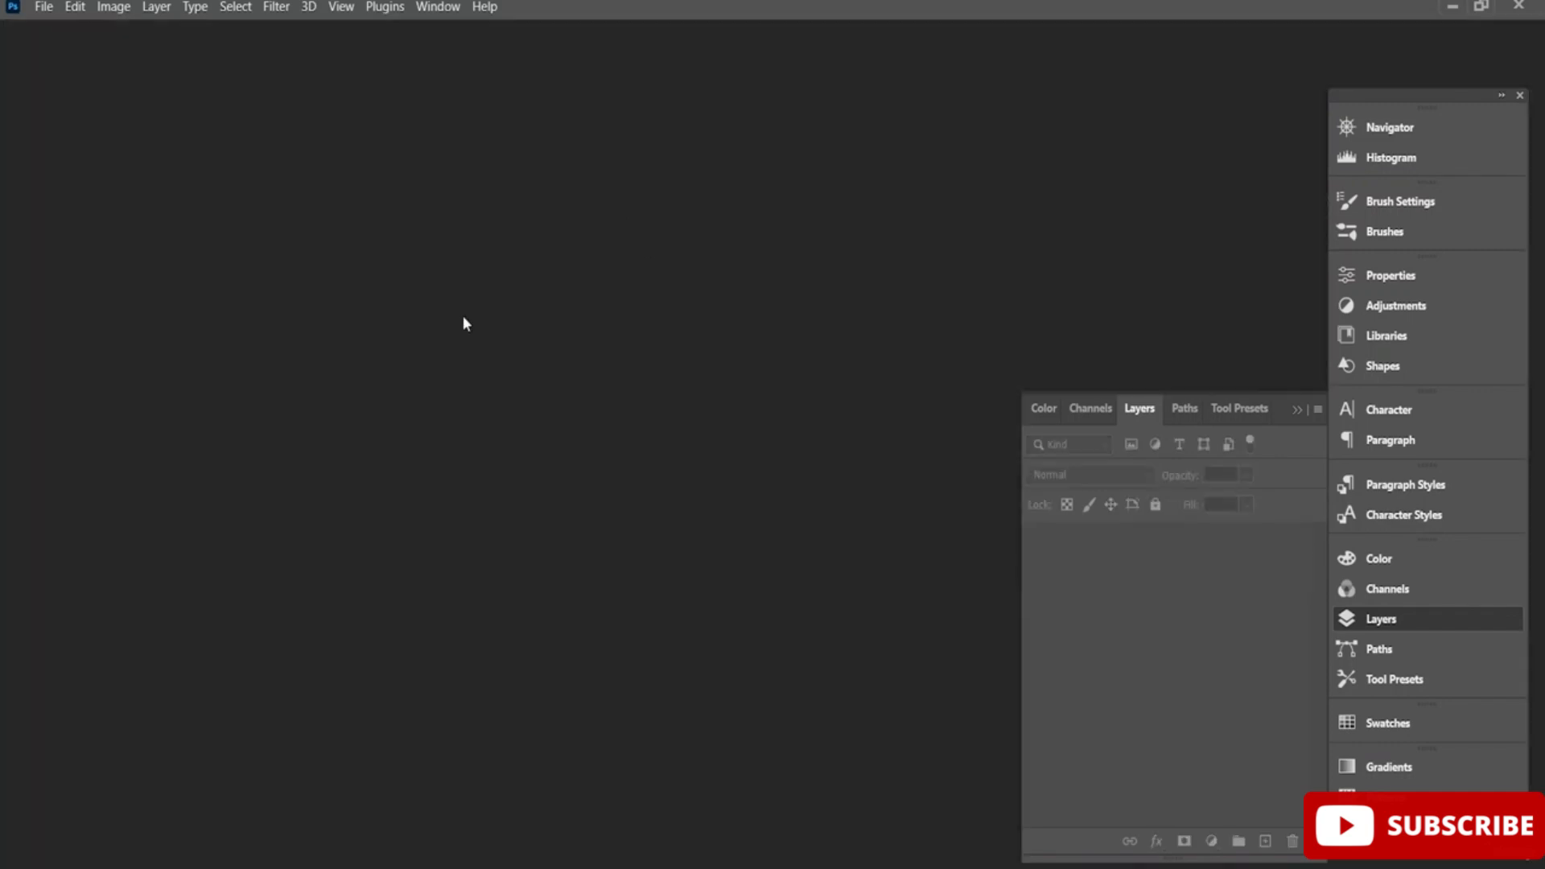
Create a new document from the recent custom 6 x 9 in preset at 300 ppi
click(50, 12)
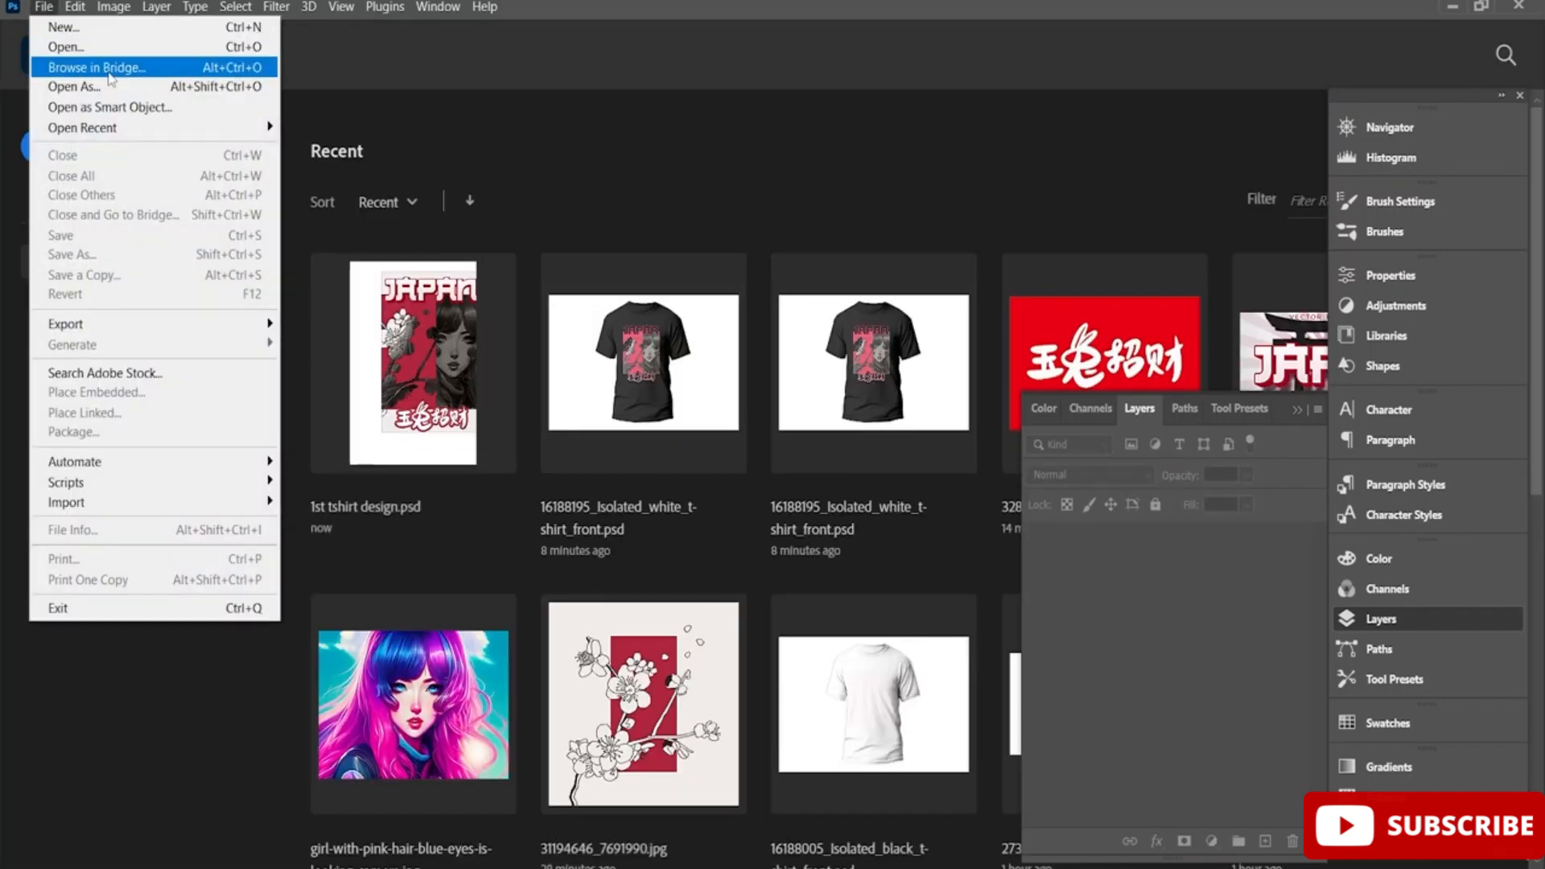
click(75, 29)
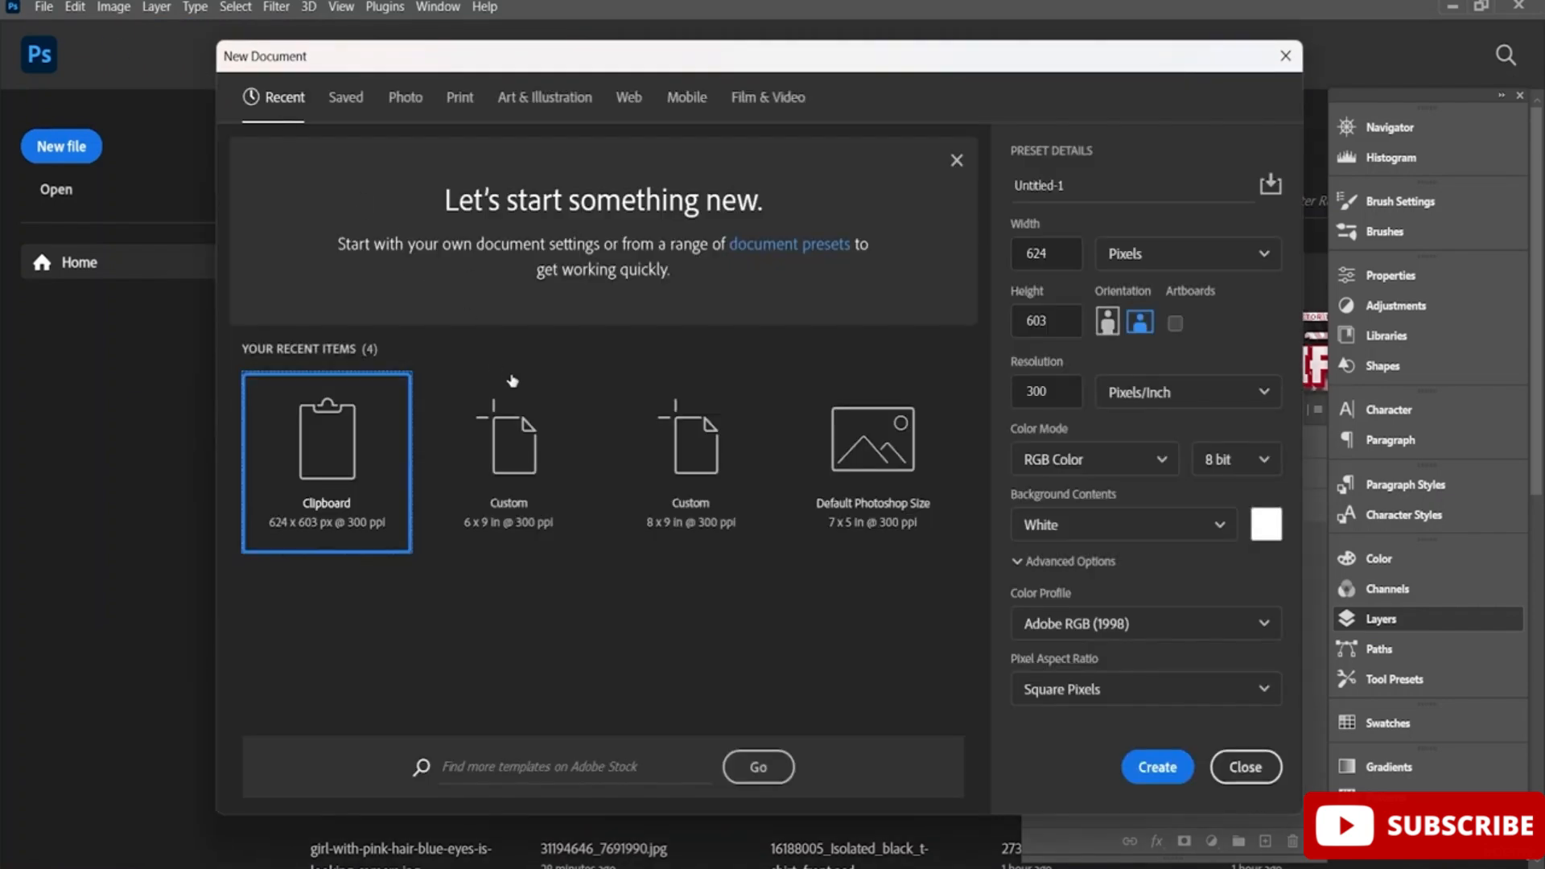
click(508, 427)
click(1167, 767)
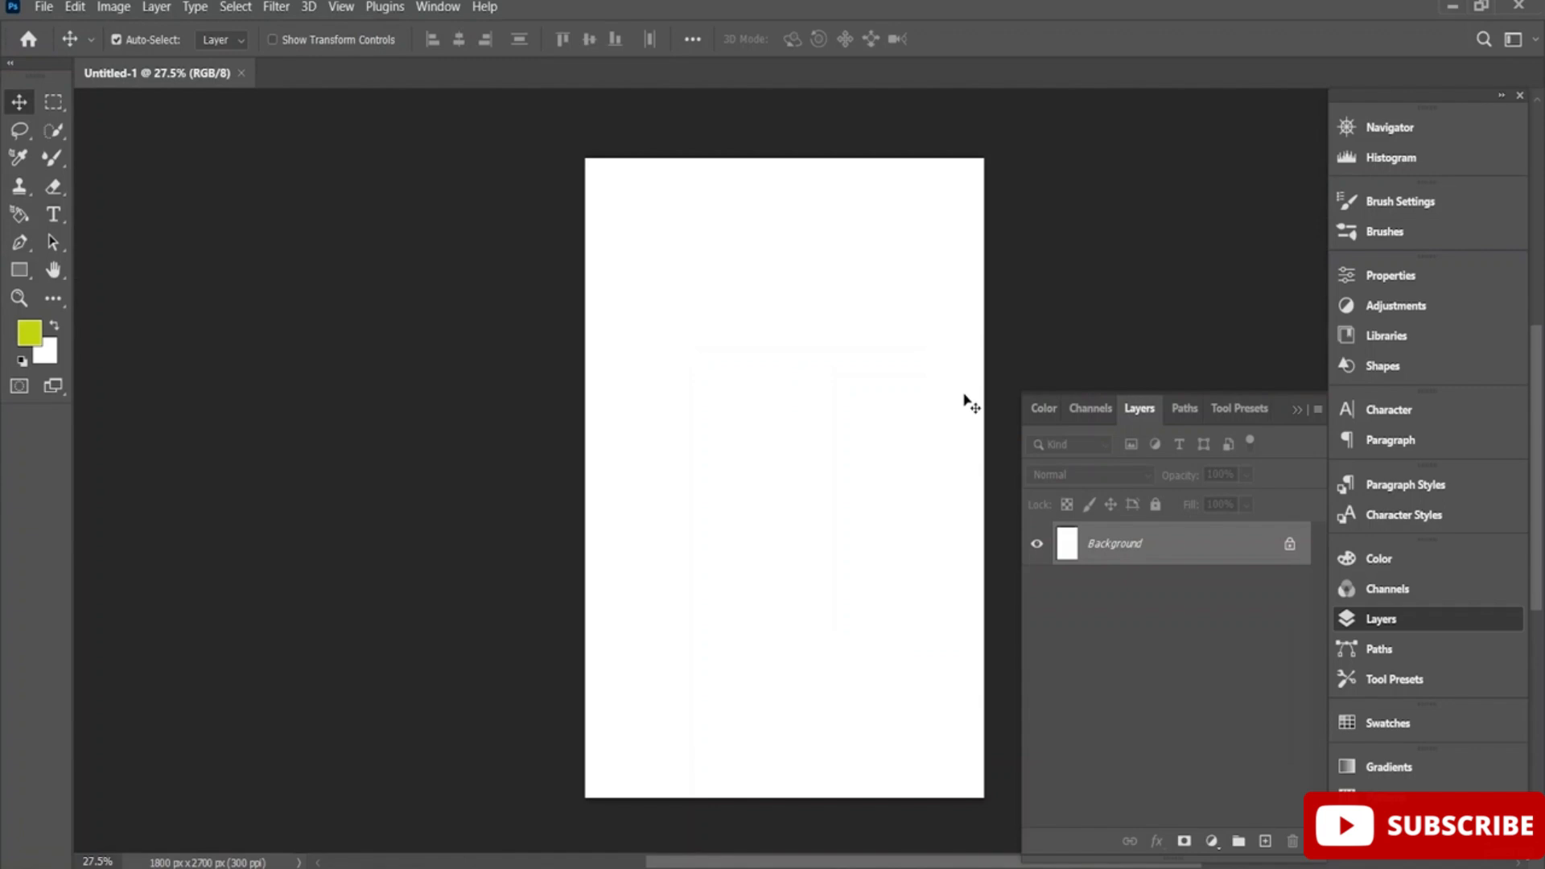
Browse to the PS folder on the Desktop to open source files for the new design
click(45, 8)
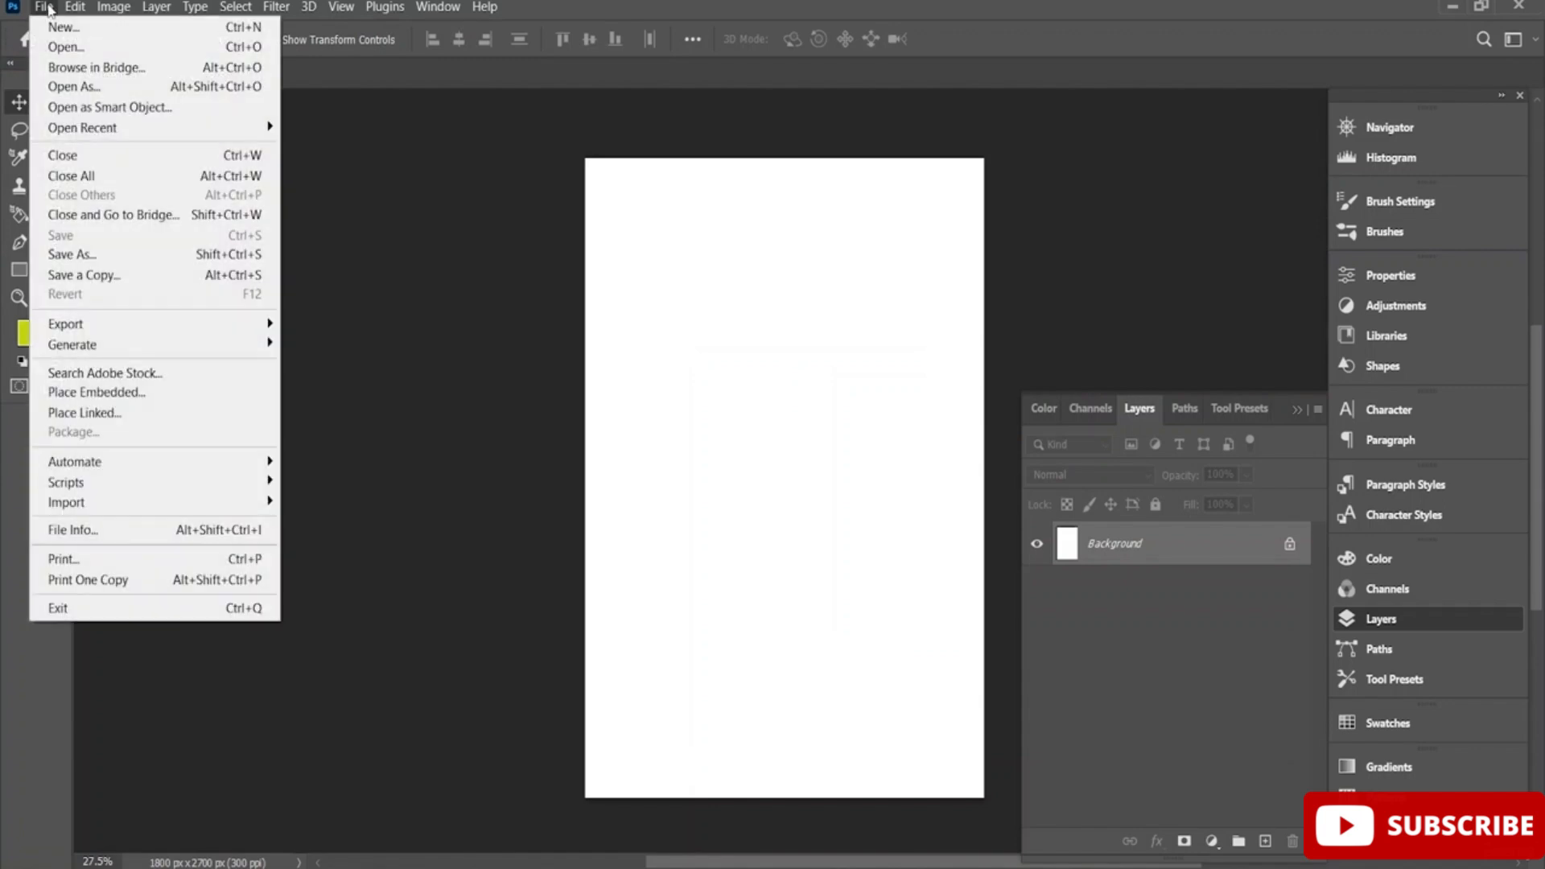
click(66, 46)
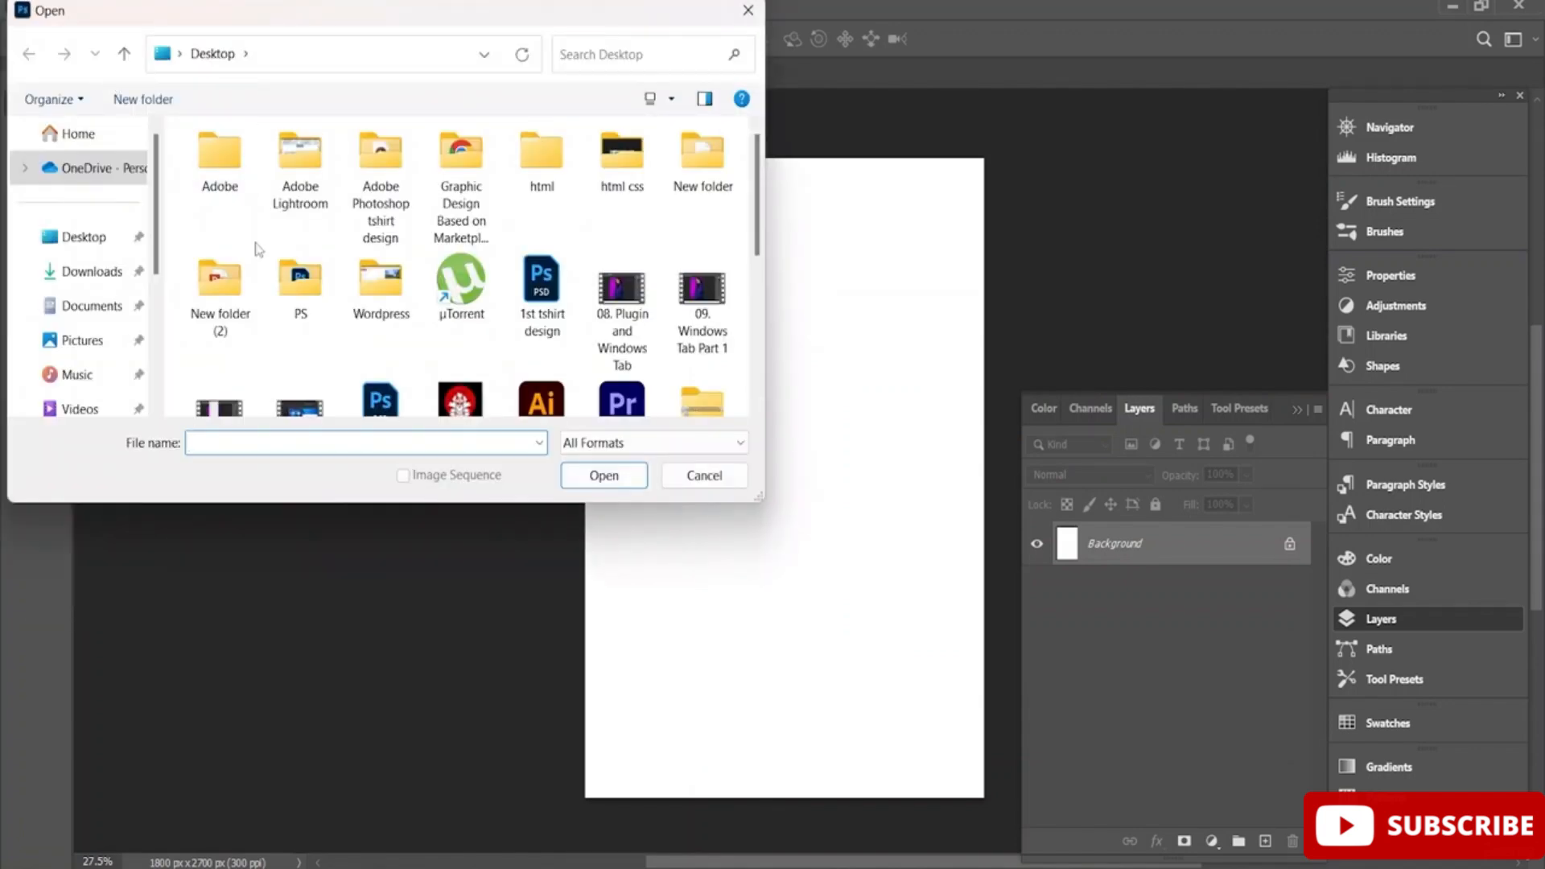
double_click(283, 268)
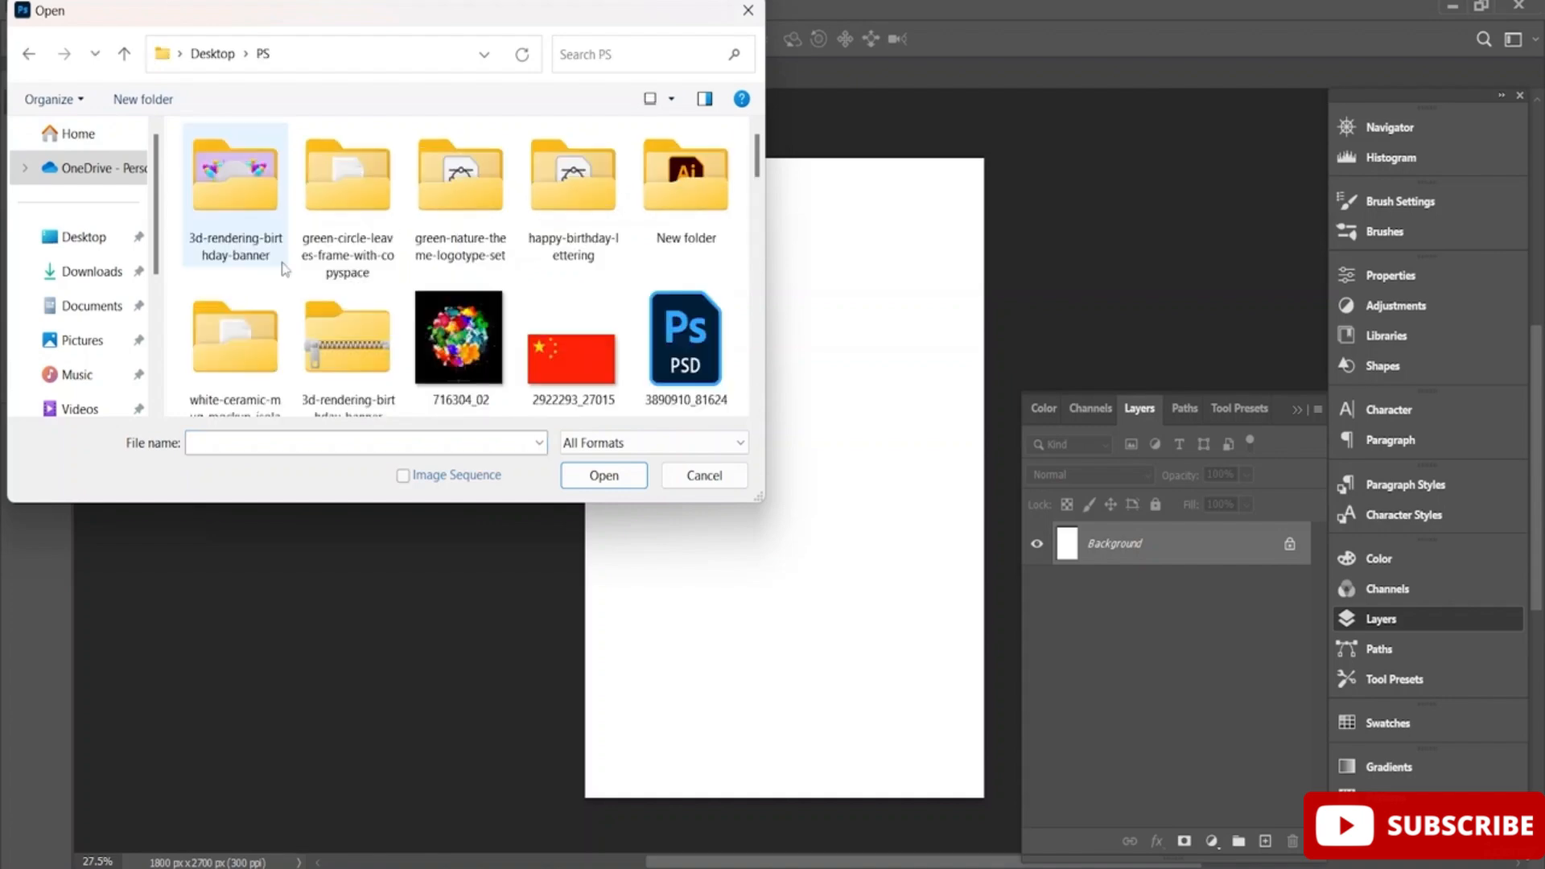
Open the ink landscape image 32220610_7917296 from the PS folder
scroll(475, 260, down, 3)
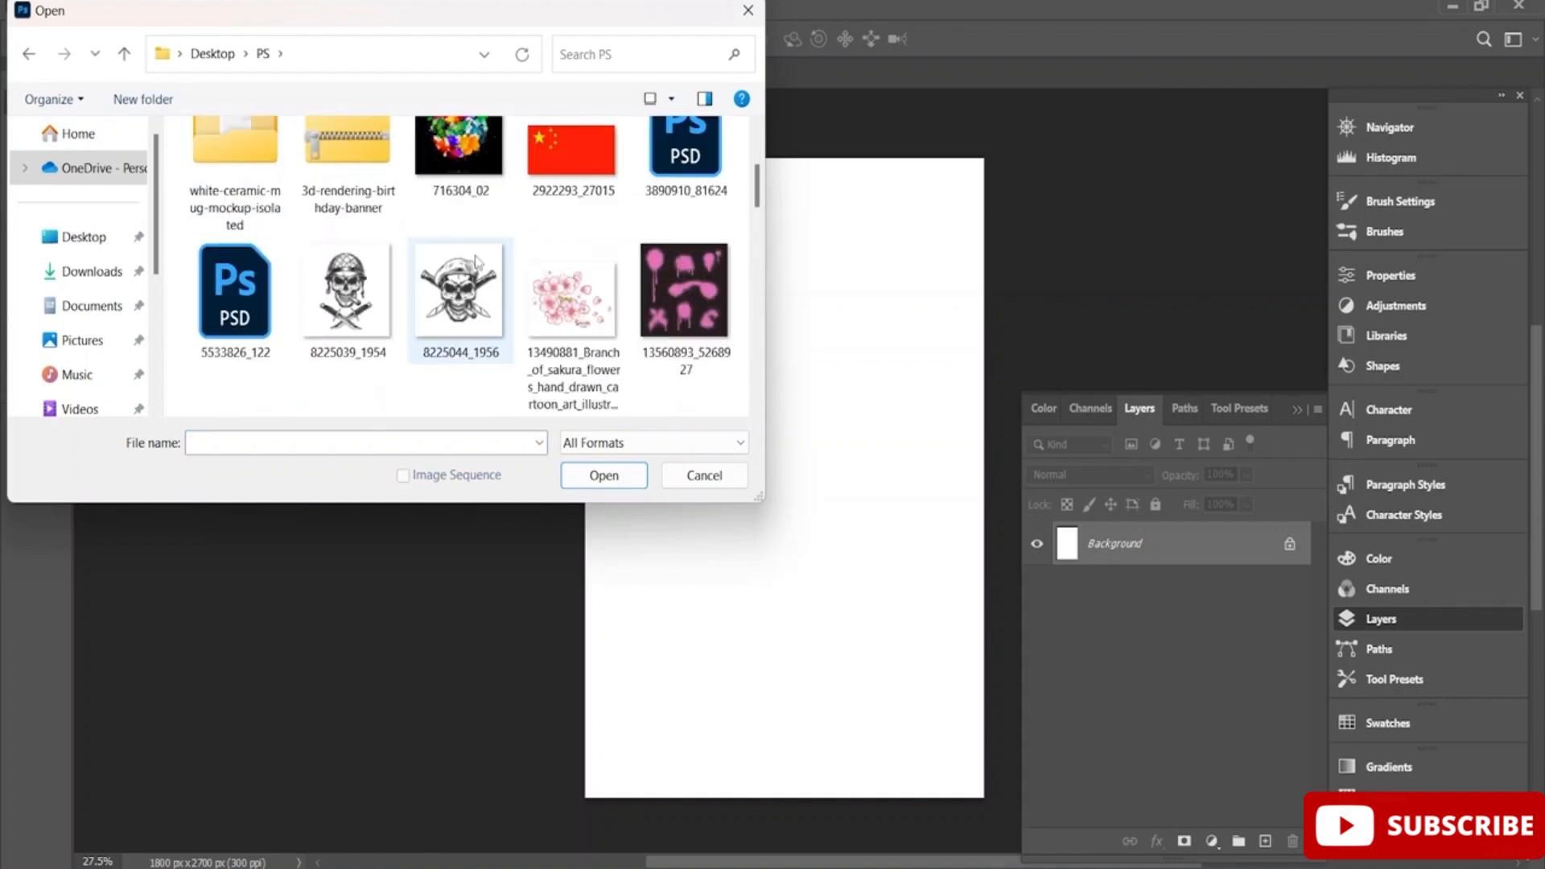
scroll(475, 260, down, 6)
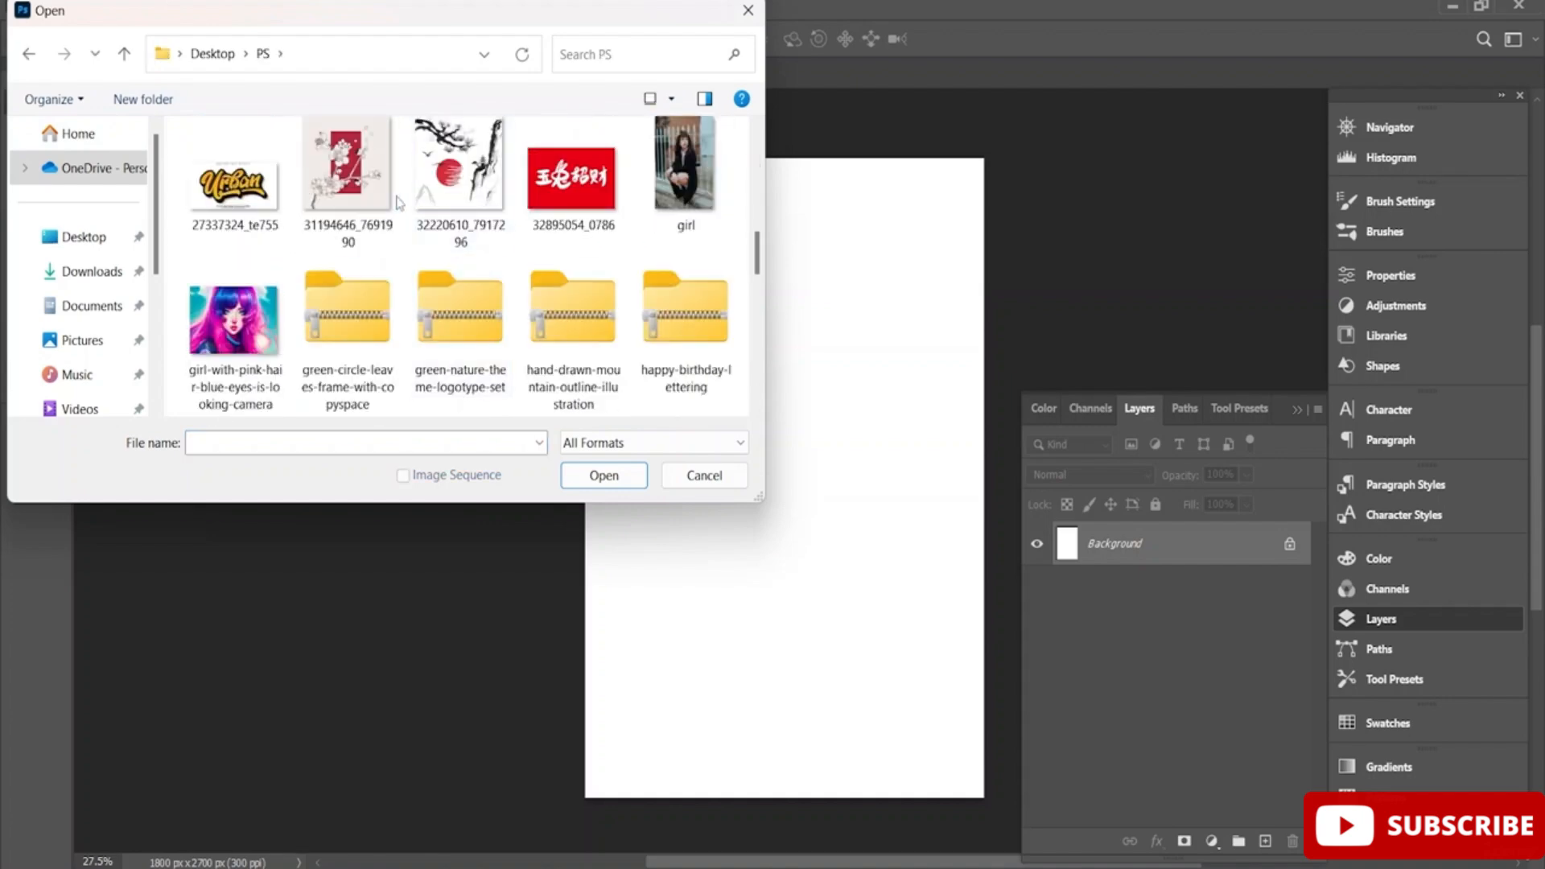
click(454, 184)
click(610, 476)
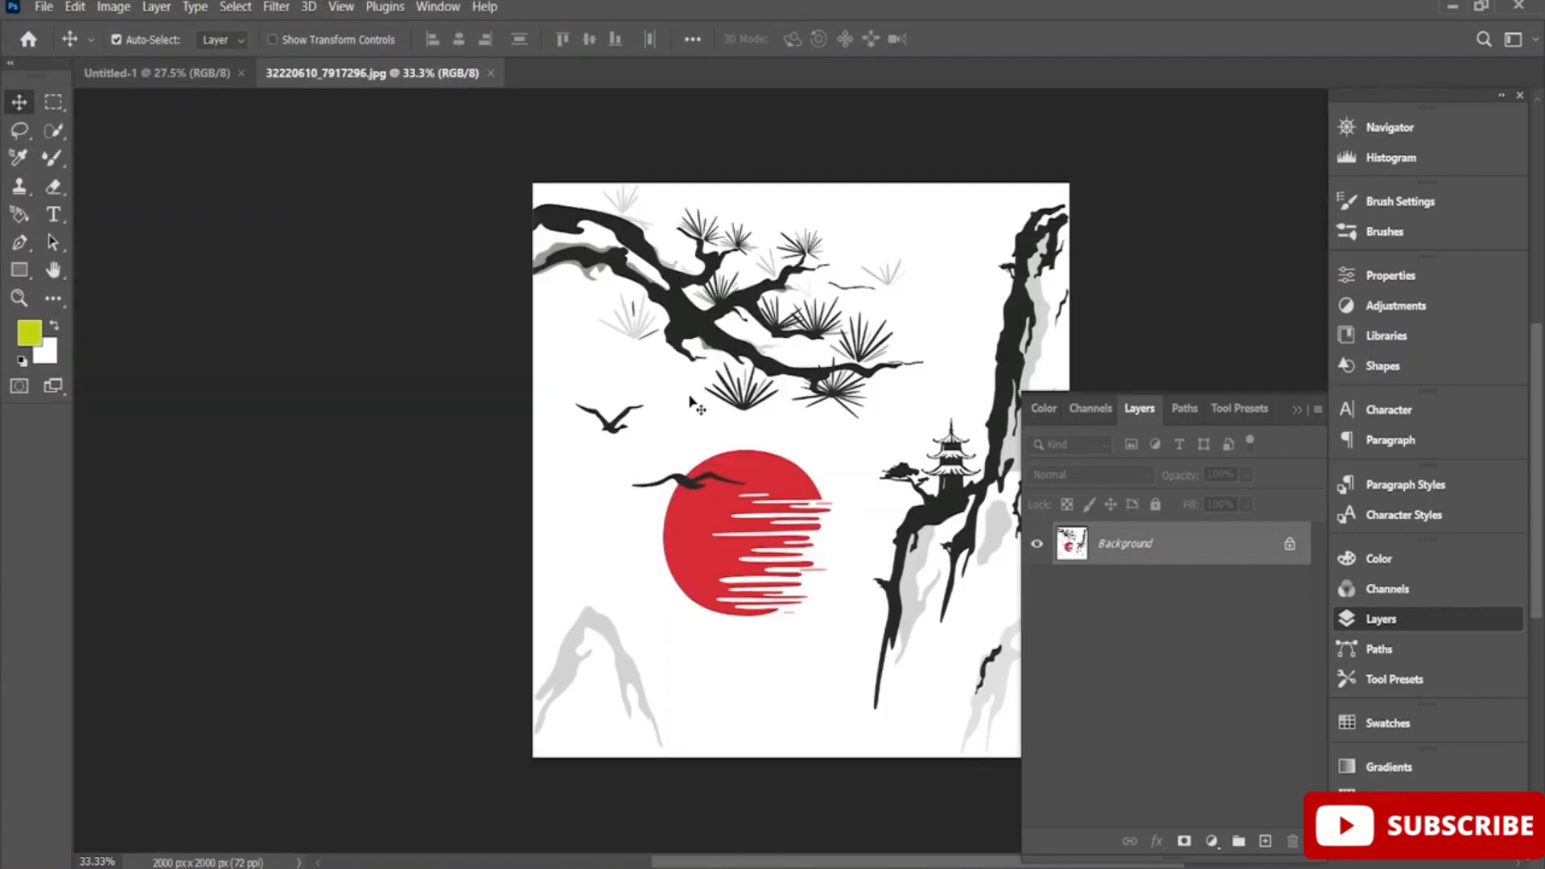
Copy the ink landscape artwork into the Untitled-1 document, positioned across the page, and realign the artwork with its own canvas in the source file
drag(690, 400, 806, 510)
click(829, 403)
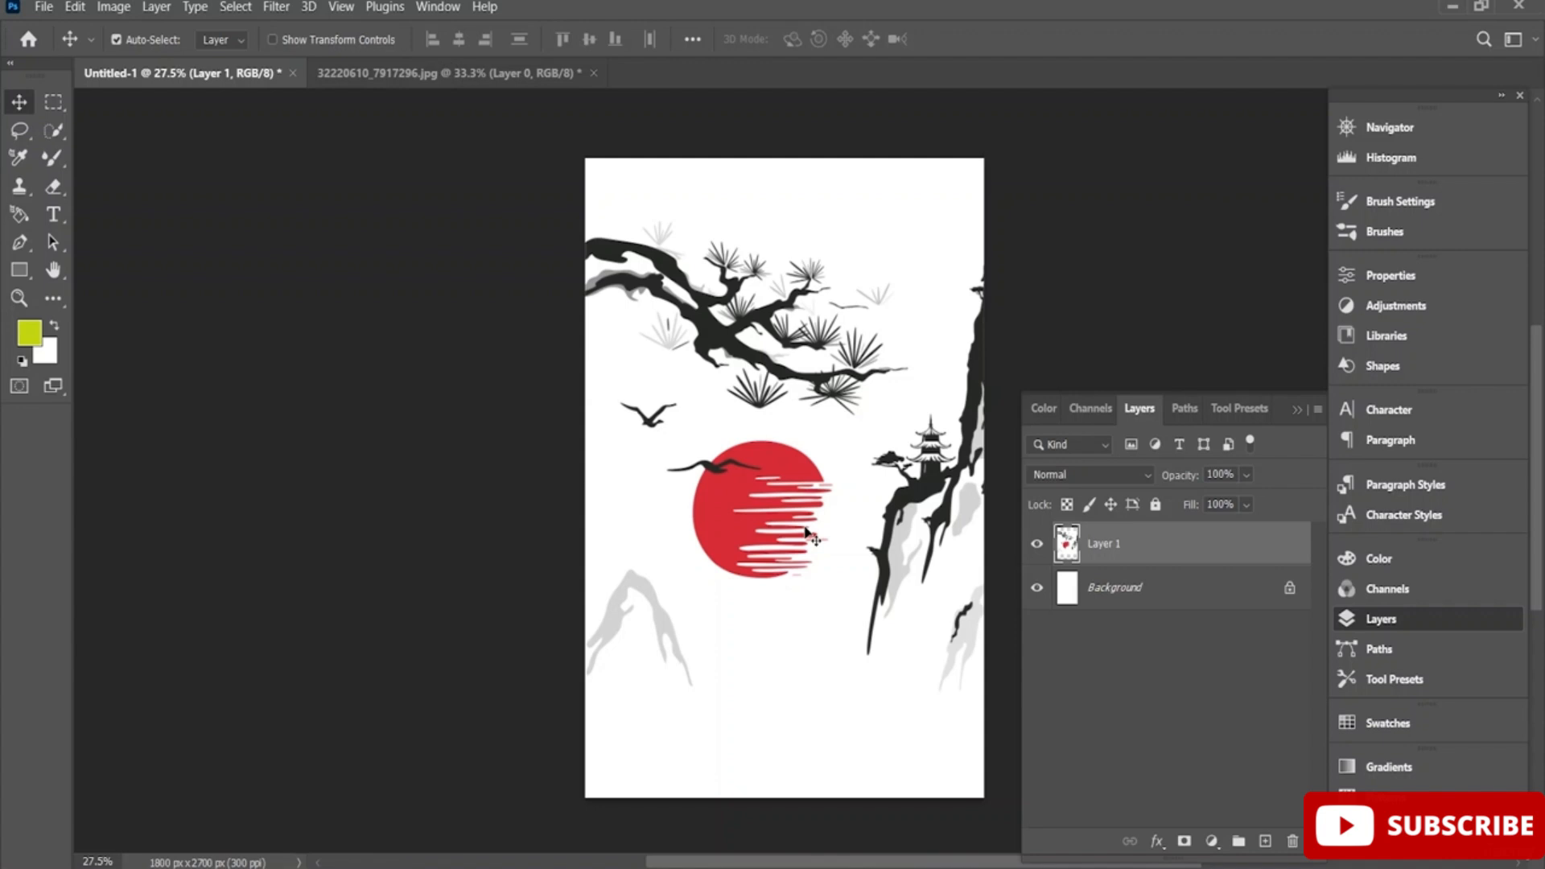
click(495, 72)
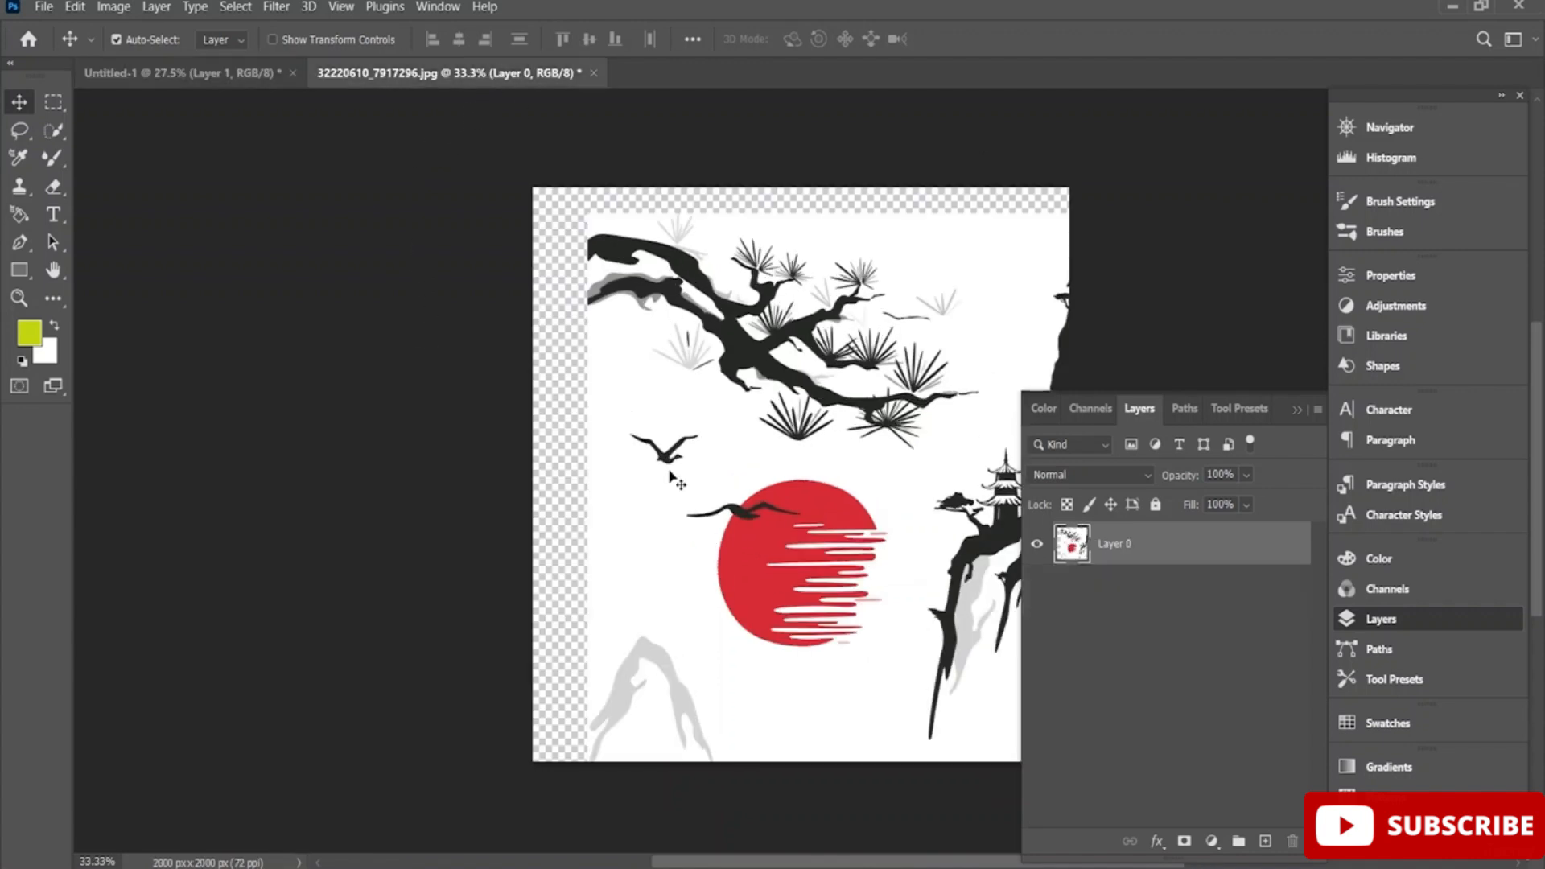
drag(775, 499, 720, 474)
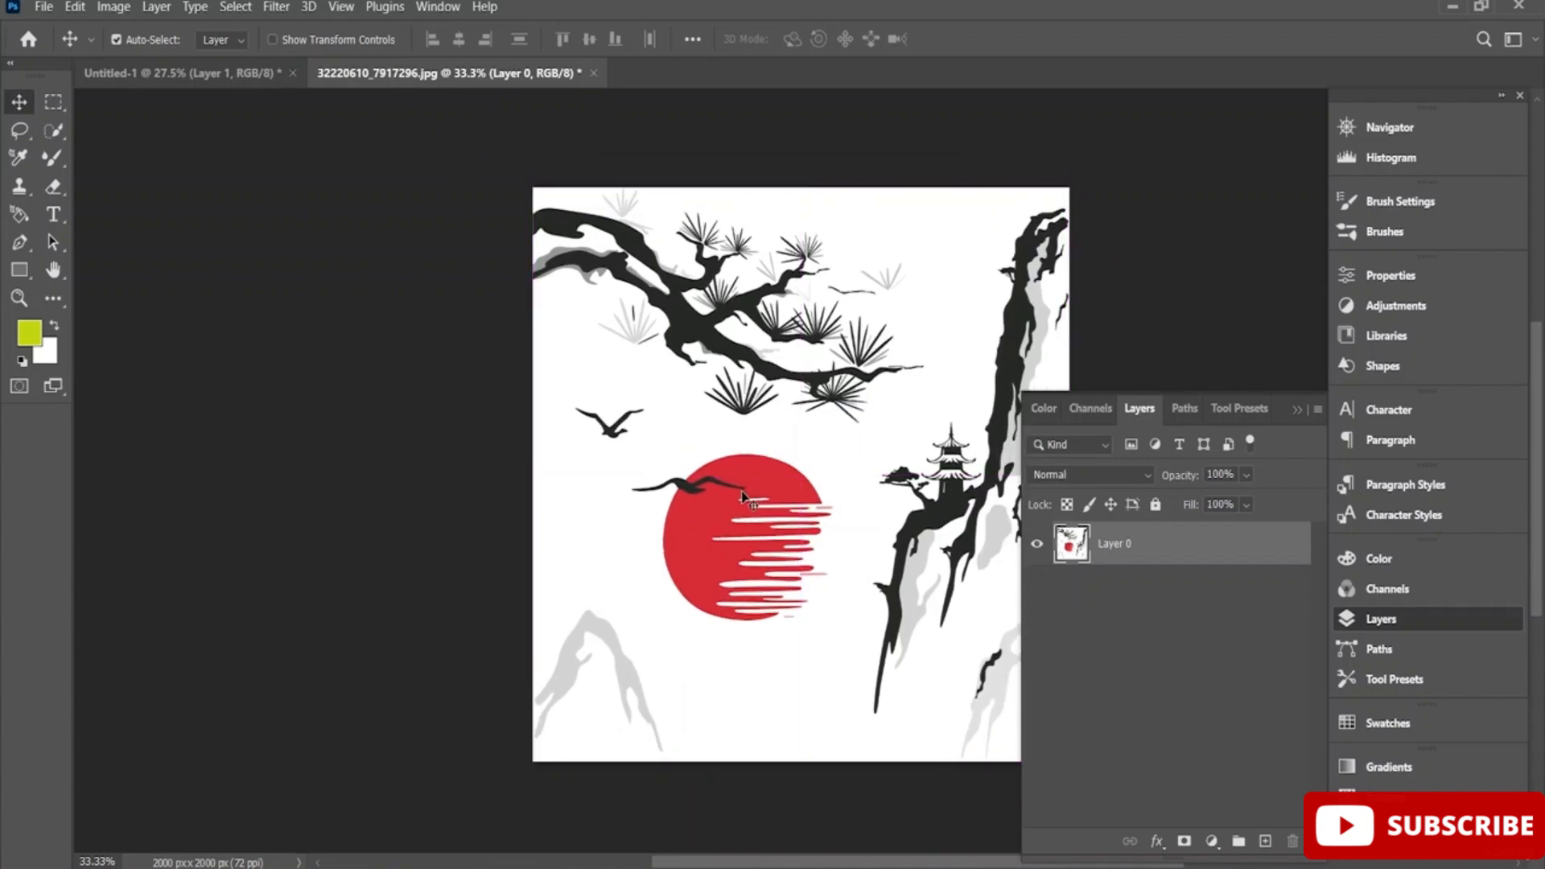
drag(742, 496, 785, 471)
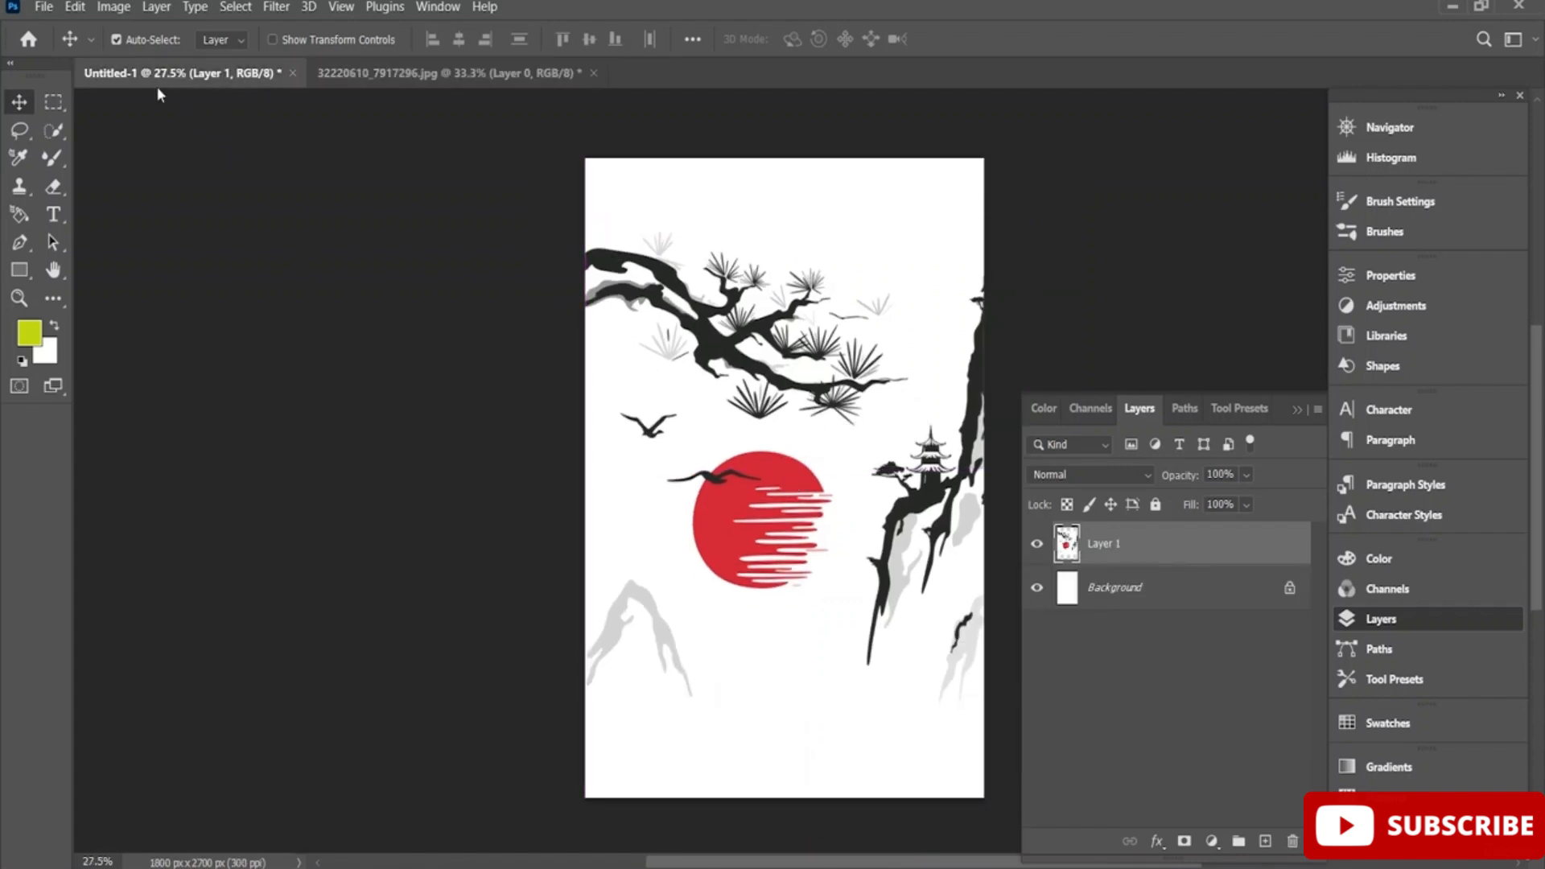
Find and open the fox illustration 25225973_7085128 stored on the Desktop
click(47, 11)
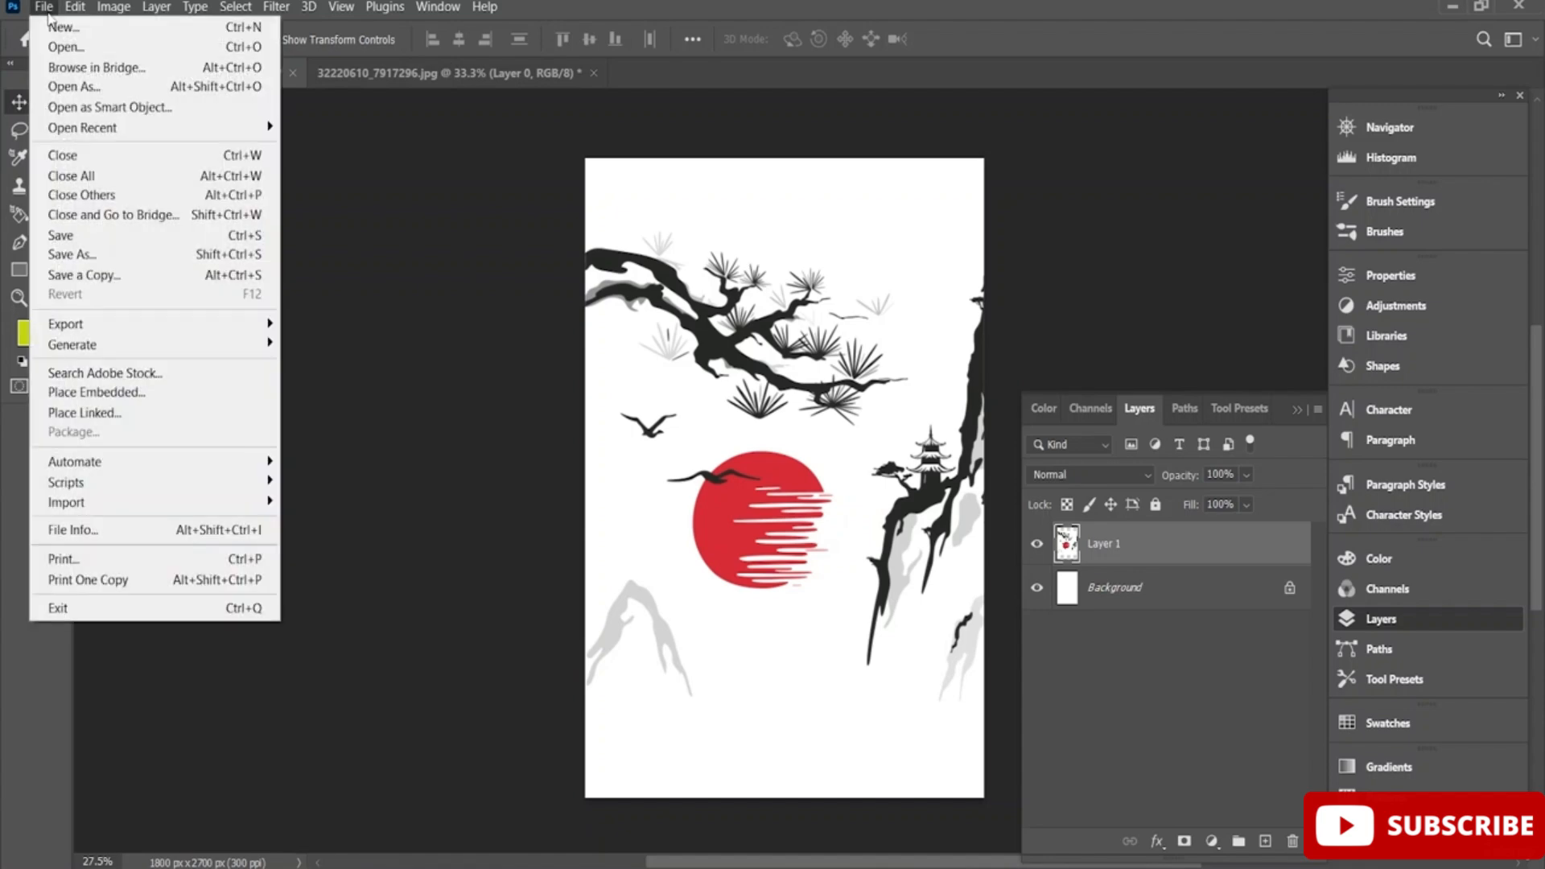
click(85, 48)
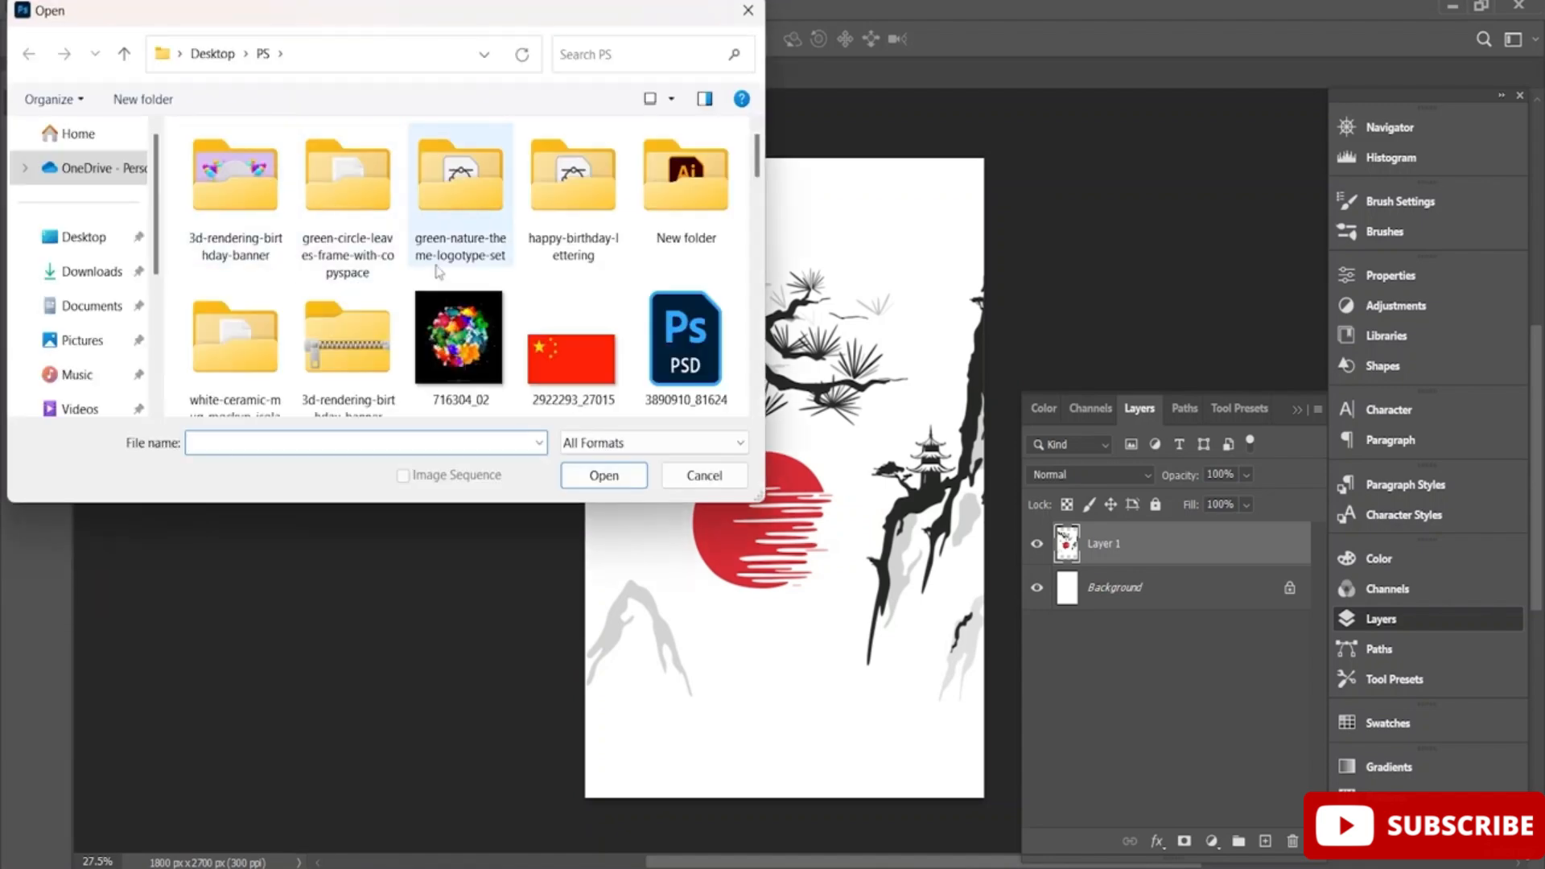
scroll(346, 233, down, 6)
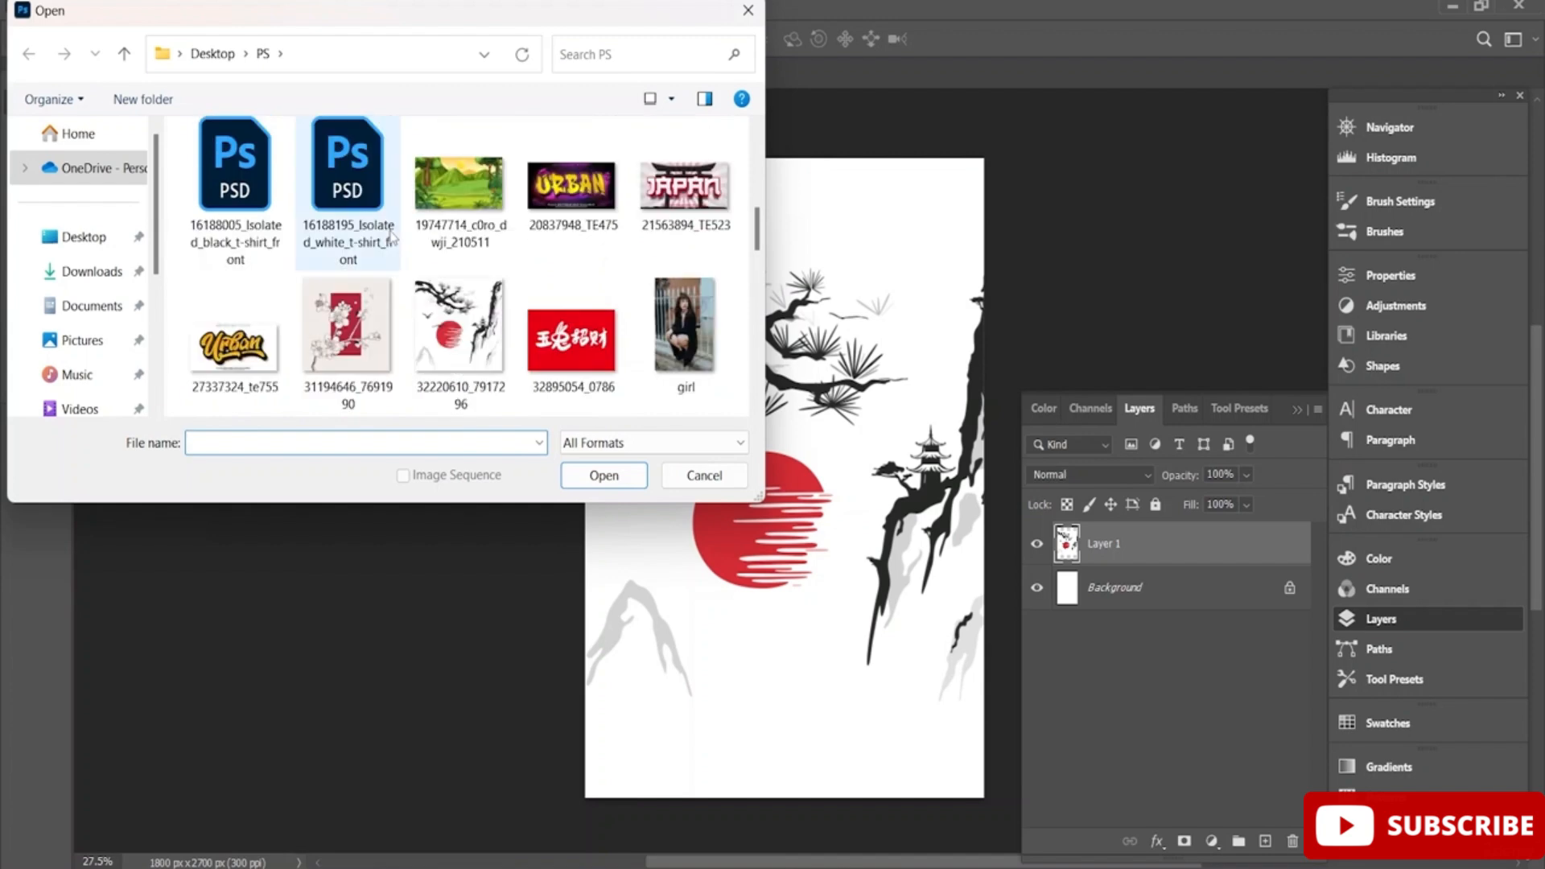
scroll(392, 234, down, 8)
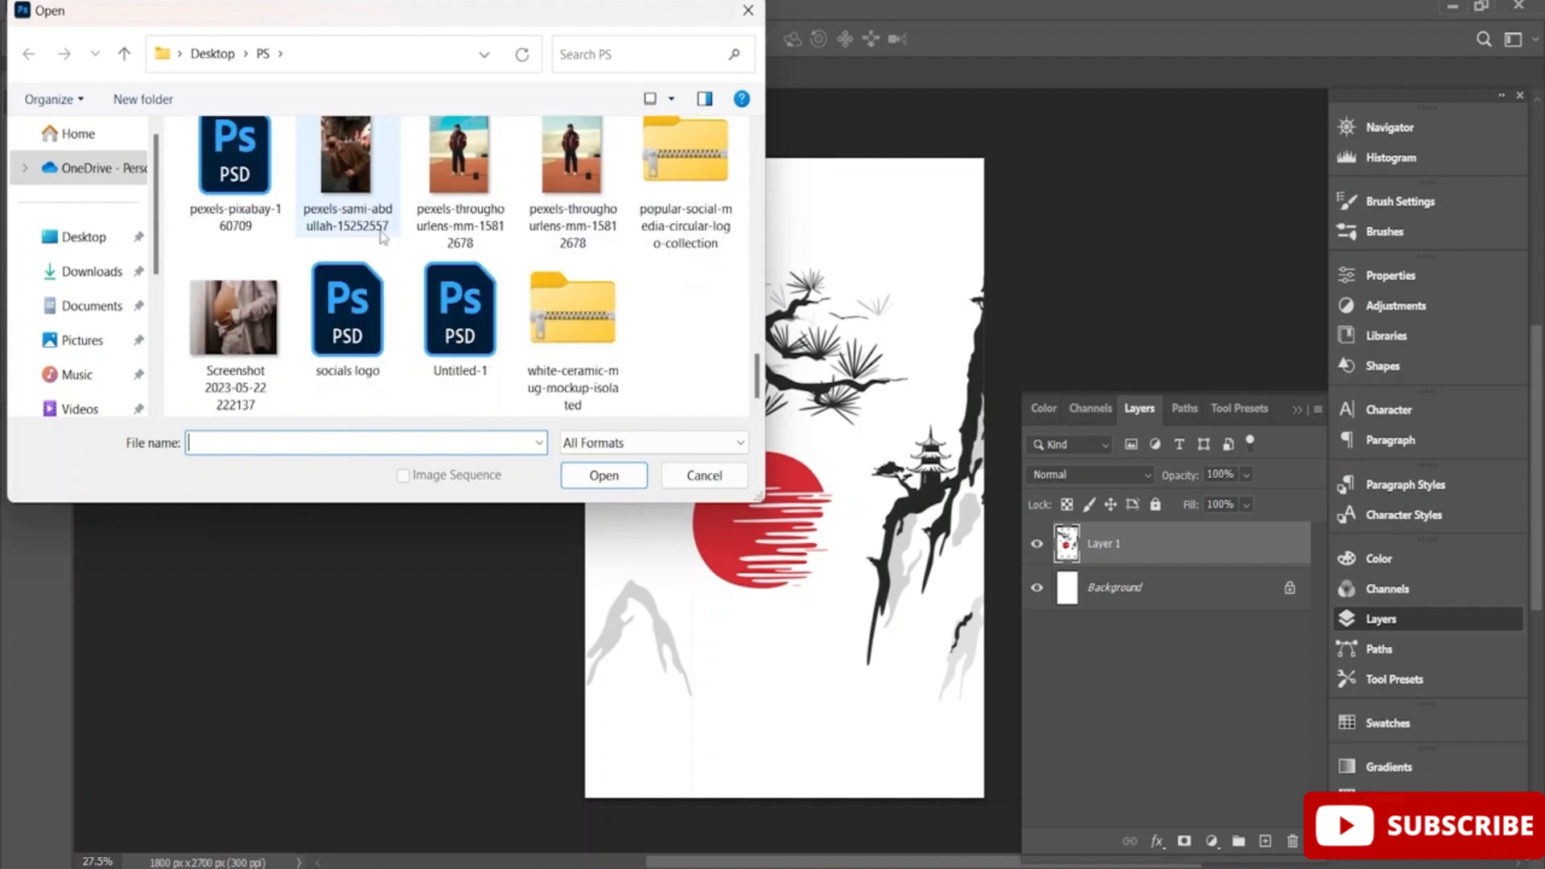
click(93, 272)
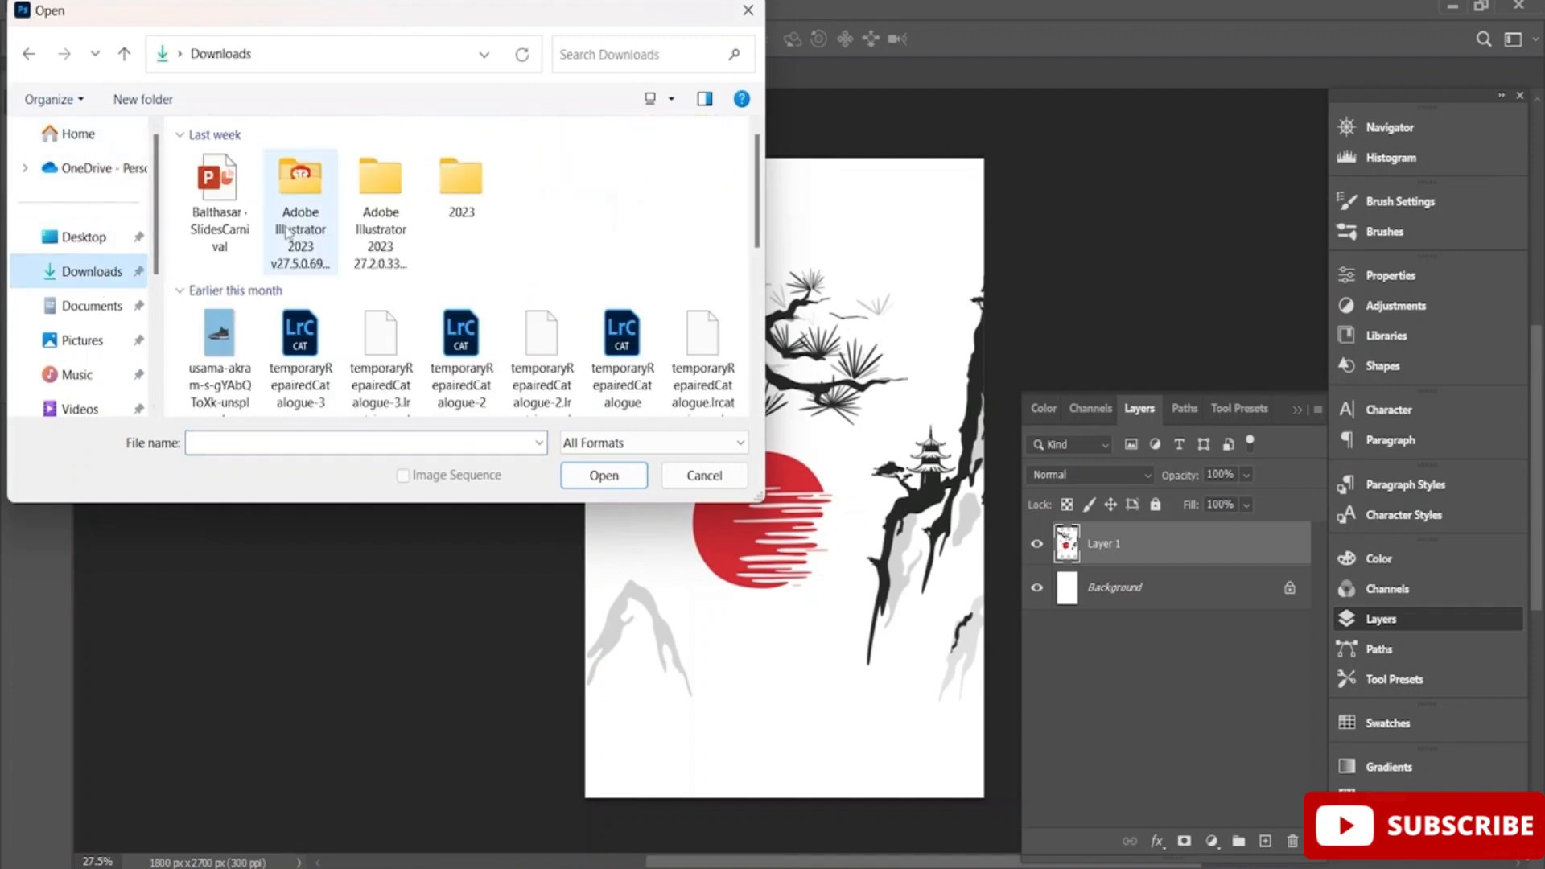
click(83, 236)
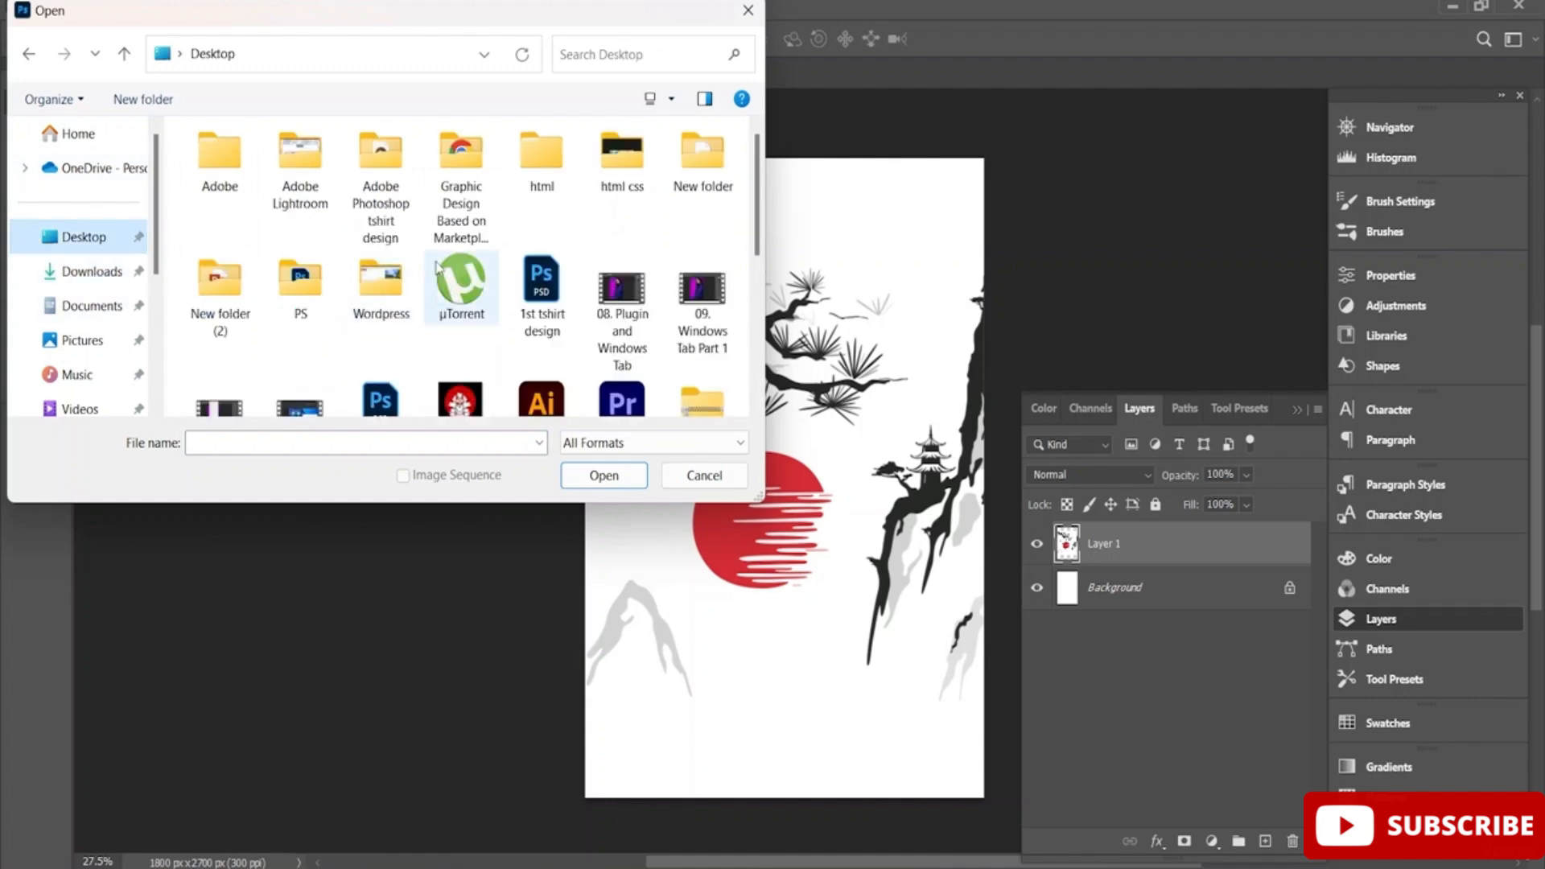
scroll(442, 267, down, 5)
double_click(456, 216)
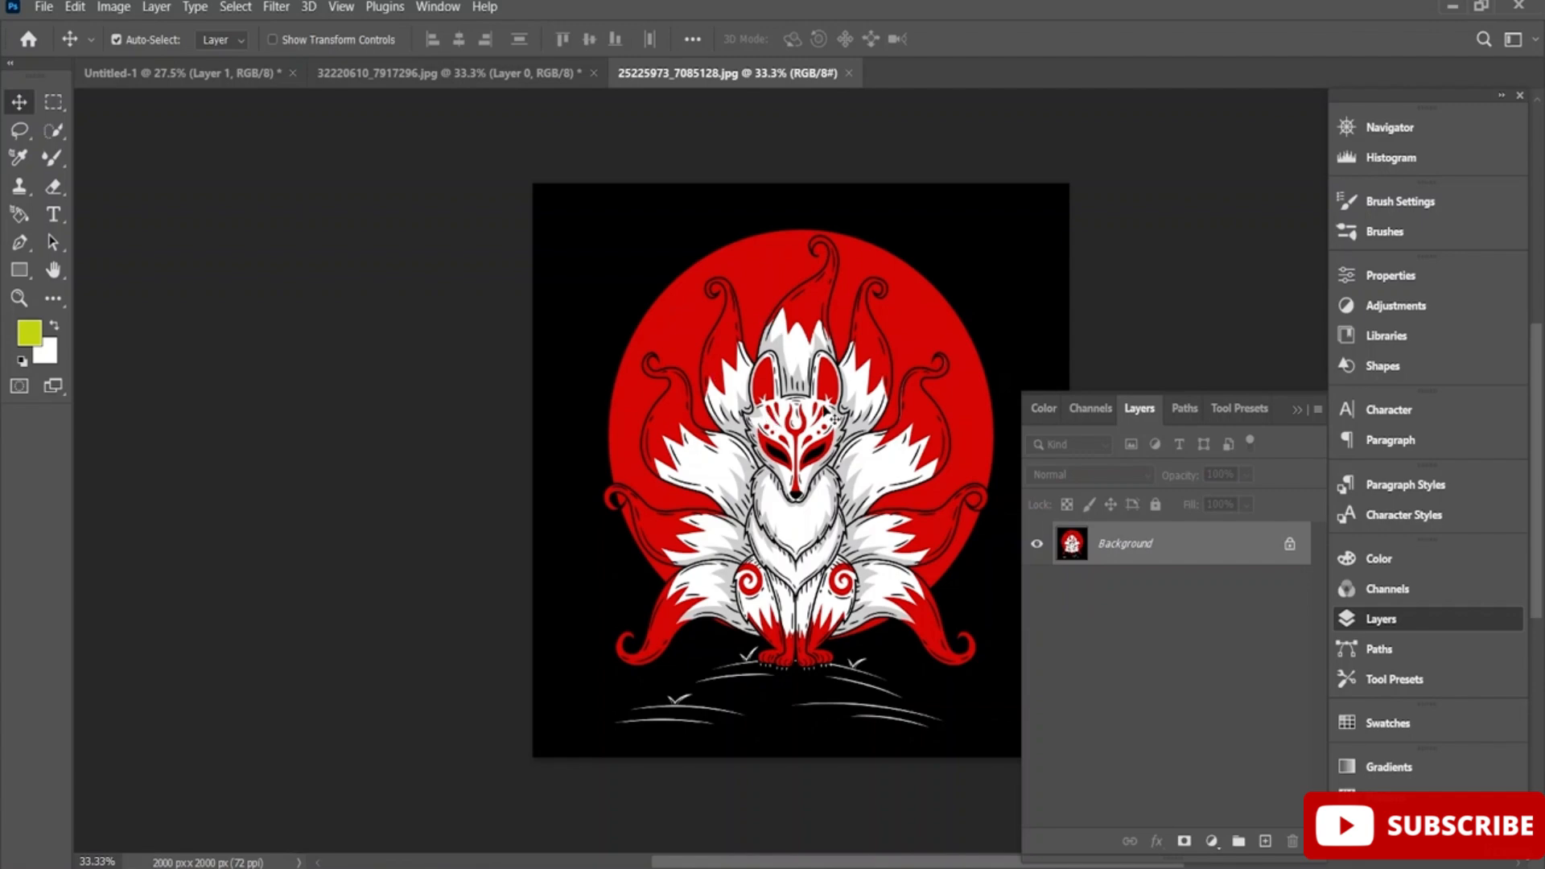
Select the fox's head, chest, top tail and left-hand tails with the Quick Selection tool in add-to-selection mode
click(54, 140)
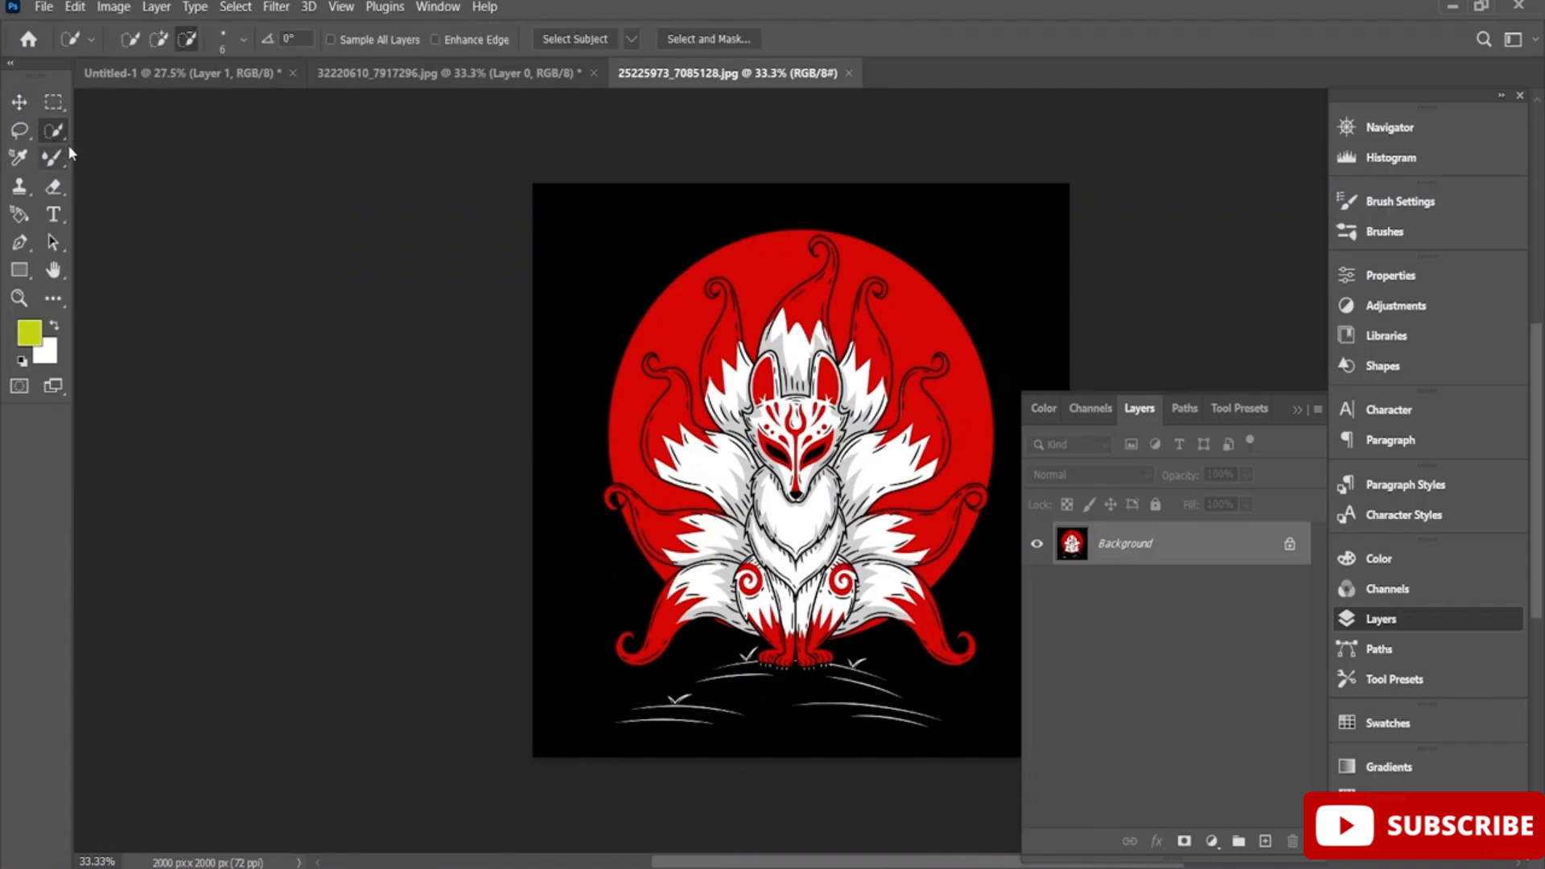
mouse_move(763, 484)
mouse_down()
mouse_move(785, 509)
mouse_move(807, 342)
mouse_move(835, 282)
mouse_move(772, 403)
mouse_move(738, 388)
mouse_move(727, 350)
mouse_up()
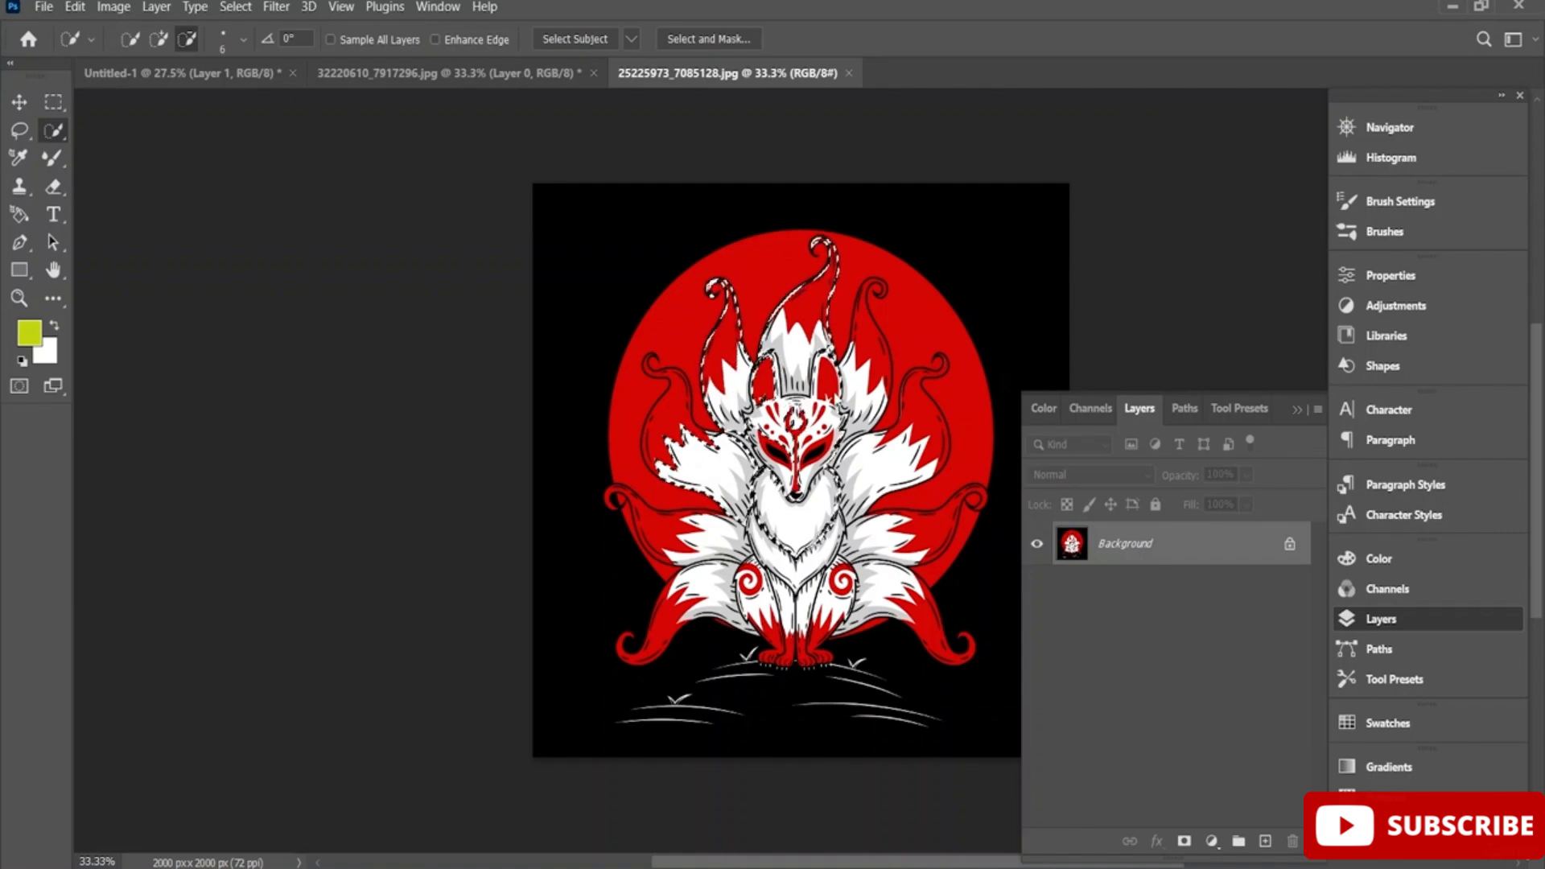
key(ctrl+z)
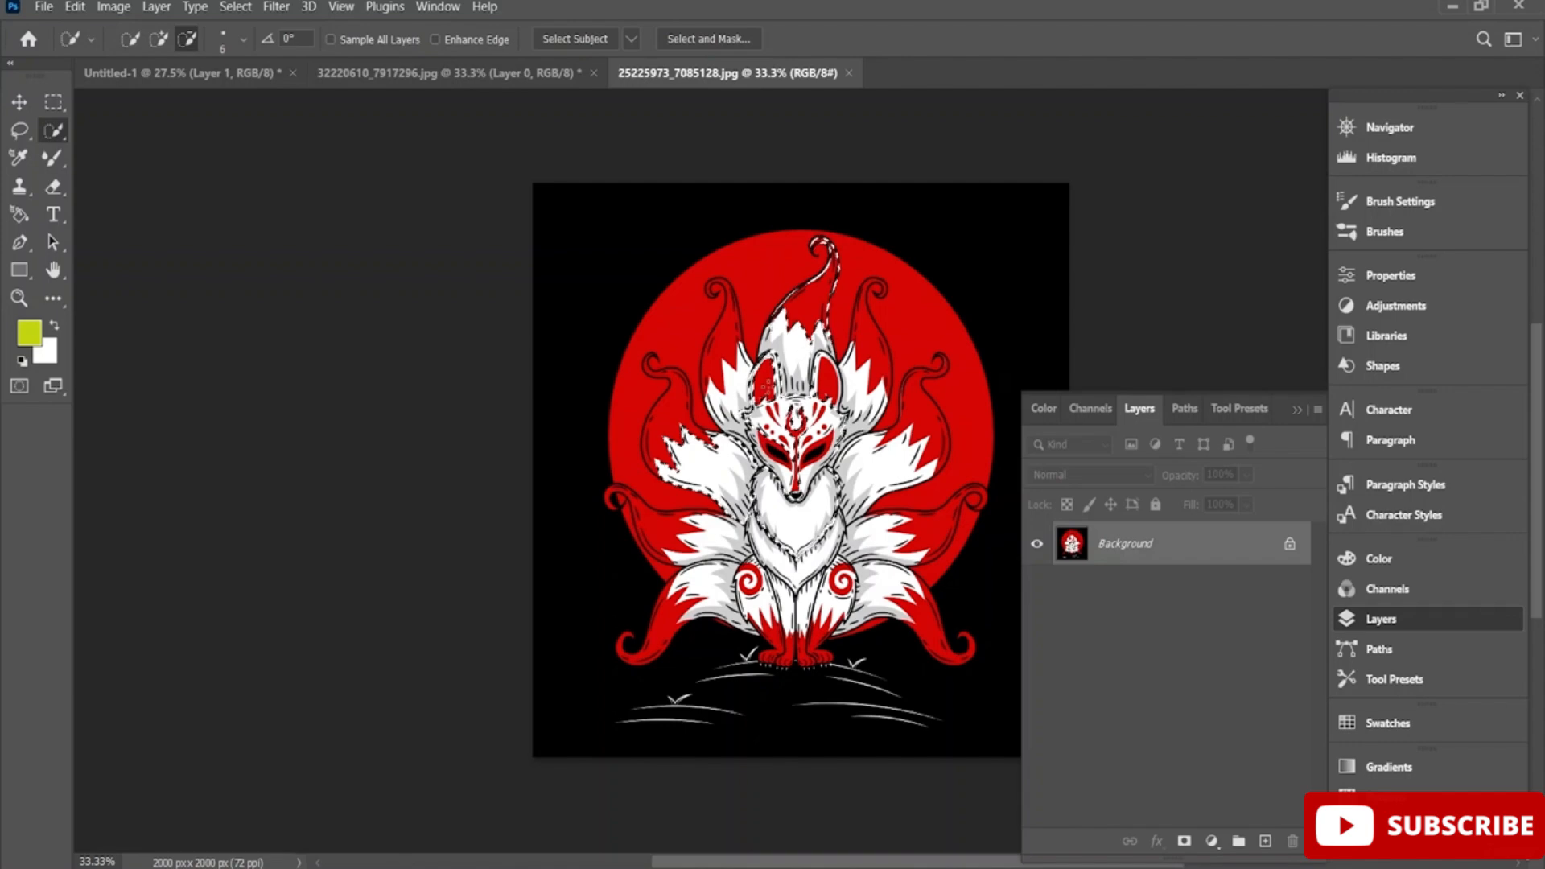
click(159, 39)
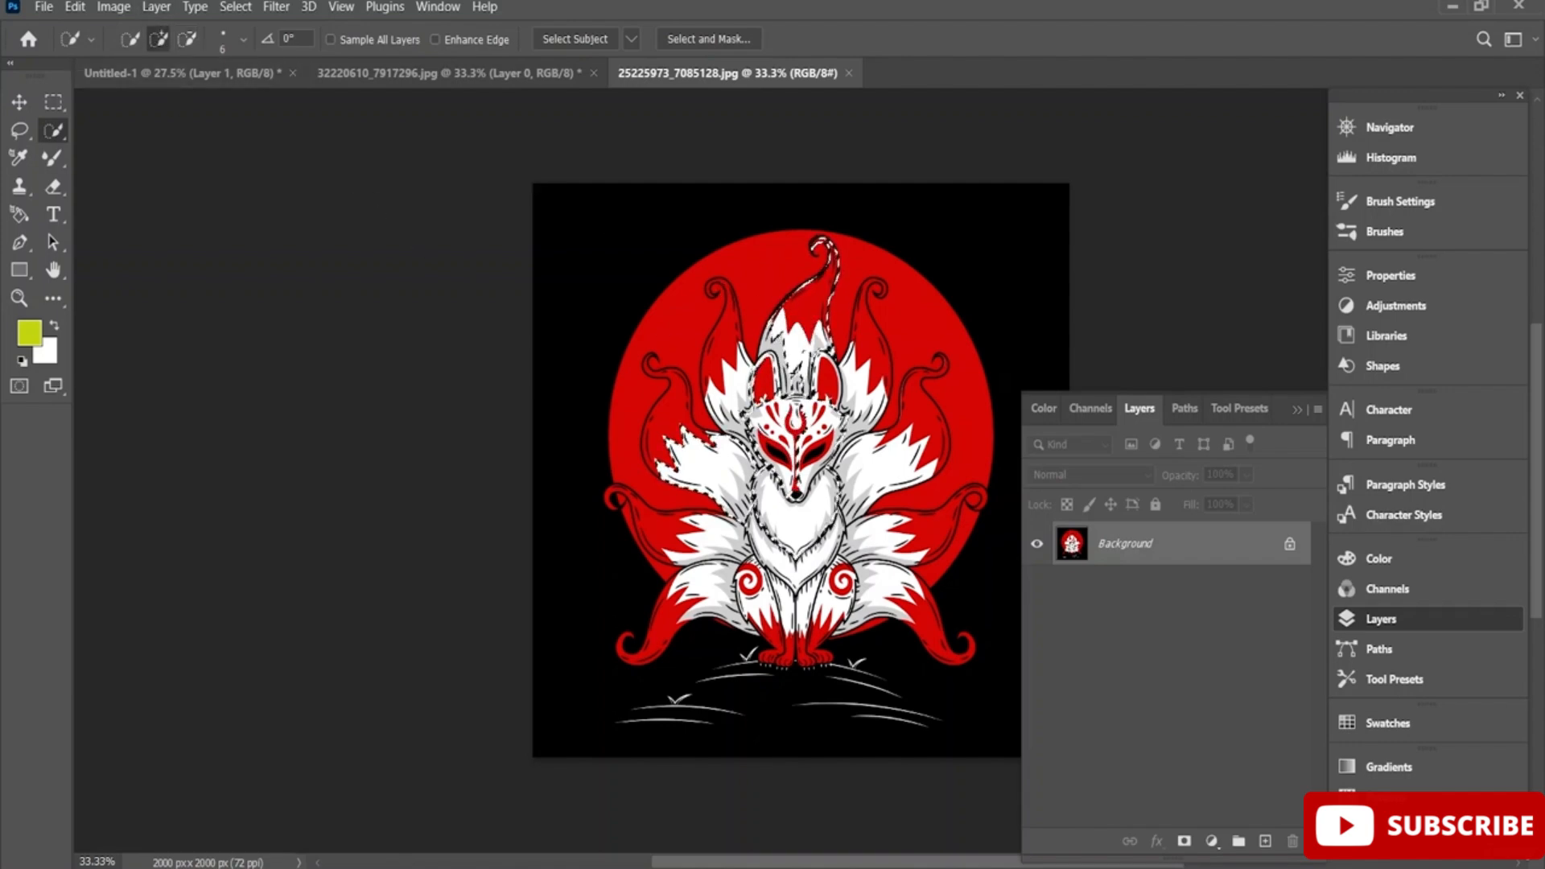
drag(771, 433, 770, 433)
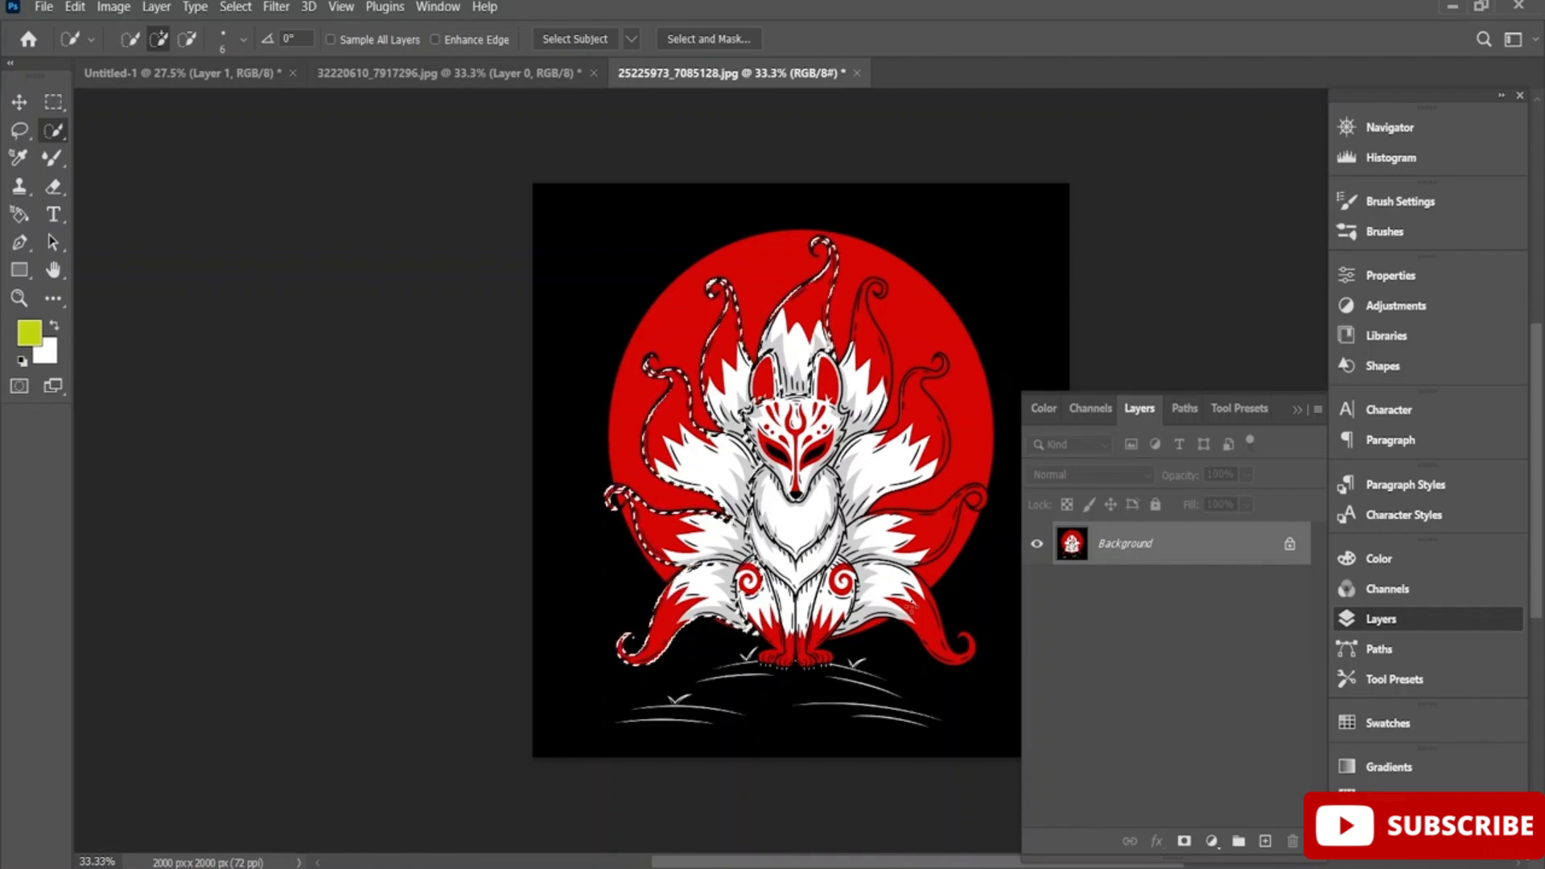
Extend the selection over the fox's paws, legs and right-hand tails
mouse_move(775, 624)
mouse_down()
mouse_move(829, 627)
mouse_move(855, 488)
mouse_up()
mouse_move(862, 602)
mouse_down()
mouse_move(919, 605)
mouse_move(954, 653)
mouse_up()
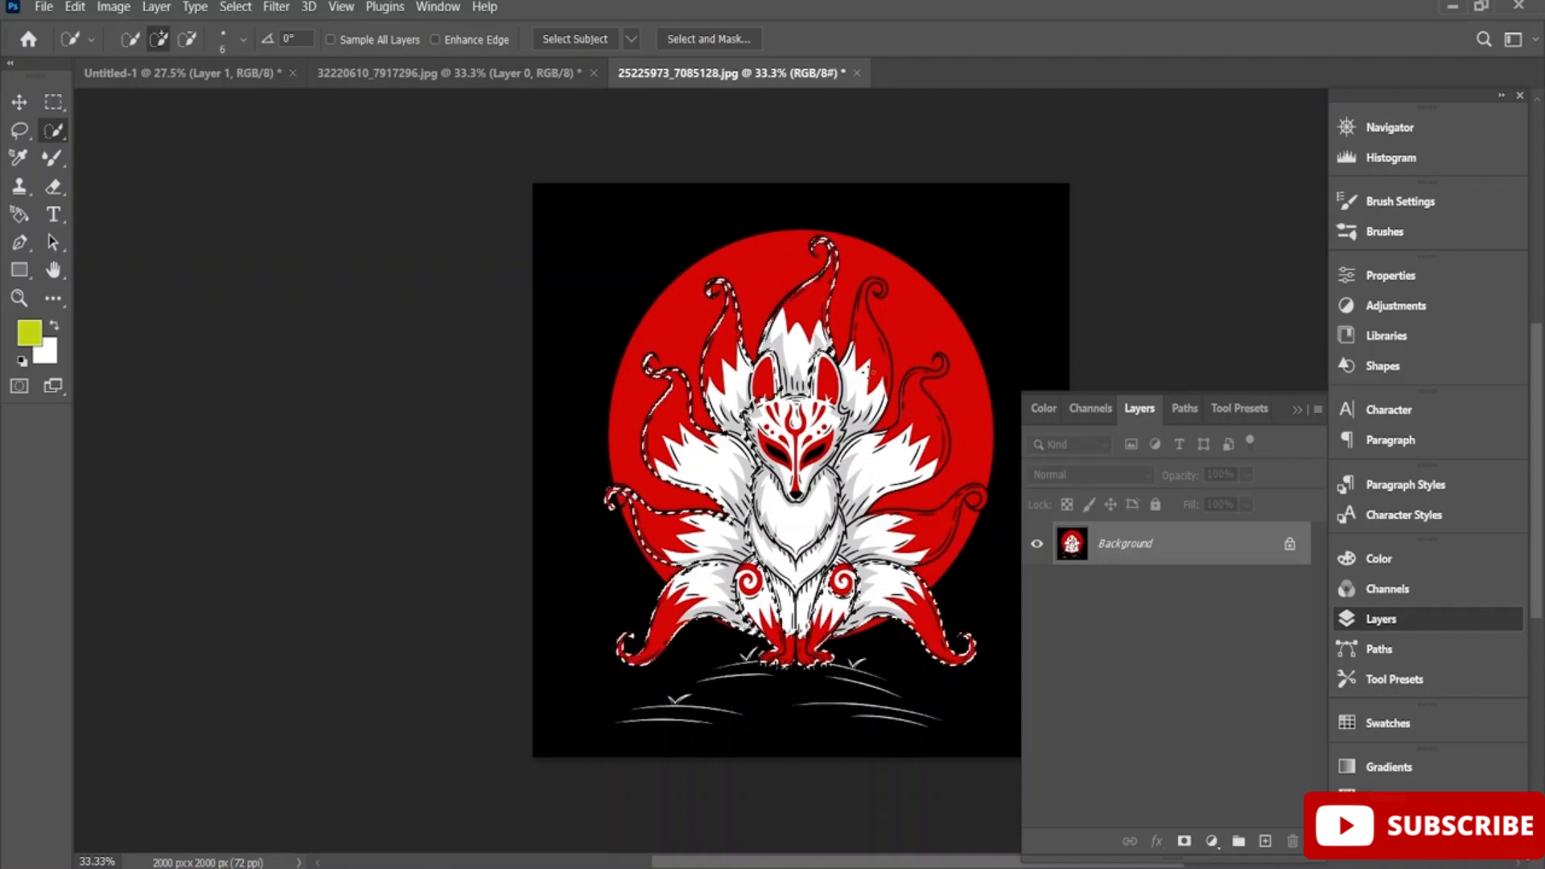
click(842, 580)
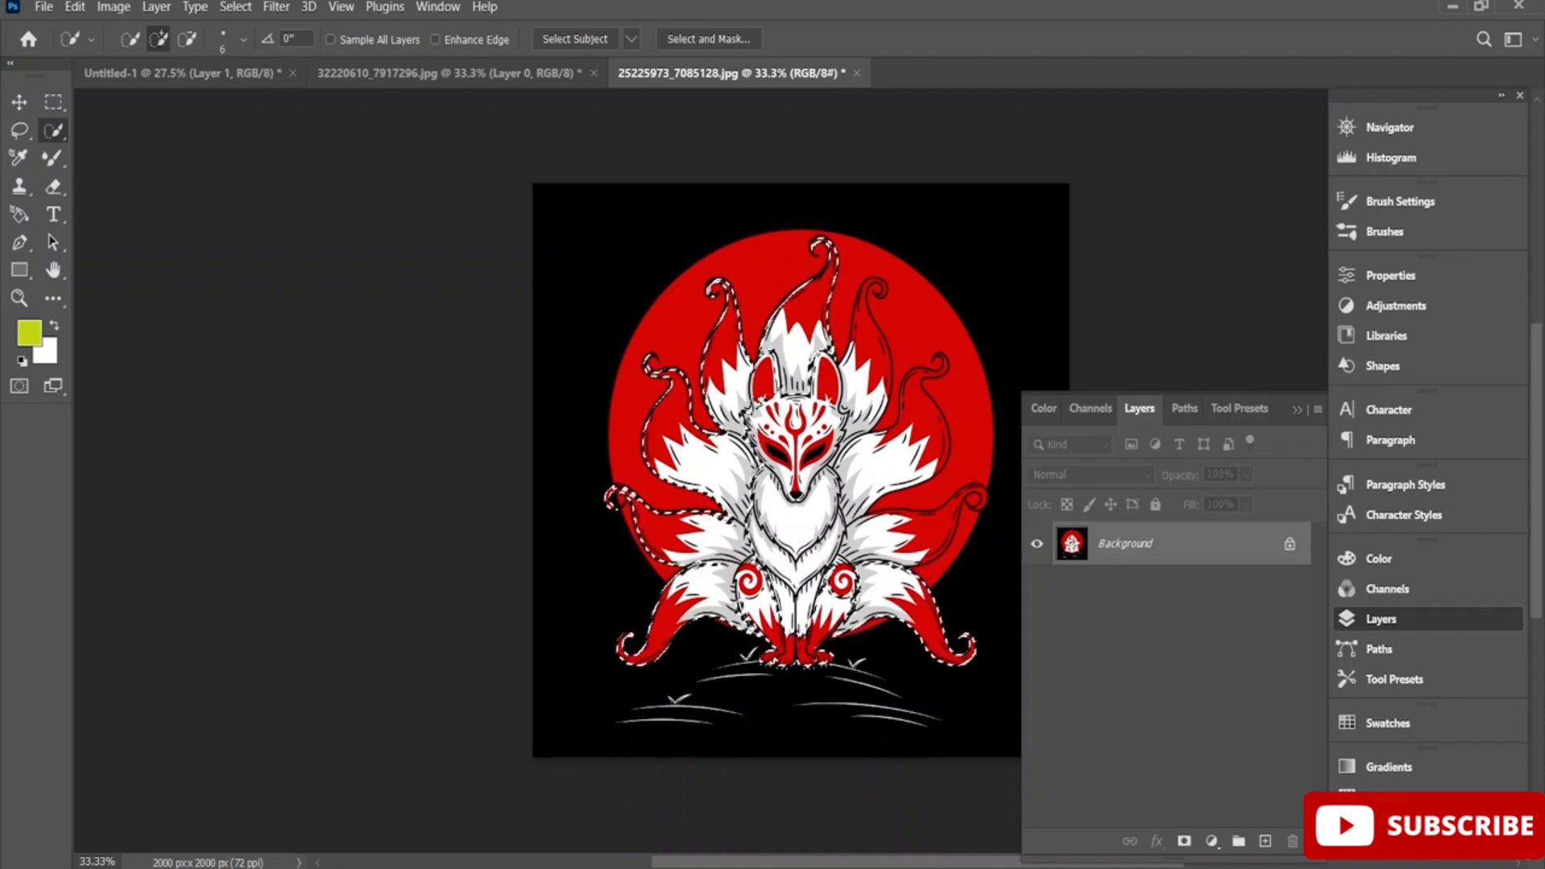
mouse_move(845, 576)
mouse_down()
mouse_move(878, 537)
mouse_move(966, 504)
mouse_up()
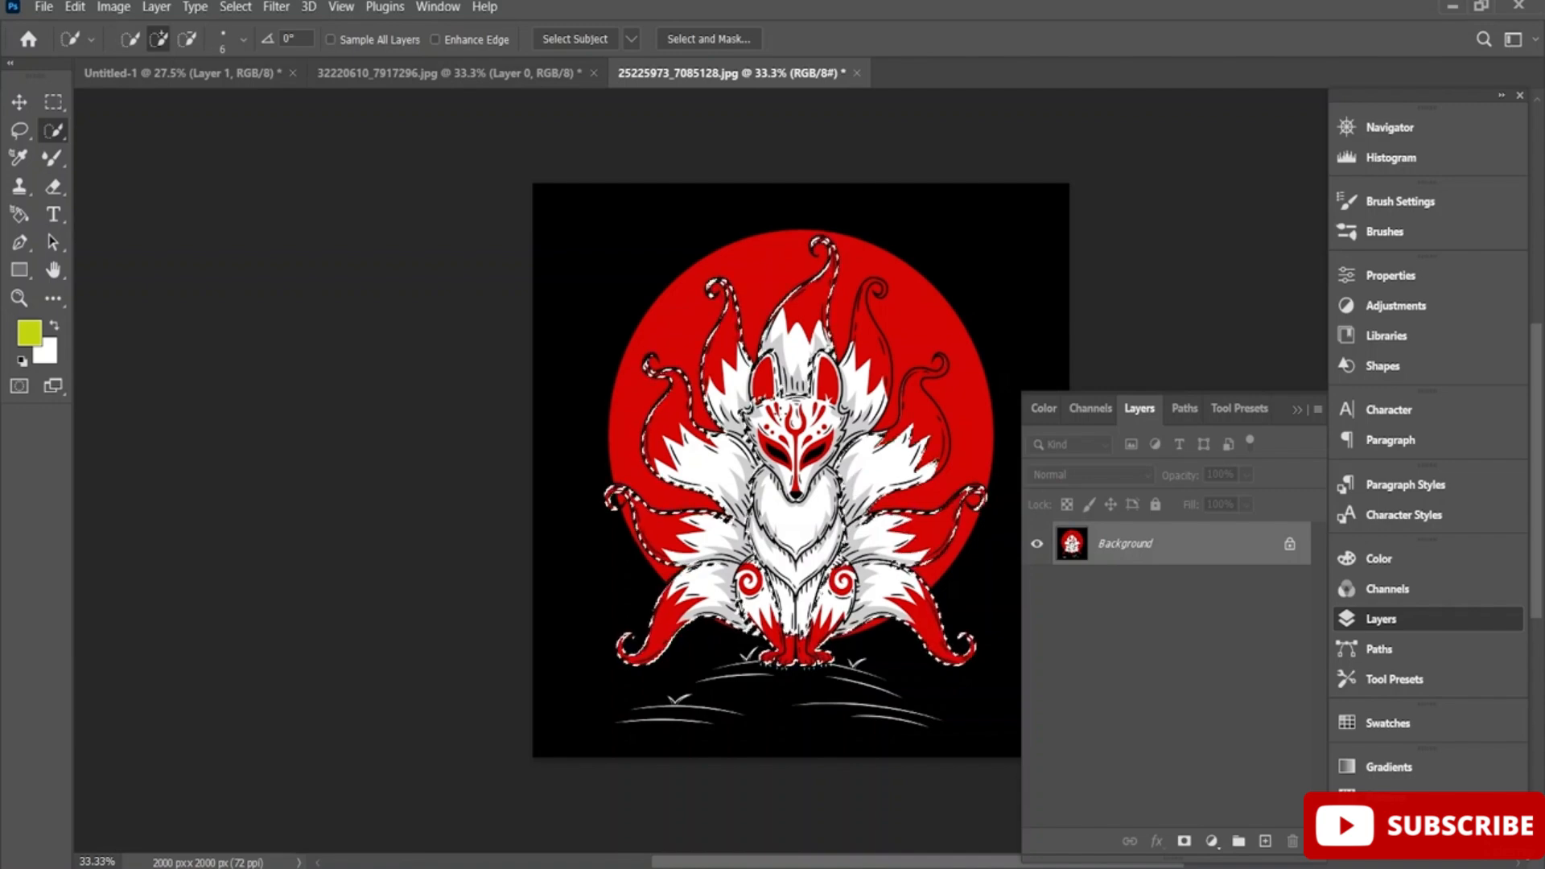
drag(925, 449, 921, 390)
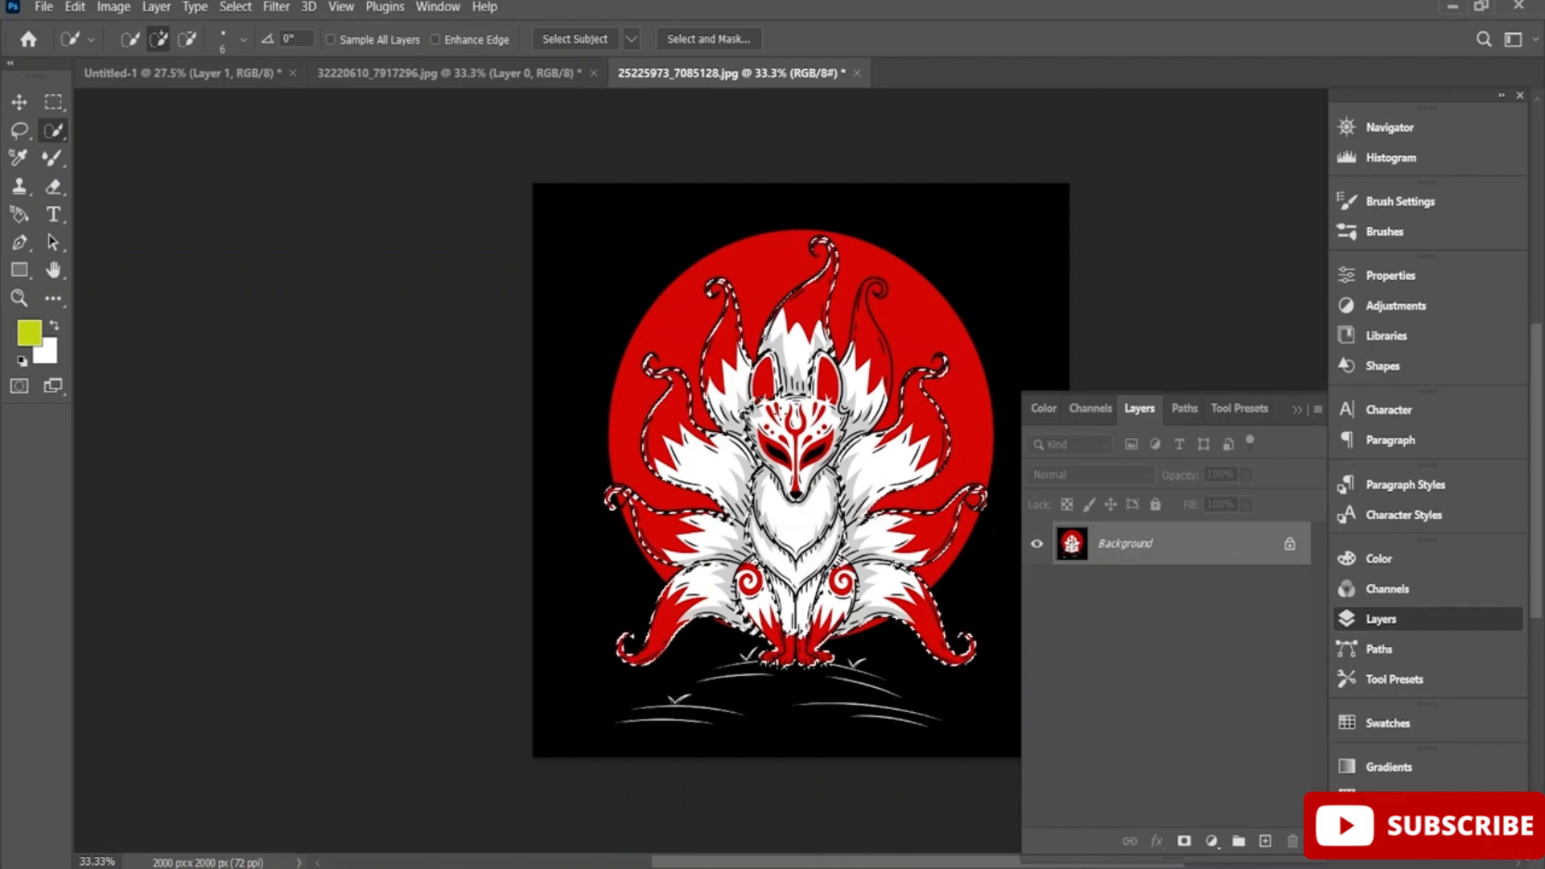
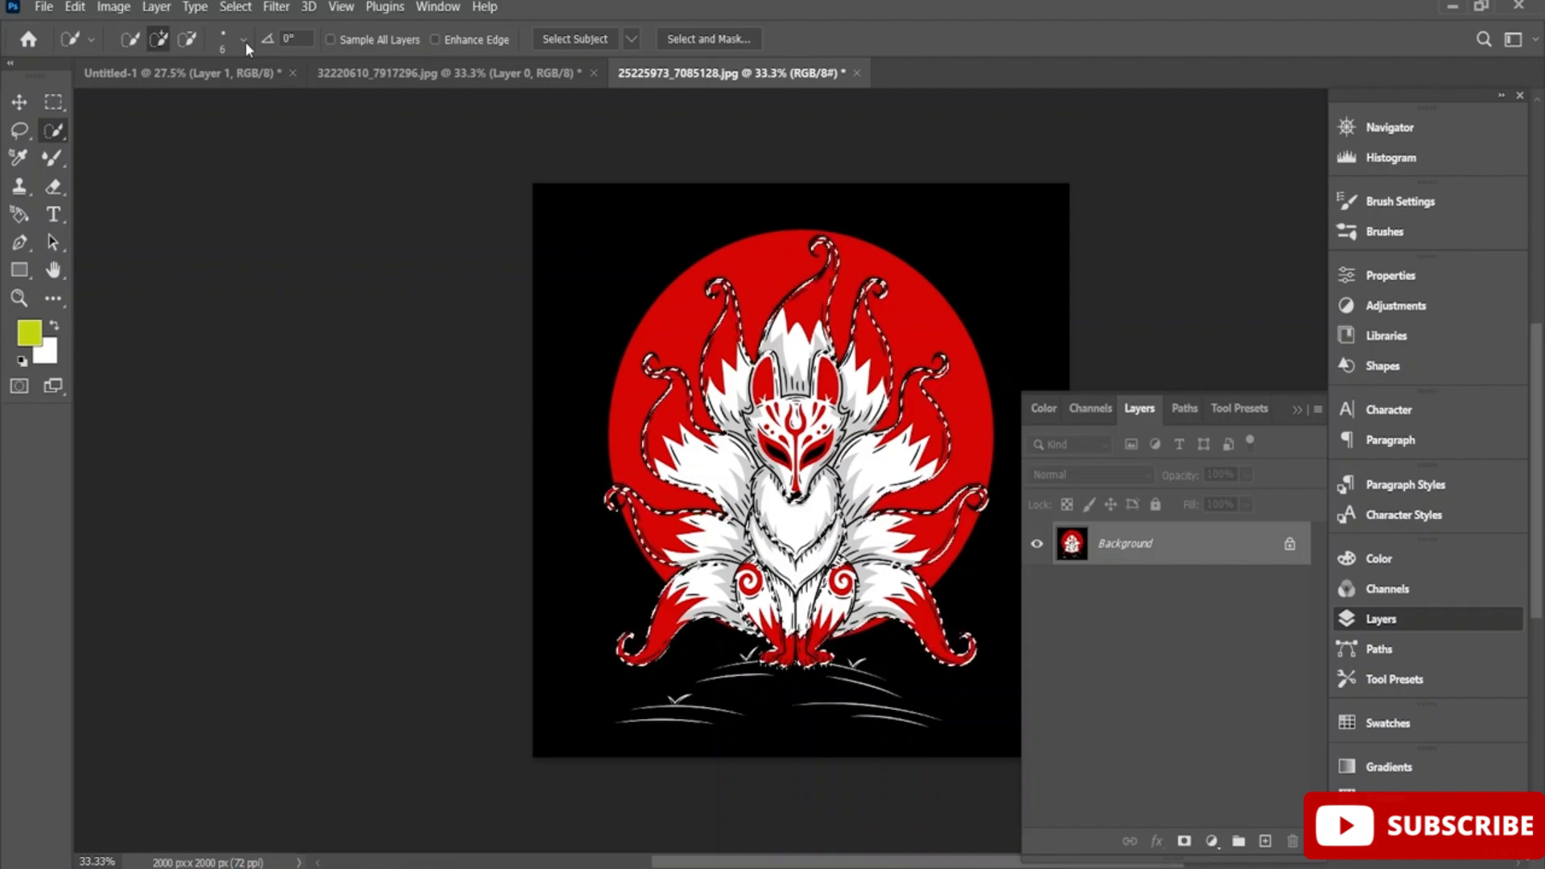
Fill in the rest of the fox selection with a 149 px selection brush and turn it into a layer mask that hides the background
click(245, 42)
drag(185, 101, 252, 102)
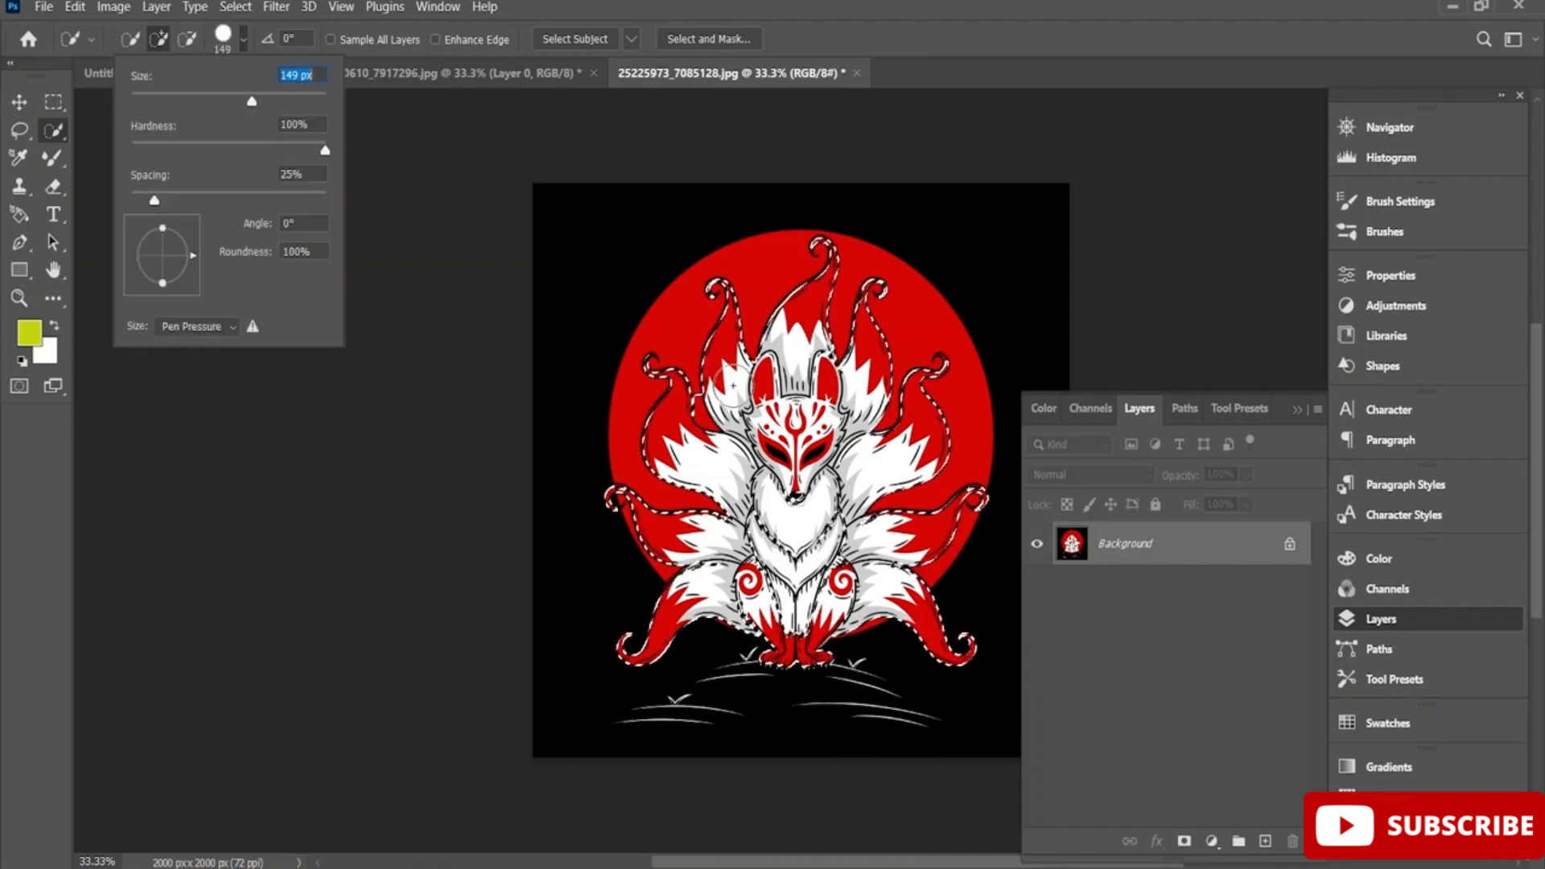
drag(733, 385, 774, 565)
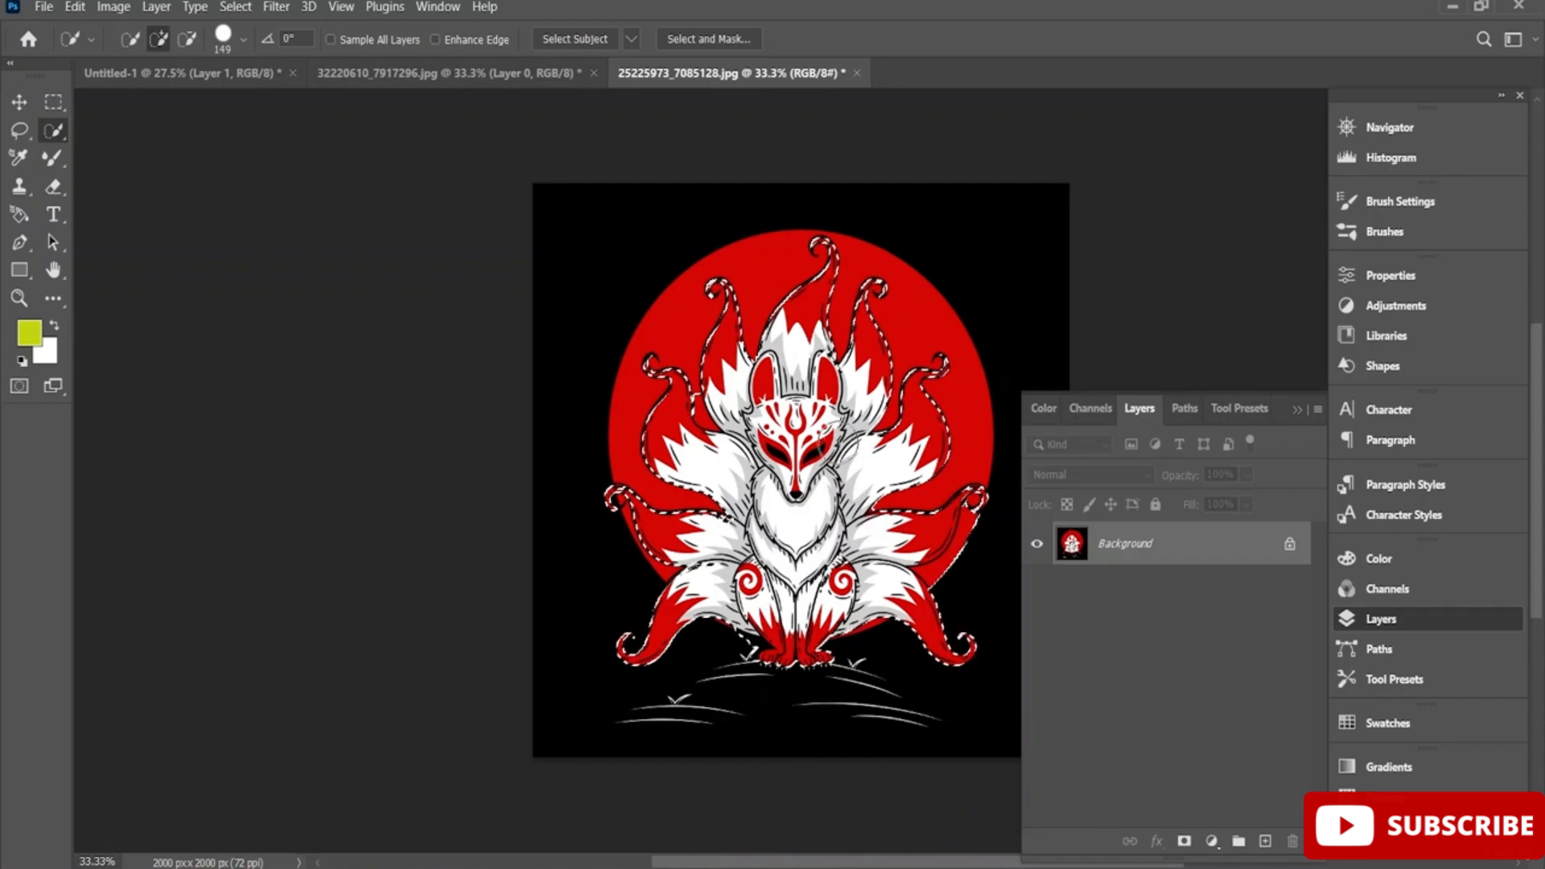
drag(825, 439, 813, 383)
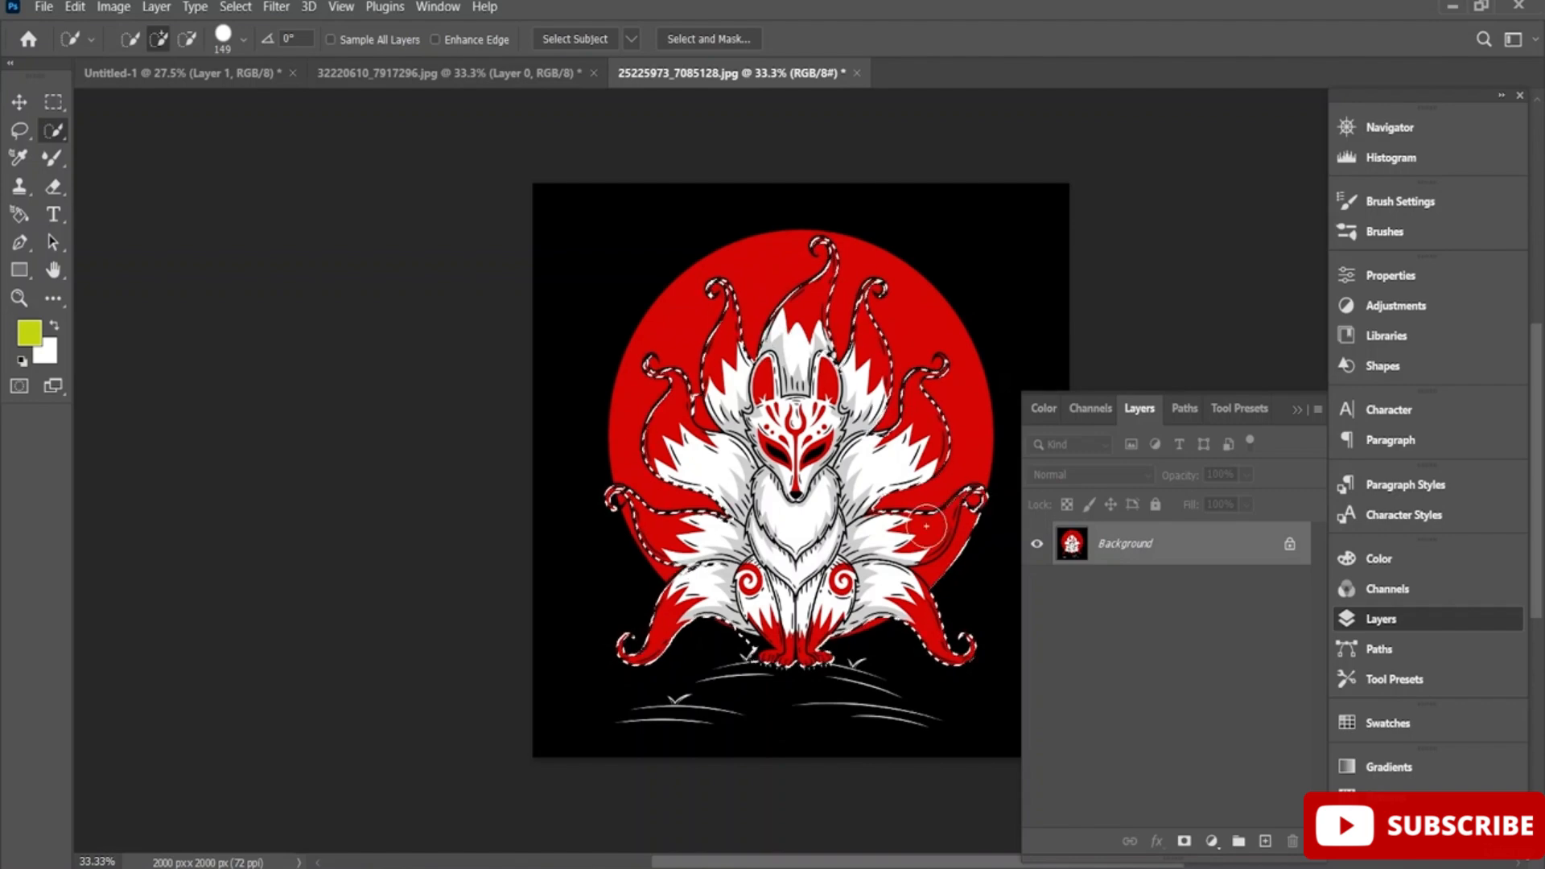
click(1183, 841)
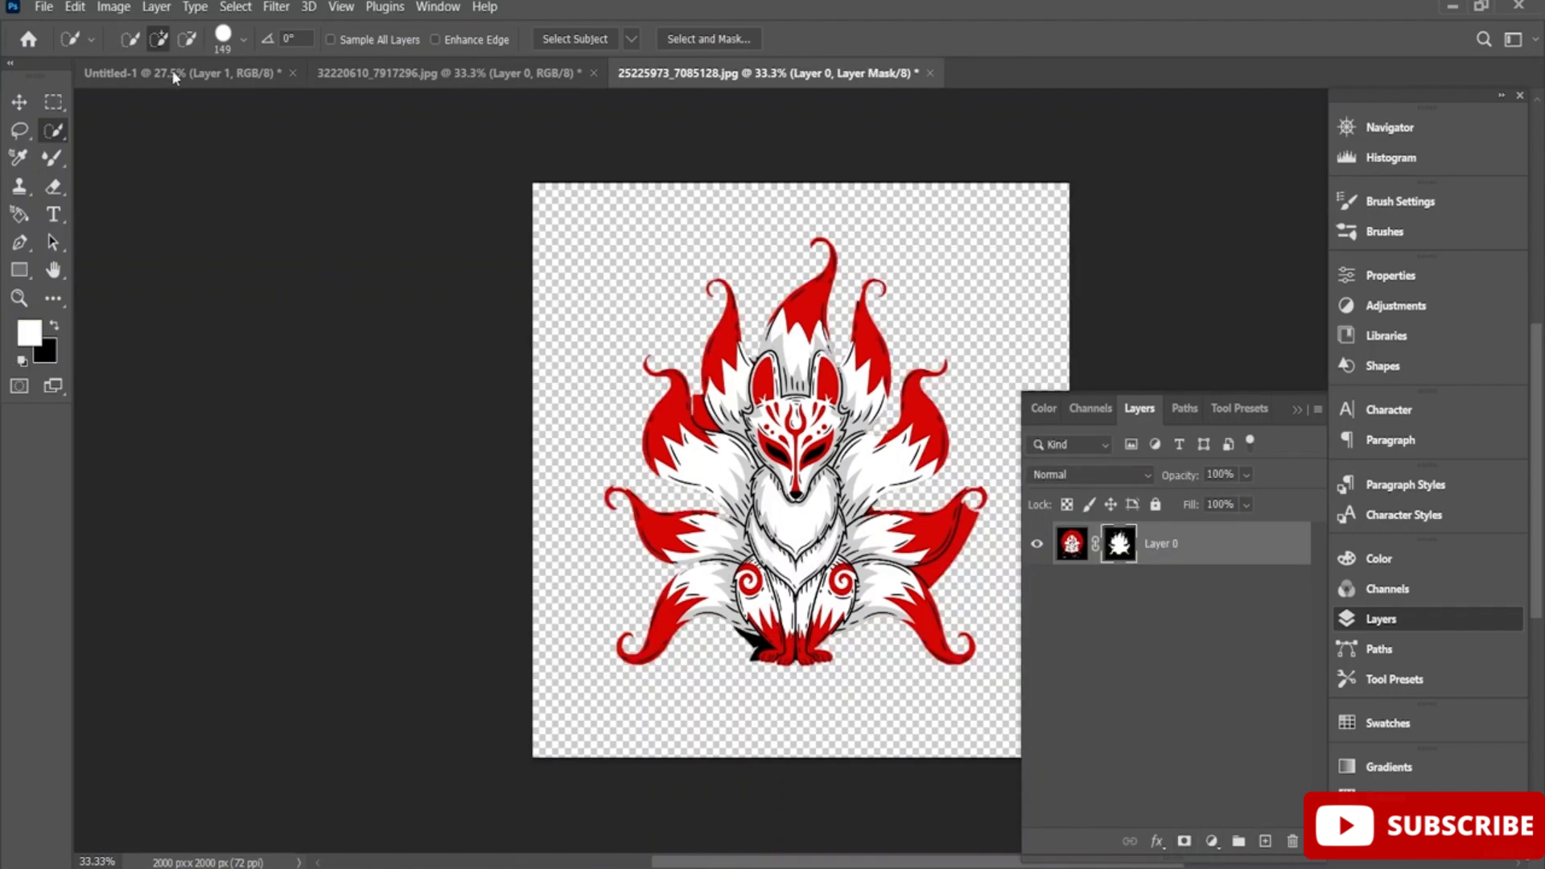
Reduce the Quick Selection brush size to 24 px for work on the black remnant beside the fox's paws
scroll(748, 636, up, 3)
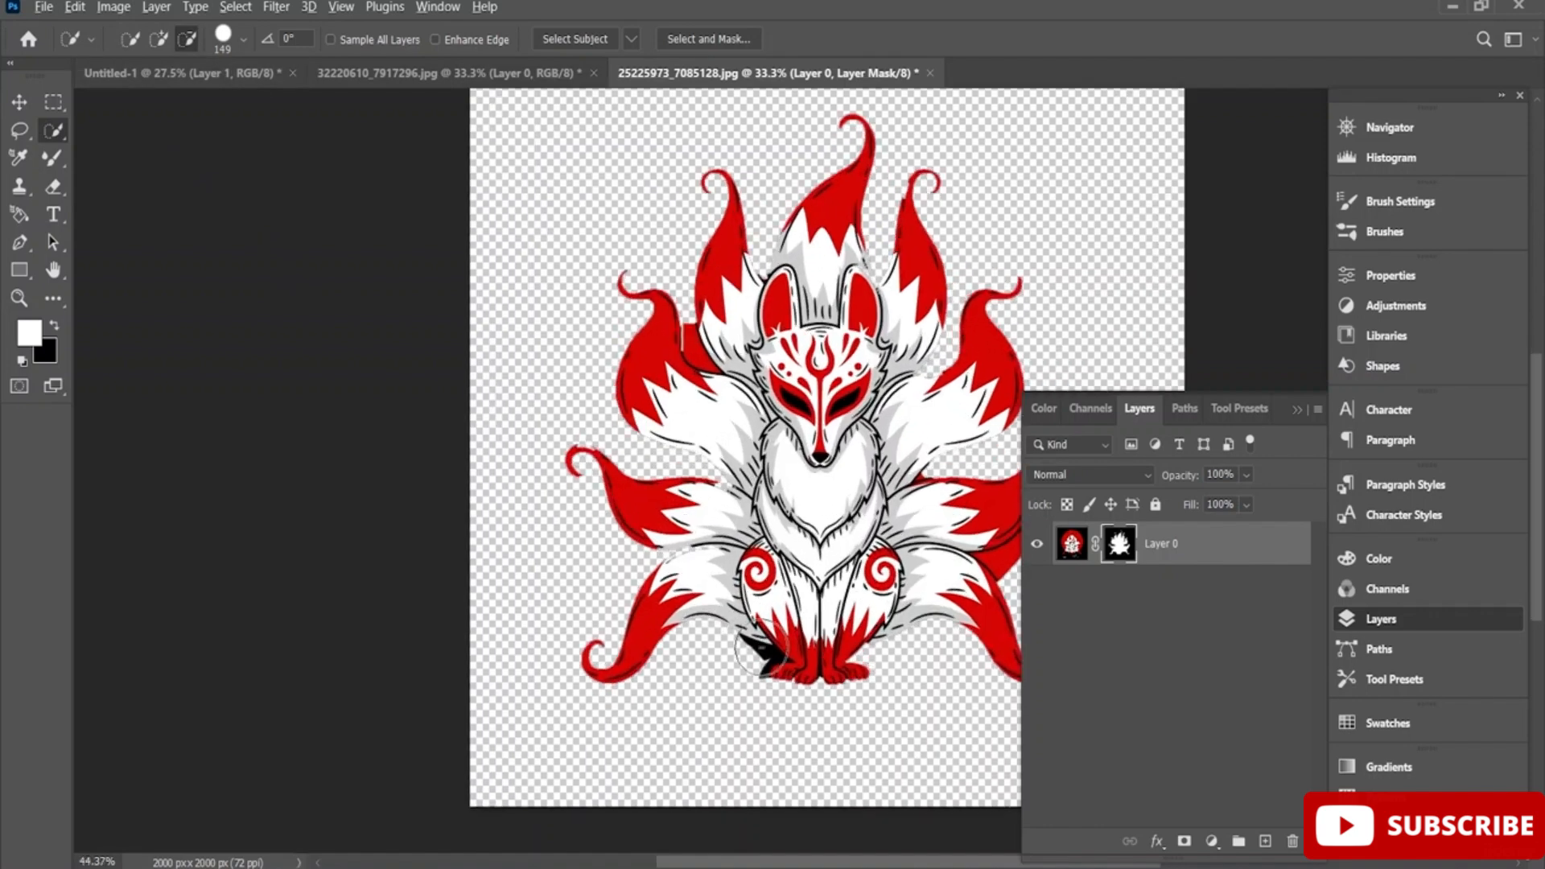
scroll(784, 655, up, 1)
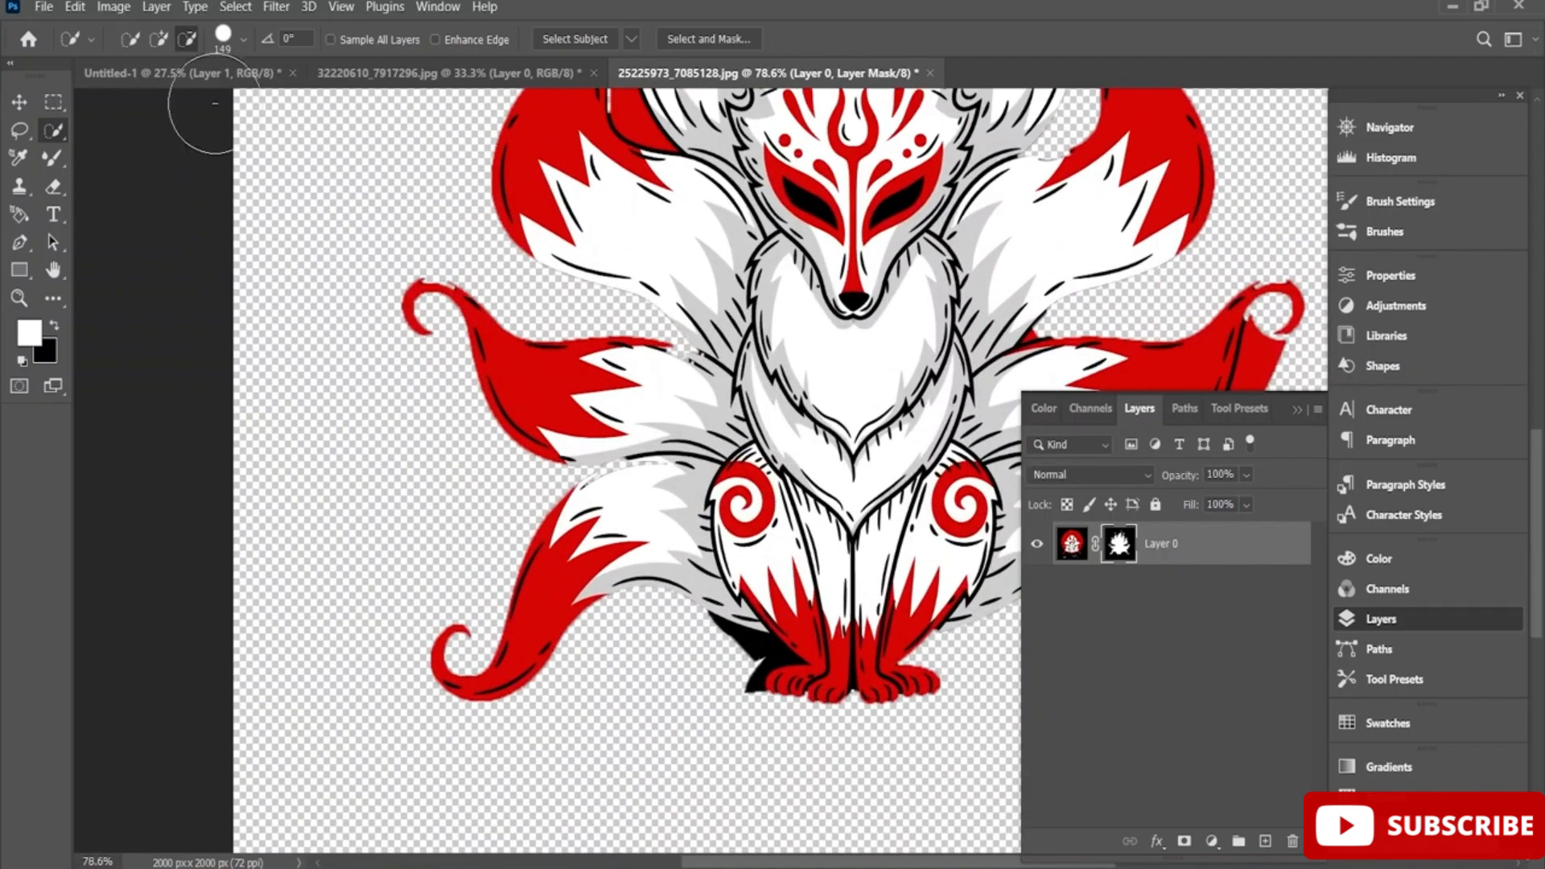
click(243, 41)
drag(250, 100, 153, 101)
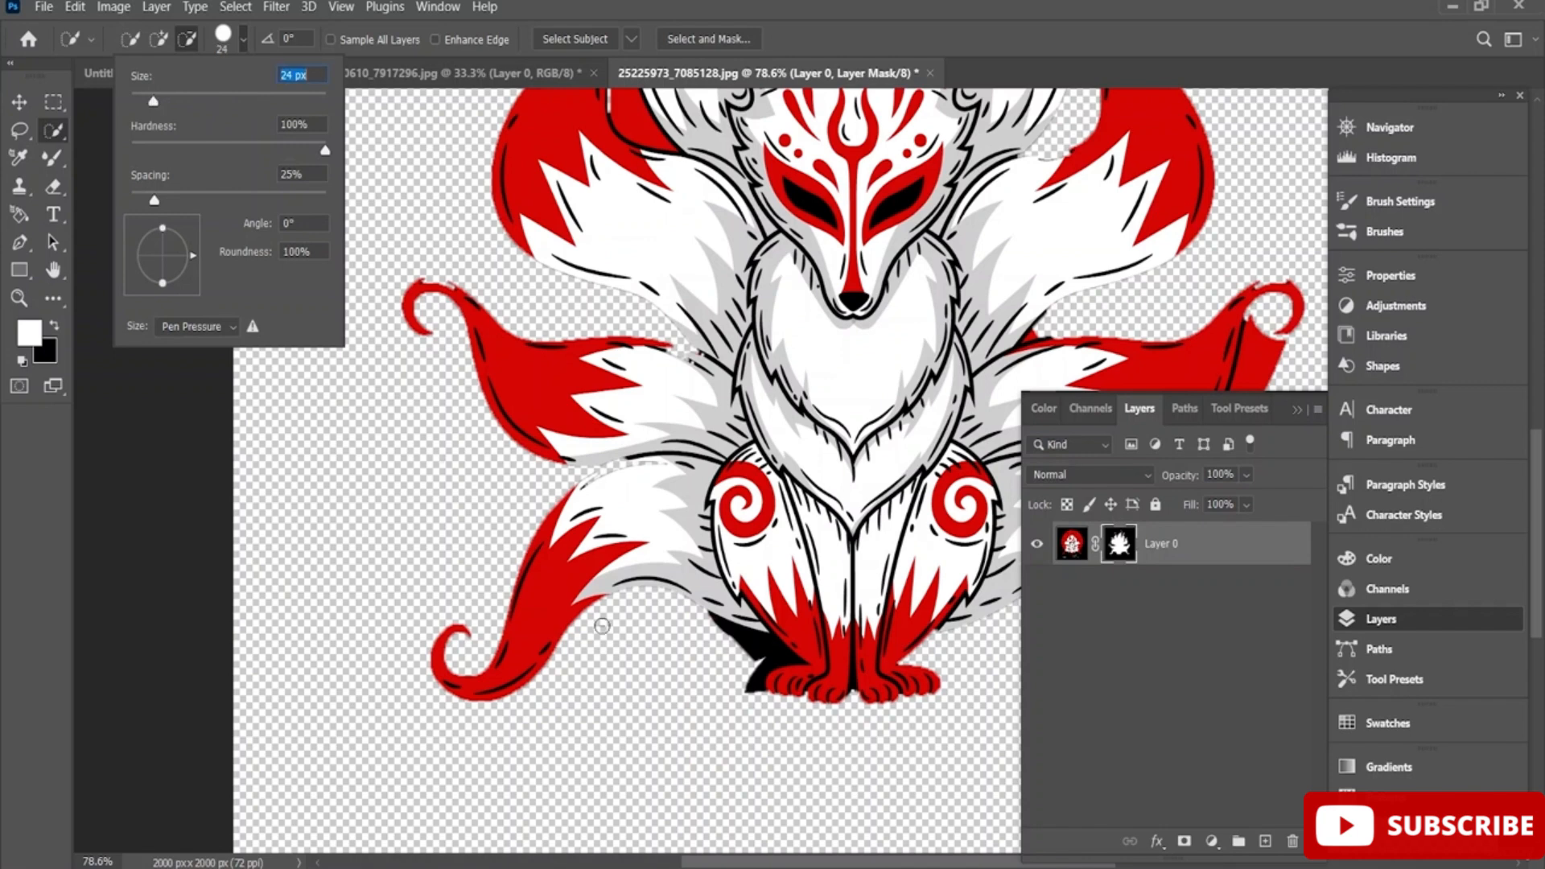
Try to remove the black remnant beside the paws with a subtracting stroke and a second layer mask, and undo the extra mask
drag(757, 653, 742, 646)
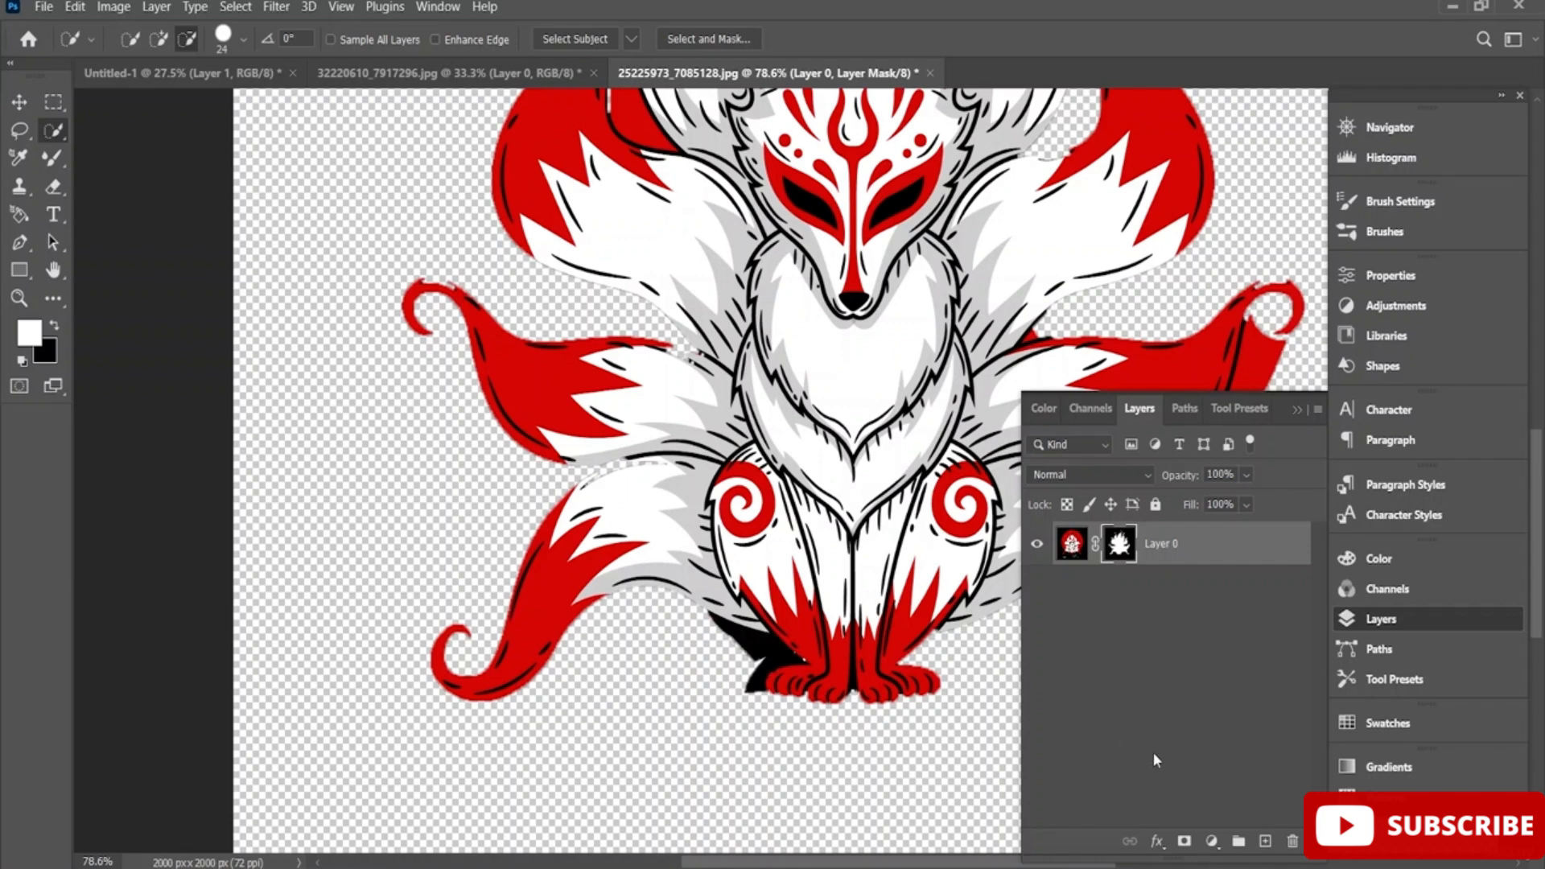
click(1186, 844)
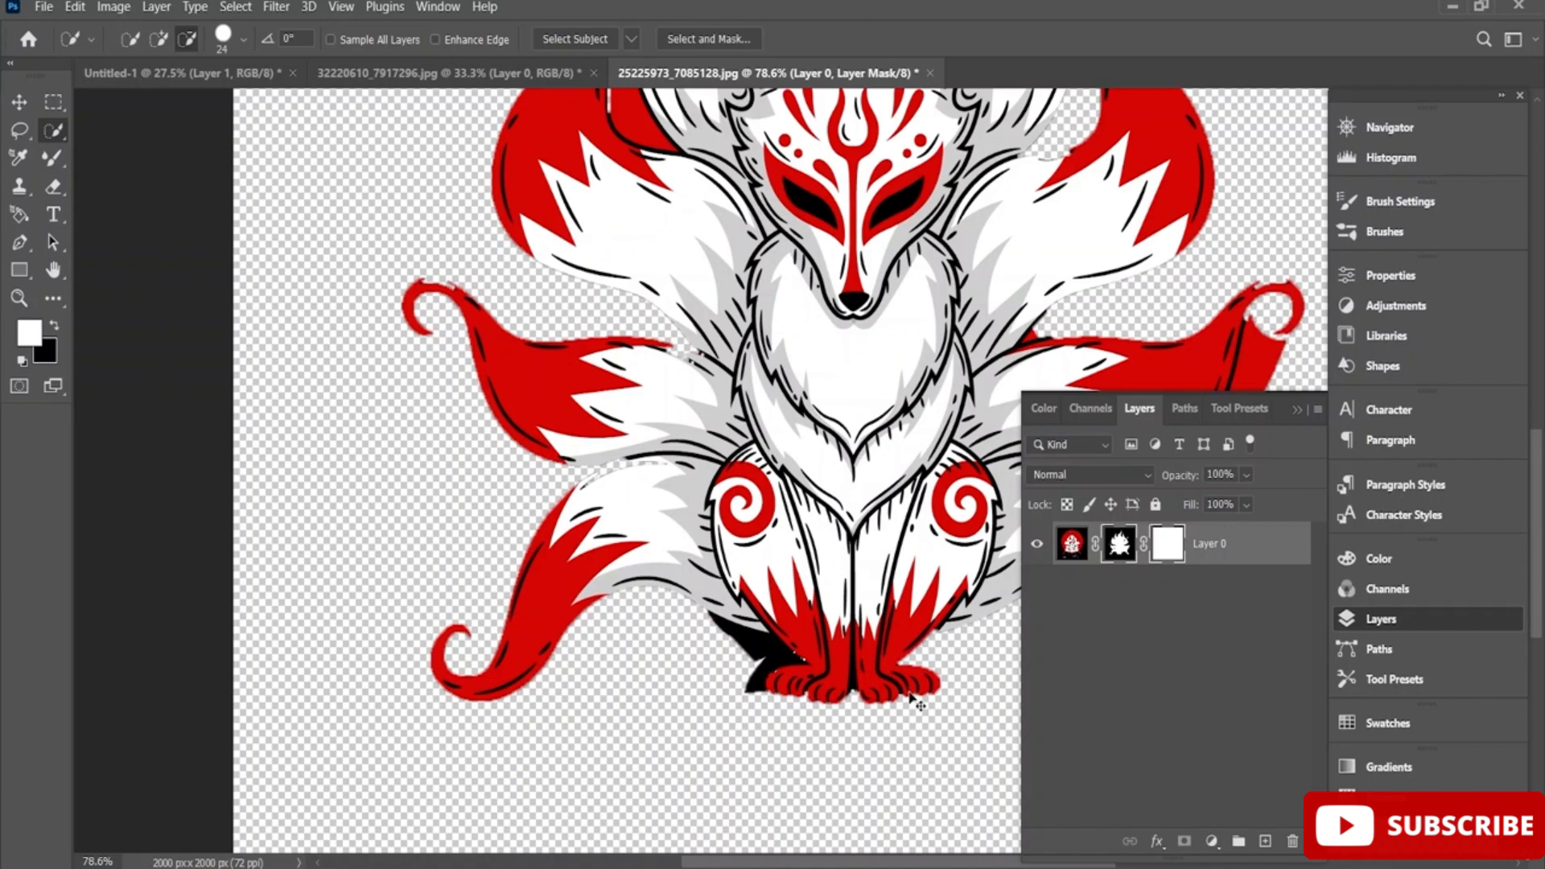
key(ctrl+z)
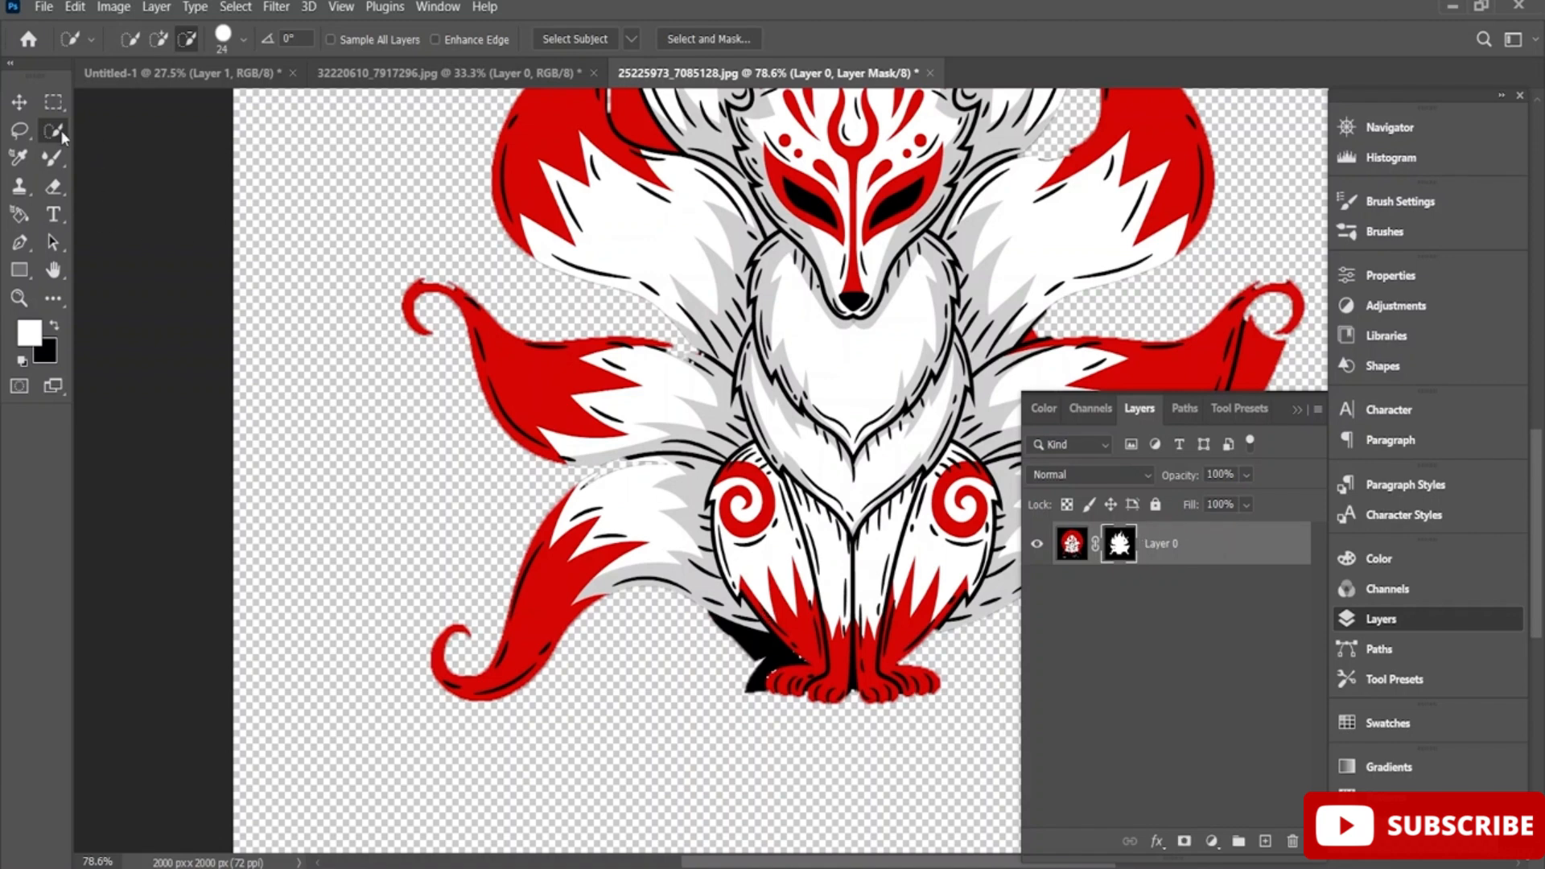
click(158, 39)
mouse_move(667, 507)
mouse_down()
mouse_move(738, 172)
mouse_move(1077, 145)
mouse_move(962, 318)
mouse_move(917, 481)
mouse_up()
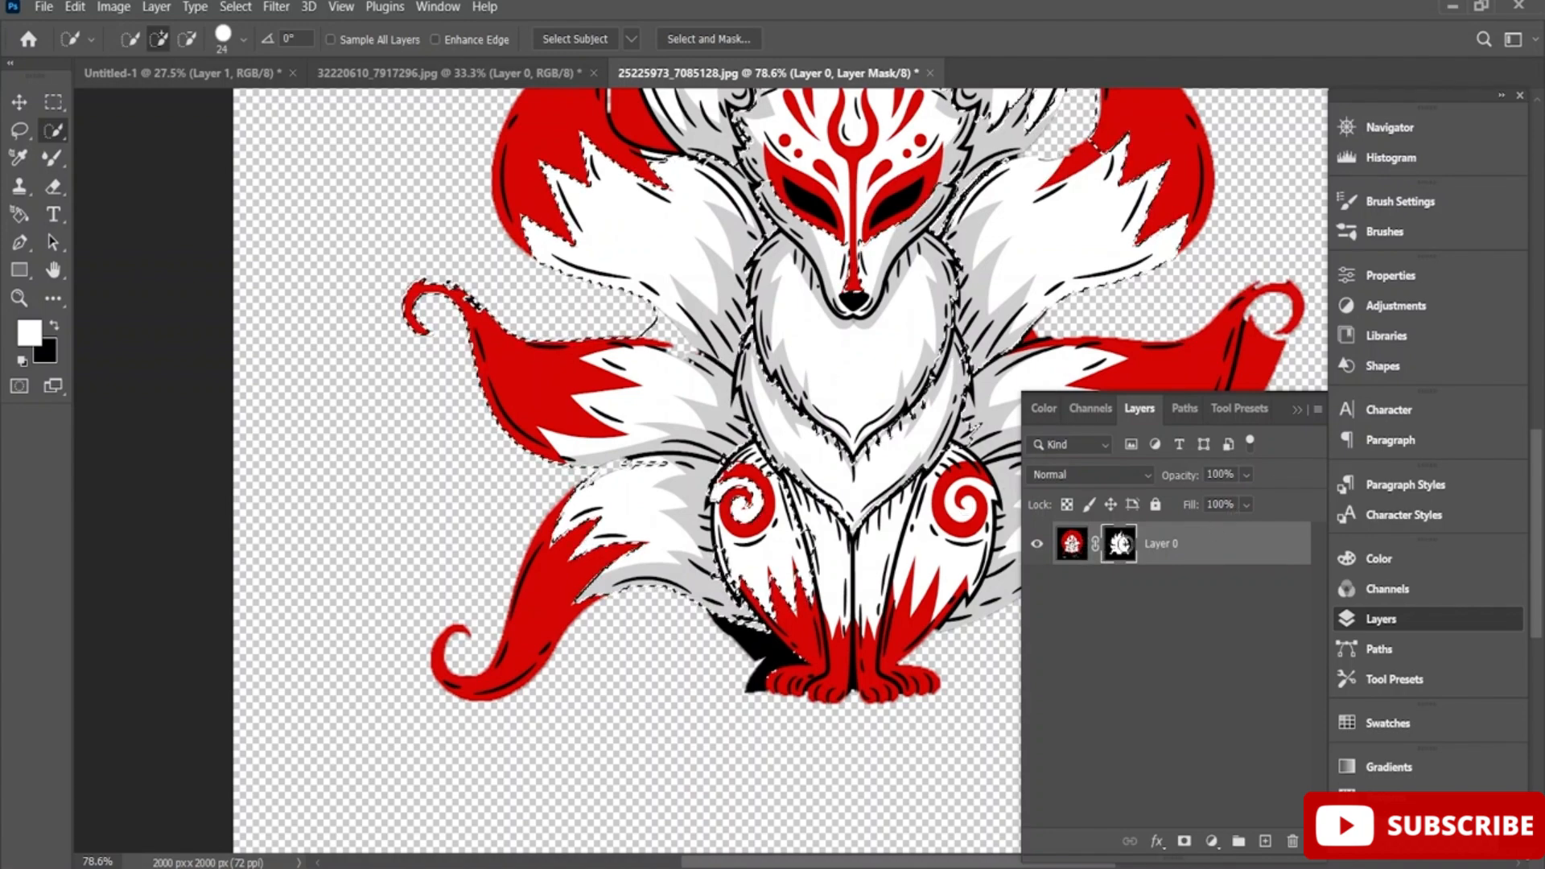
key(ctrl+d)
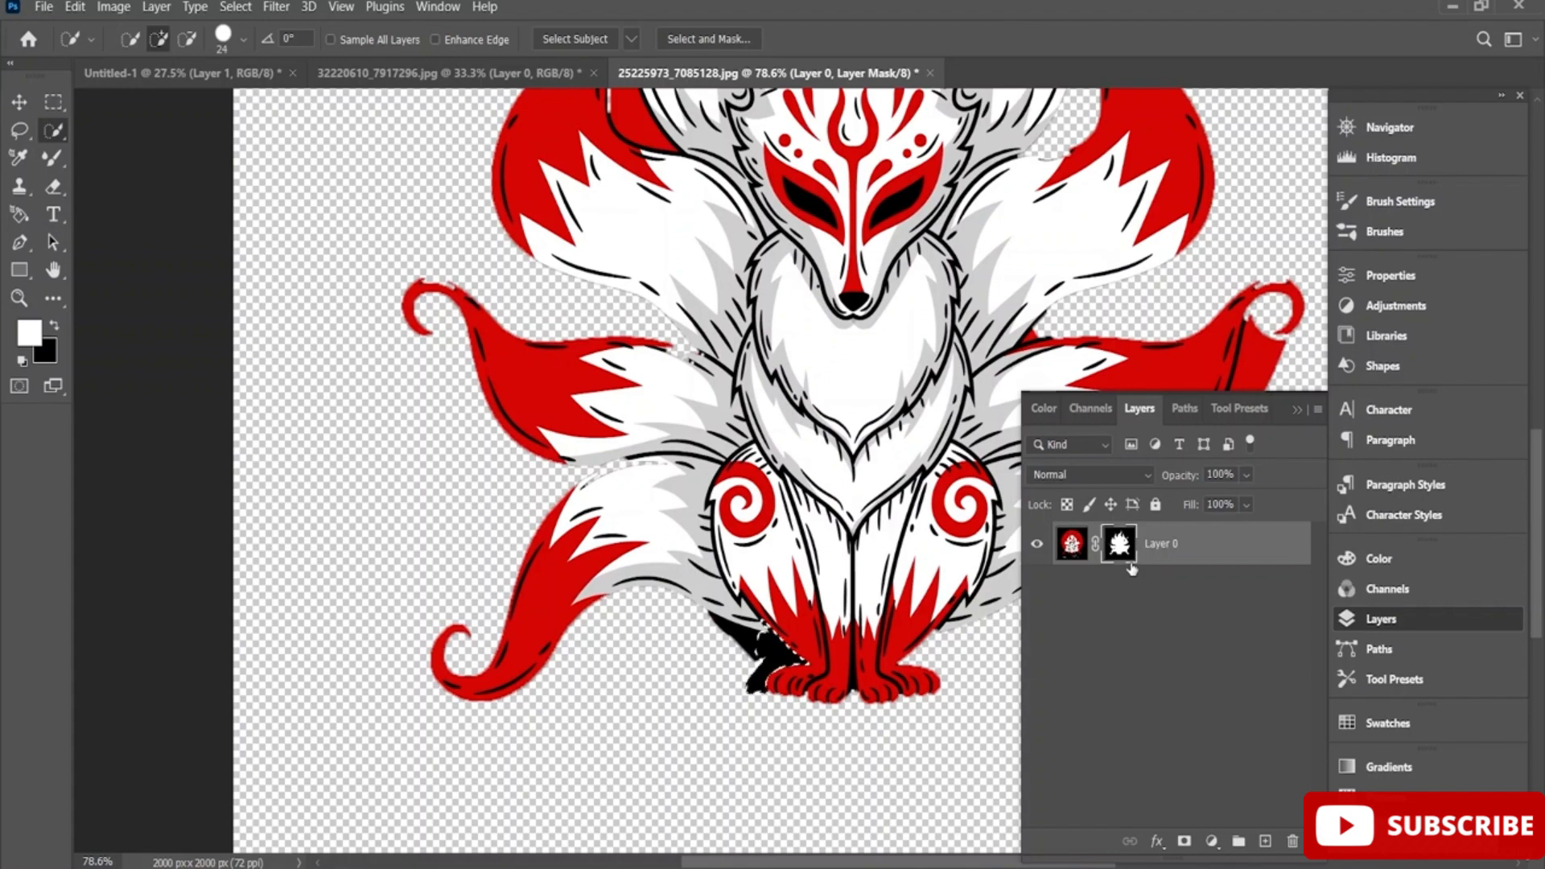
Undo the layer mask and subtract the black area beside the fox's left paw from the selection
key(ctrl+z)
key(ctrl+z)
key(ctrl+z)
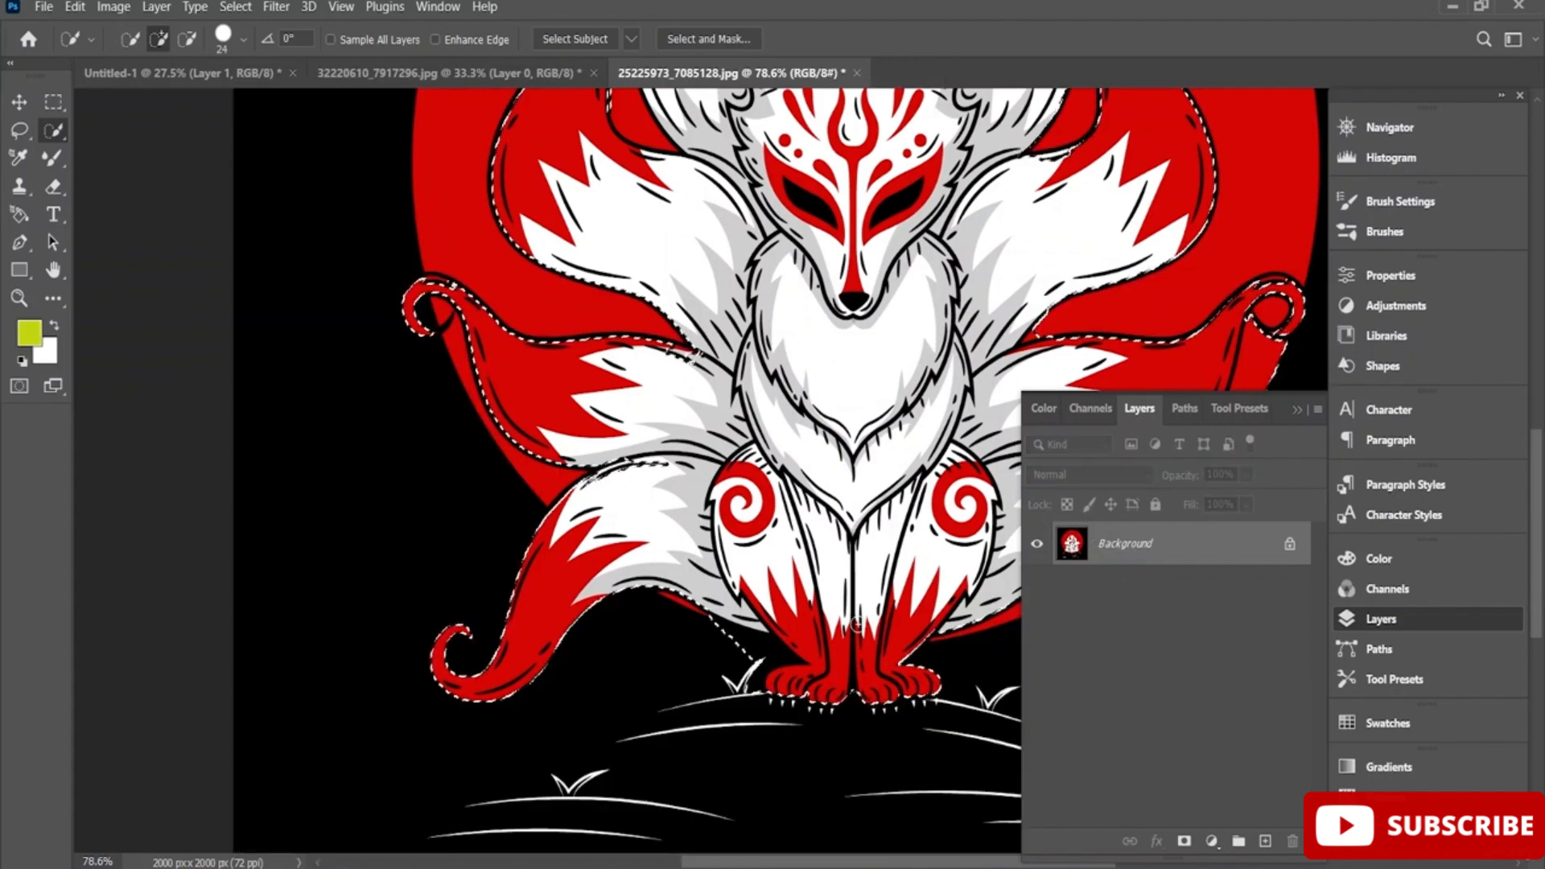
click(186, 39)
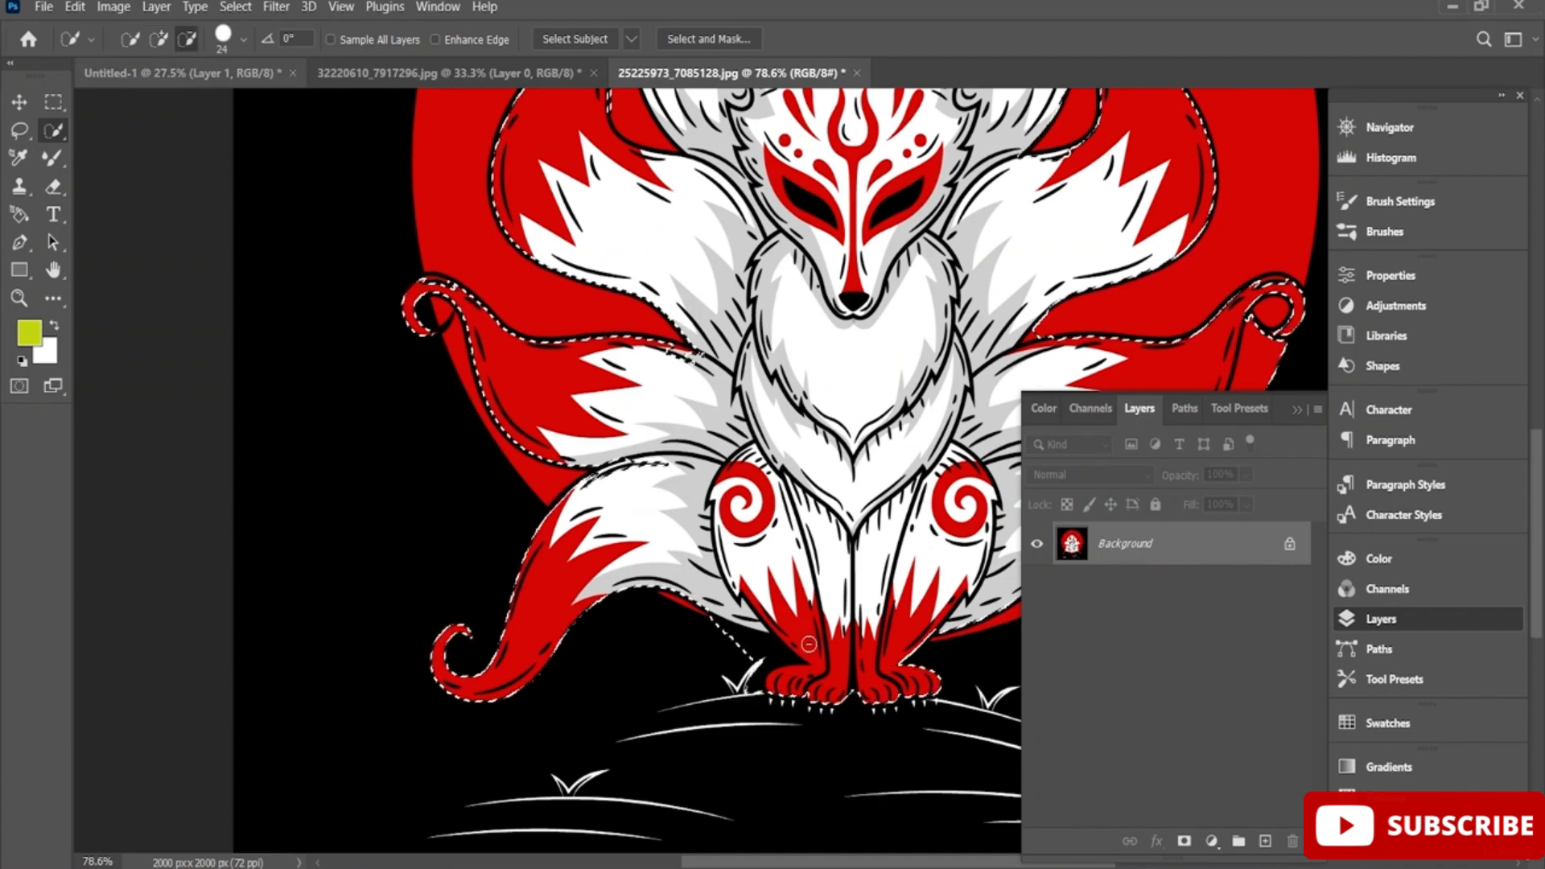
drag(763, 649, 732, 641)
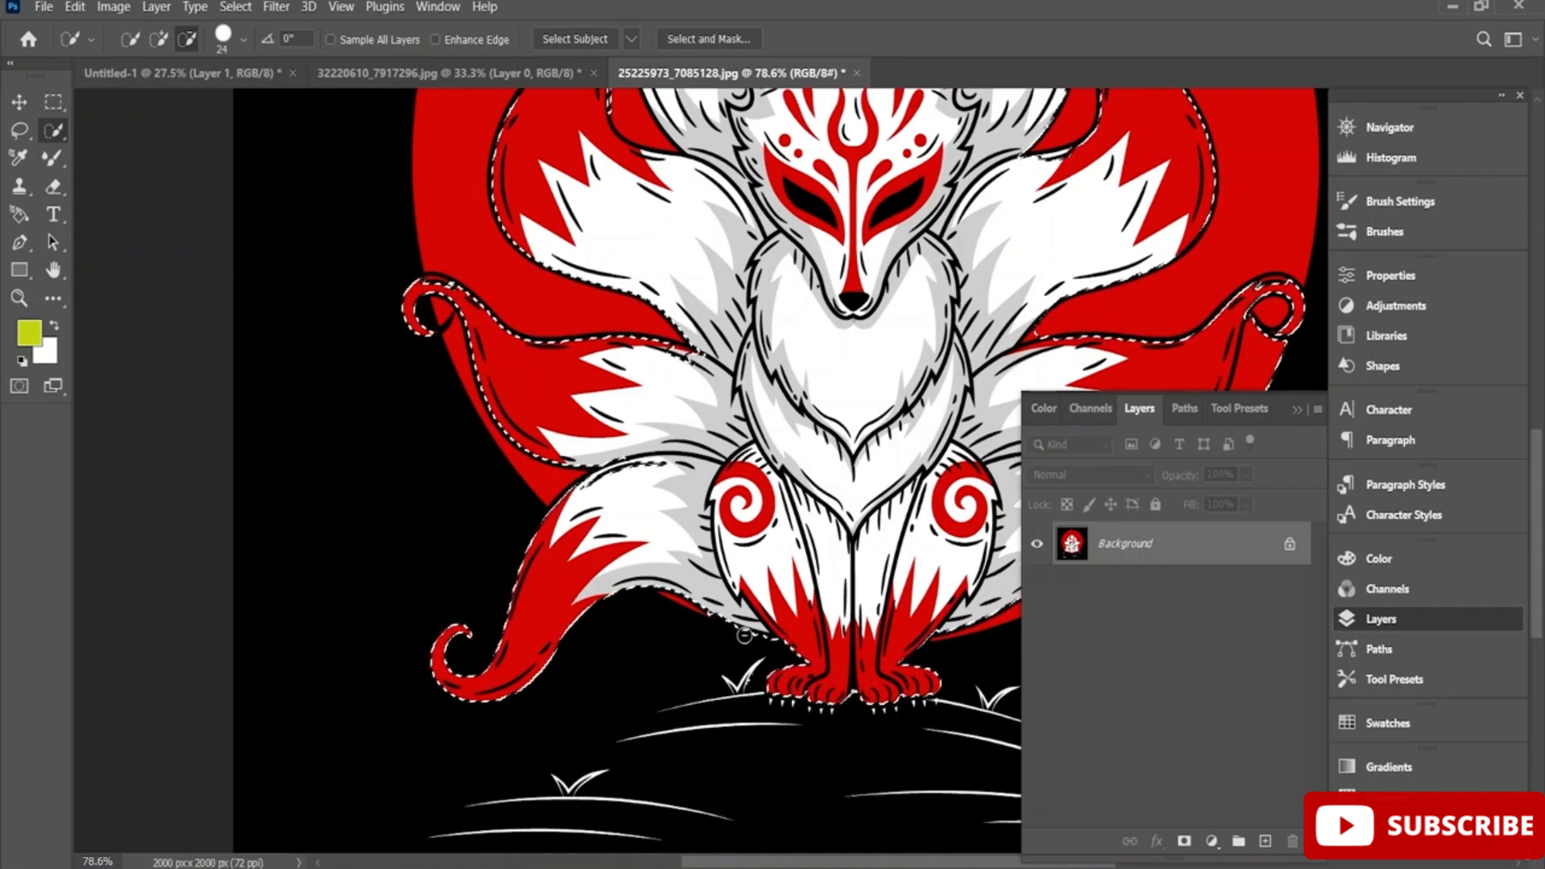
Turn the corrected fox selection into a layer mask that hides the background
scroll(756, 638, up, 5)
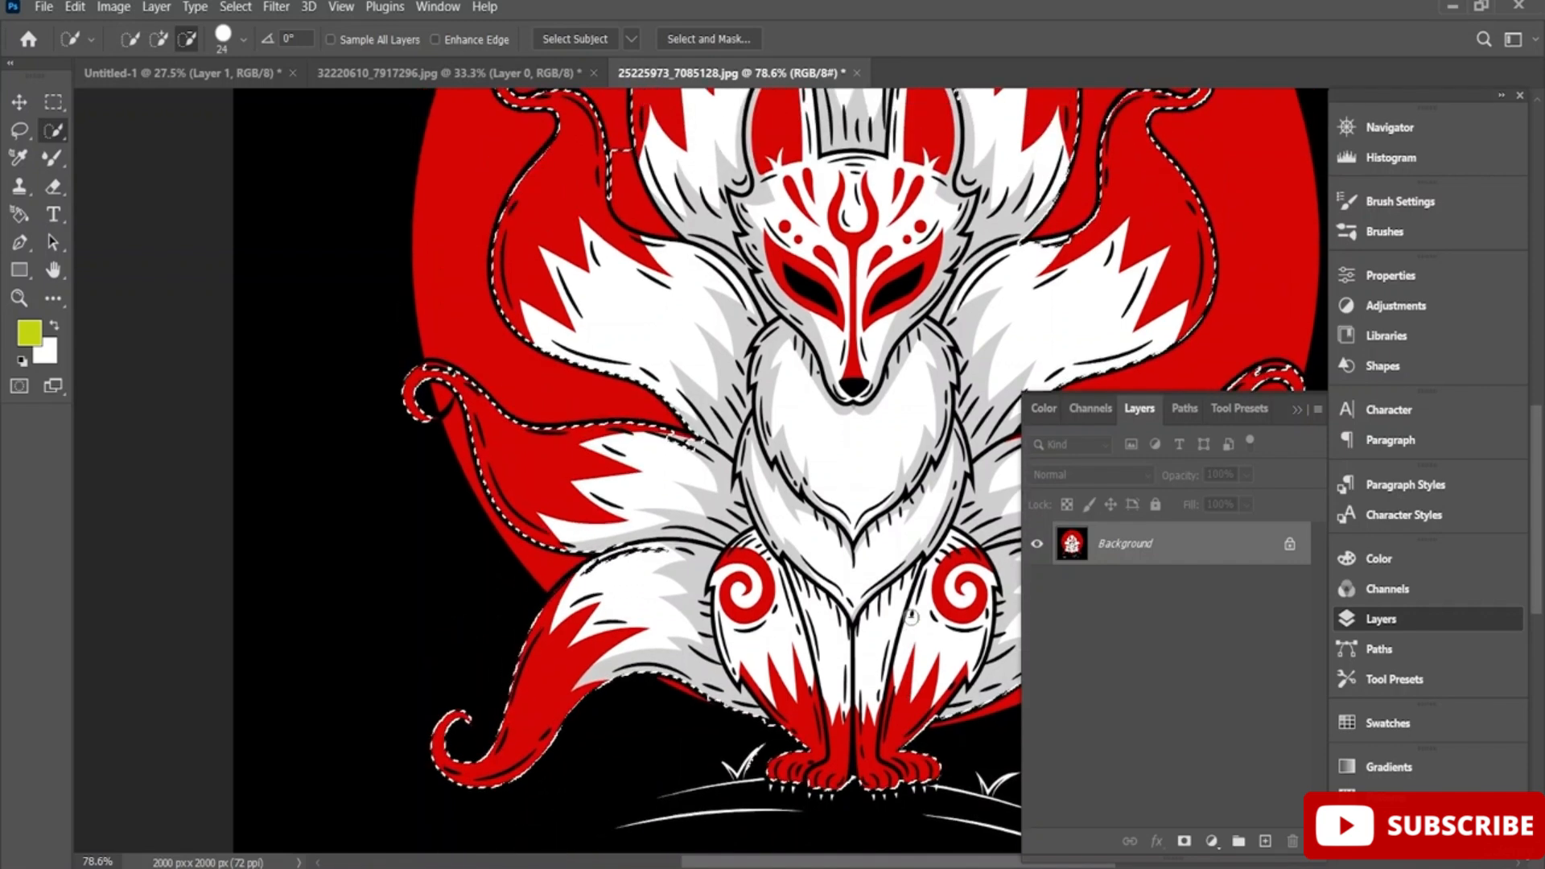
scroll(906, 616, up, 2)
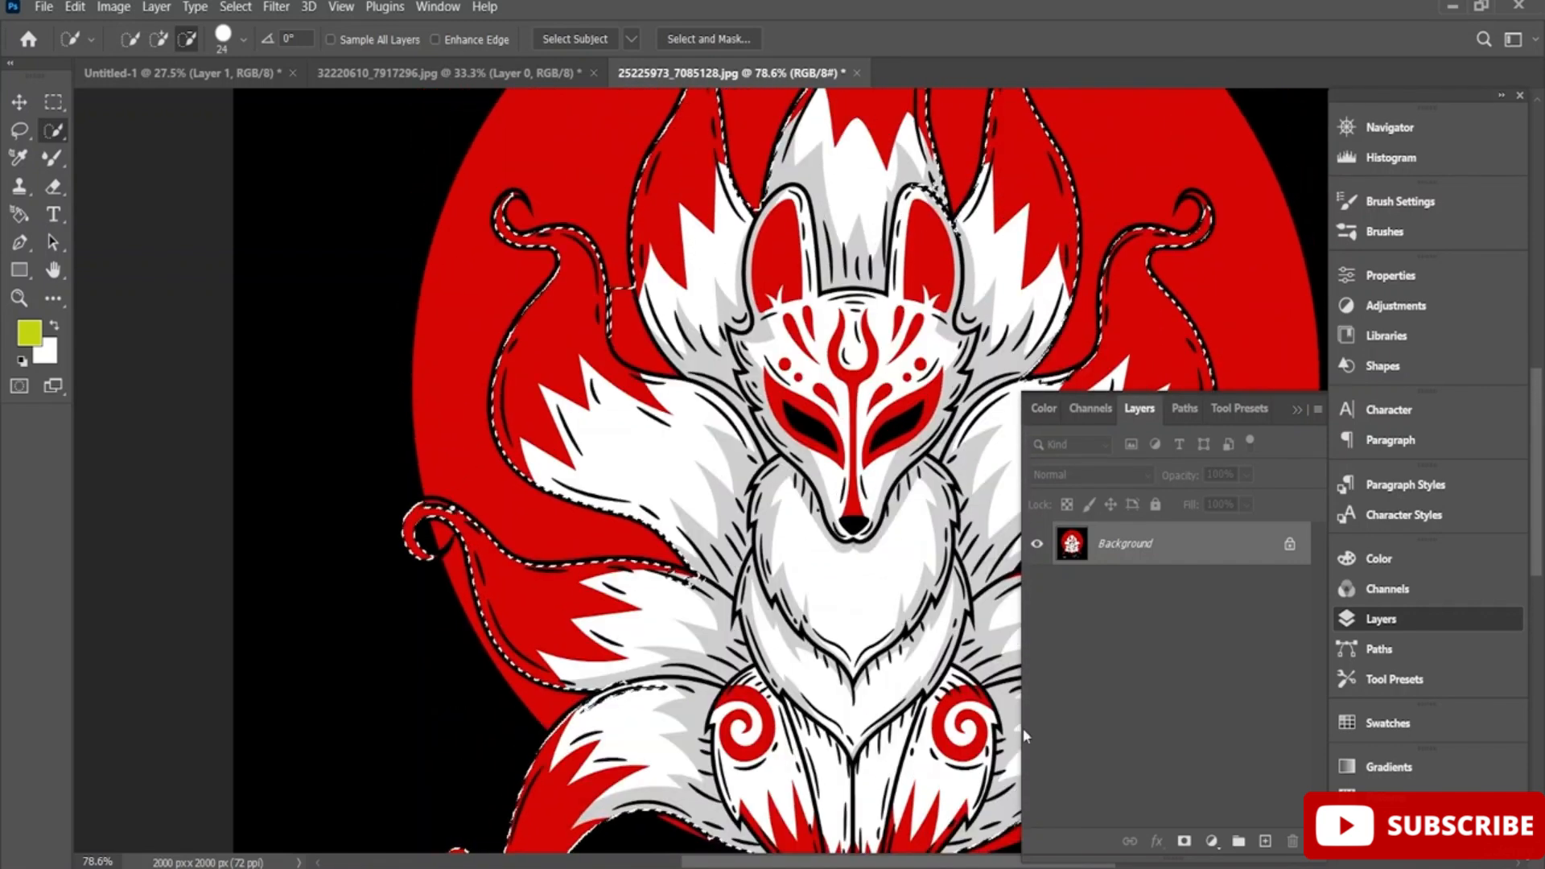
click(1185, 841)
scroll(701, 387, down, 2)
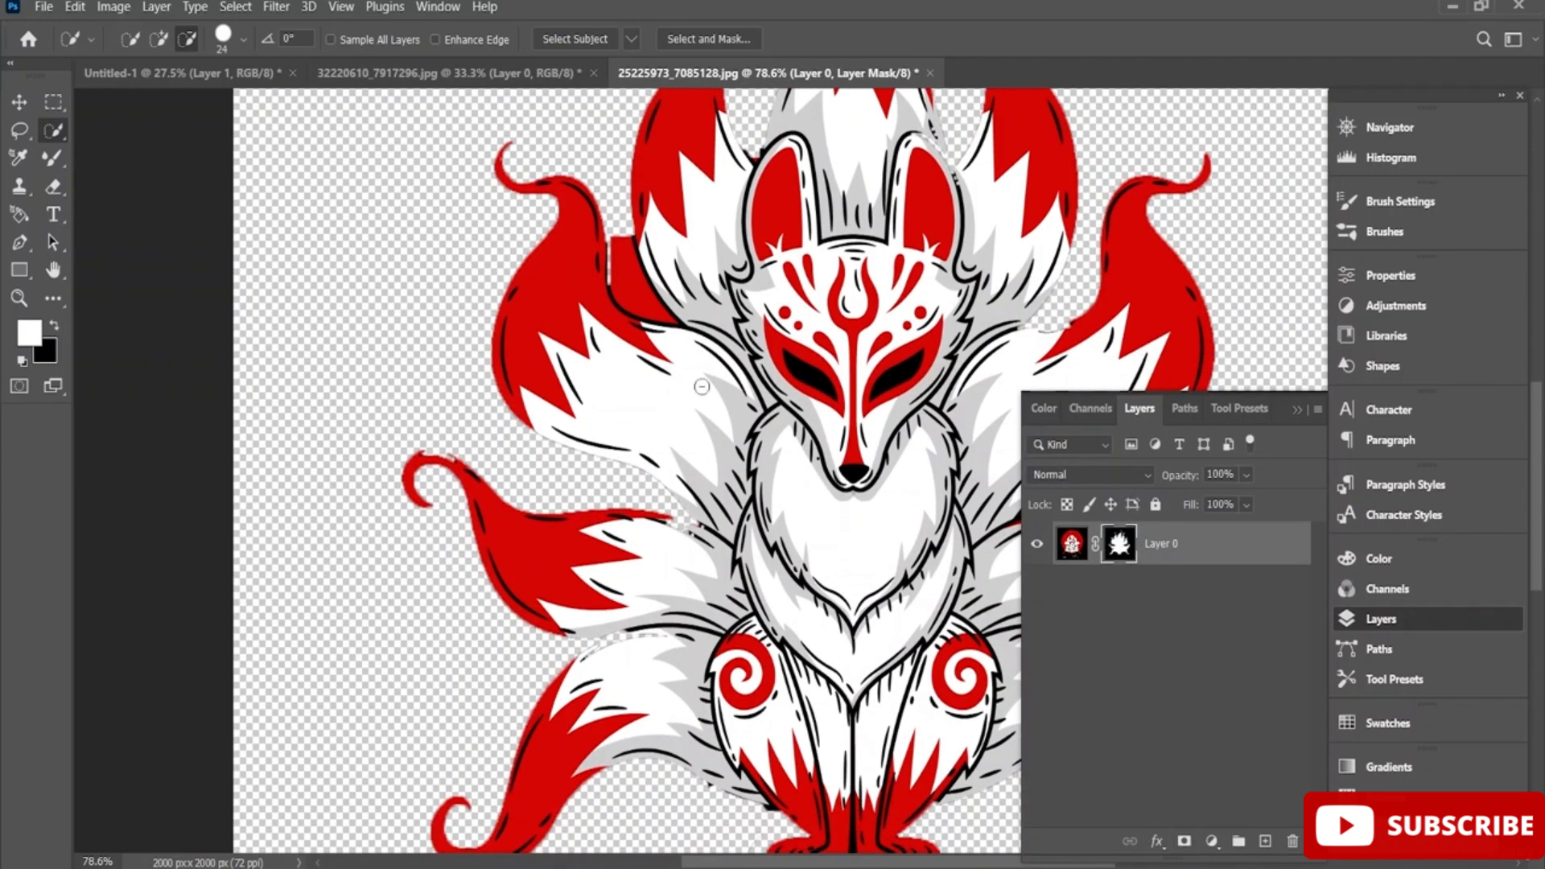
Copy the masked fox into the Untitled-1 document and place it over the ink landscape's sun
click(20, 101)
drag(816, 463, 605, 366)
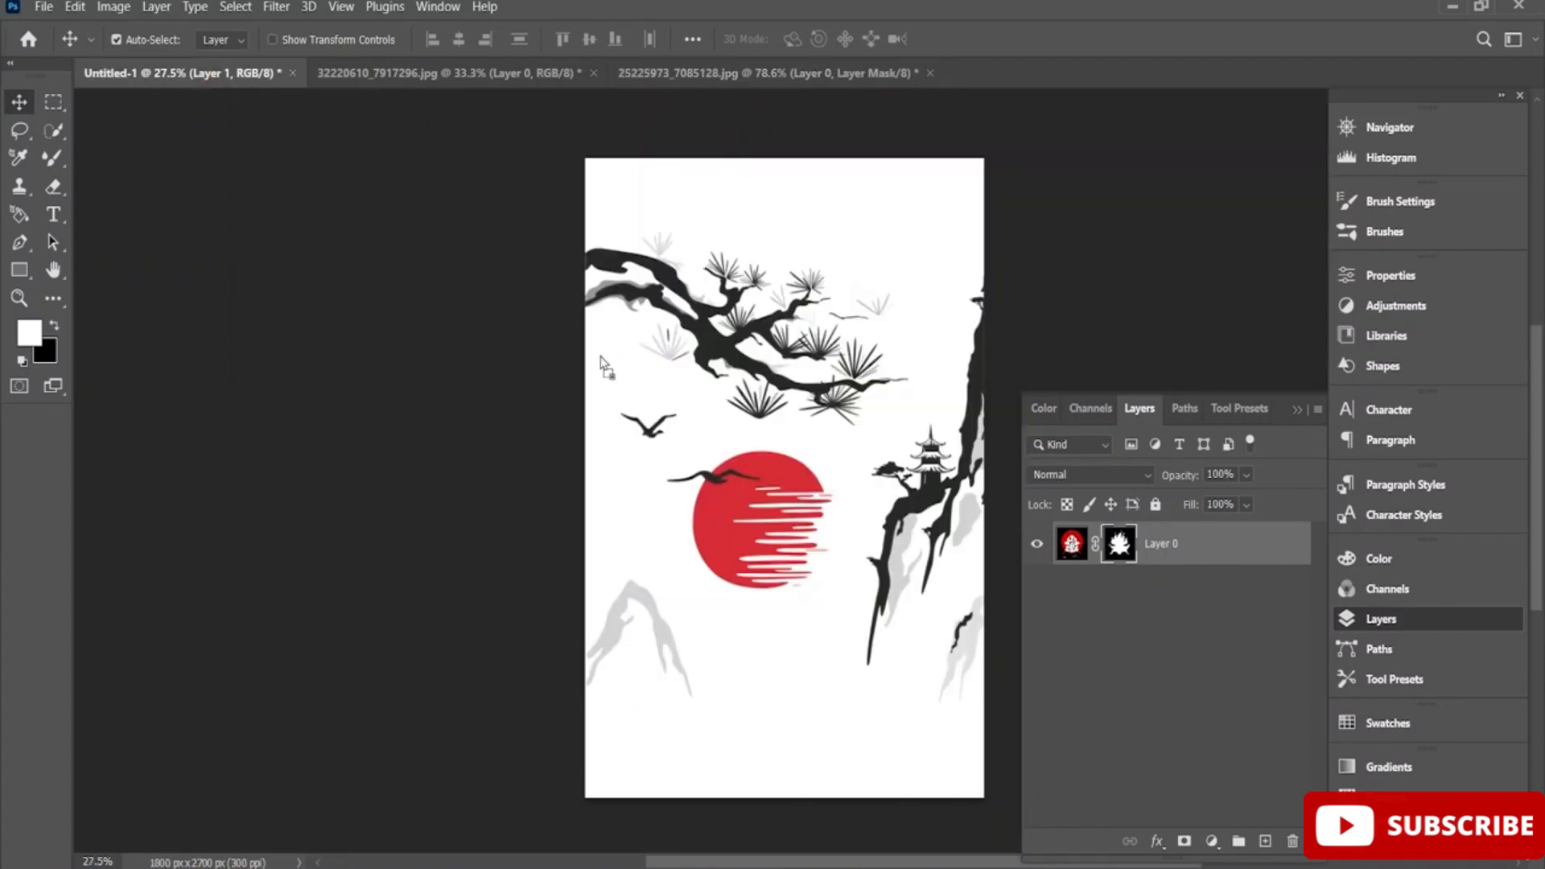
drag(764, 538, 795, 551)
Scale the fox layer to about 50% and position it over the red sun
key(ctrl+t)
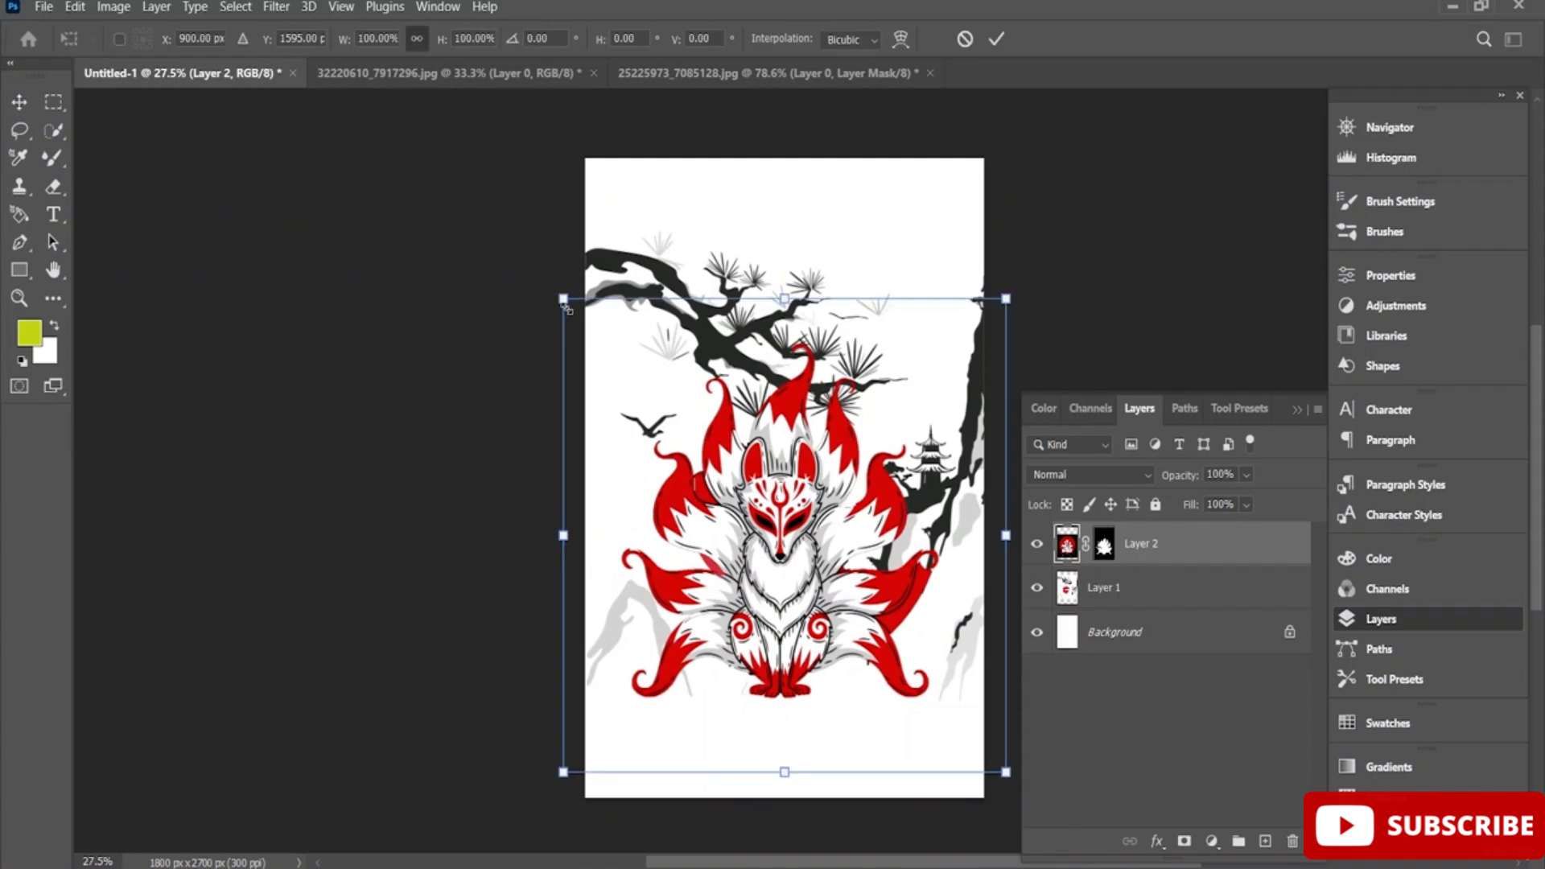
drag(562, 297, 703, 449)
drag(776, 481, 788, 535)
drag(912, 649, 779, 531)
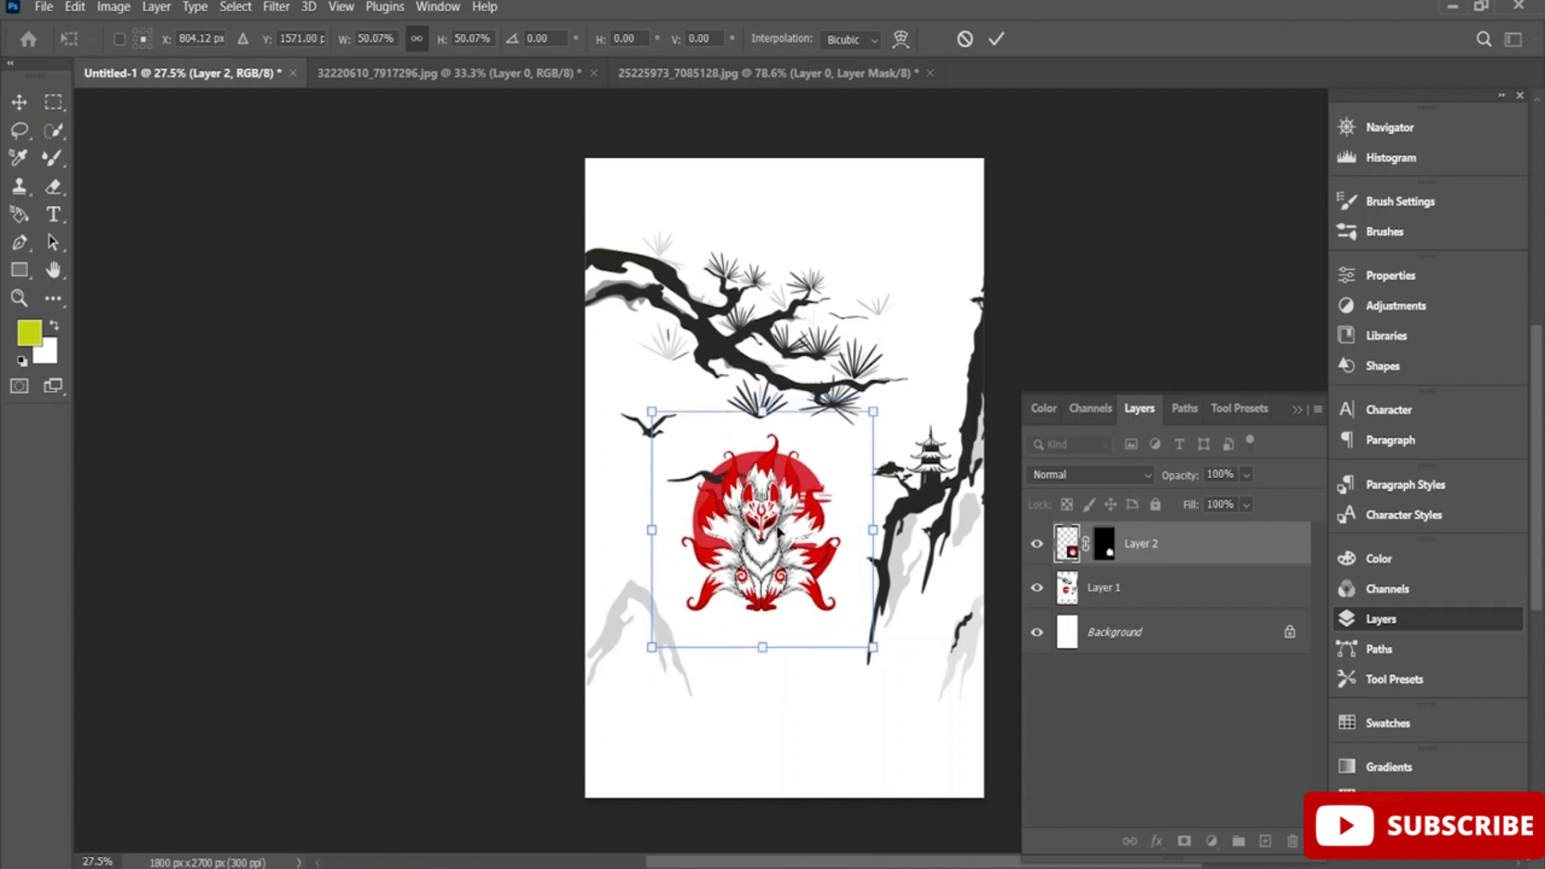
scroll(779, 531, up, 2)
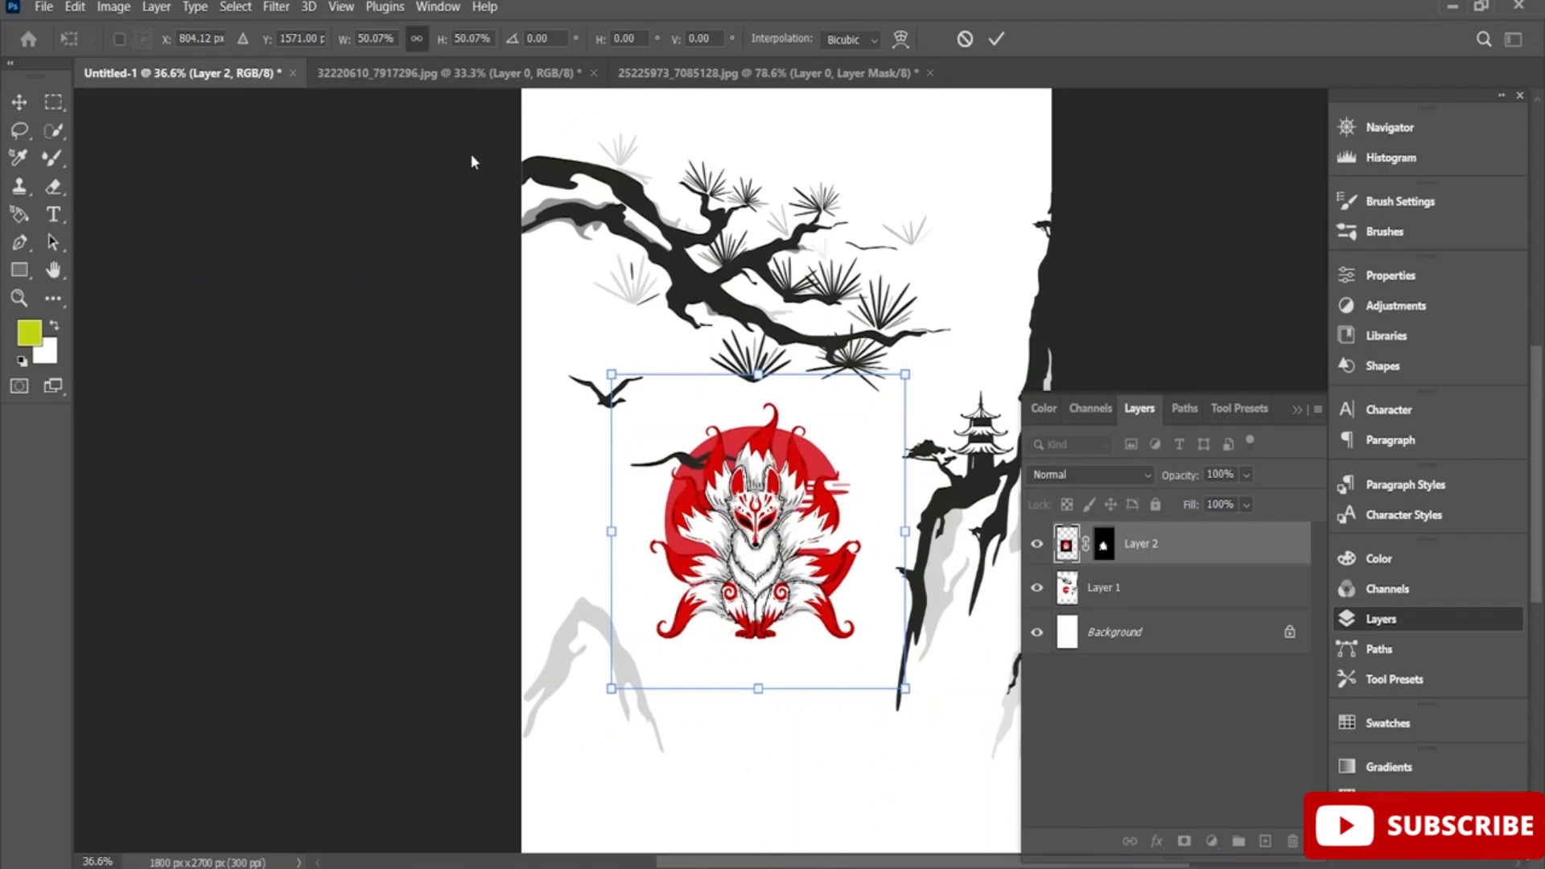
Return to the fox document 25225973_7085128.jpg and undo its layer mask to restore the selection
click(492, 81)
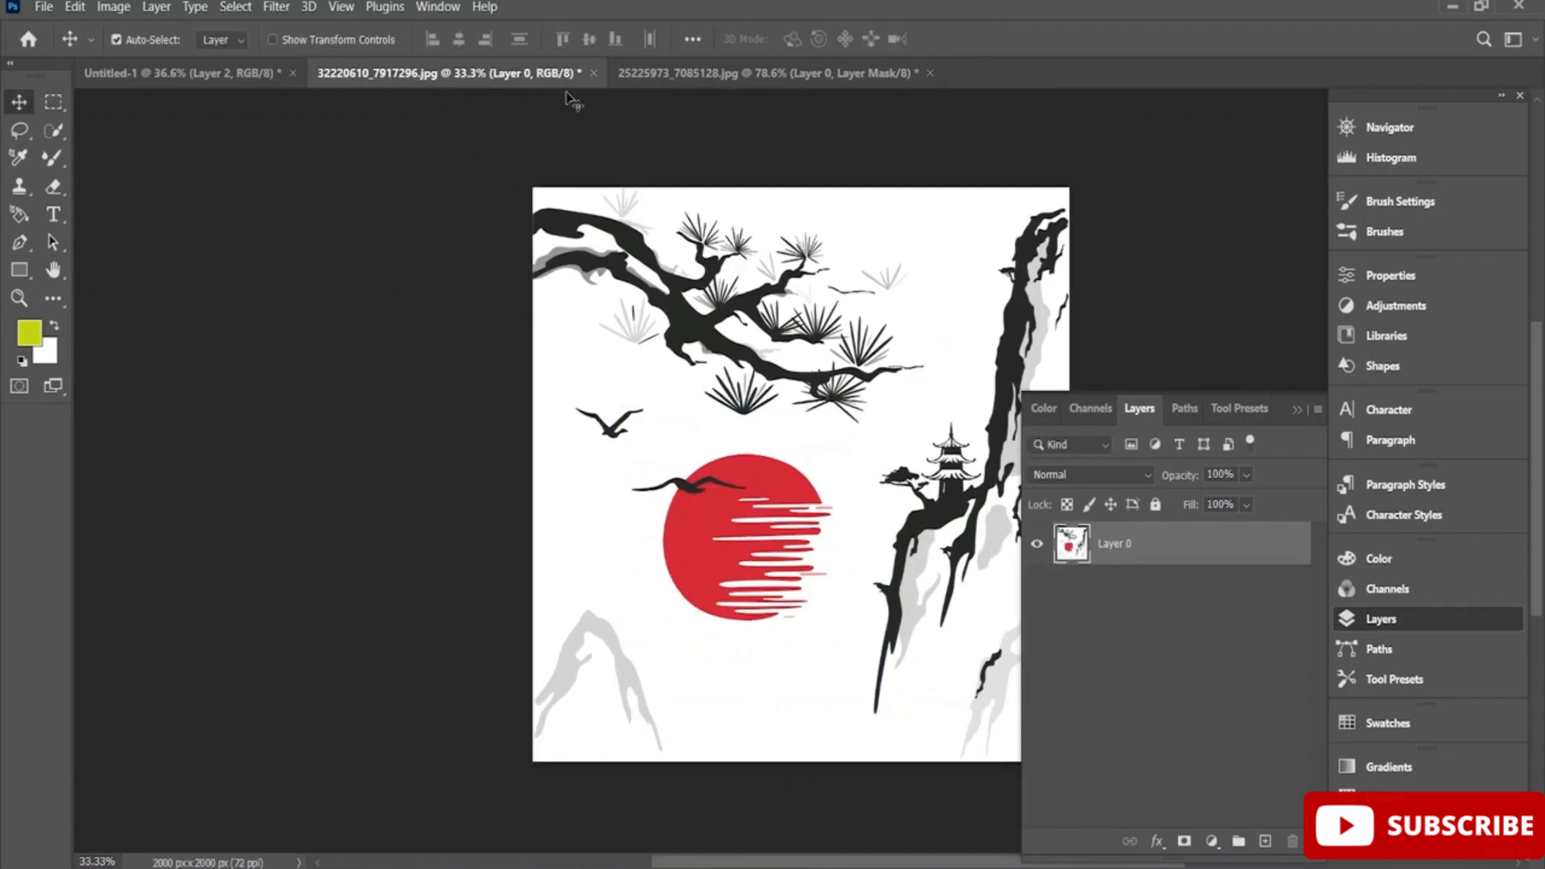
click(733, 78)
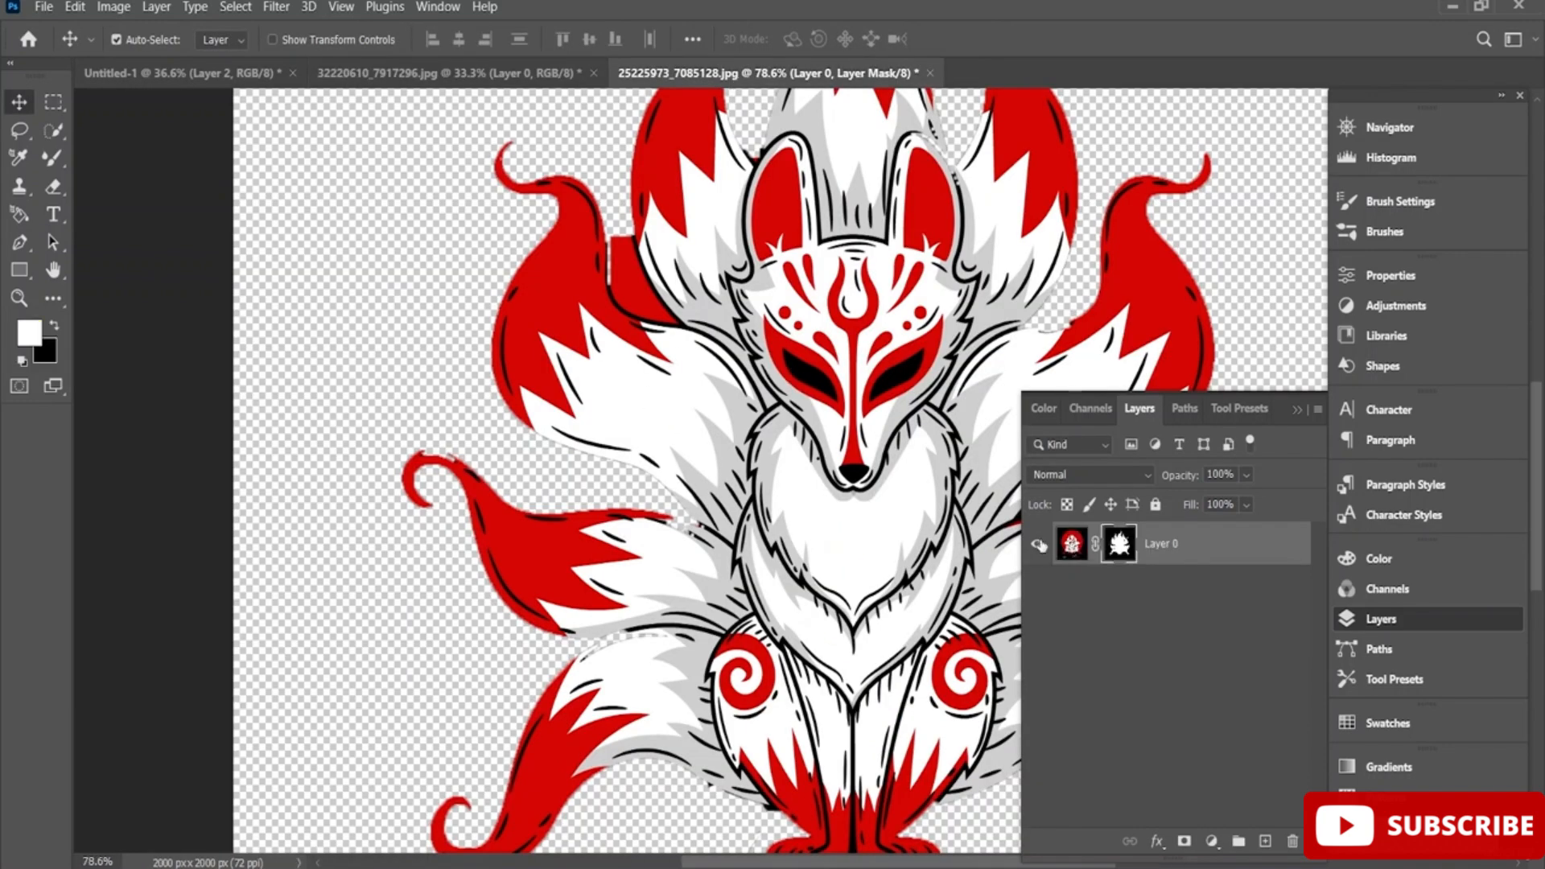
click(1072, 545)
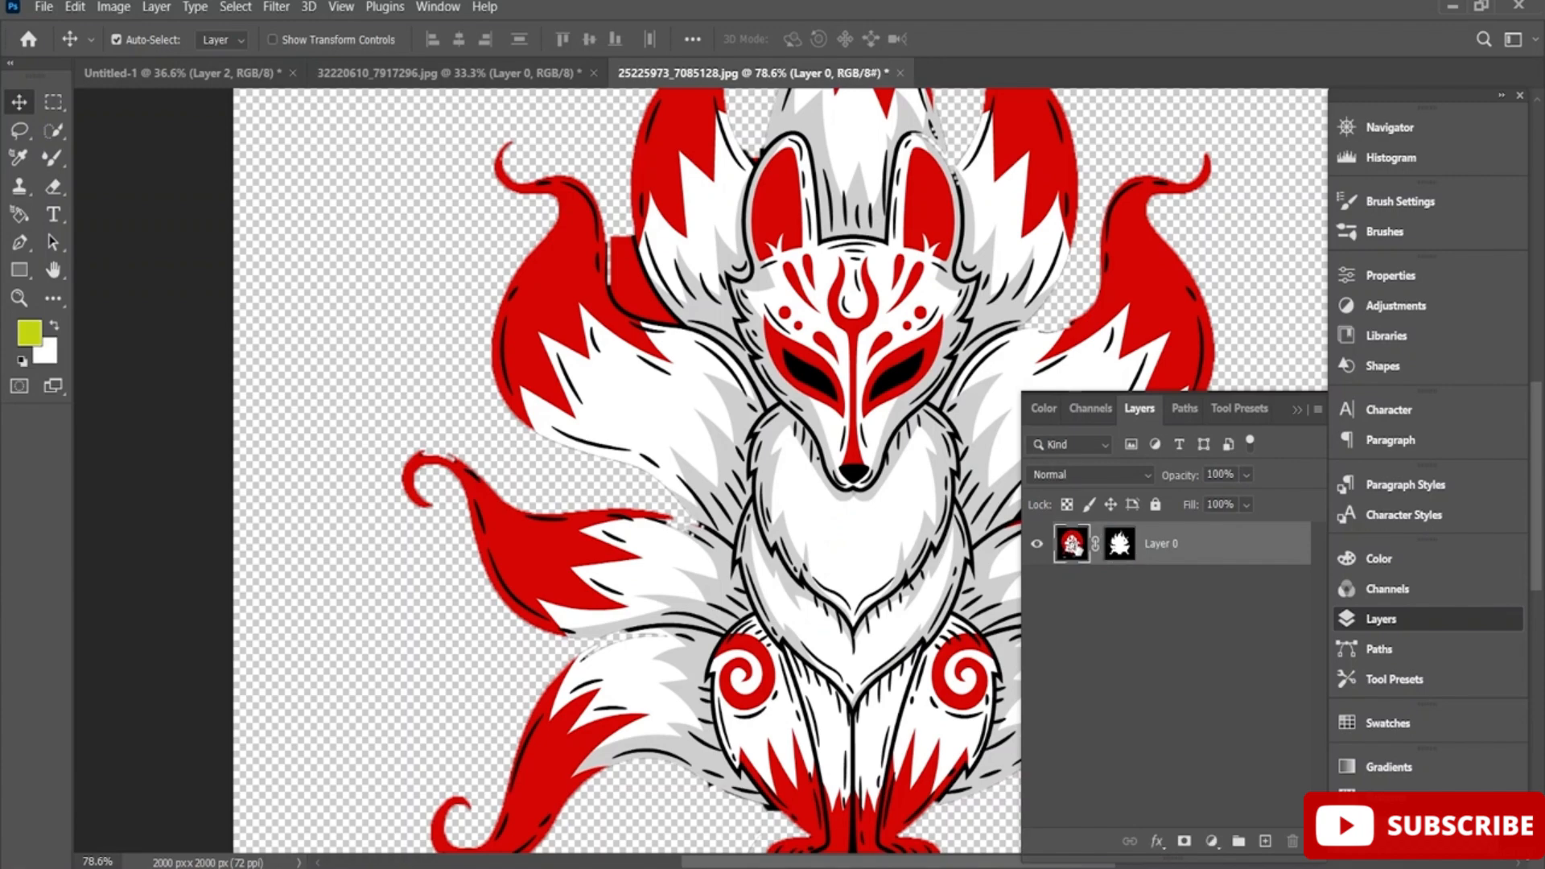
click(1120, 557)
key(ctrl+z)
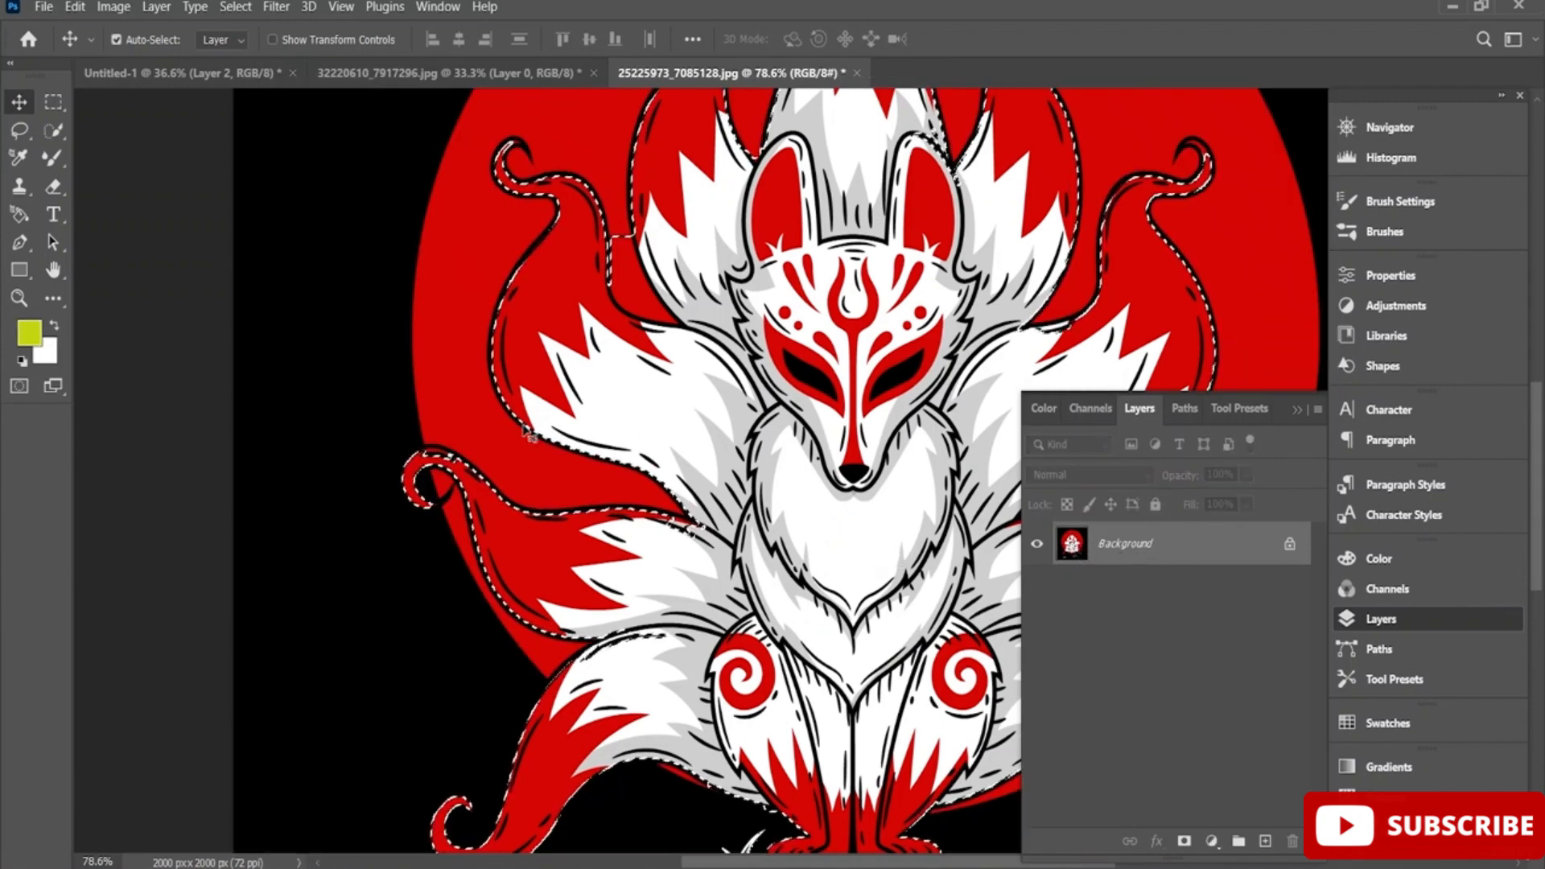
Add the red disc behind the fox's head and upper tails to the selection with Quick Selection
click(55, 130)
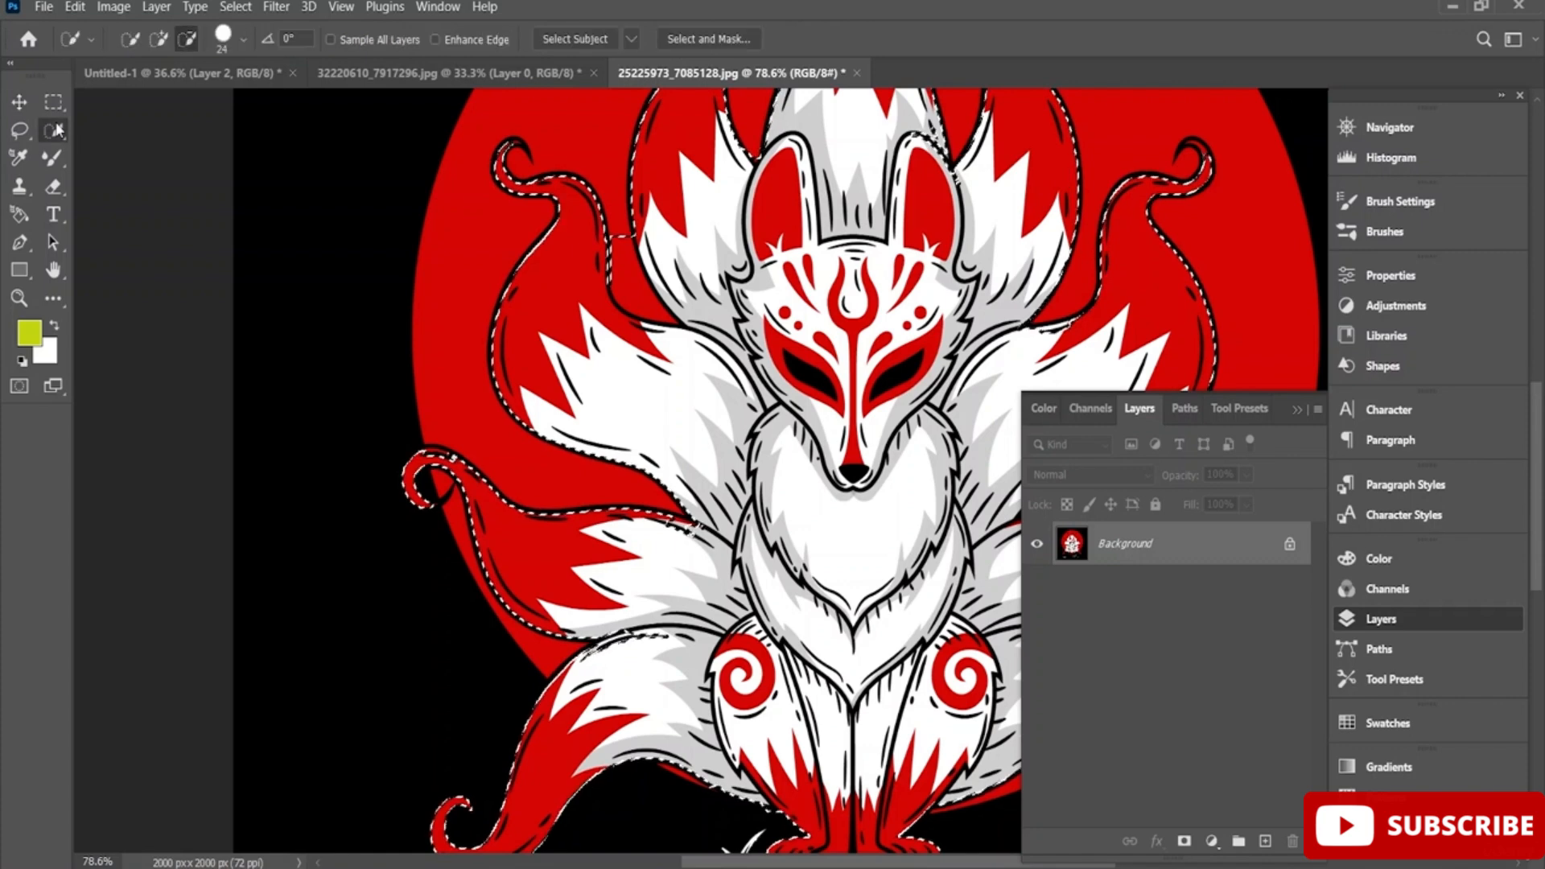
click(159, 39)
drag(459, 220, 509, 250)
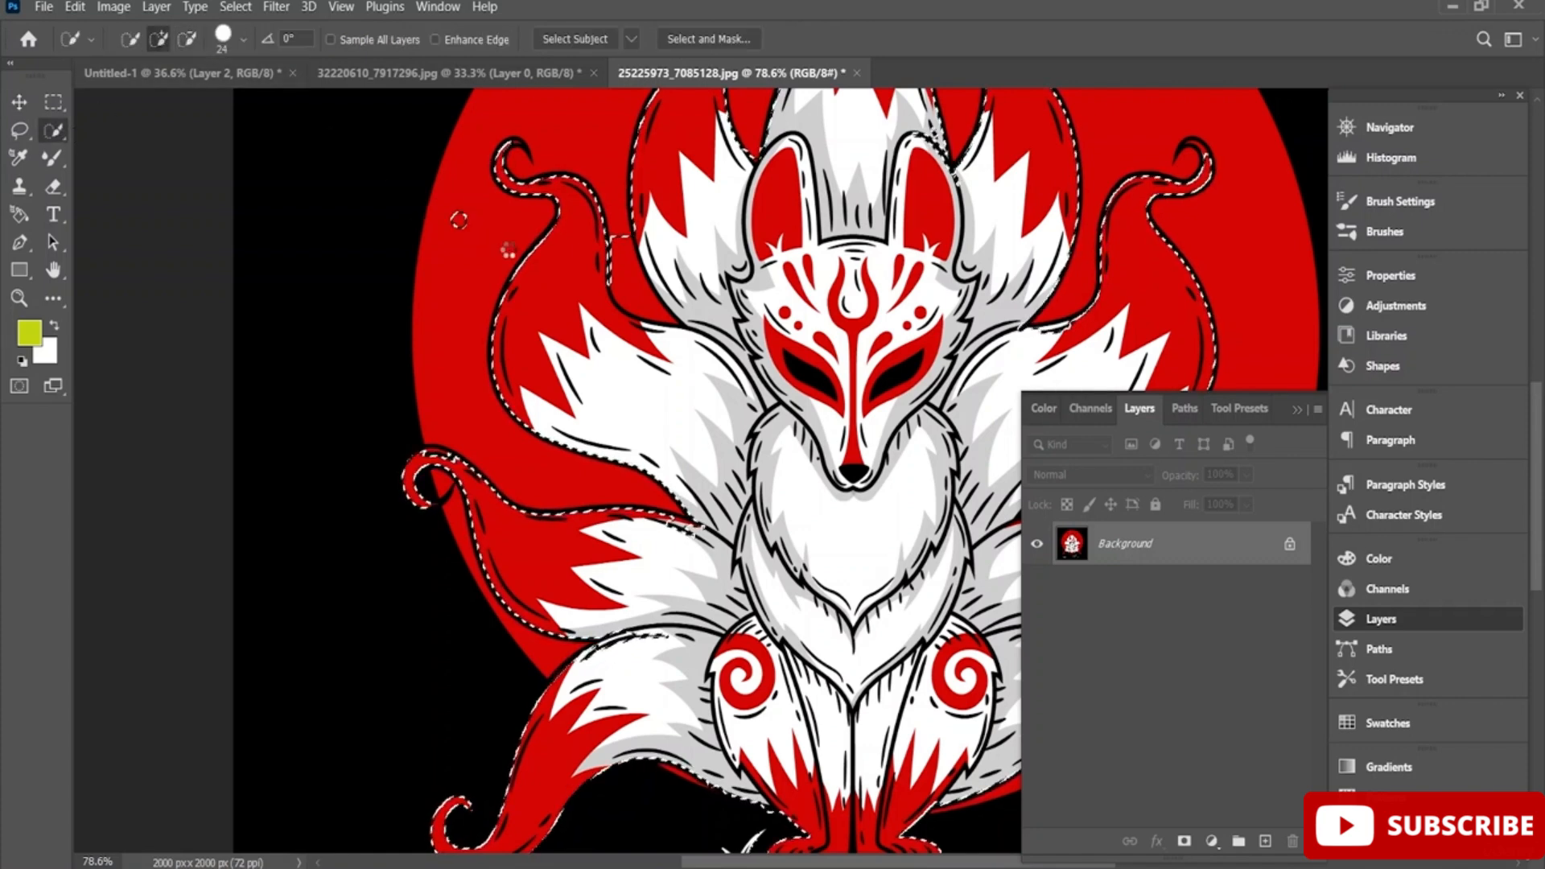
scroll(489, 243, up, 3)
drag(559, 179, 680, 173)
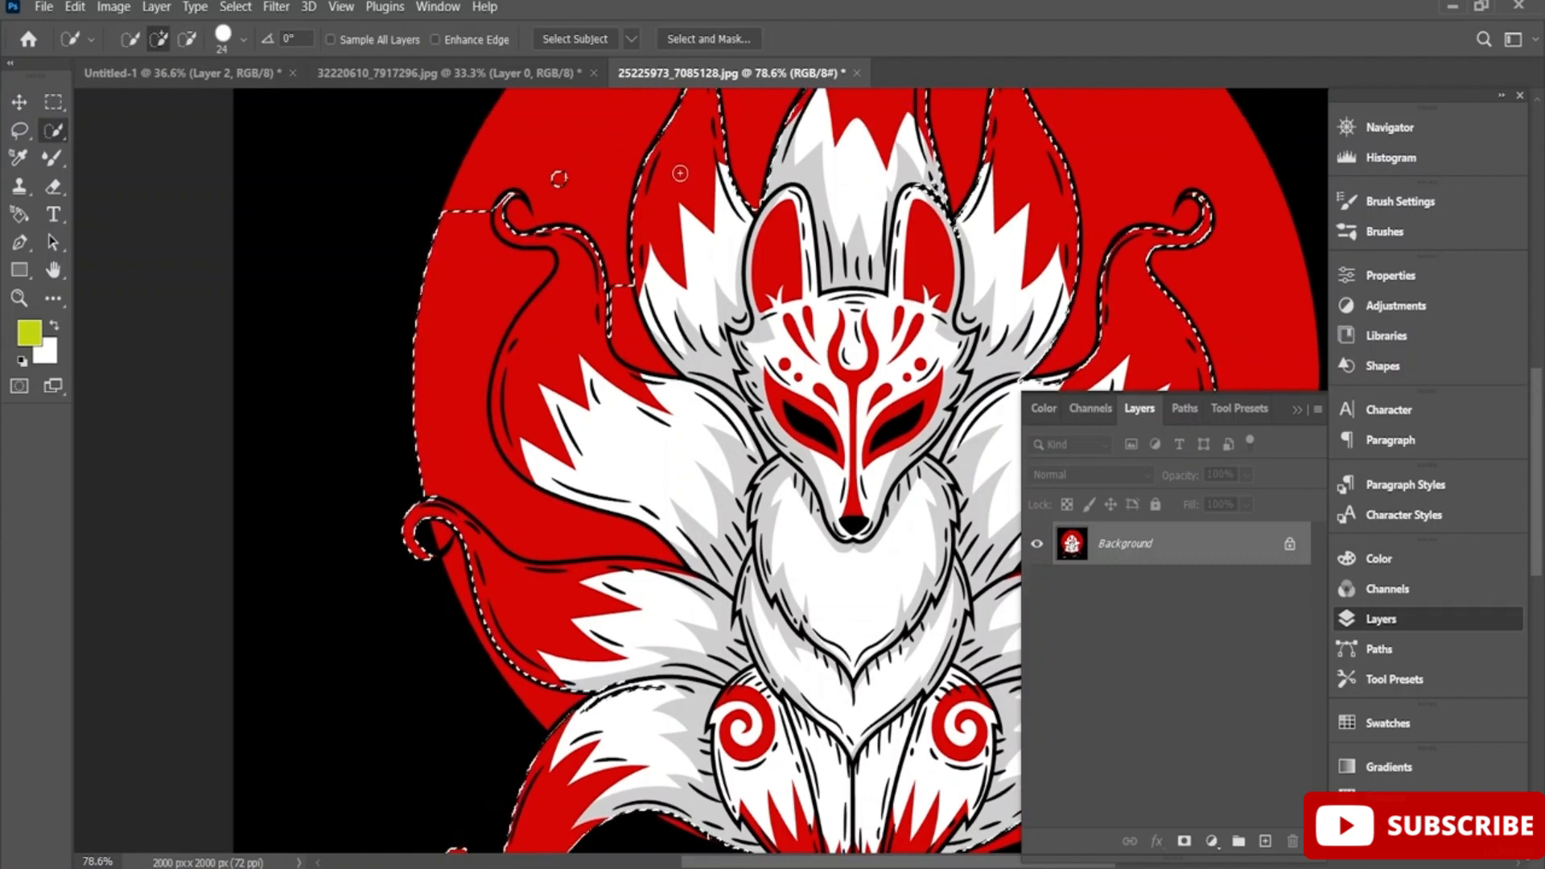
scroll(763, 244, up, 3)
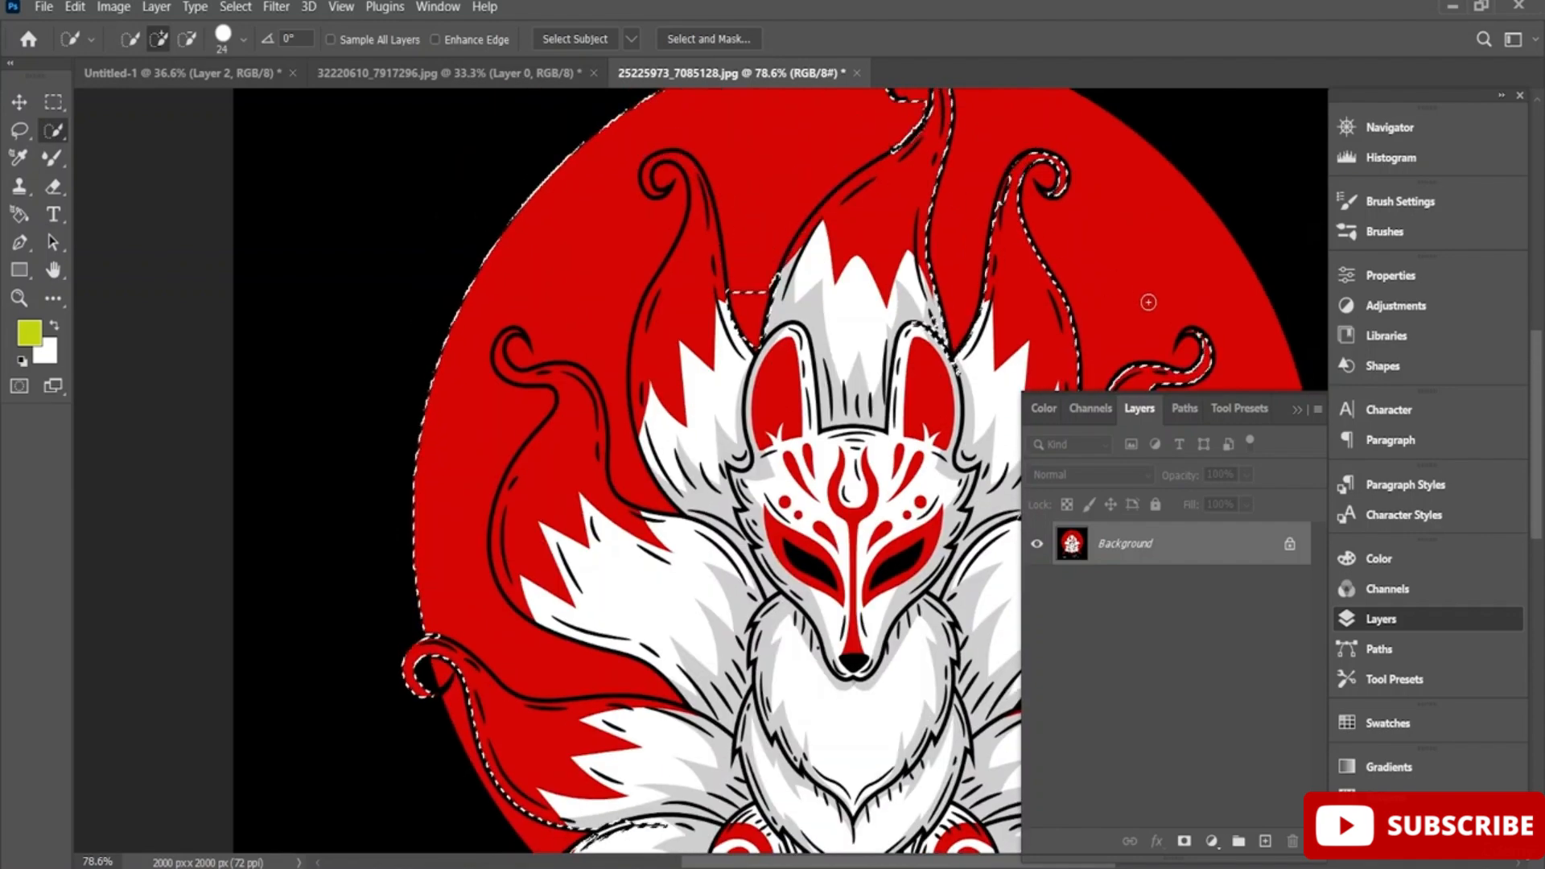
drag(1148, 302, 1174, 299)
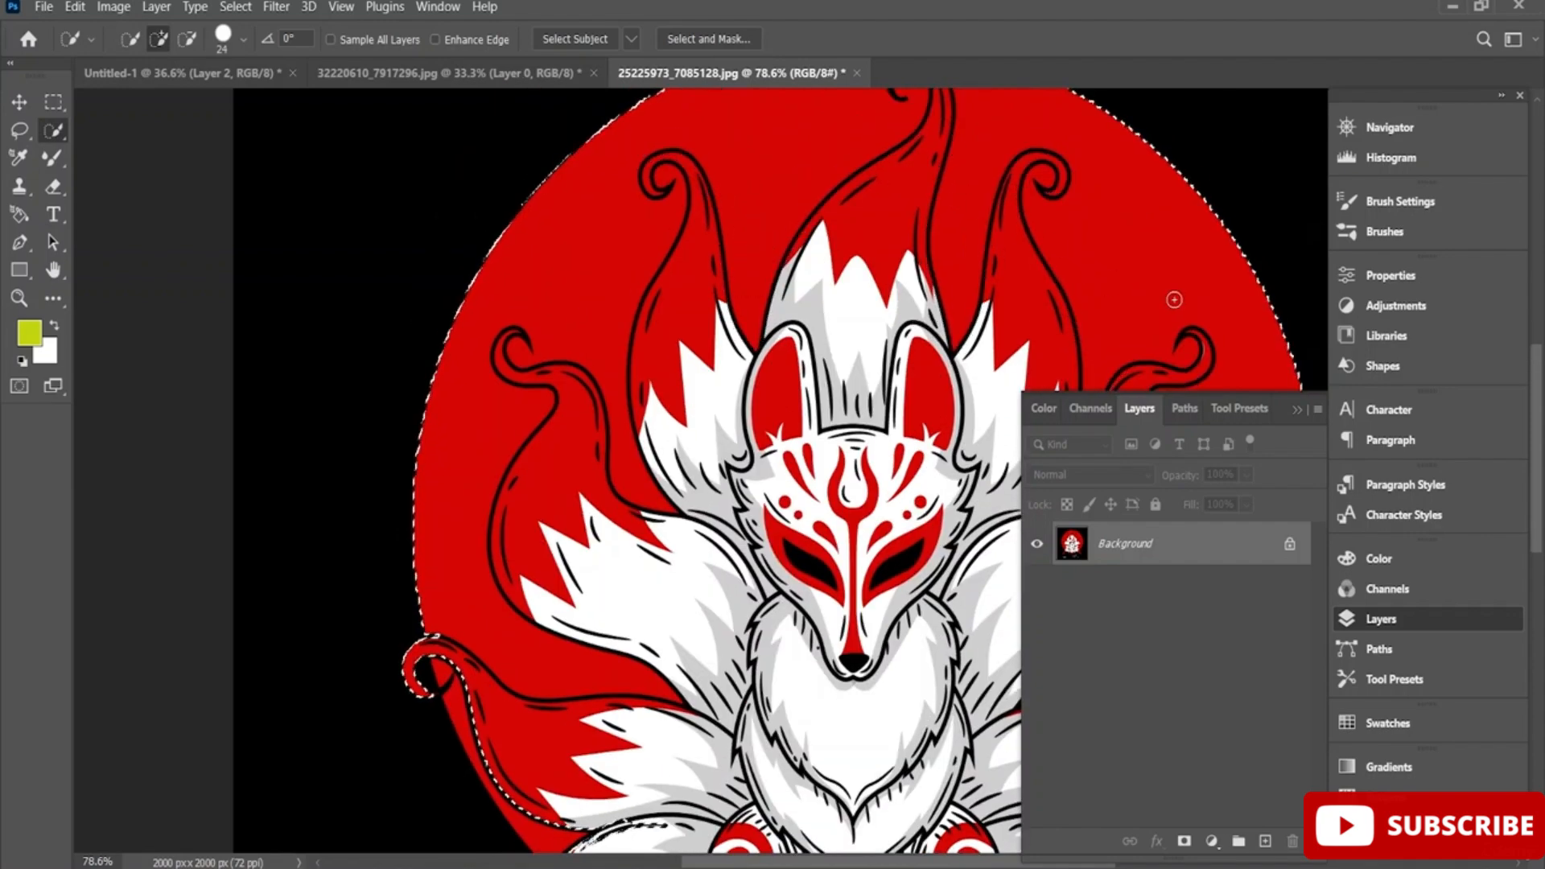
Extend the selection over the right-hand tail curl and the red disc's lower right edge
scroll(1174, 299, down, 8)
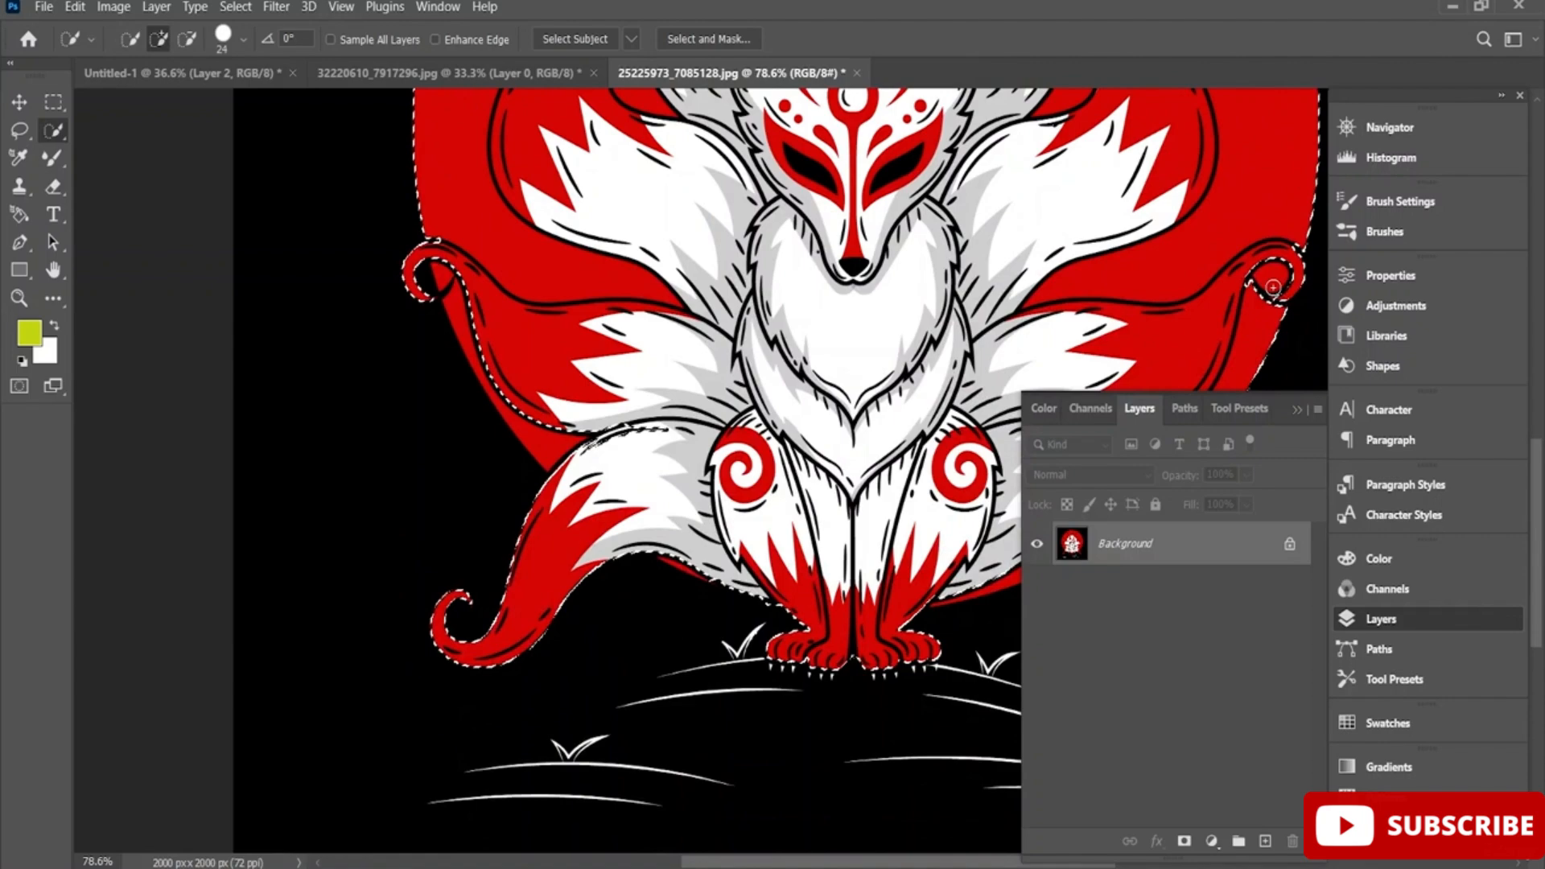
scroll(1255, 306, down, 3)
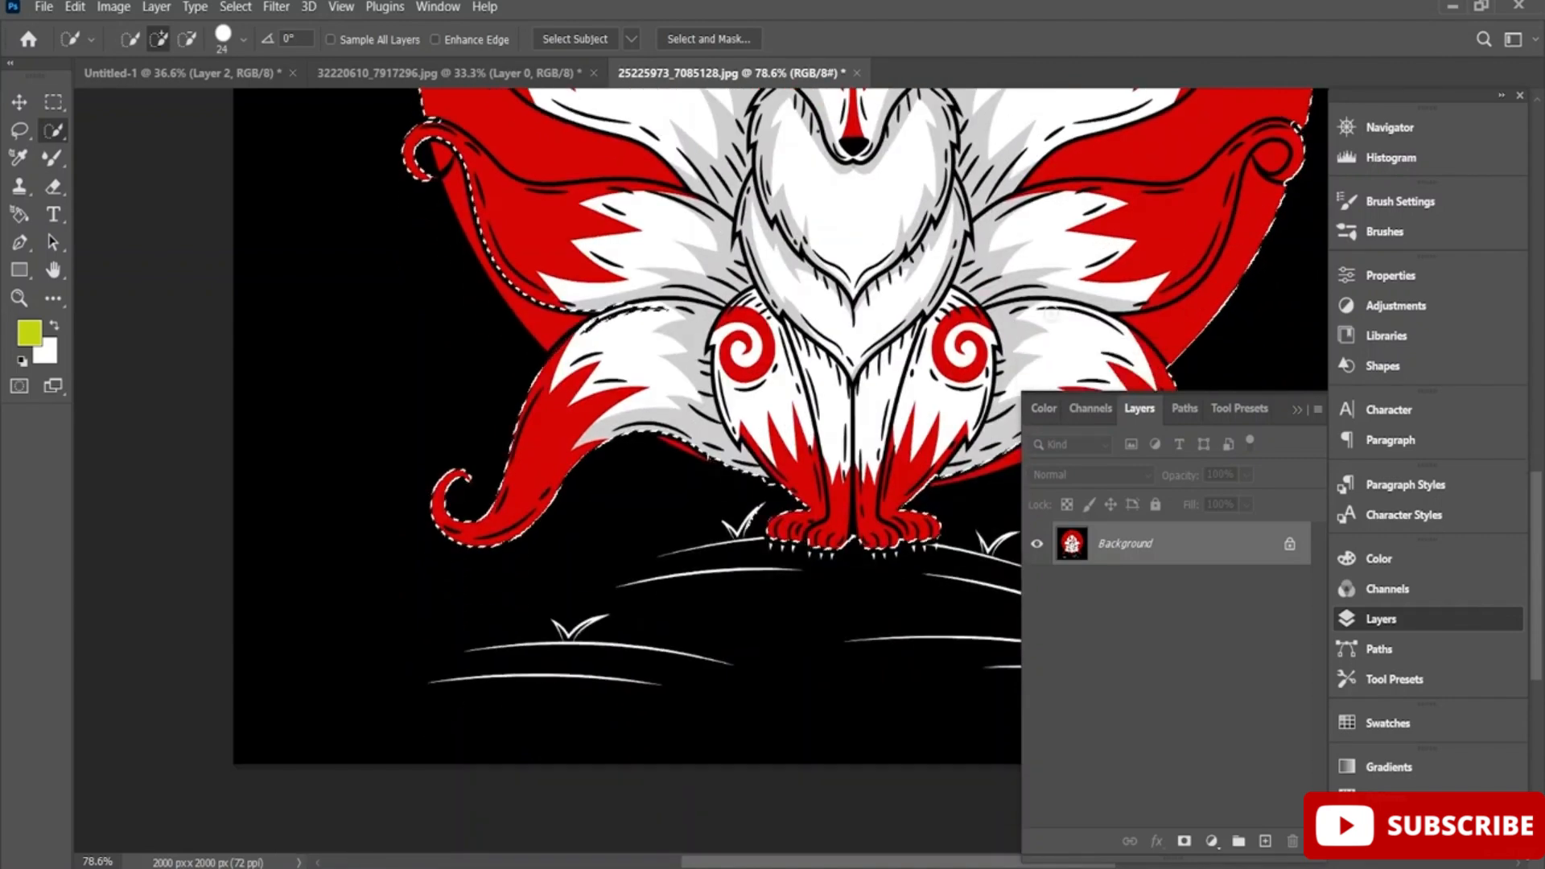
scroll(1051, 313, down, 1)
scroll(1051, 312, up, 4)
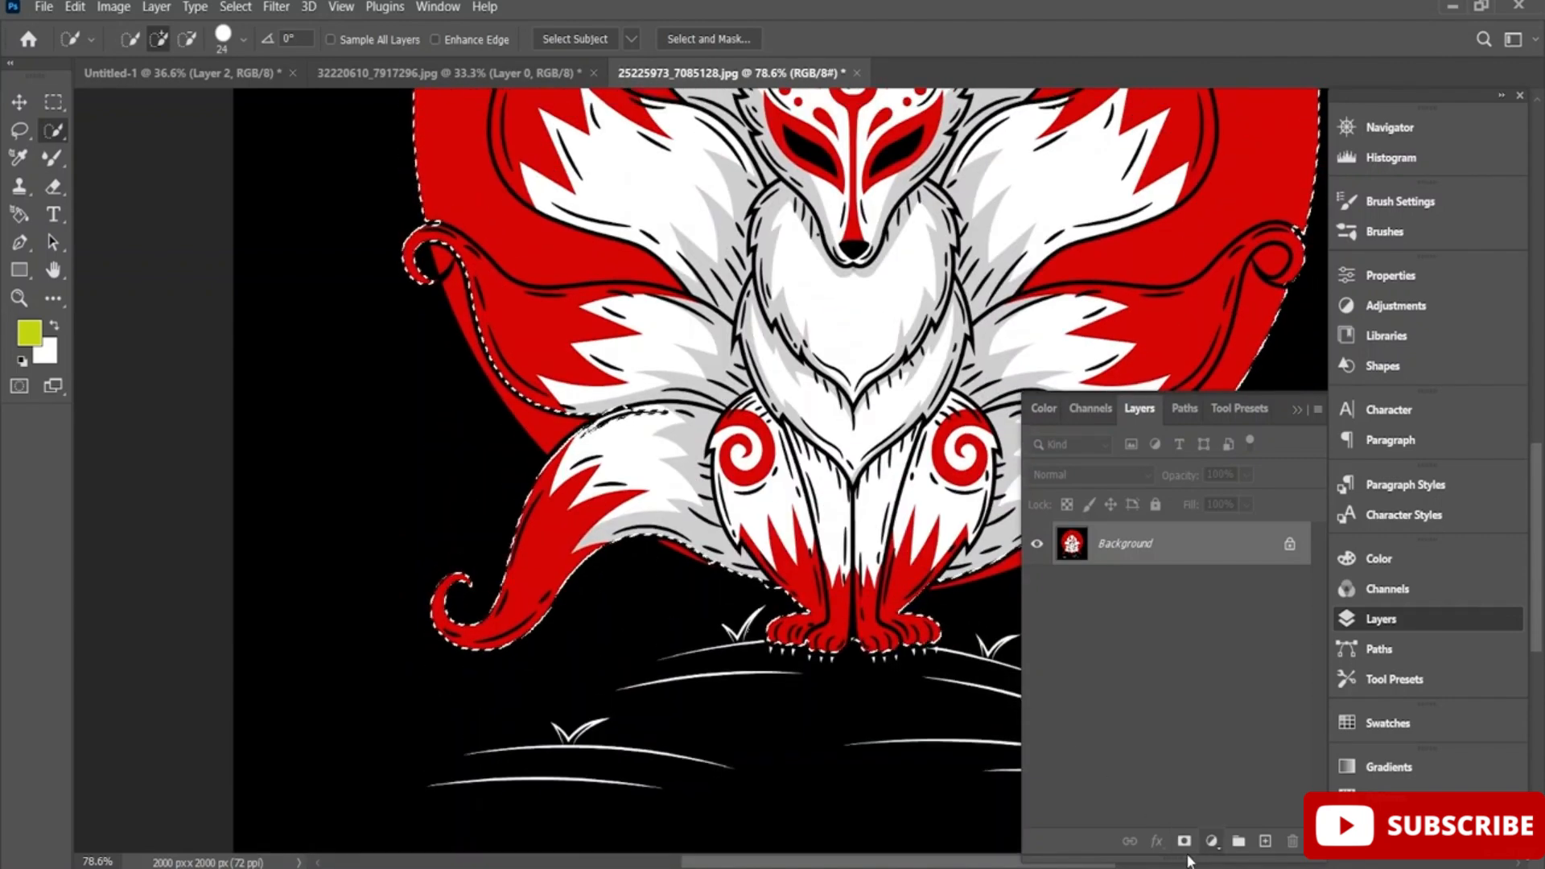
Test the cut-out with a layer mask, undo it, and add the red disc's lower-left edge to the selection
click(1184, 842)
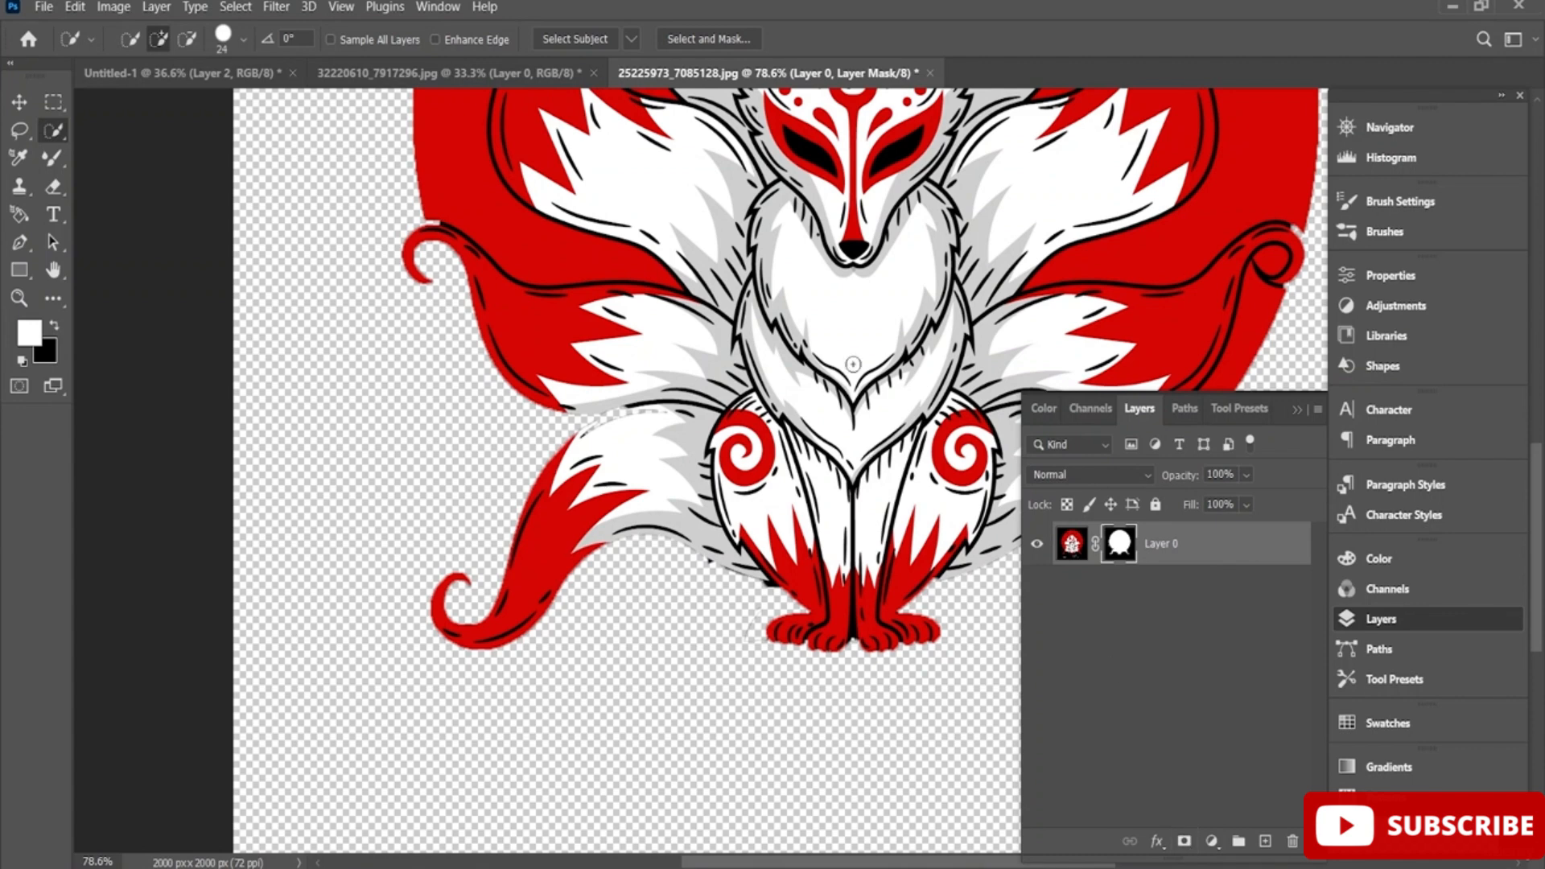
scroll(853, 363, up, 1)
scroll(822, 358, up, 1)
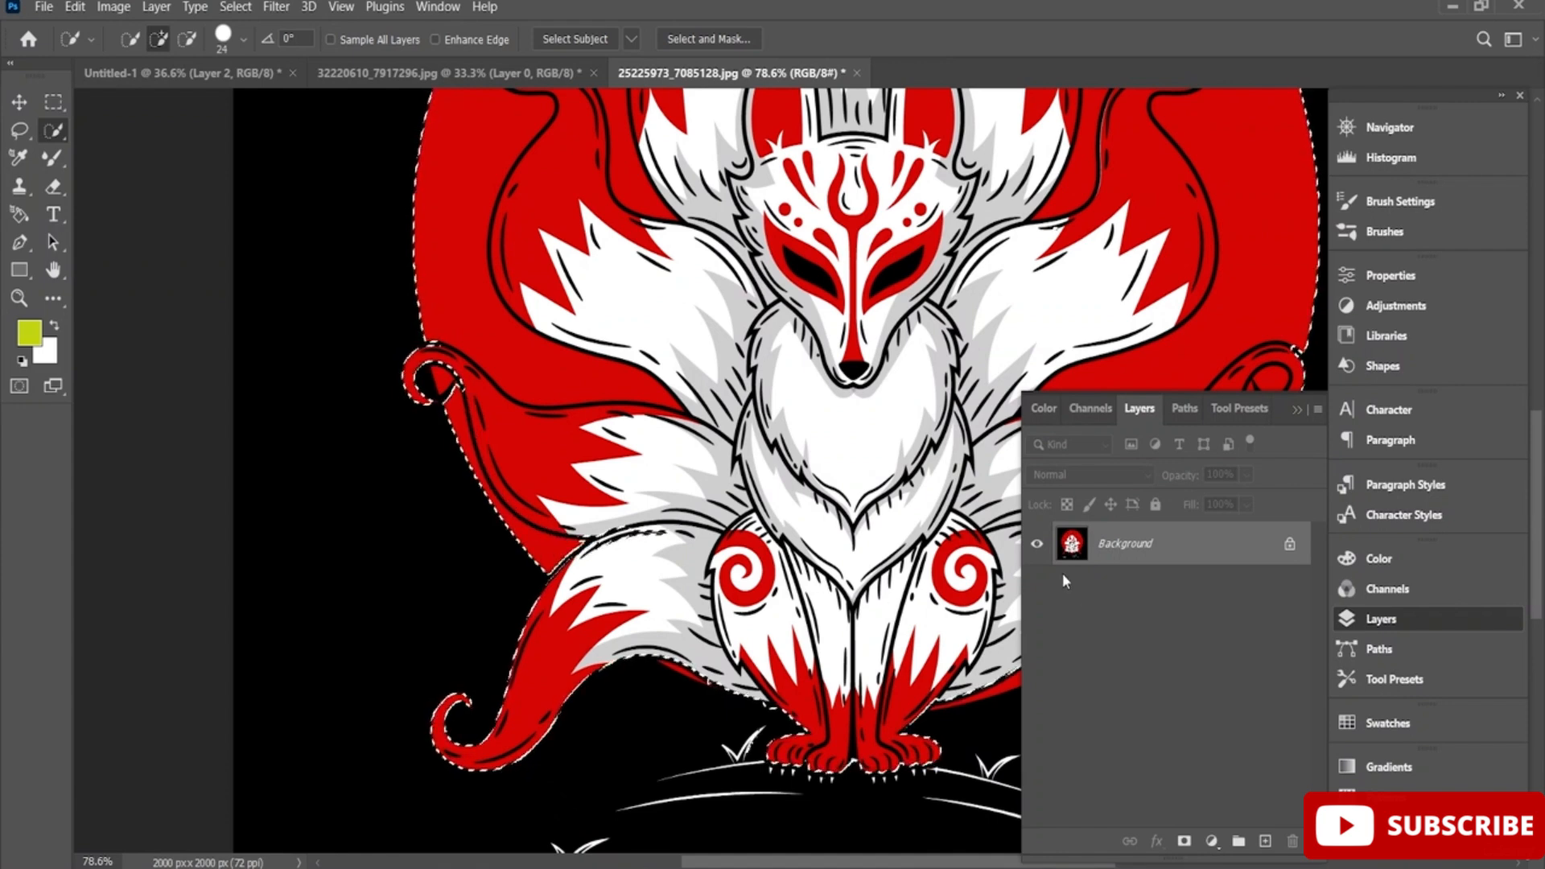
click(1183, 842)
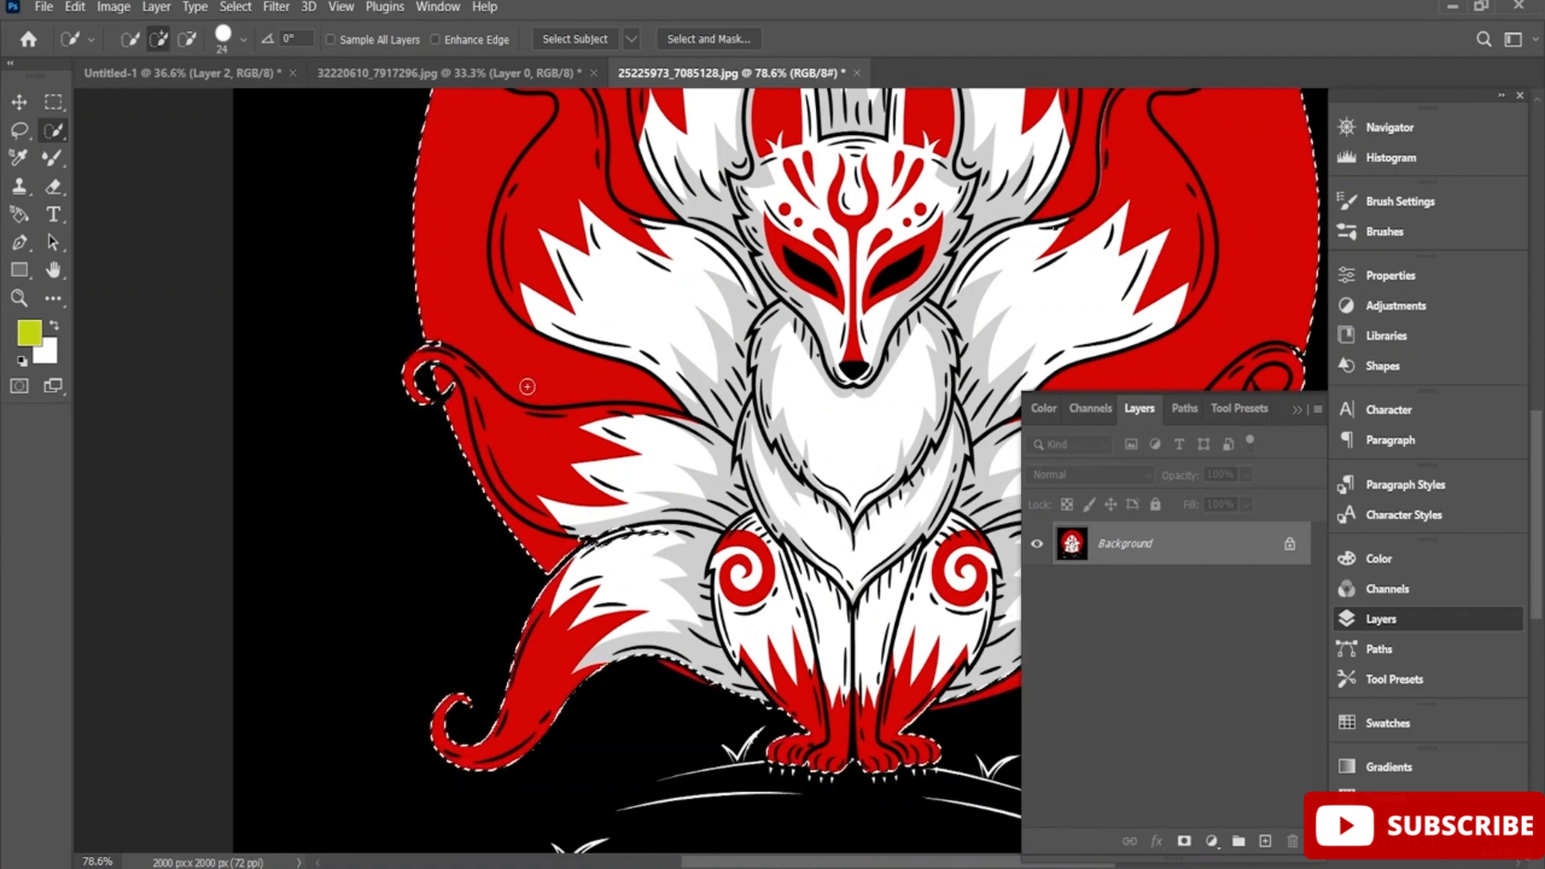
Try to add the thin red sliver beneath the lower-left tail to the selection with the 24 px brush
scroll(587, 421, up, 14)
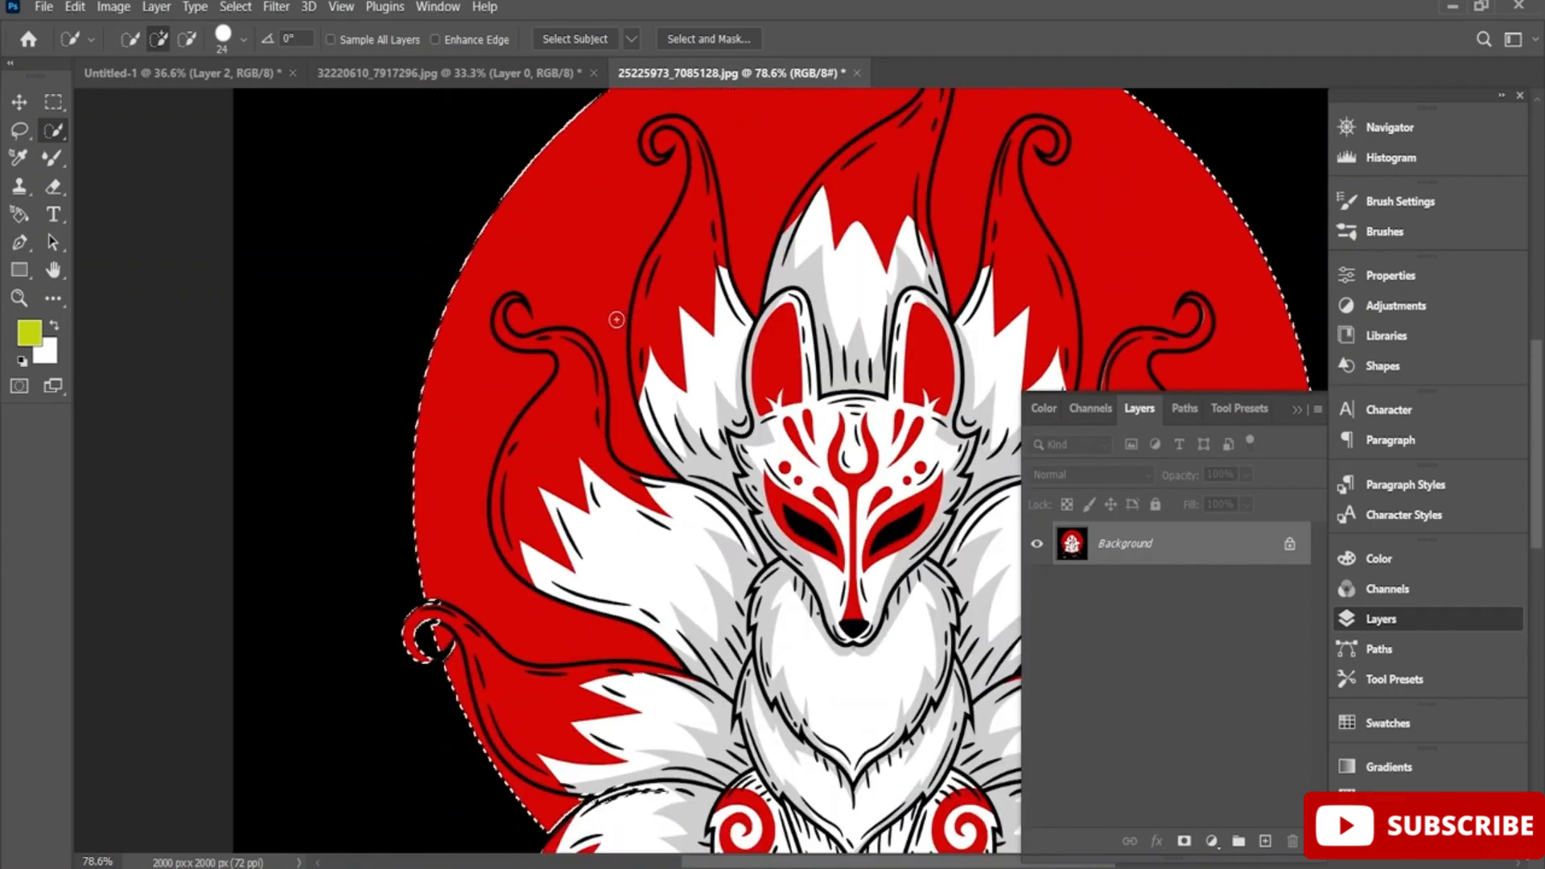
scroll(628, 328, down, 13)
scroll(640, 341, down, 2)
scroll(774, 508, down, 3)
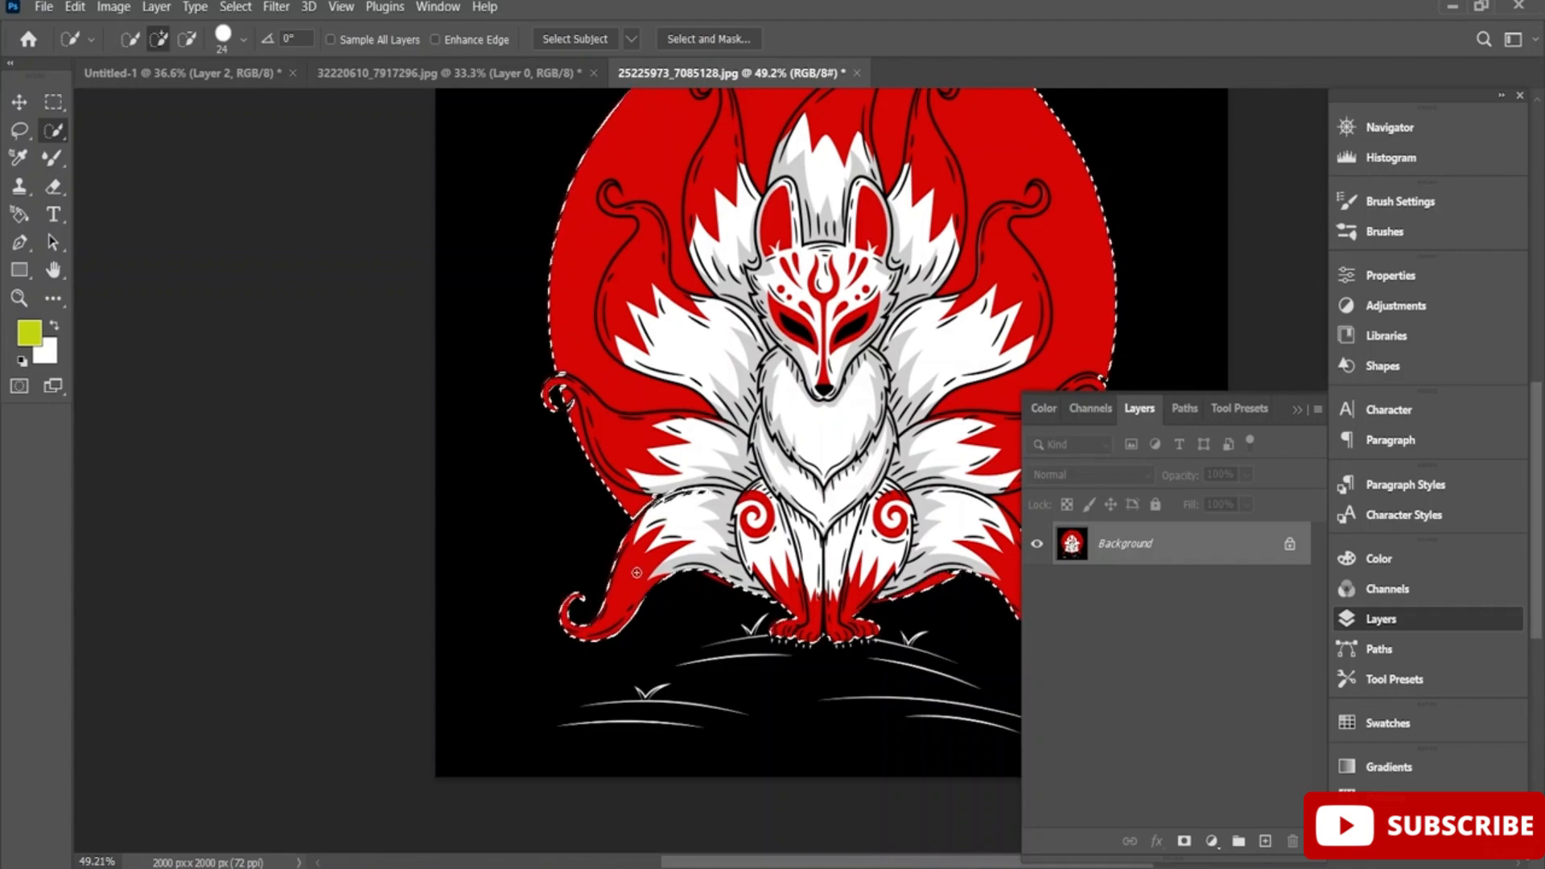
key(alt)
scroll(662, 565, up, 5)
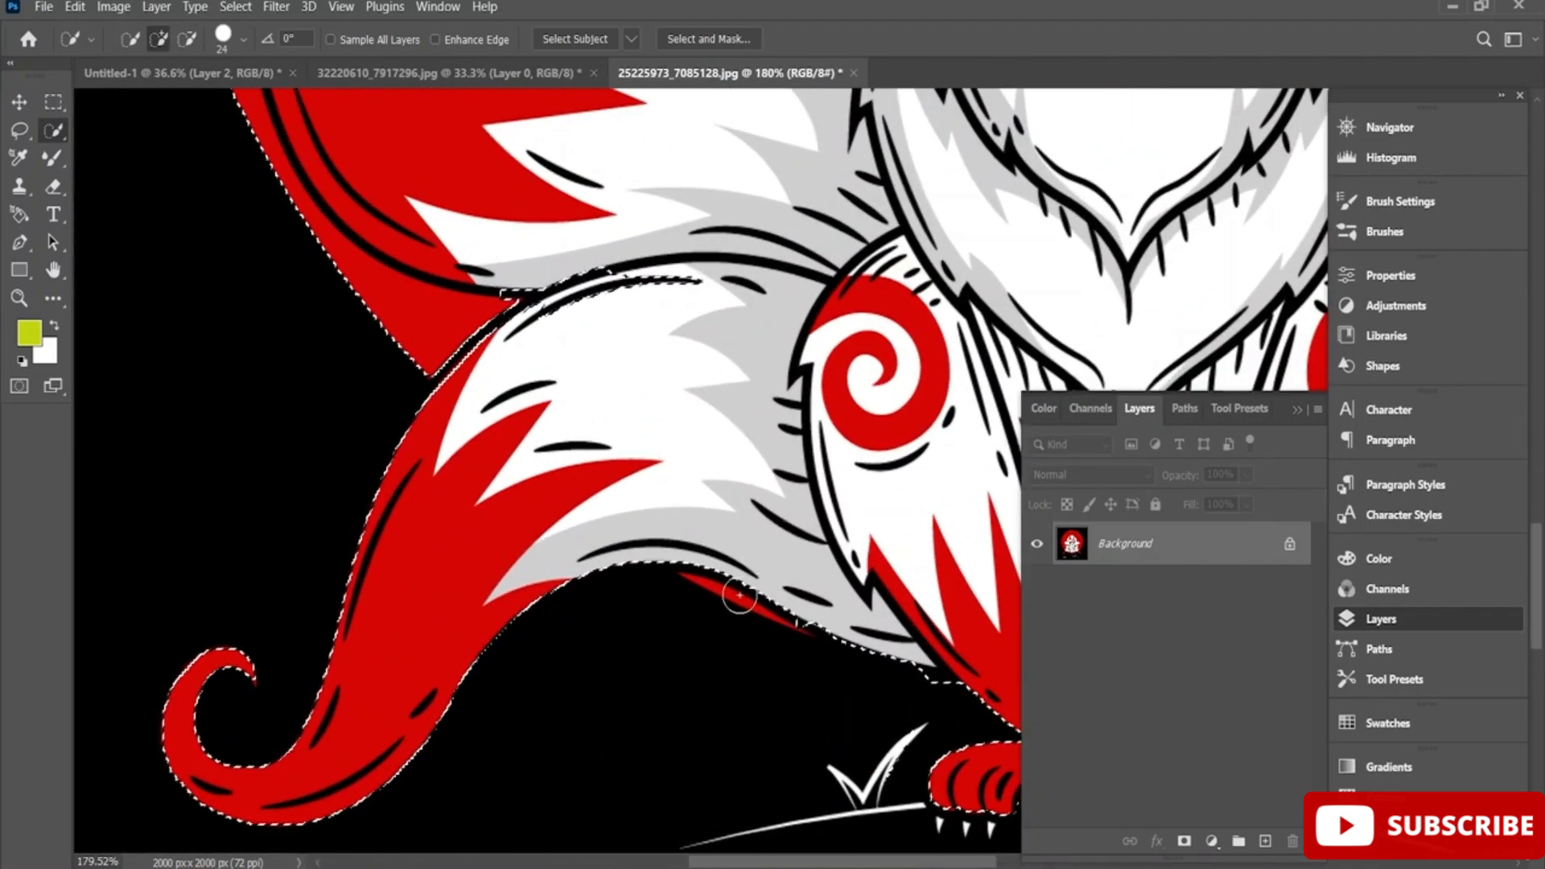
drag(736, 596, 766, 600)
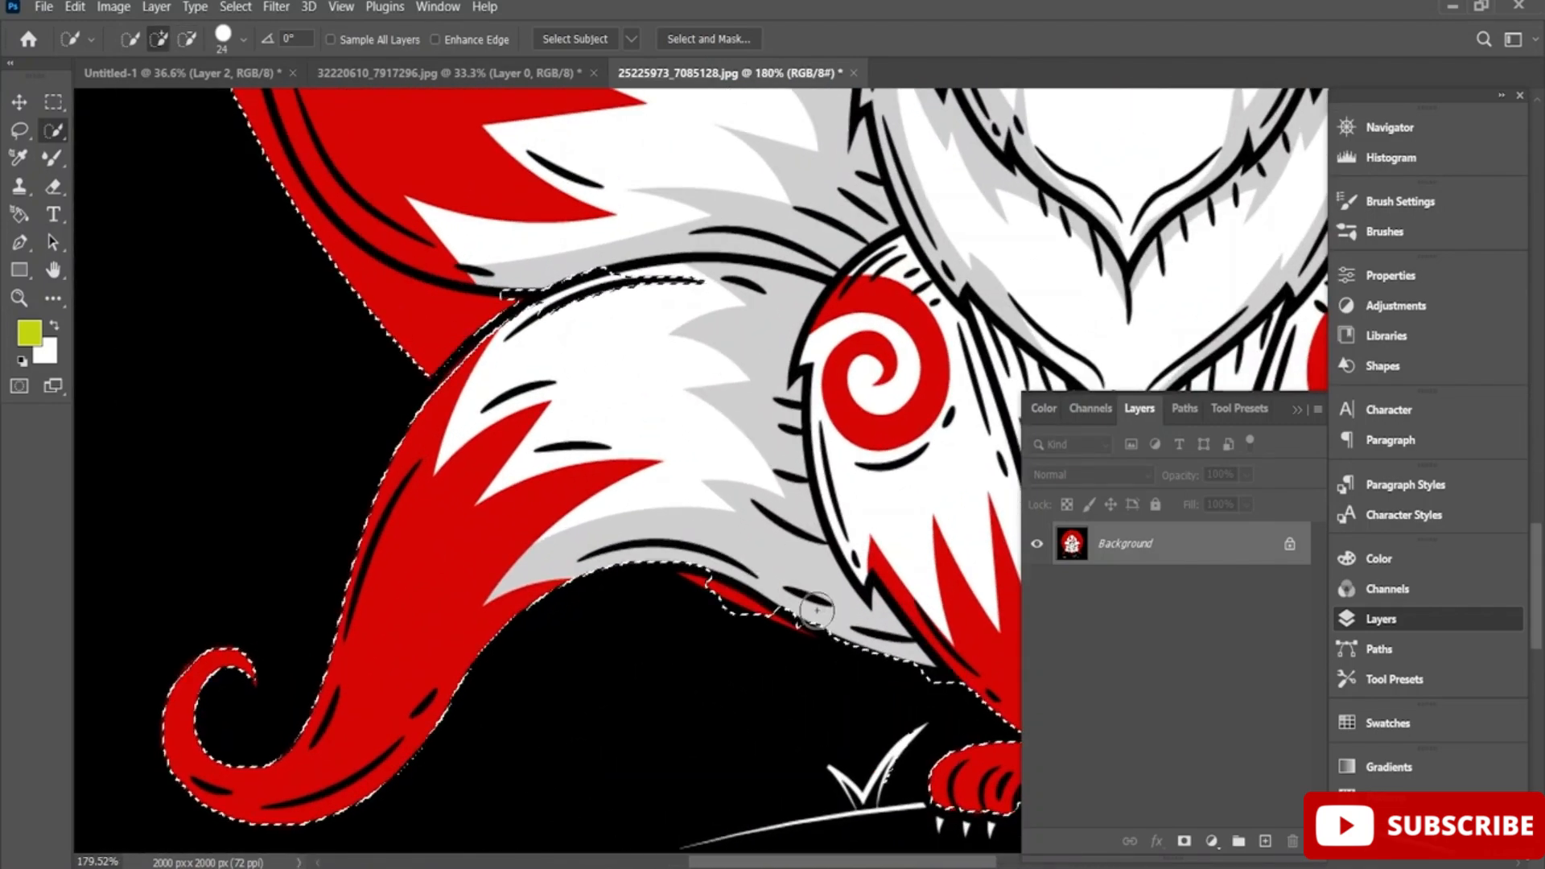
Reduce the Quick Selection brush to 8 px and add the middle of the red sliver beneath the lower-left tail
click(244, 39)
drag(152, 101, 139, 101)
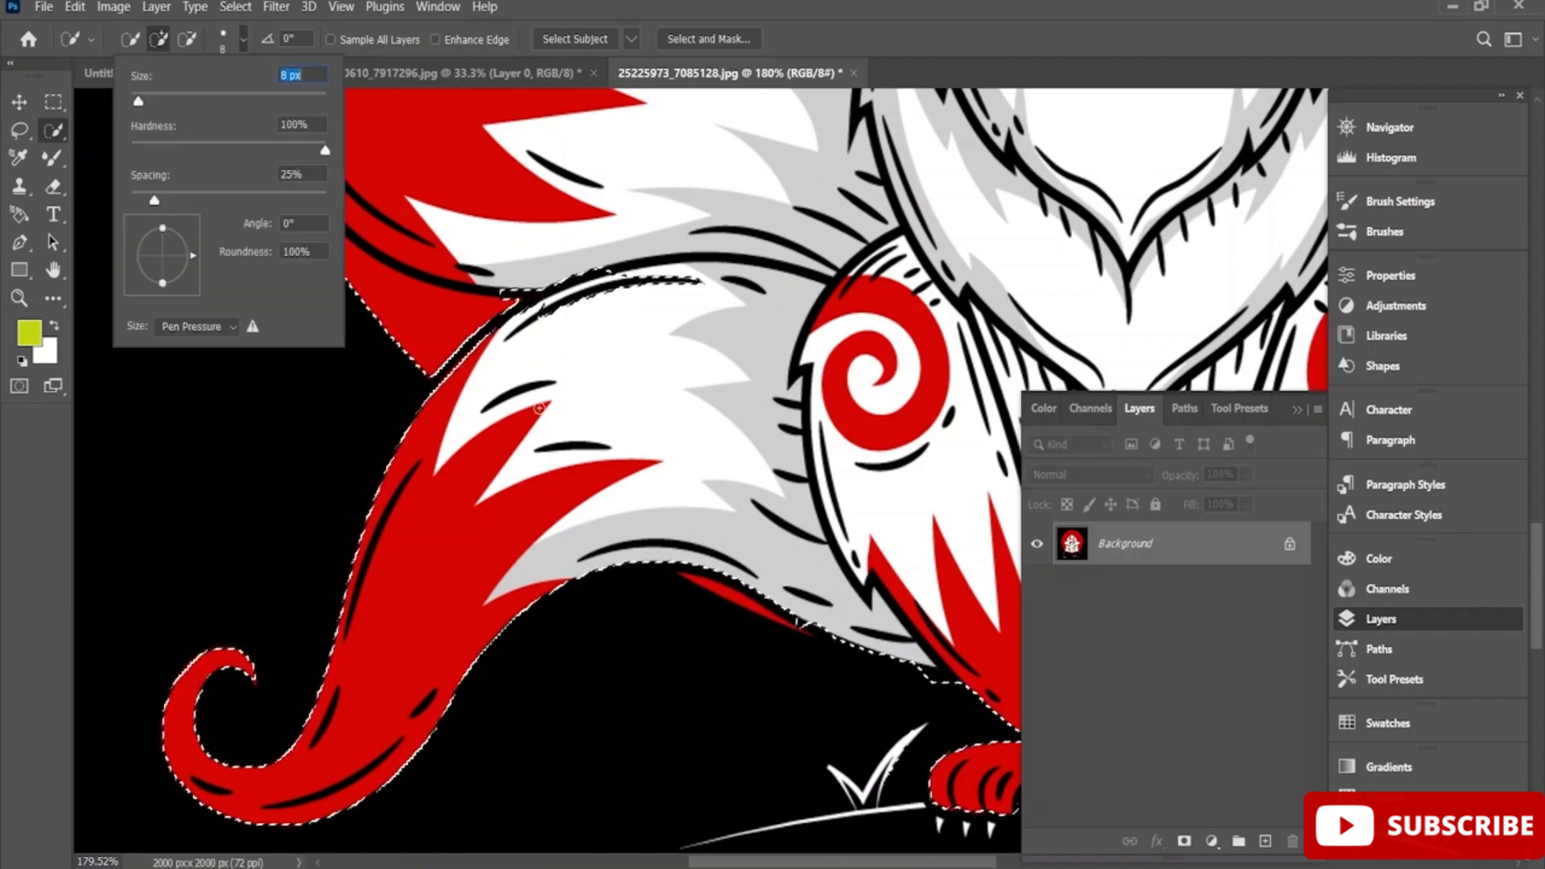
mouse_move(724, 593)
mouse_down()
mouse_move(776, 614)
mouse_move(757, 614)
mouse_up()
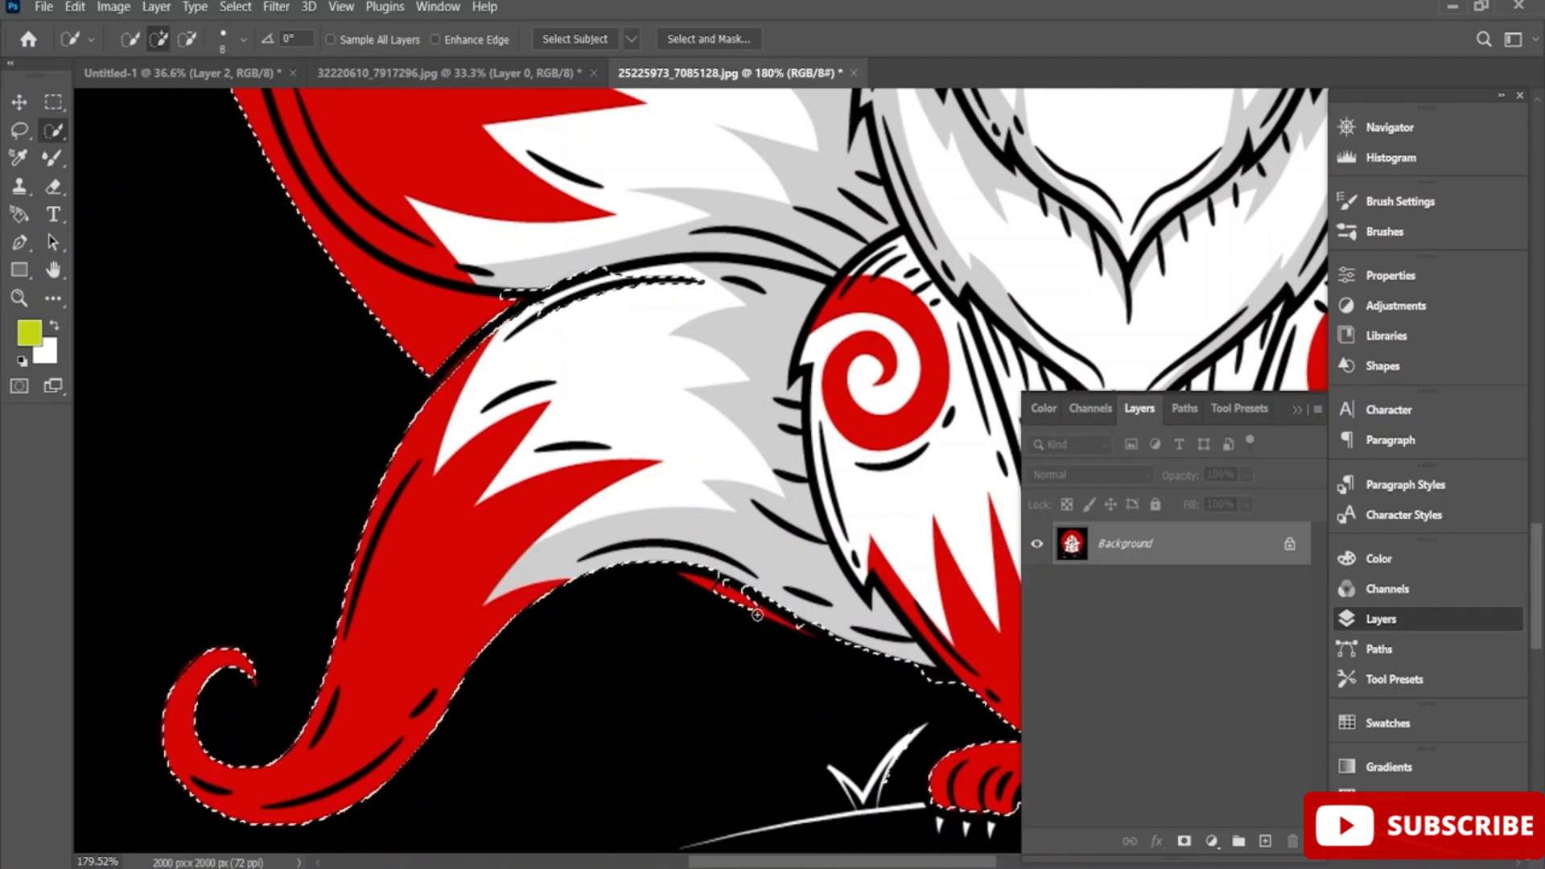
Reduce the Quick Selection brush to 1 px, extend the selection along the red sliver beneath the lower-left tail, and switch to subtract mode
scroll(757, 614, up, 4)
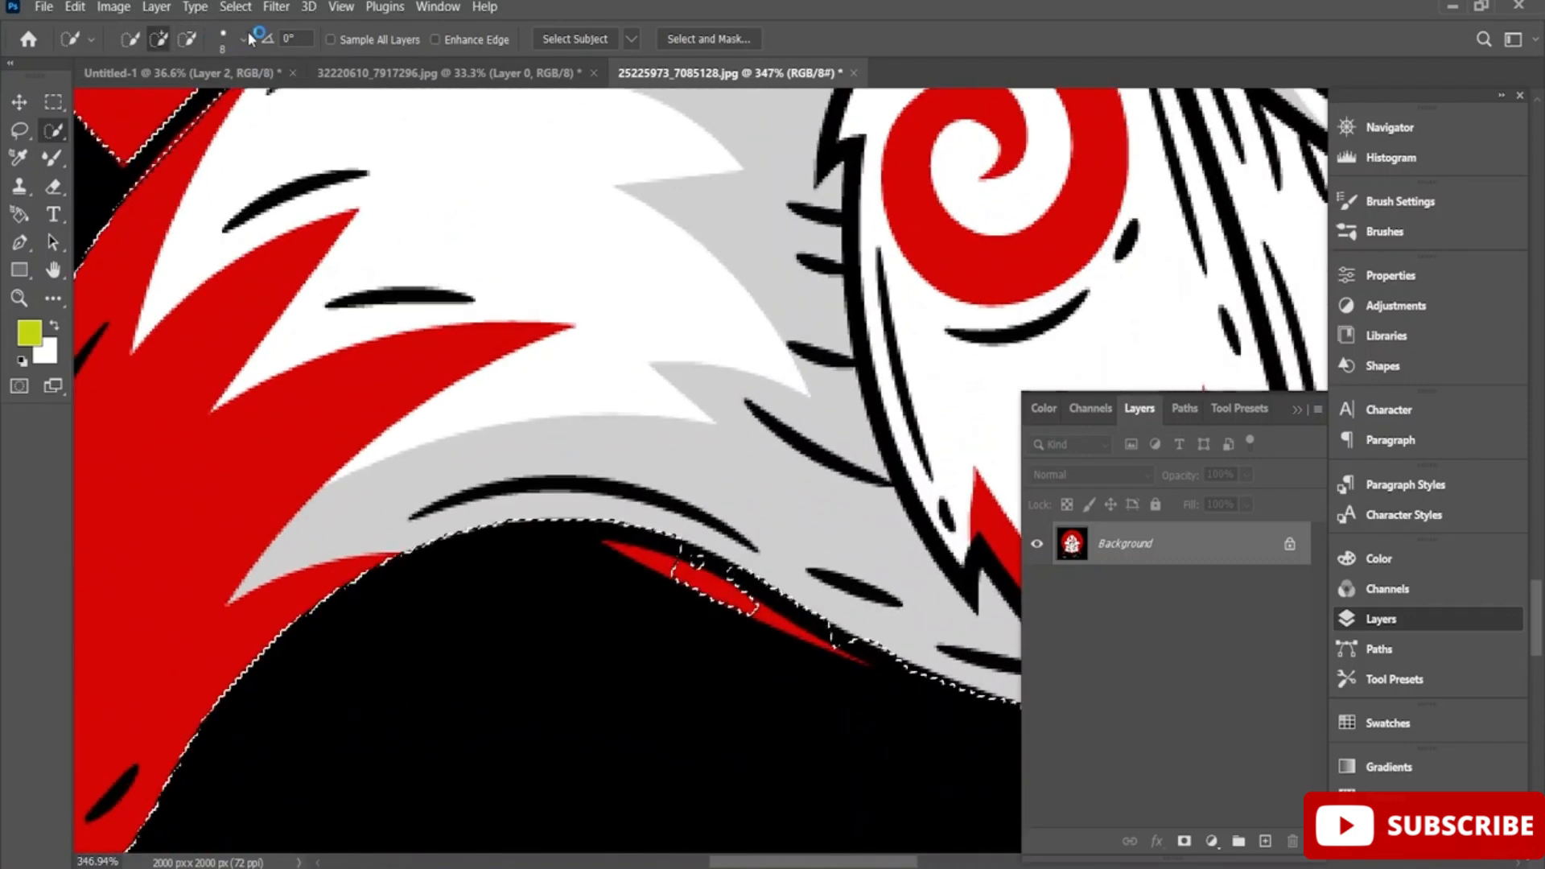
click(244, 40)
drag(138, 101, 109, 97)
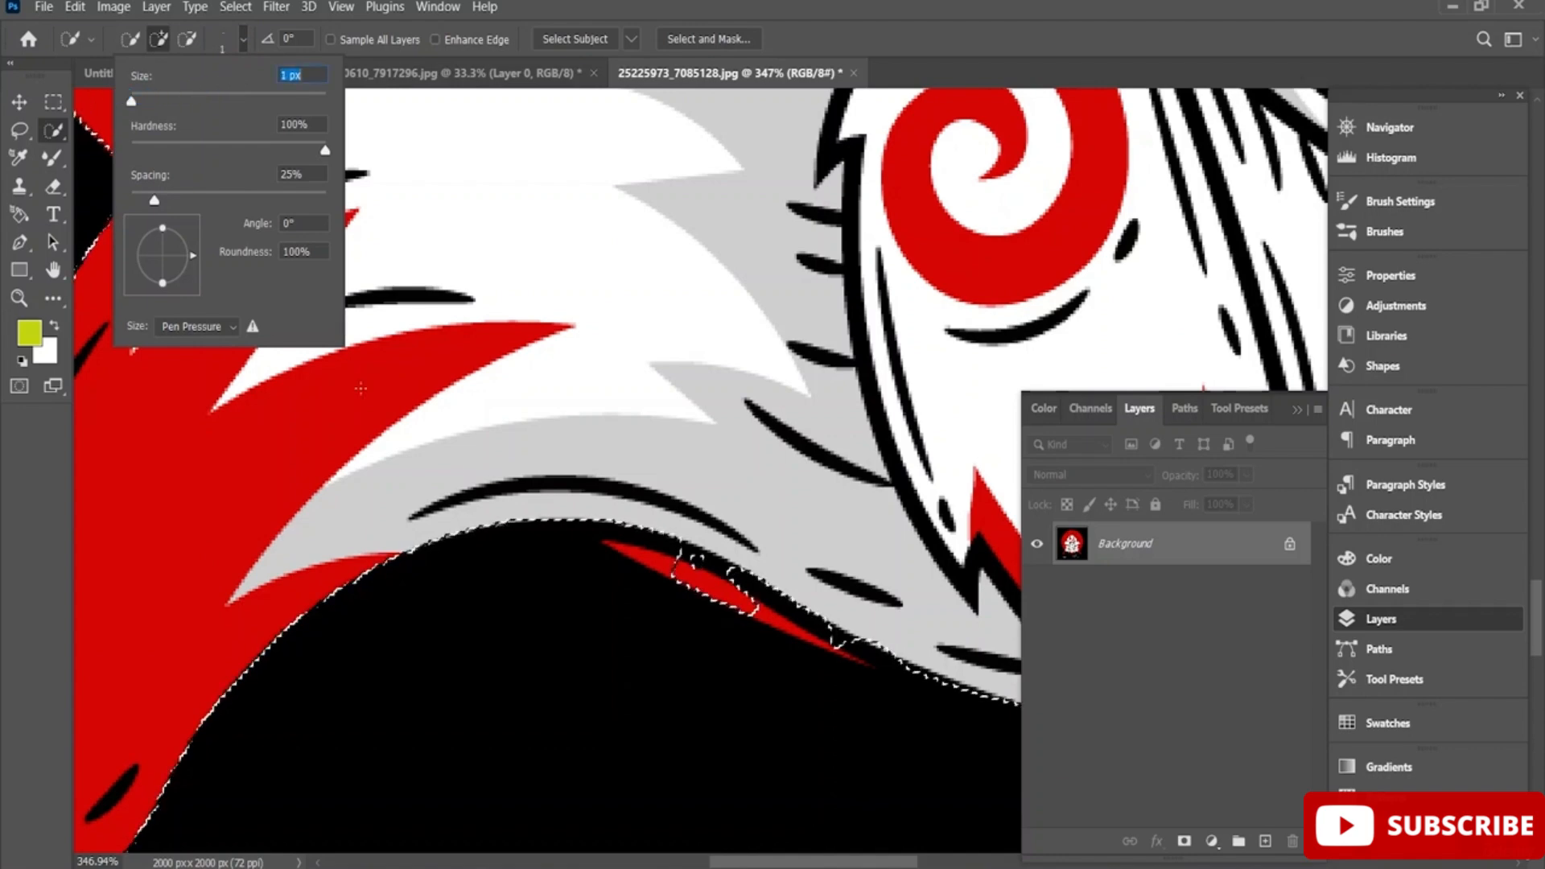
click(659, 565)
drag(634, 555, 674, 569)
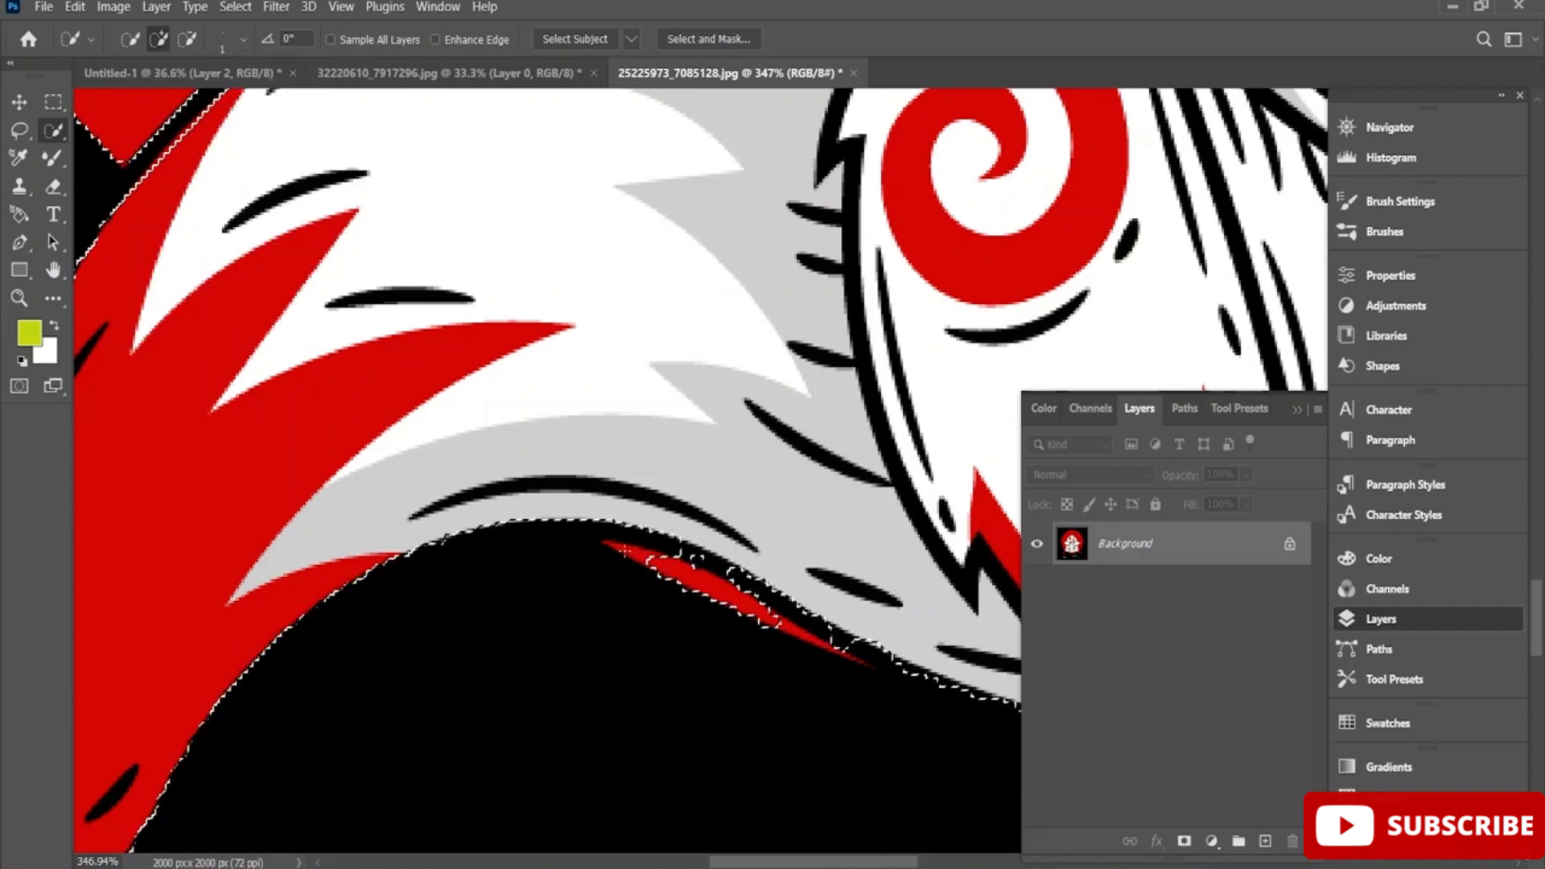
drag(761, 613, 811, 638)
key(ctrl+z)
key(ctrl+z)
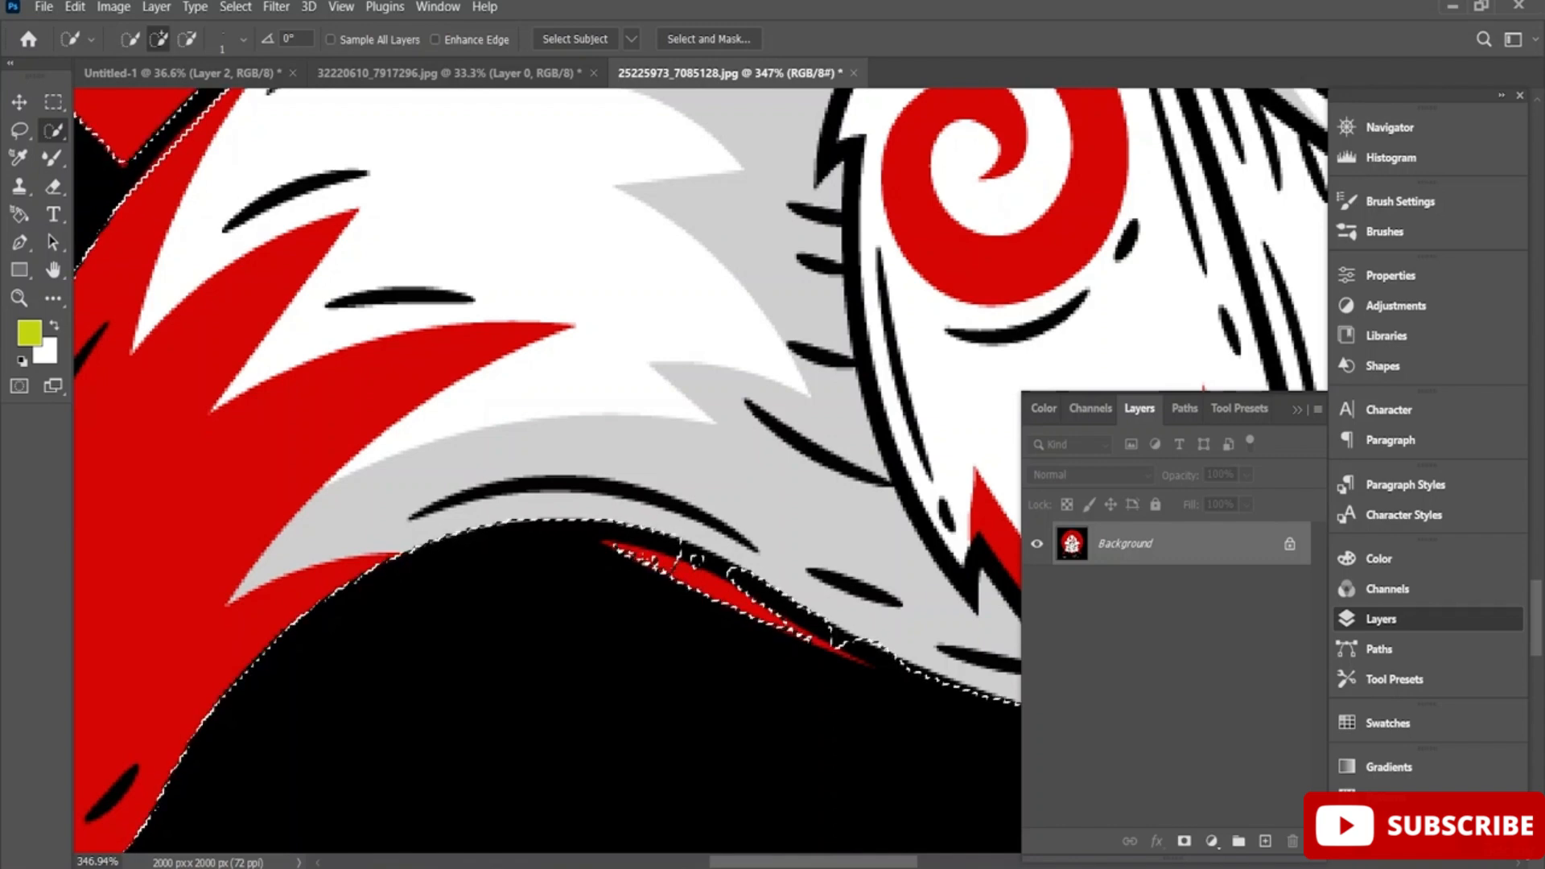
key(ctrl+z)
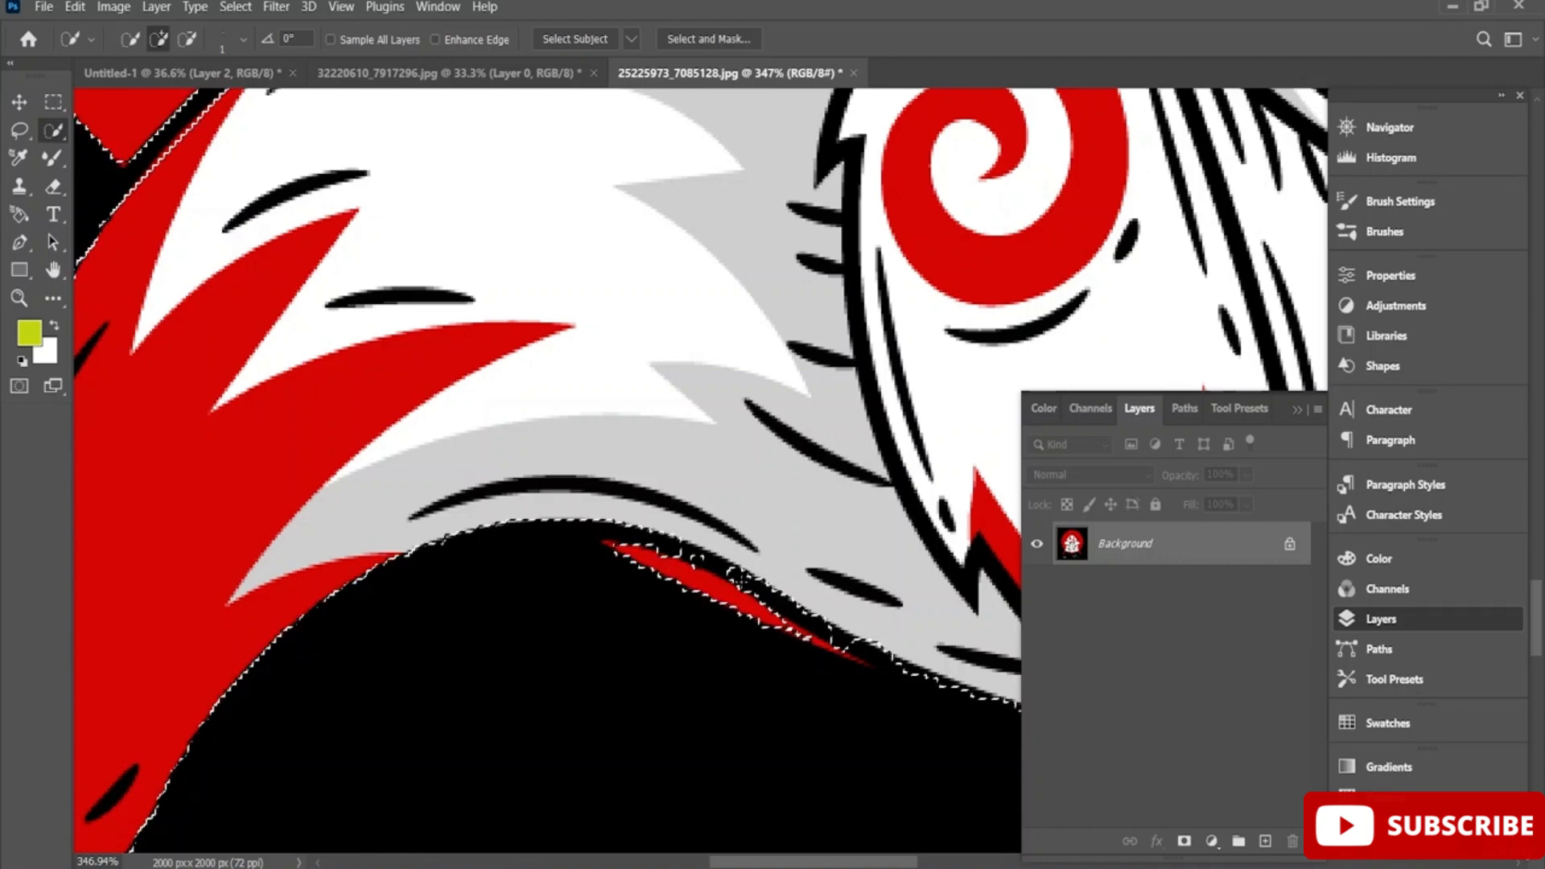
click(183, 41)
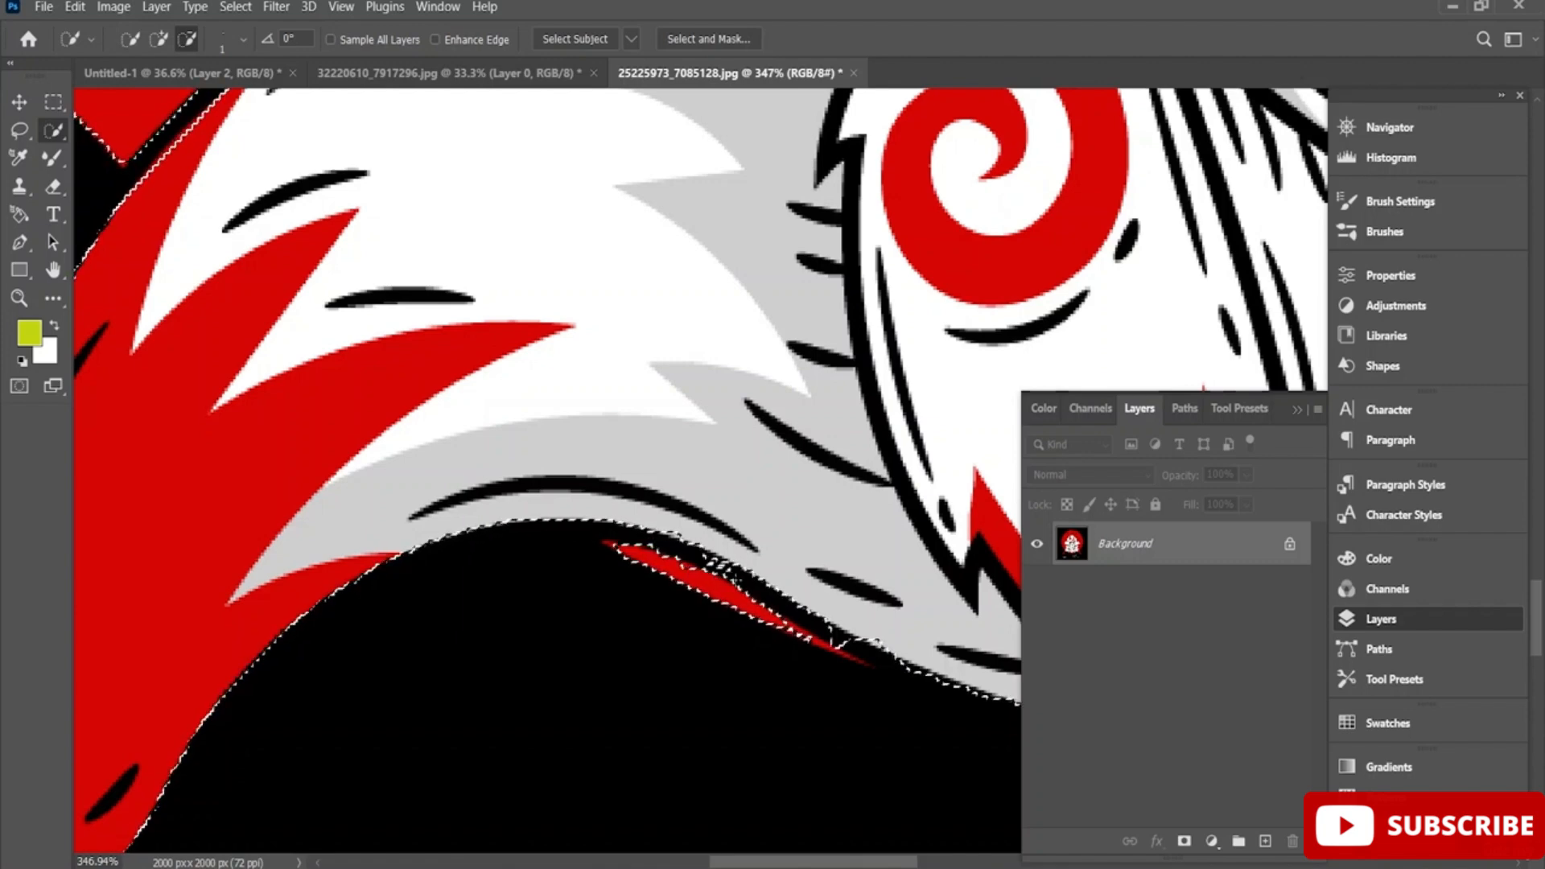
Add the narrow red tip beneath the lower-right tail, beside the front leg, to the selection
scroll(684, 563, down, 1)
scroll(708, 579, down, 6)
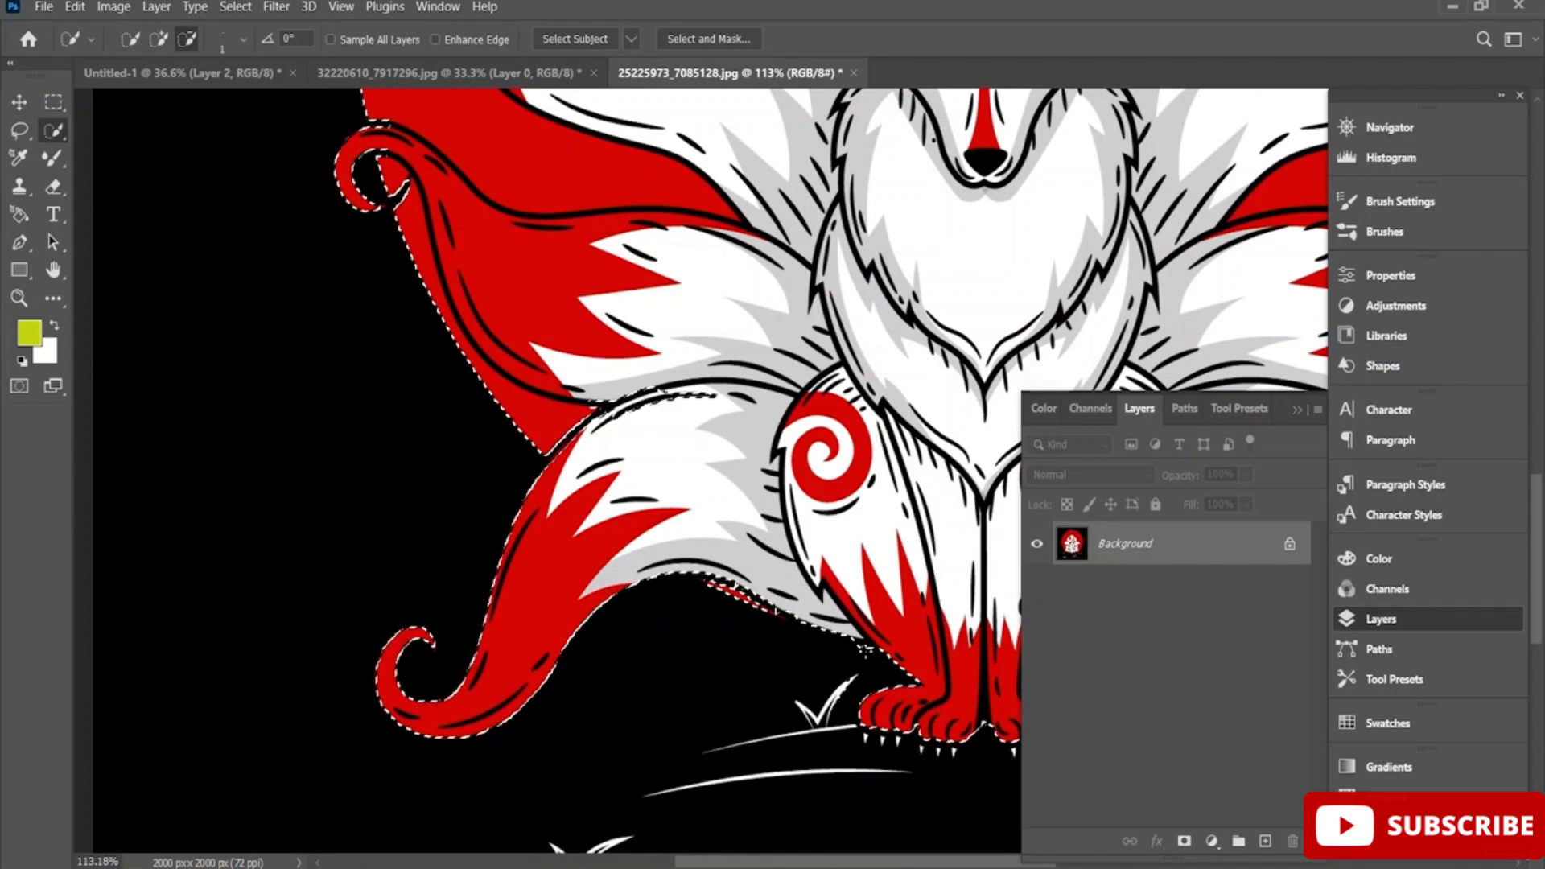
scroll(823, 813, right, 5)
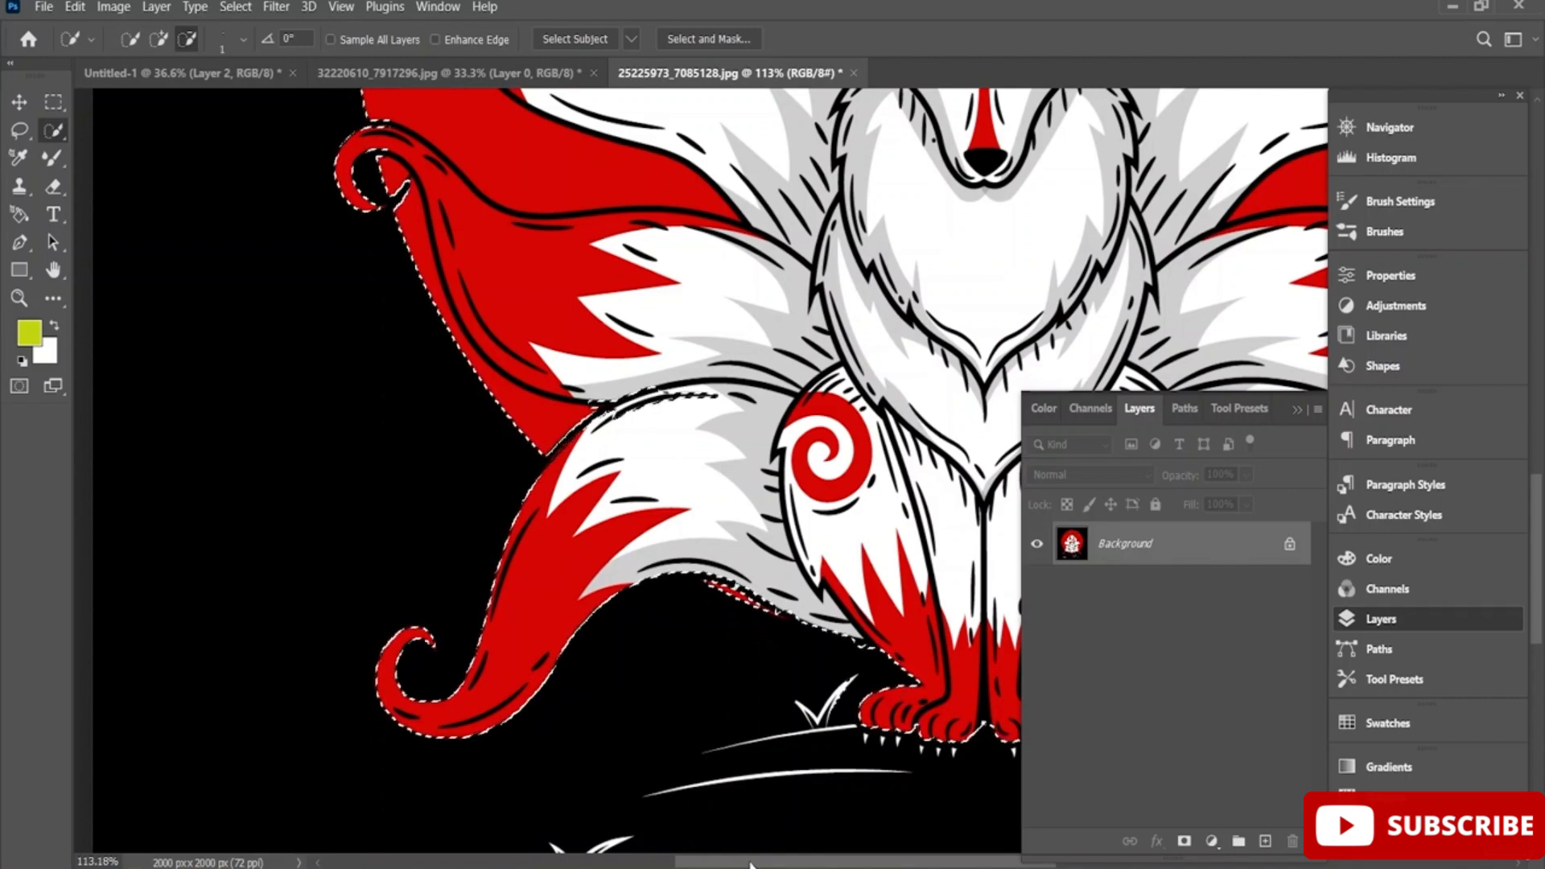
scroll(748, 667, up, 5)
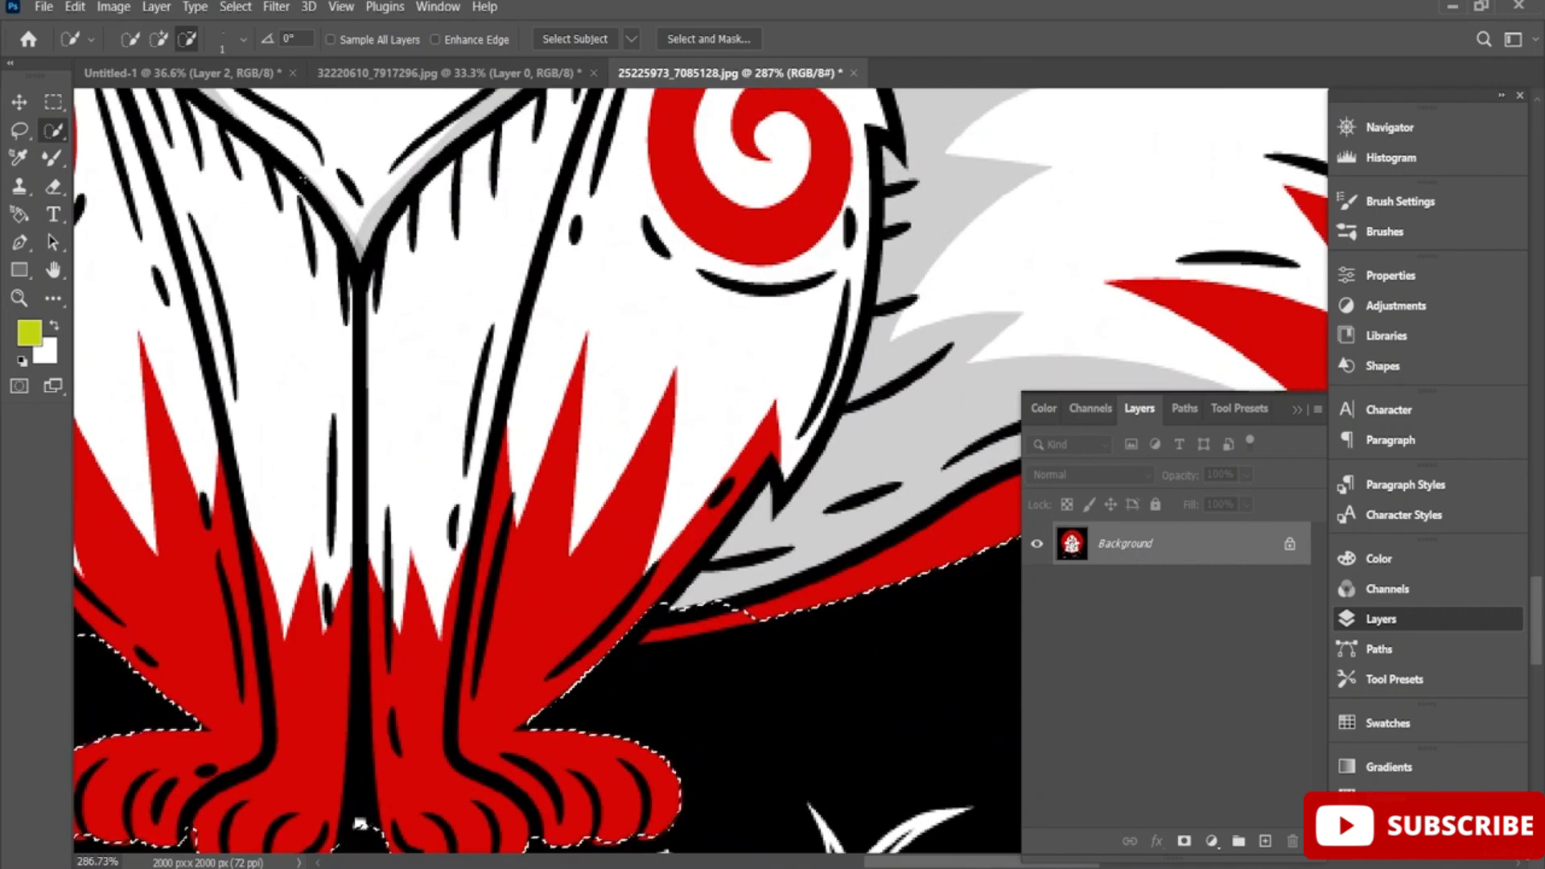
click(158, 38)
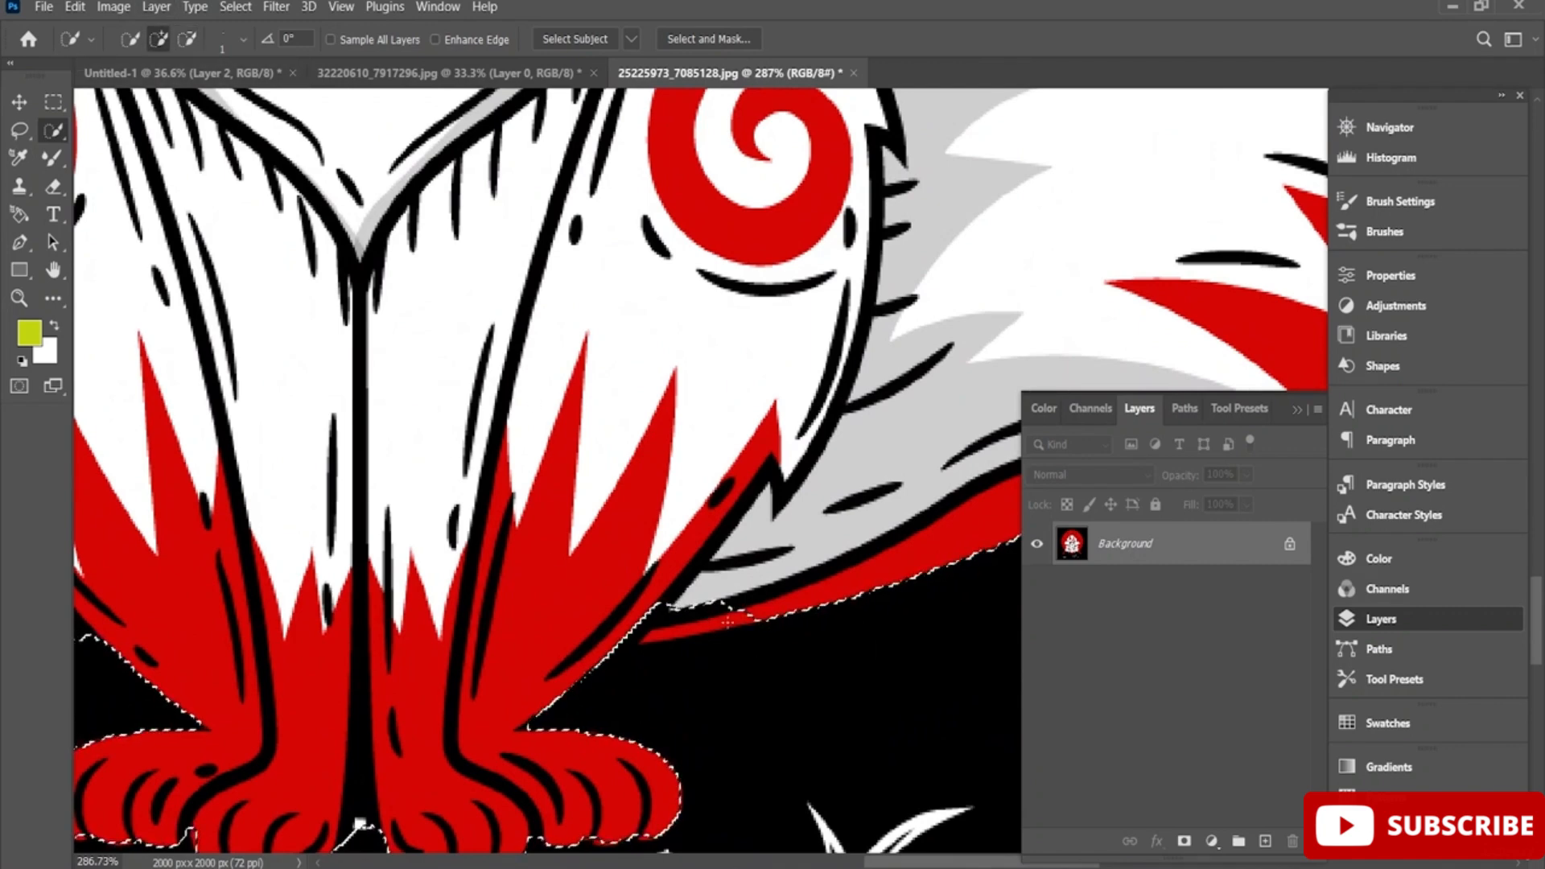
mouse_move(735, 623)
mouse_down()
mouse_move(654, 634)
mouse_move(687, 638)
mouse_up()
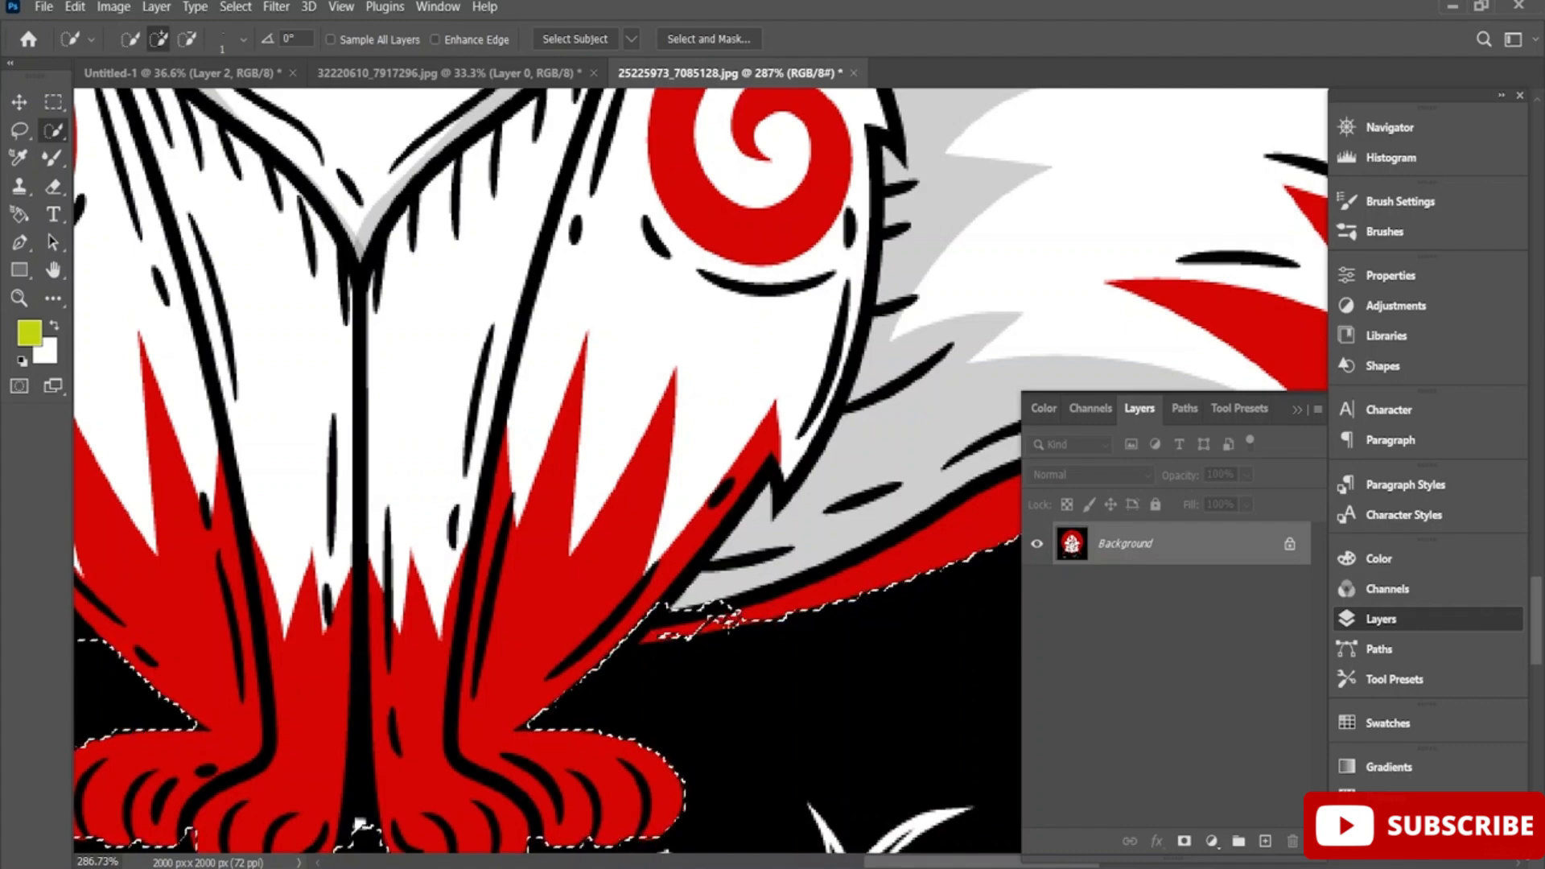
Mask out everything outside the selection with a layer mask and copy the cut-out fox with its disc into the Untitled-1 document
scroll(688, 637, down, 2)
scroll(682, 627, down, 2)
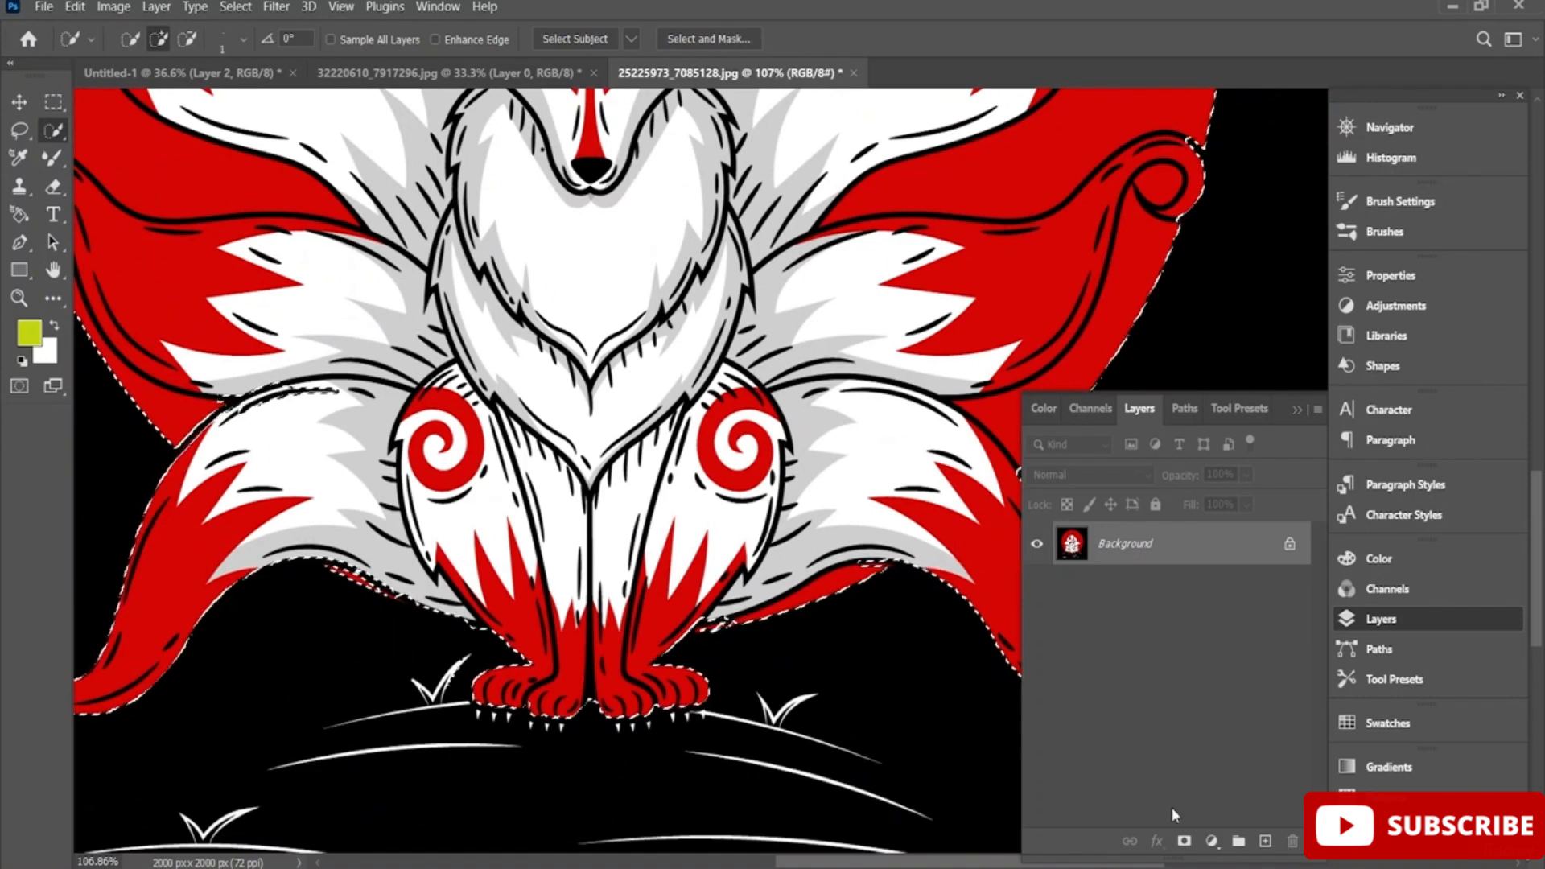
click(1183, 841)
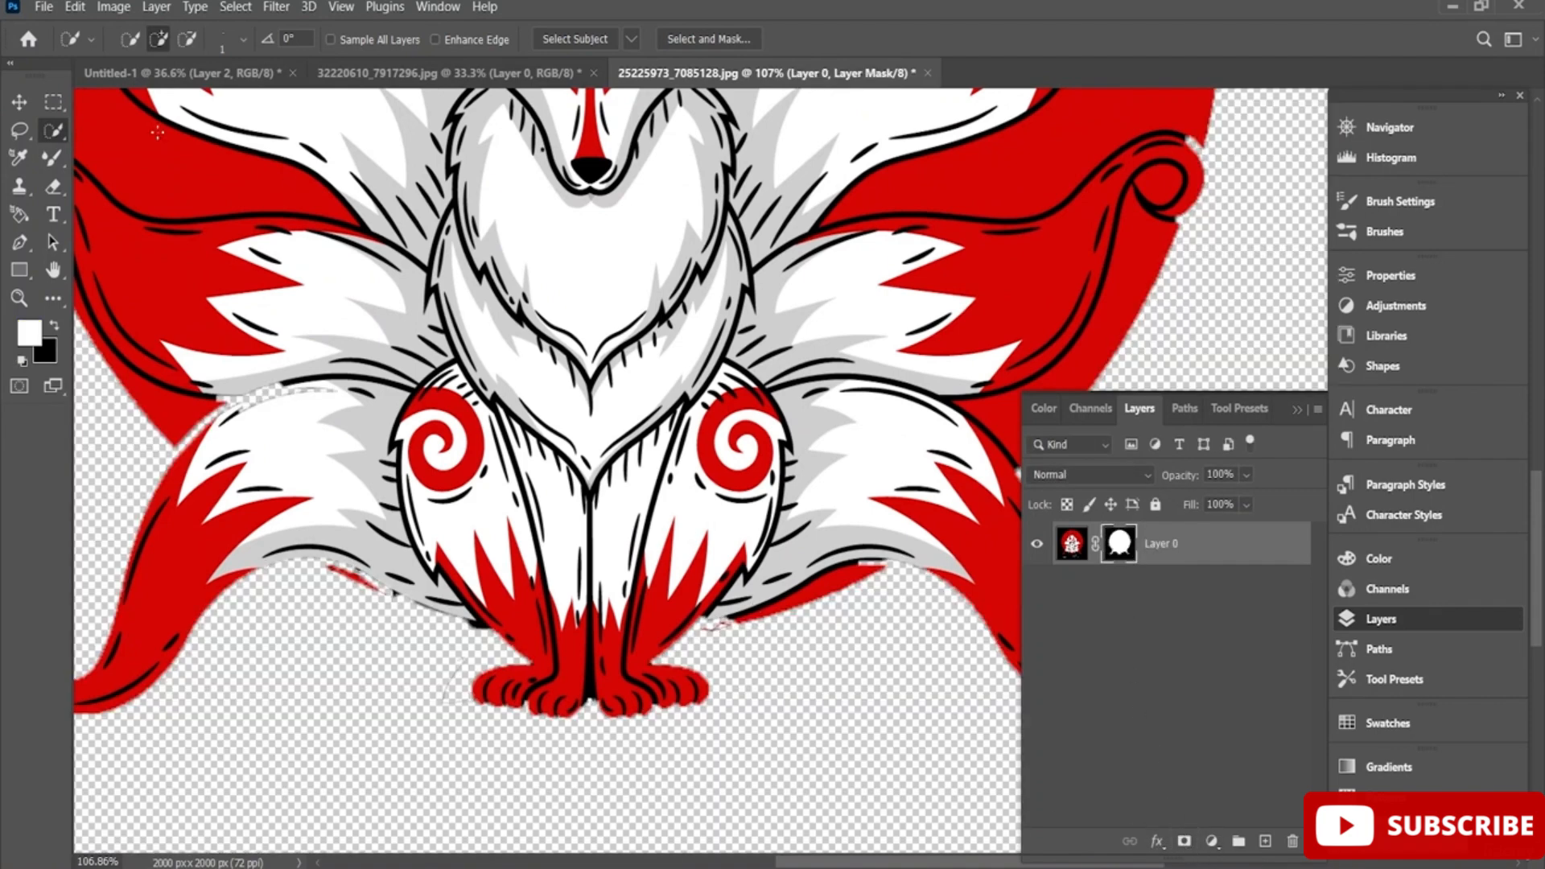
click(19, 102)
drag(545, 286, 495, 271)
drag(455, 179, 665, 299)
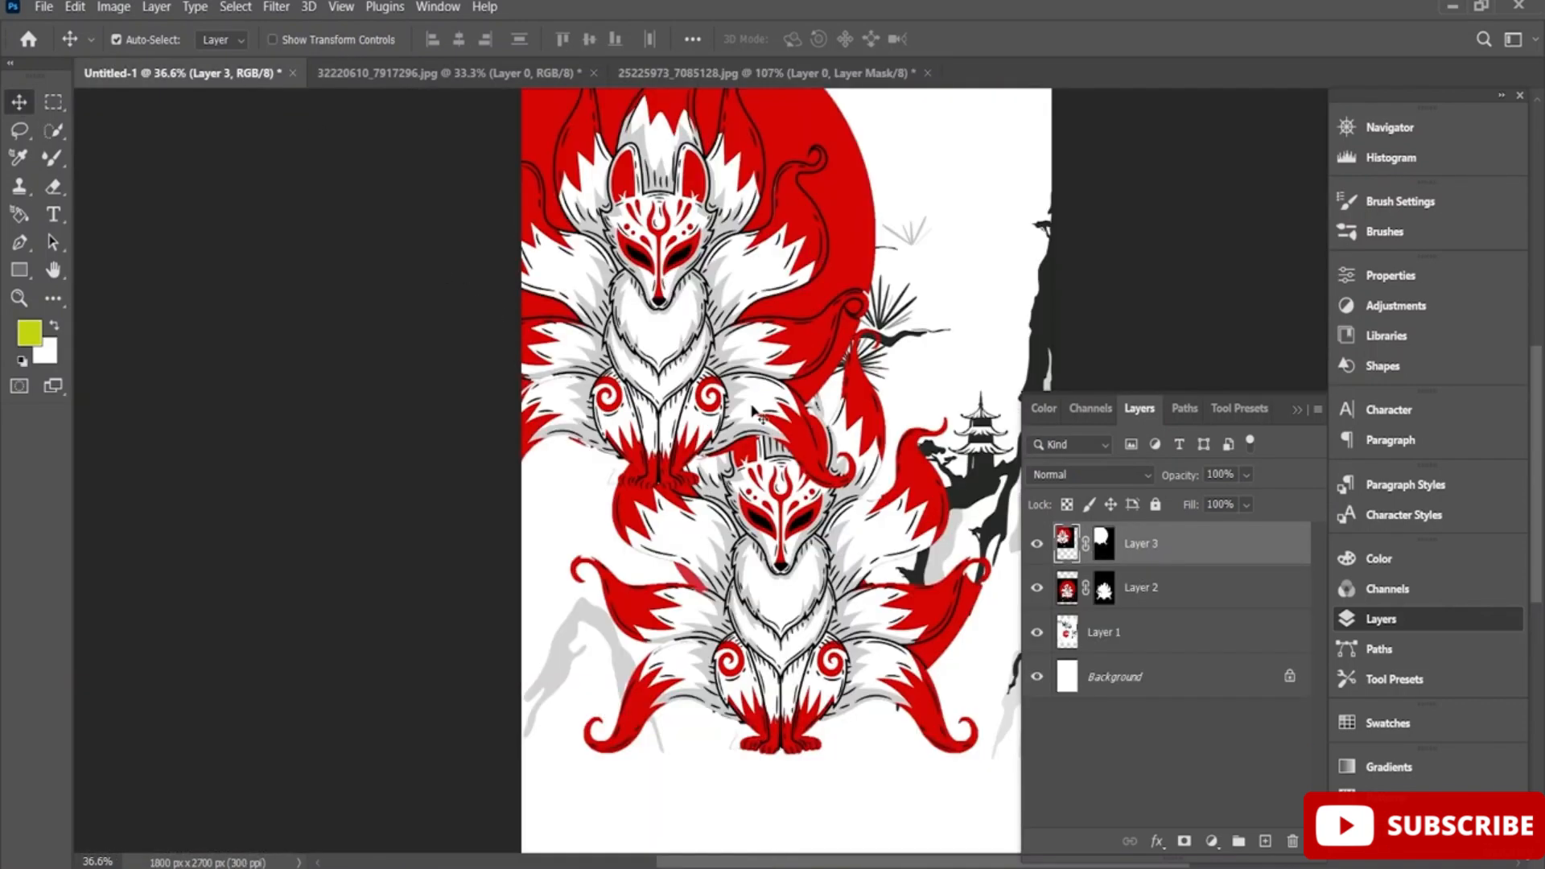
Delete the earlier fox copy on Layer 2 and move the new fox with its disc down over the landscape's red sun
drag(763, 560, 843, 625)
key(Delete)
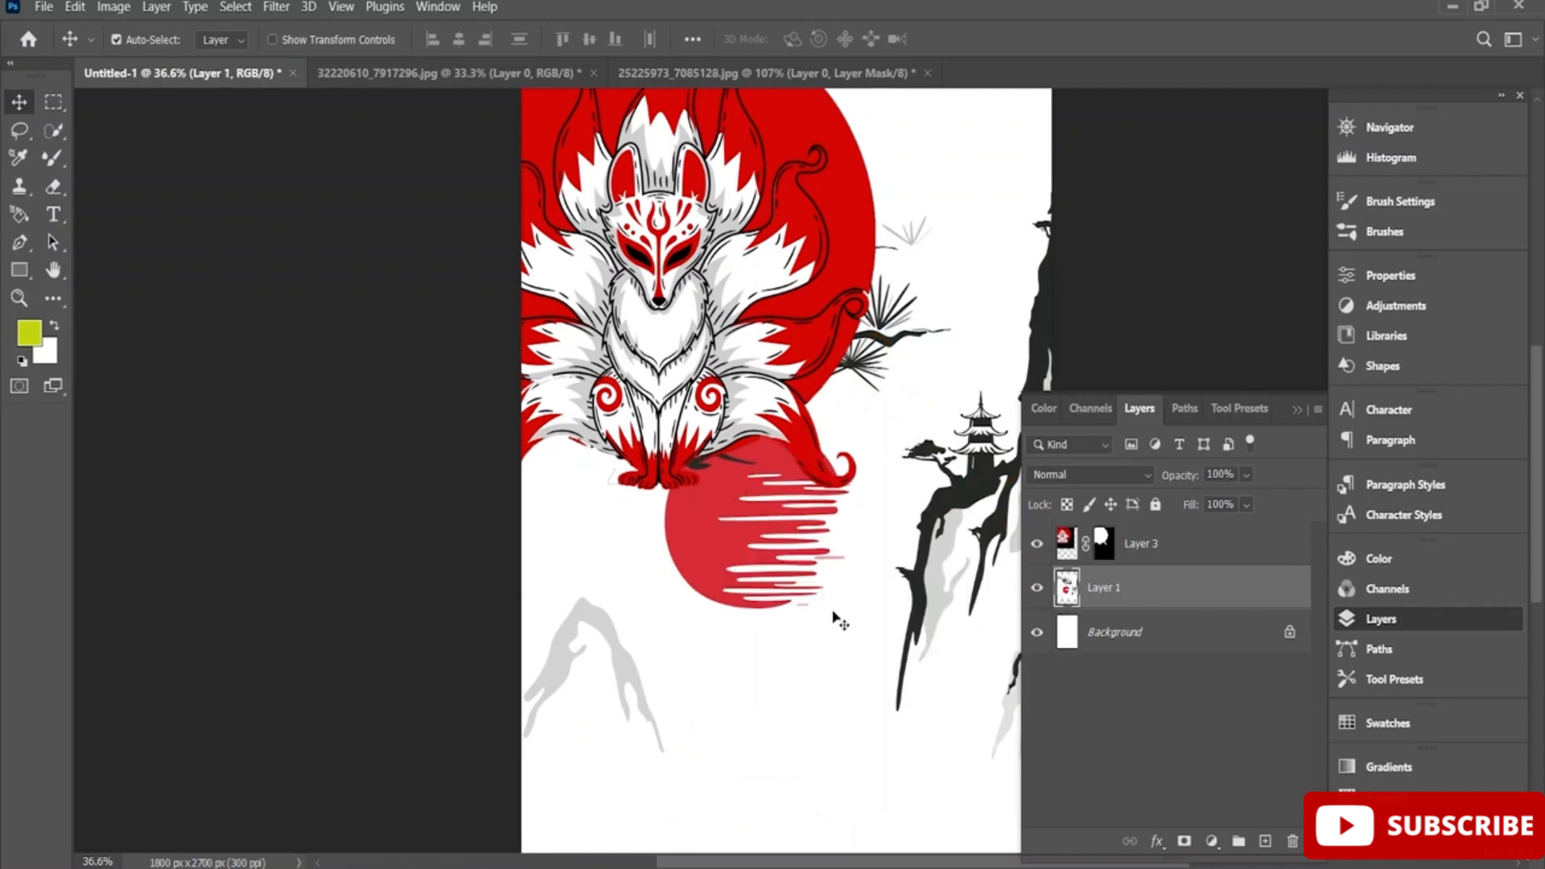
drag(685, 282, 804, 614)
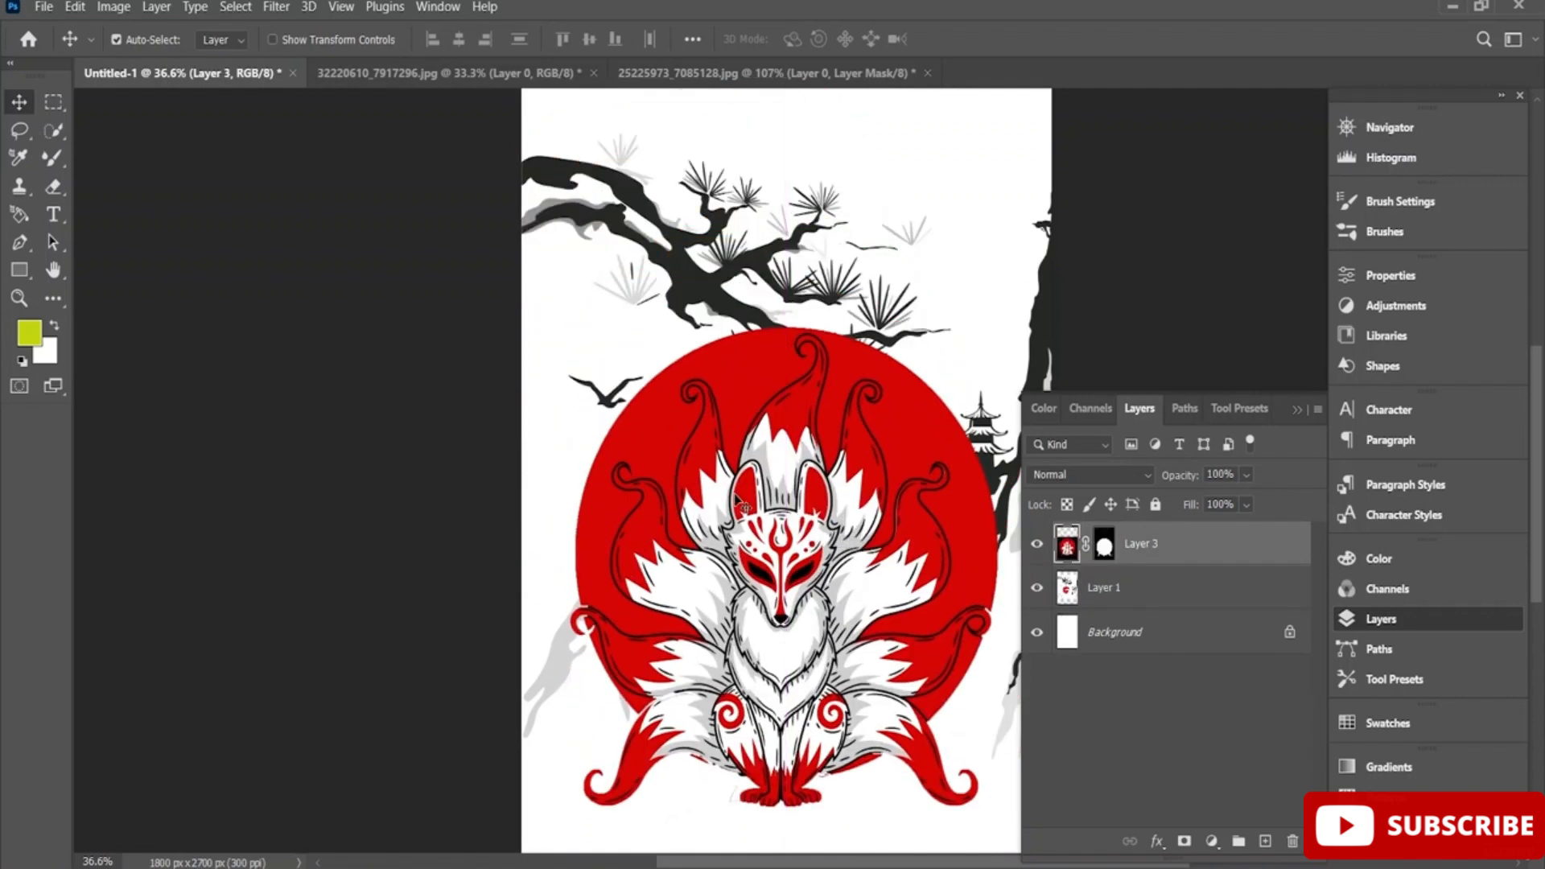
Scale the fox with its disc proportionally to about 50% and place it over the landscape's red sun
key(ctrl+t)
drag(485, 276, 641, 447)
drag(837, 596, 751, 519)
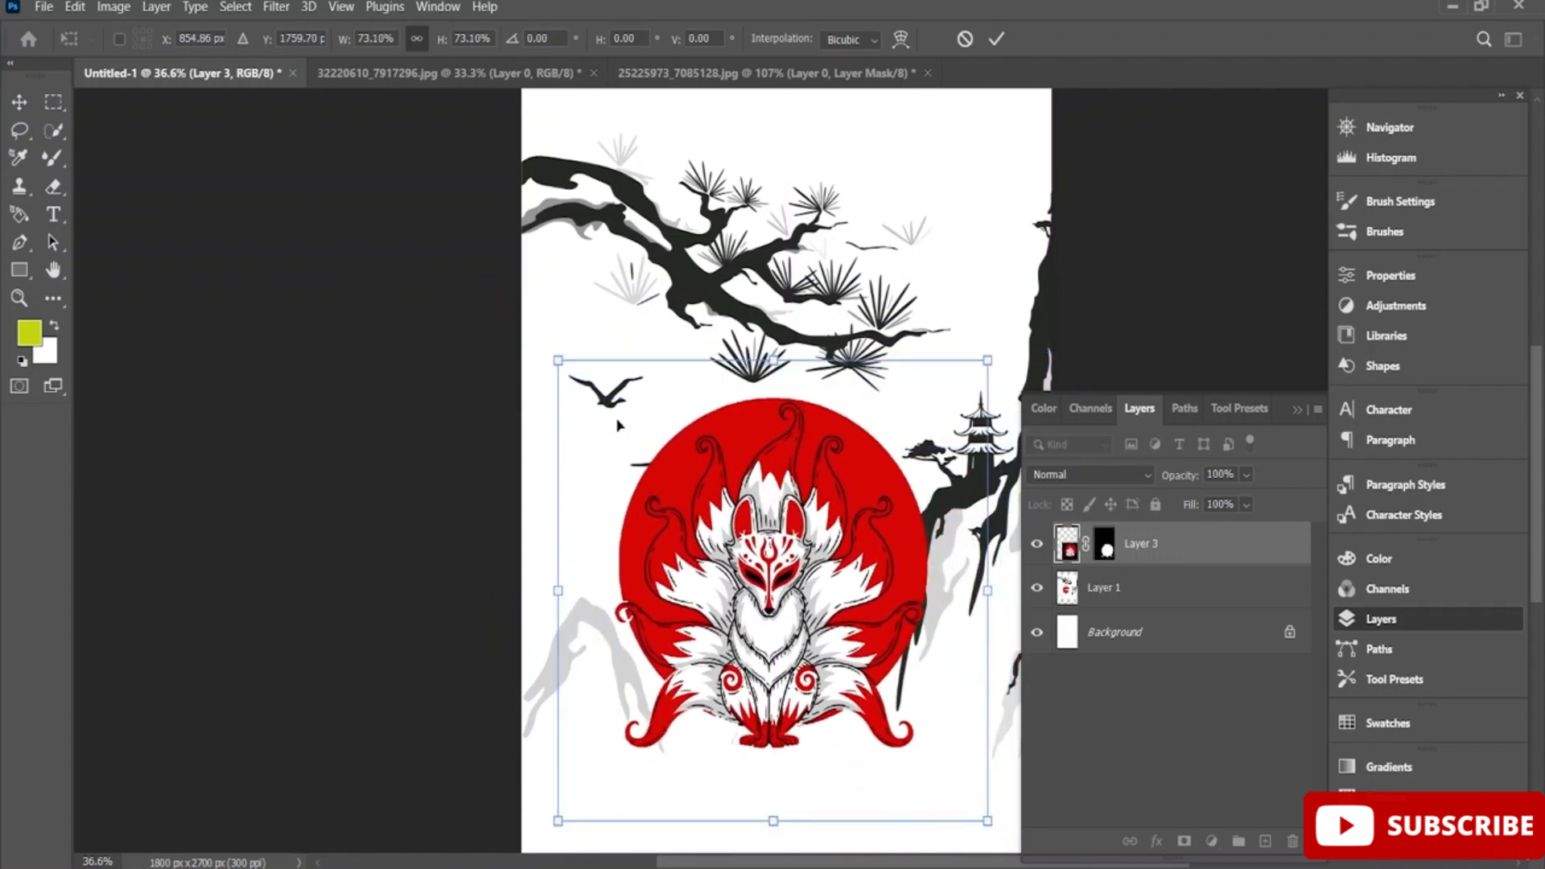
drag(559, 361, 695, 505)
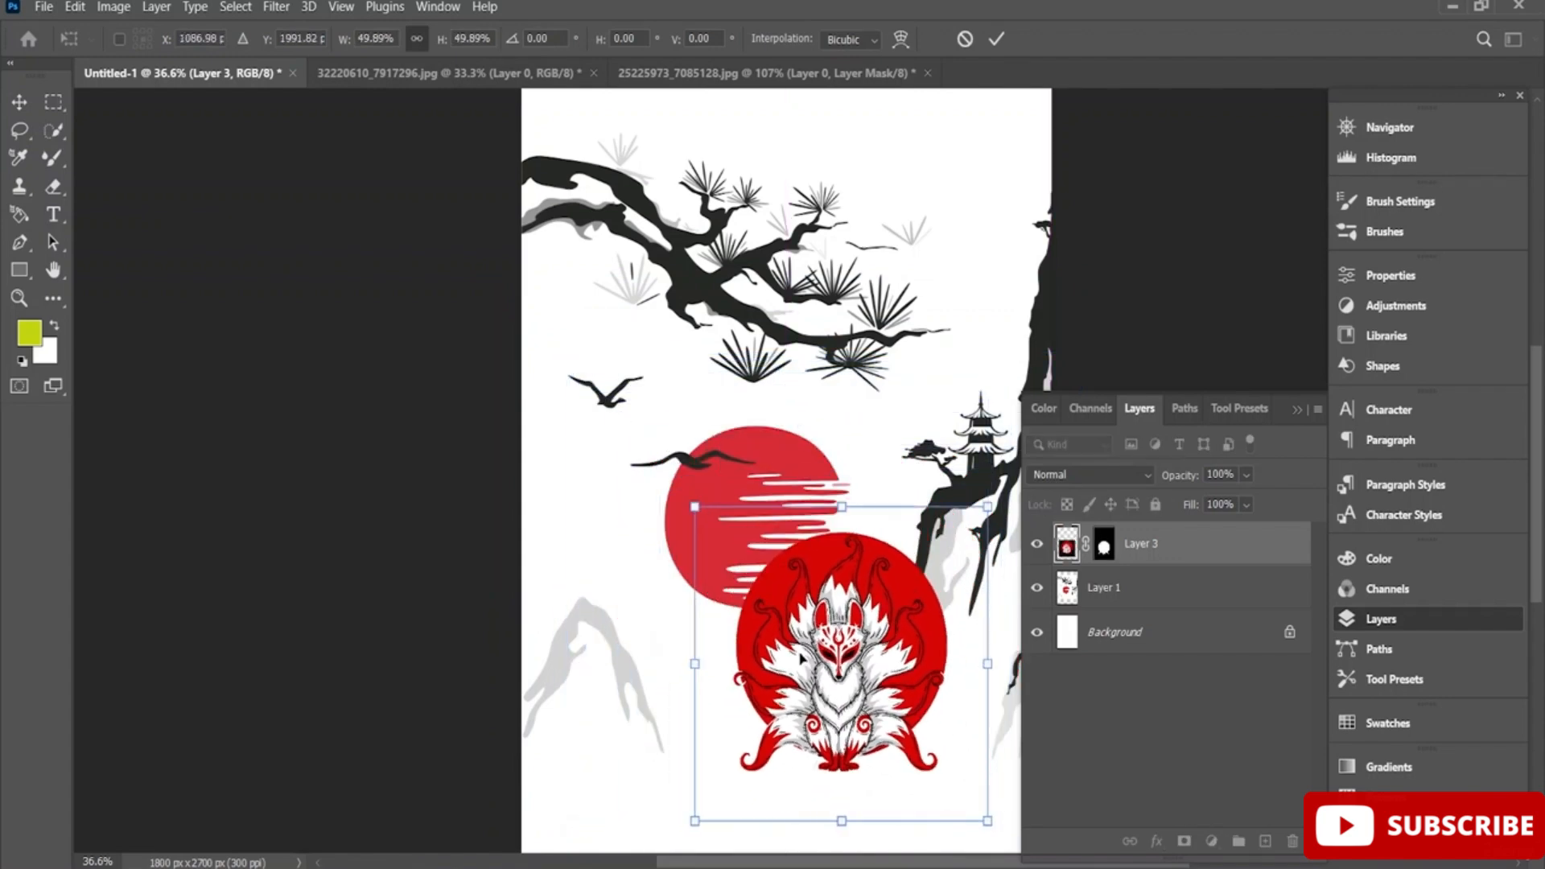
drag(826, 657, 738, 518)
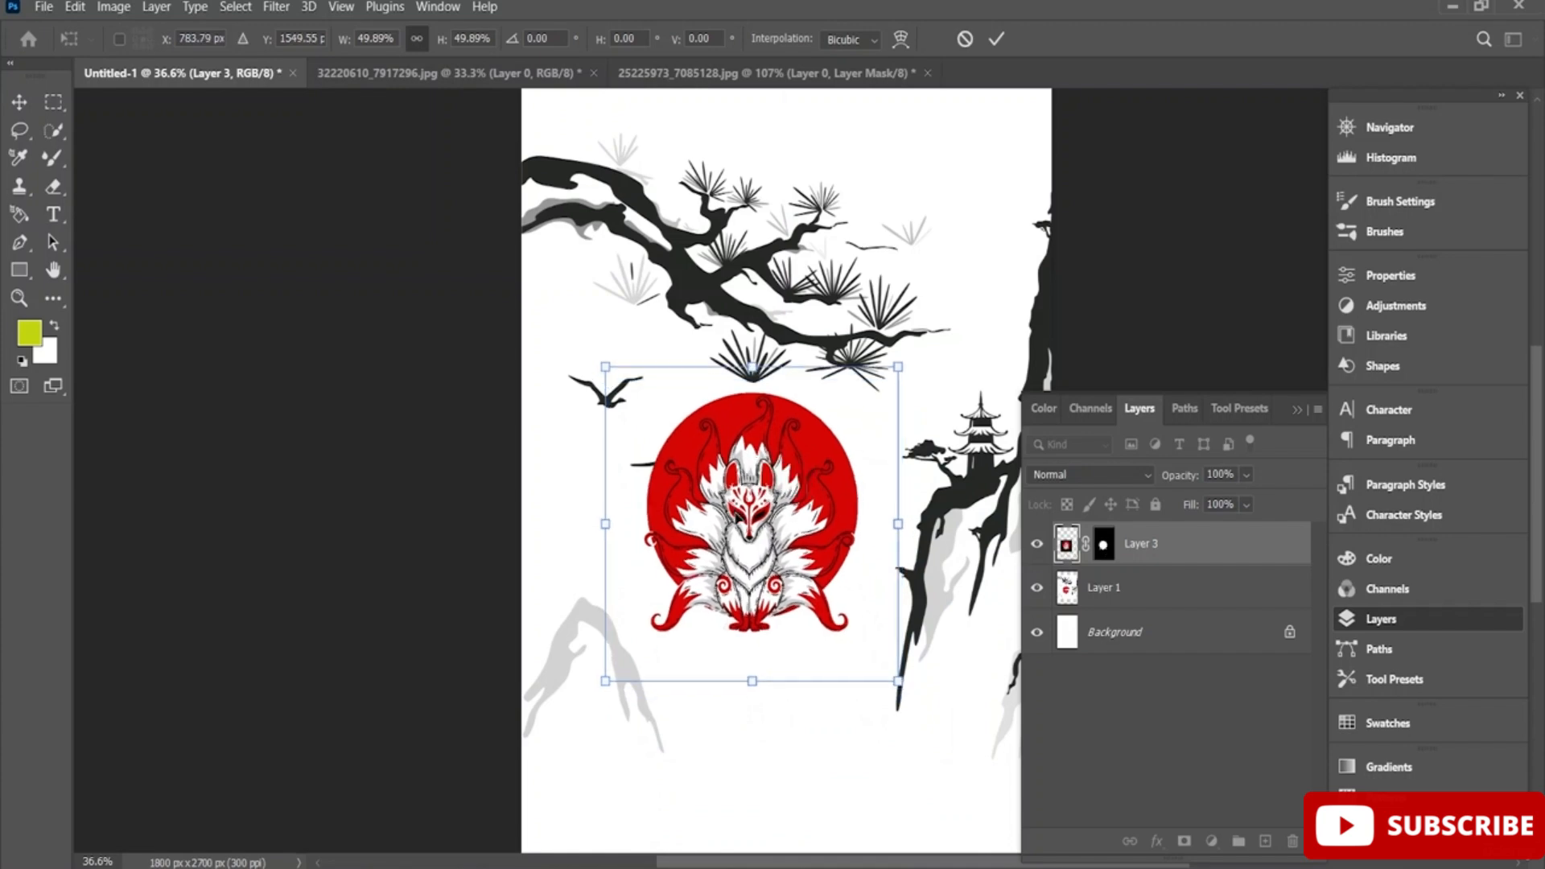
click(998, 38)
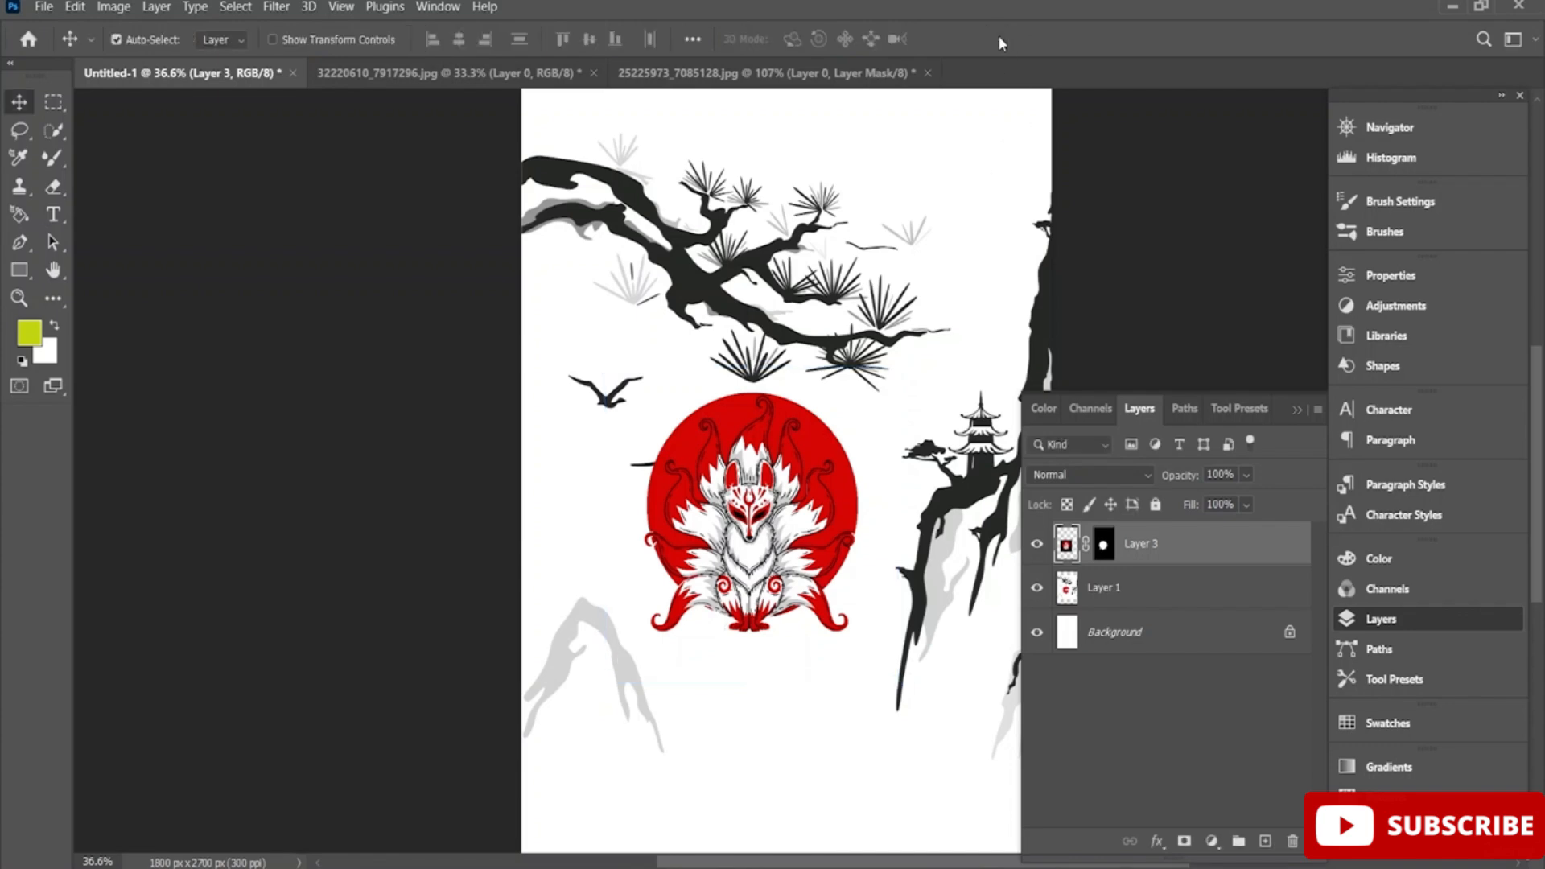
scroll(911, 411, down, 2)
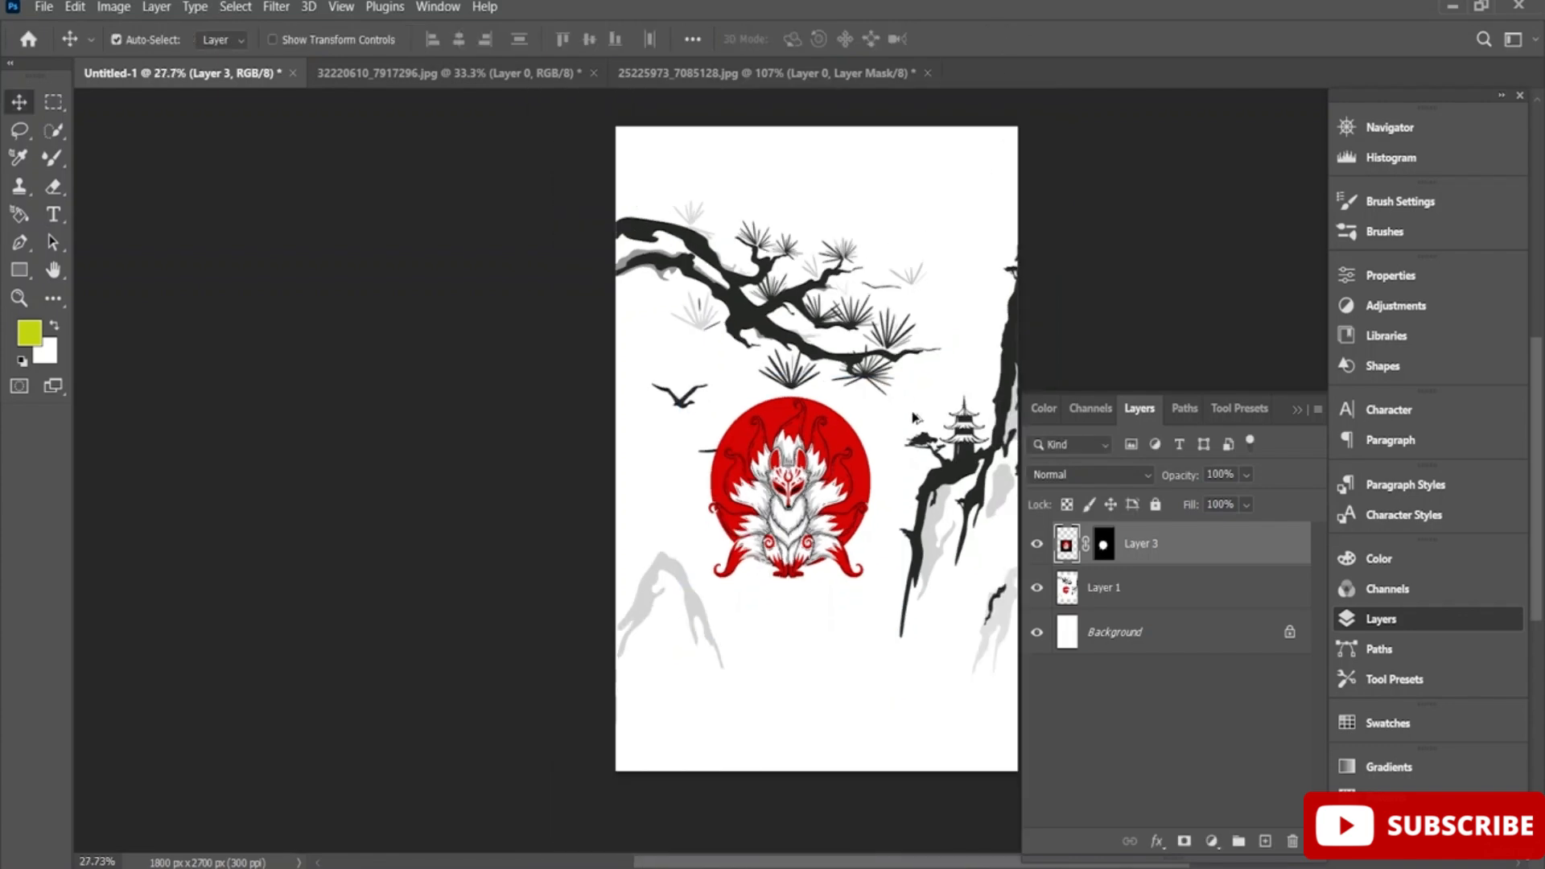
scroll(911, 417, up, 2)
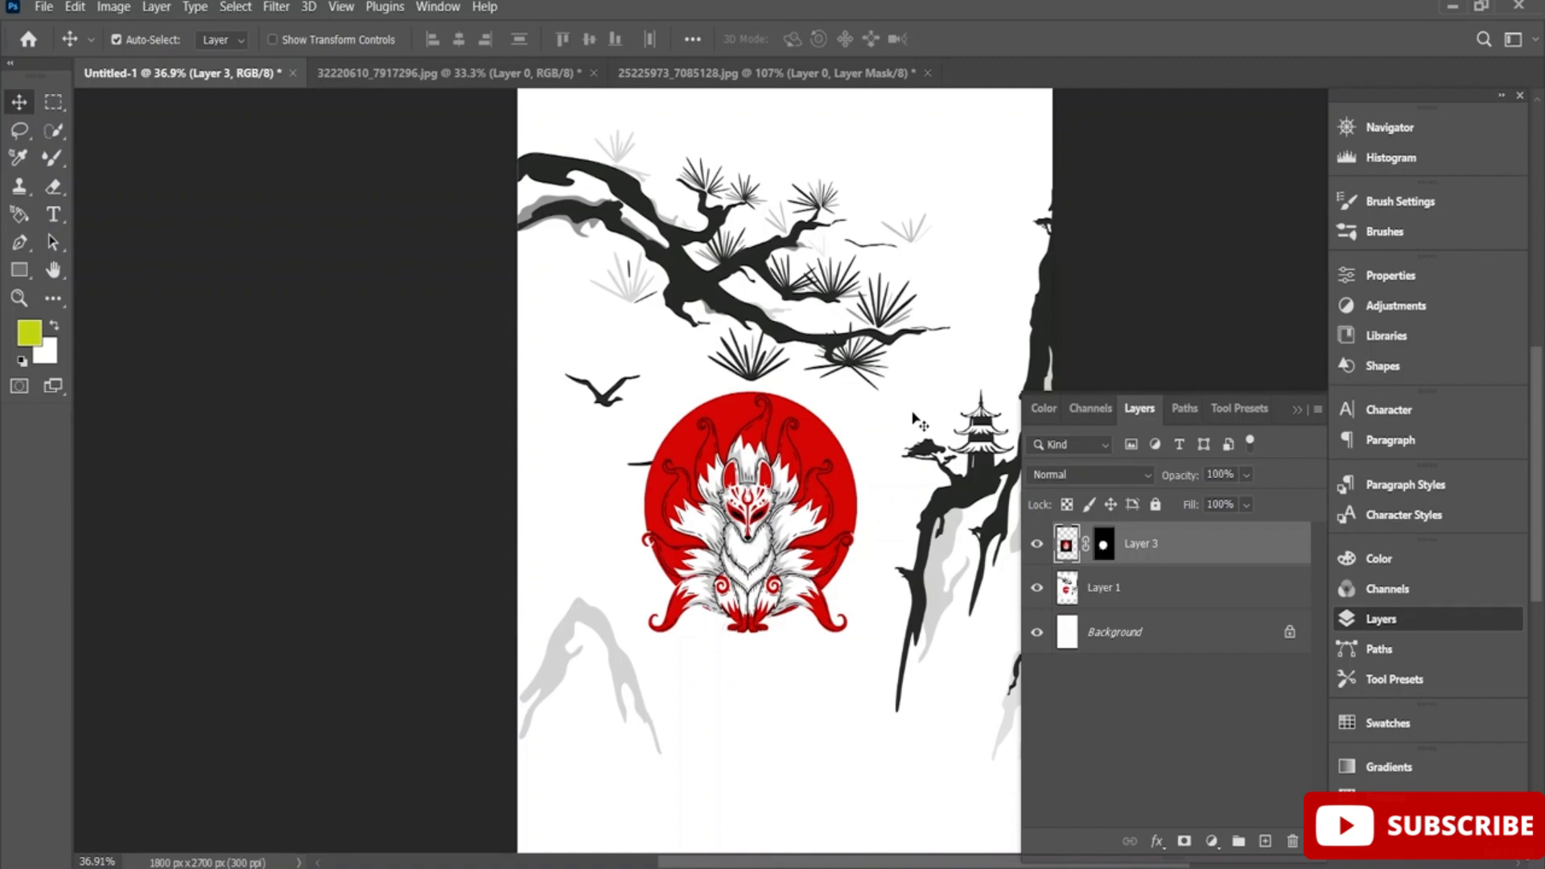
Open the fox layer's Blending Options and raise the Blend If black point for This Layer to 108
right_click(1174, 562)
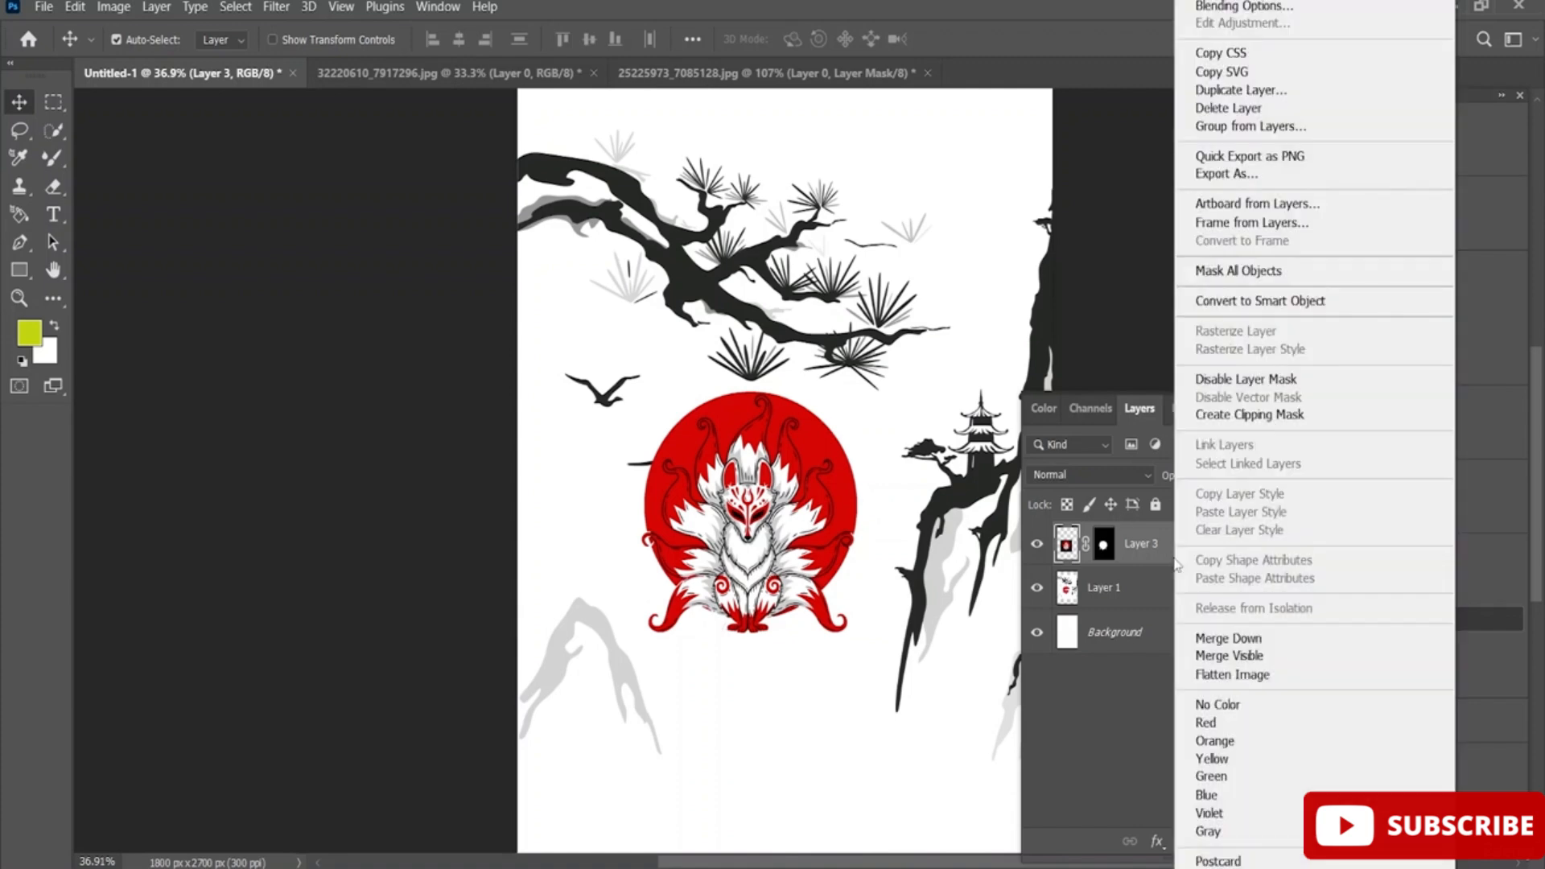
click(1280, 6)
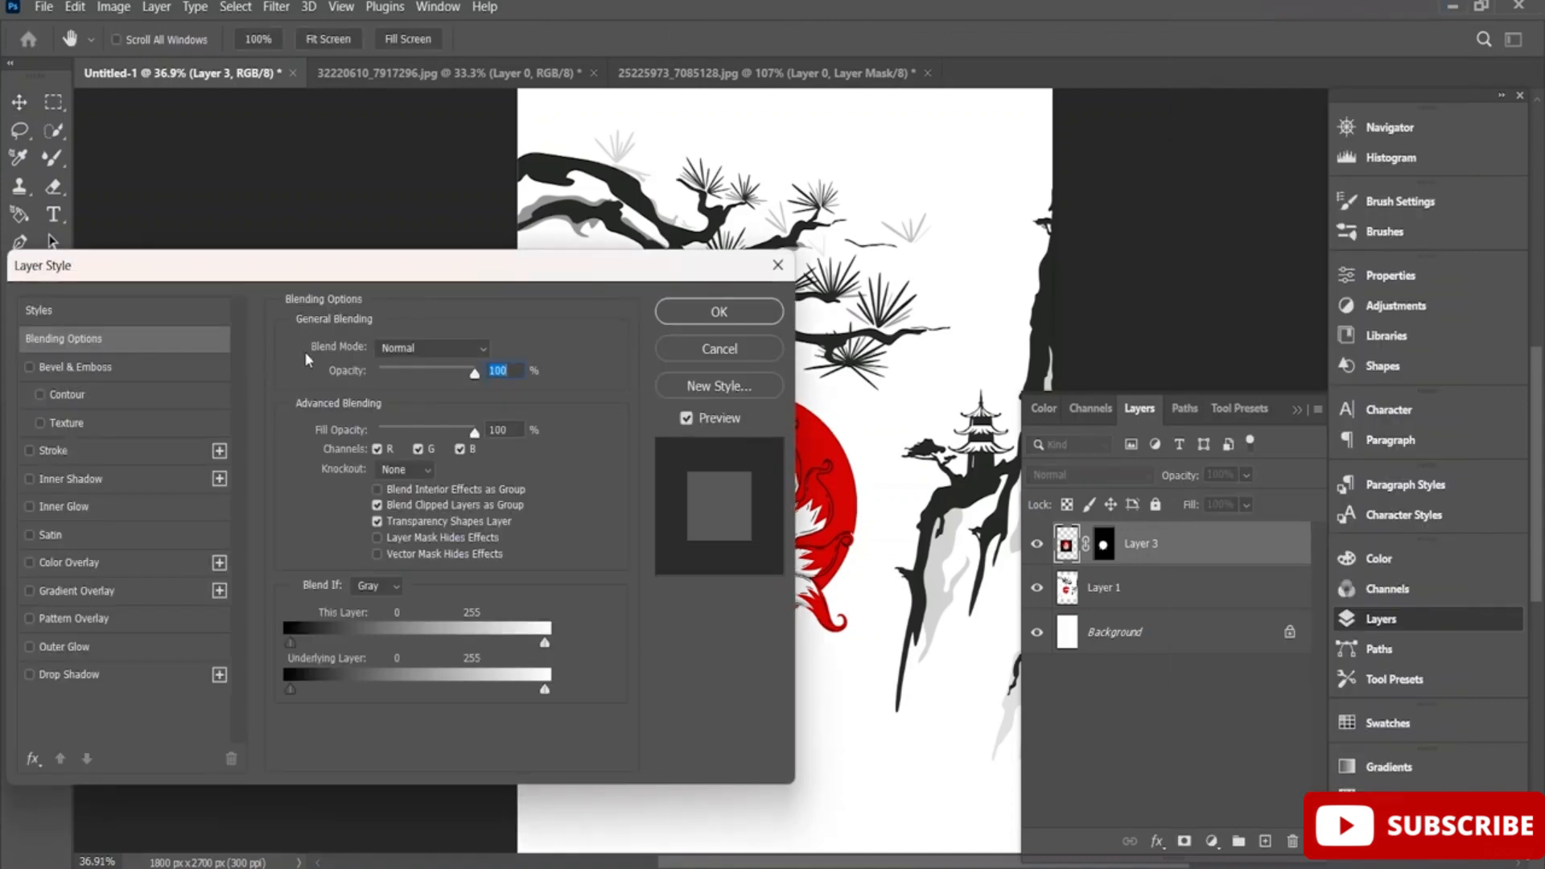
drag(464, 375, 490, 373)
drag(534, 268, 381, 257)
mouse_move(322, 422)
mouse_down()
mouse_move(301, 424)
mouse_move(323, 422)
mouse_up()
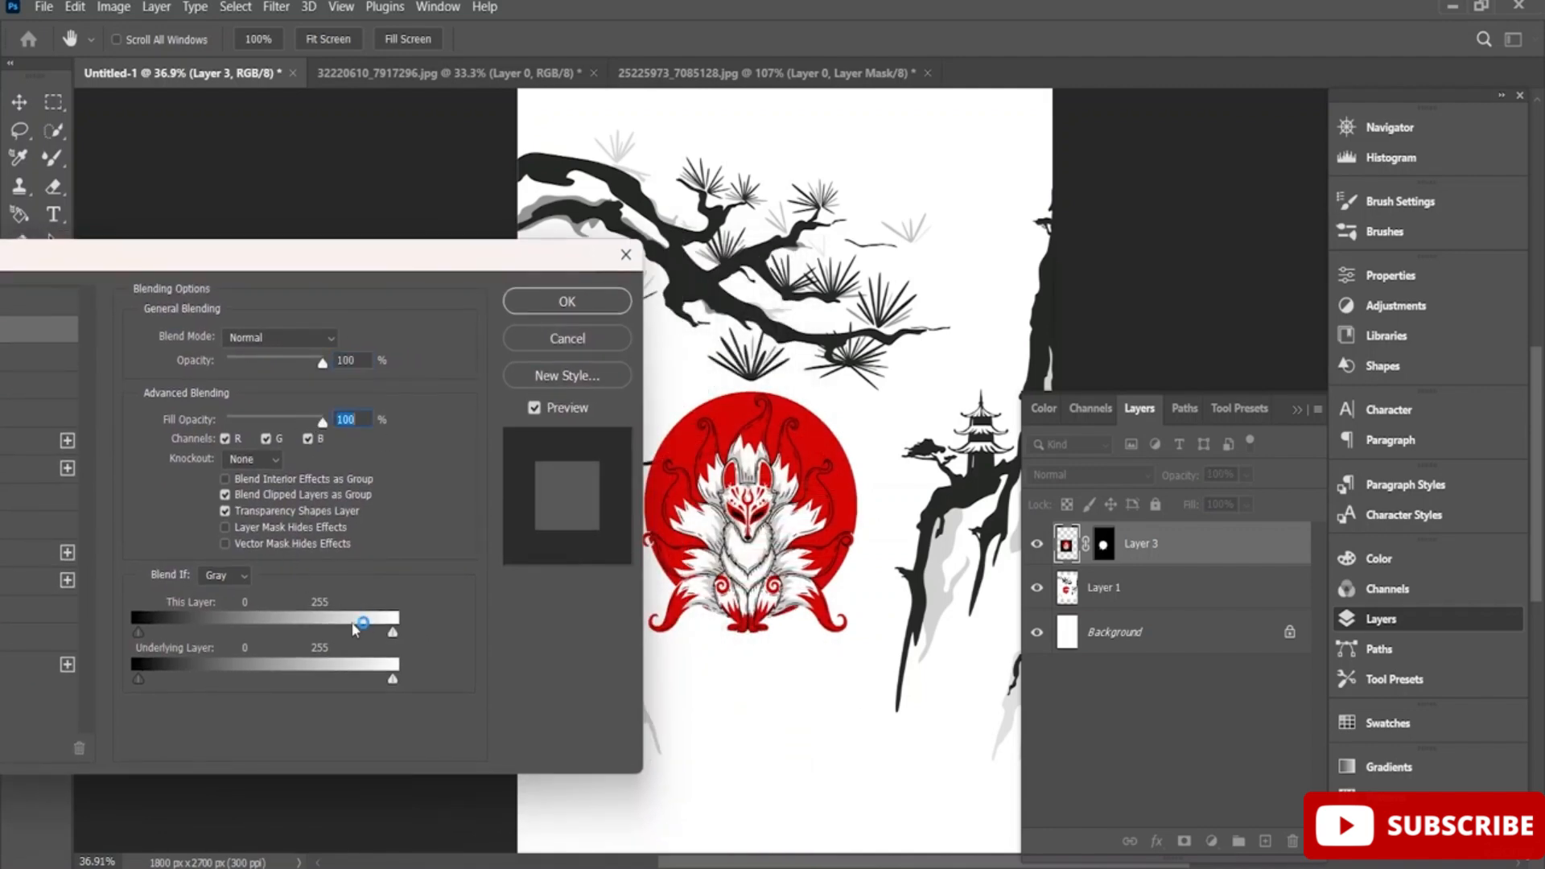
click(144, 626)
drag(145, 626, 246, 625)
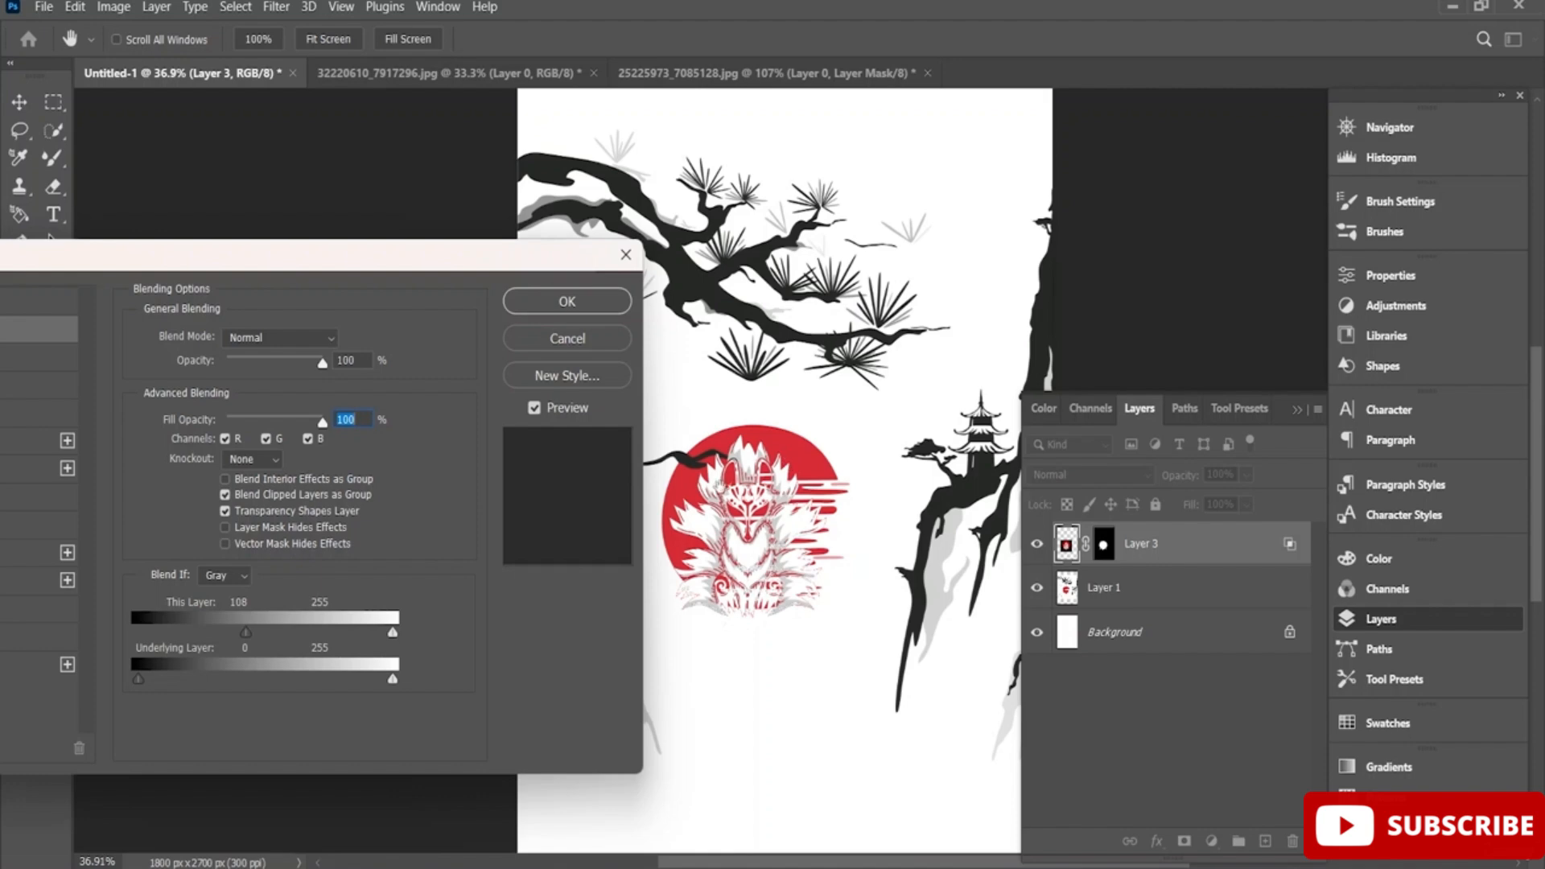
Set the fox layer's Blend If black point to 100 for This Layer, raise the Underlying Layer's slightly, and apply the style
drag(394, 677, 428, 672)
drag(277, 625, 279, 626)
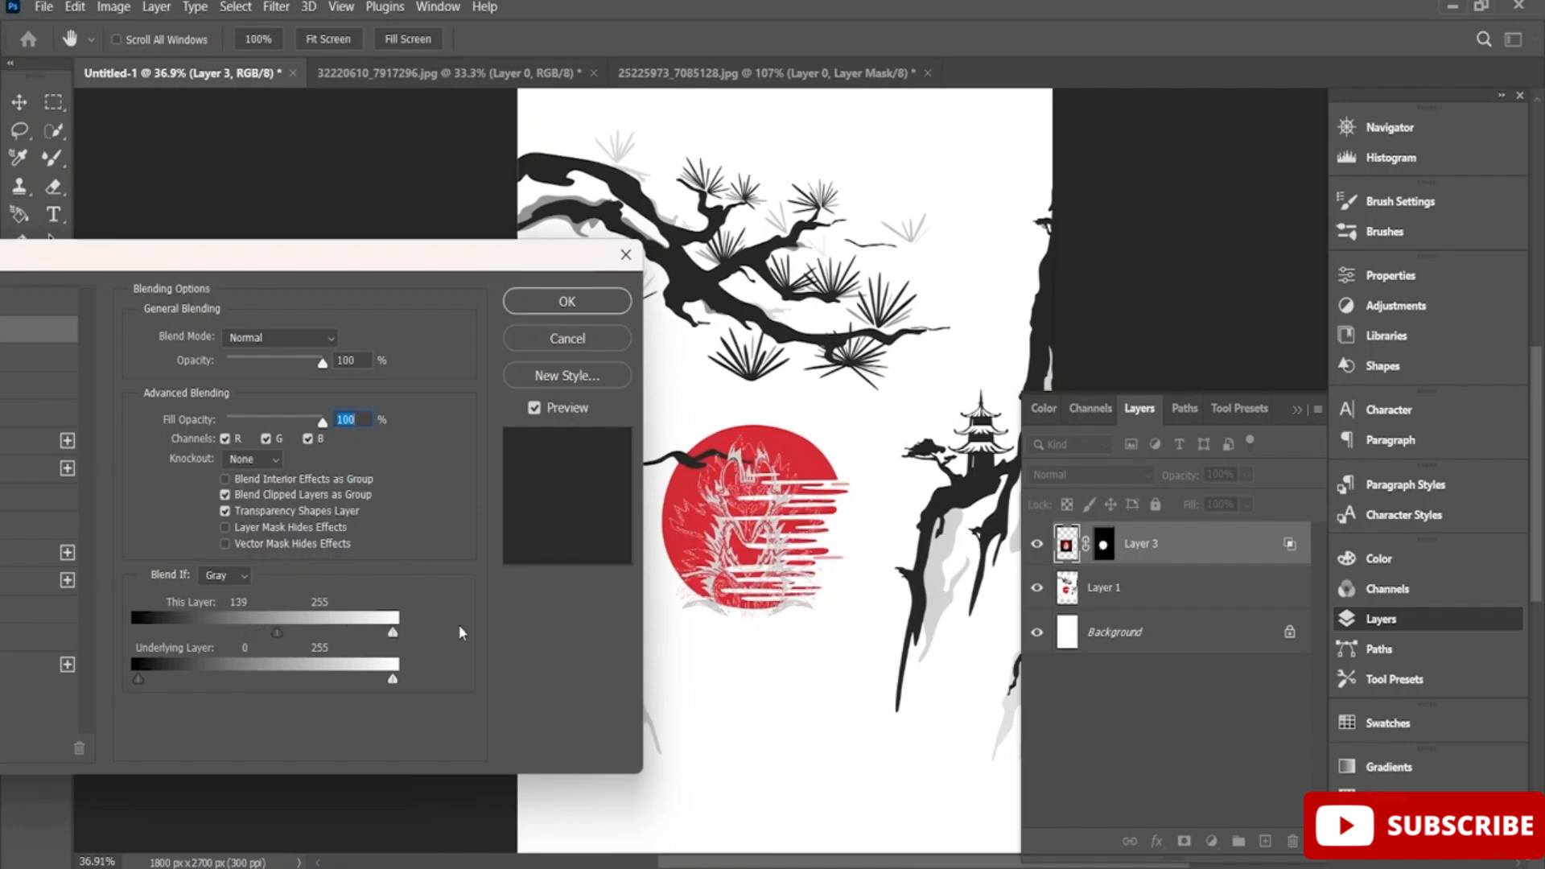
drag(281, 630, 267, 631)
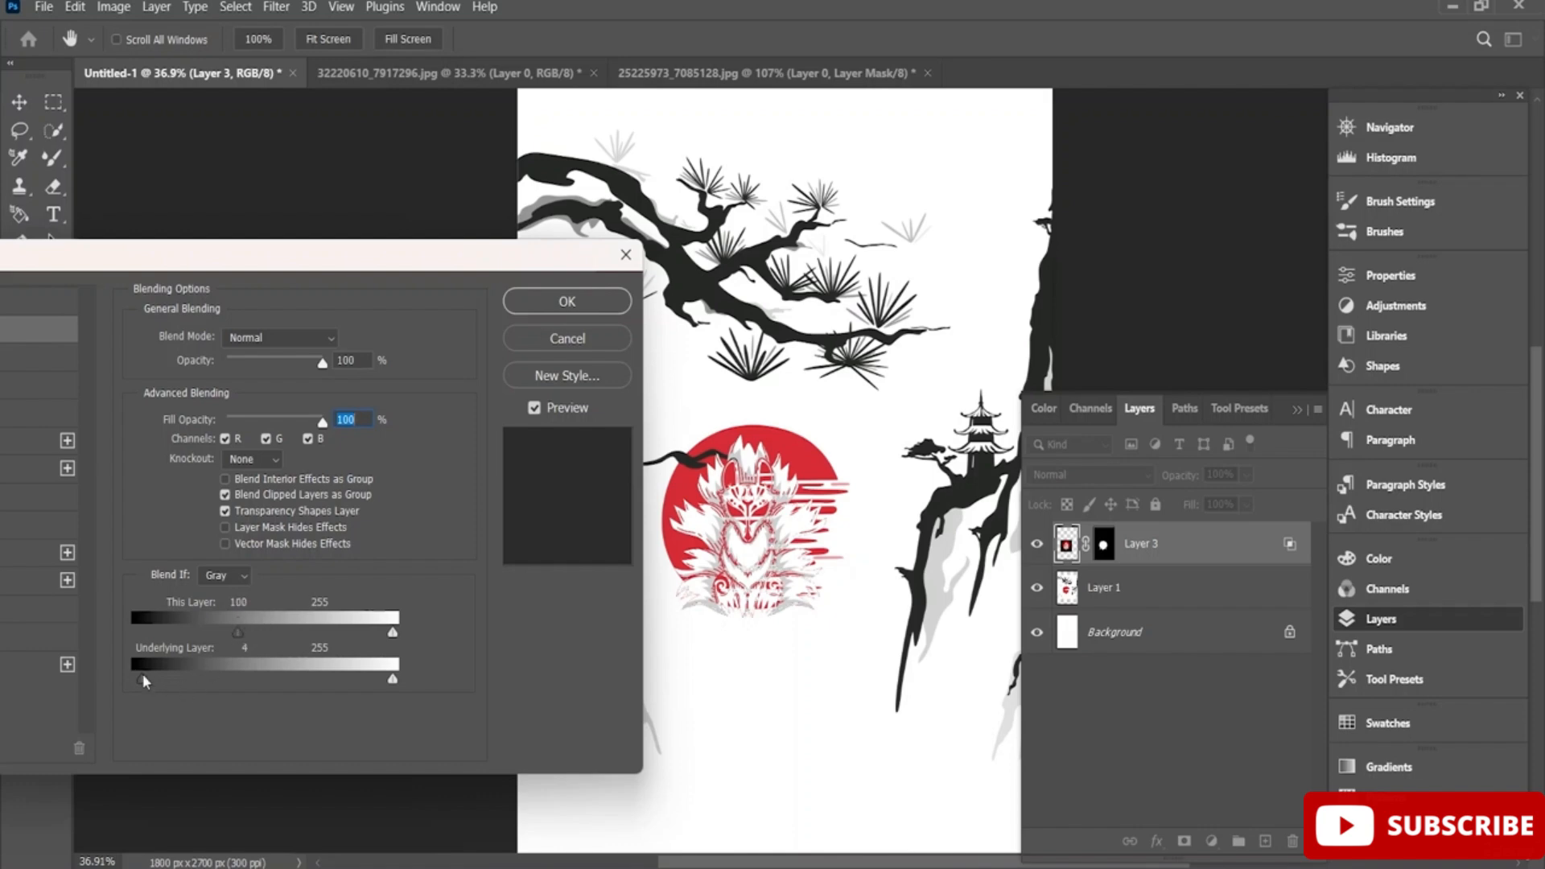
drag(141, 676, 147, 674)
click(607, 303)
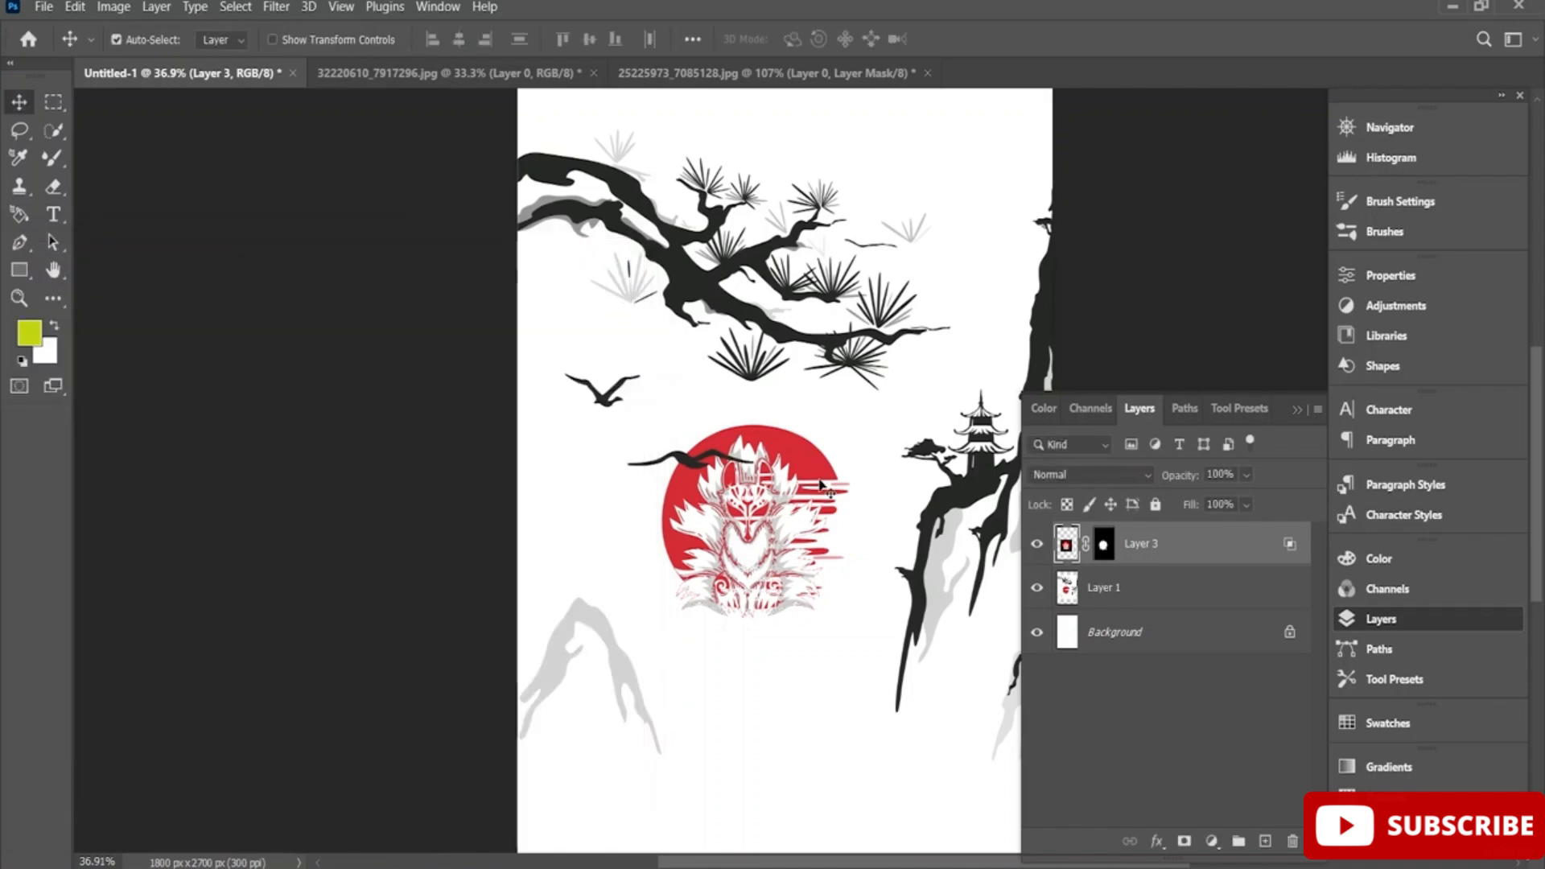
Fine-tune the vertical position of the ink landscape on Layer 1 behind the fox
scroll(889, 536, down, 3)
scroll(889, 537, up, 3)
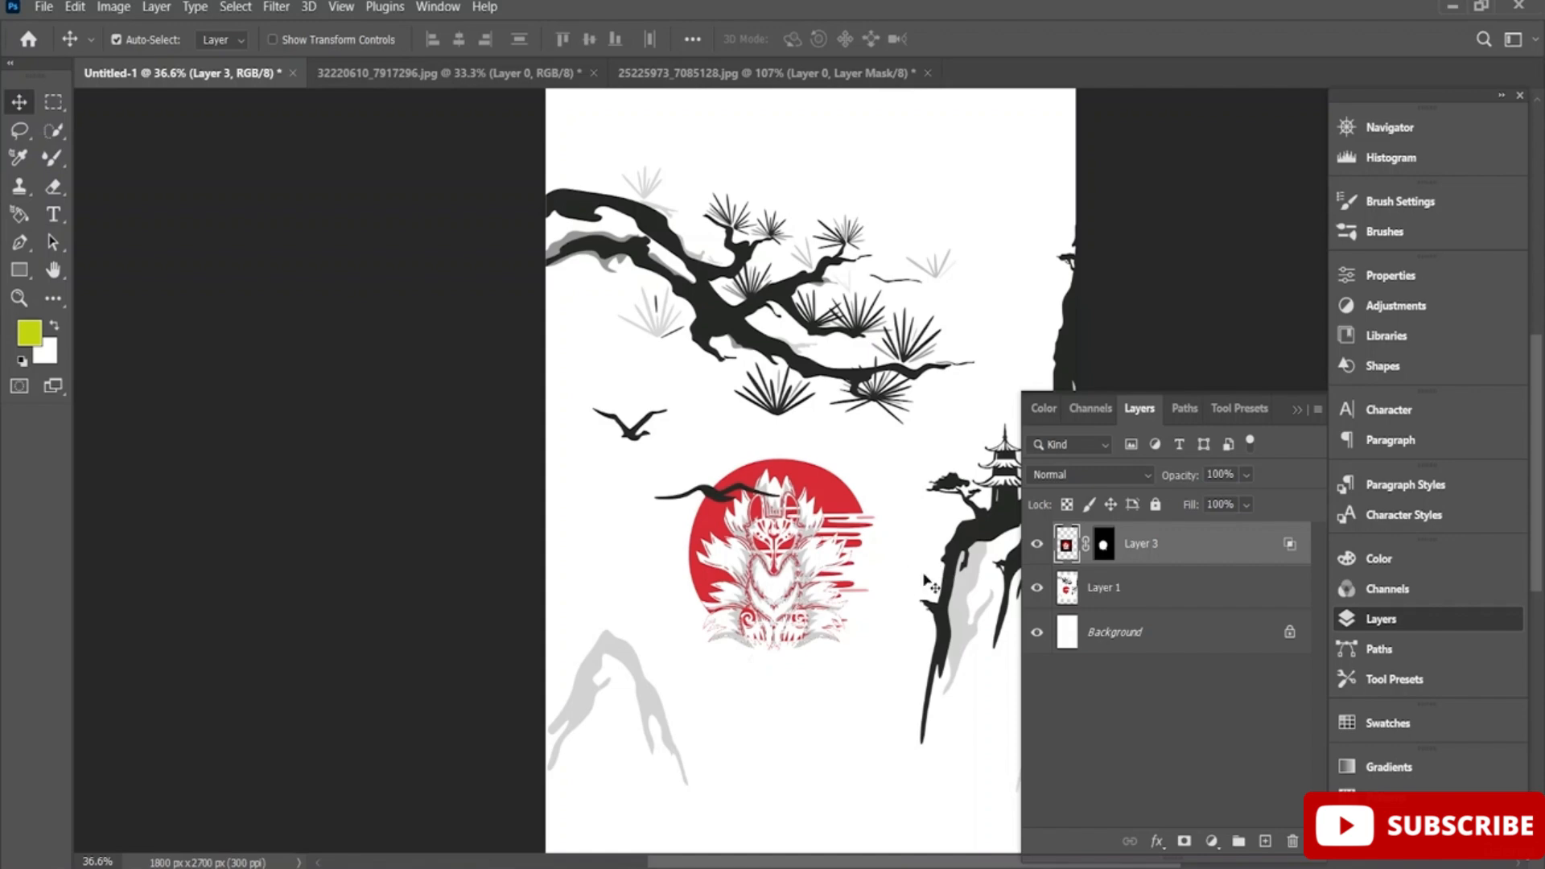
drag(745, 299, 746, 287)
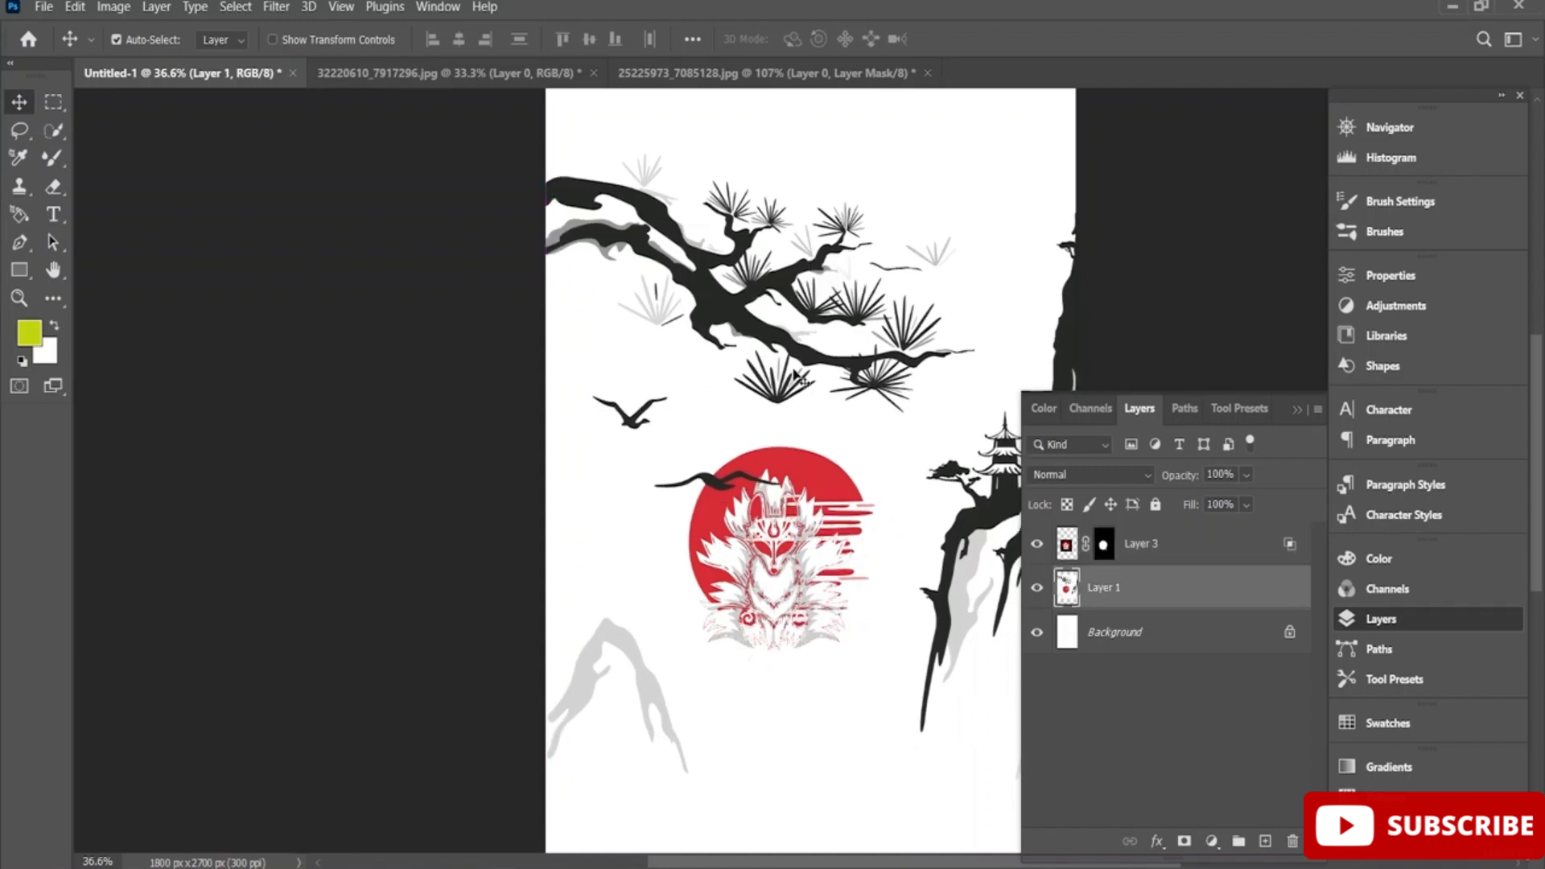
drag(794, 378, 789, 396)
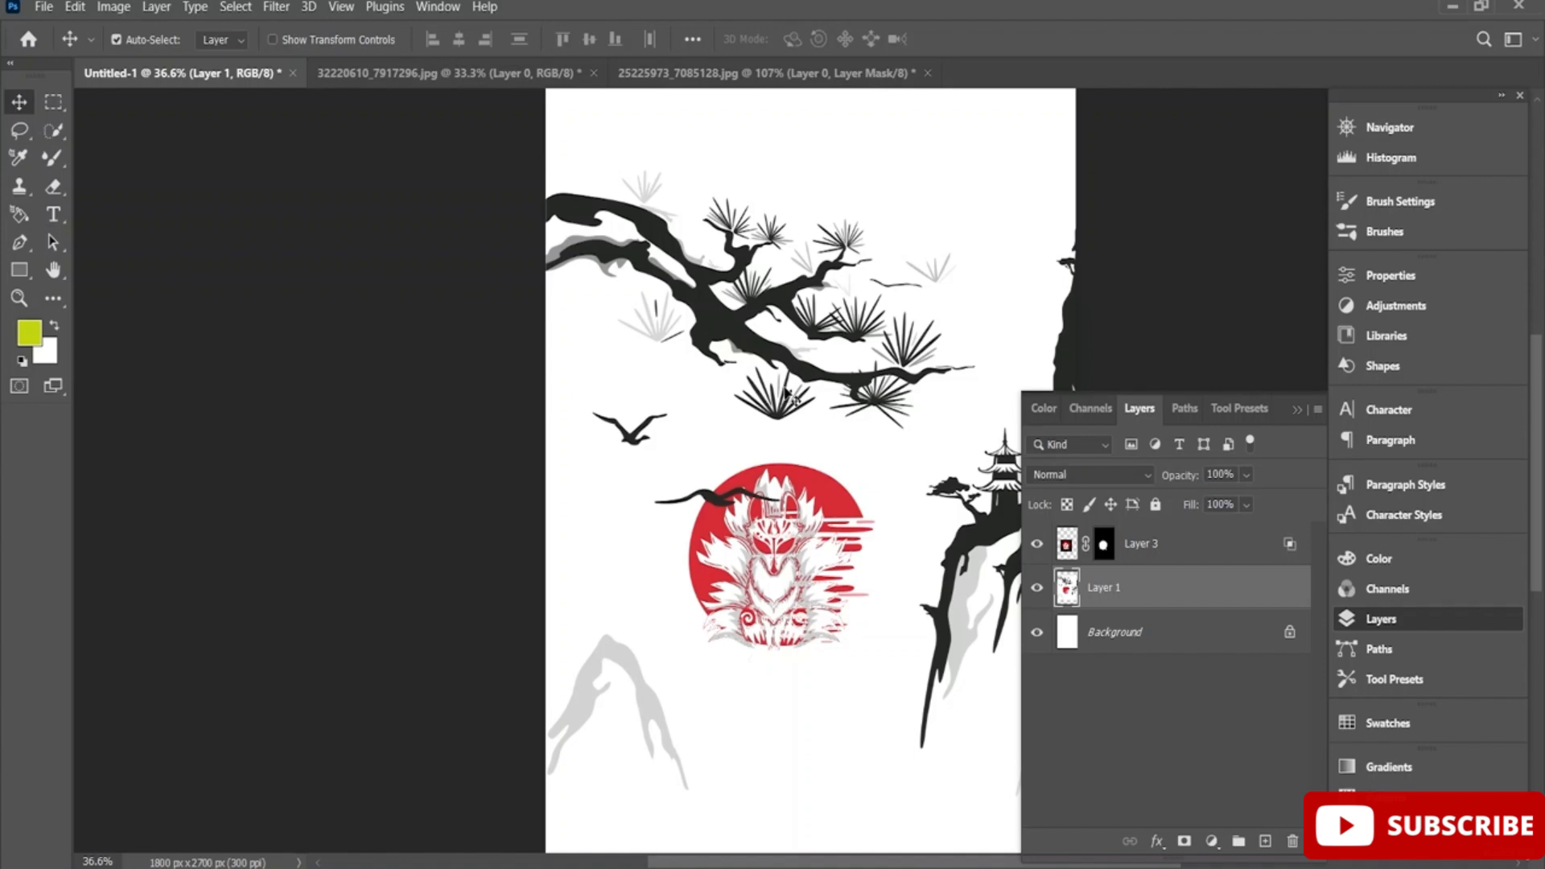
Select the Background layer, then hide and reshow it to check what it contributes behind the landscape
click(1162, 652)
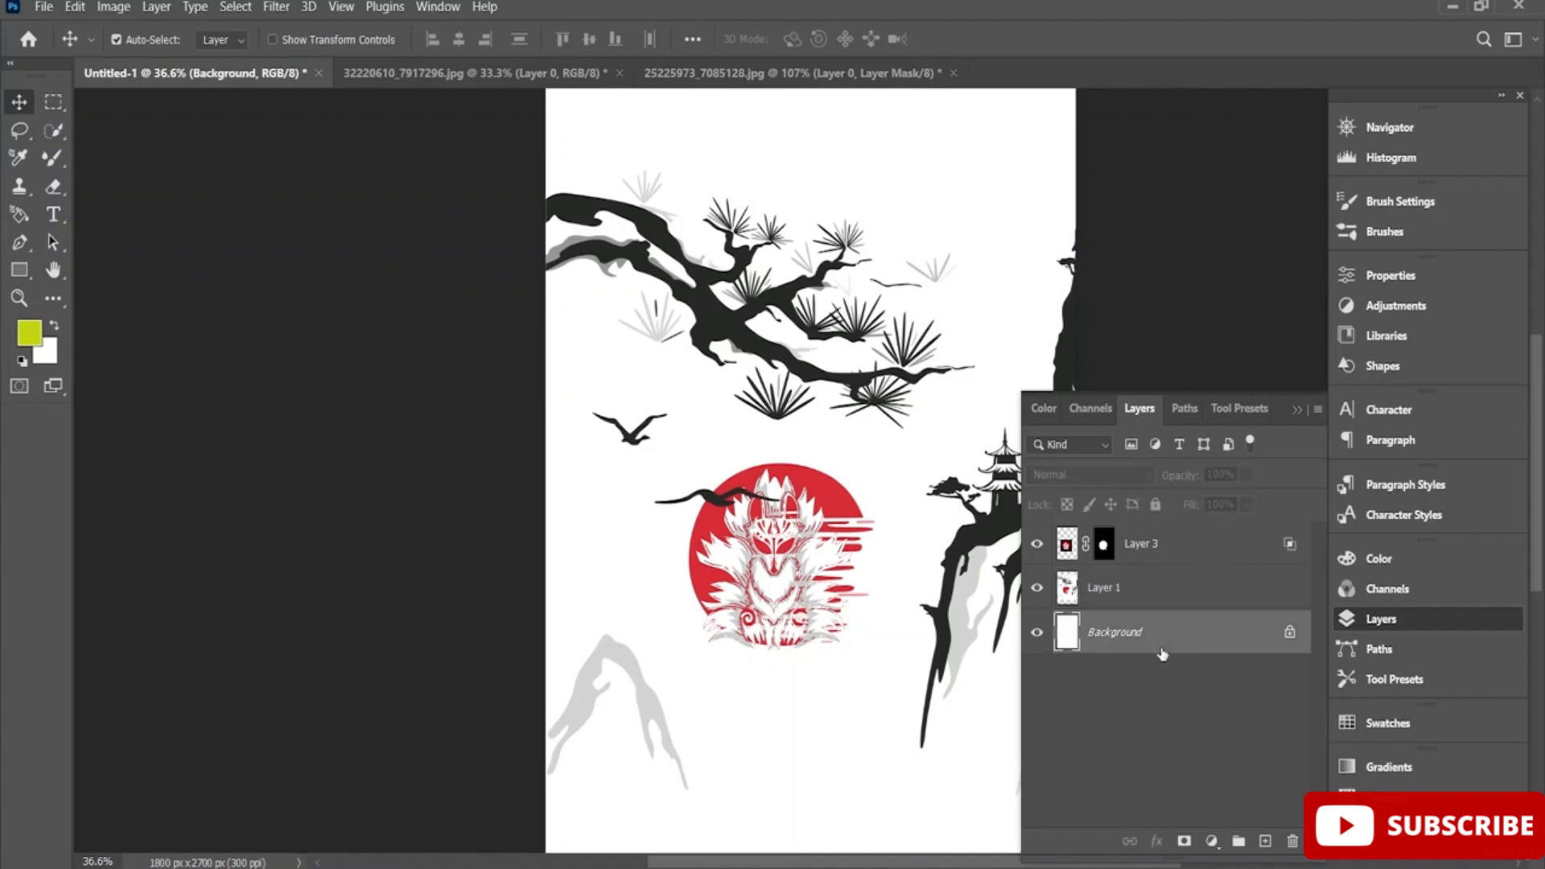
click(1154, 600)
click(1152, 635)
click(1035, 634)
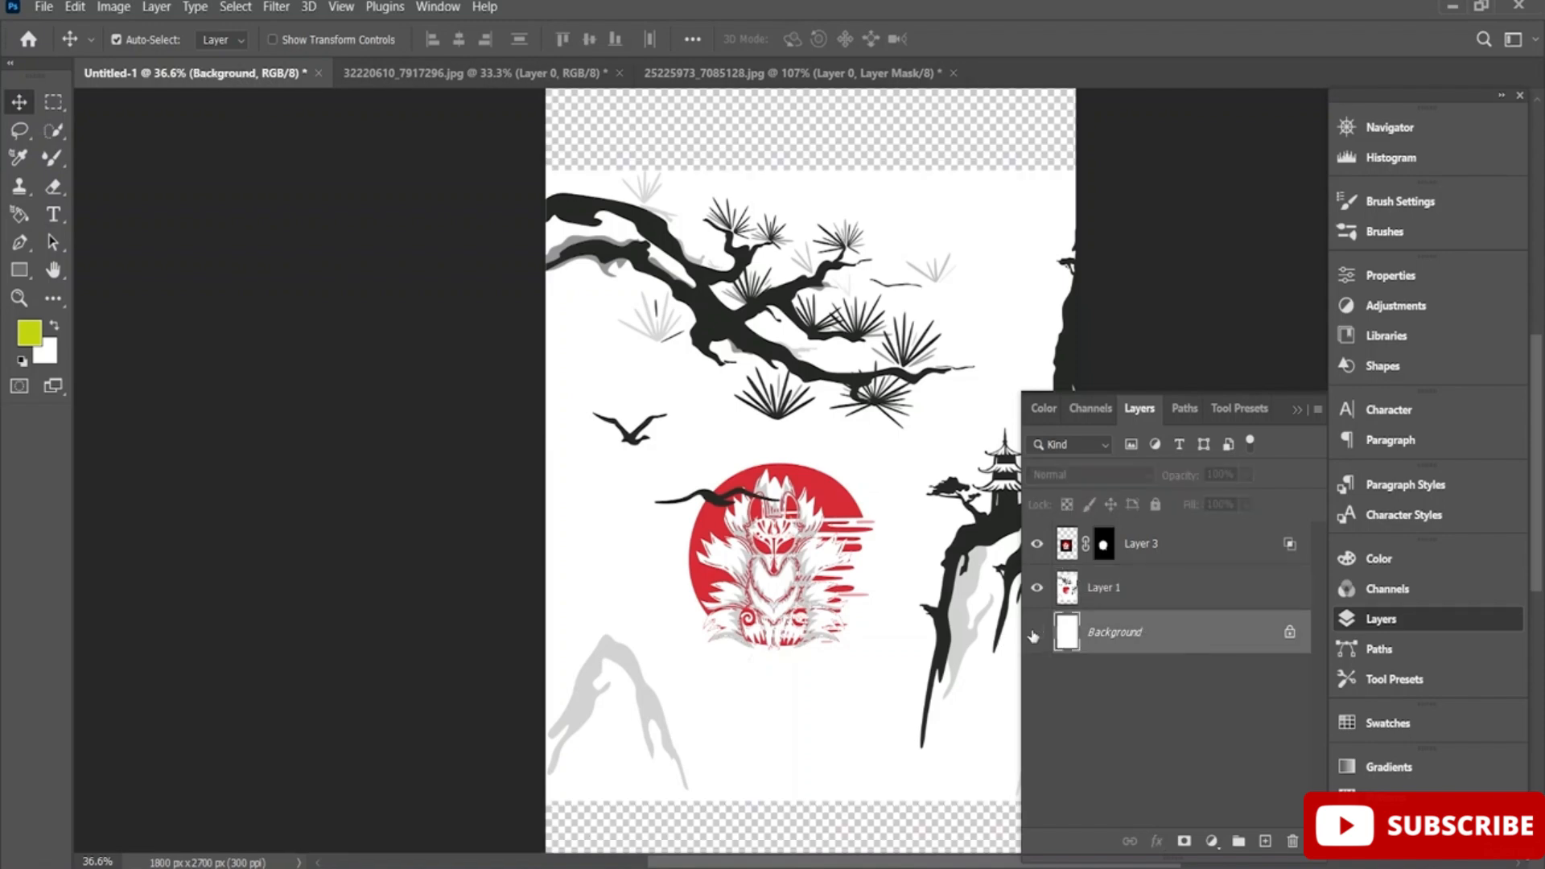
click(1036, 634)
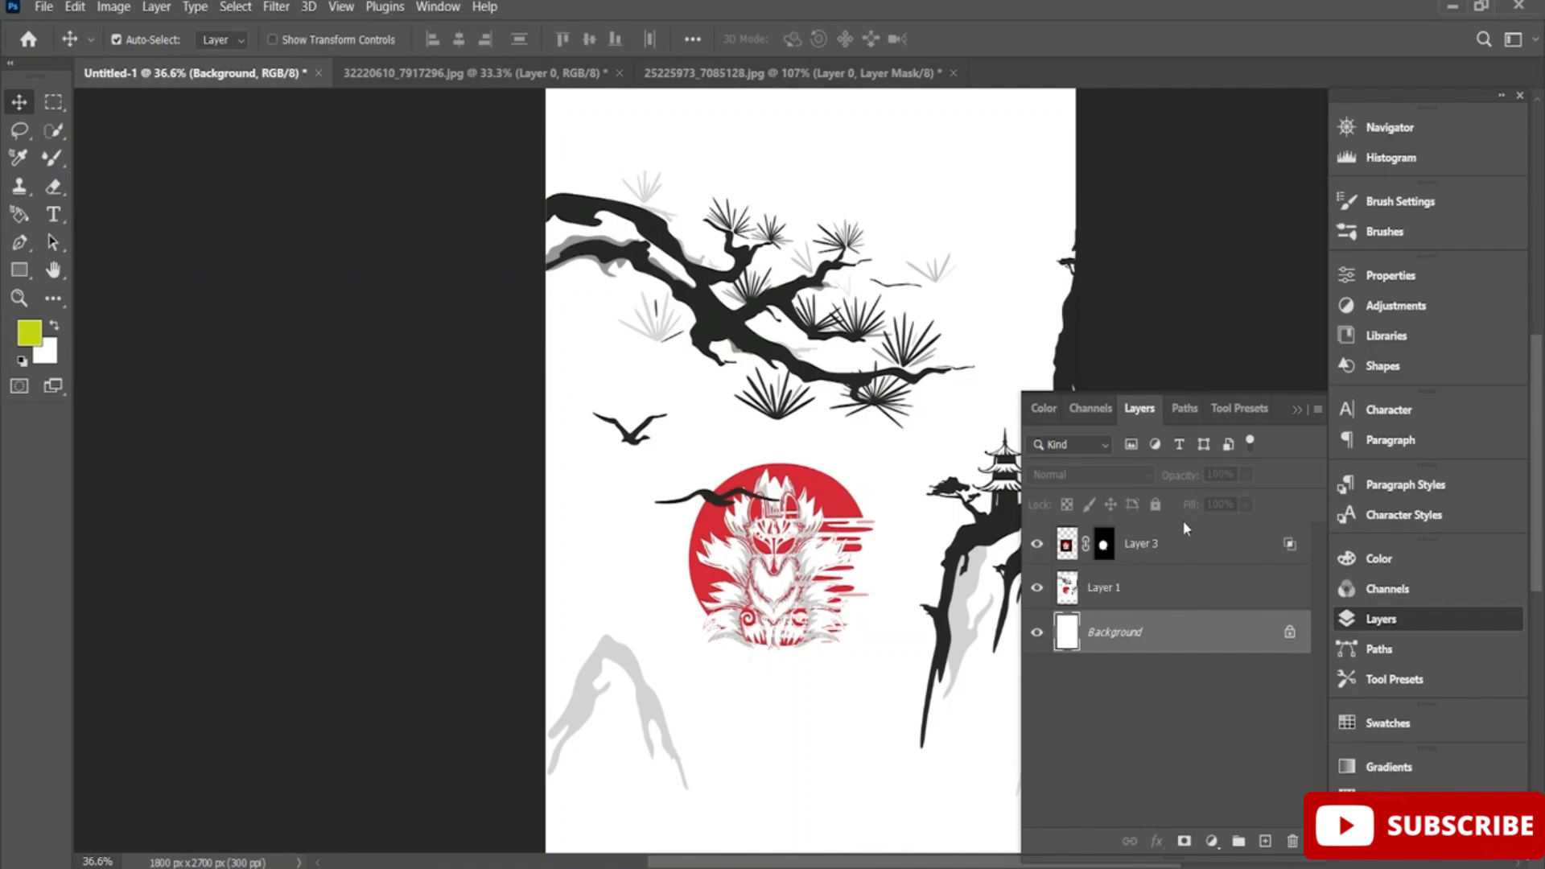
Add a new layer above Layer 1 and draw a lime-green rectangle about 1288 × 1782 px over the ink landscape
click(1169, 547)
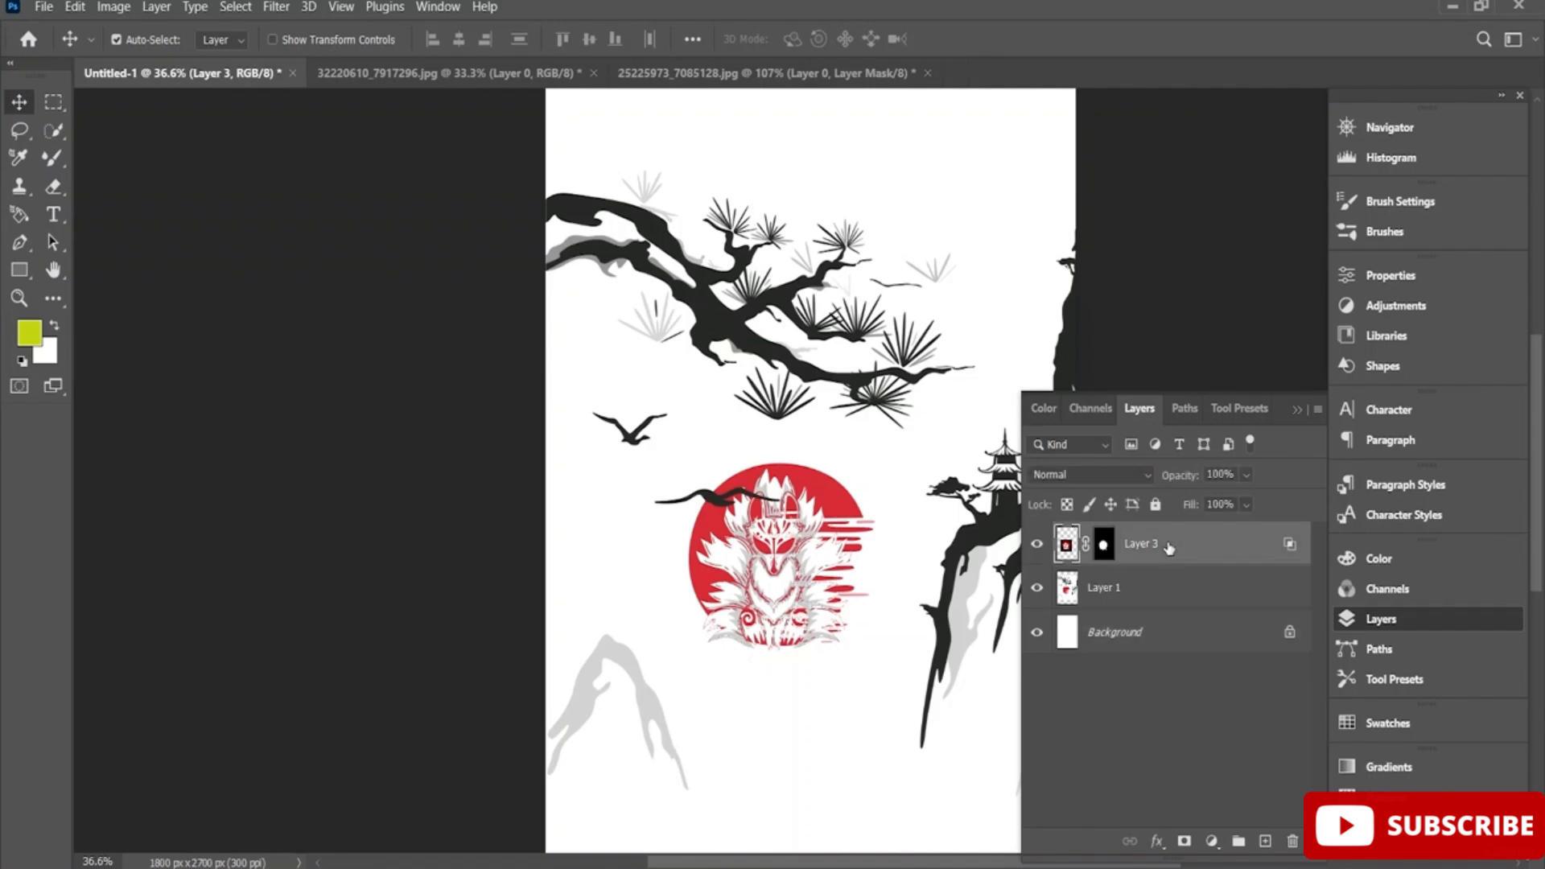
click(1152, 598)
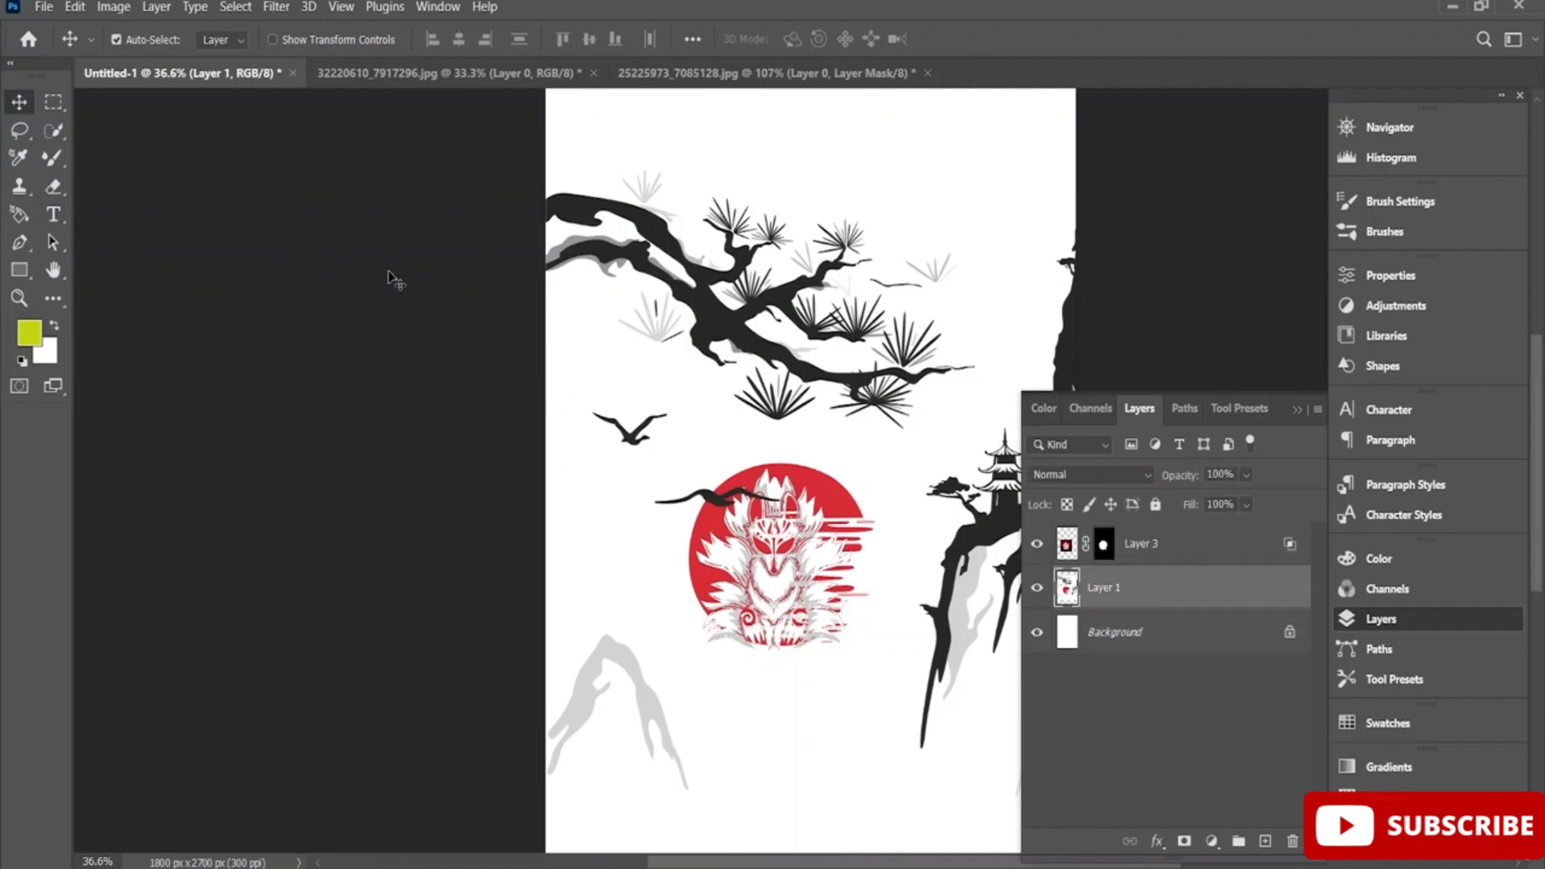
click(20, 271)
click(1265, 841)
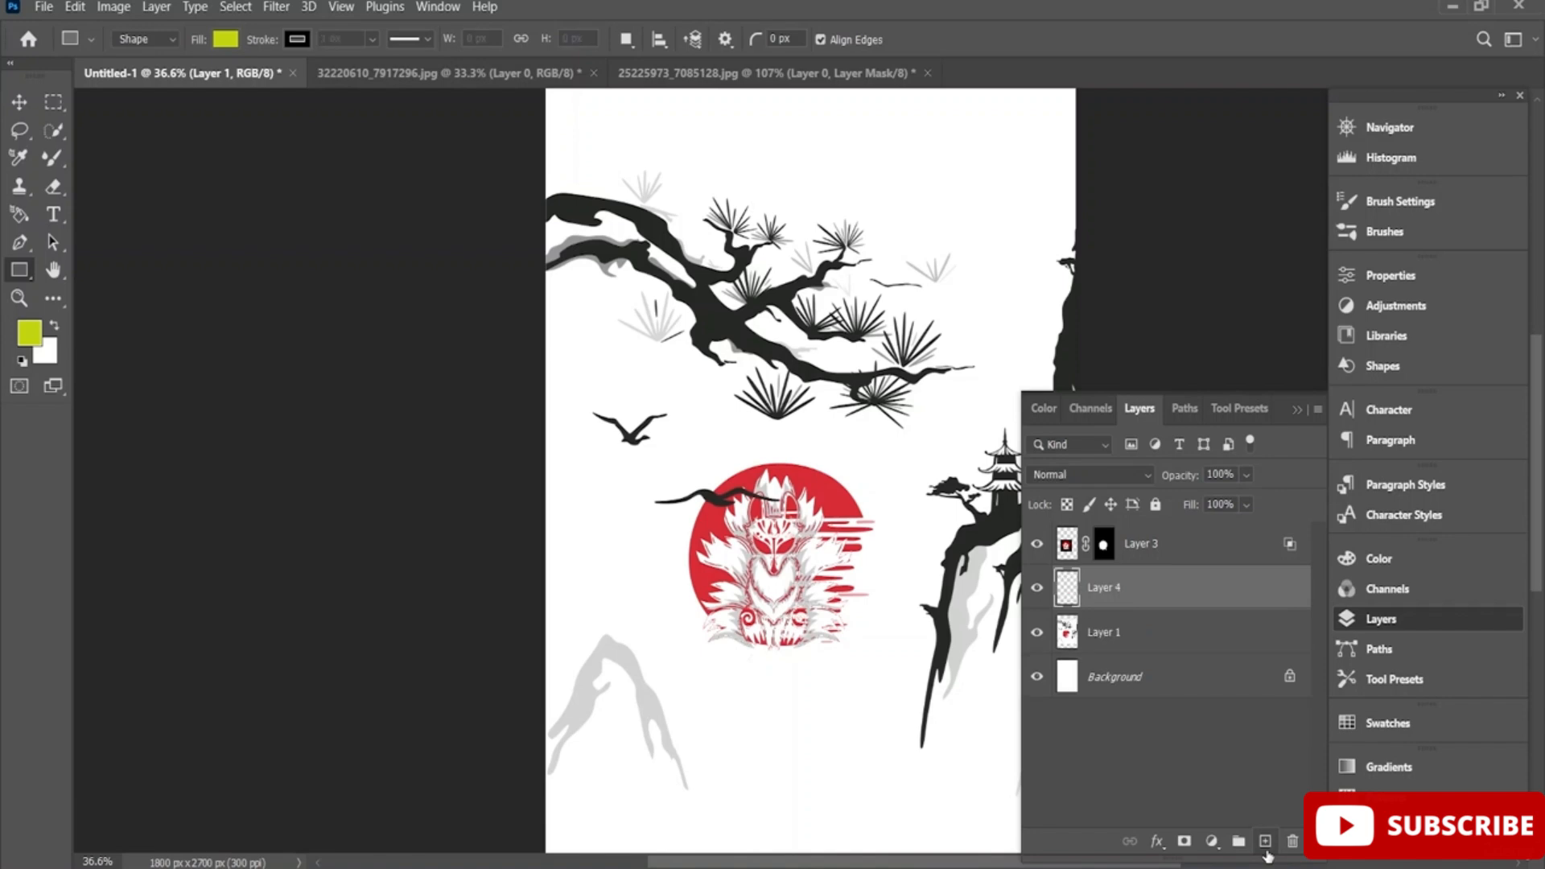
drag(593, 192, 972, 750)
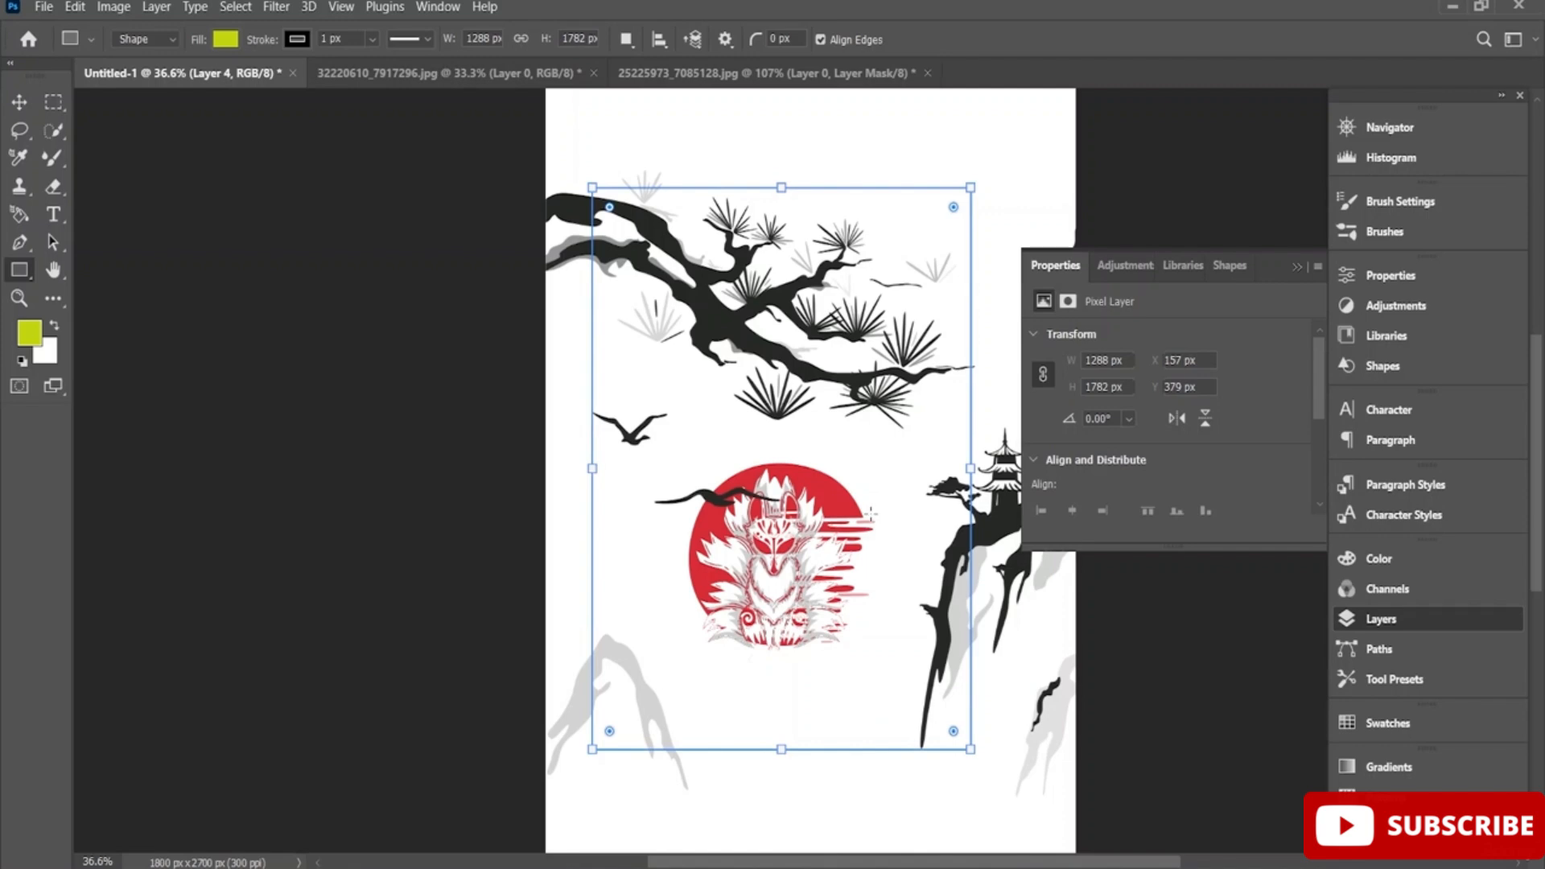
click(19, 101)
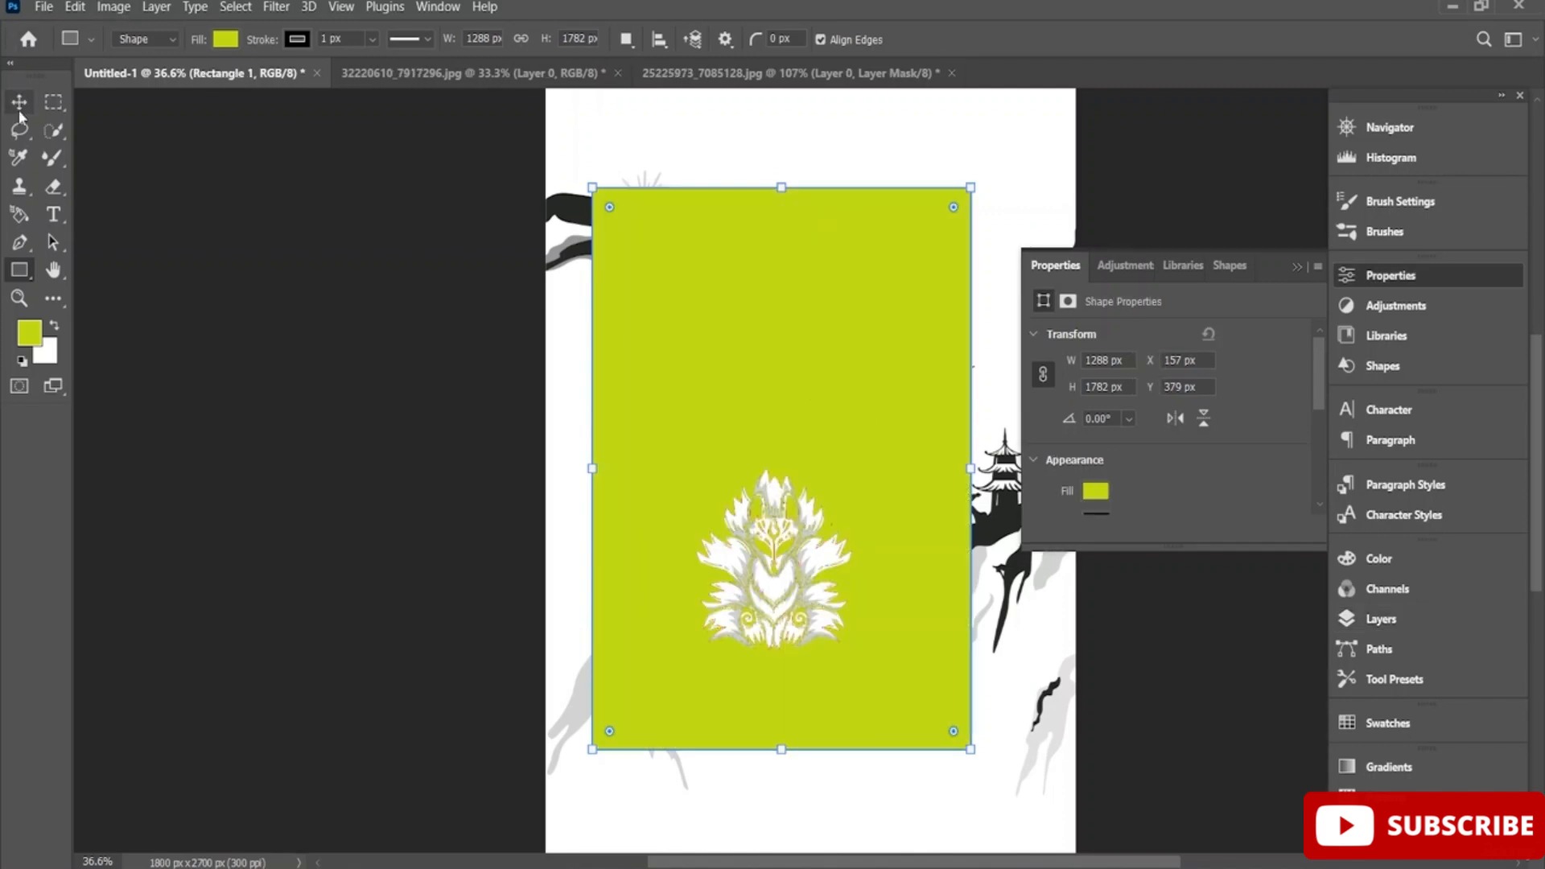
Move the green rectangle to about X 189, Y 540 px and place its layer directly beneath Layer 1
drag(714, 445, 766, 483)
drag(854, 381, 832, 372)
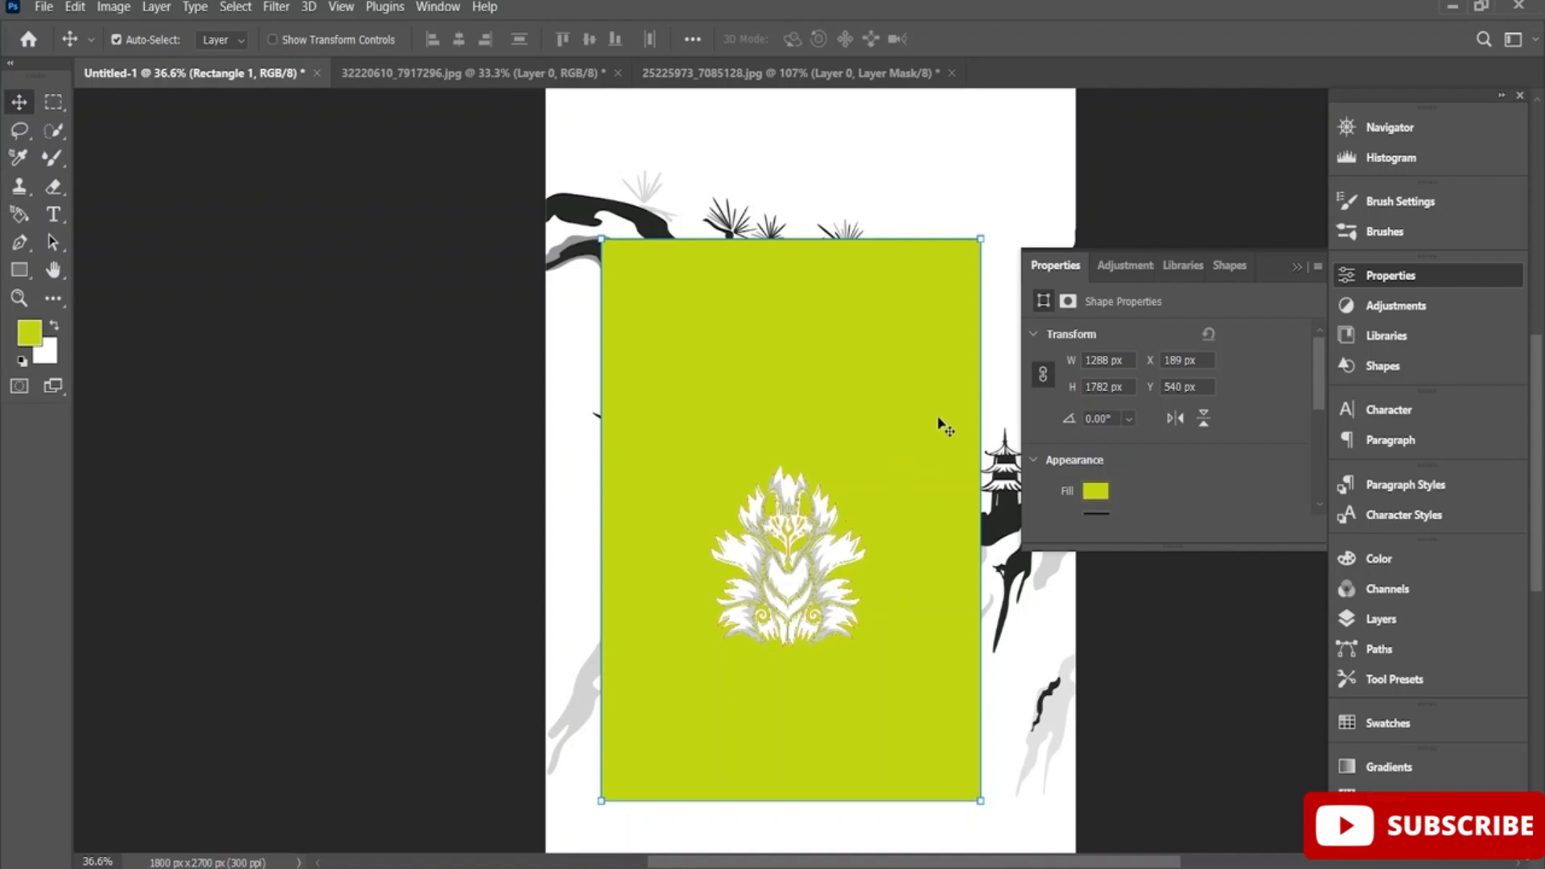
click(1400, 619)
drag(1135, 588, 1133, 650)
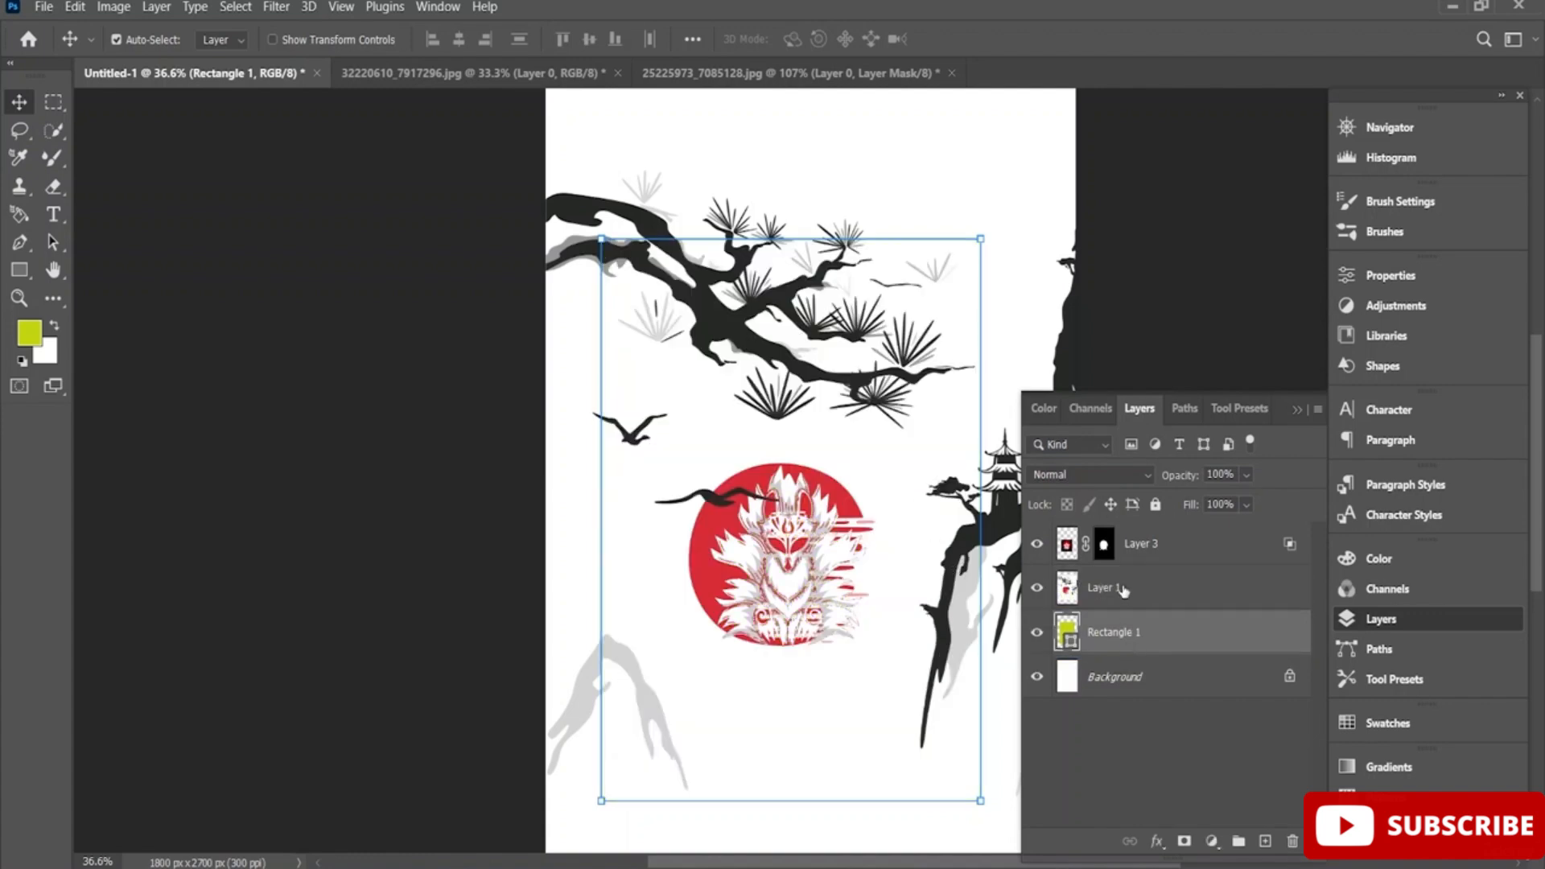
click(819, 553)
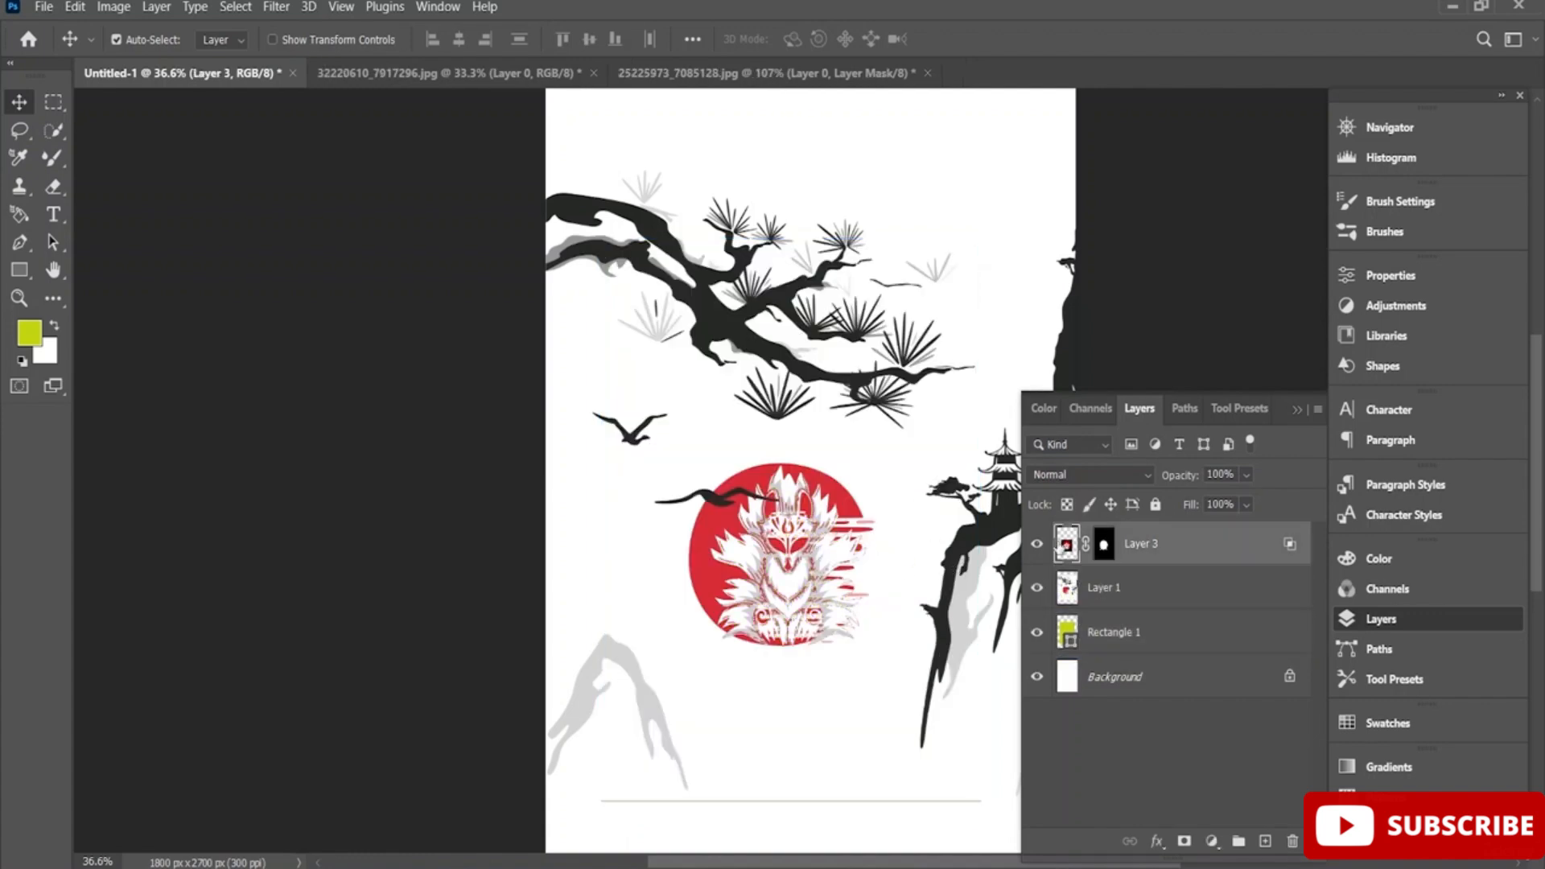
click(1139, 589)
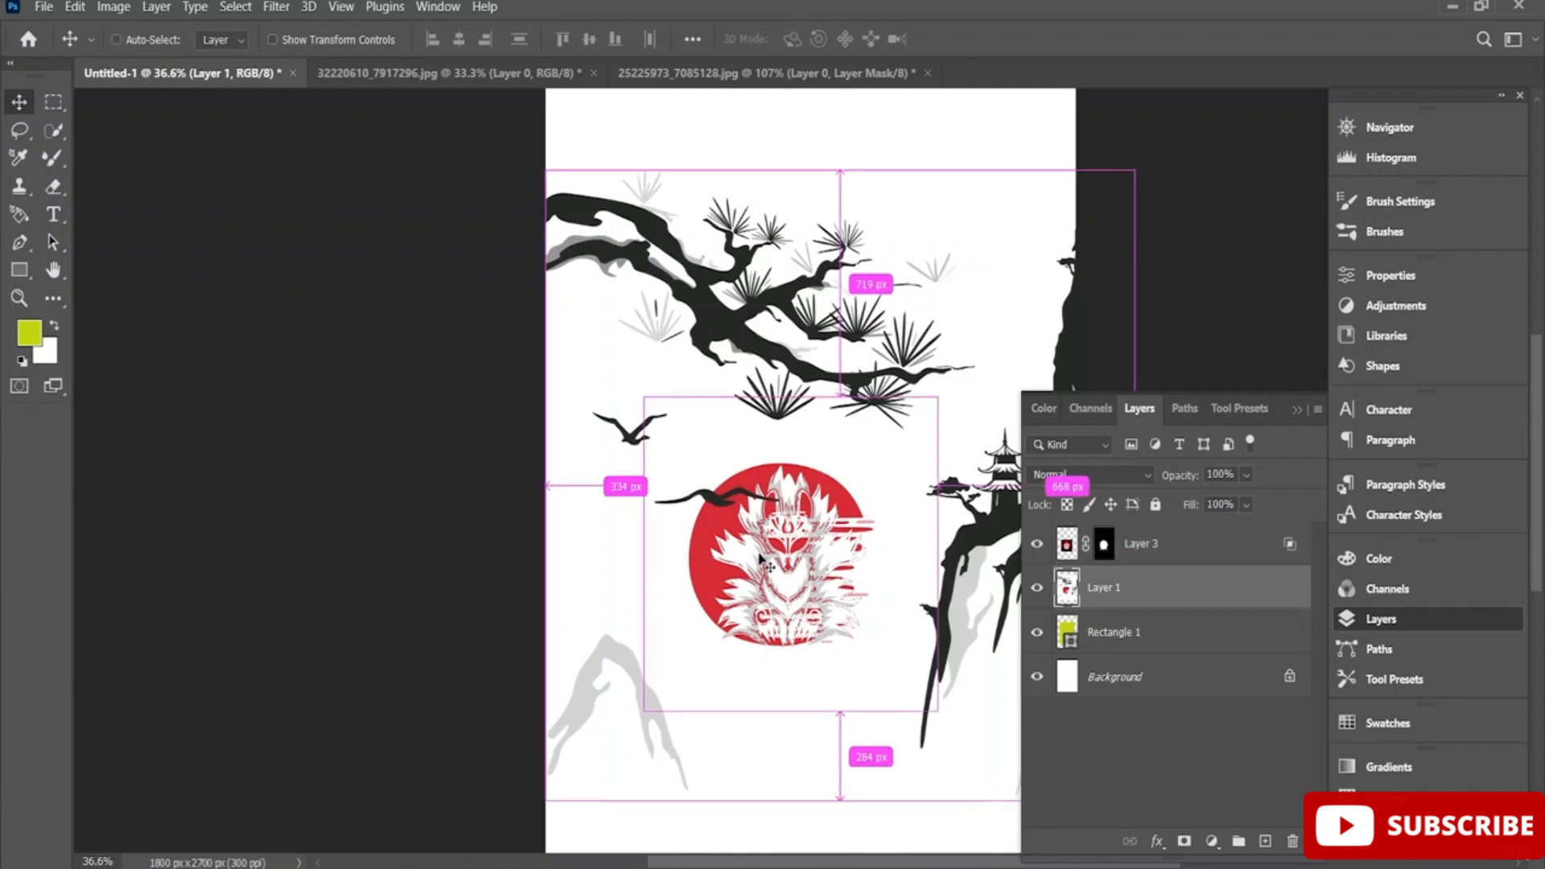
key(ctrl+t)
right_click(781, 554)
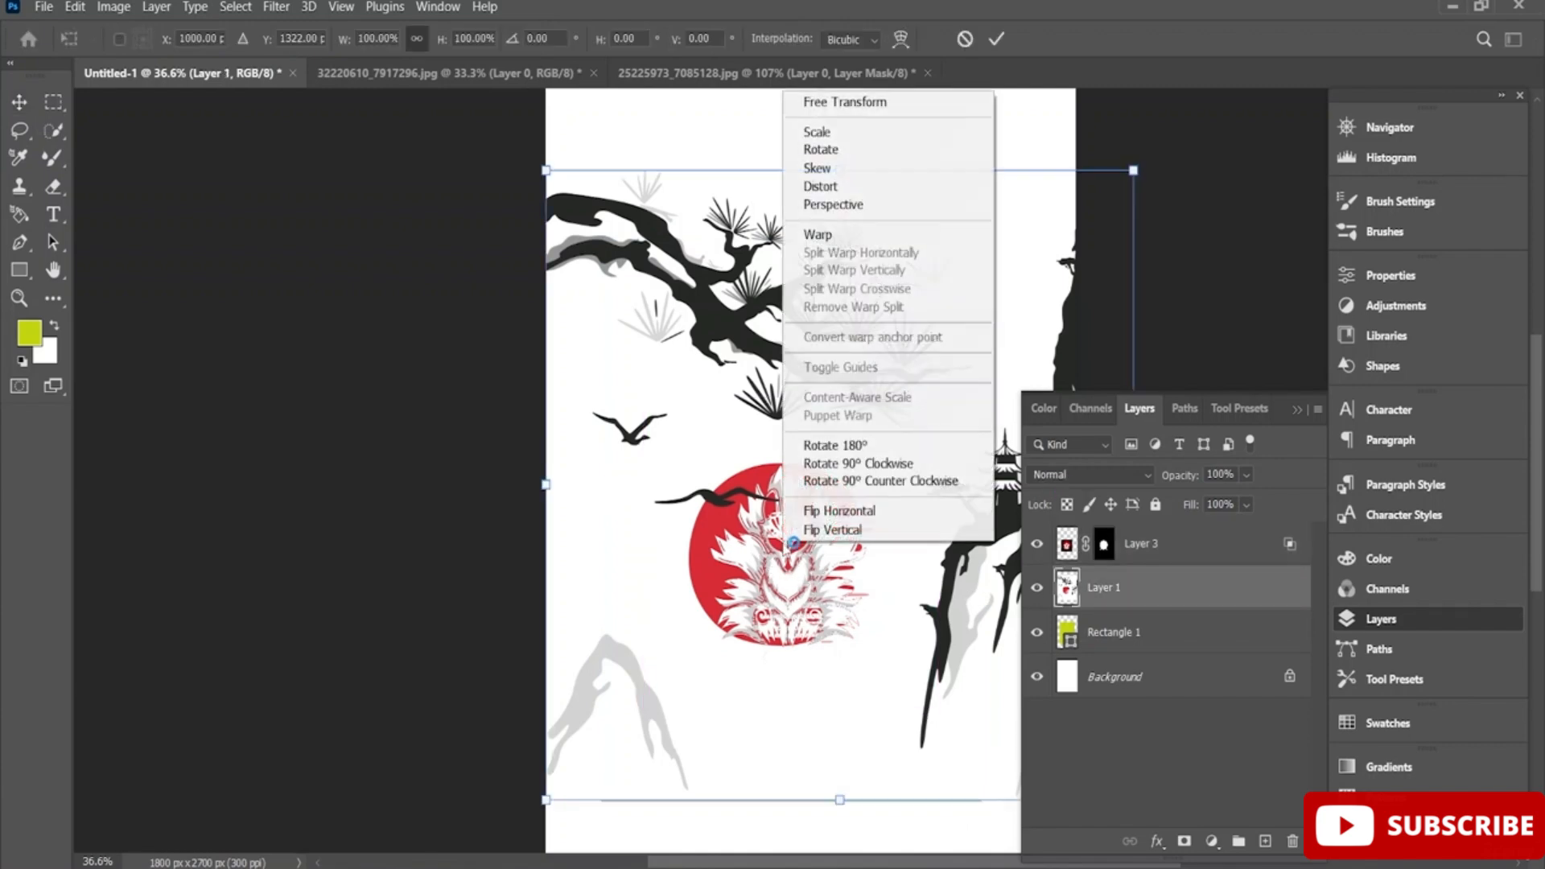
key(Escape)
key(Escape)
Clip the ink landscape on Layer 1 to the rectangle, and nudge the fox back toward the centre of the red sun
right_click(1117, 595)
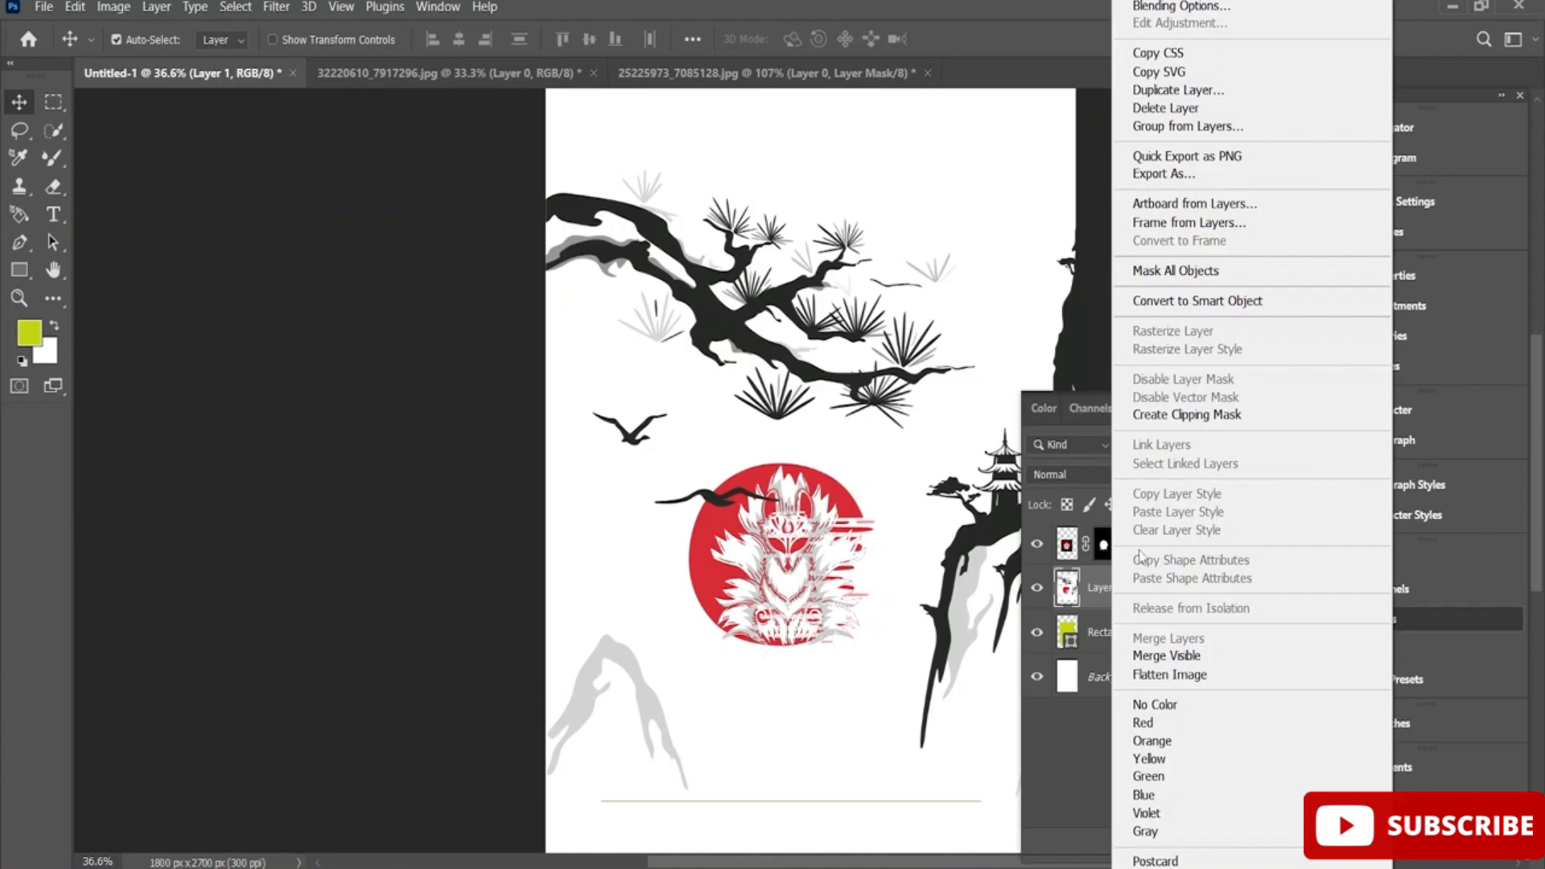
click(1217, 417)
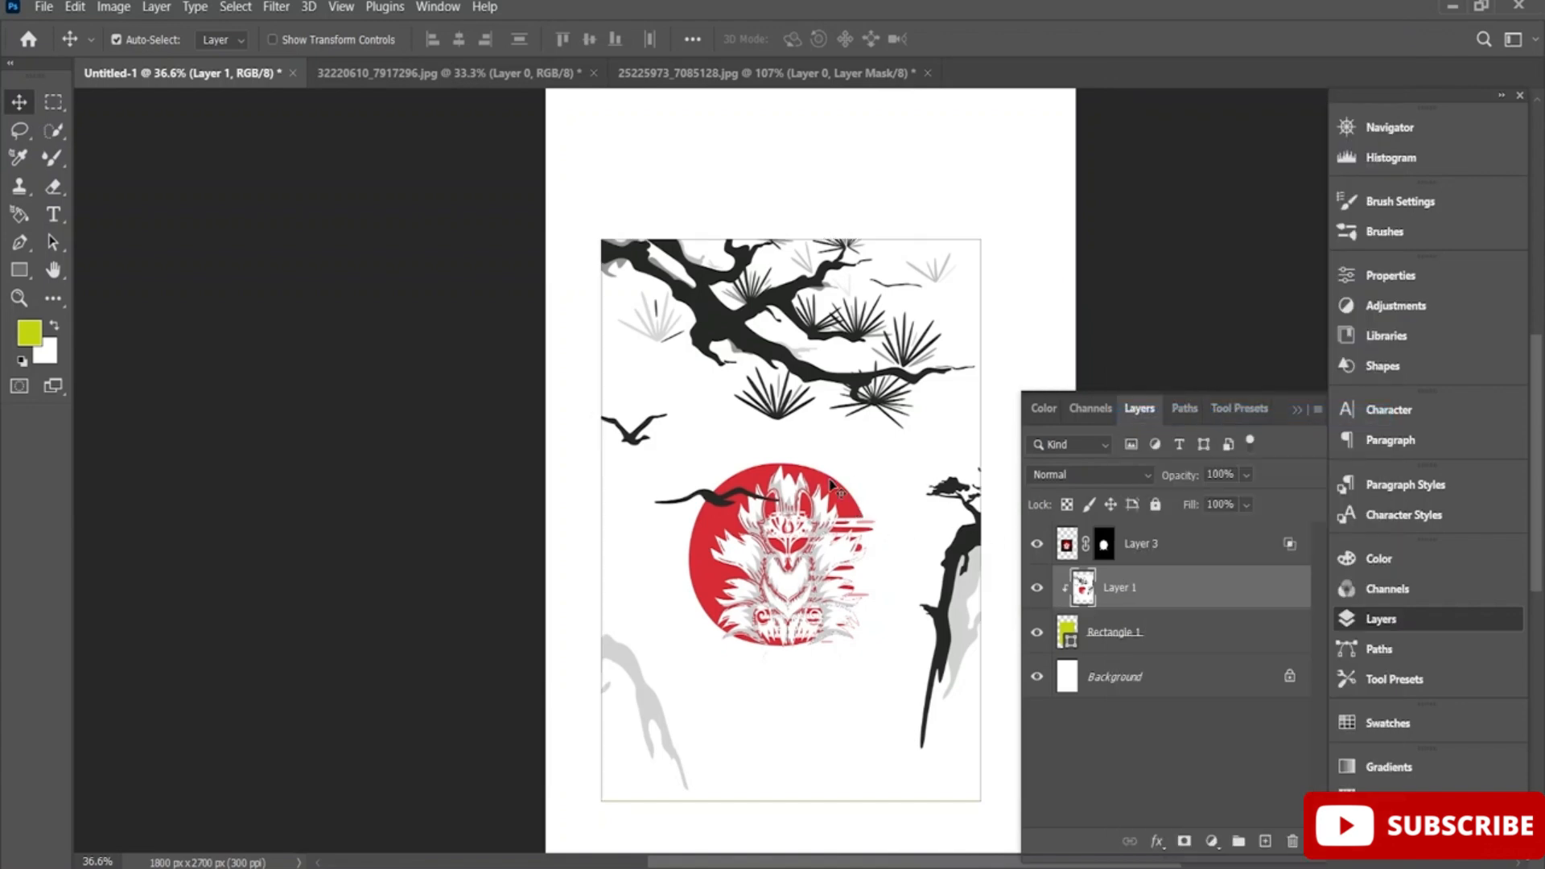
mouse_move(833, 483)
mouse_down()
mouse_move(845, 448)
mouse_move(819, 482)
mouse_up()
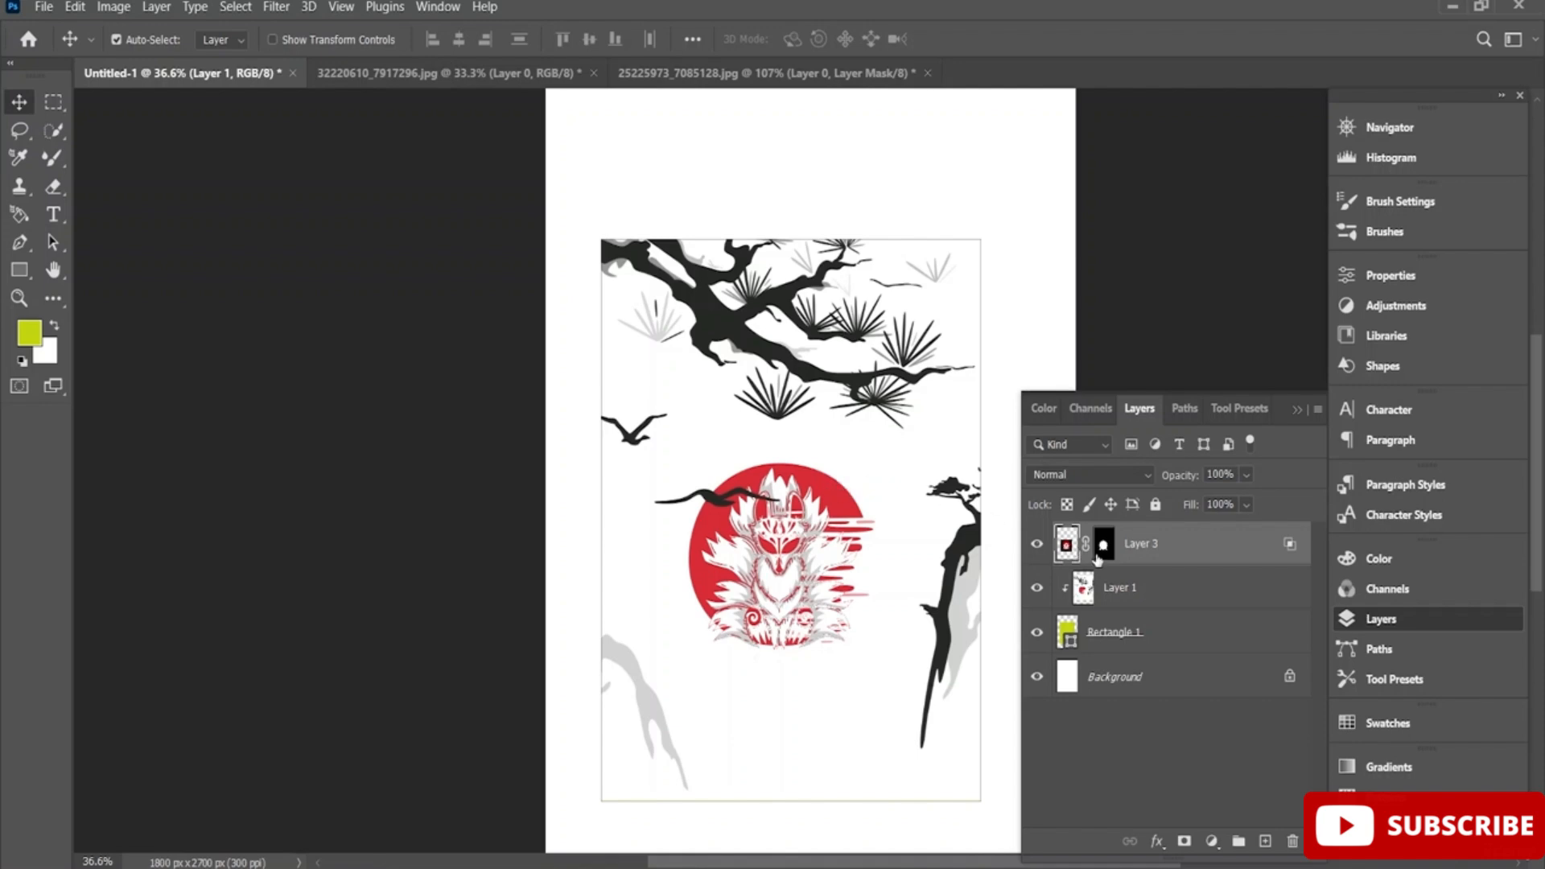
Scale the clipped landscape on Layer 1 to 95.90% and reposition it so it fills the rectangle, then apply the transform
click(1131, 637)
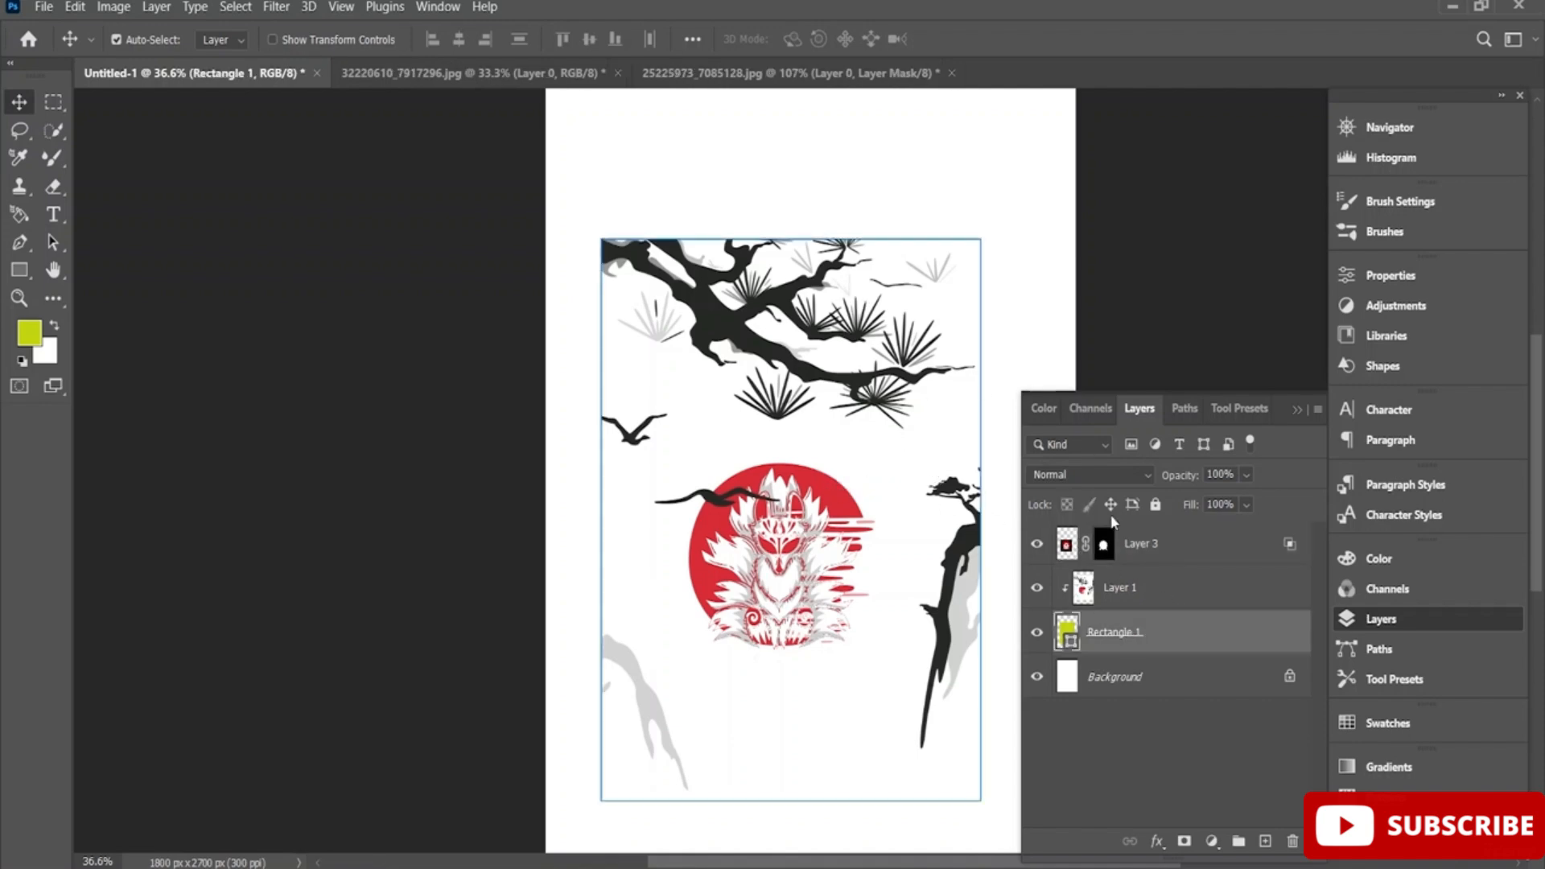
click(1161, 593)
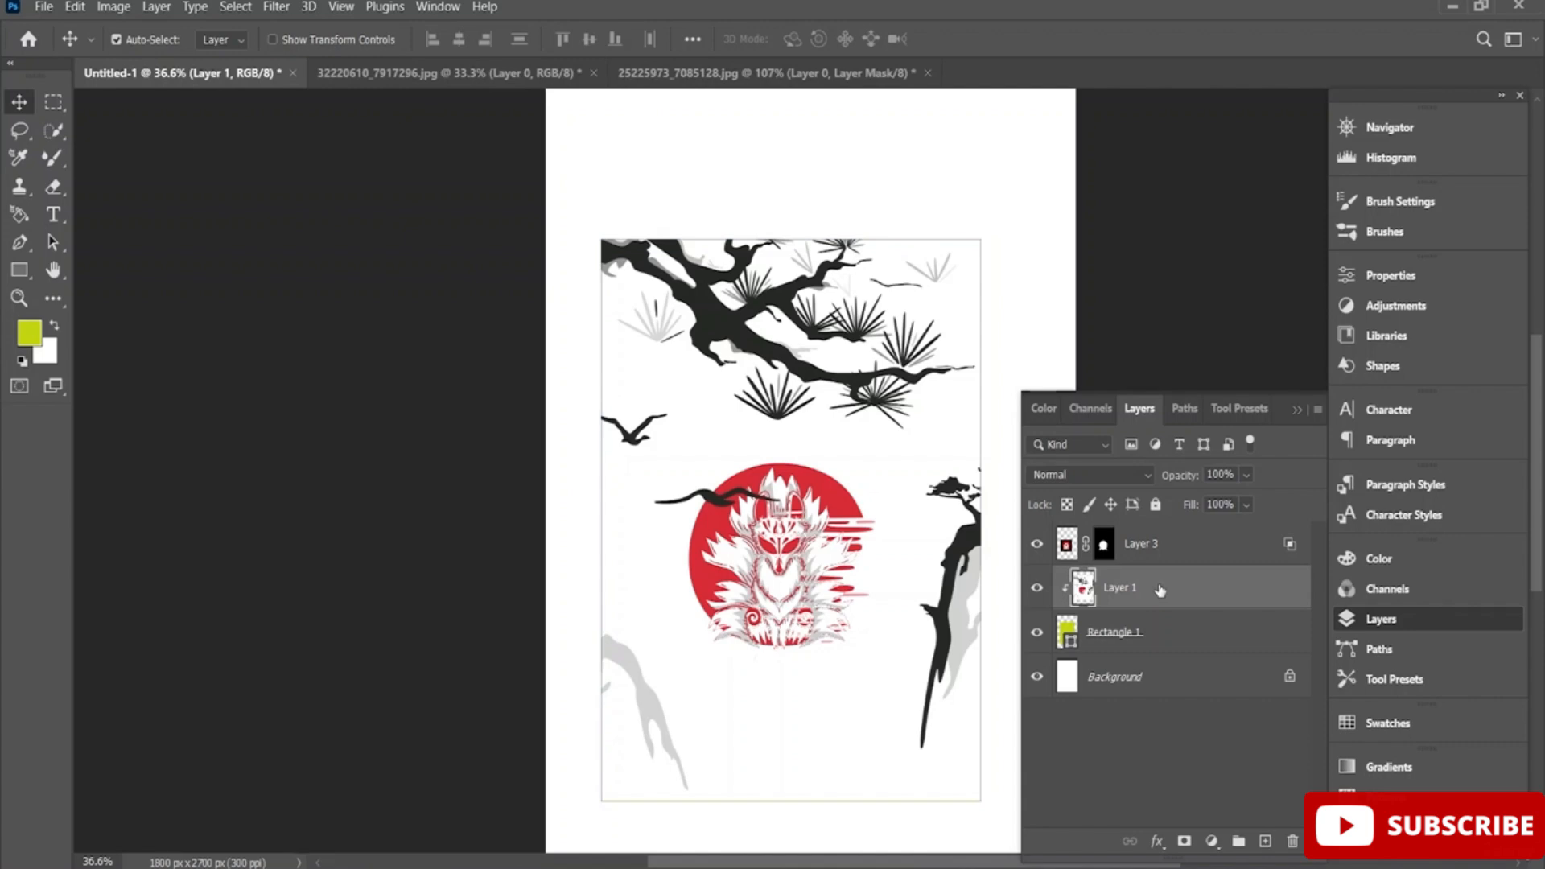
key(ctrl+t)
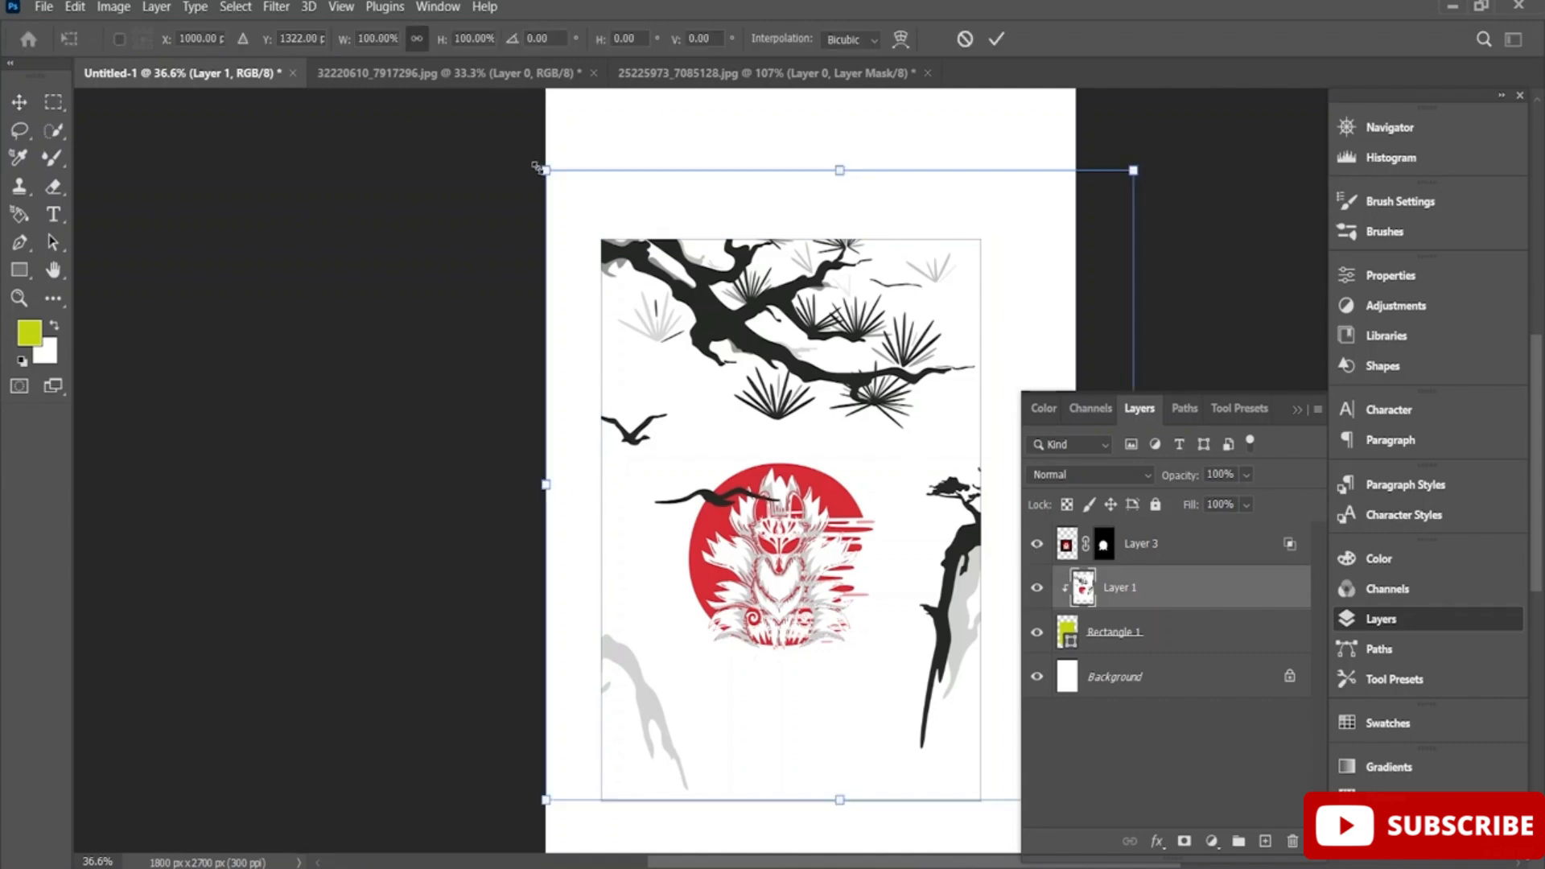
drag(537, 167, 562, 191)
mouse_move(809, 483)
mouse_down()
mouse_move(809, 447)
mouse_move(807, 481)
mouse_up()
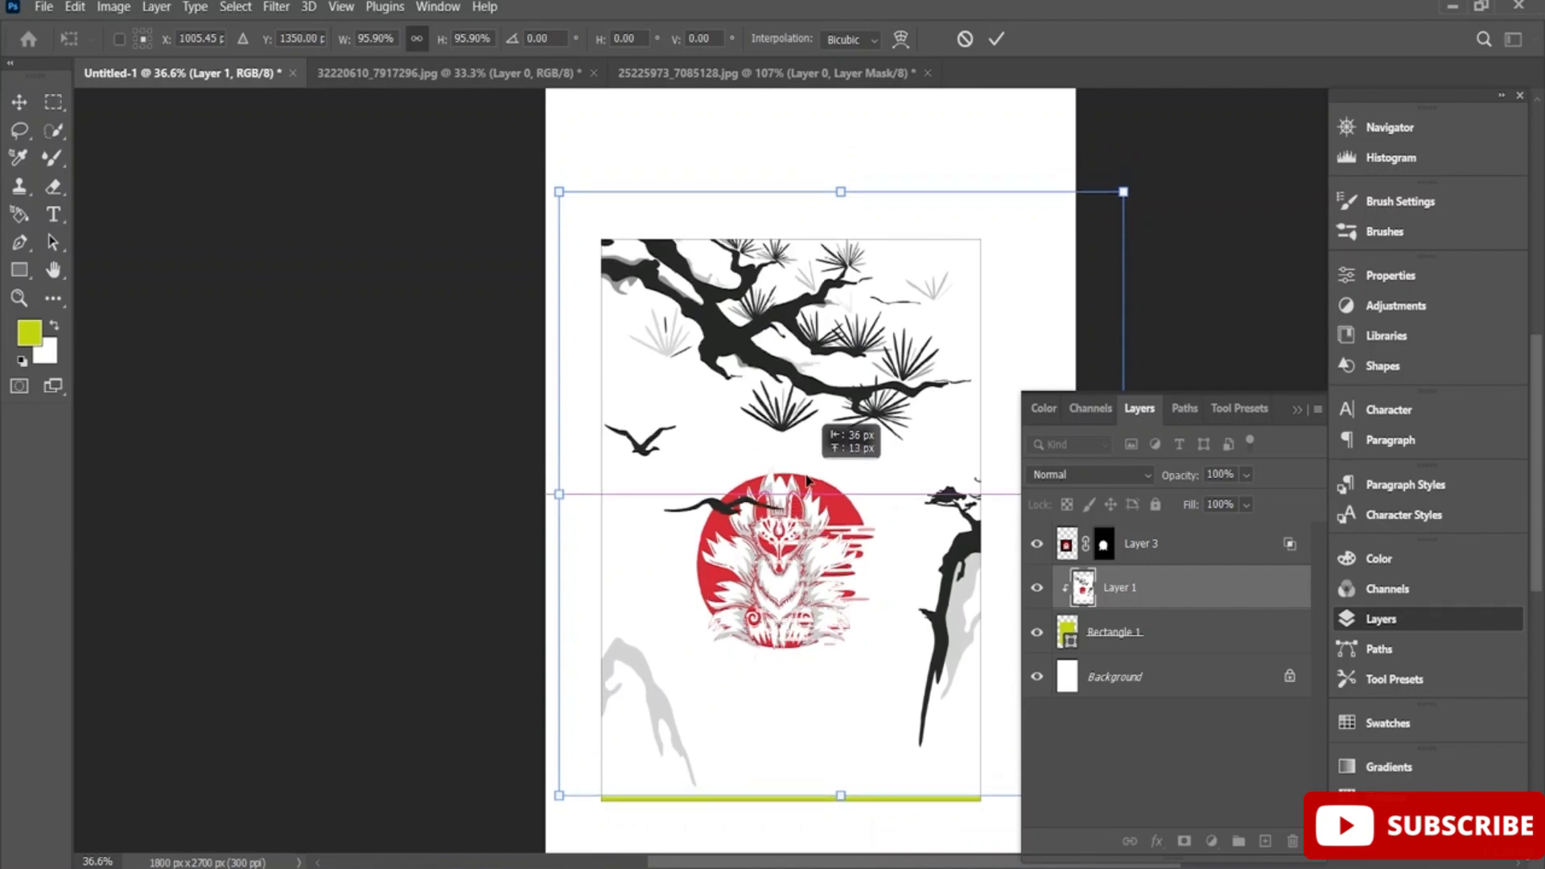
drag(807, 482, 809, 486)
drag(809, 488, 807, 497)
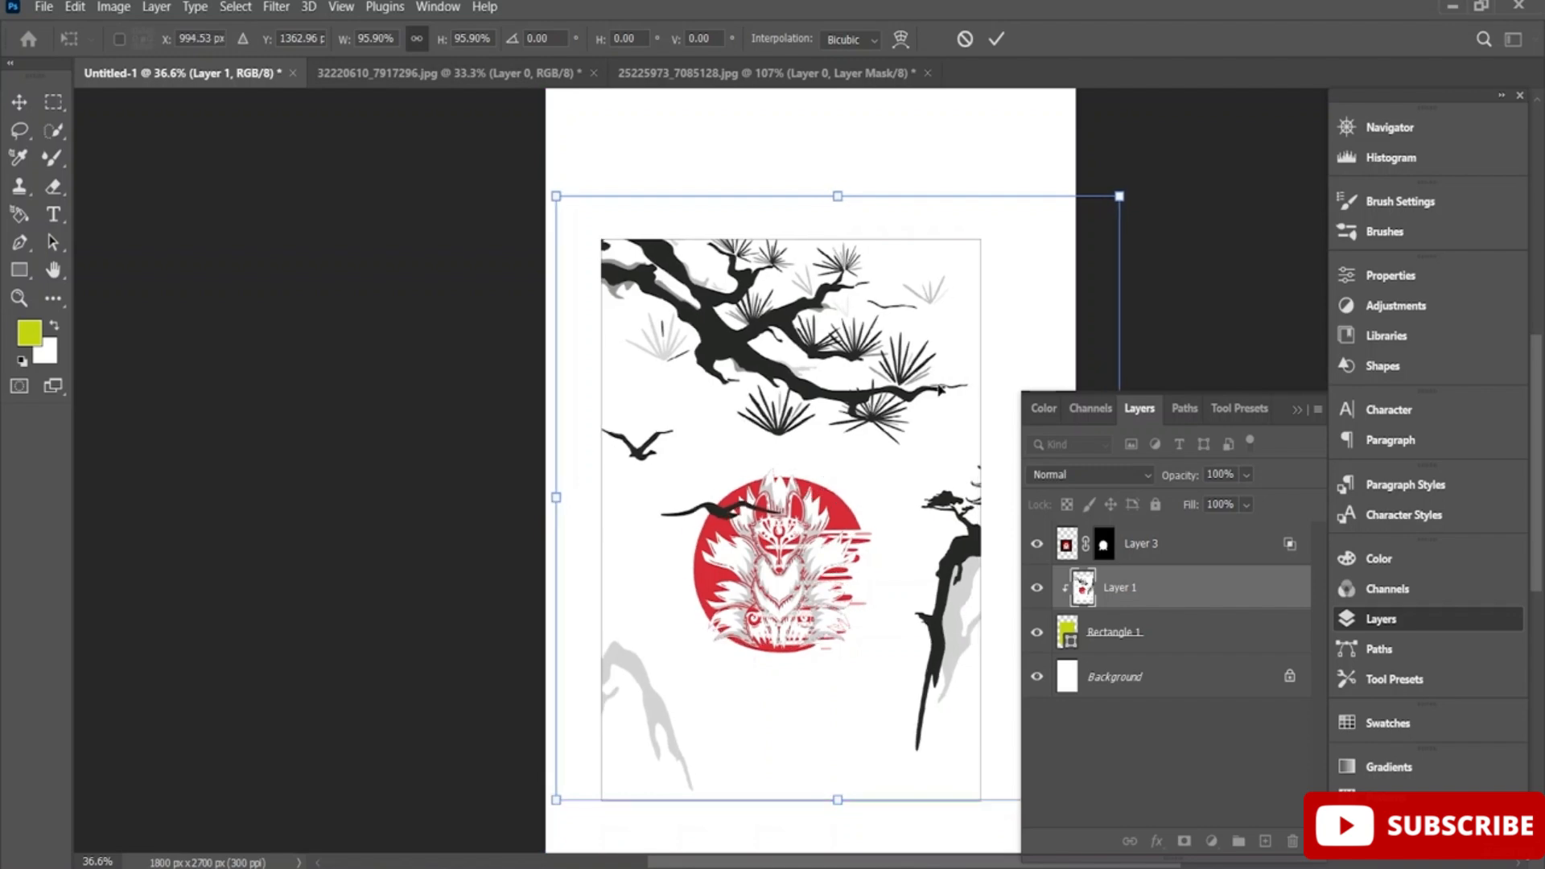
click(998, 39)
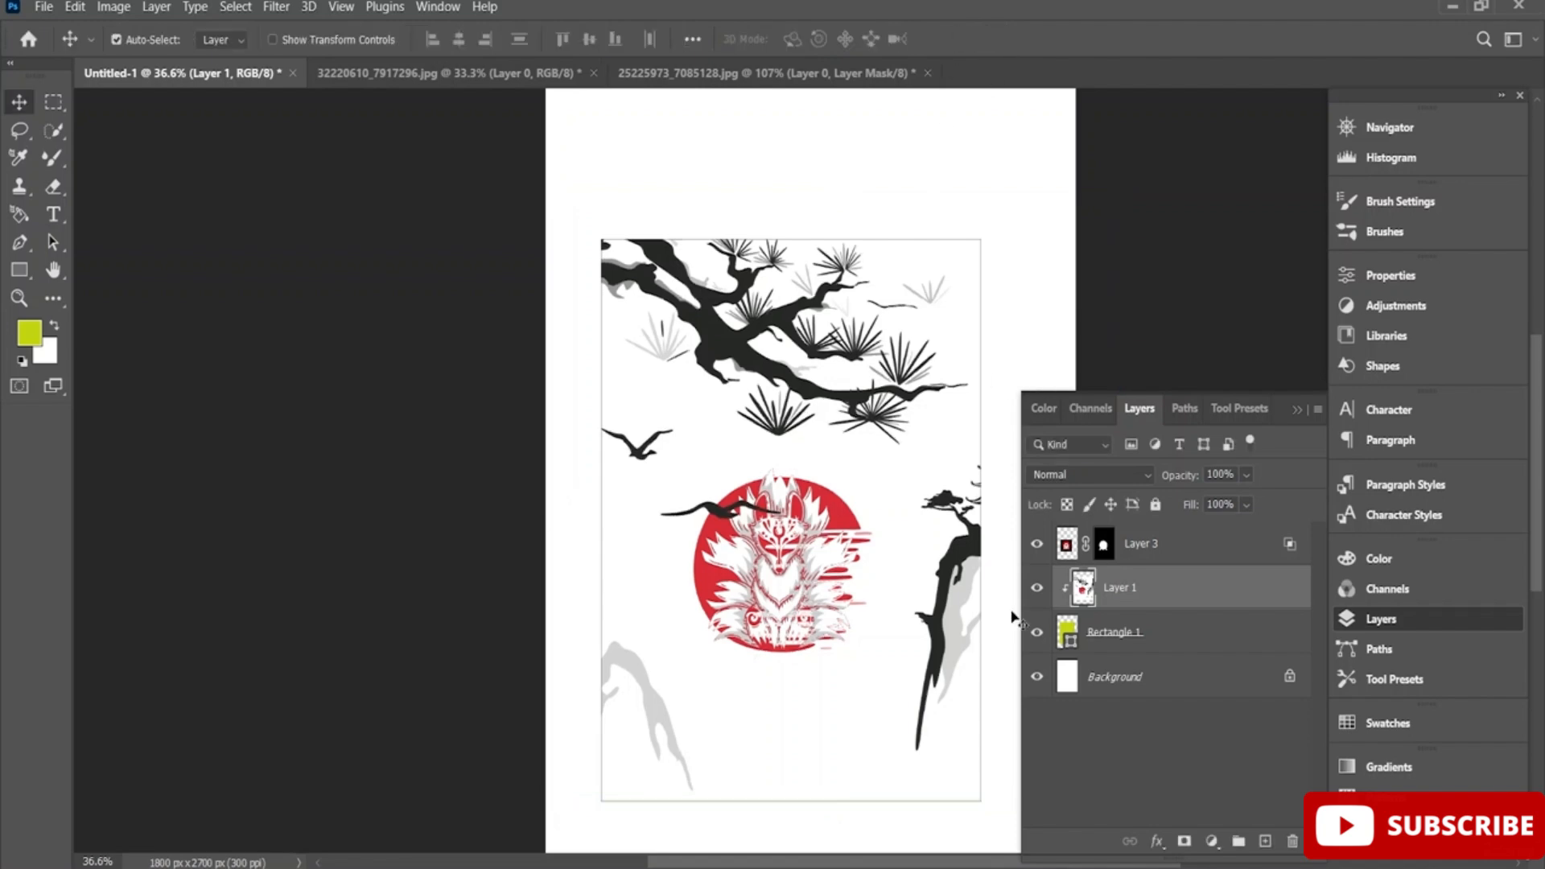
Convert Layer 3, Layer 1 and Rectangle 1 together into one smart object
shift+click(1160, 546)
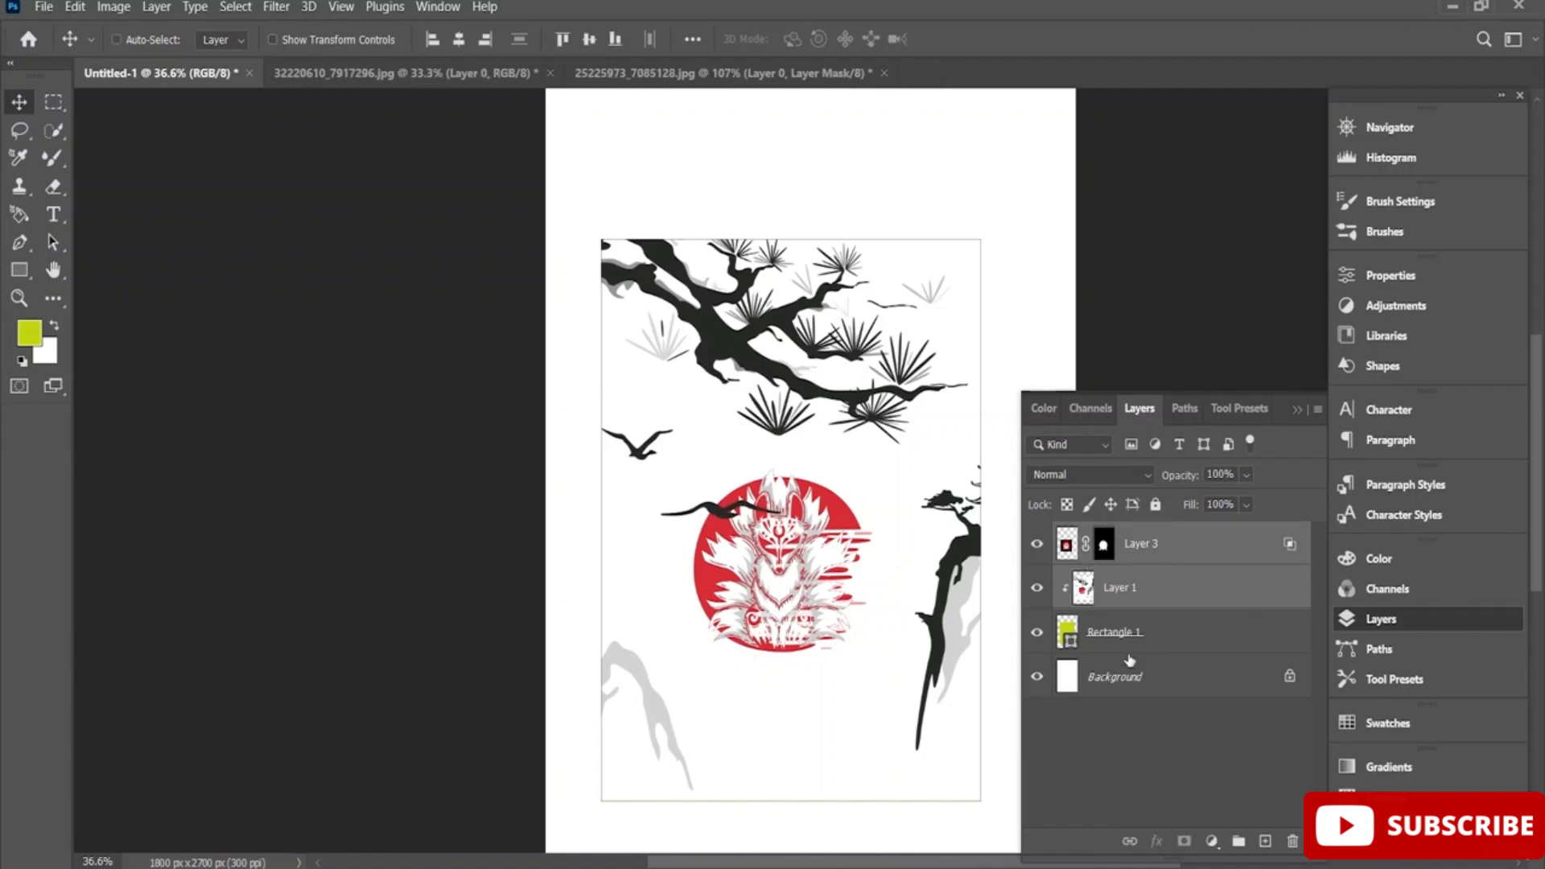
shift+click(1130, 640)
right_click(1154, 542)
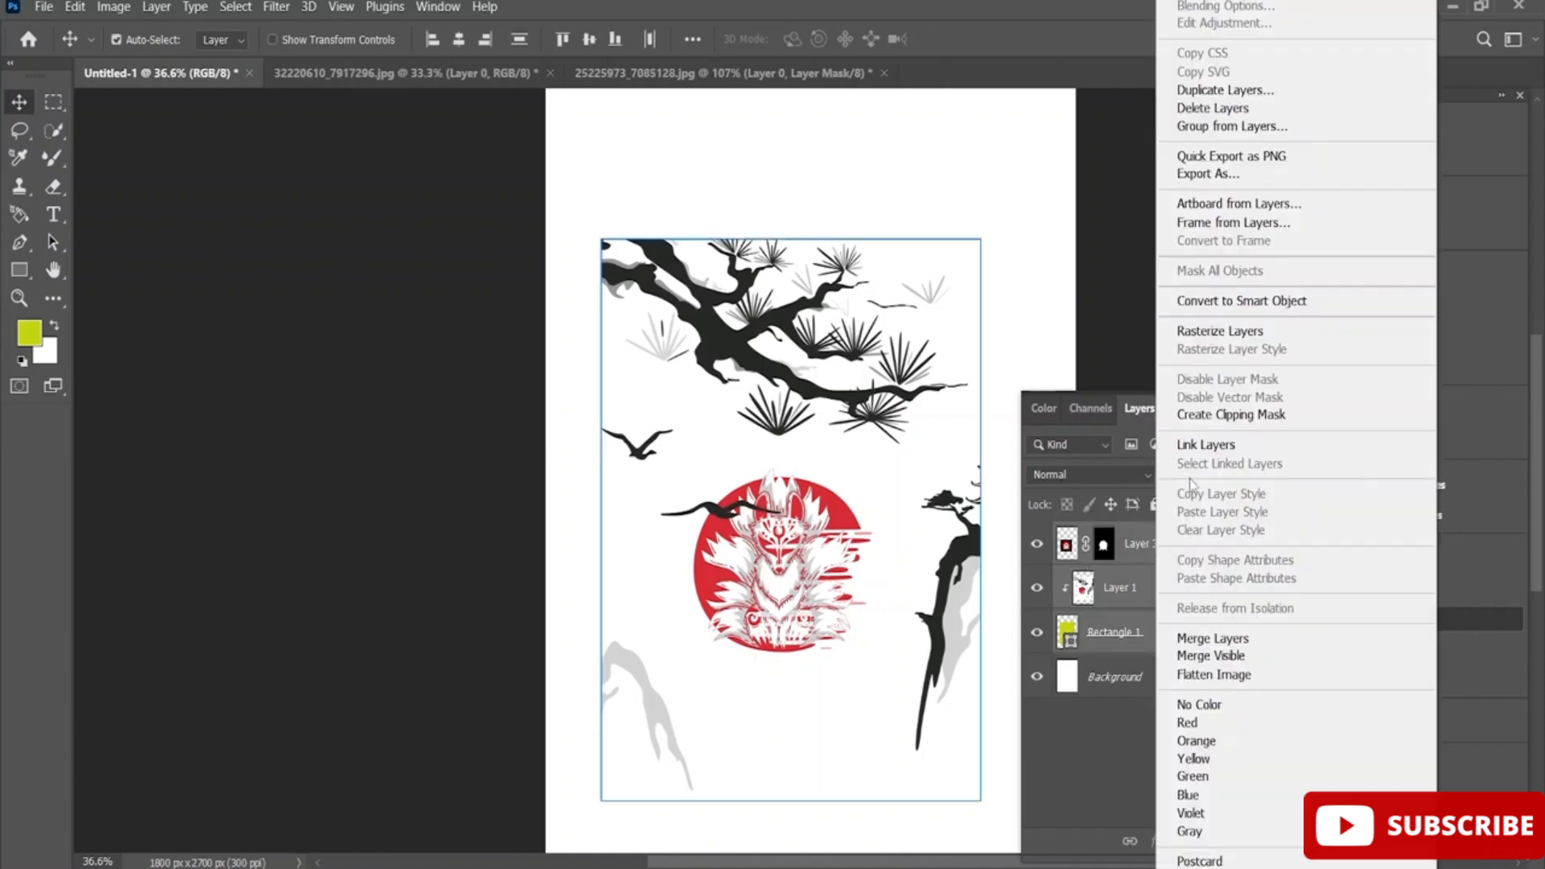
click(1241, 300)
Move the combined artwork up the canvas, leaving similar white margins around it
drag(858, 568, 855, 494)
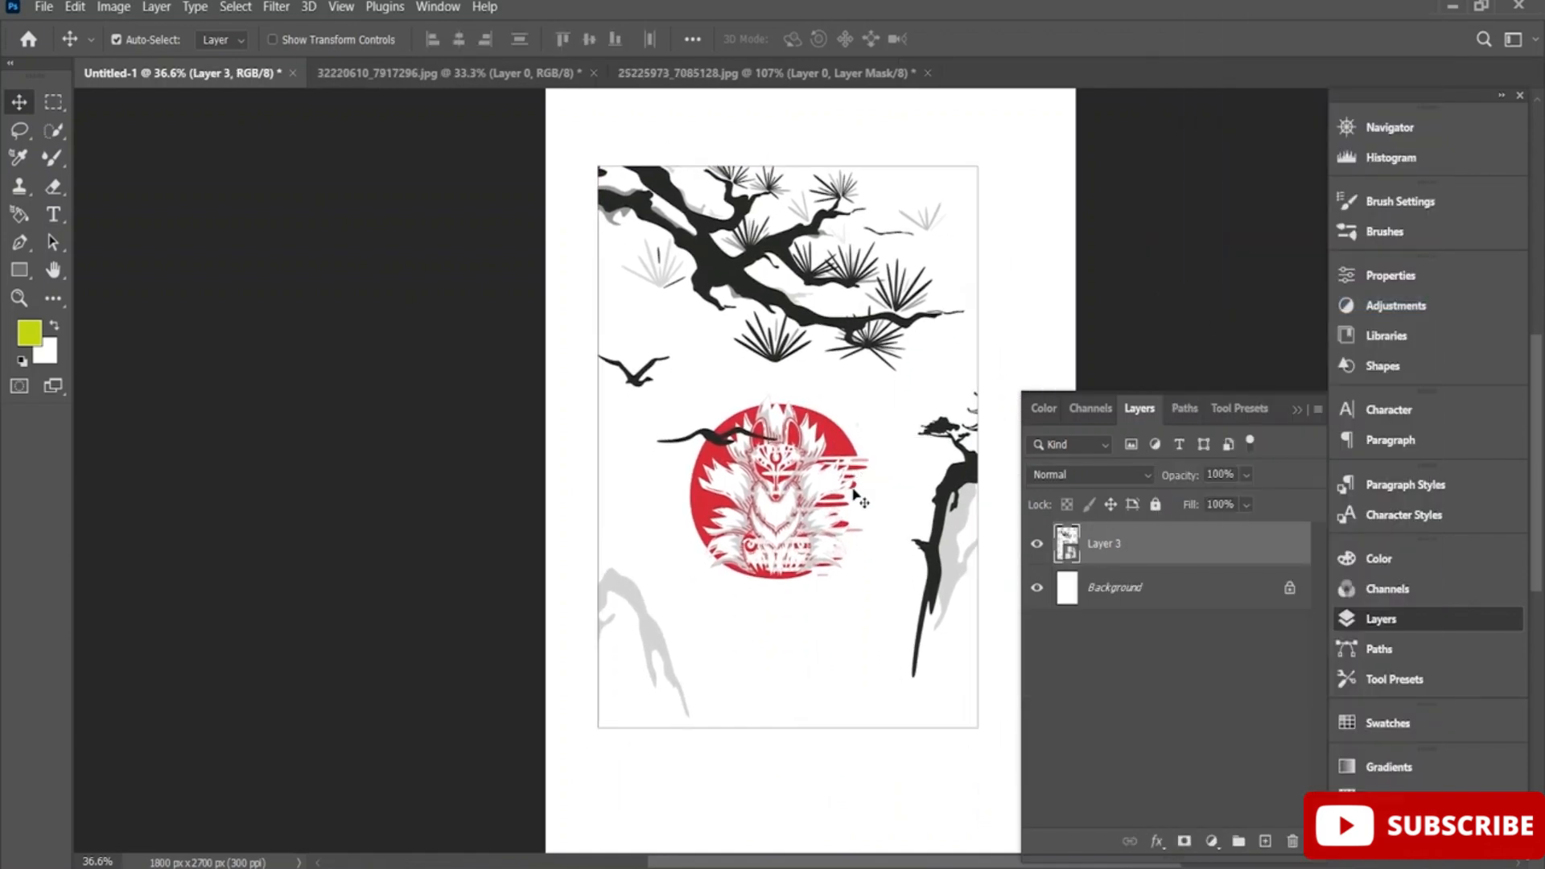
mouse_move(752, 378)
mouse_down()
mouse_move(762, 394)
mouse_move(758, 380)
mouse_up()
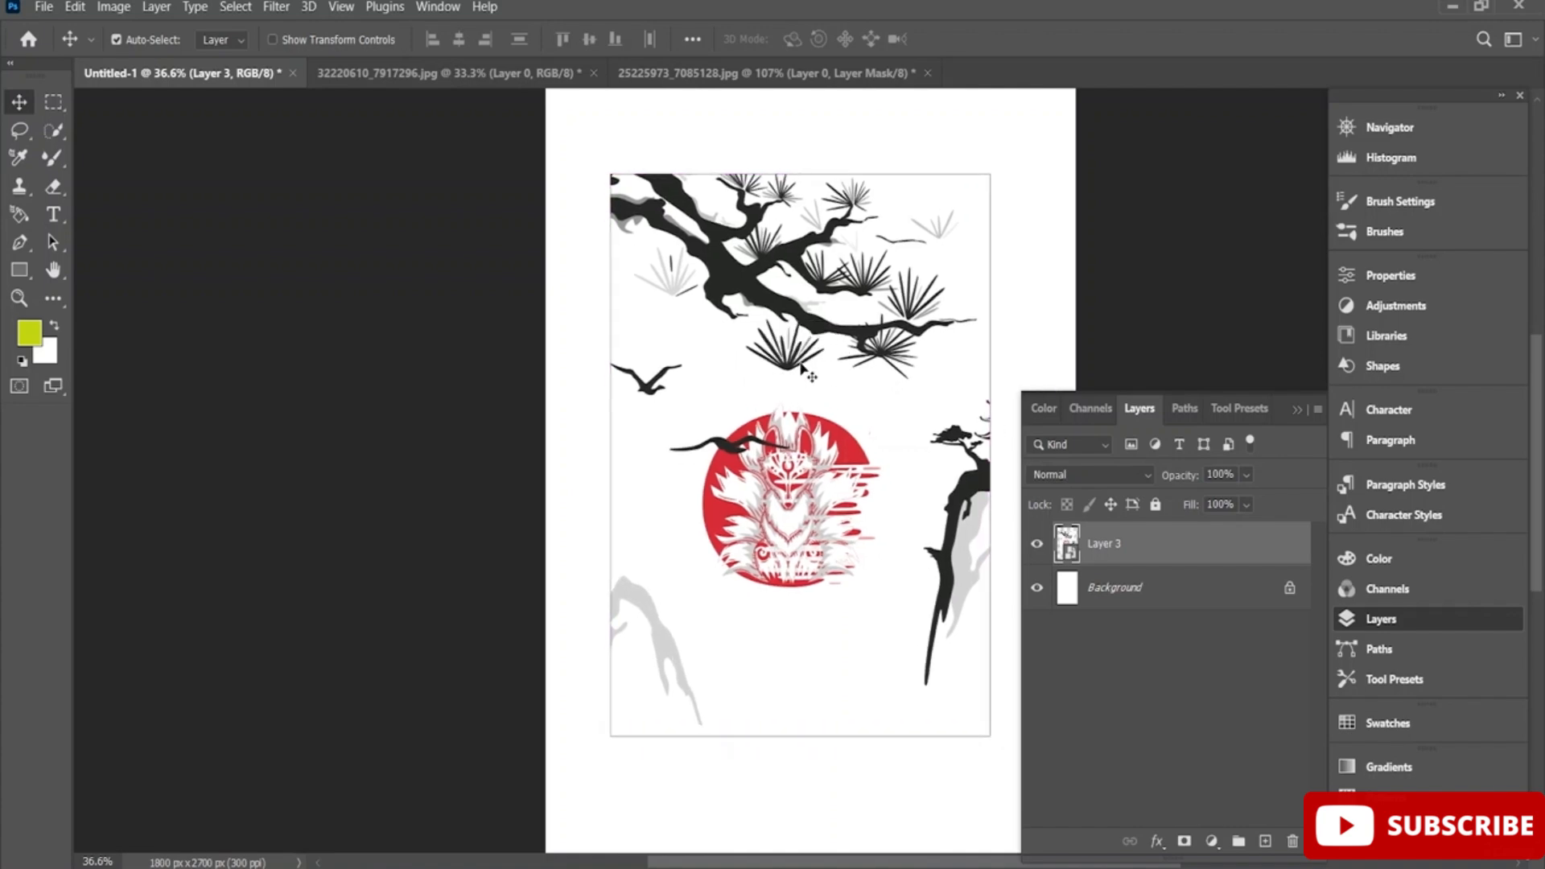
mouse_move(830, 439)
mouse_down()
mouse_move(832, 474)
mouse_move(820, 449)
mouse_up()
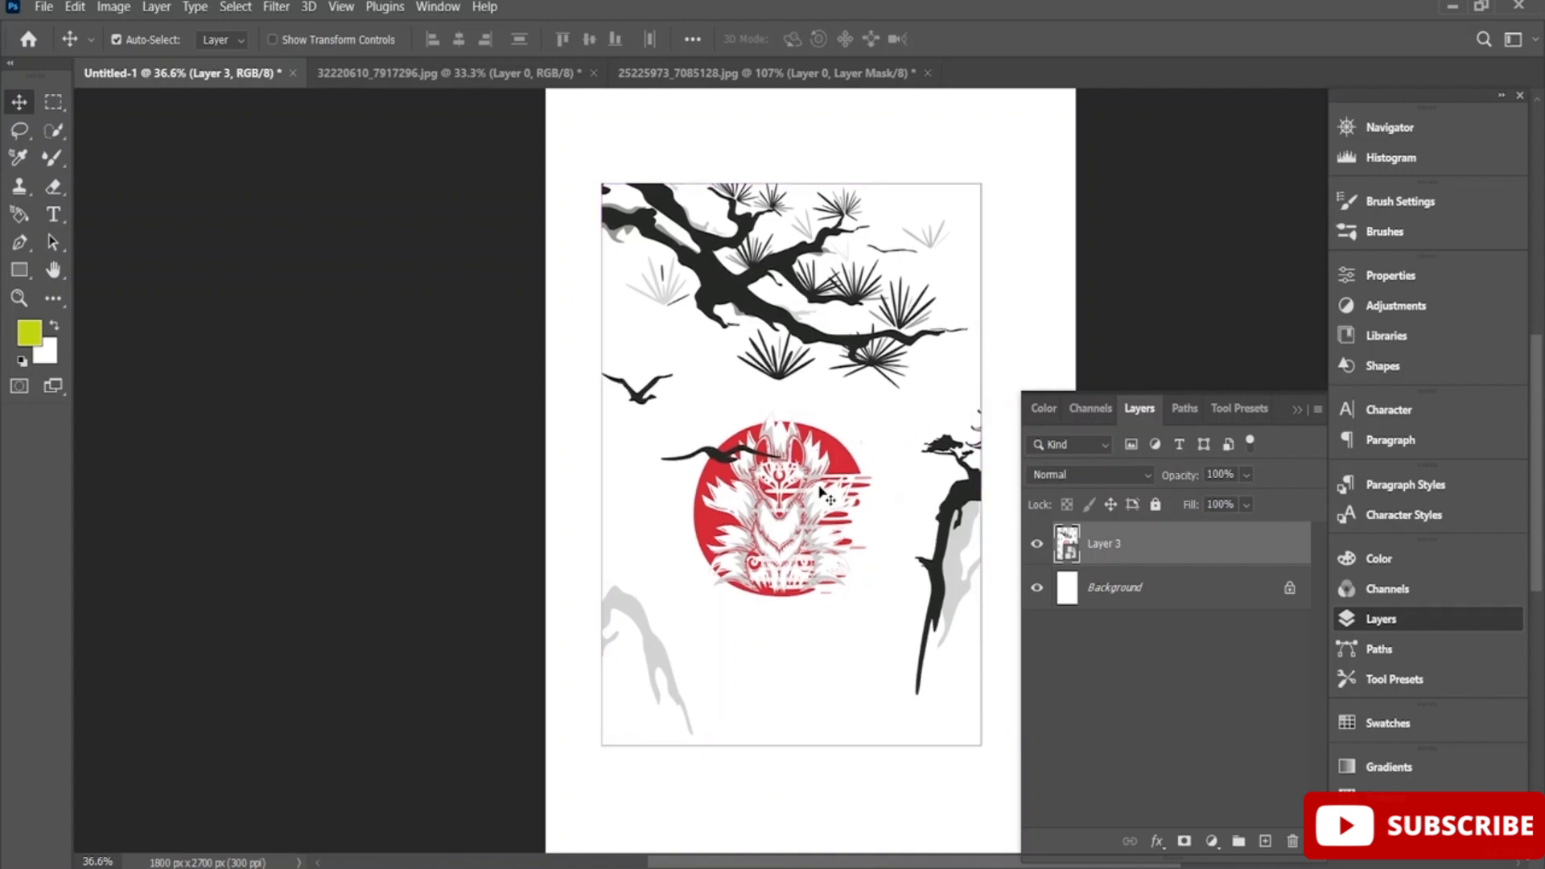
Open the image 34371893_v209-noon-31-typography-01-job100 from the PS folder on the Desktop
click(40, 6)
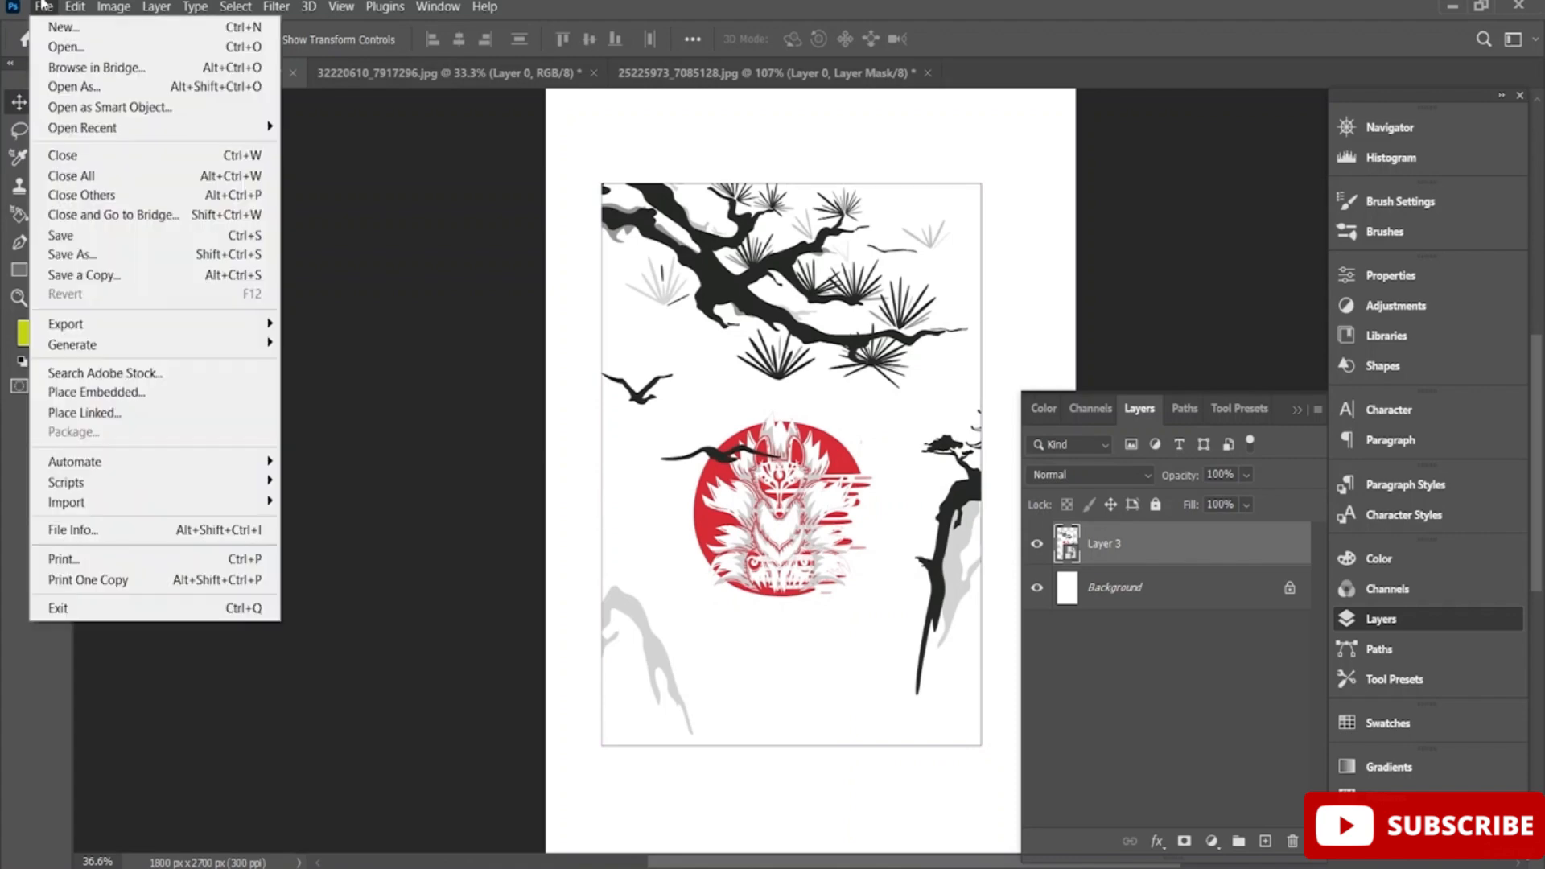
click(39, 7)
click(38, 6)
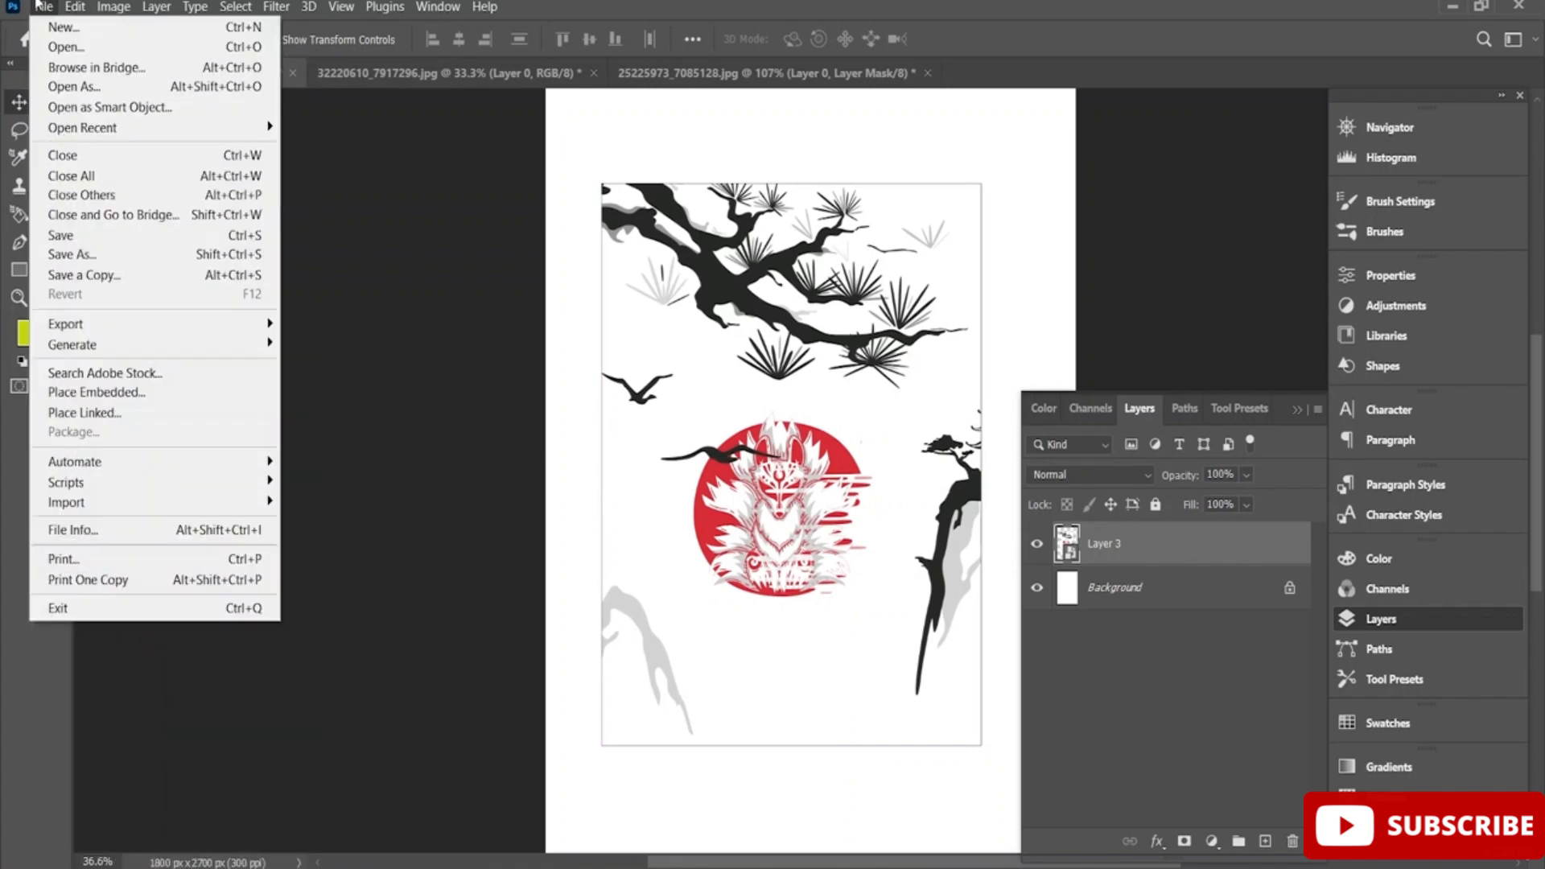
click(62, 53)
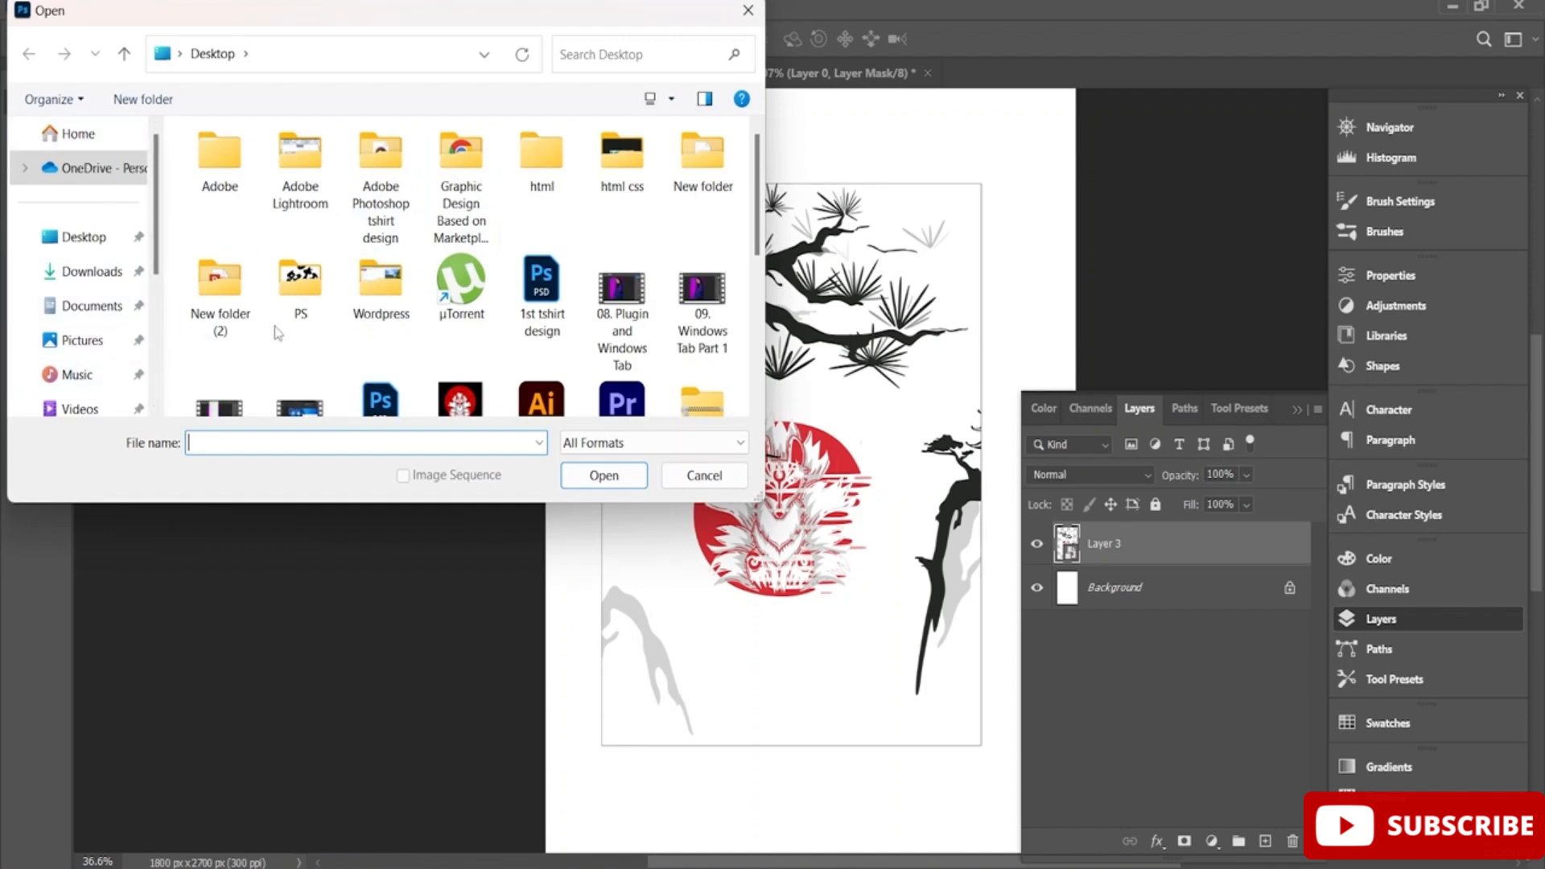
double_click(297, 289)
scroll(484, 277, down, 5)
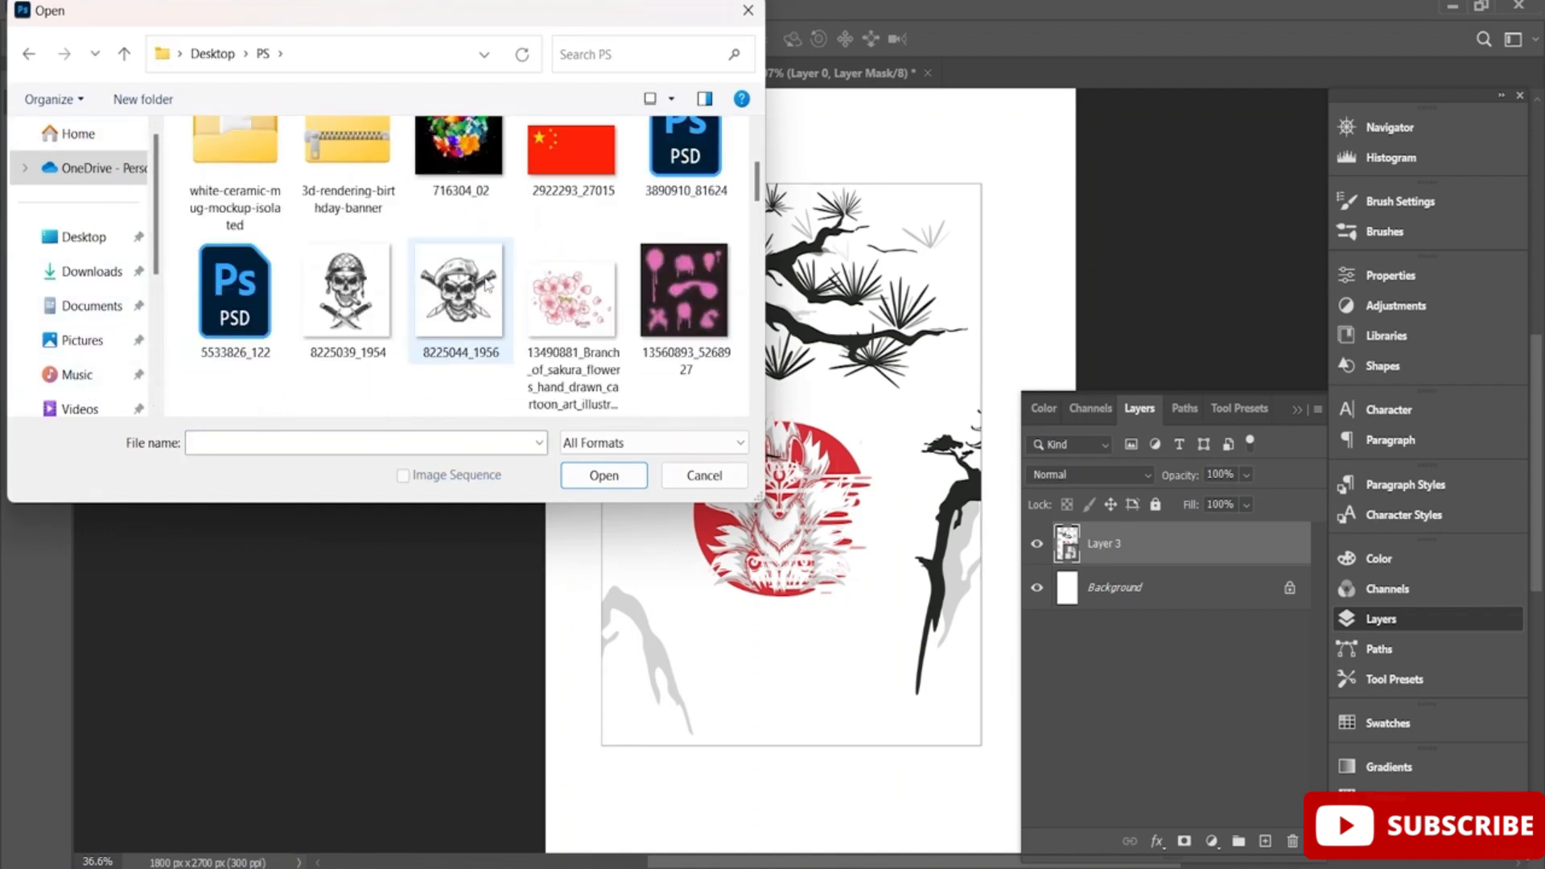
scroll(485, 283, down, 2)
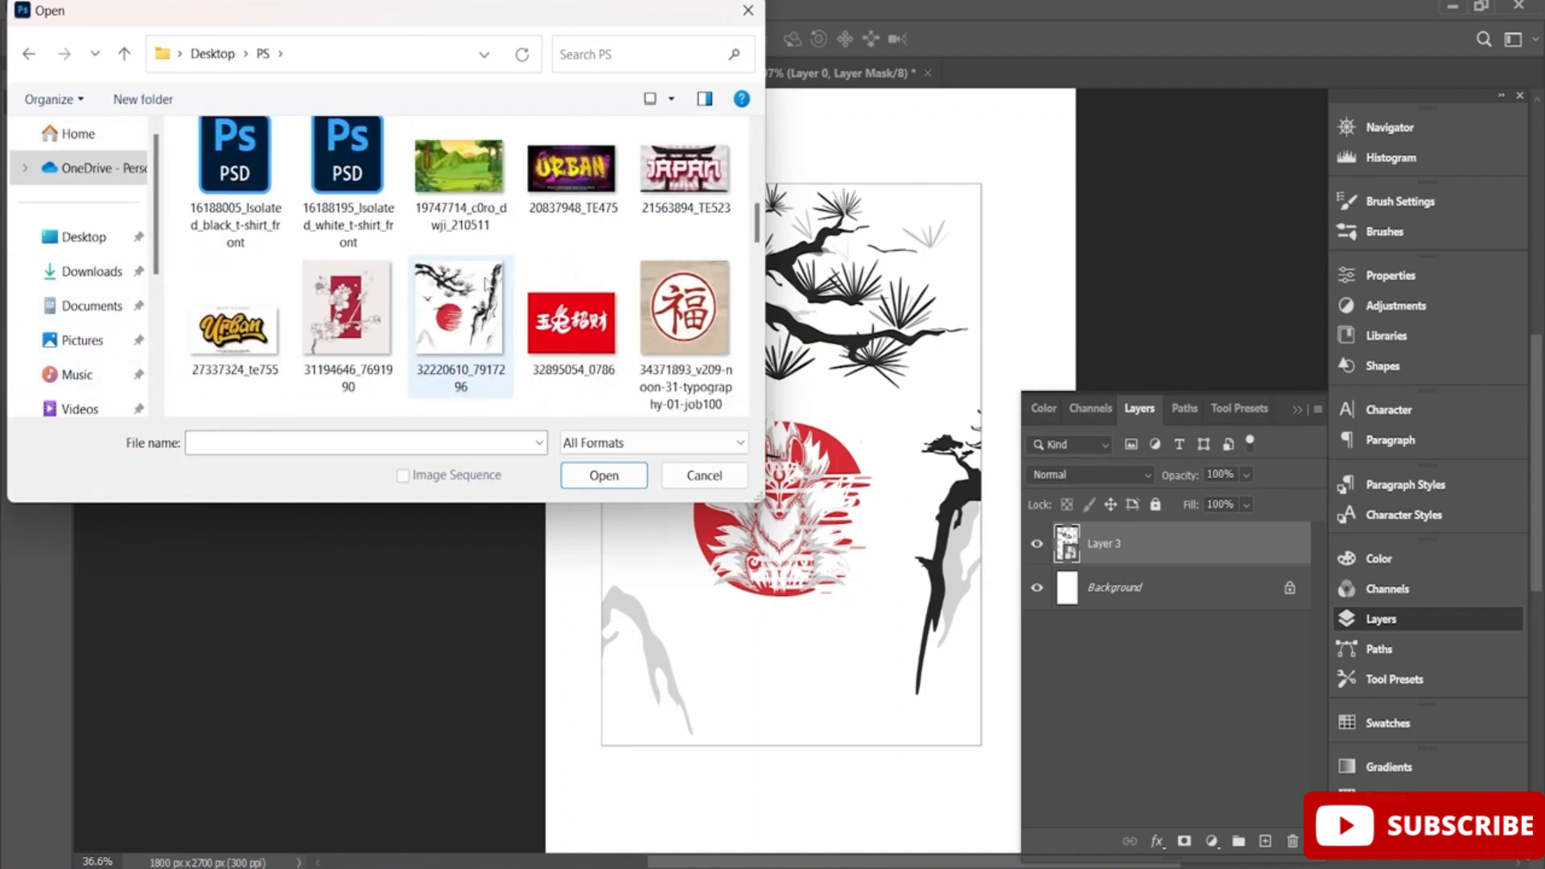
click(662, 315)
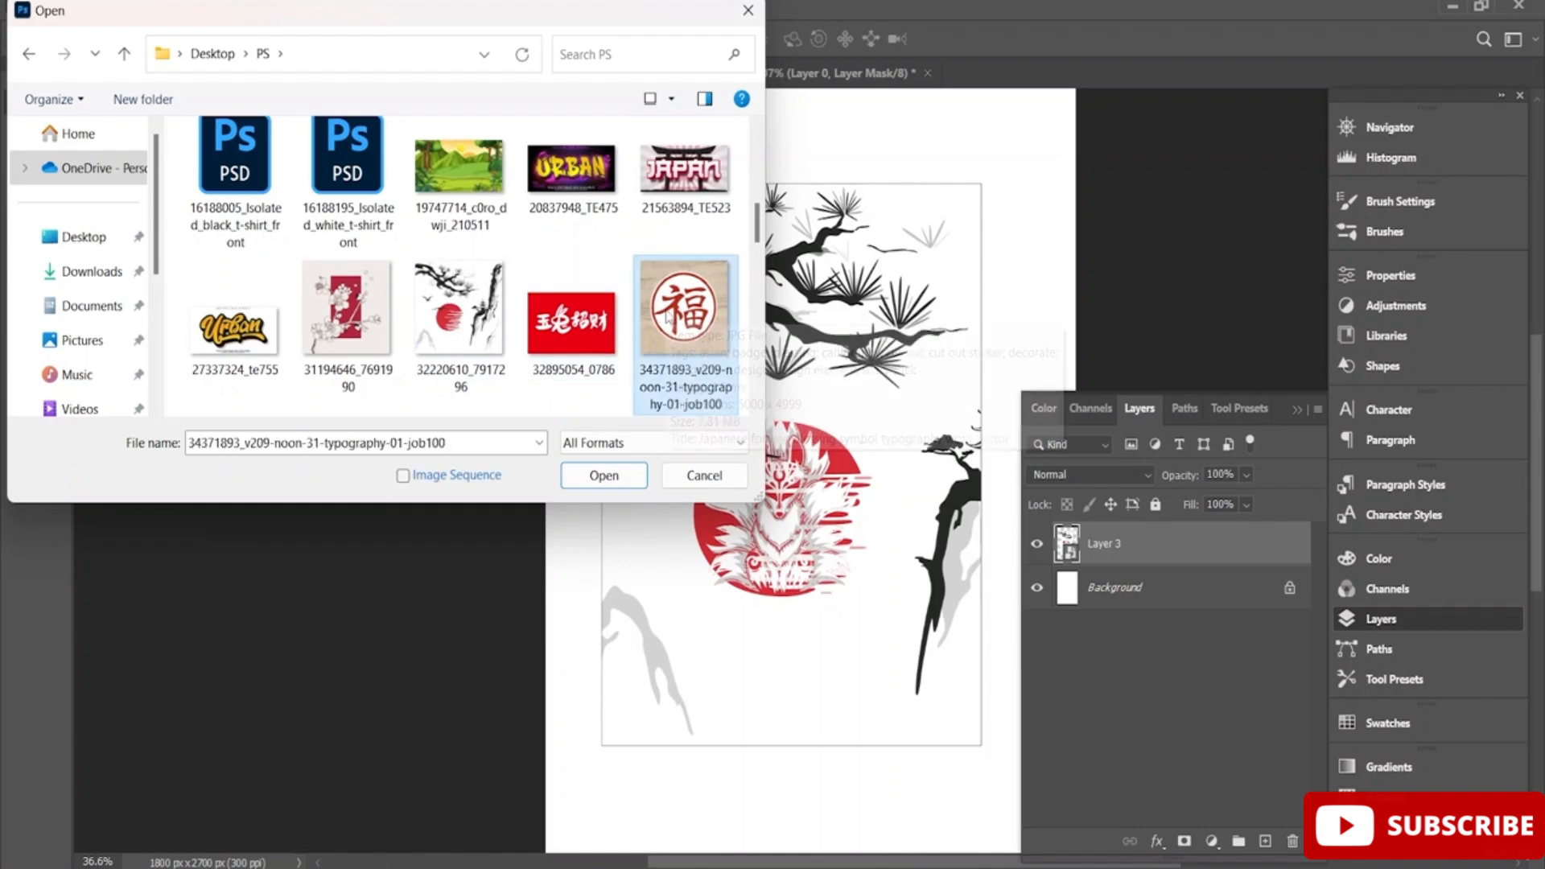
click(604, 475)
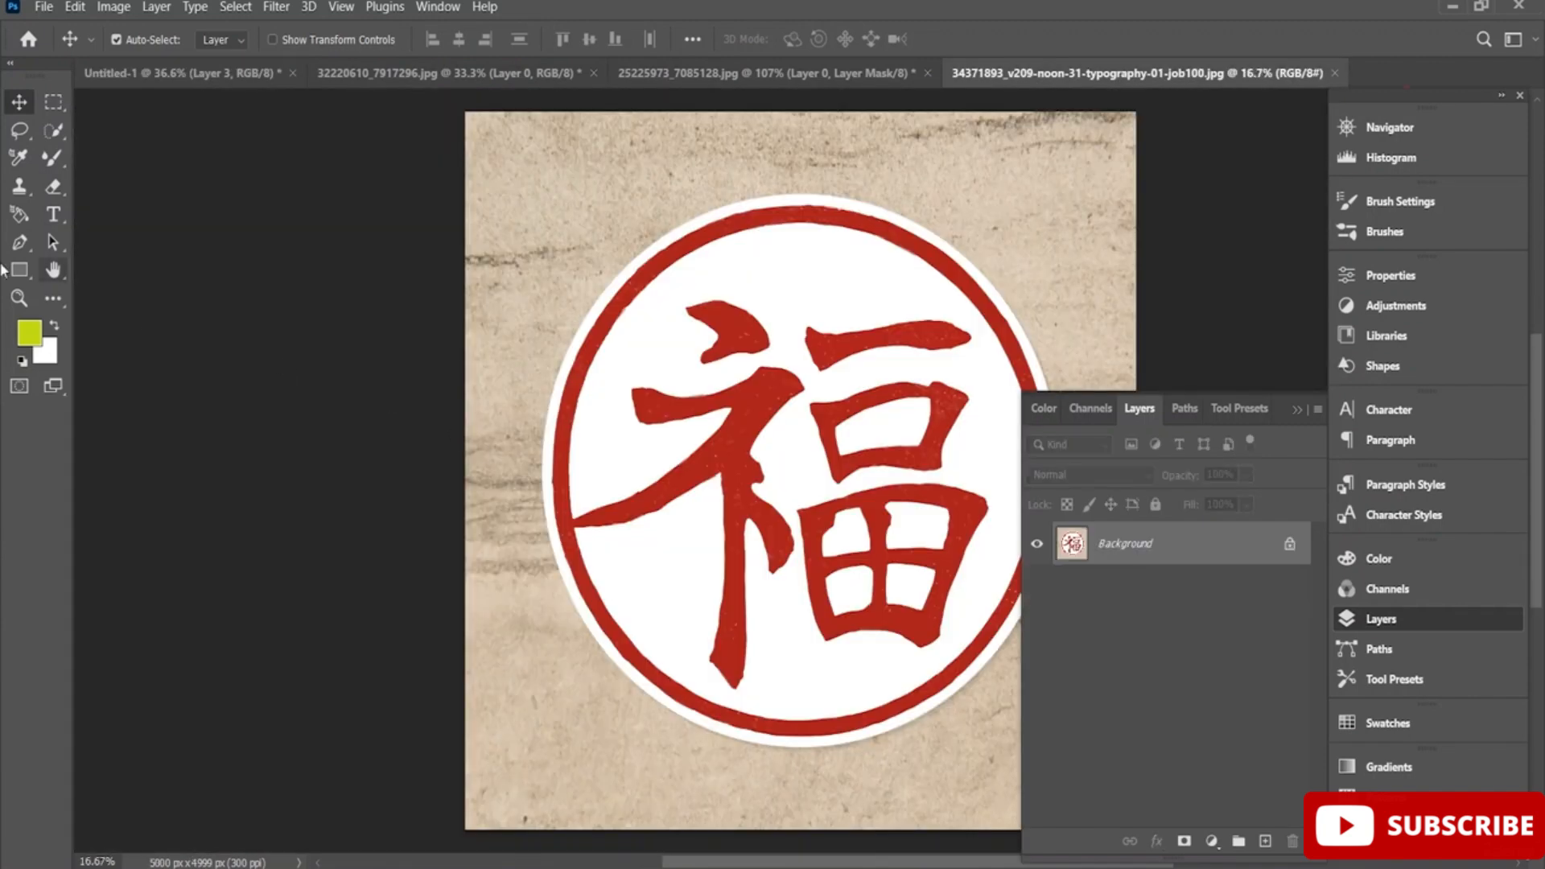
Open the black calligraphy image doll_festival_14.jpg from the PS folder
click(42, 7)
click(64, 50)
scroll(550, 308, down, 5)
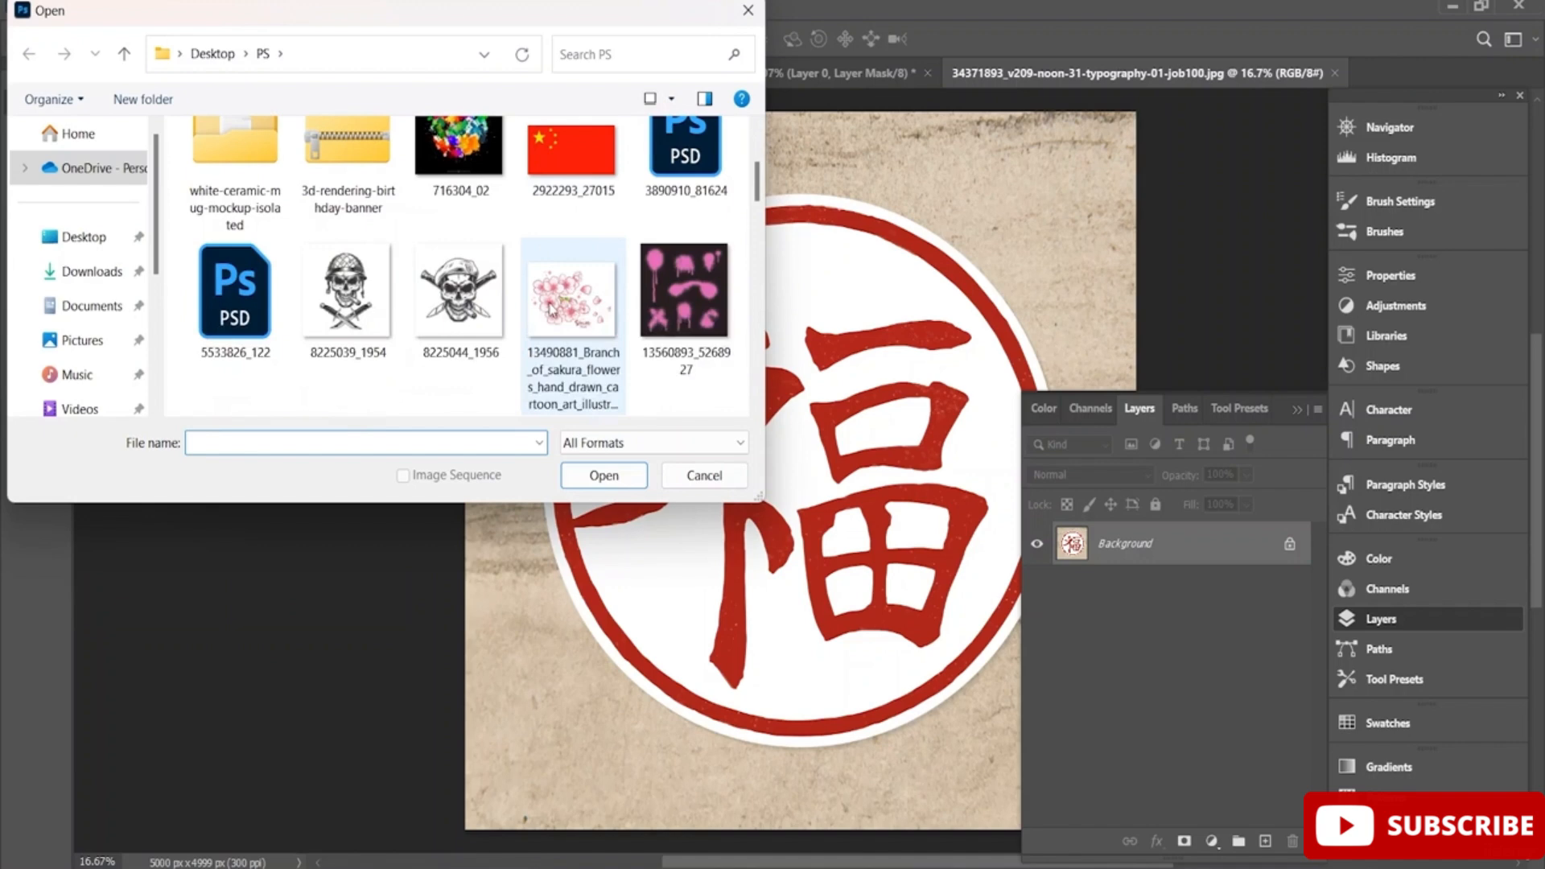
scroll(550, 308, down, 5)
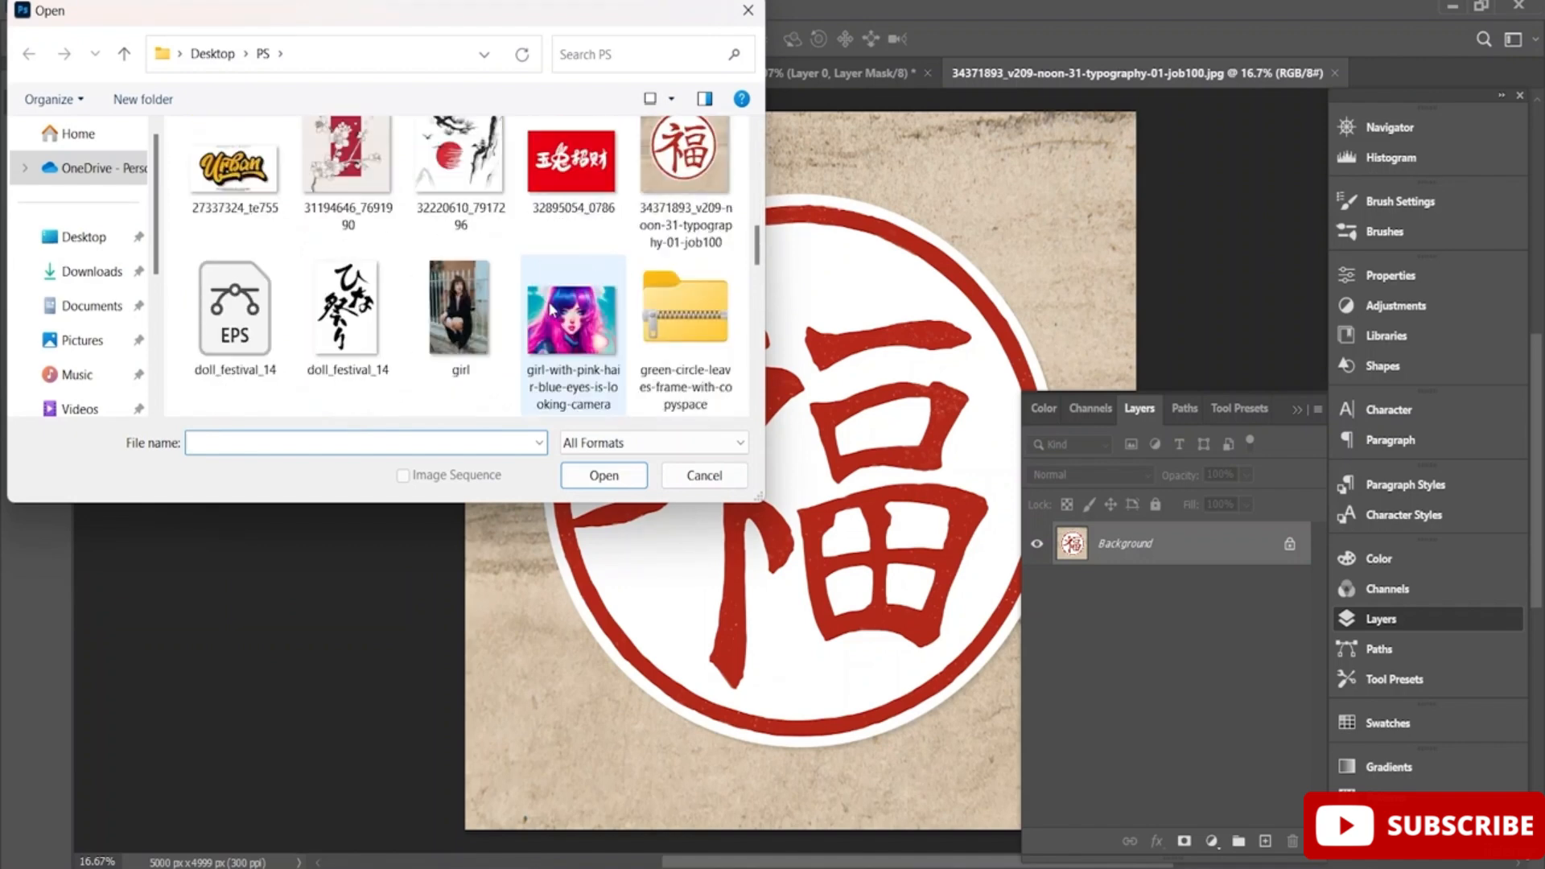
scroll(552, 308, down, 2)
click(347, 157)
click(604, 475)
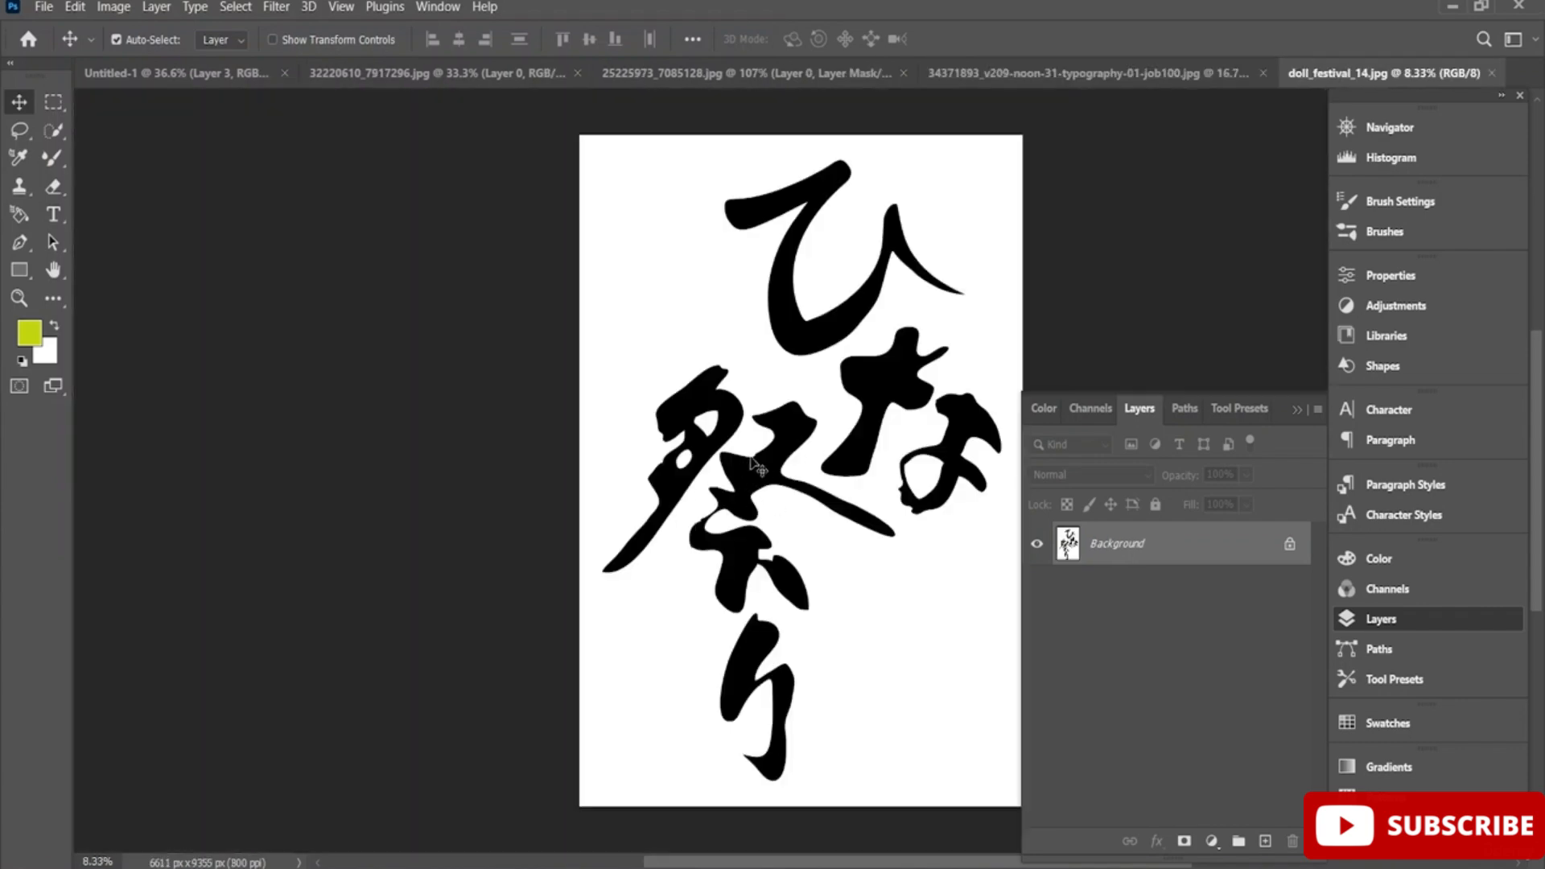
Convert the calligraphy image's locked Background into a normal layer
click(51, 132)
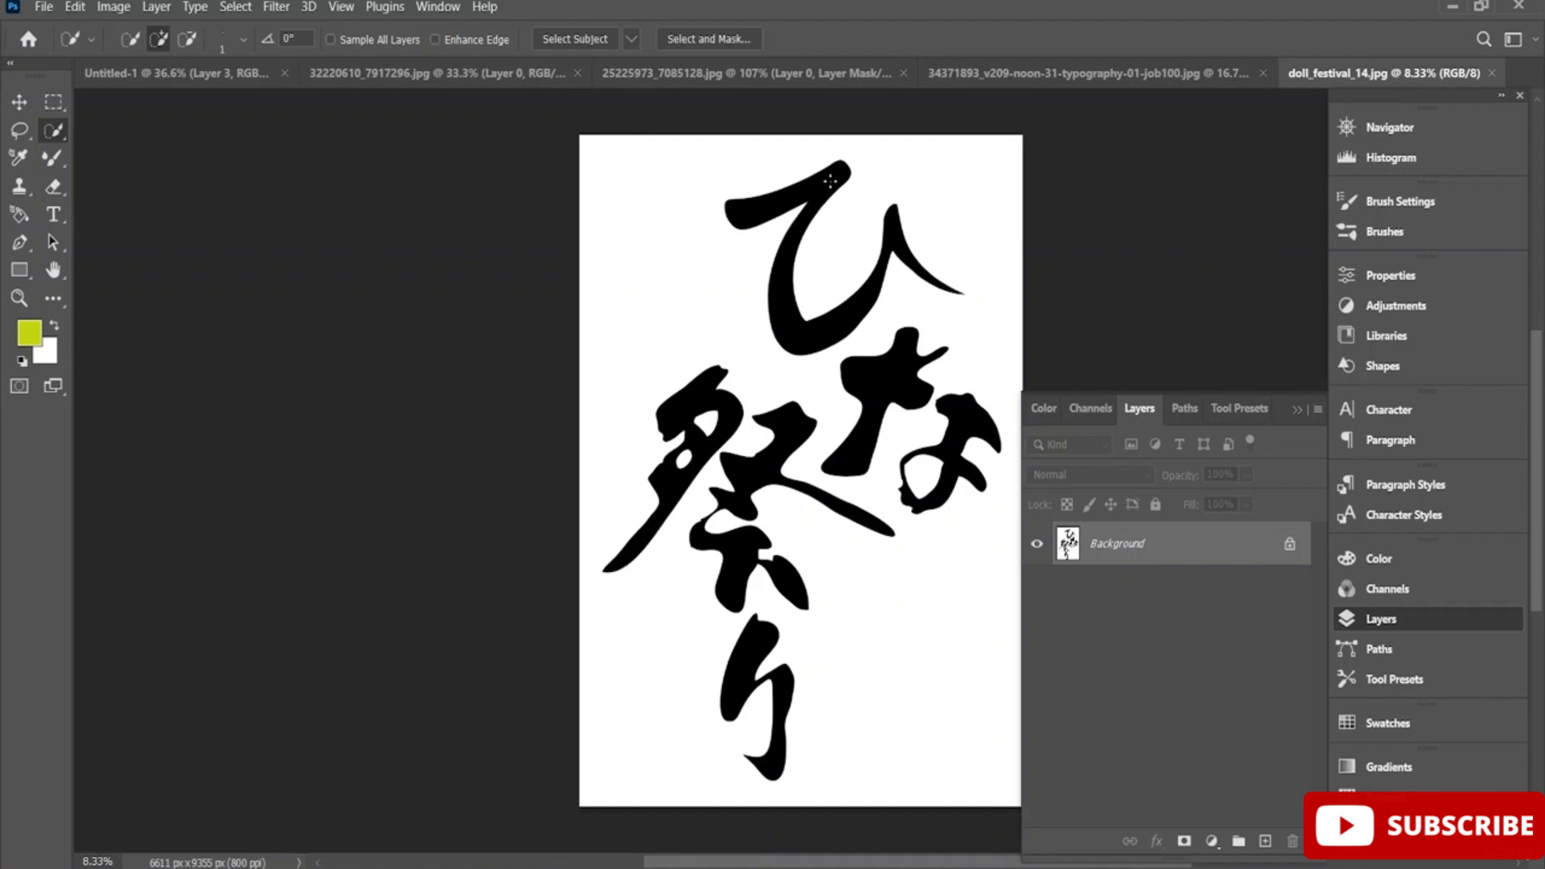
key(v)
drag(735, 335, 816, 429)
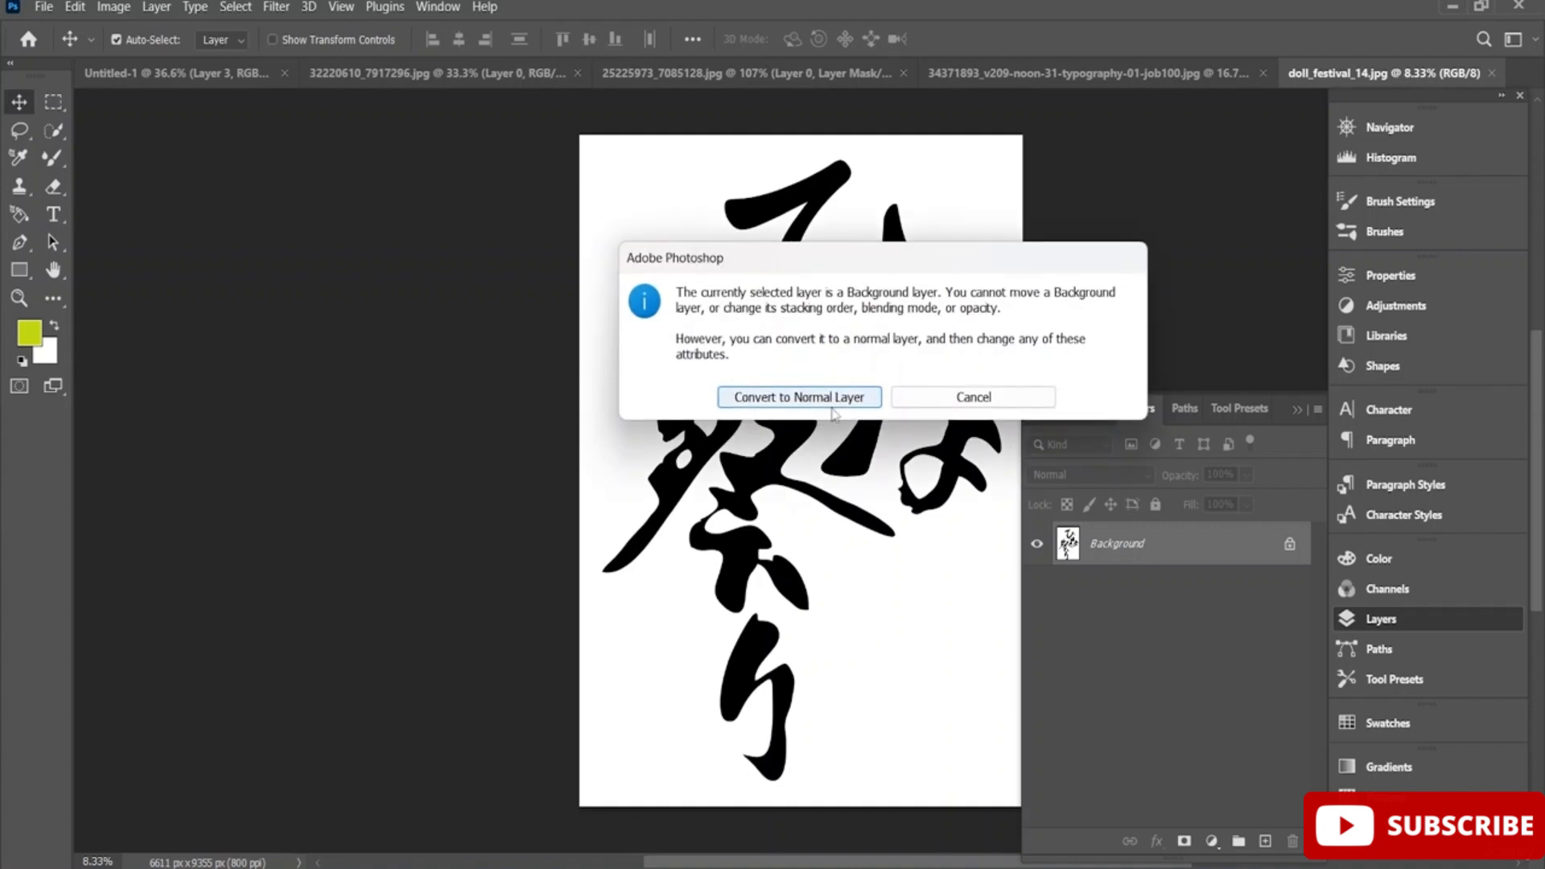
click(798, 397)
drag(620, 369, 770, 402)
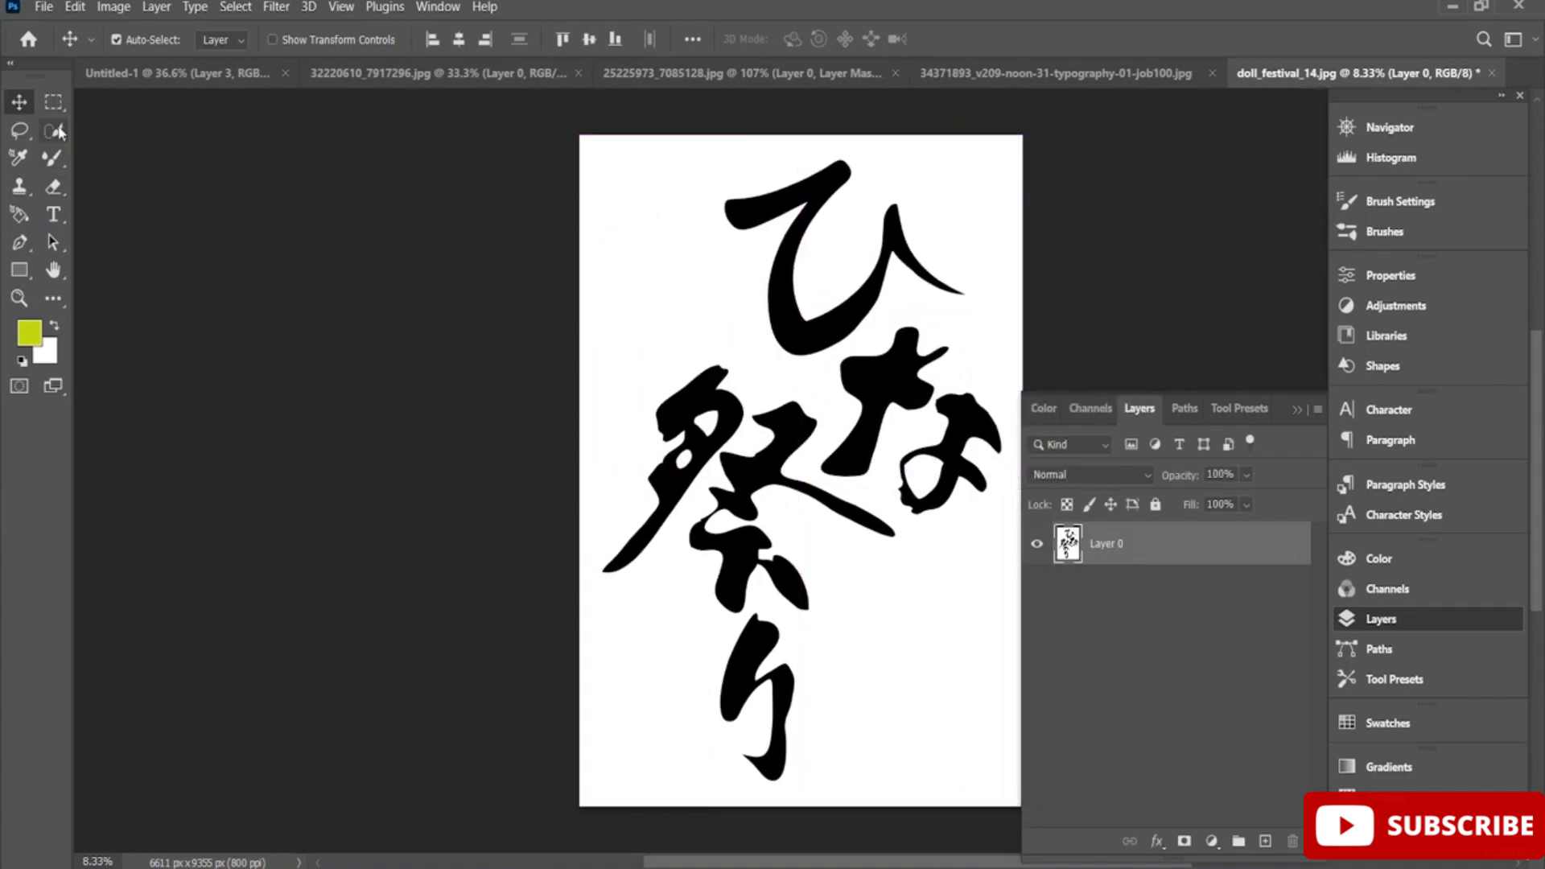
Select all the black calligraphy strokes with the Quick Selection tool, using a brush size of 83
click(59, 134)
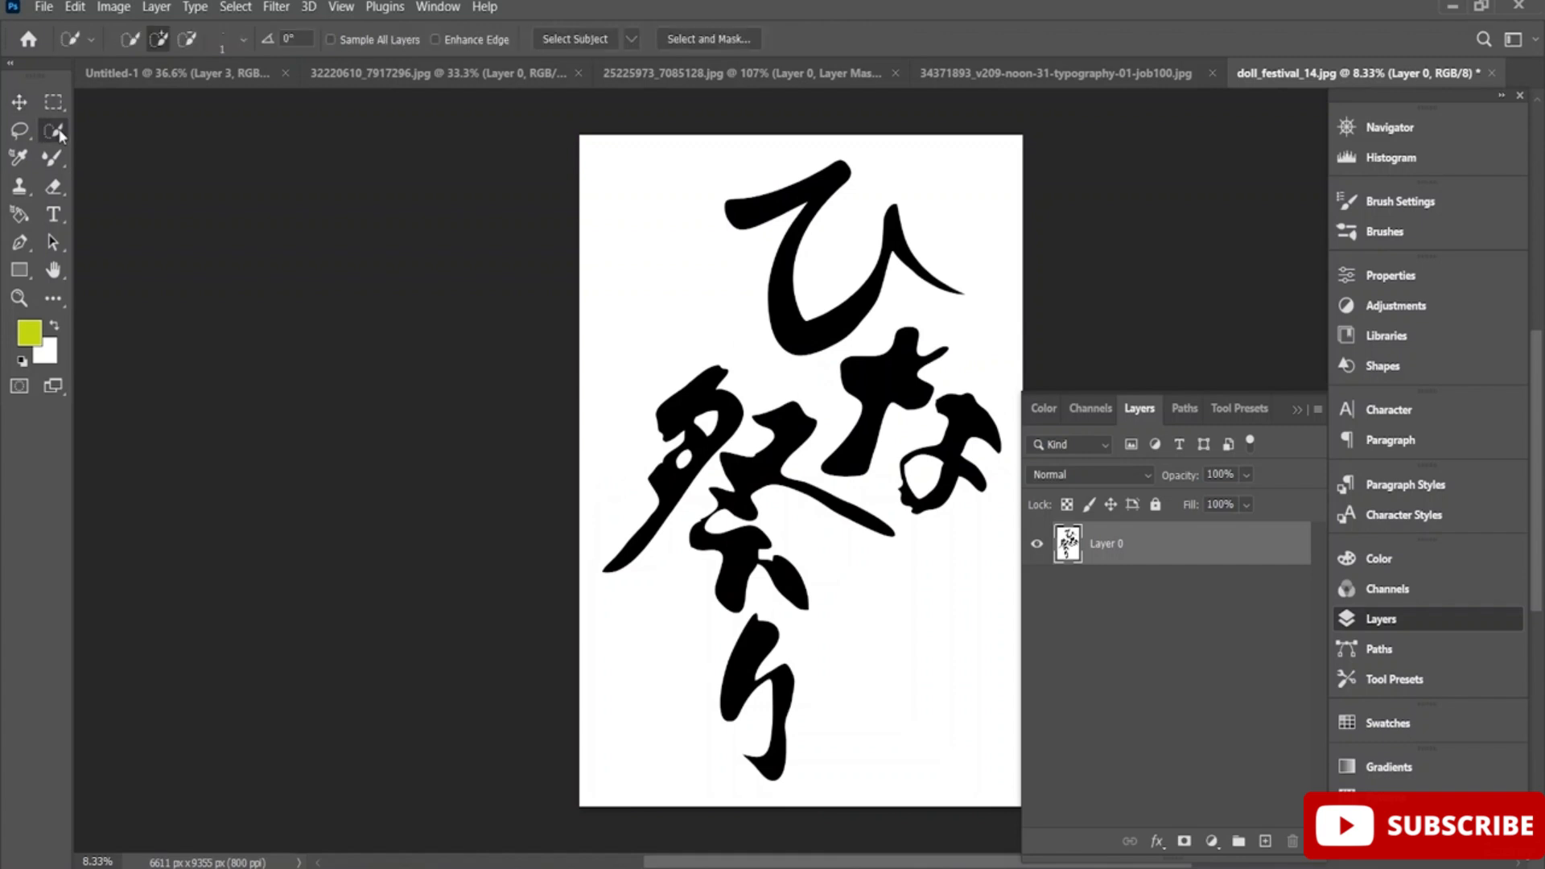
click(246, 37)
drag(175, 100, 211, 105)
click(792, 291)
drag(788, 306, 779, 272)
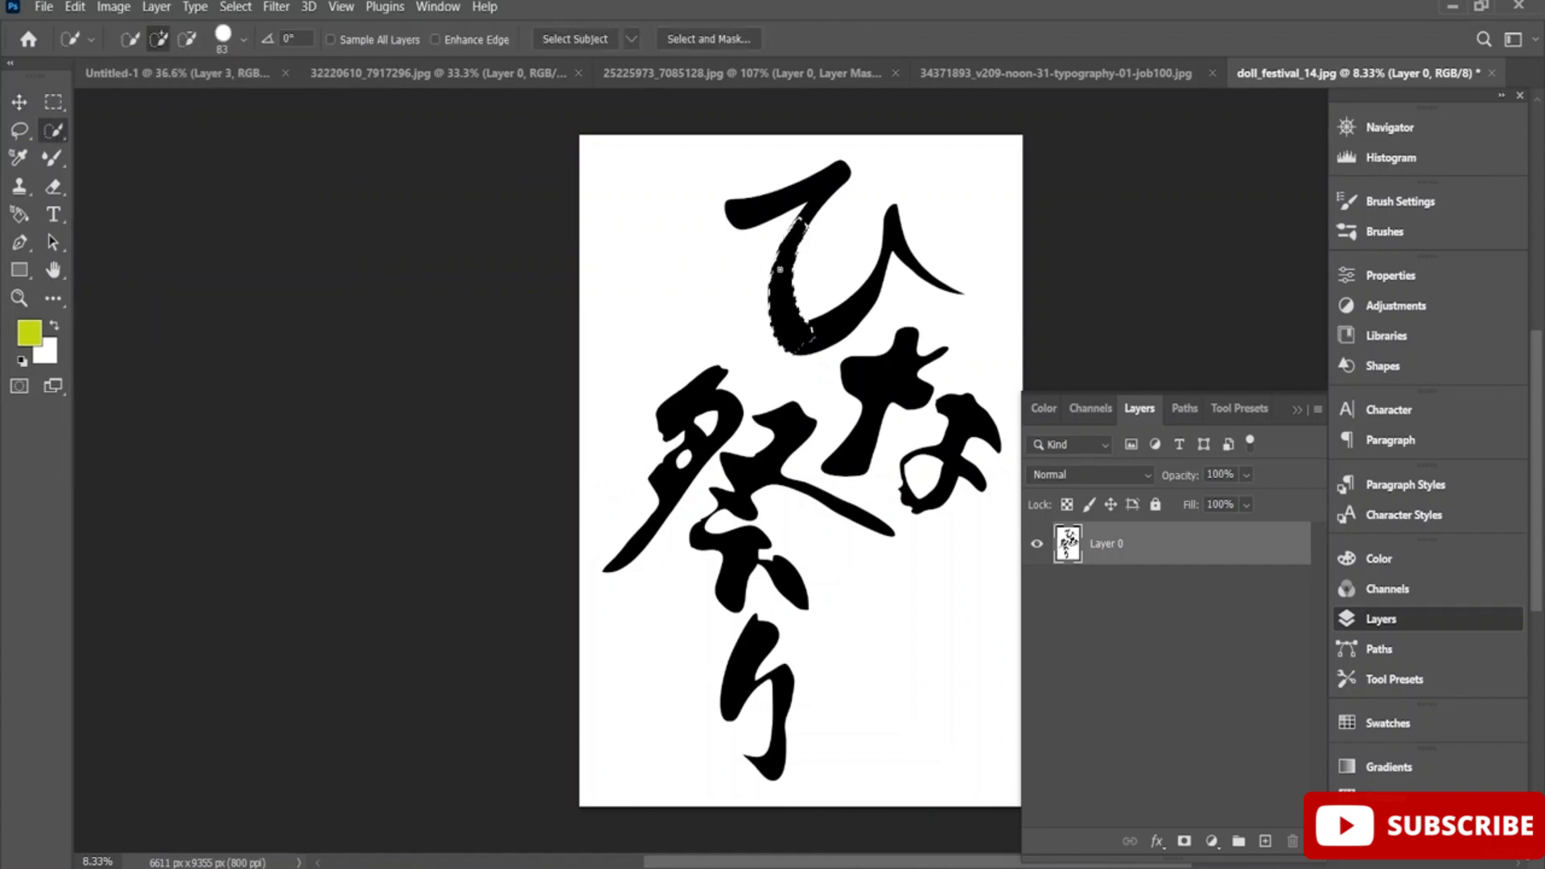
click(877, 412)
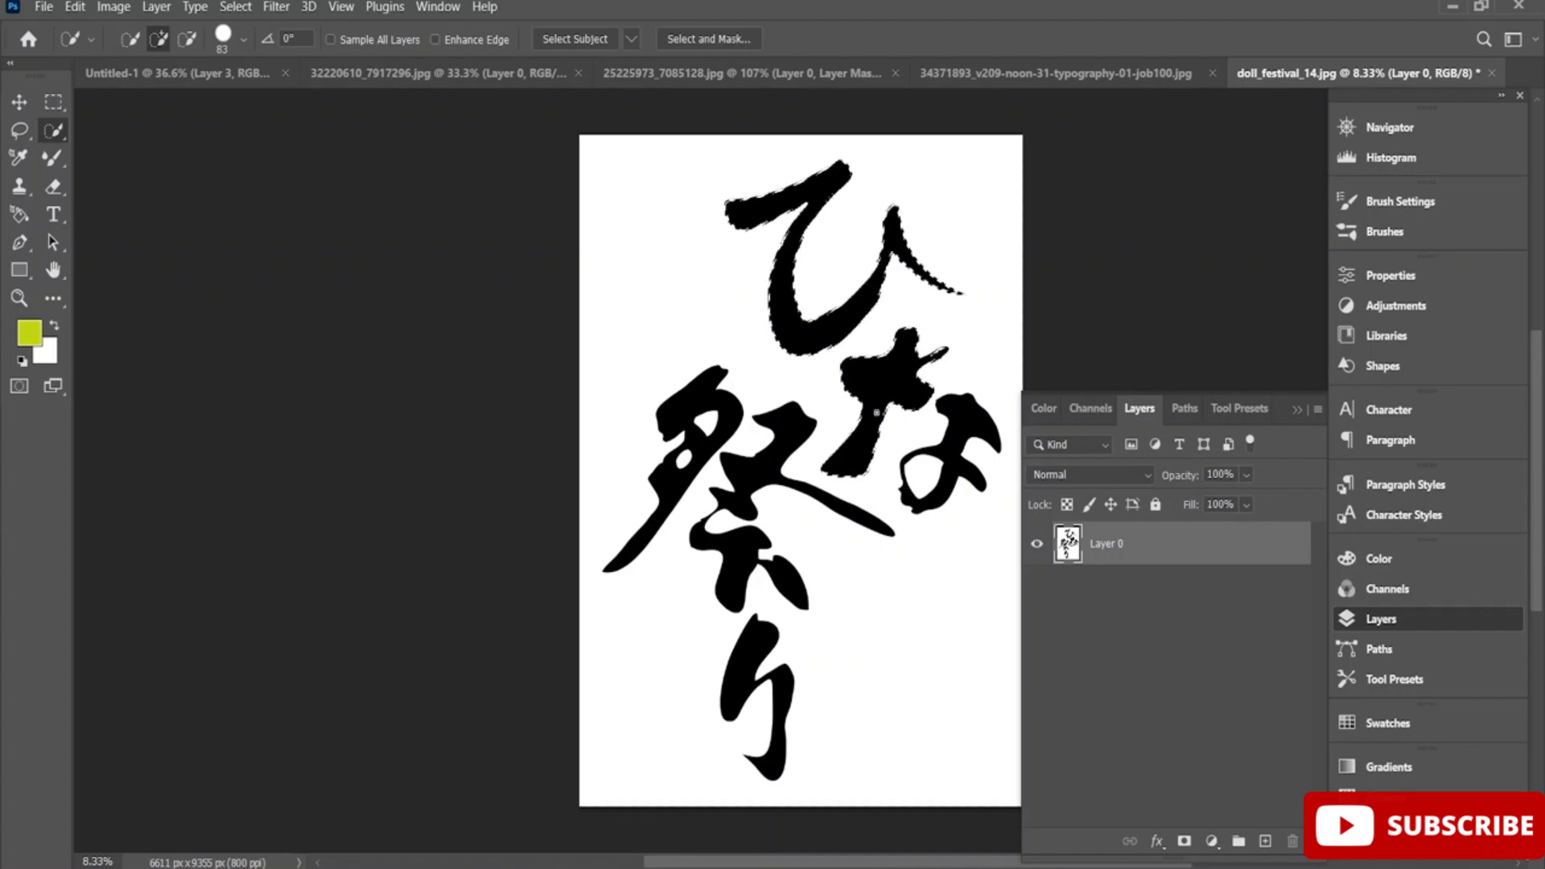
click(773, 476)
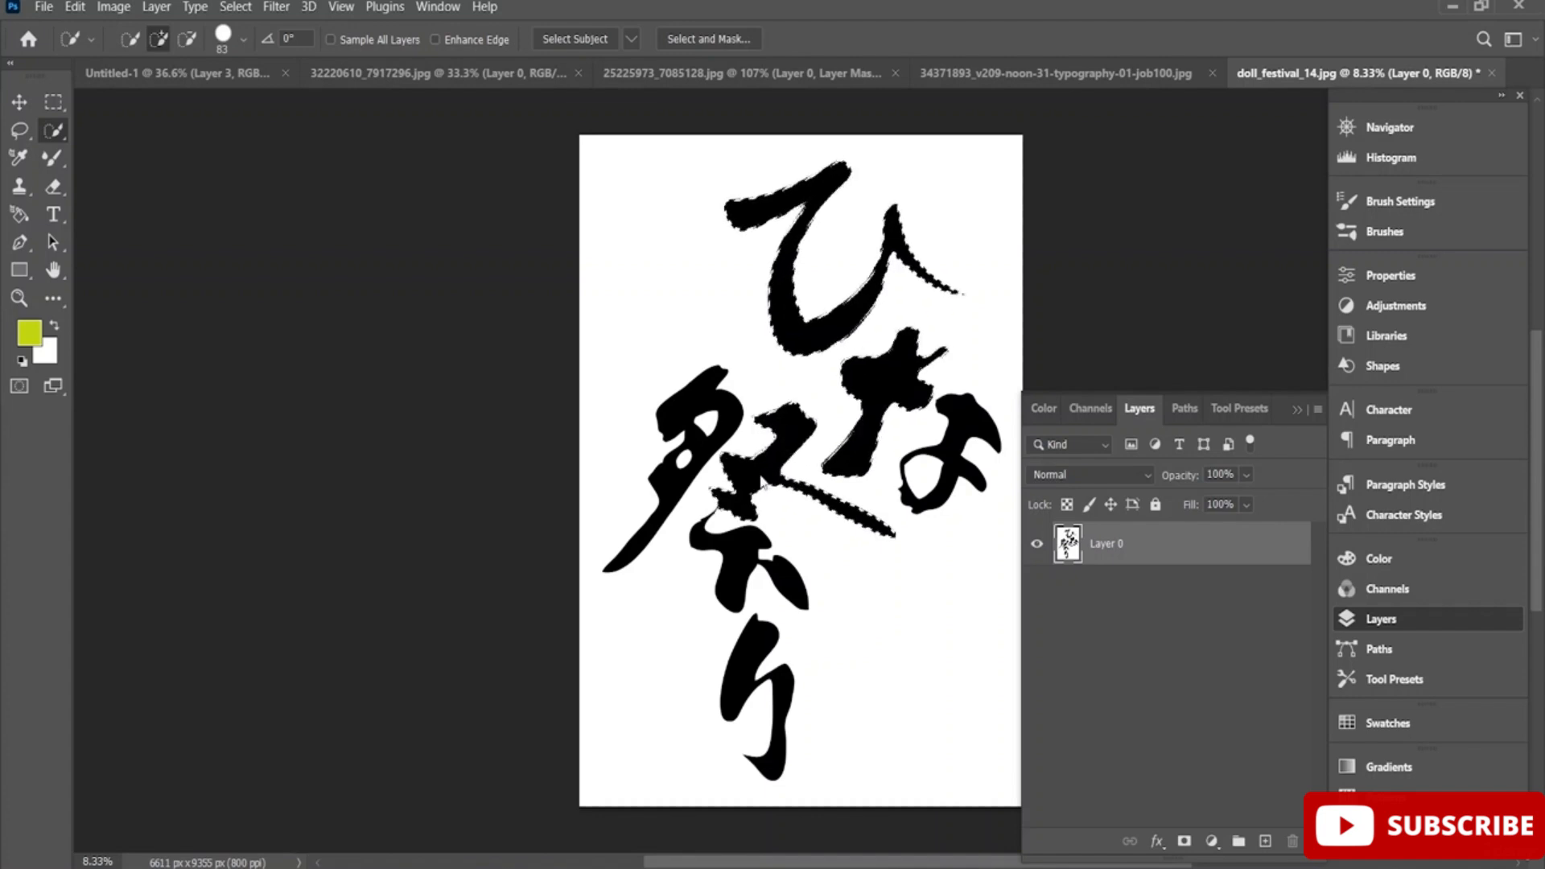
click(734, 548)
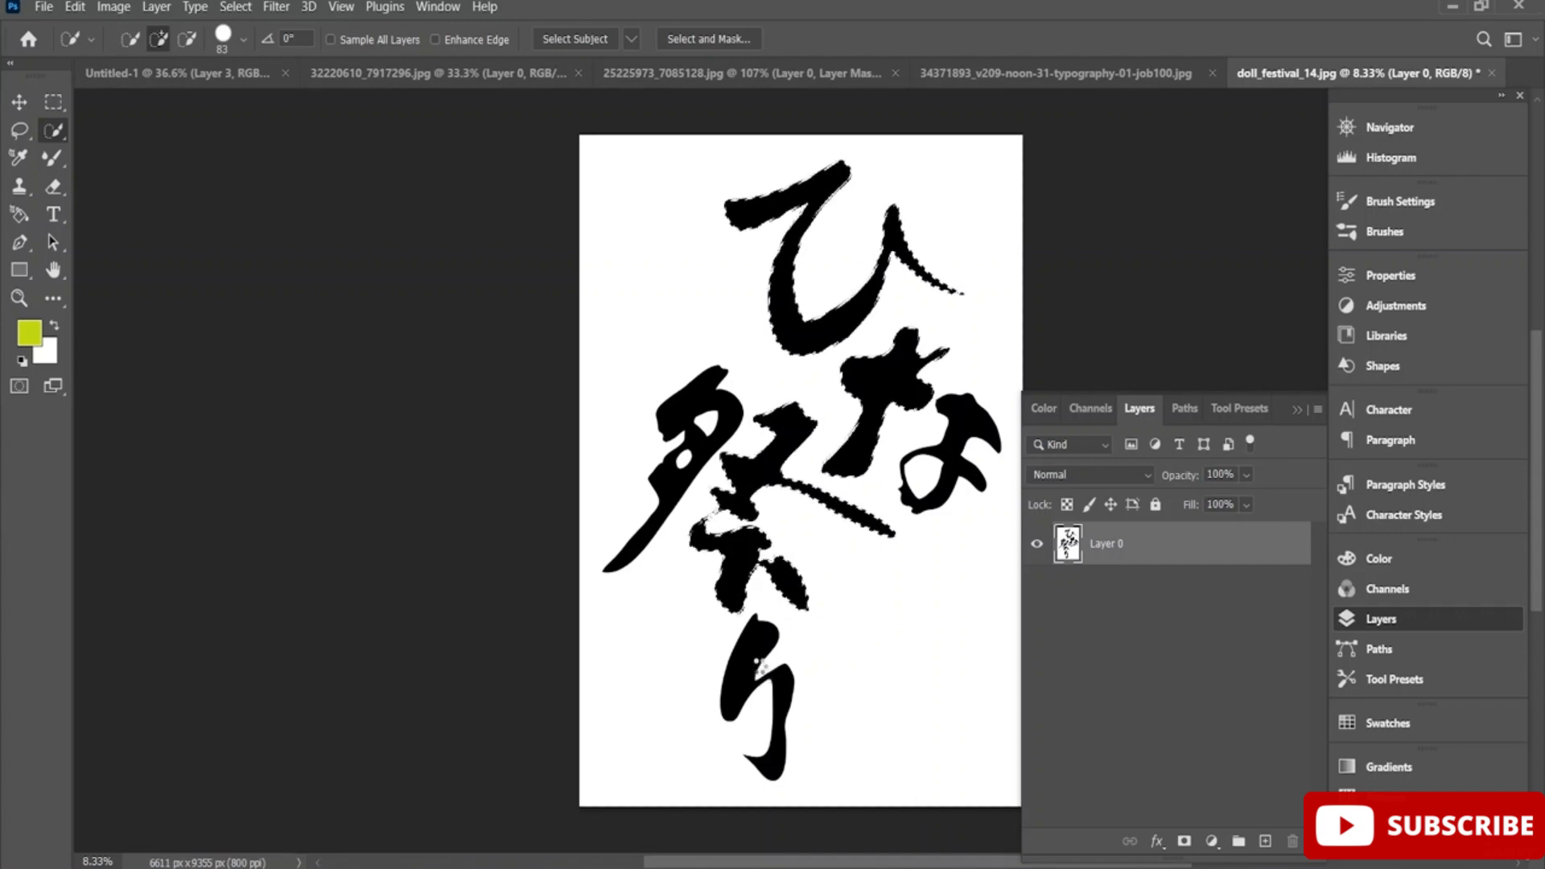
click(750, 658)
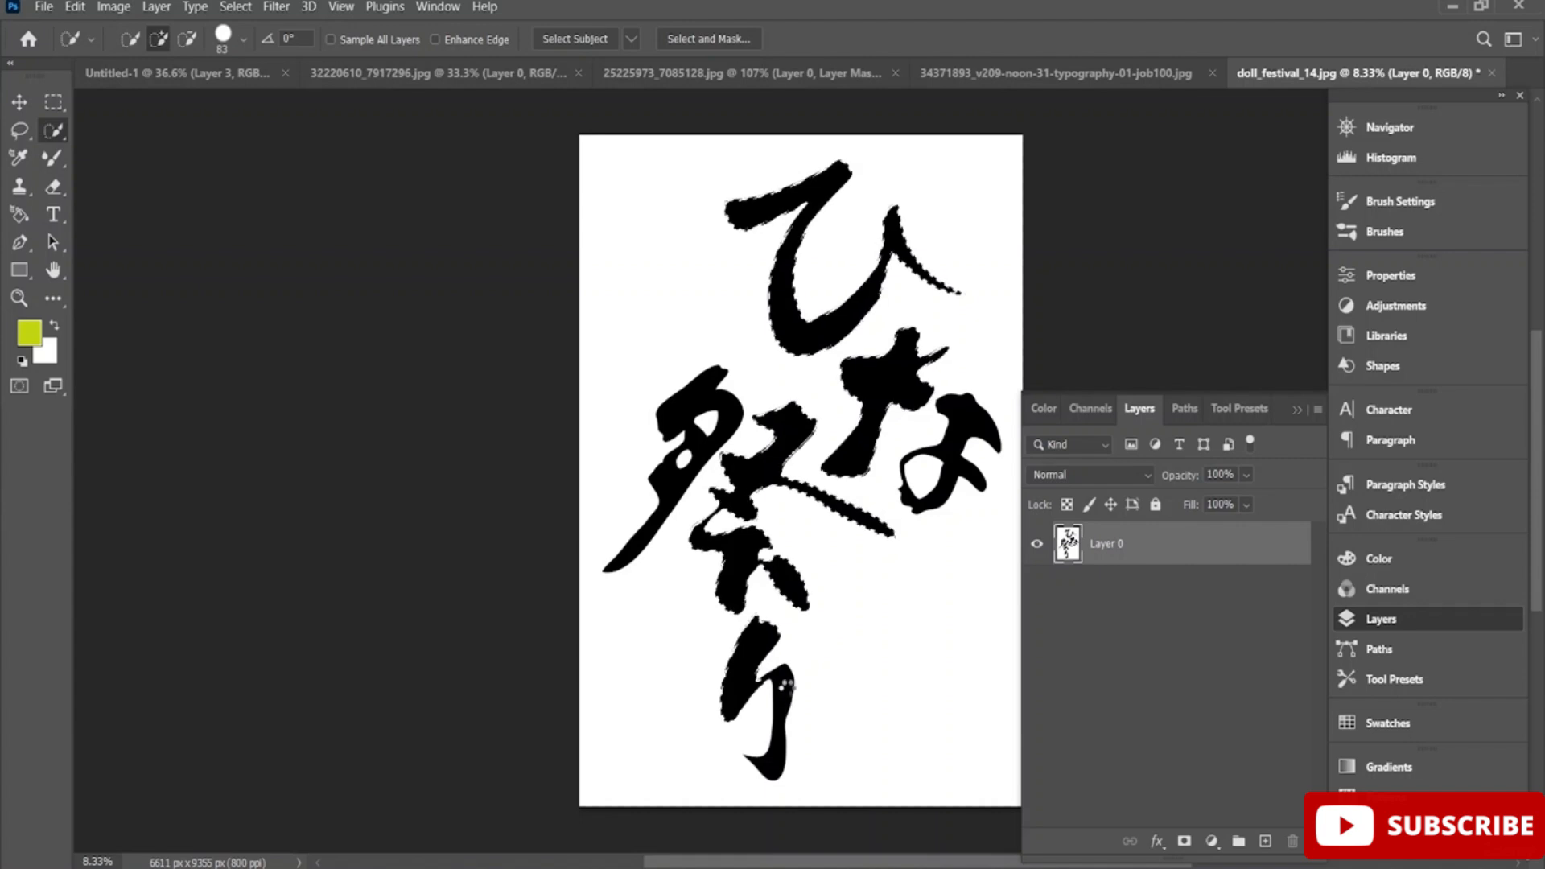
click(781, 673)
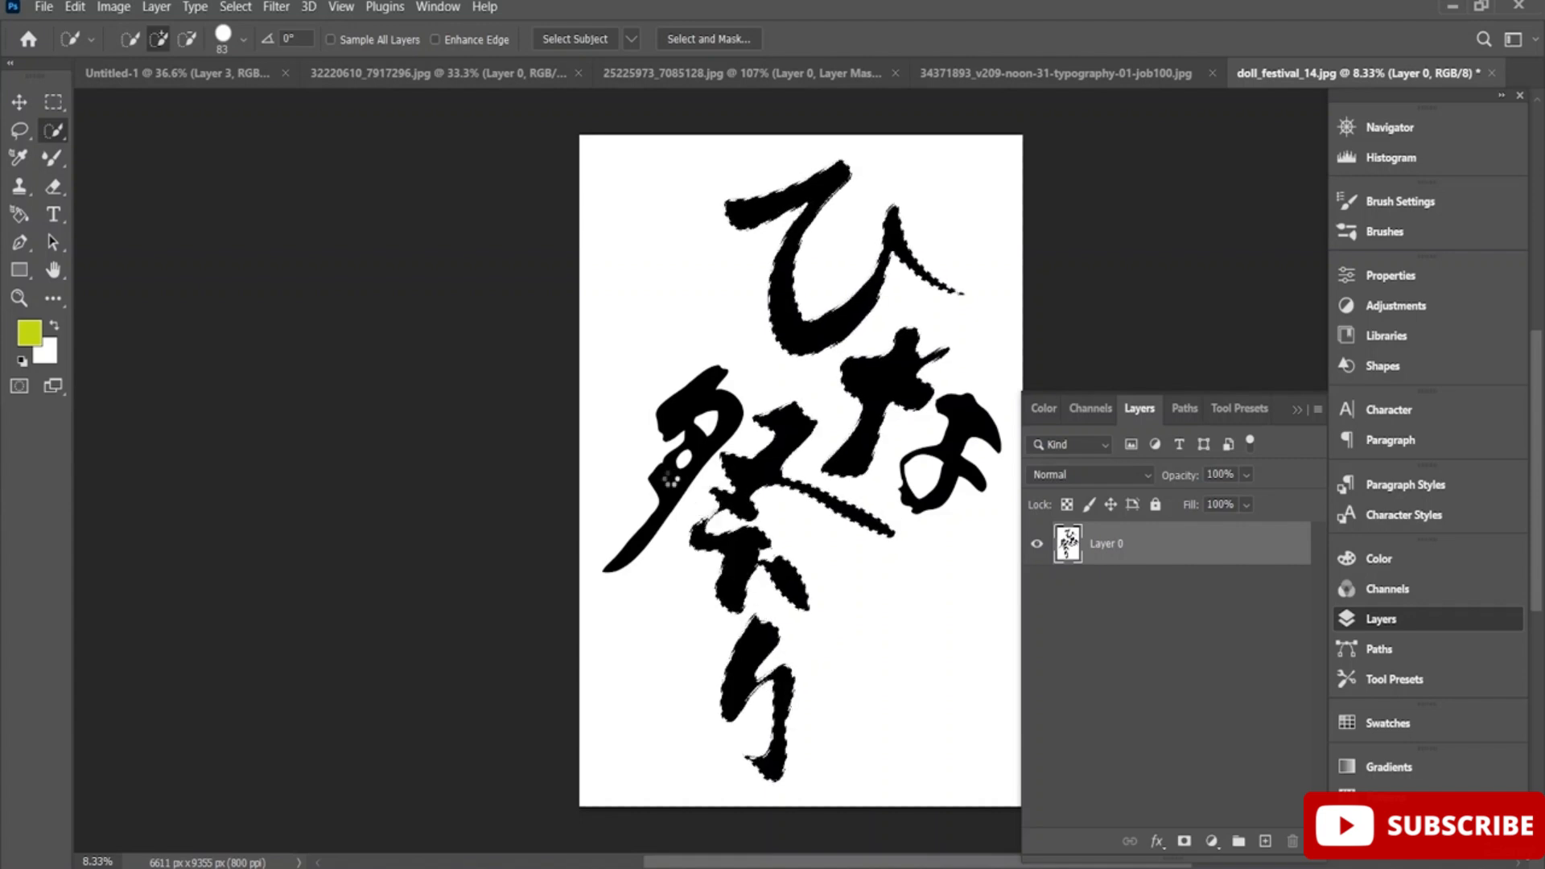
click(670, 480)
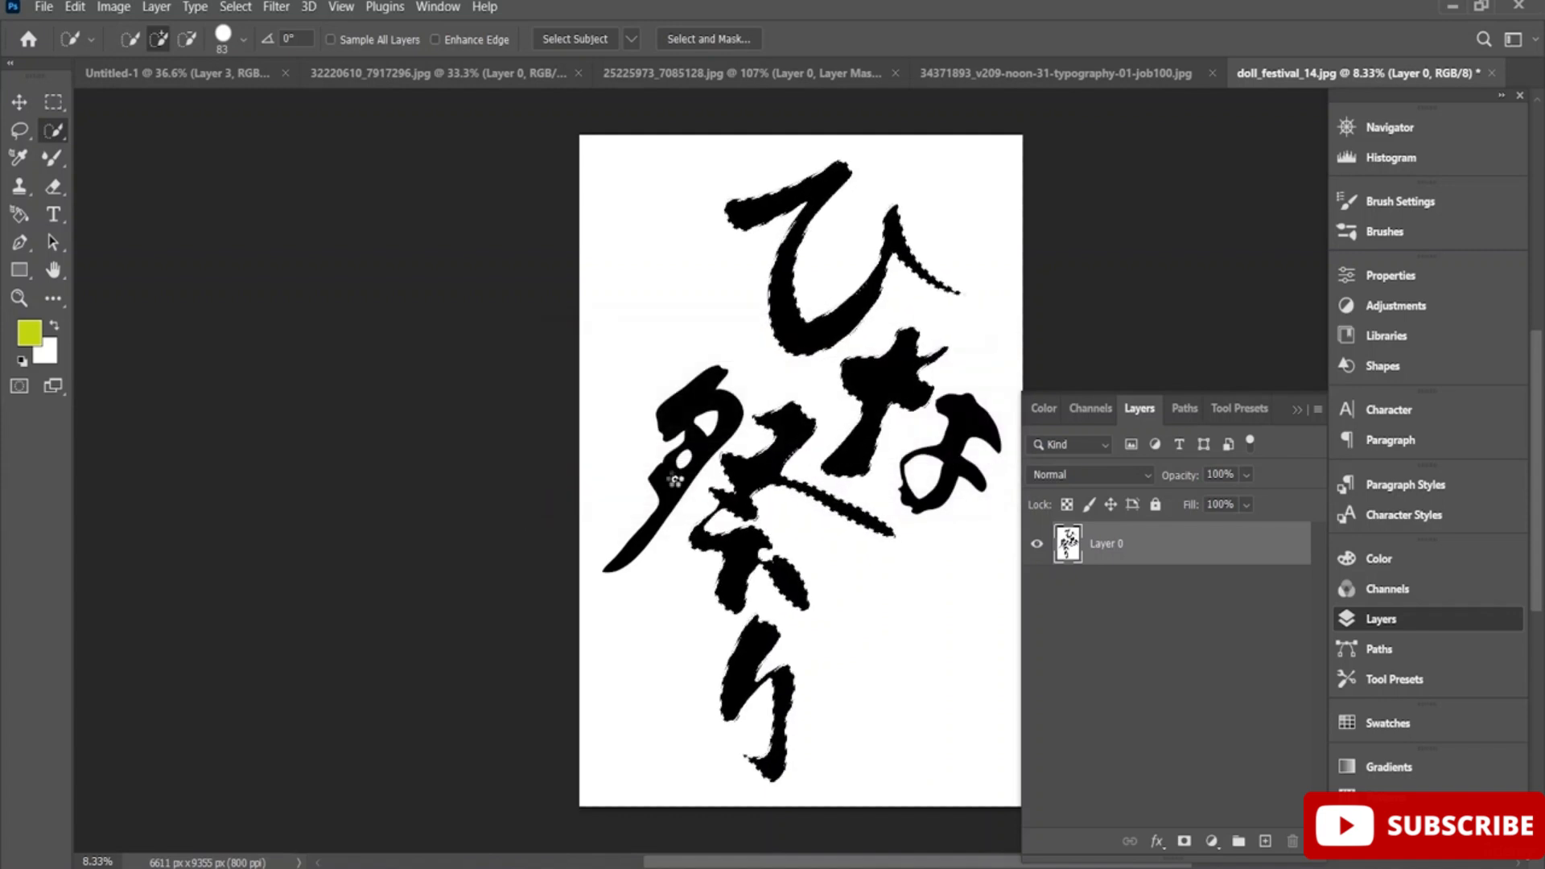
click(700, 444)
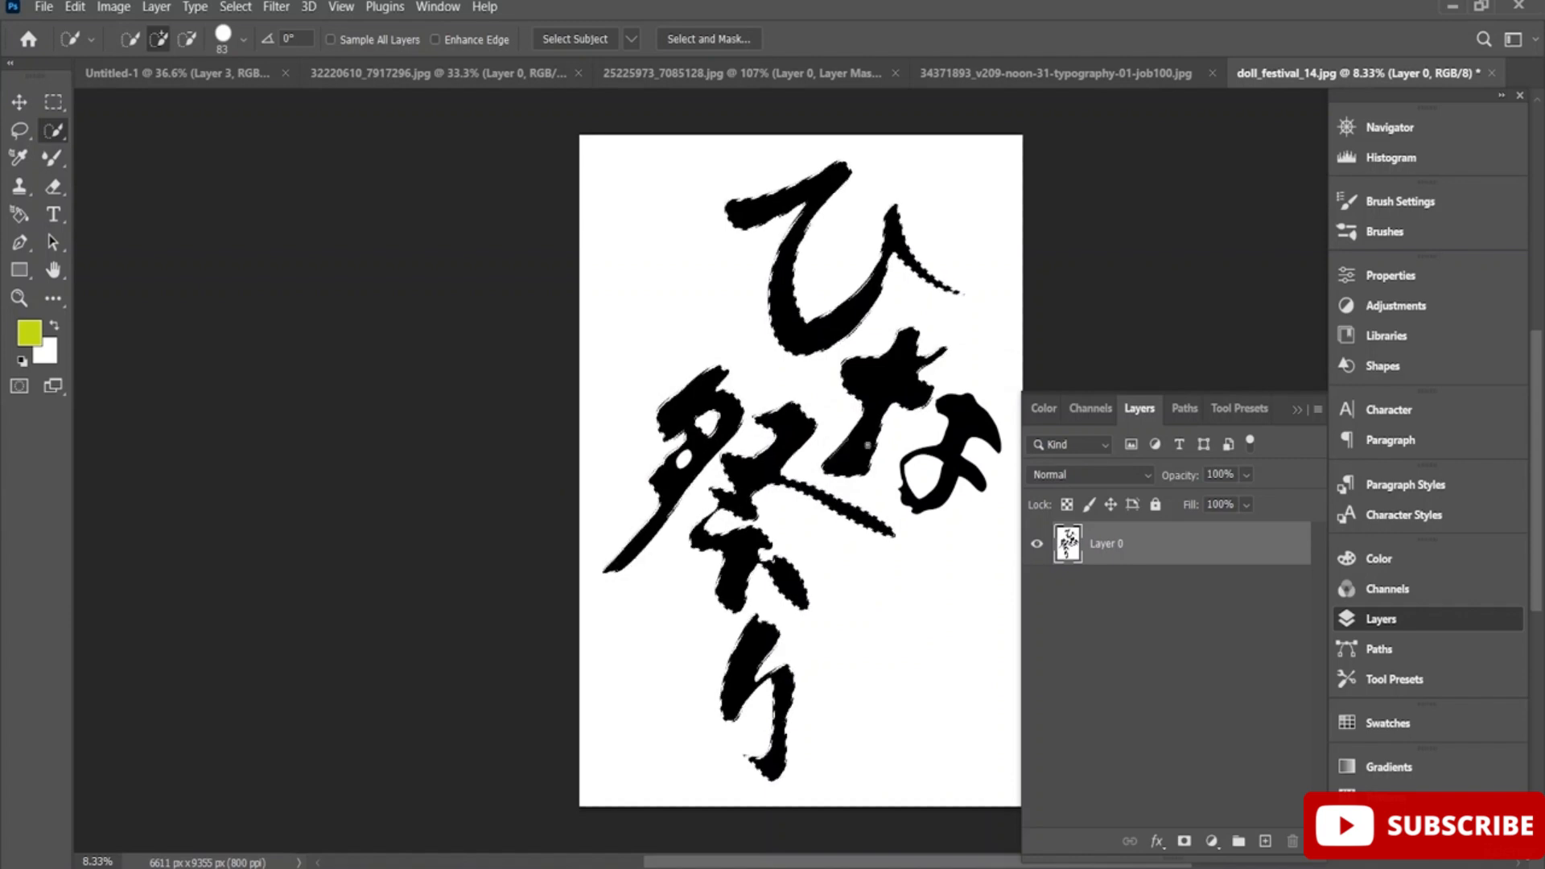
click(950, 437)
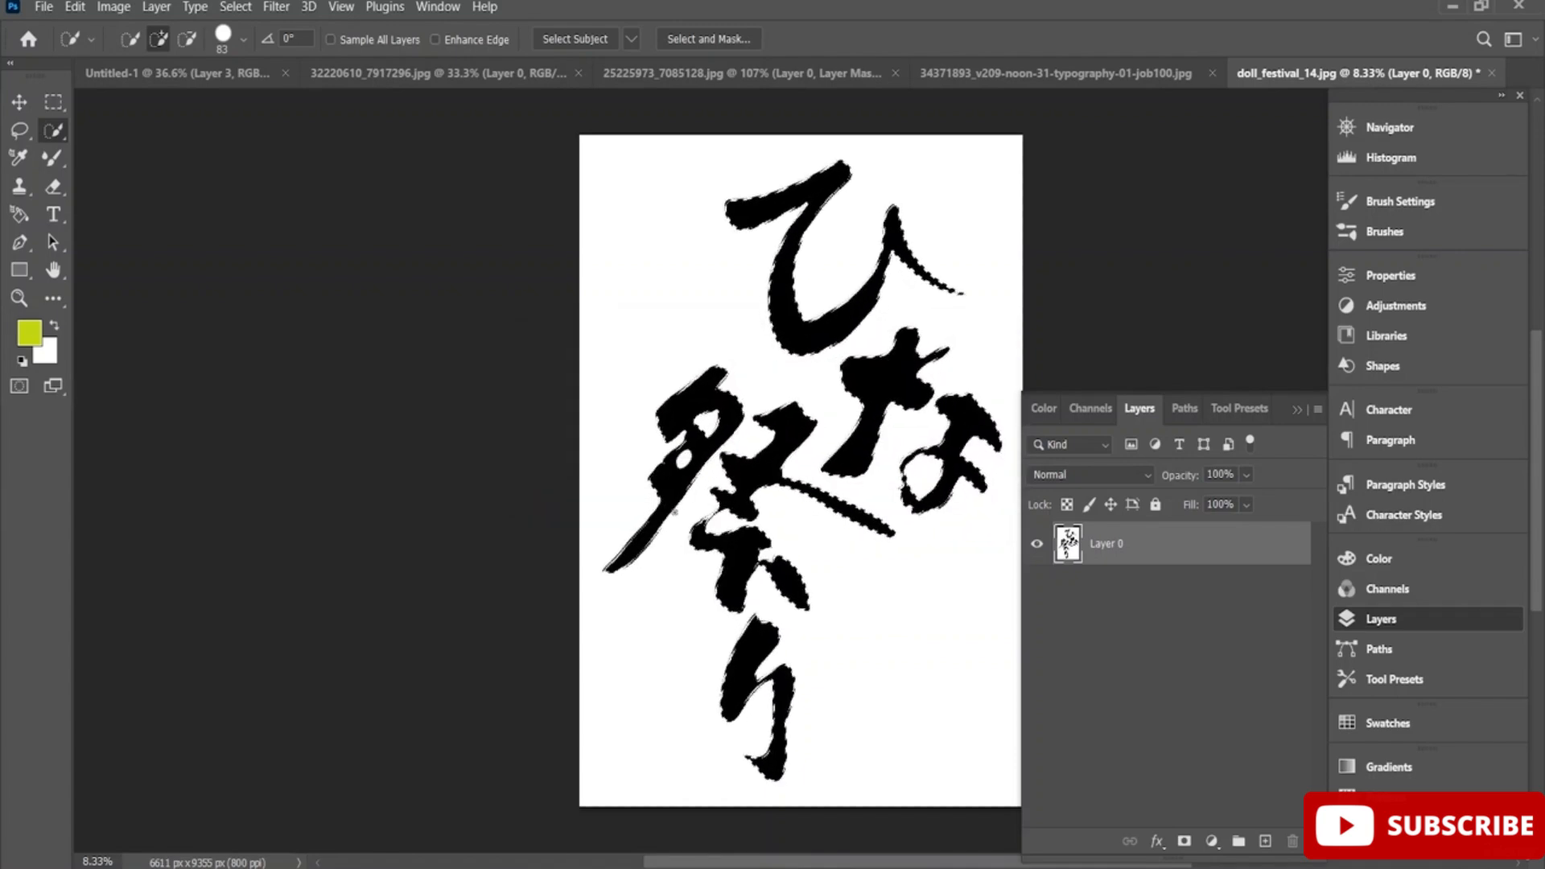
Subtract the white holes inside the 祭 character from the selection and add a layer mask that hides the white background
scroll(674, 511, up, 5)
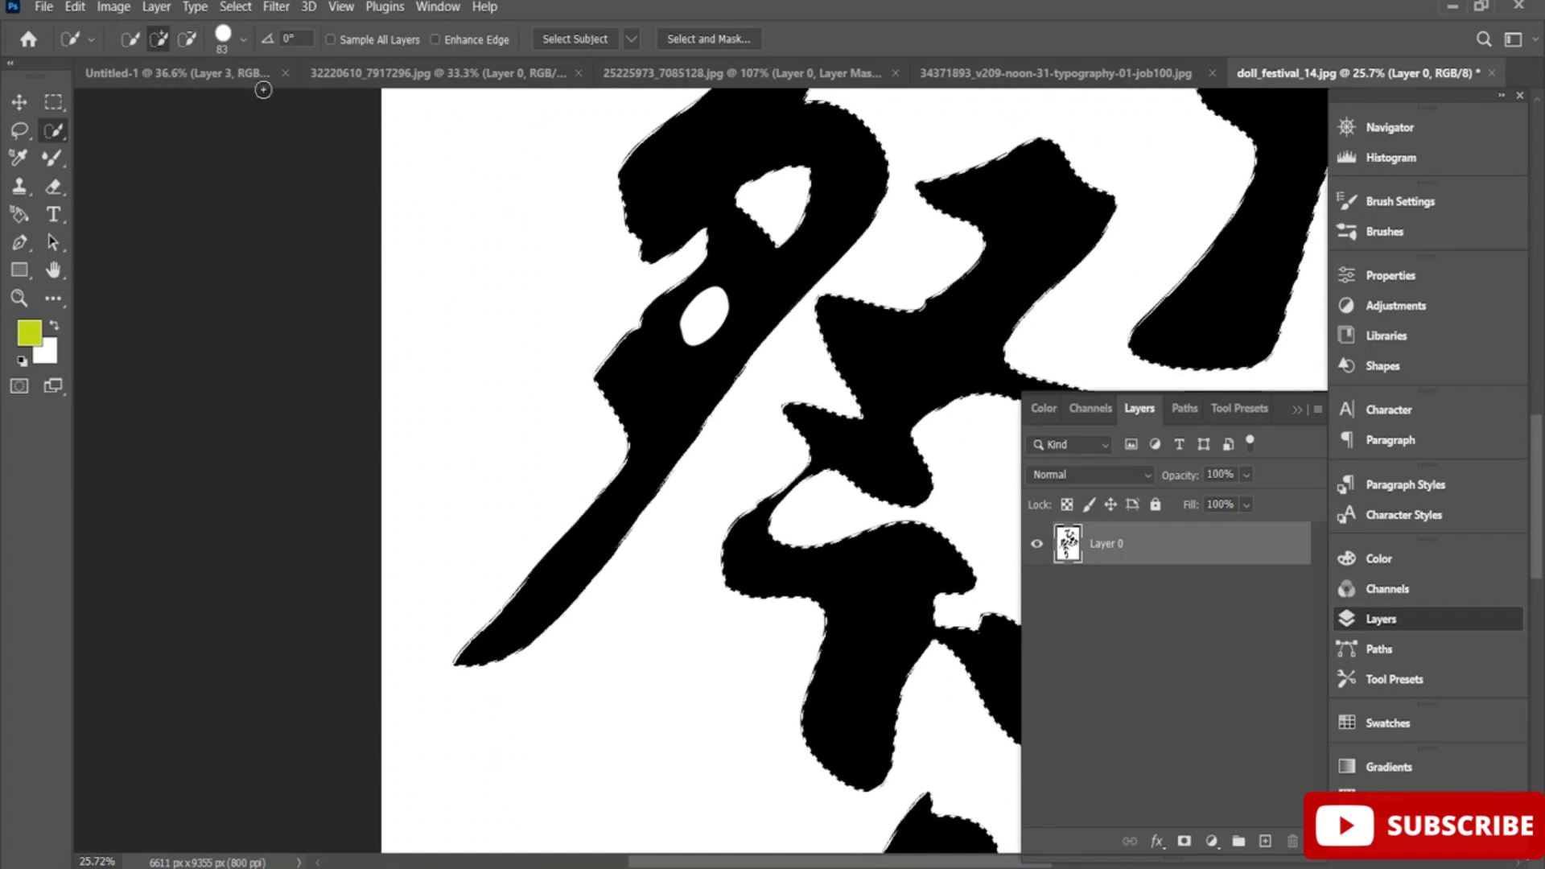
click(190, 38)
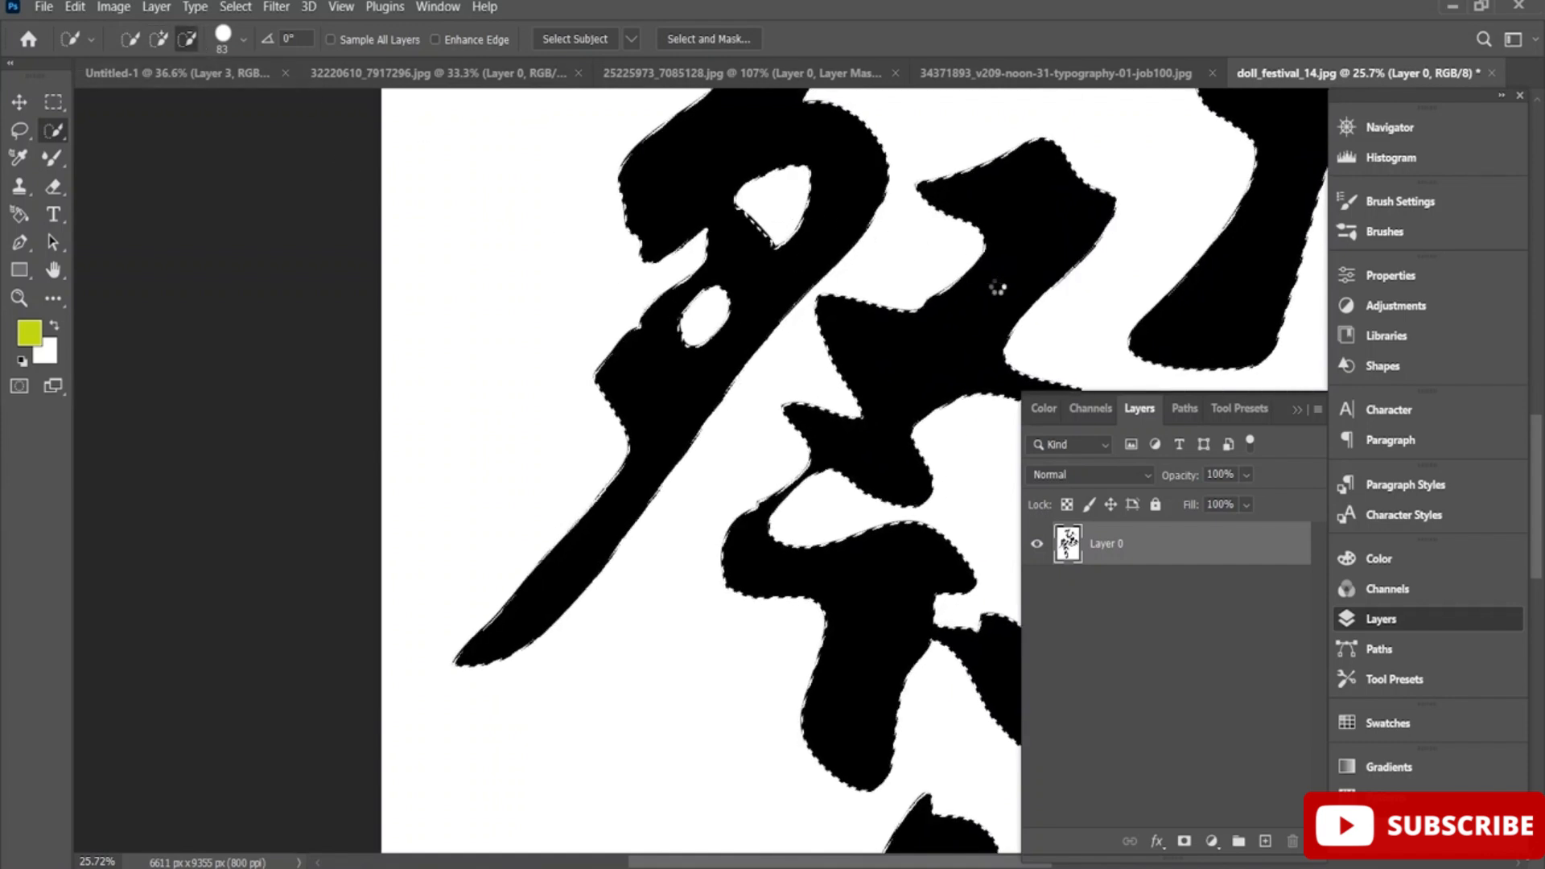
scroll(1003, 306, up, 2)
scroll(990, 410, down, 4)
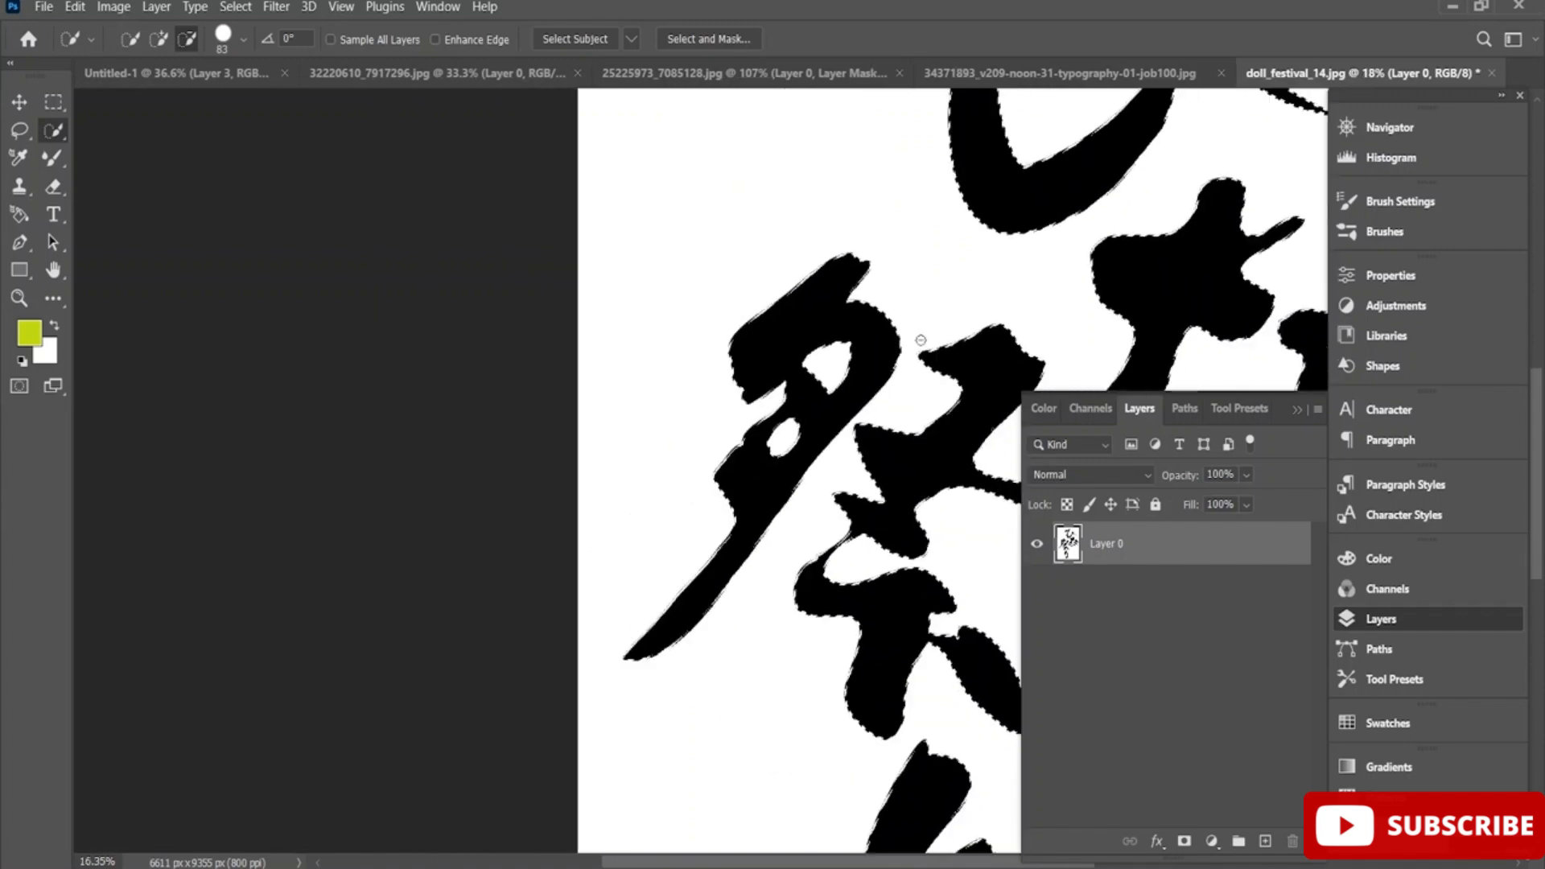
click(1183, 841)
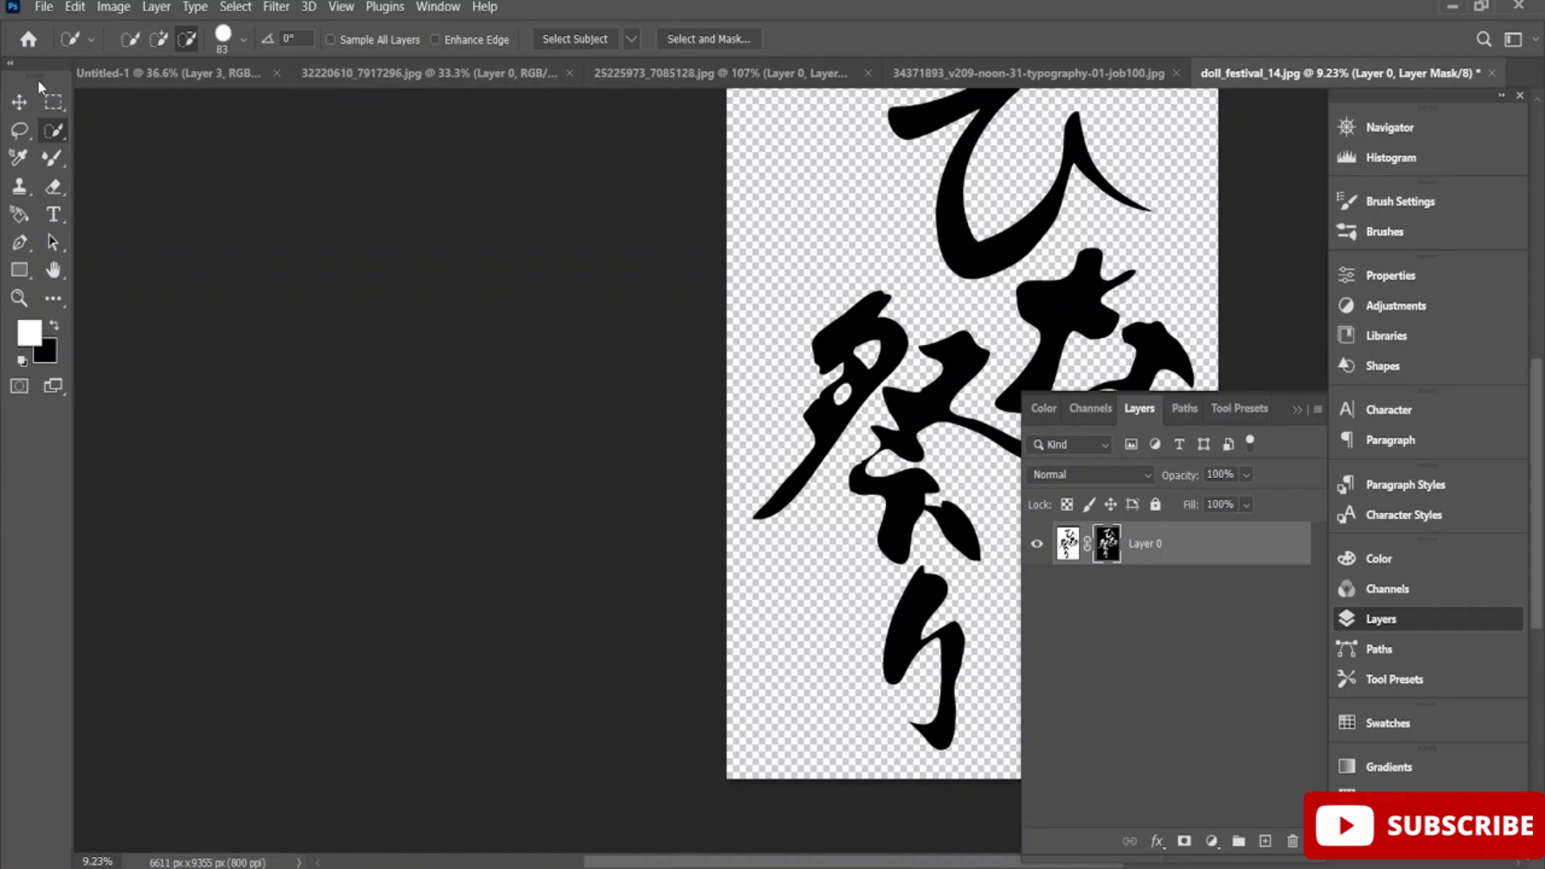
Bring the masked calligraphy into Untitled-1, scale it to about 25.5% and move it over the artwork
click(19, 101)
drag(945, 254, 882, 534)
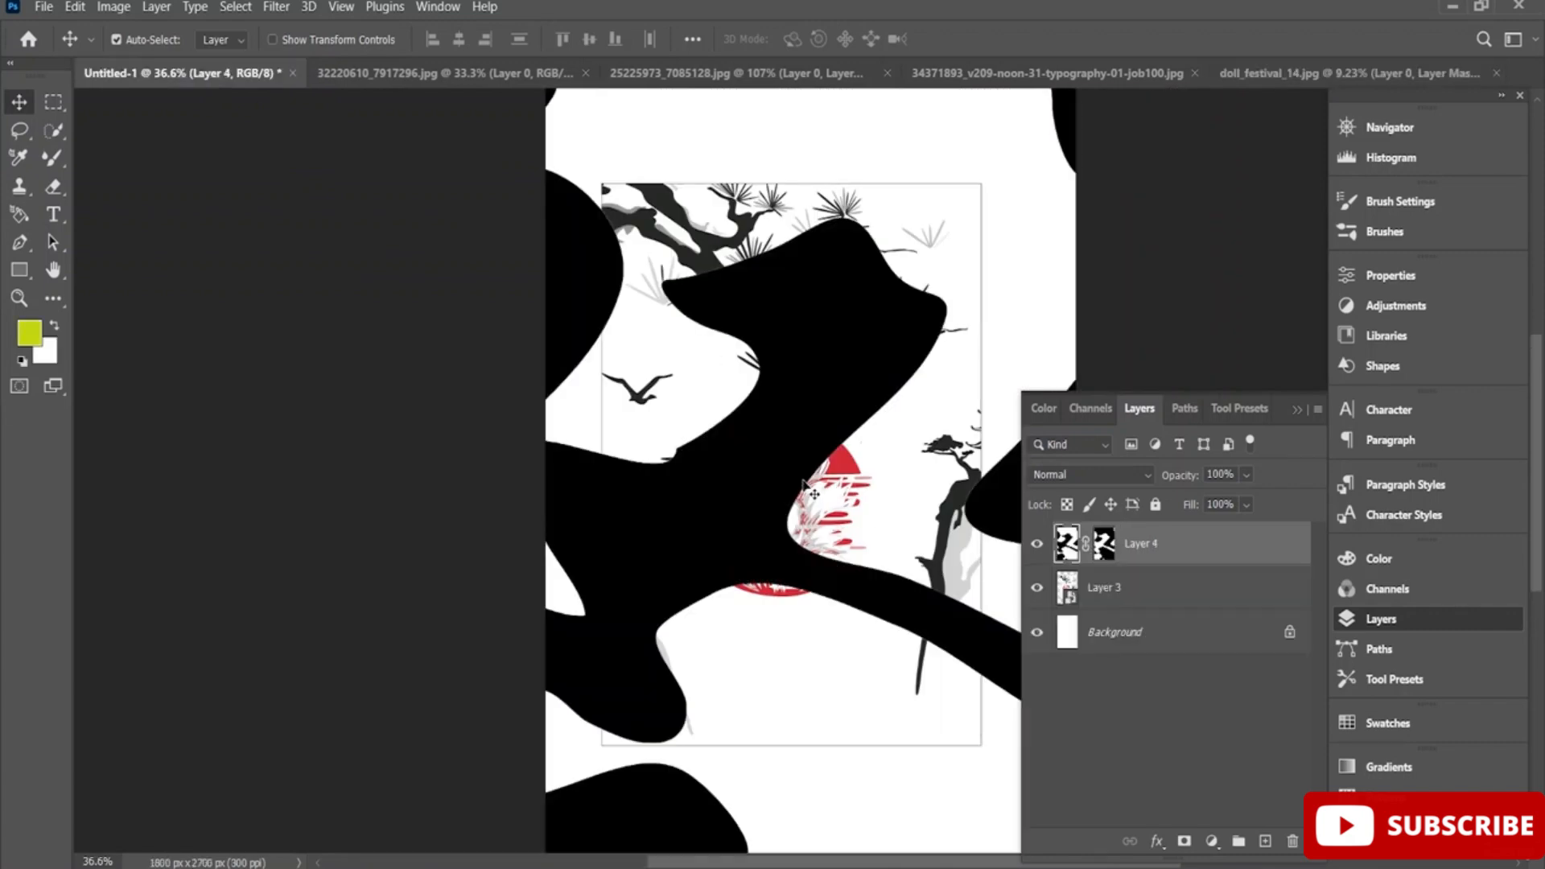
scroll(802, 480, down, 5)
key(ctrl+t)
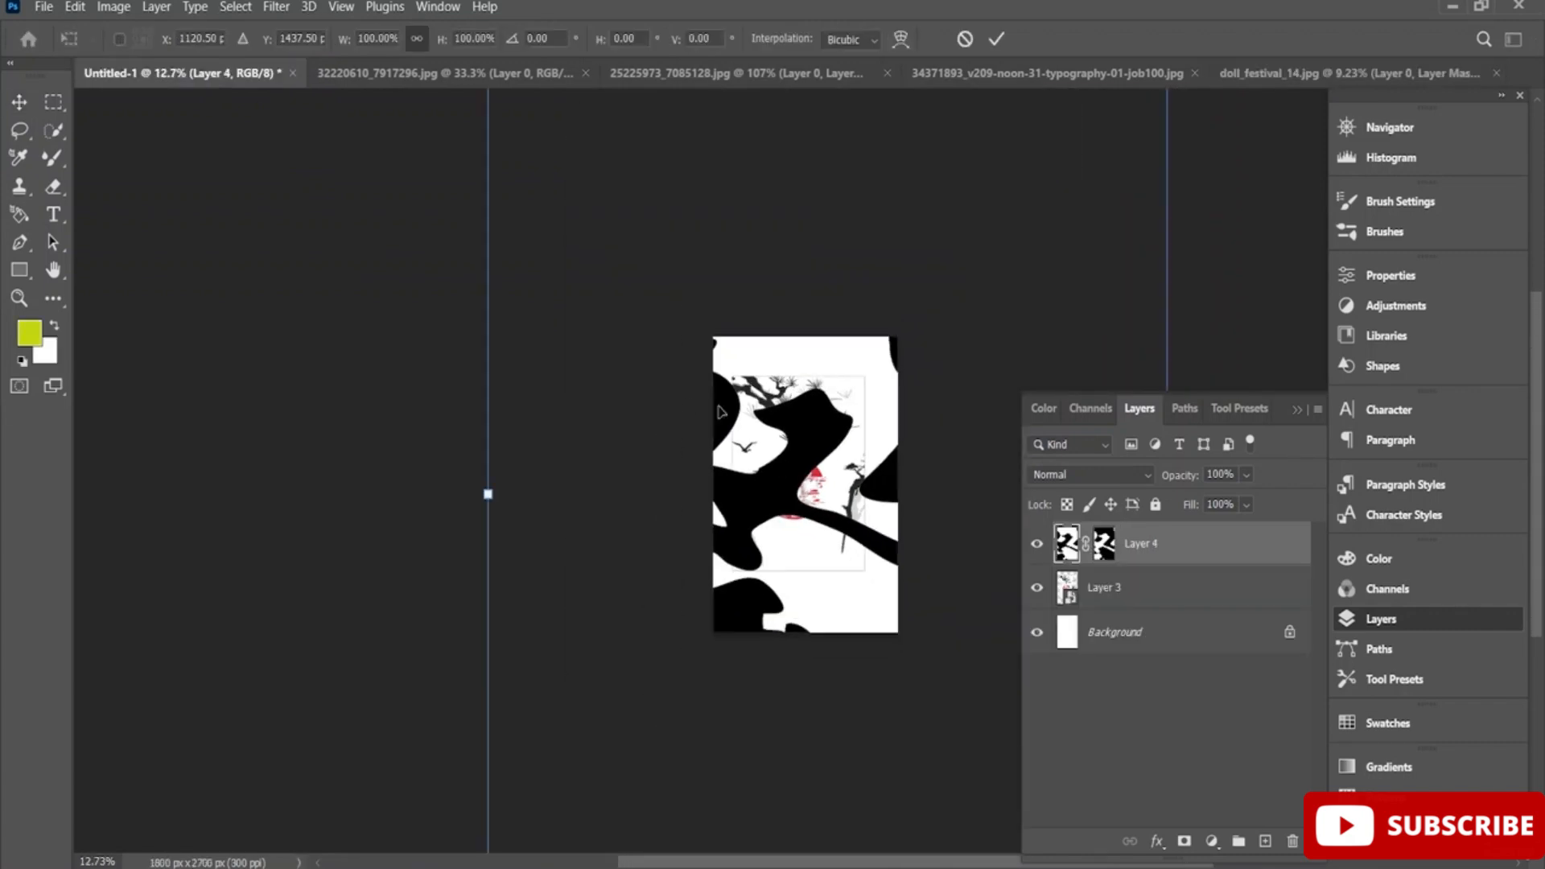
scroll(724, 443, down, 3)
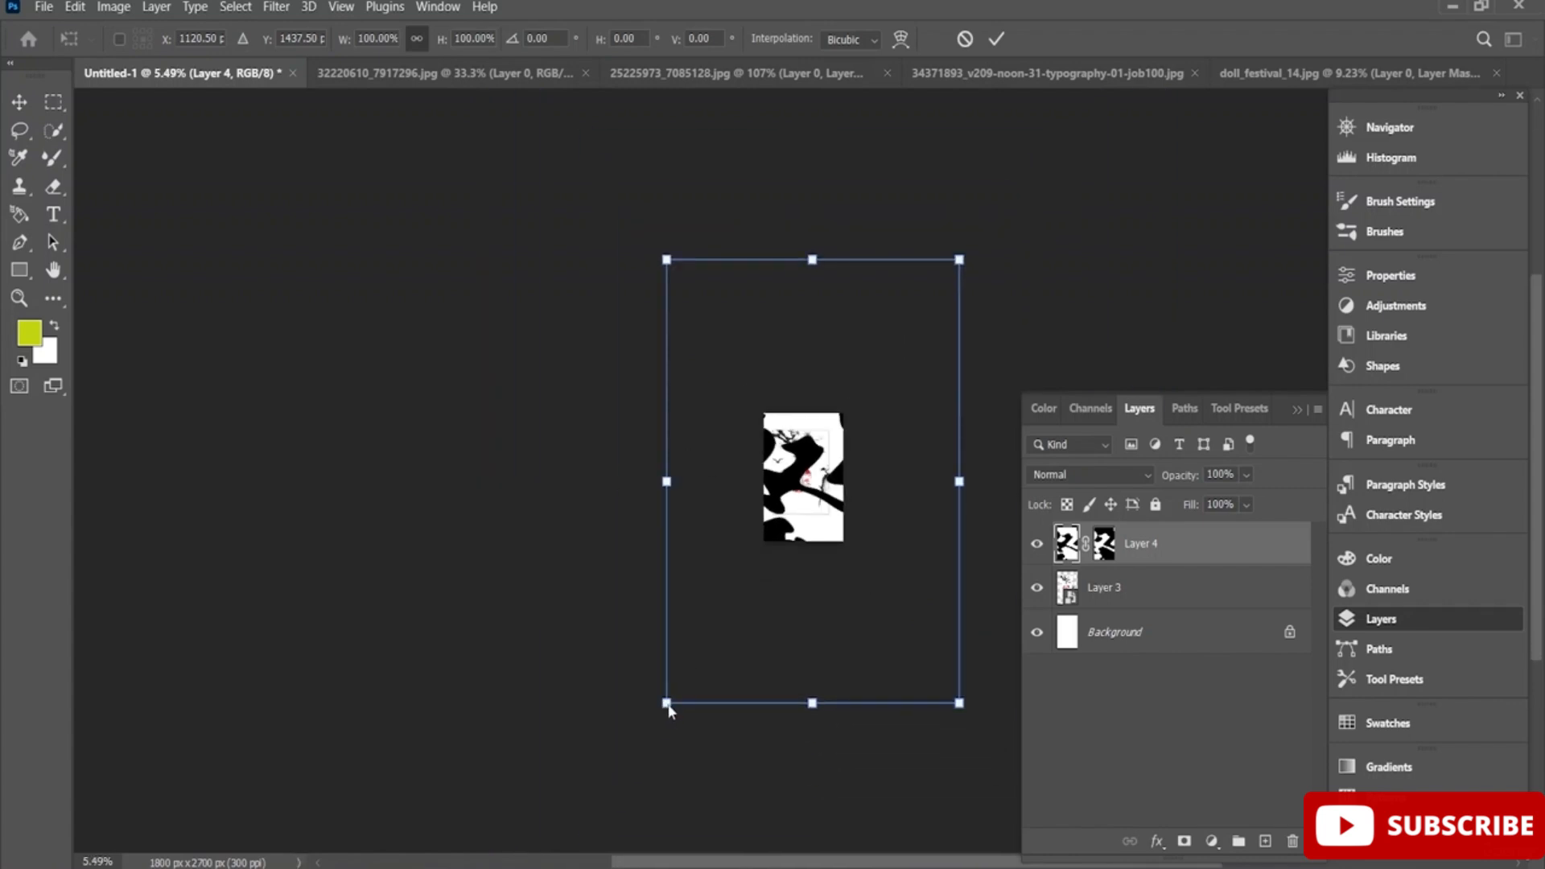
click(17, 109)
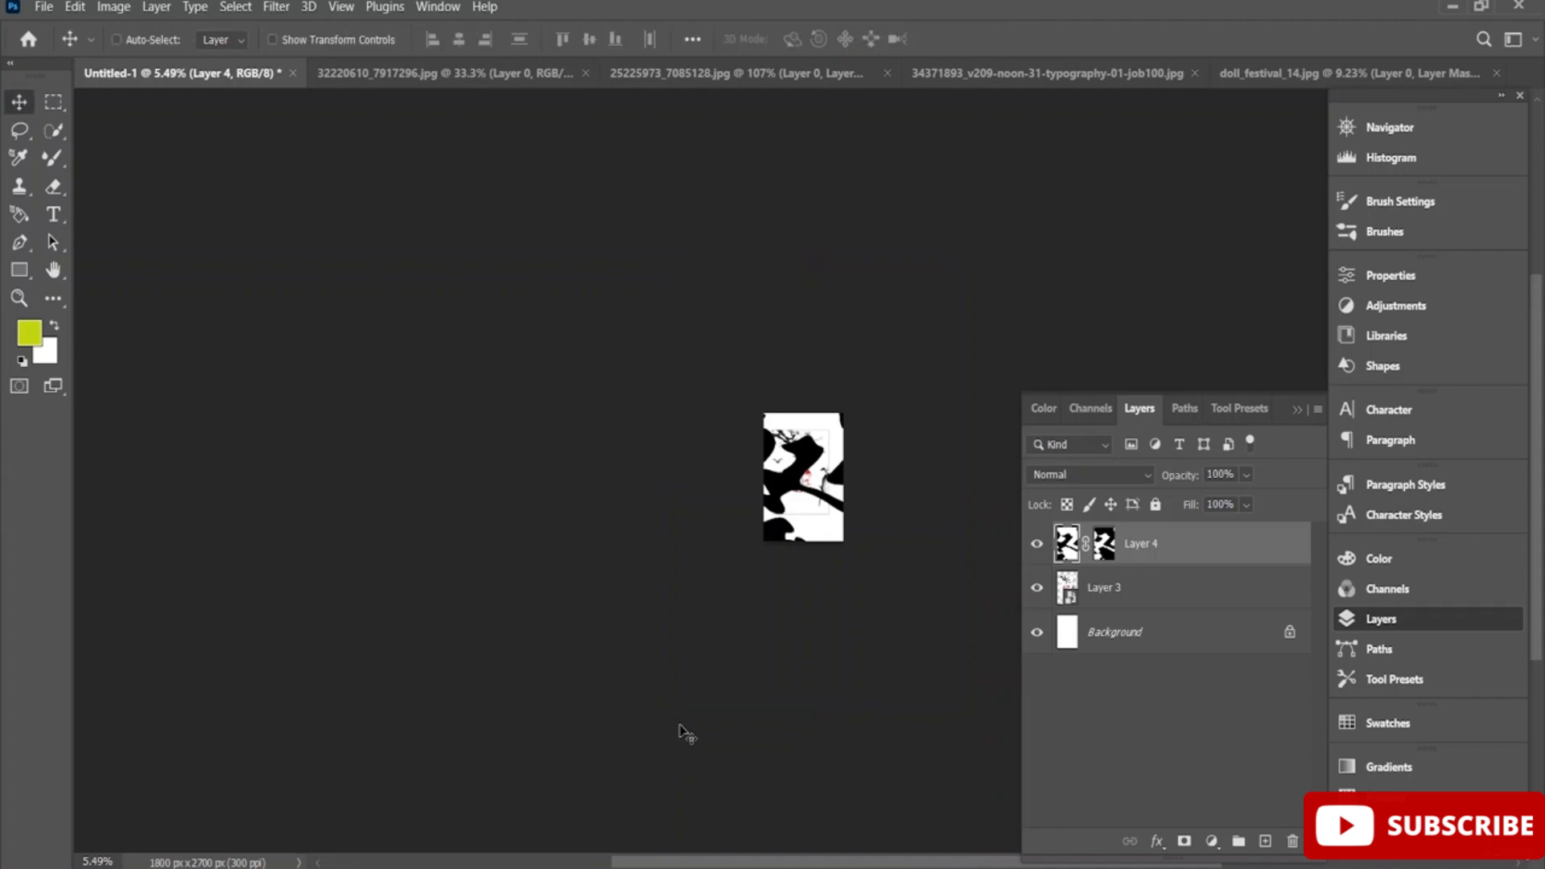
key(ctrl+t)
drag(667, 708, 905, 395)
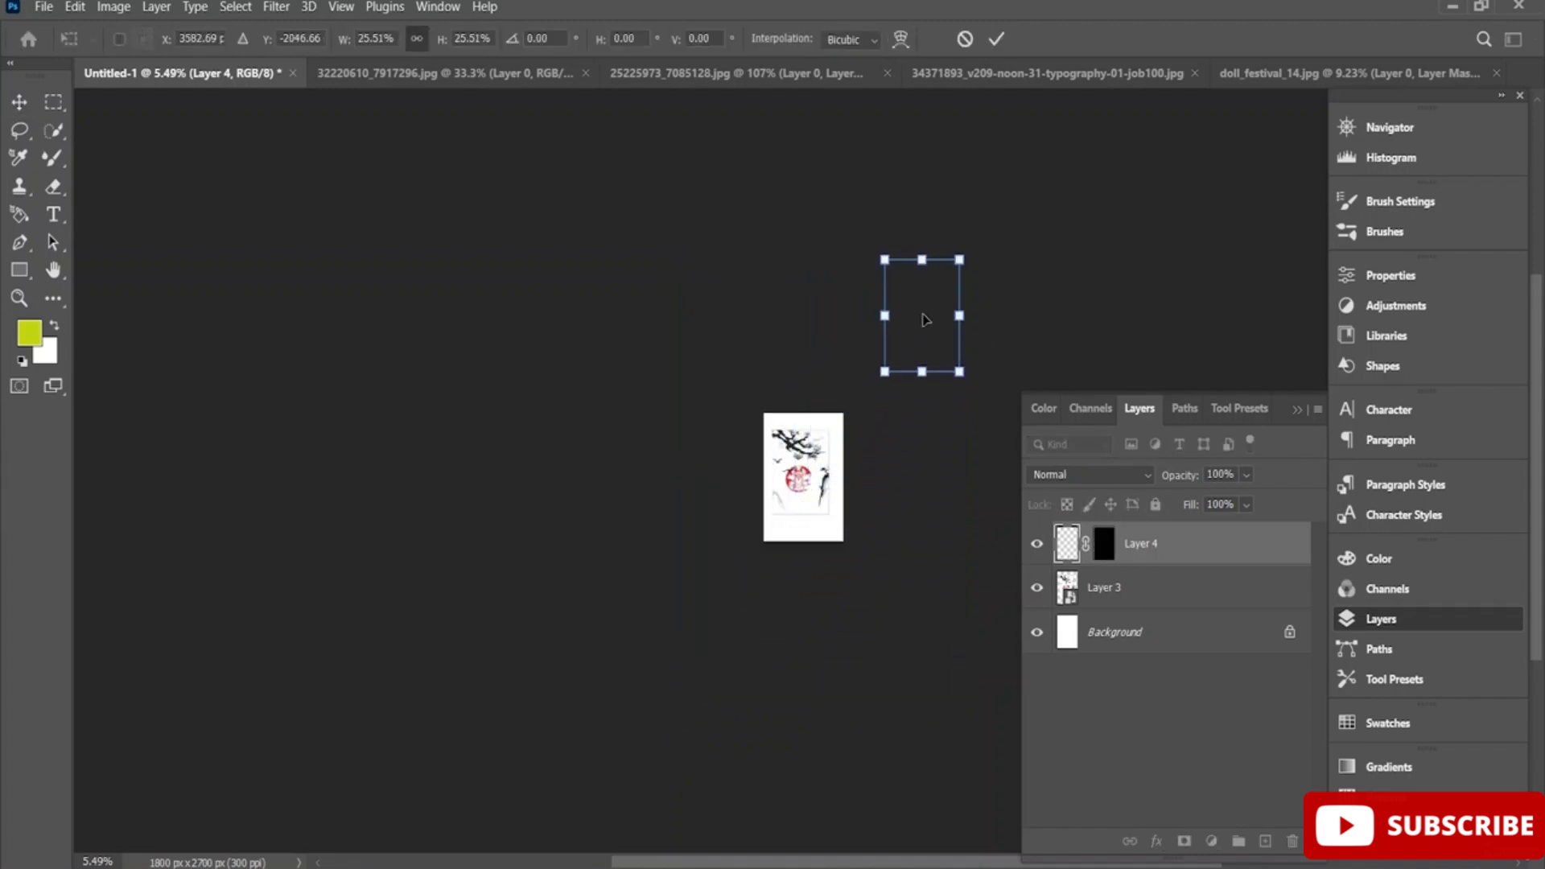
drag(924, 317, 811, 473)
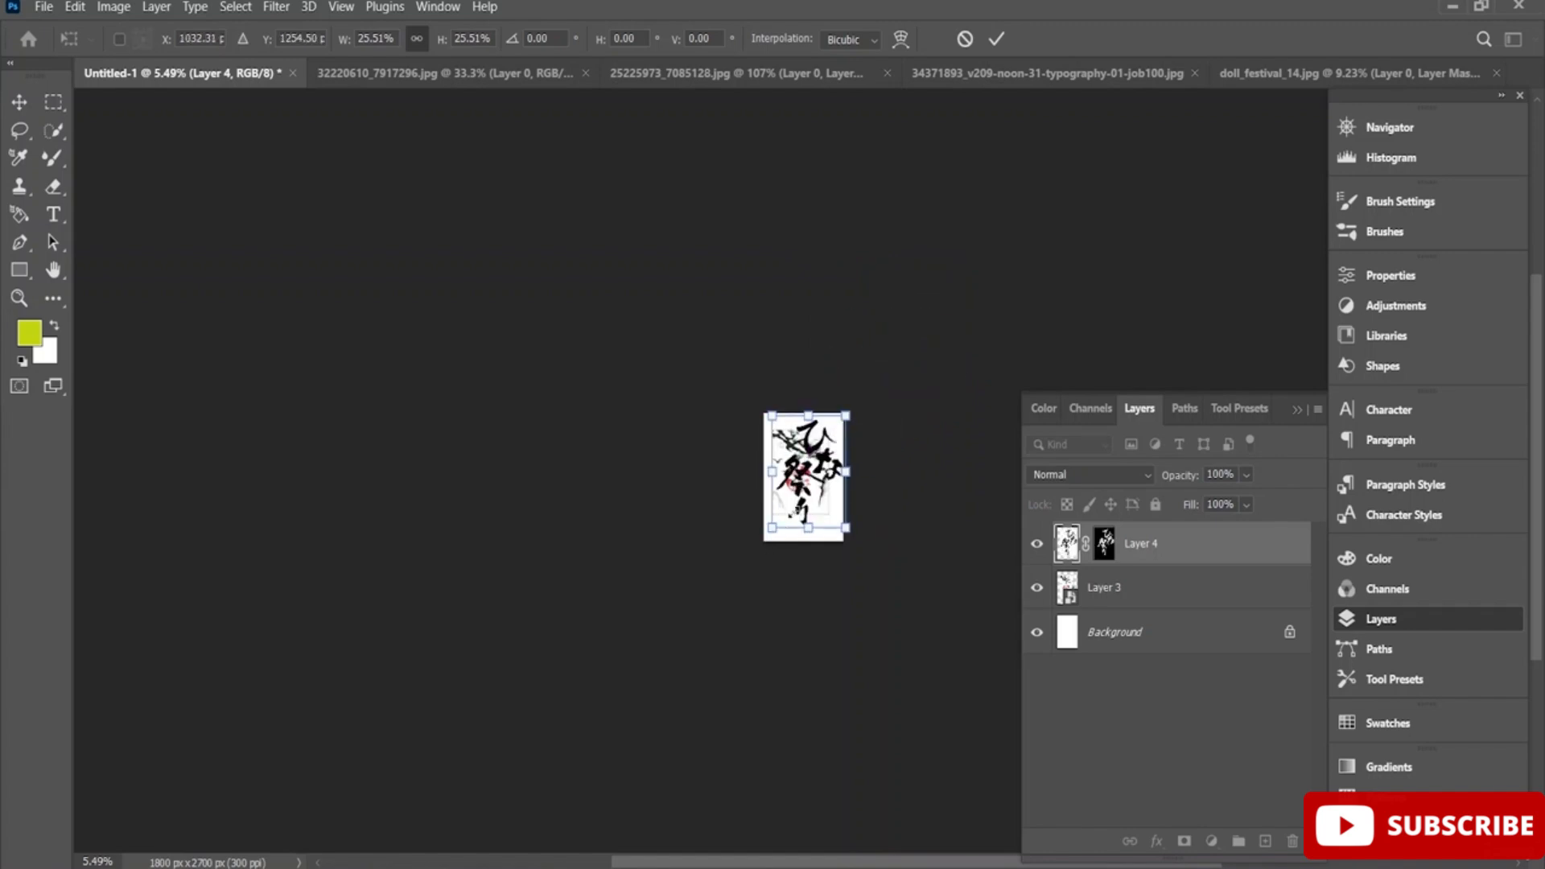
Shrink the calligraphy to about 11.9% and place it in the lower right corner of the thin frame
drag(771, 528, 800, 484)
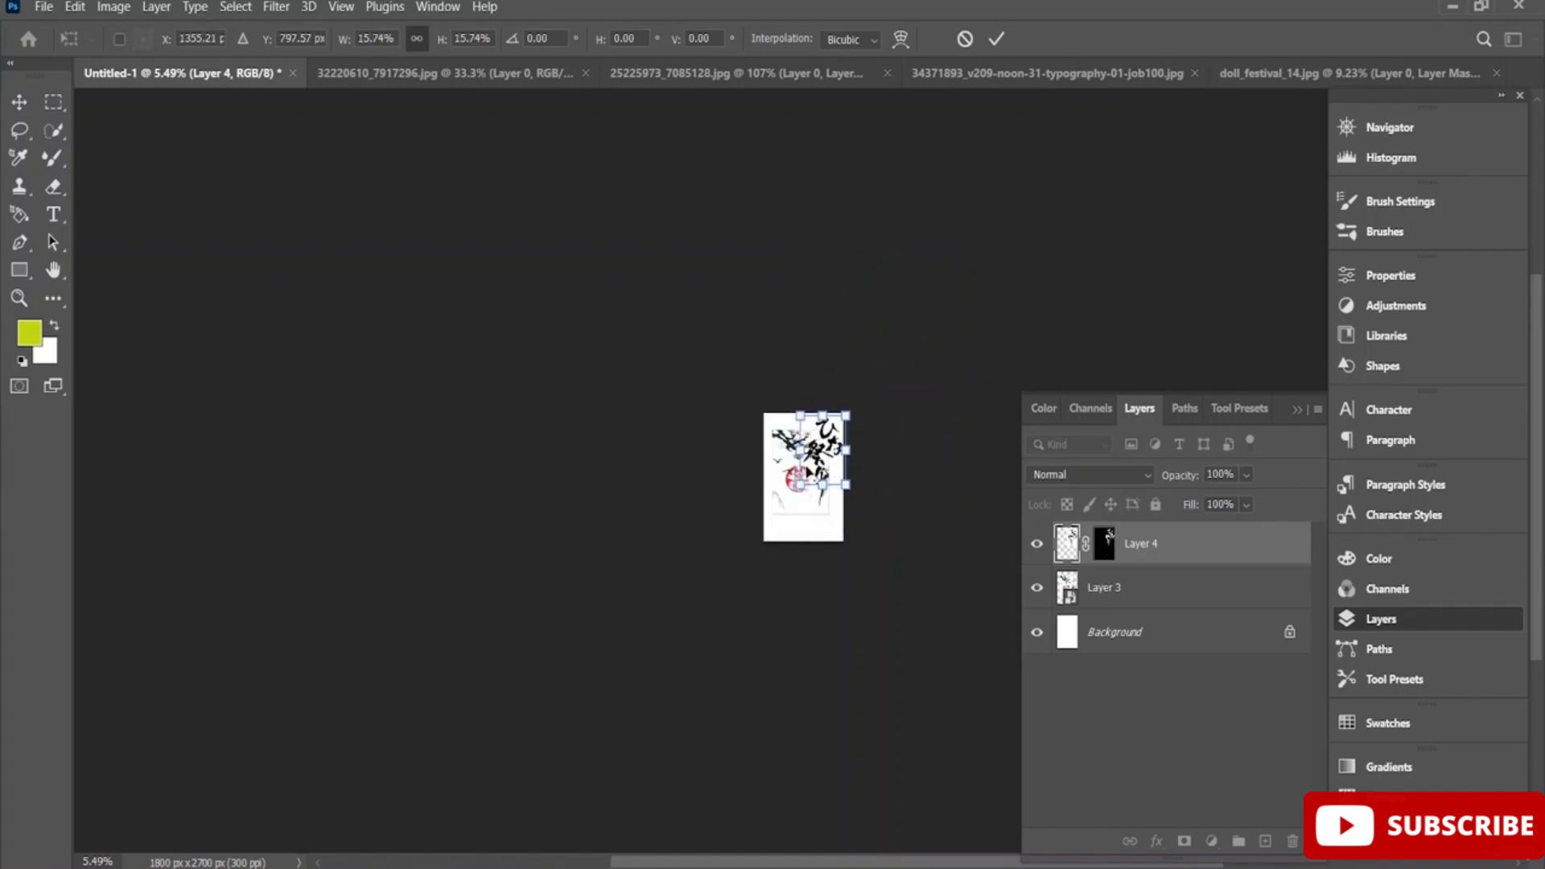
scroll(808, 472, up, 10)
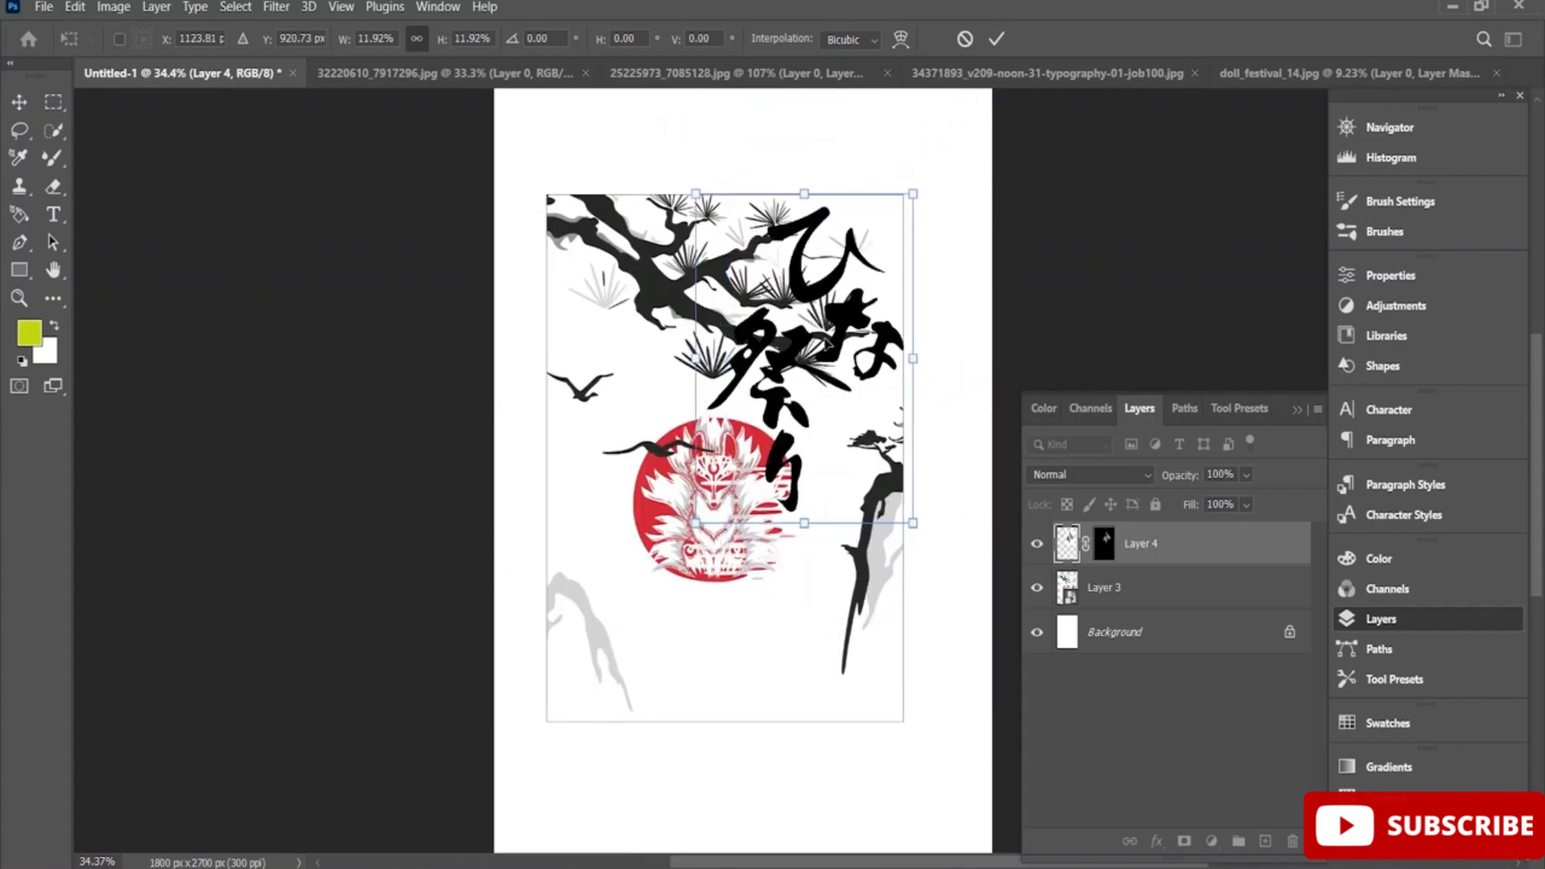
drag(824, 341, 806, 543)
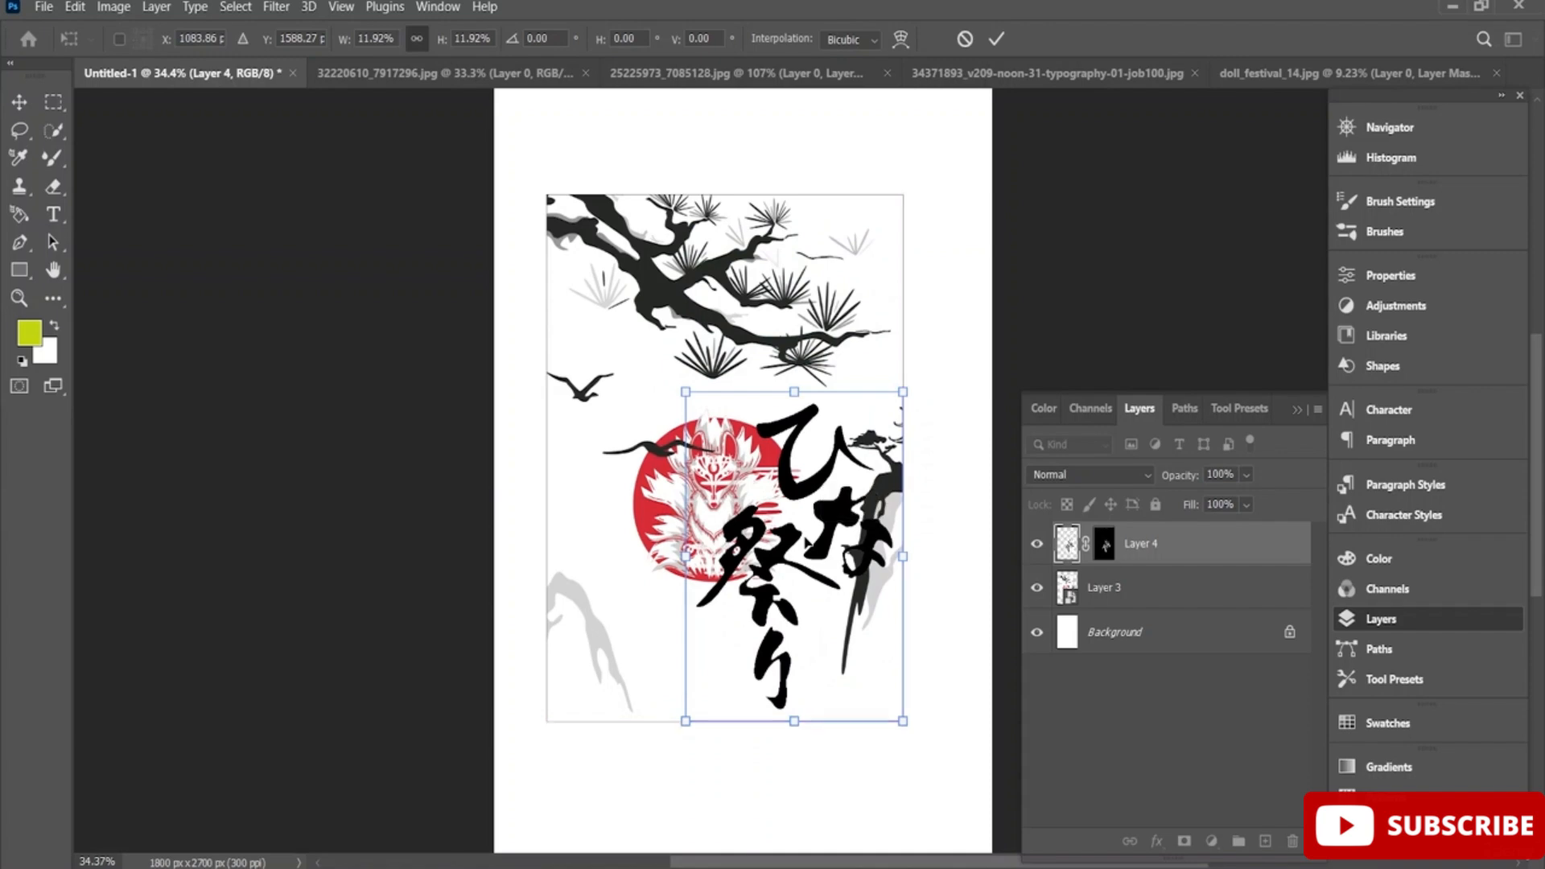
Convert the Layer 3 smart object back to layers and expand the resulting group
click(1151, 592)
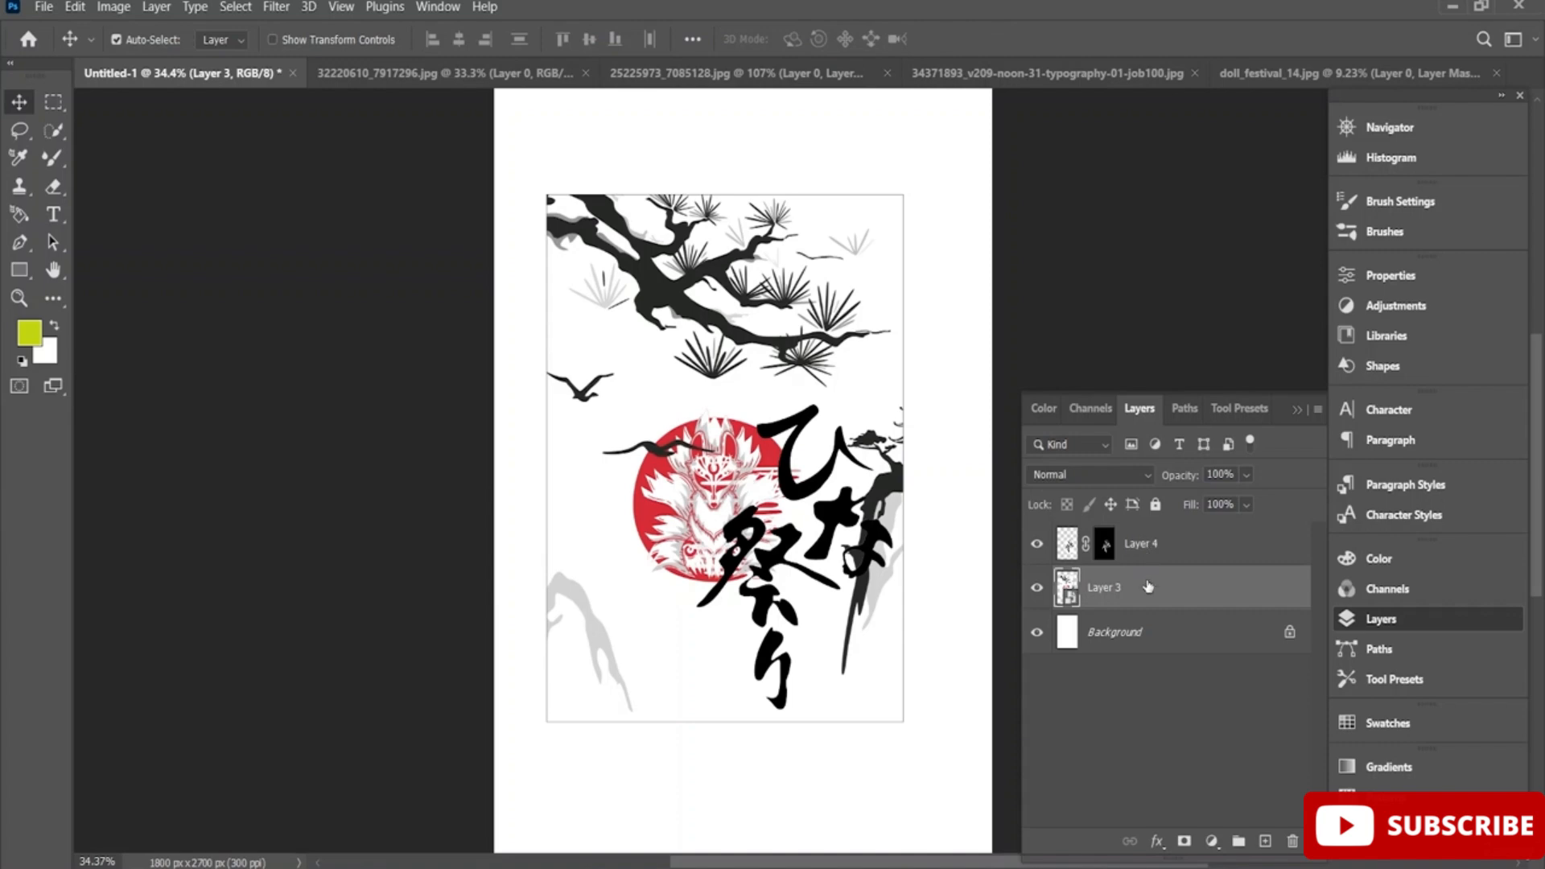
right_click(1148, 587)
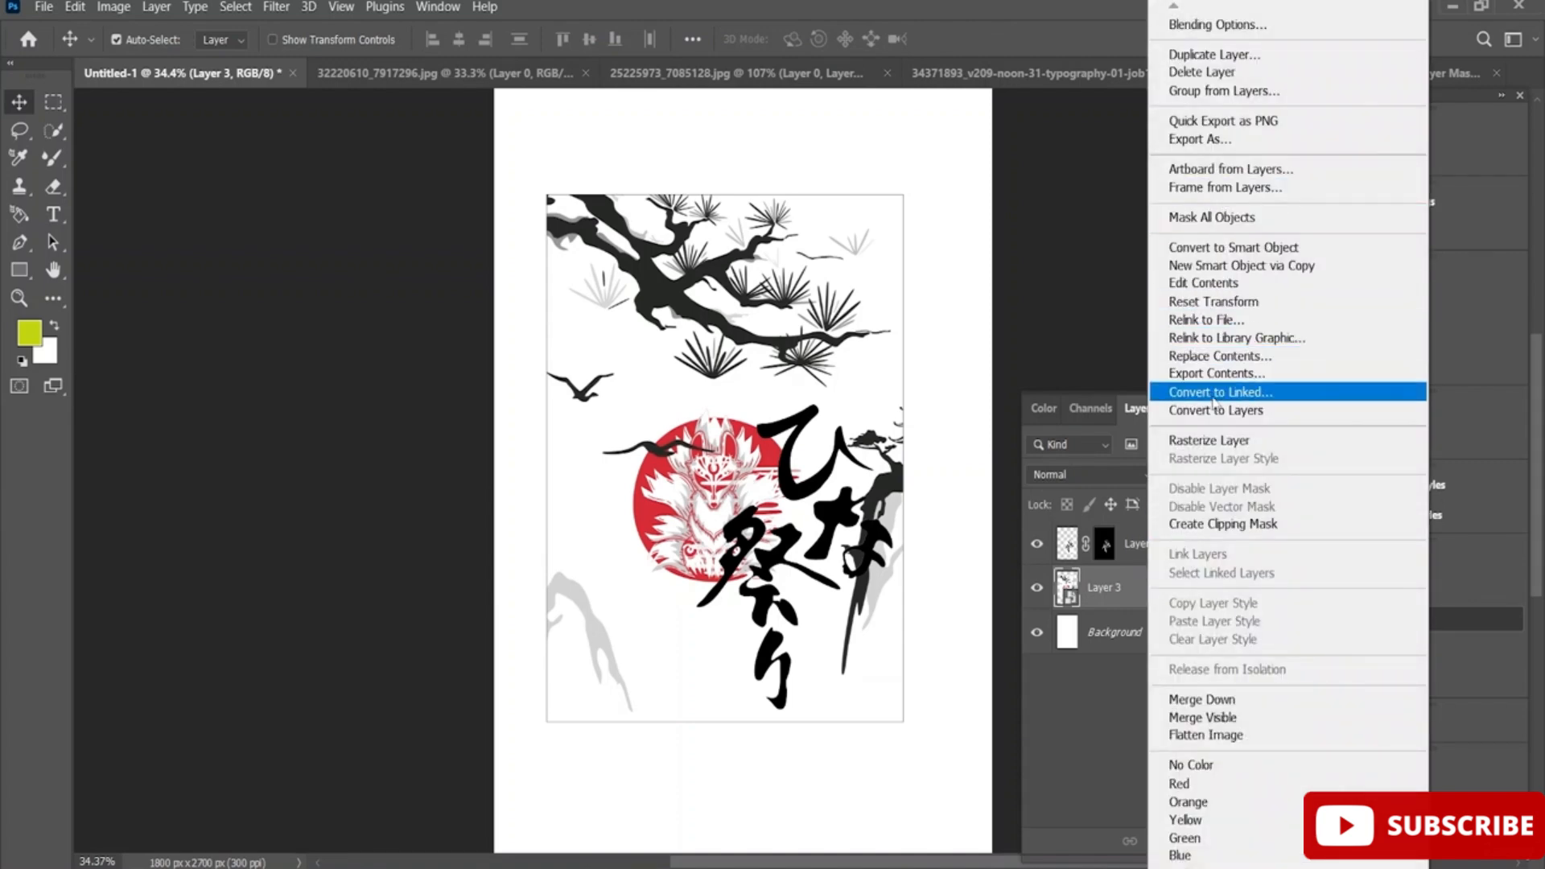
click(1217, 410)
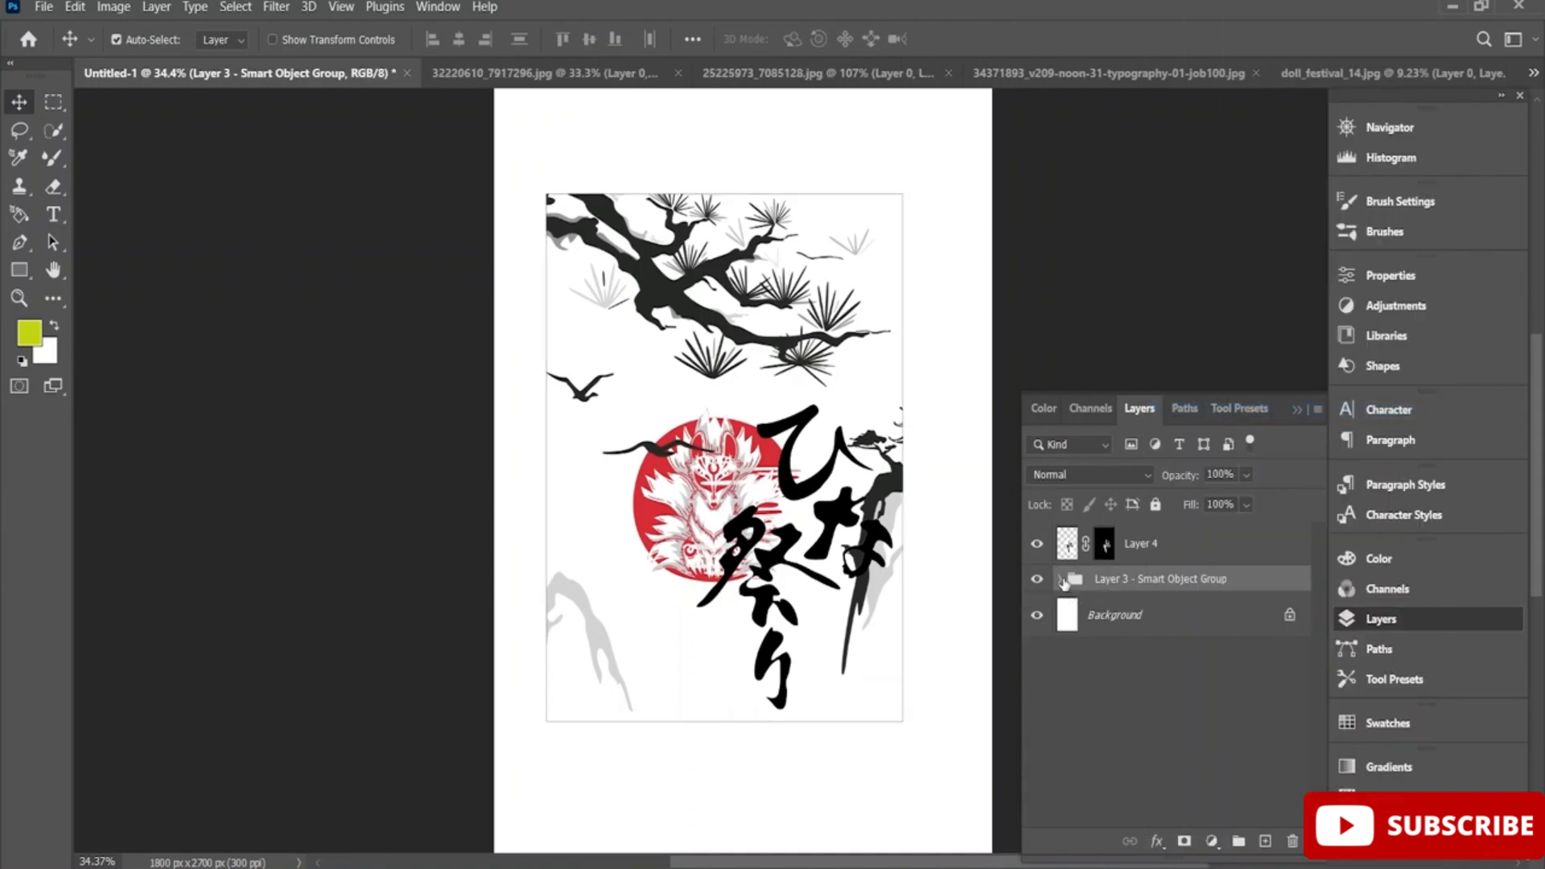
click(1061, 580)
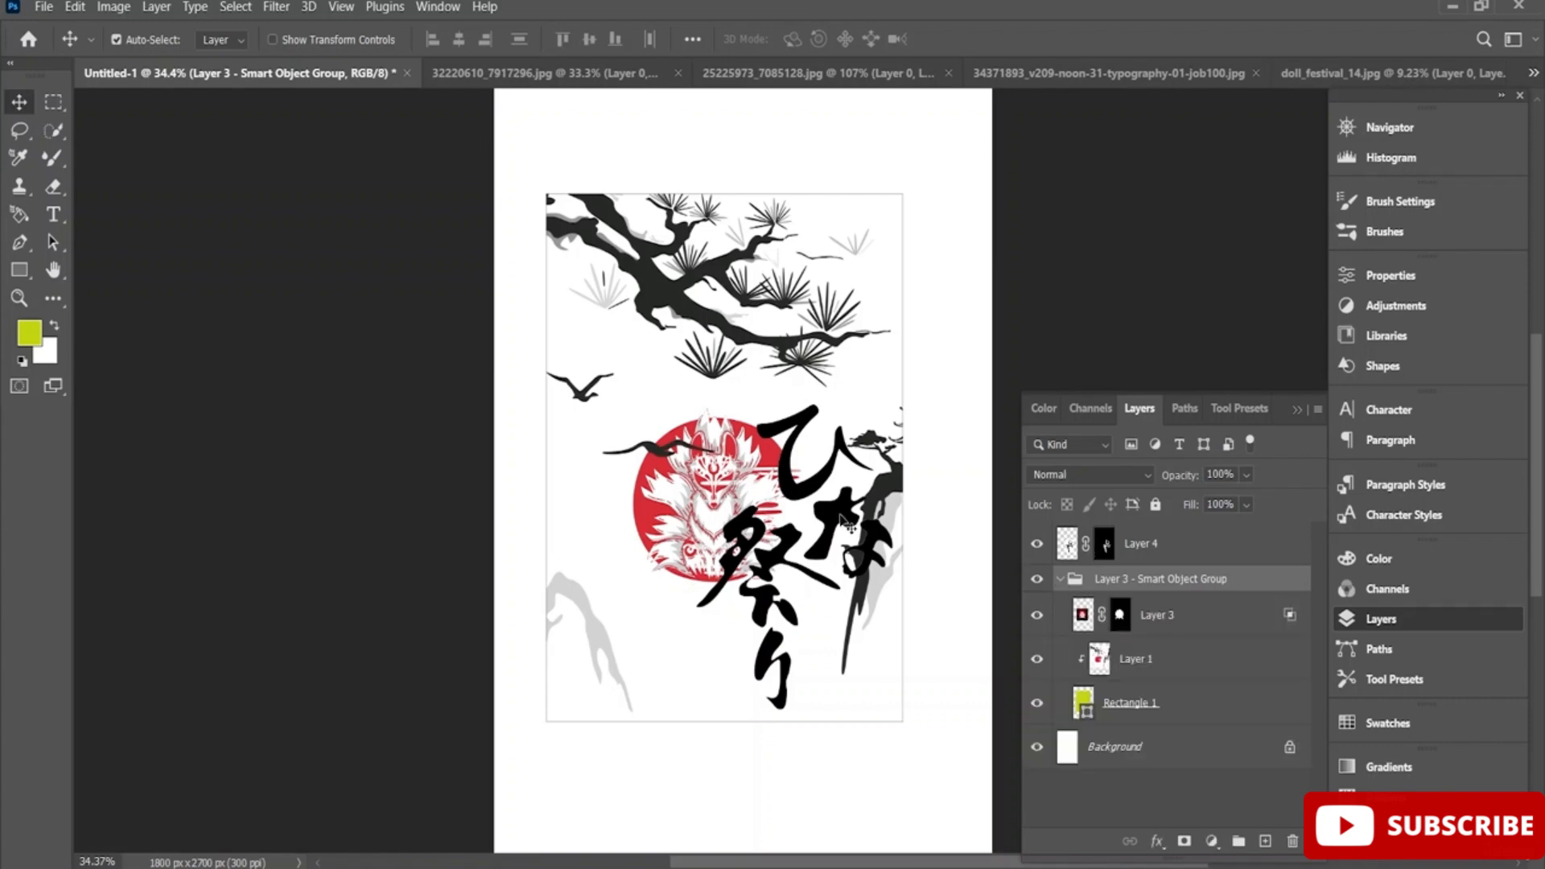
Add a Stroke layer style to the Layer 4 calligraphy and set its colour to the light grey b3b3b3
right_click(1156, 541)
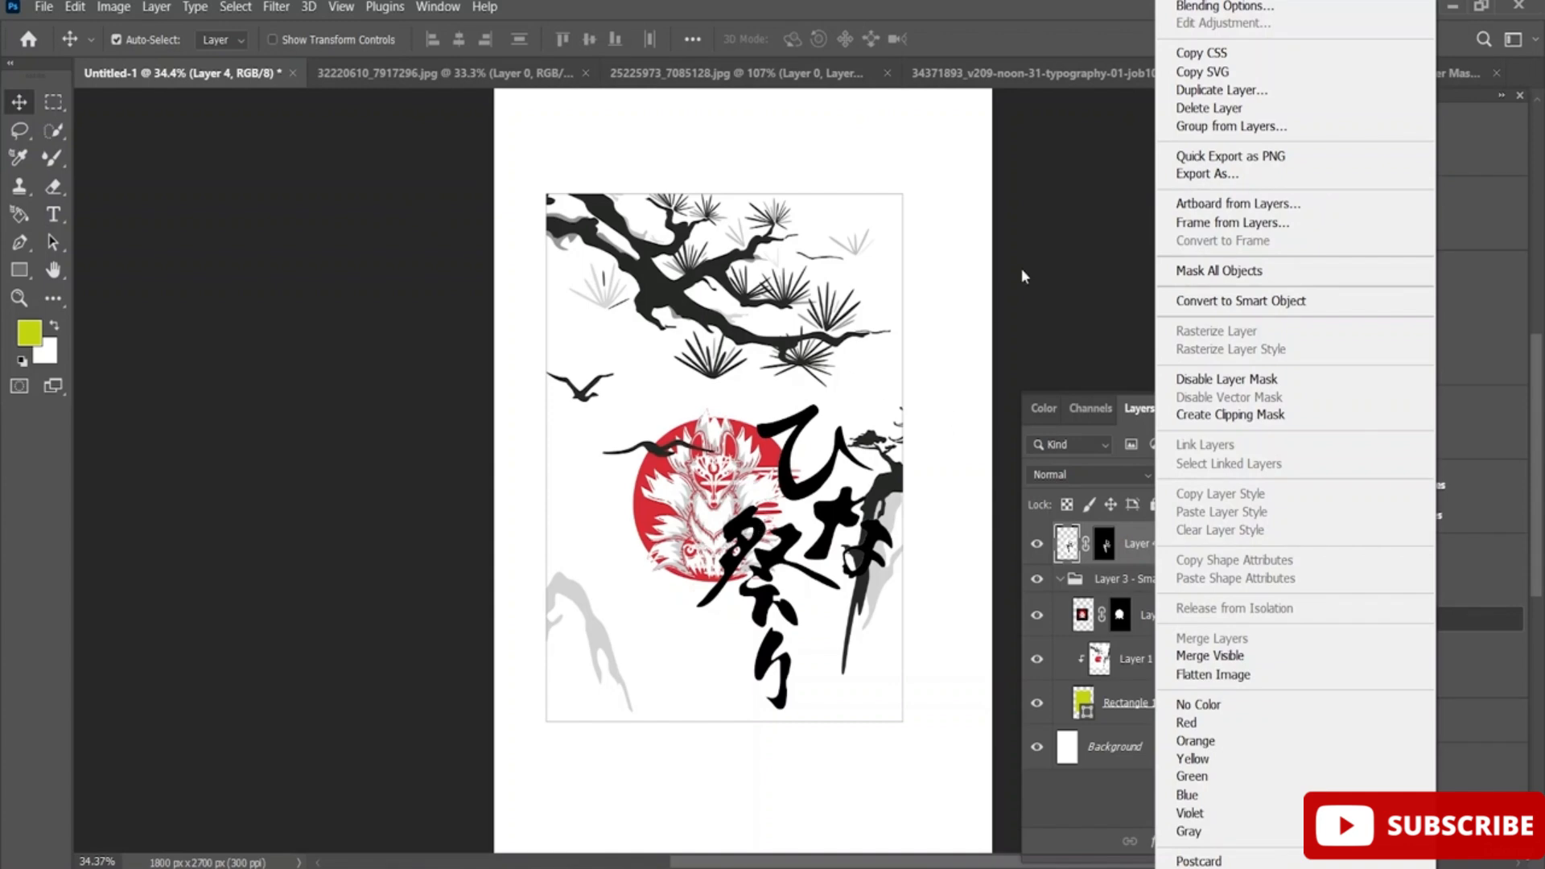
click(1238, 4)
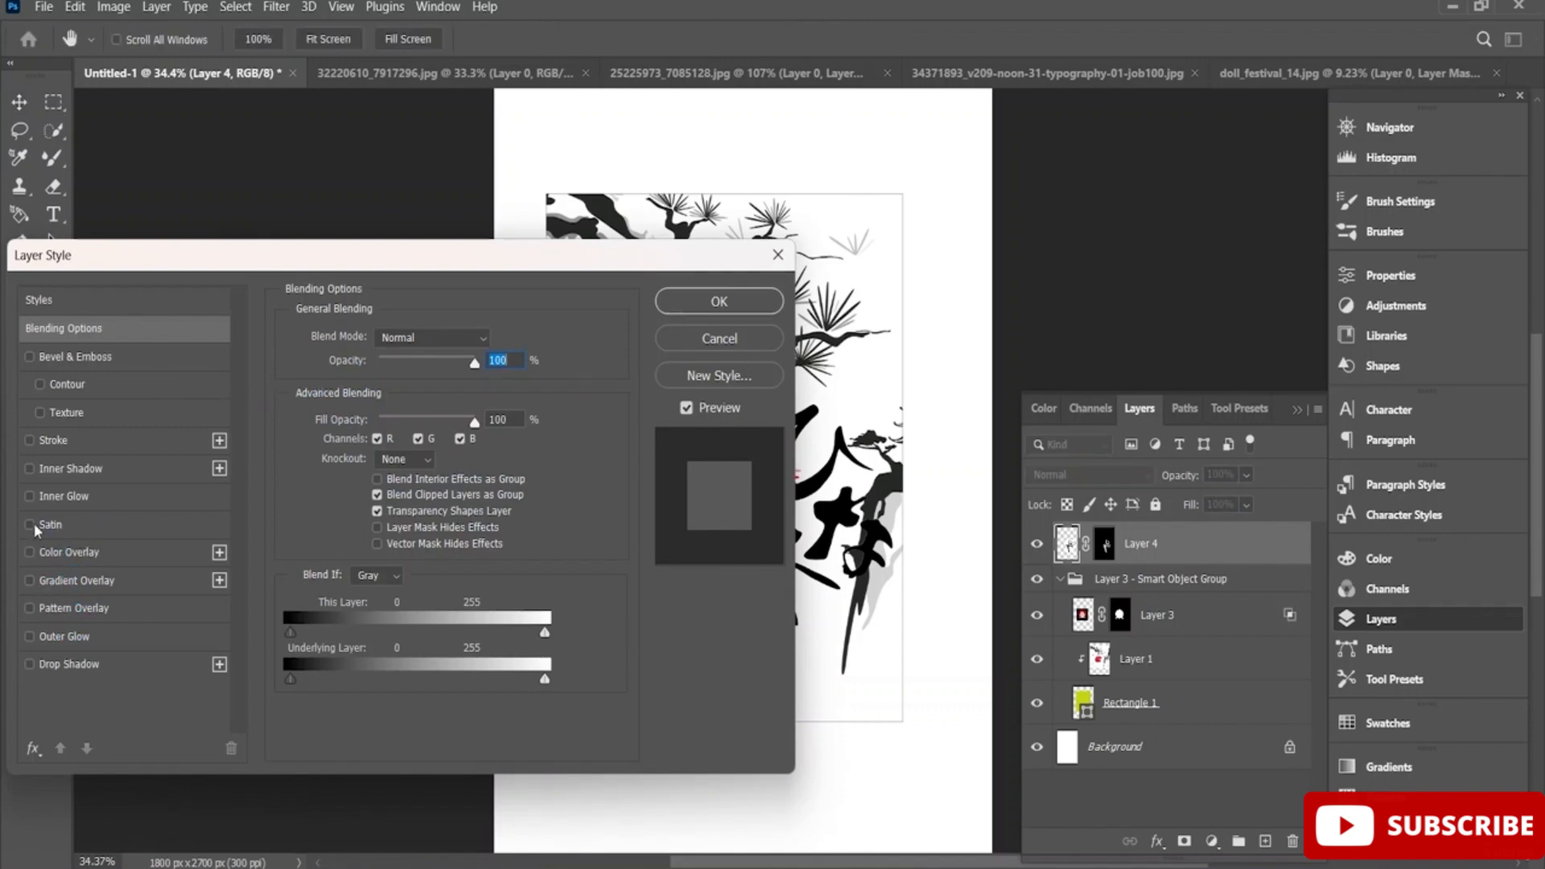
click(30, 441)
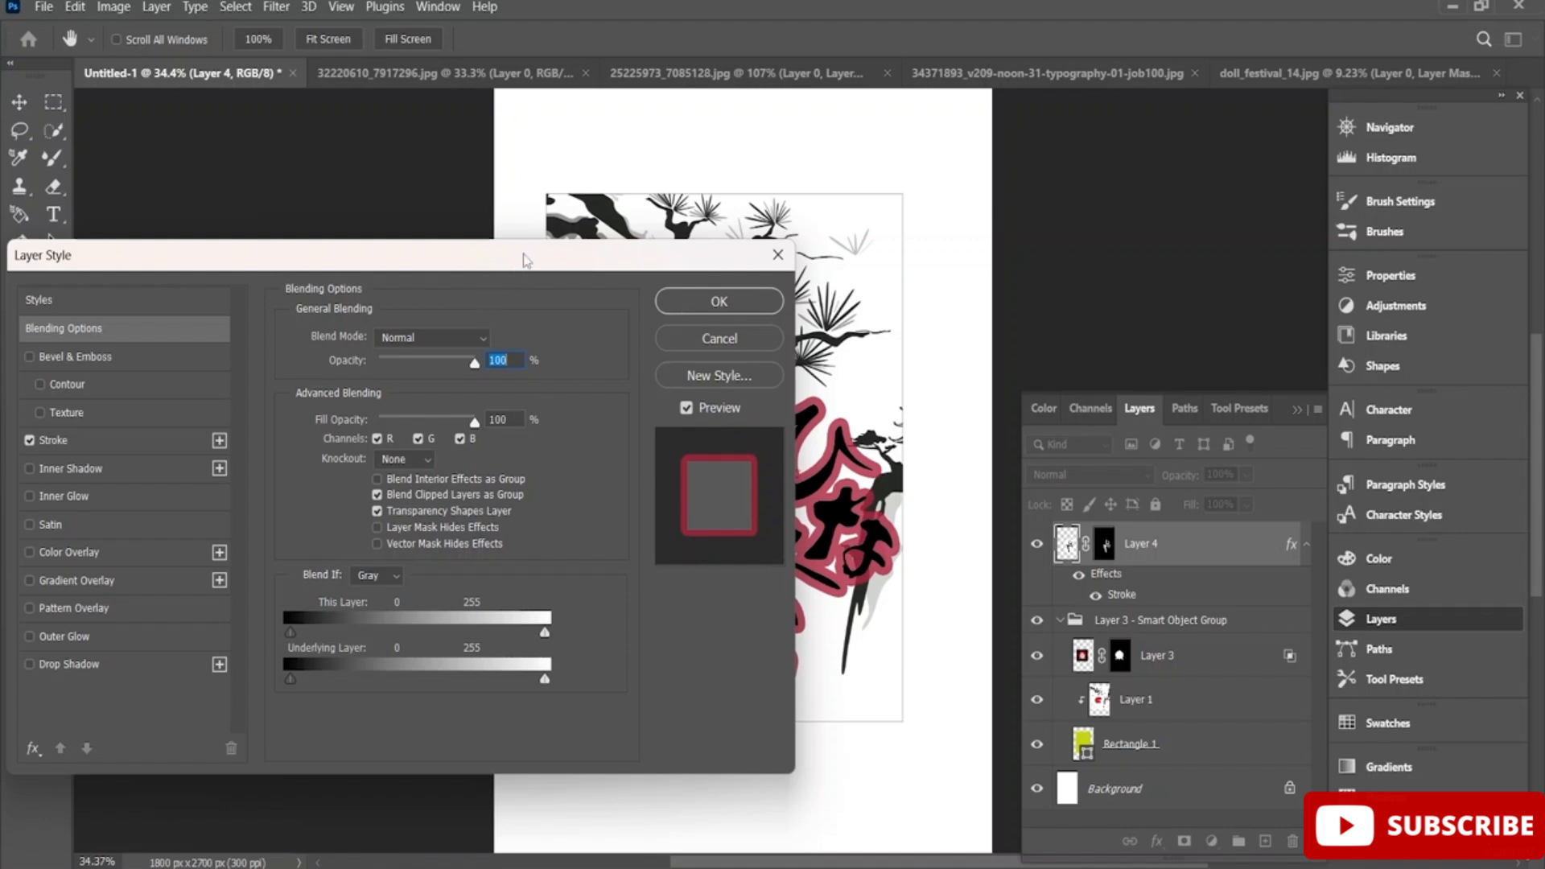
drag(525, 260, 584, 312)
click(137, 498)
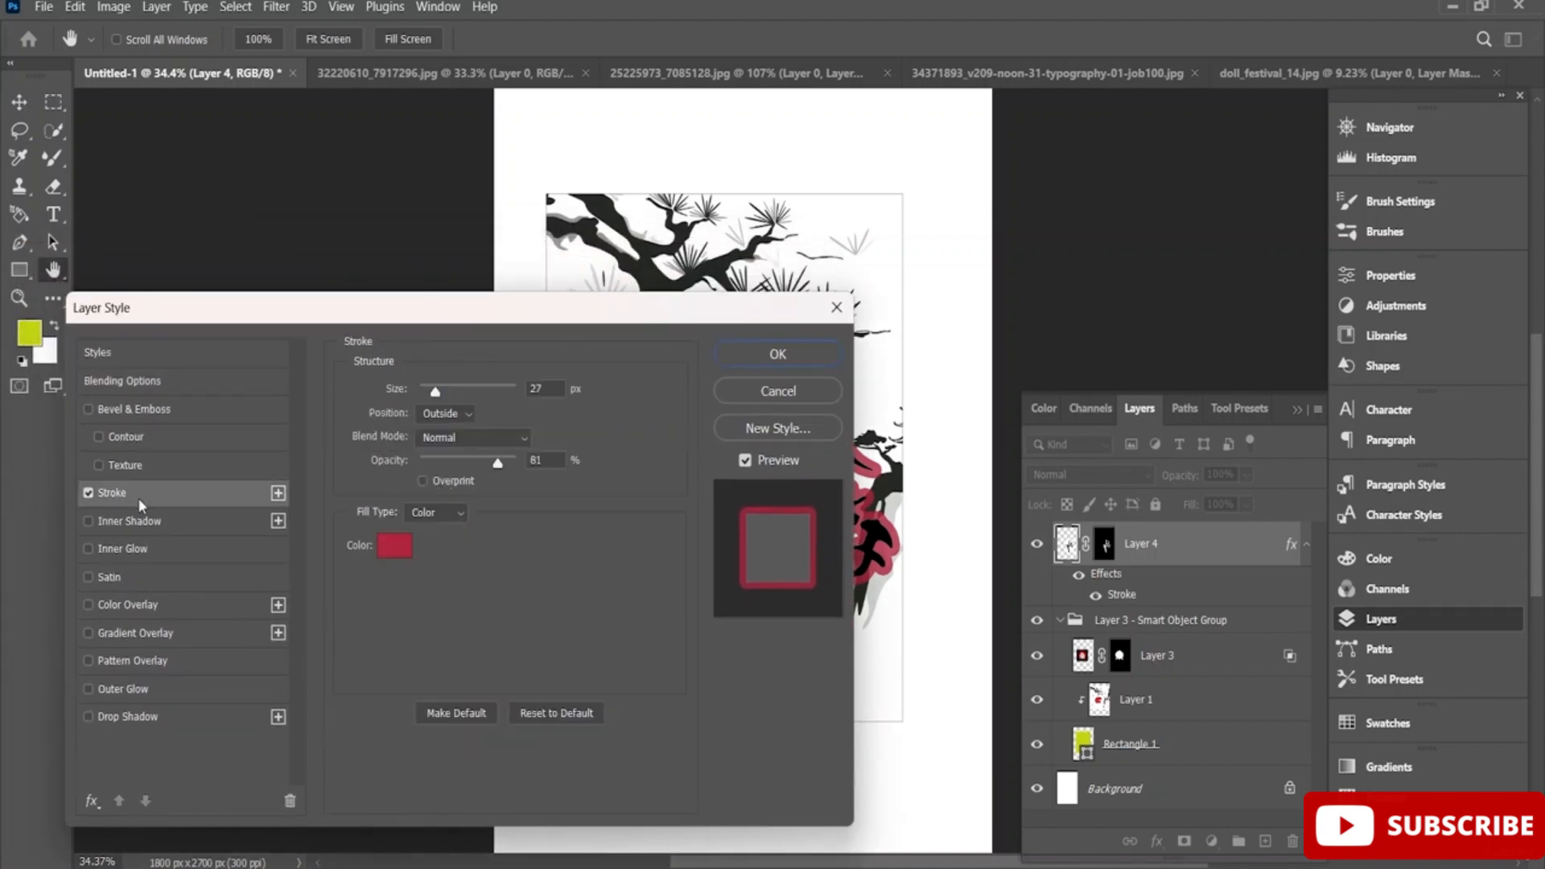
click(392, 545)
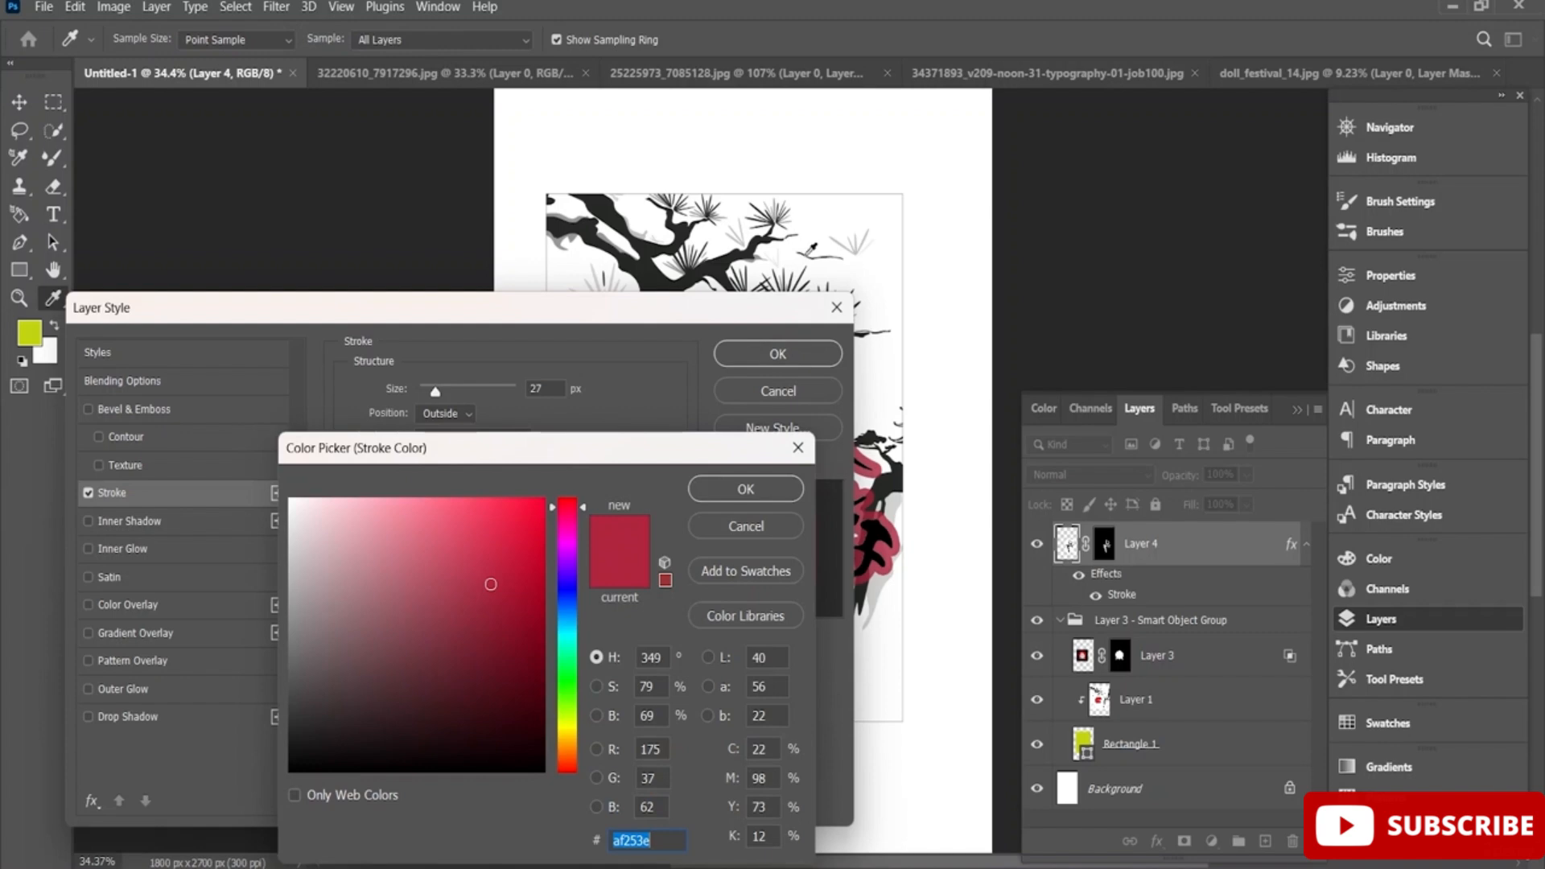
click(762, 277)
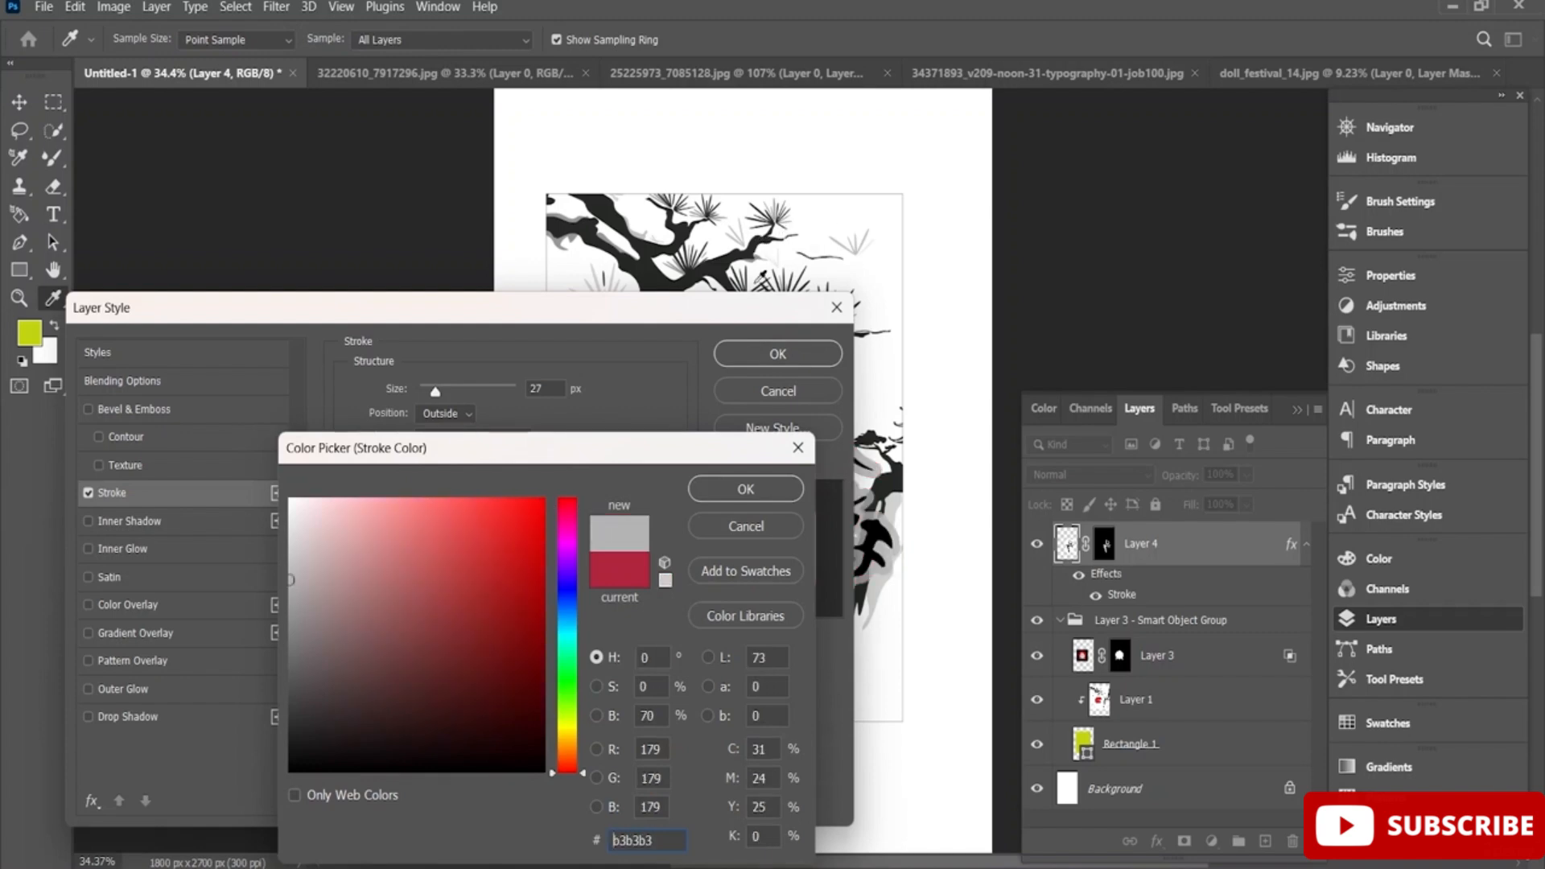
click(747, 488)
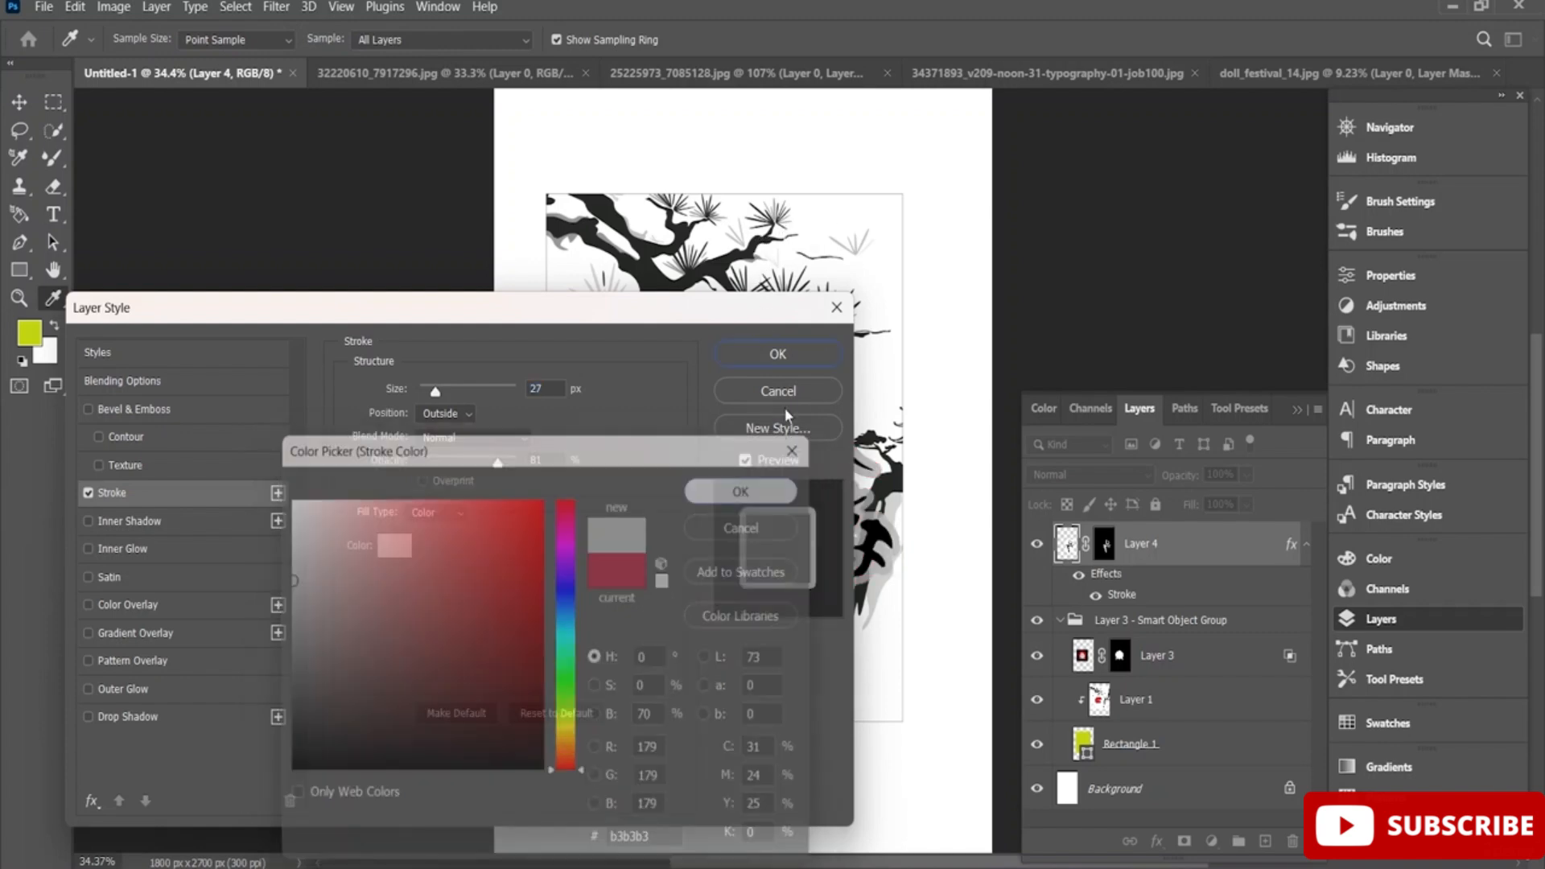
click(777, 354)
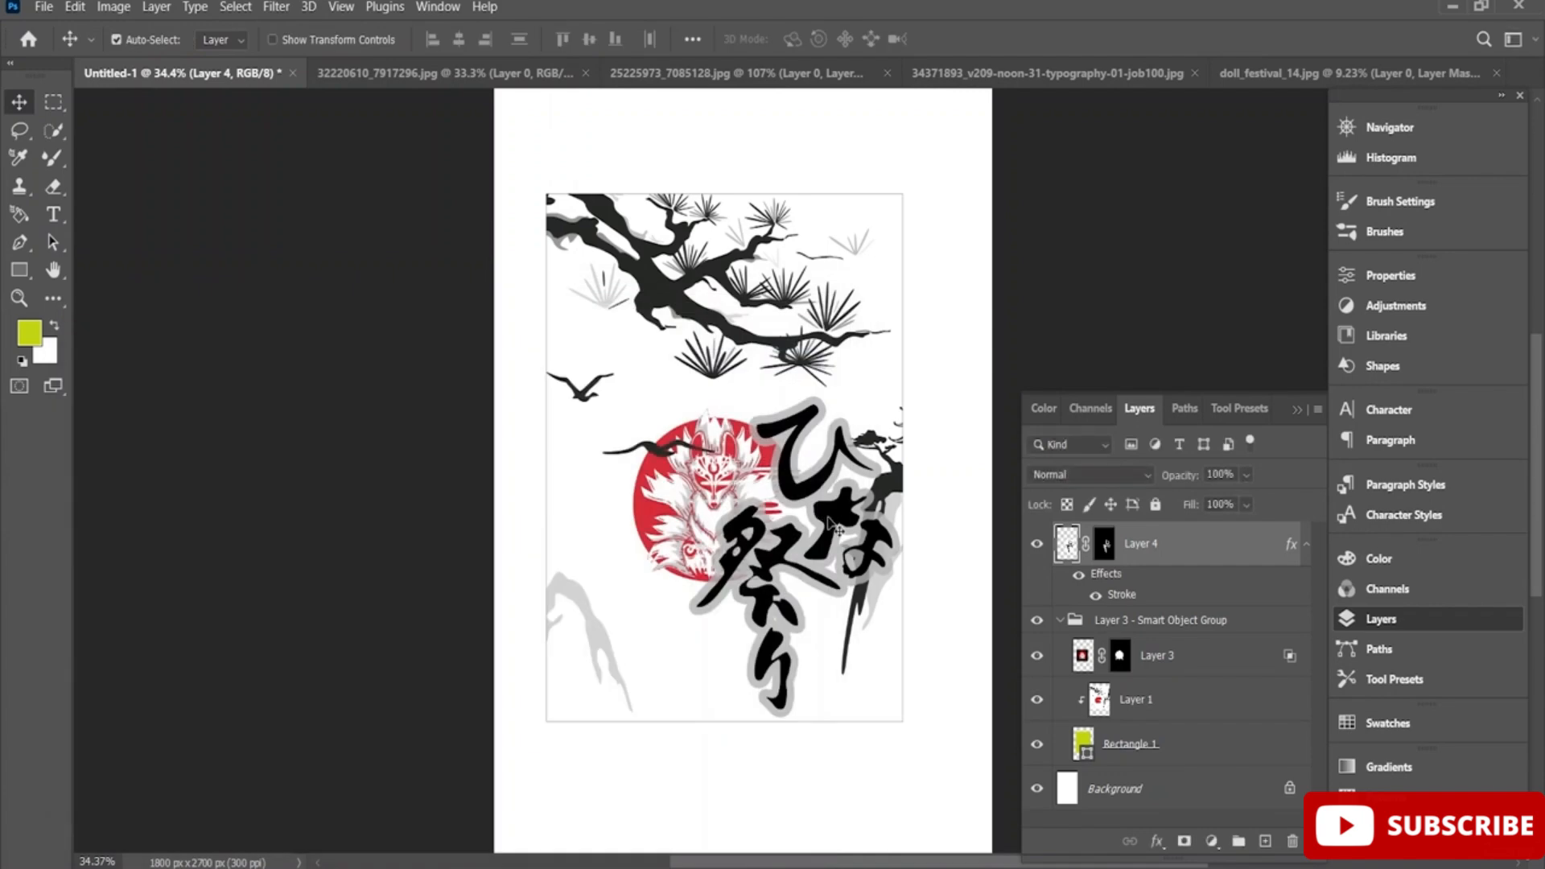
Try shifting the calligraphy down, placing its layer beneath the landscape group's layers and releasing Layer 1's clipping mask, with each change undone
drag(828, 539, 842, 571)
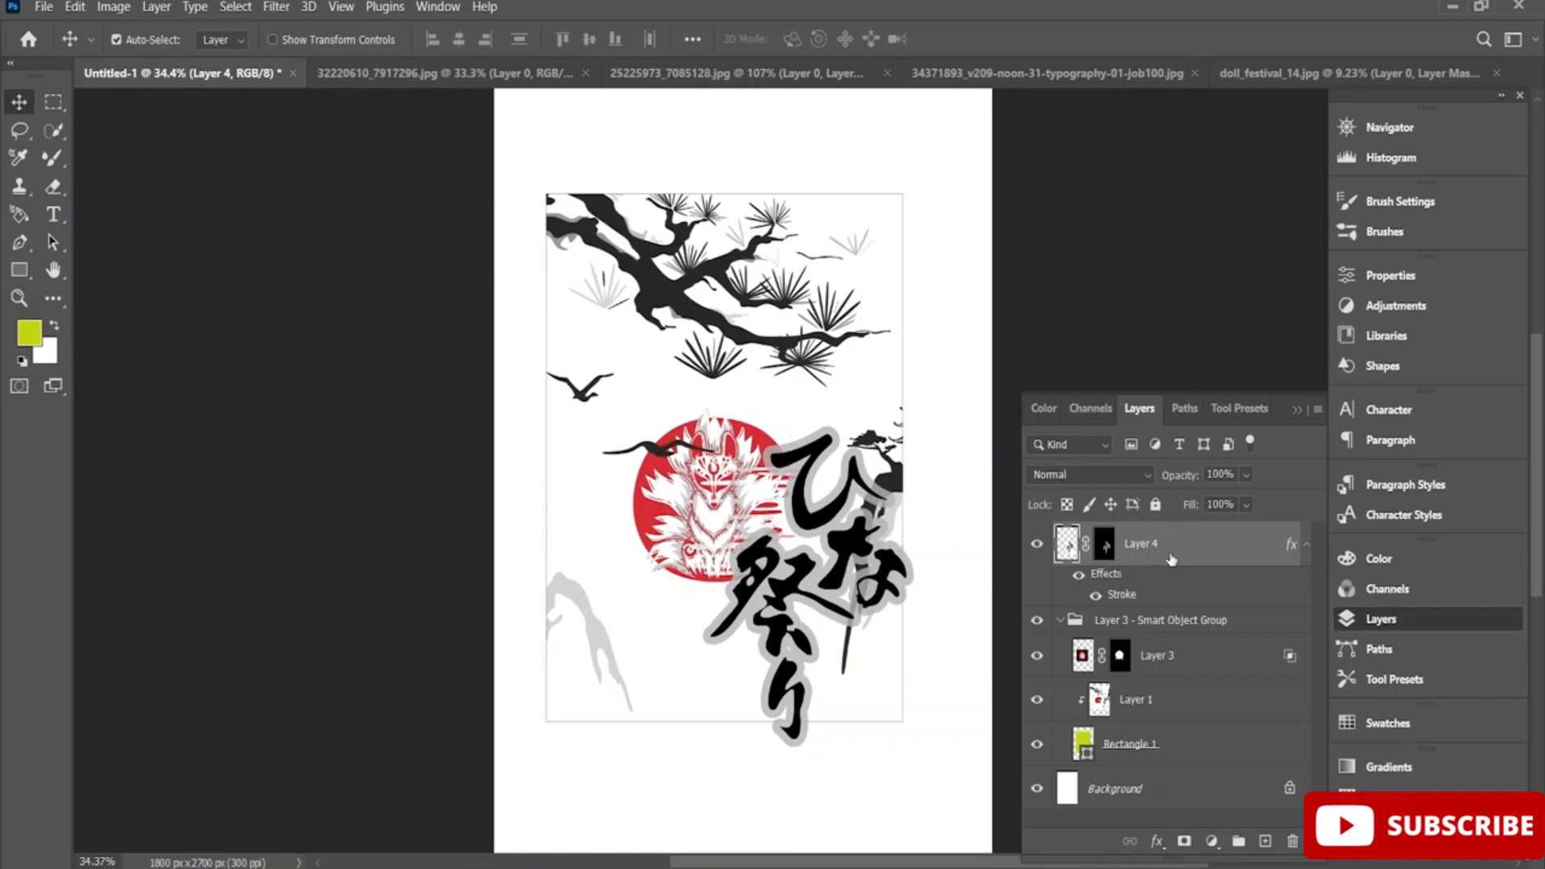
drag(1171, 559, 1182, 700)
drag(1196, 761, 1199, 760)
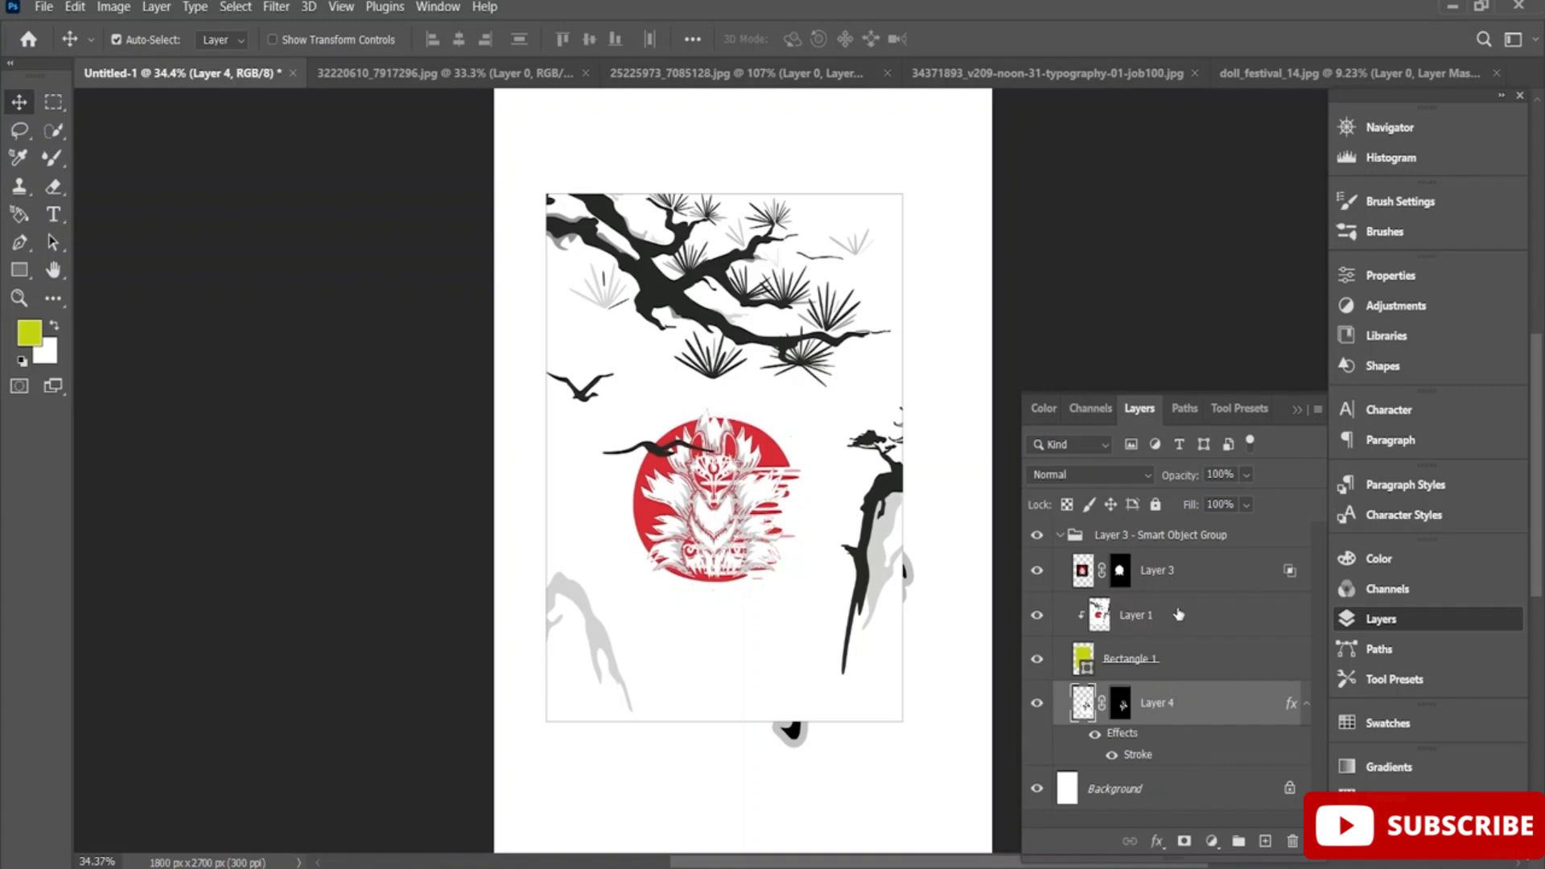
drag(1174, 658, 1182, 616)
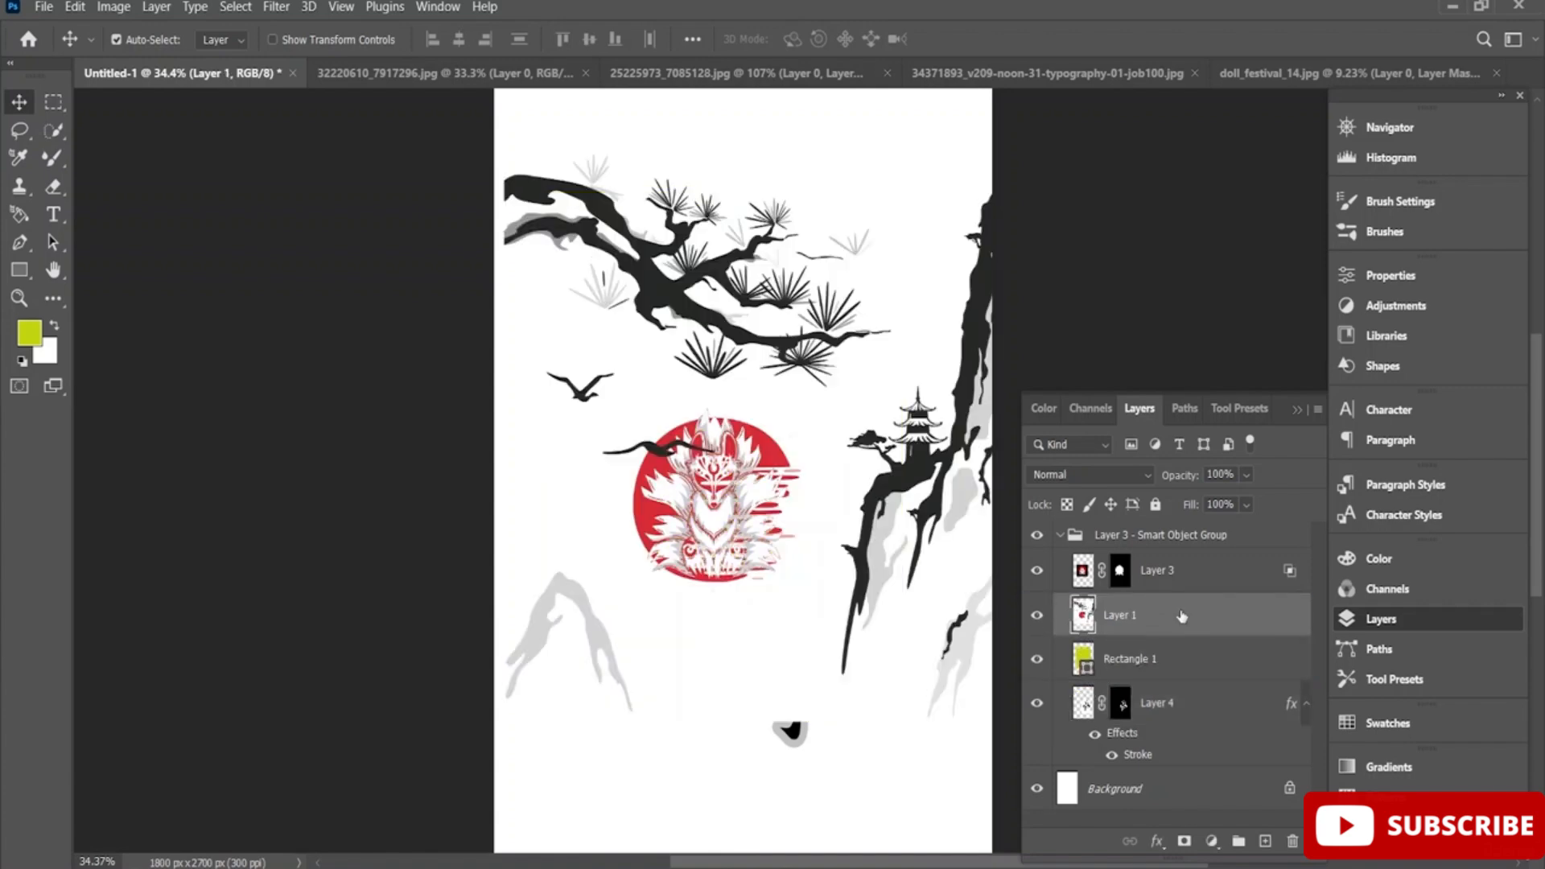
key(ctrl+alt+g)
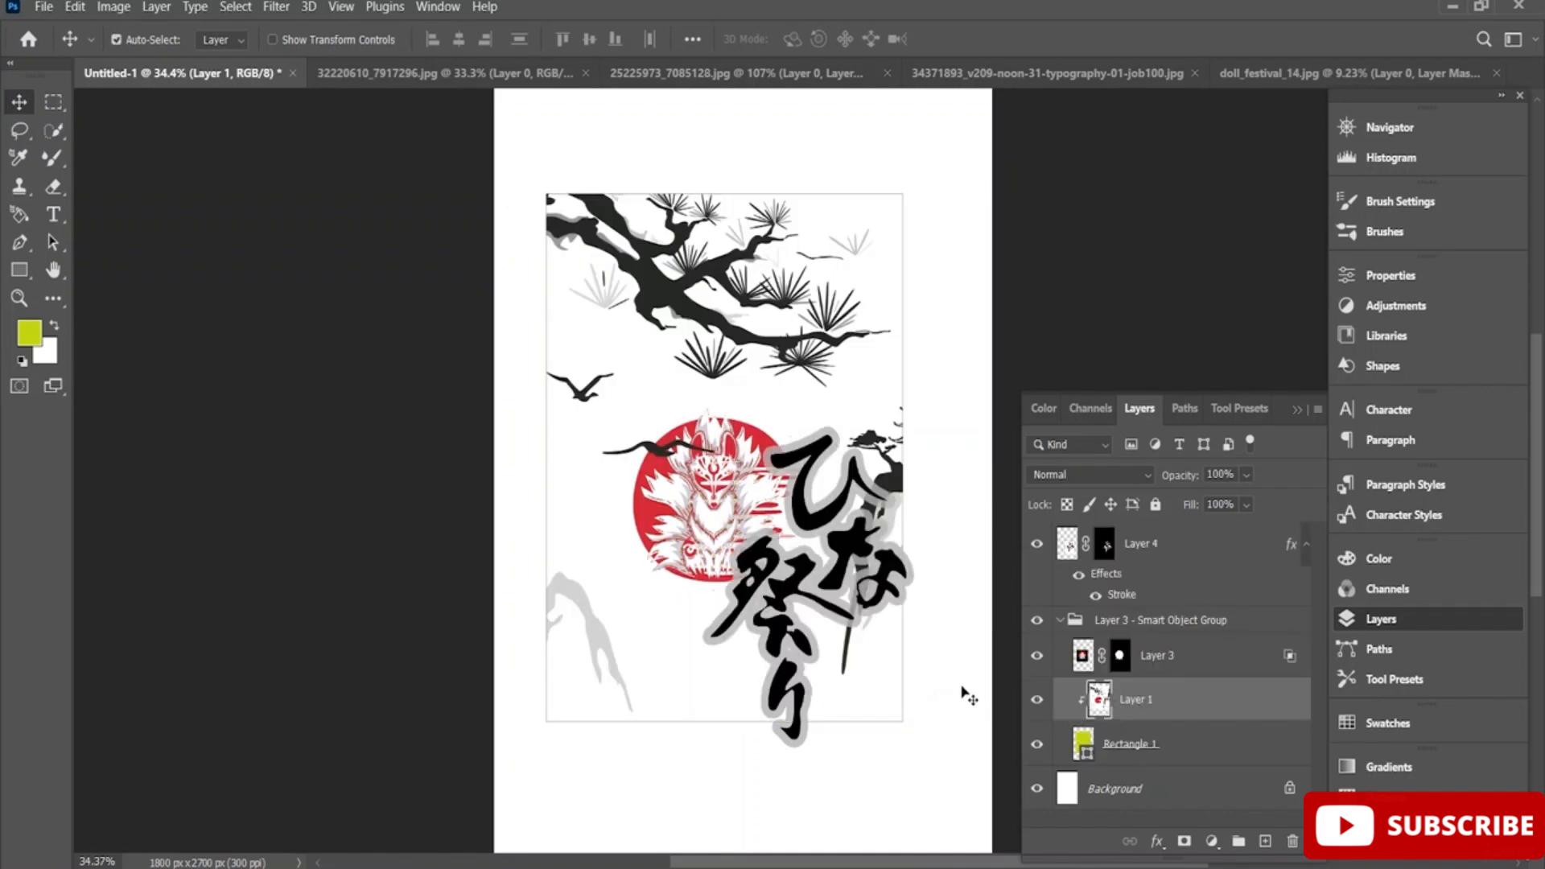
mouse_move(1169, 708)
mouse_down()
mouse_move(1183, 643)
mouse_move(1183, 713)
mouse_up()
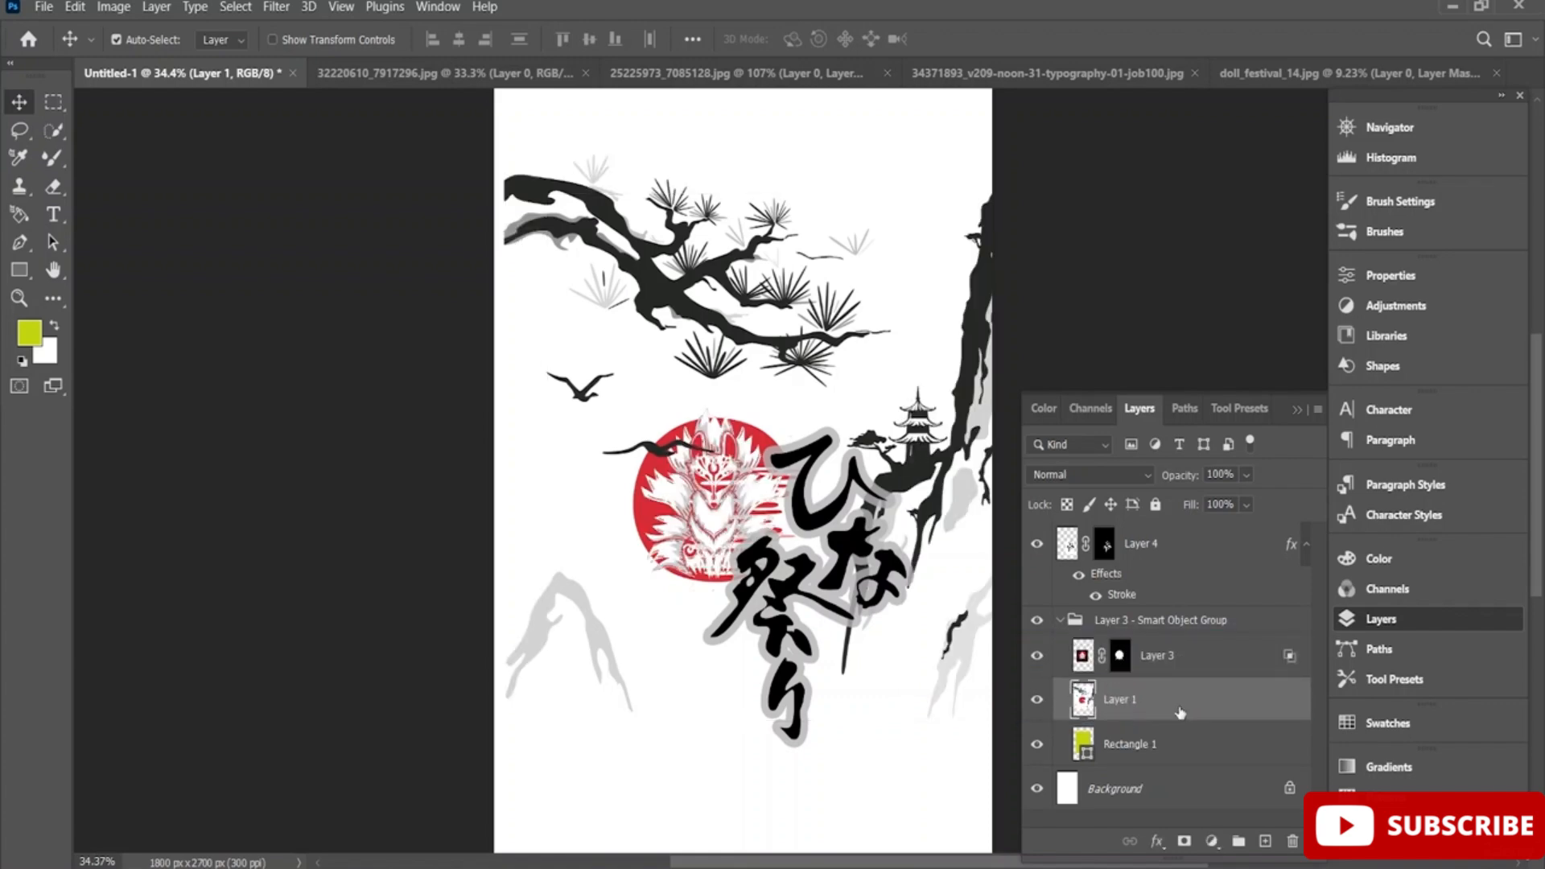
key(ctrl+z)
key(ctrl+shift+z)
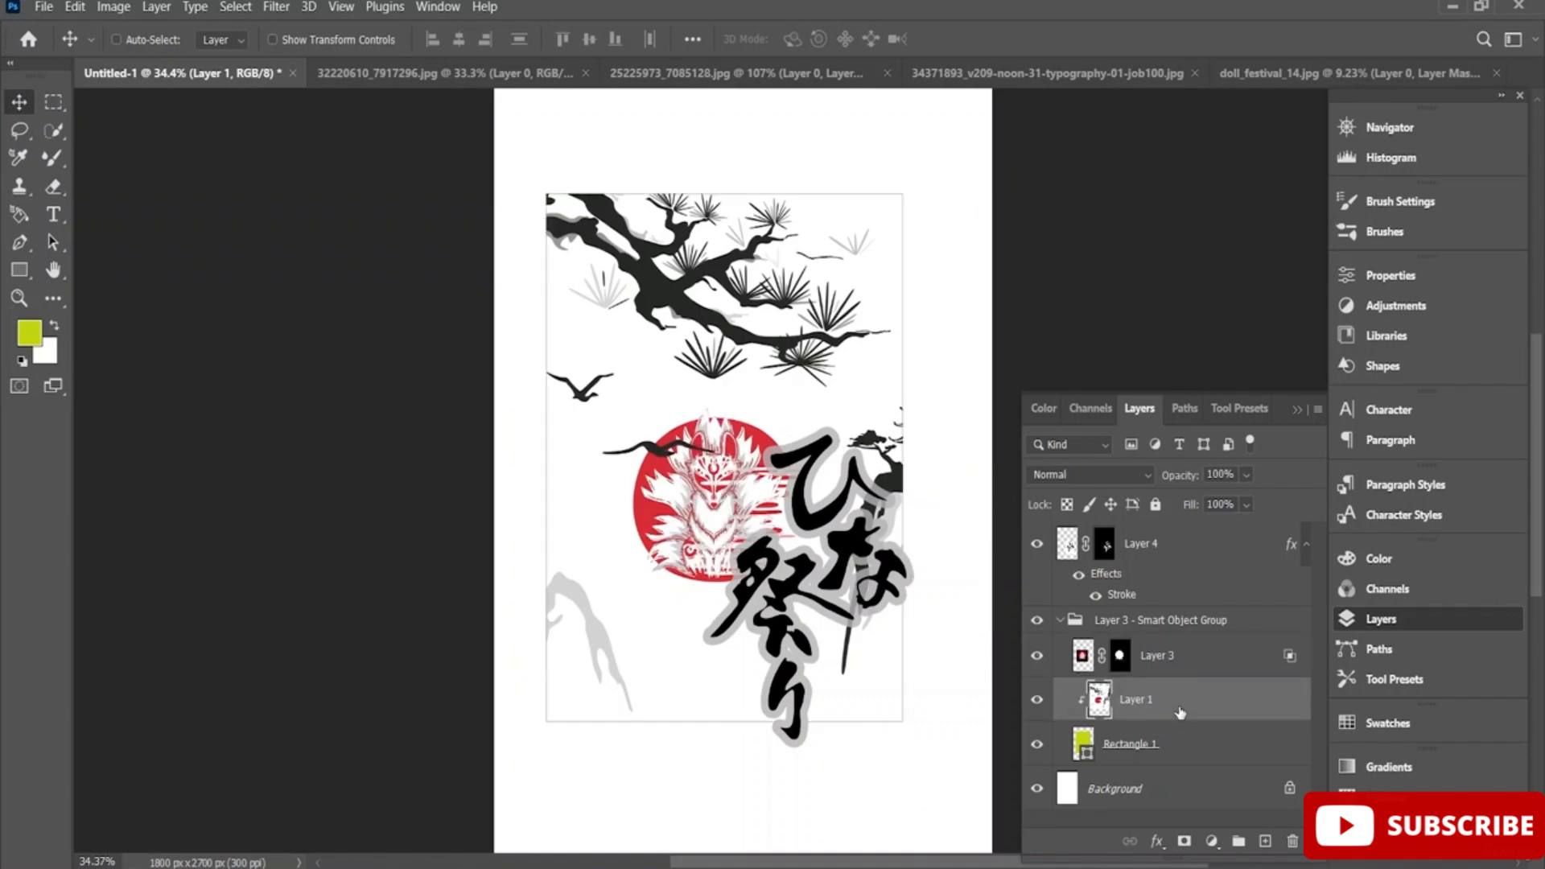
key(ctrl+z)
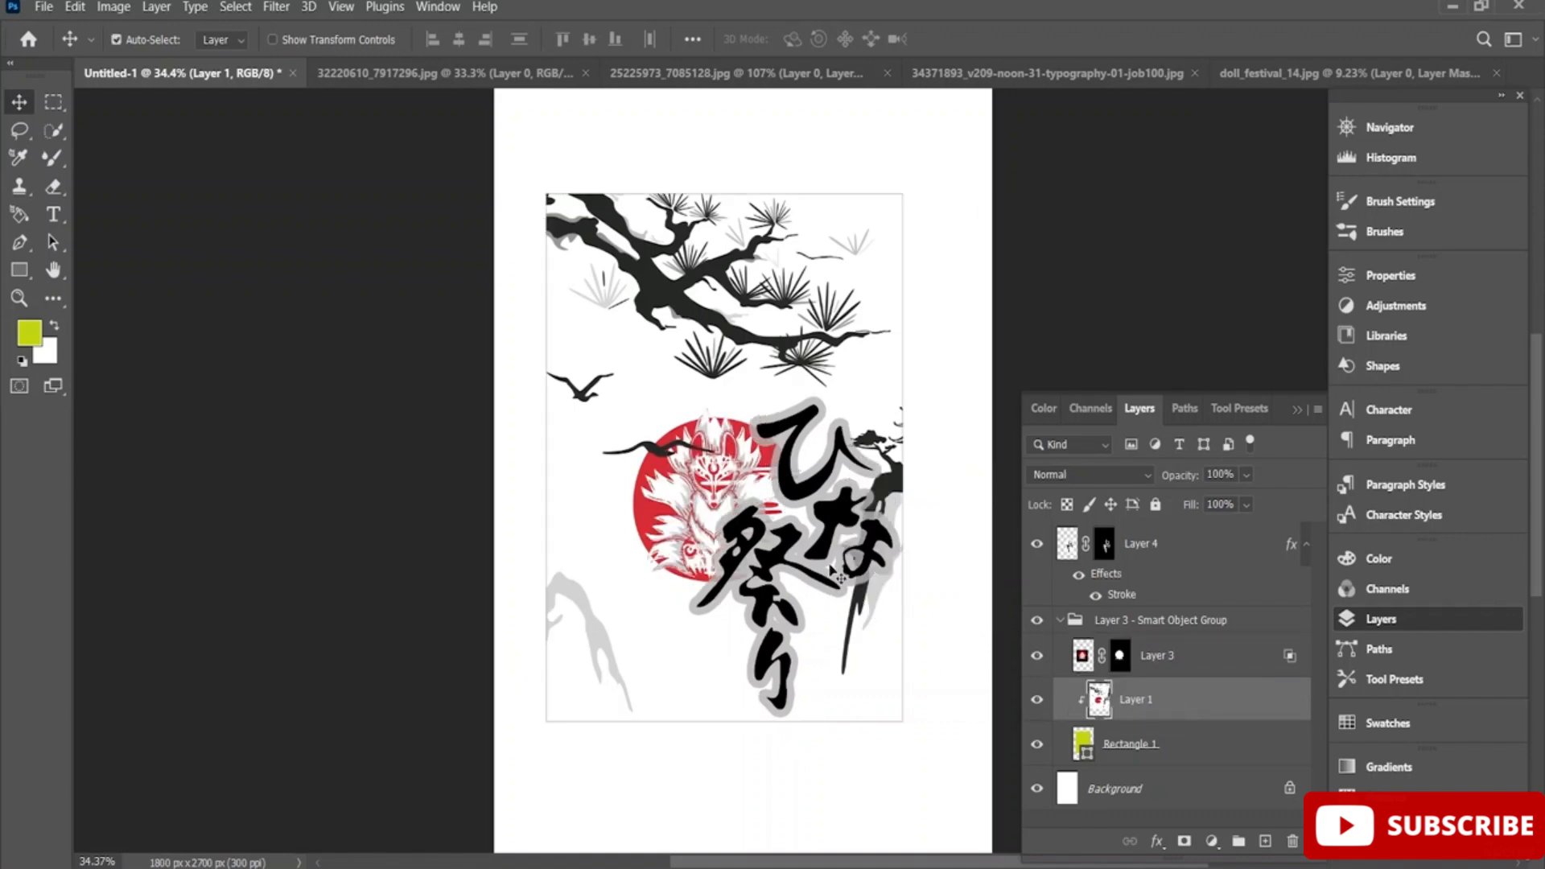
drag(831, 569, 834, 535)
key(ctrl+z)
Scale the calligraphy to about 84%, rotate it about 6.8° and place it in the lower right part of the frame
click(1163, 548)
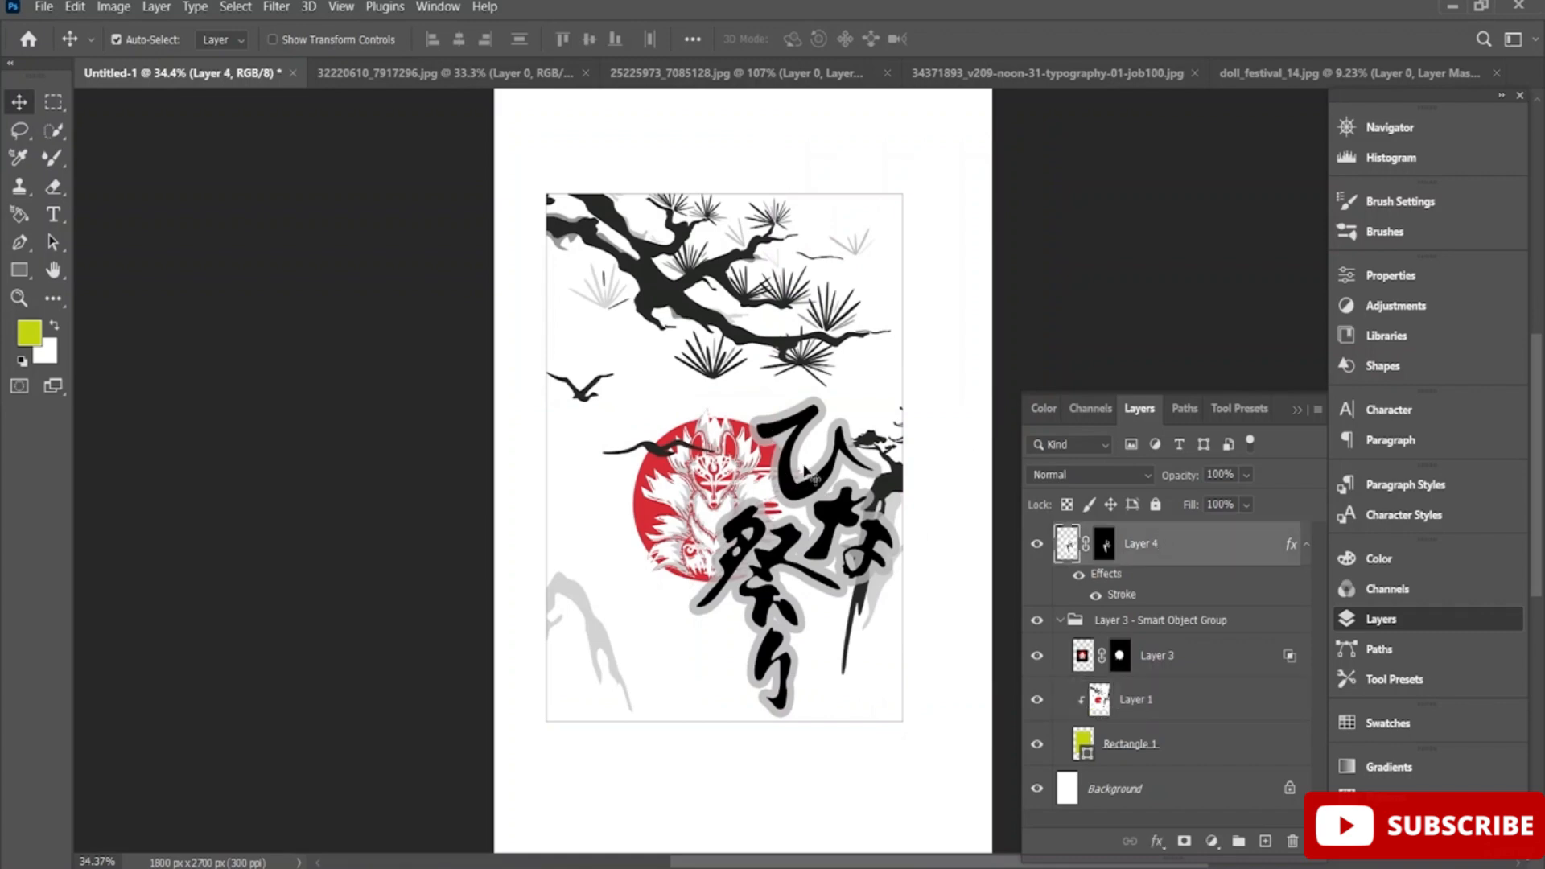
key(ctrl+t)
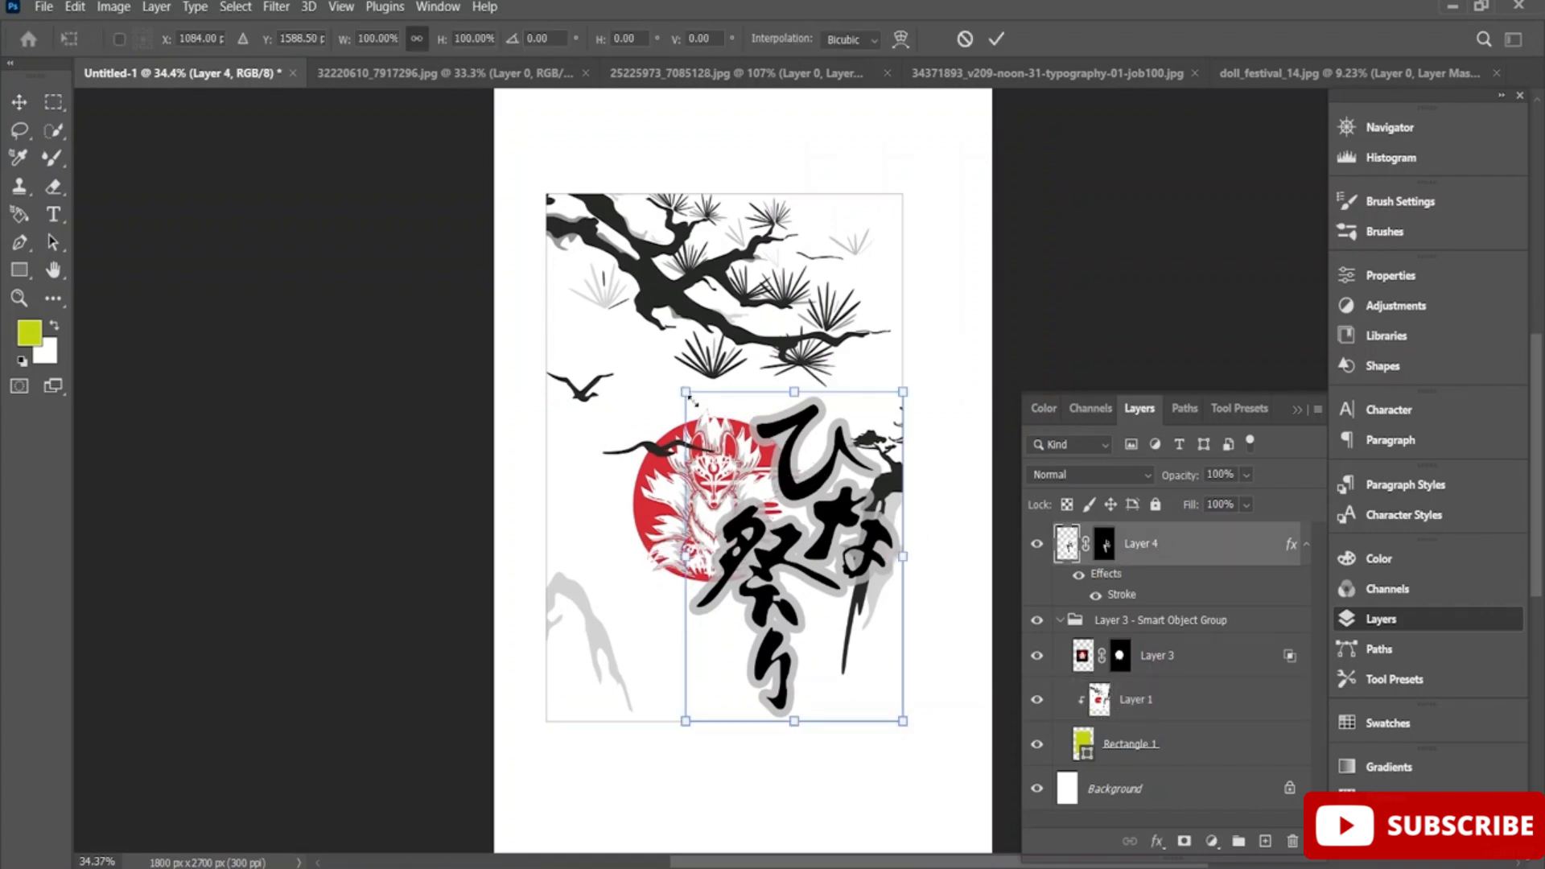
drag(692, 399, 726, 369)
drag(809, 466, 799, 512)
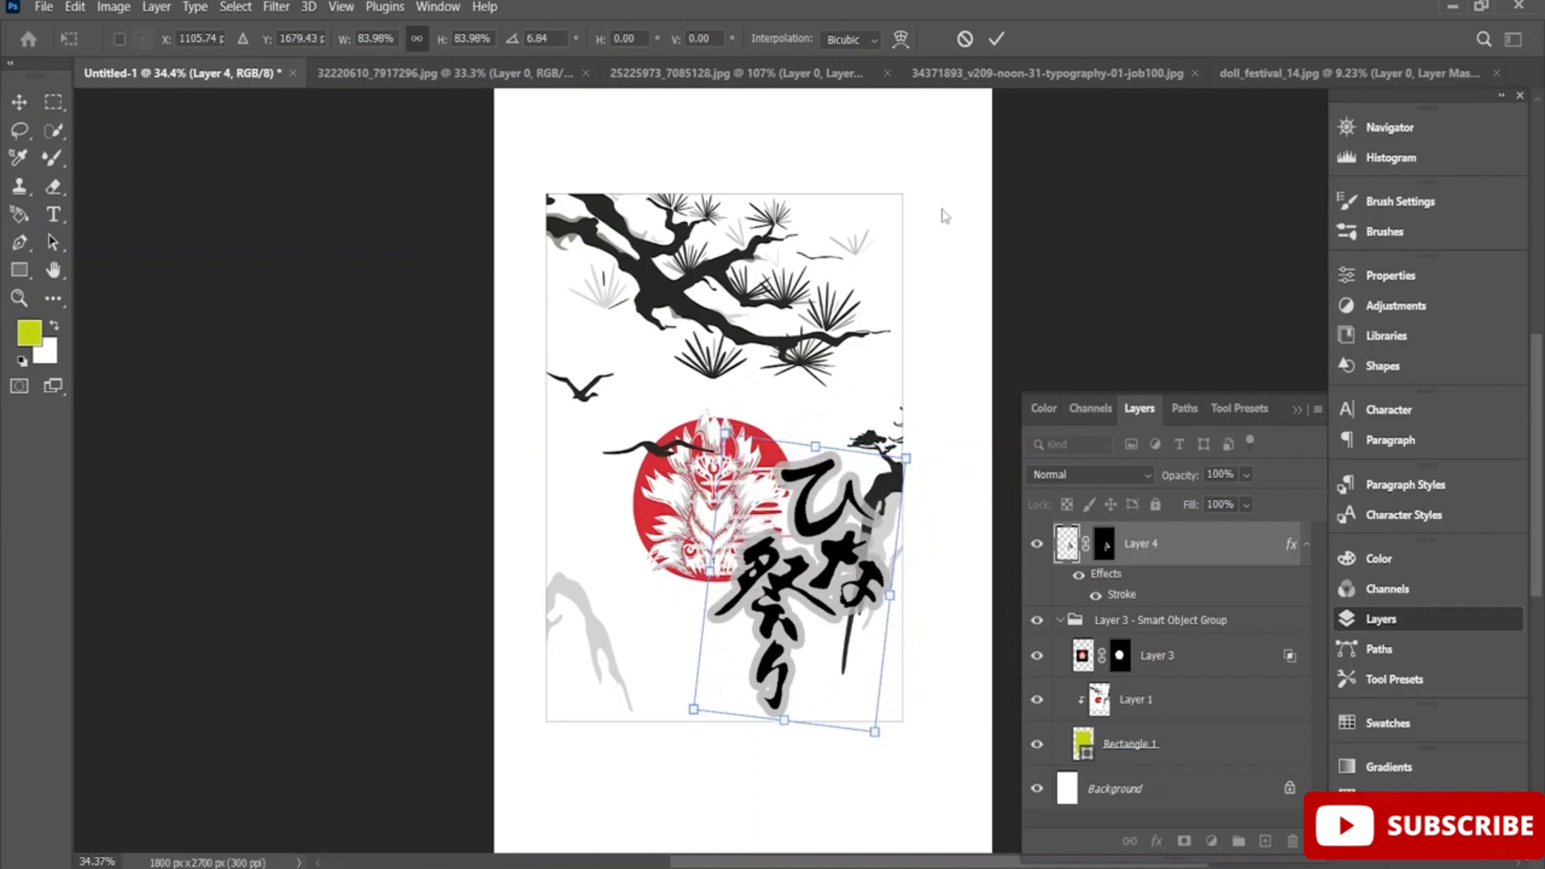
click(998, 38)
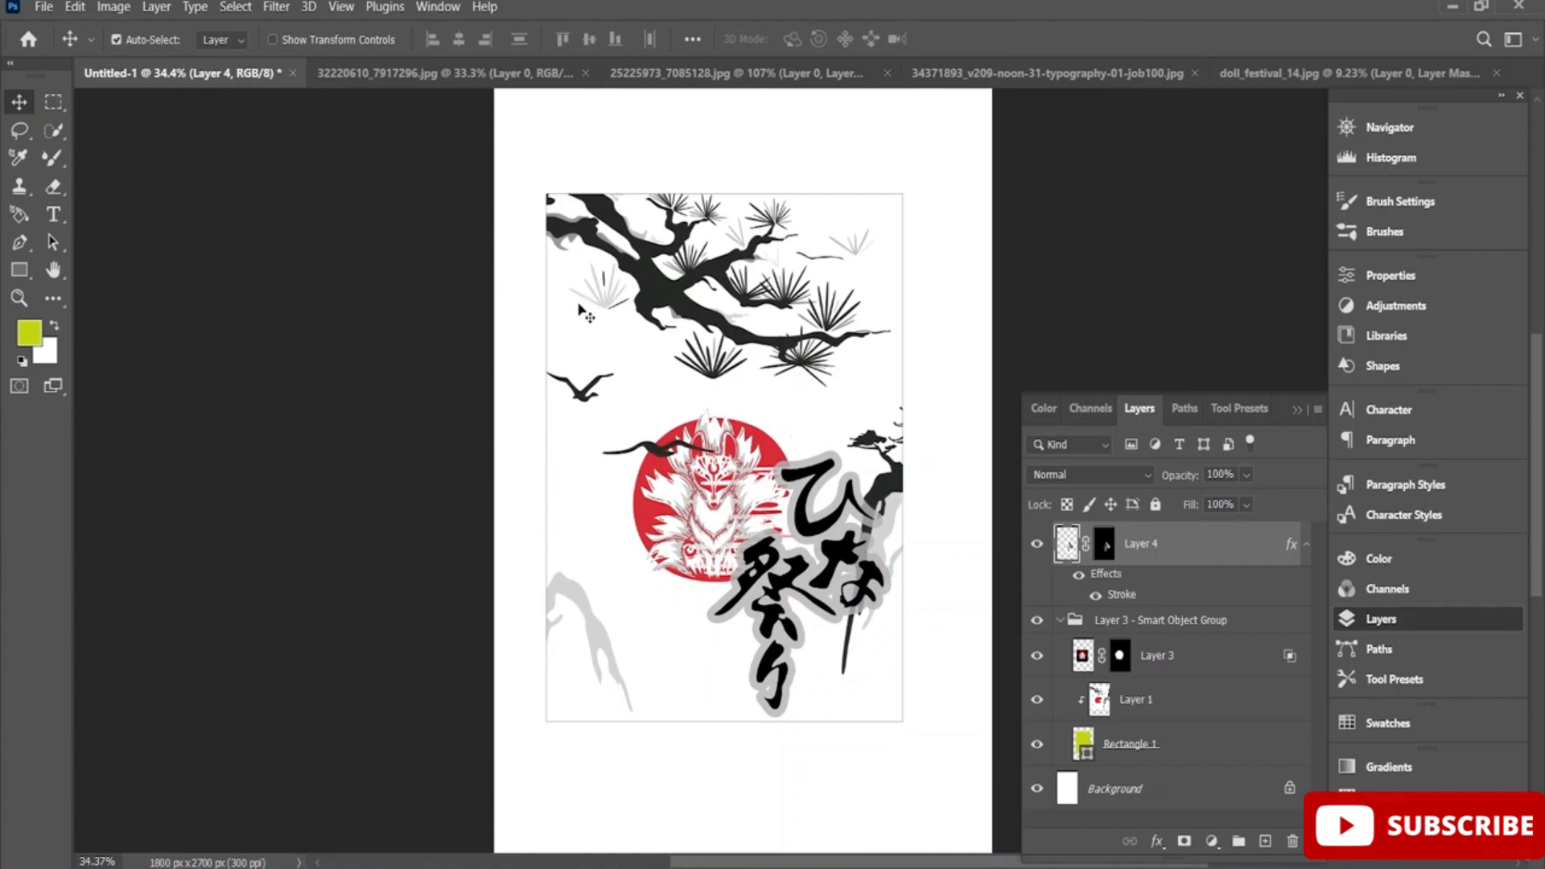
In the 34371893 typography image, select the whole 福 emblem including its red ring and add a layer mask that hides the textured background
click(742, 73)
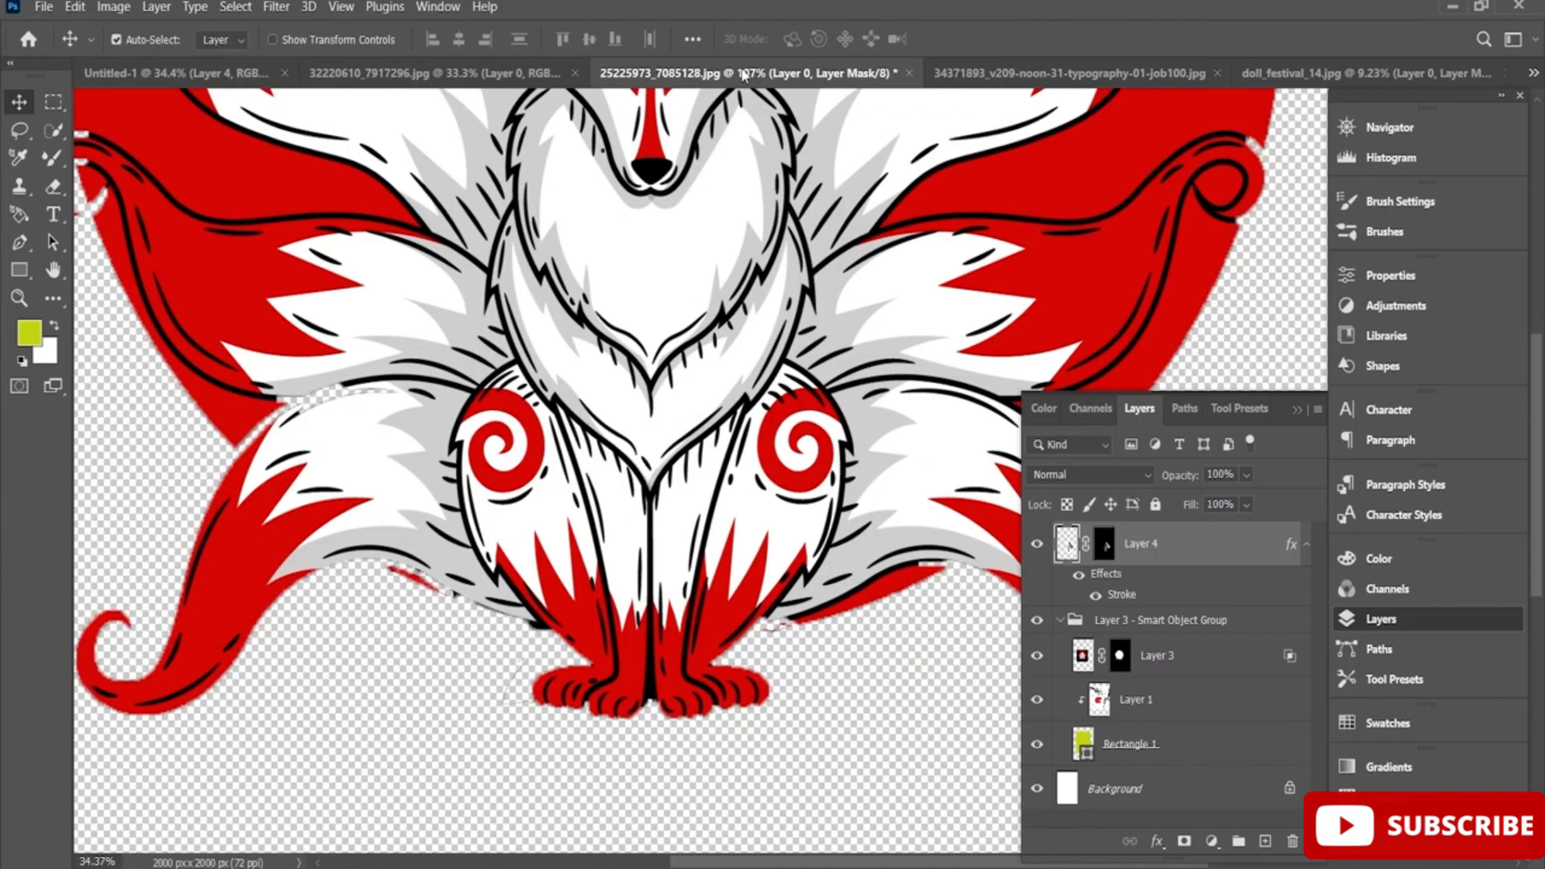
click(1003, 74)
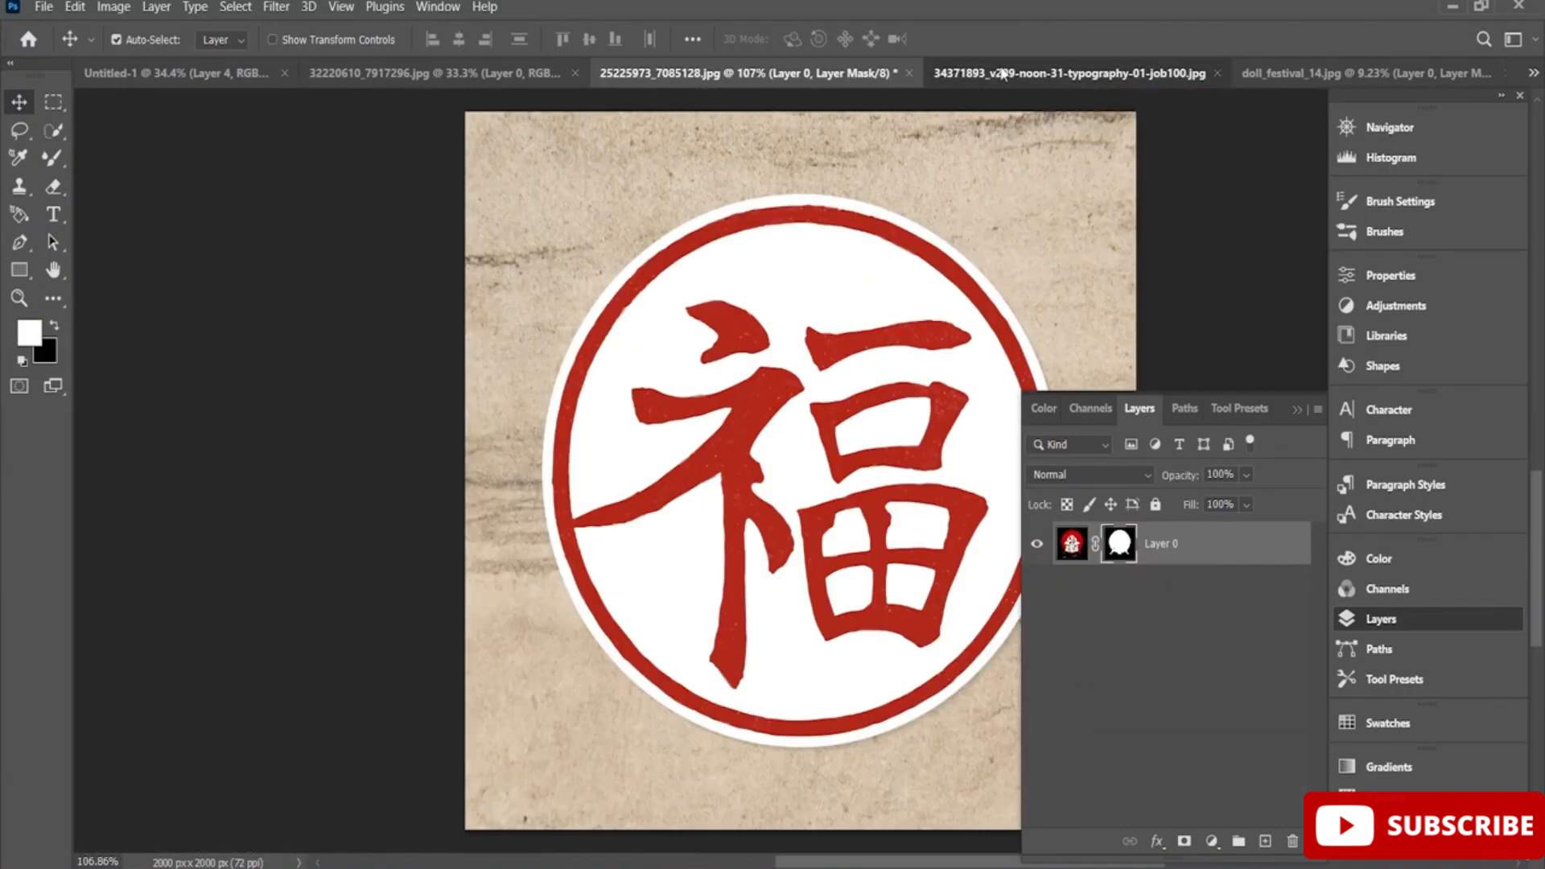
click(54, 132)
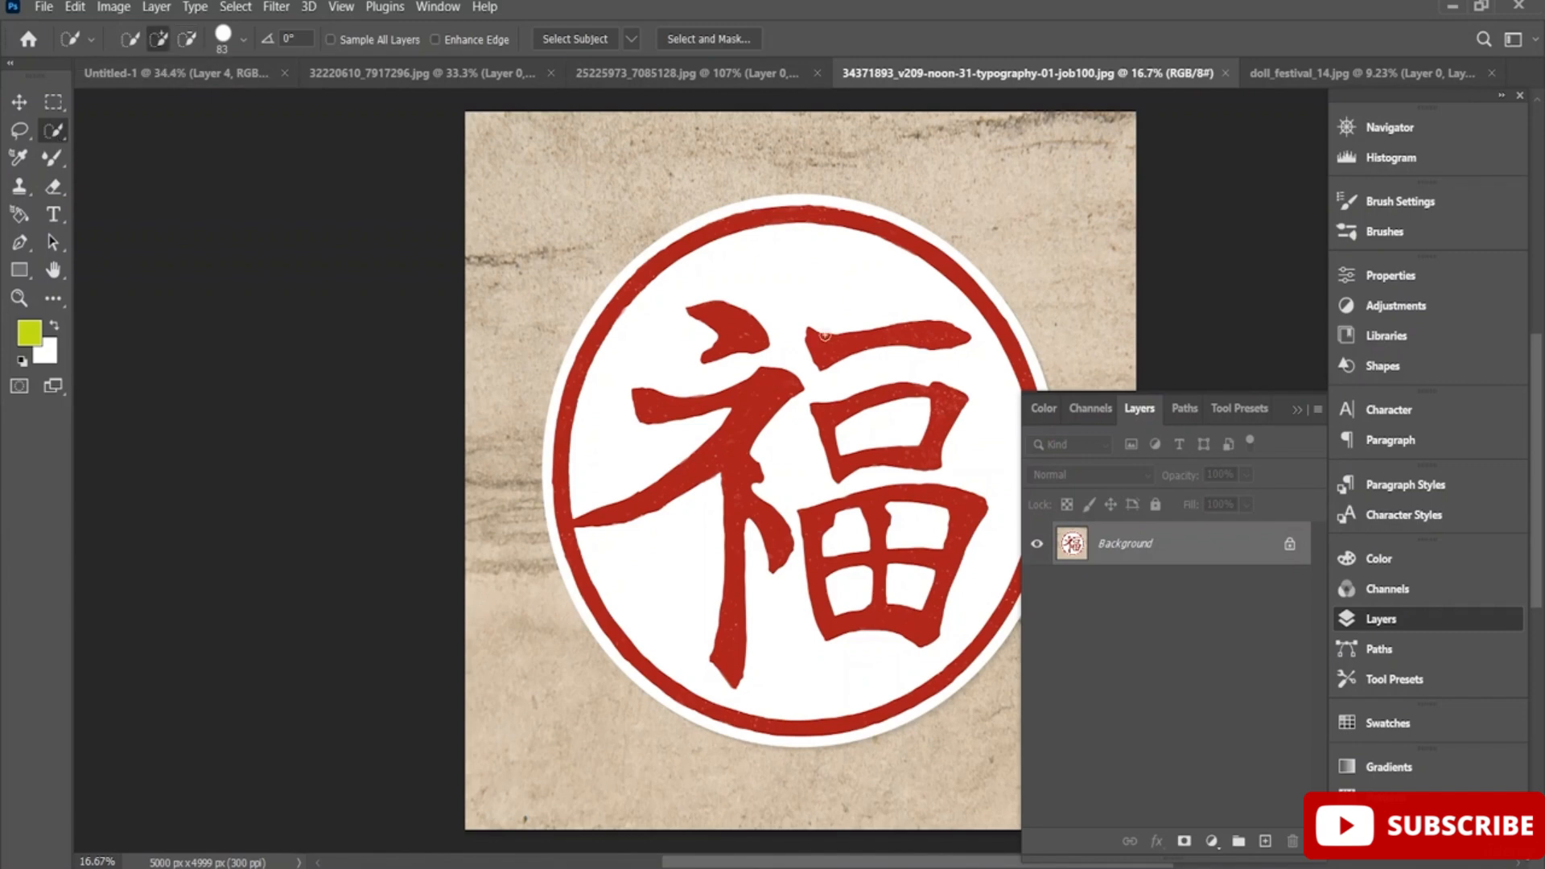
drag(655, 448, 950, 305)
mouse_move(839, 626)
mouse_down()
mouse_move(743, 671)
mouse_move(814, 675)
mouse_move(819, 708)
mouse_move(858, 713)
mouse_move(962, 562)
mouse_move(938, 521)
mouse_up()
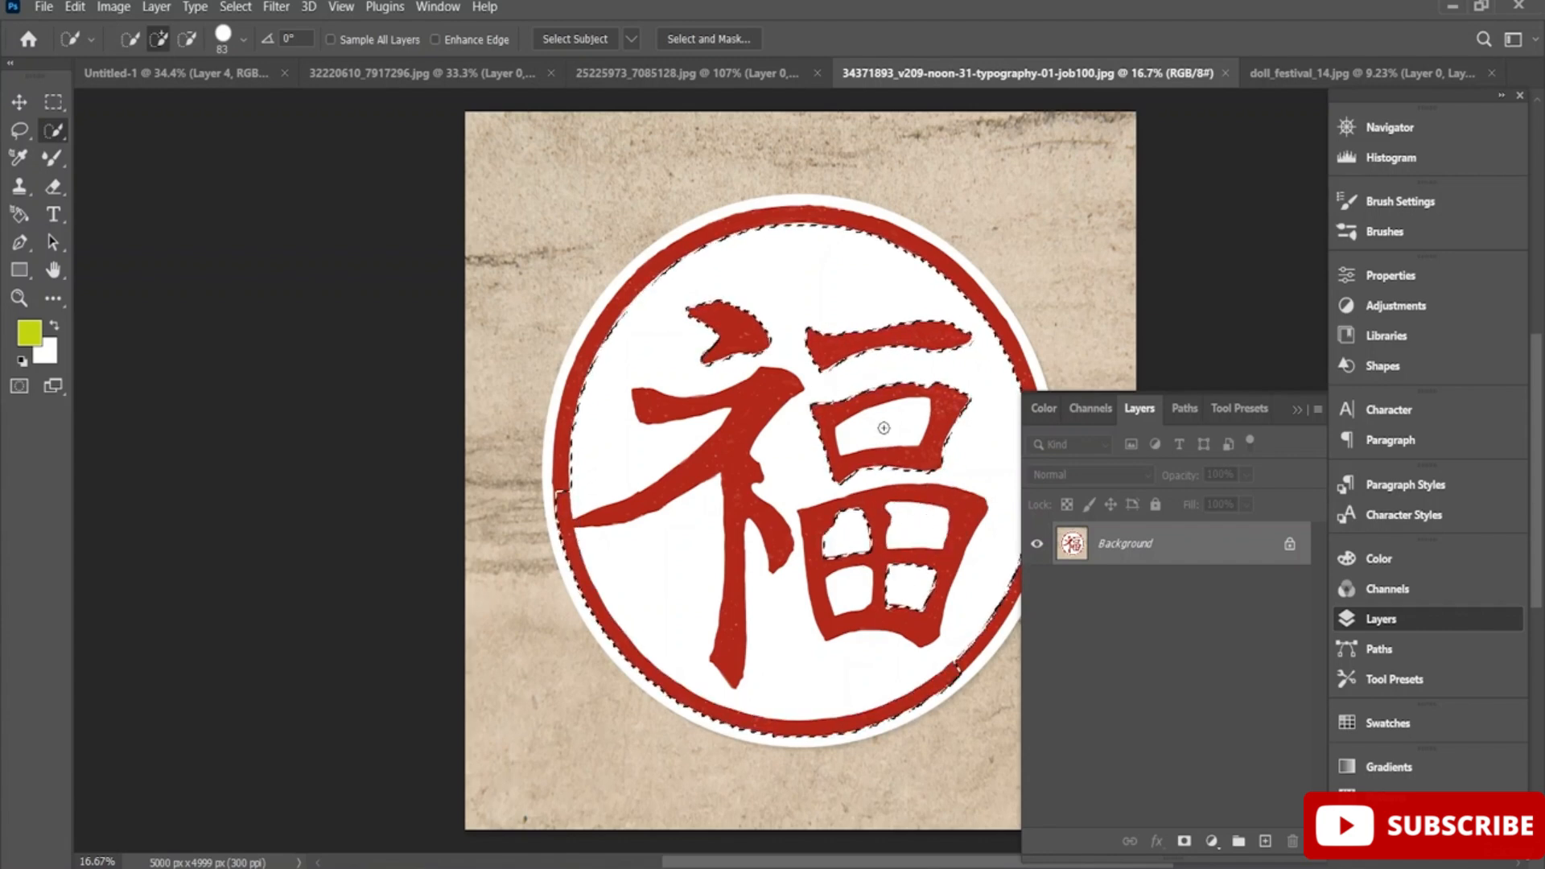
click(850, 534)
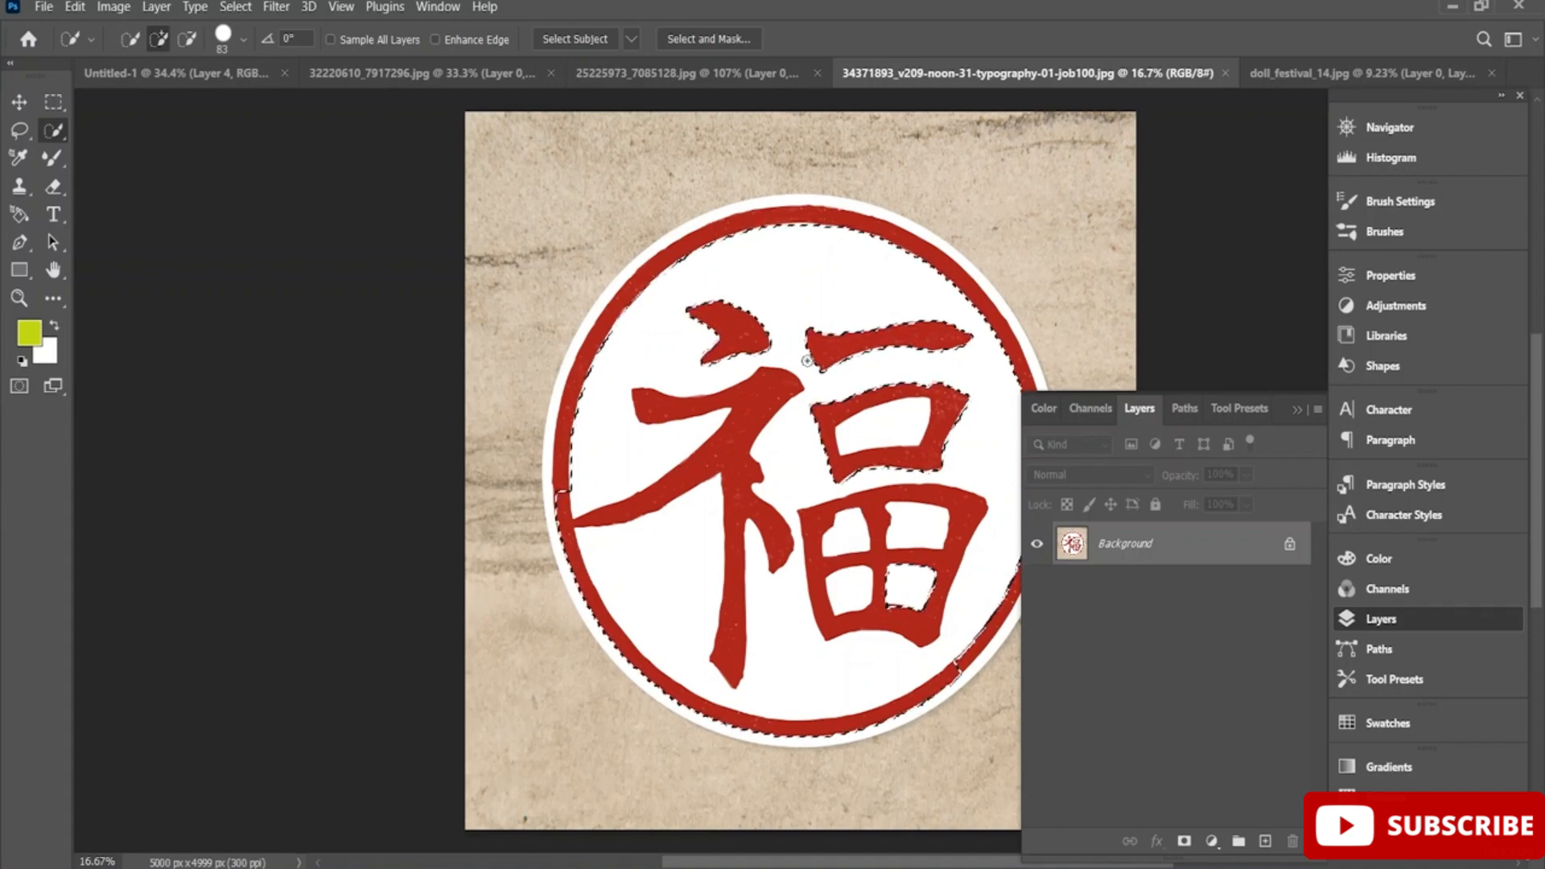
click(692, 344)
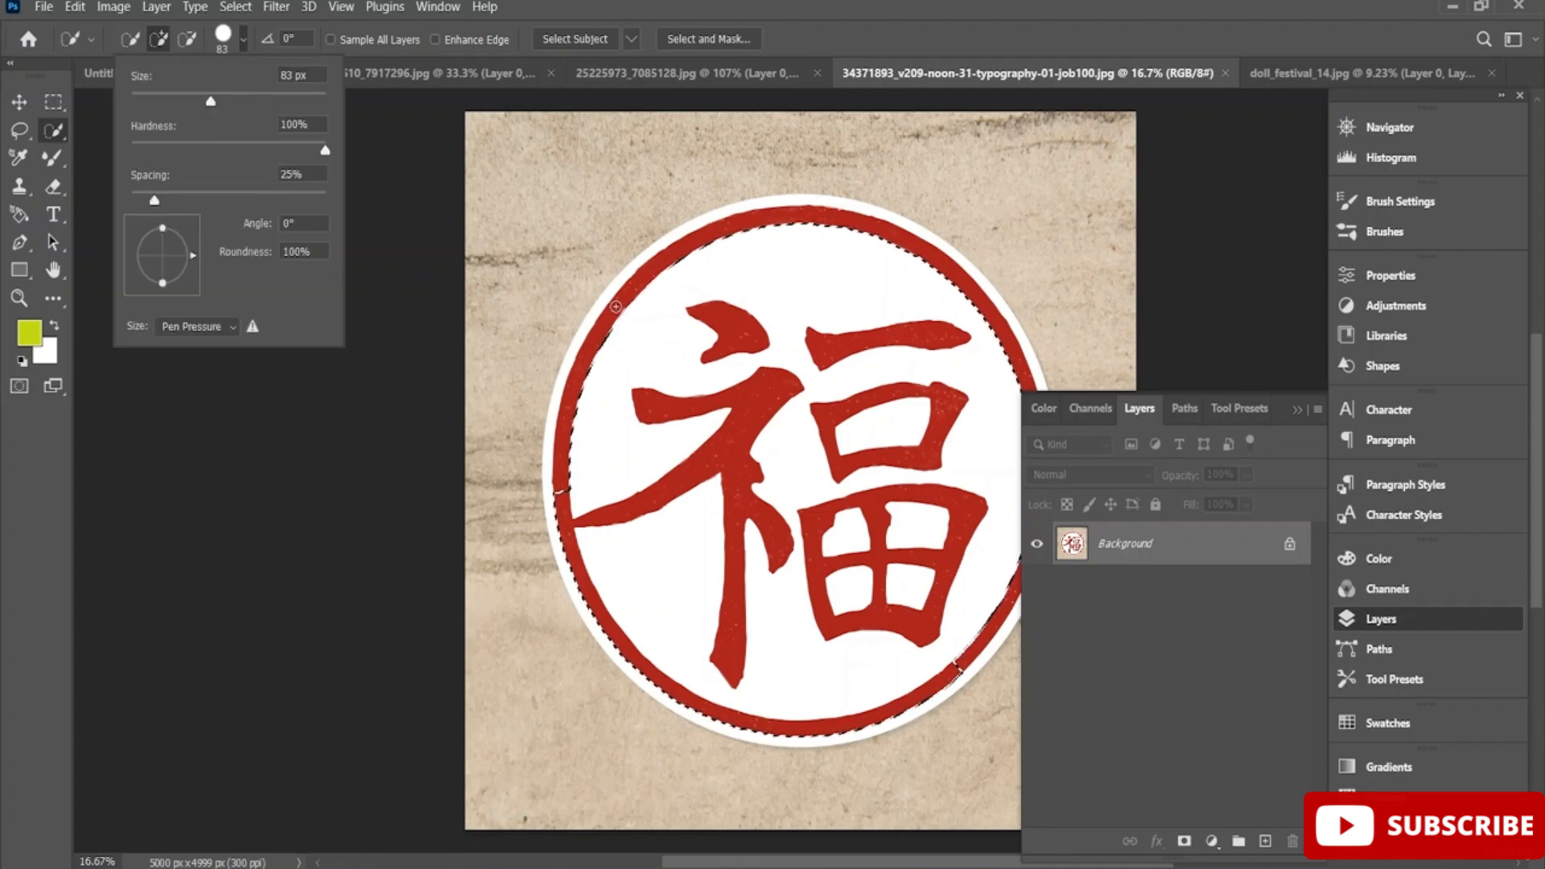
drag(616, 306, 636, 292)
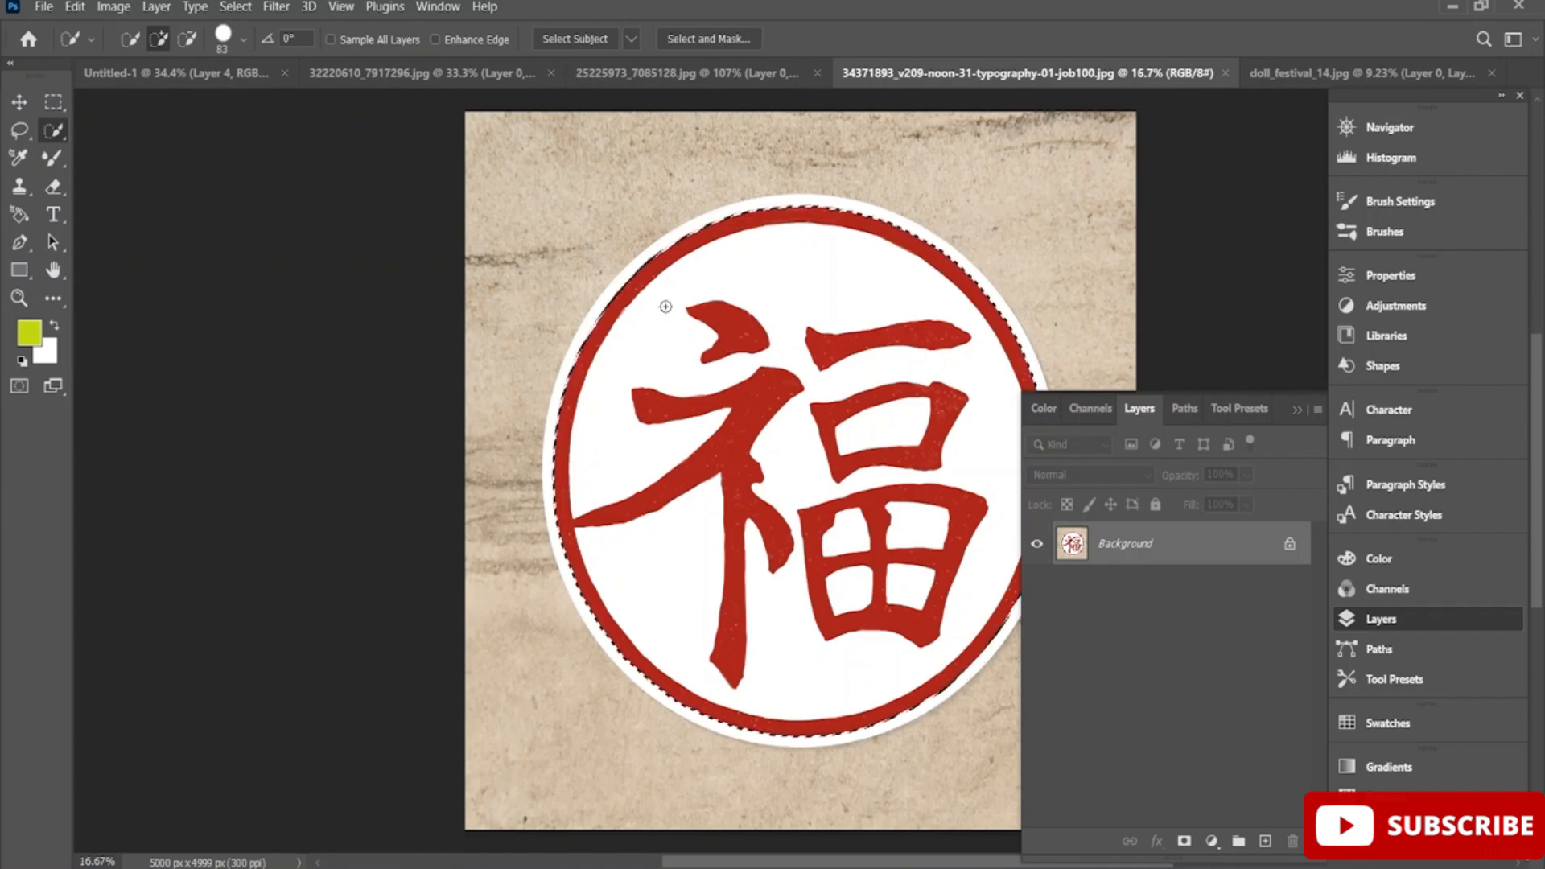
click(1184, 841)
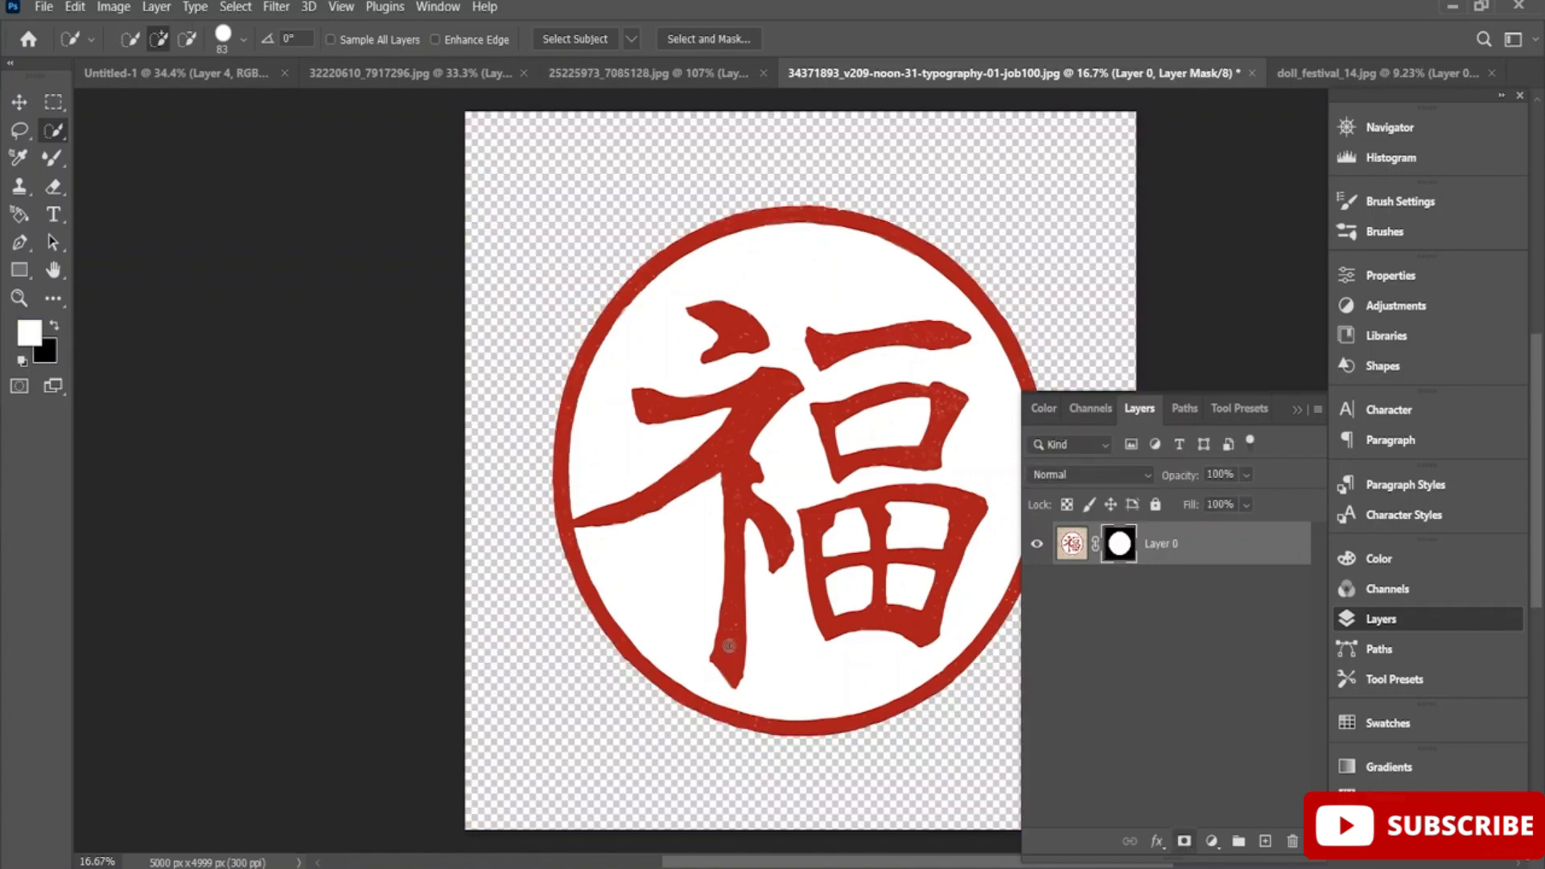
Bring the masked 福 emblem into Untitled-1 and scale it down to about 4.9%
click(20, 101)
drag(691, 404, 706, 347)
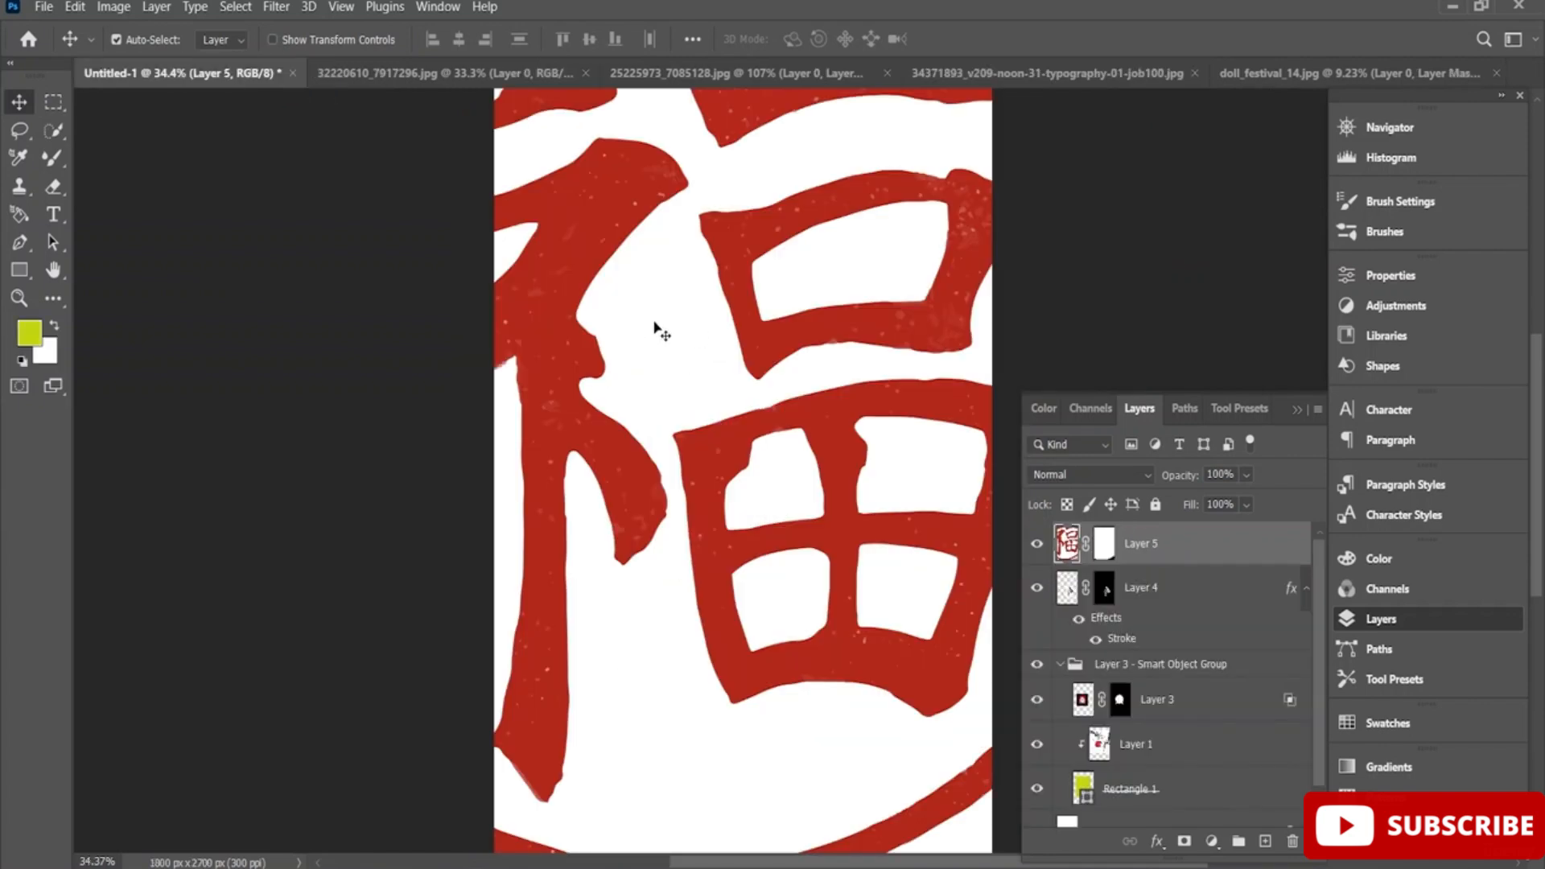
scroll(657, 326, down, 5)
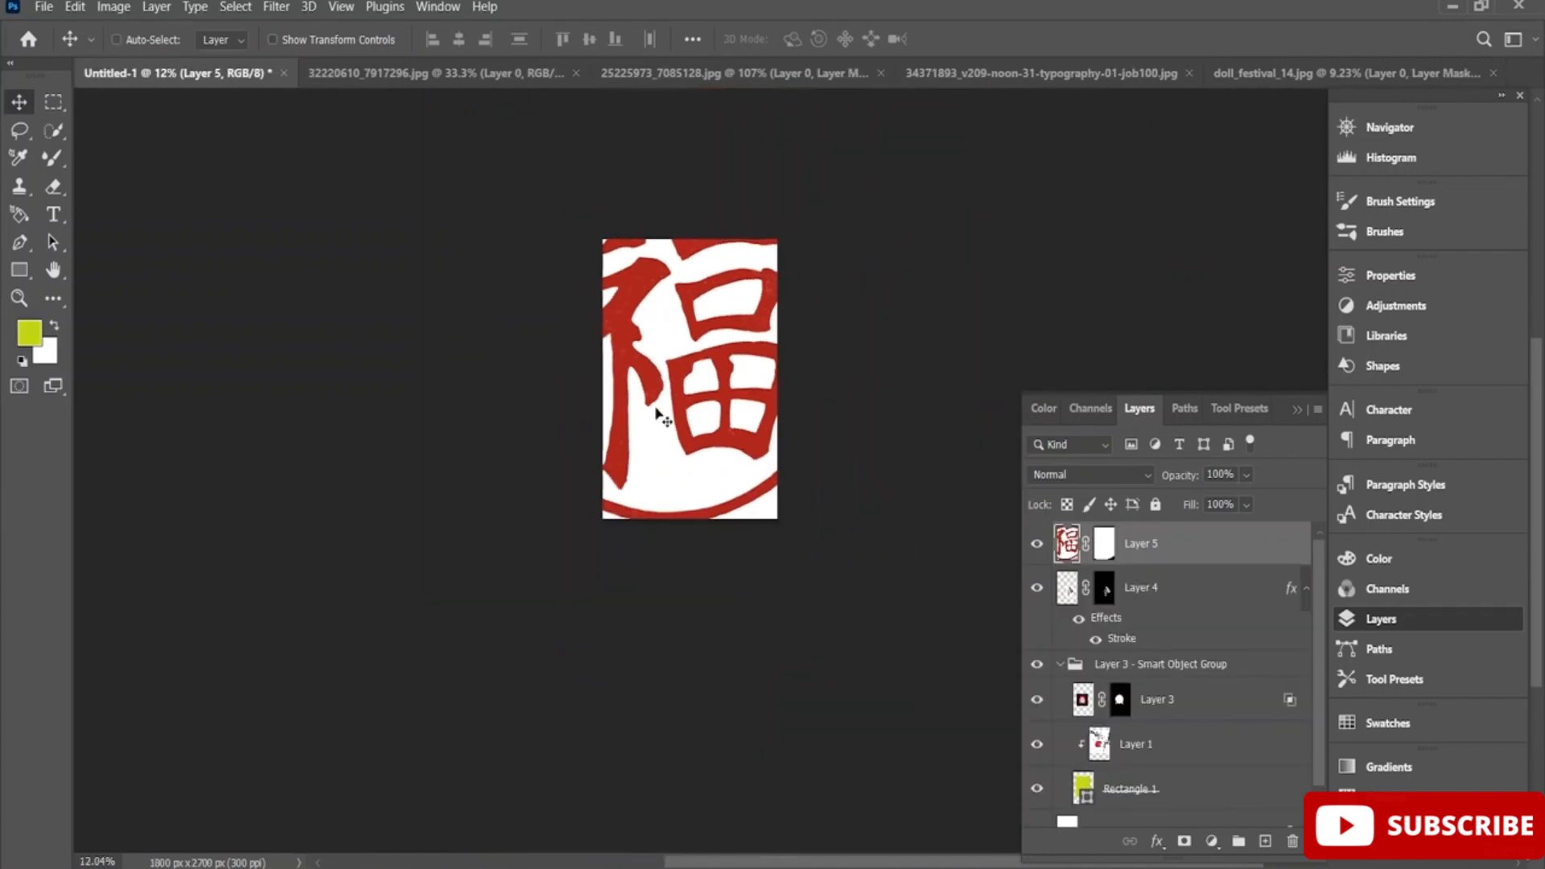
key(ctrl+t)
drag(417, 591, 697, 364)
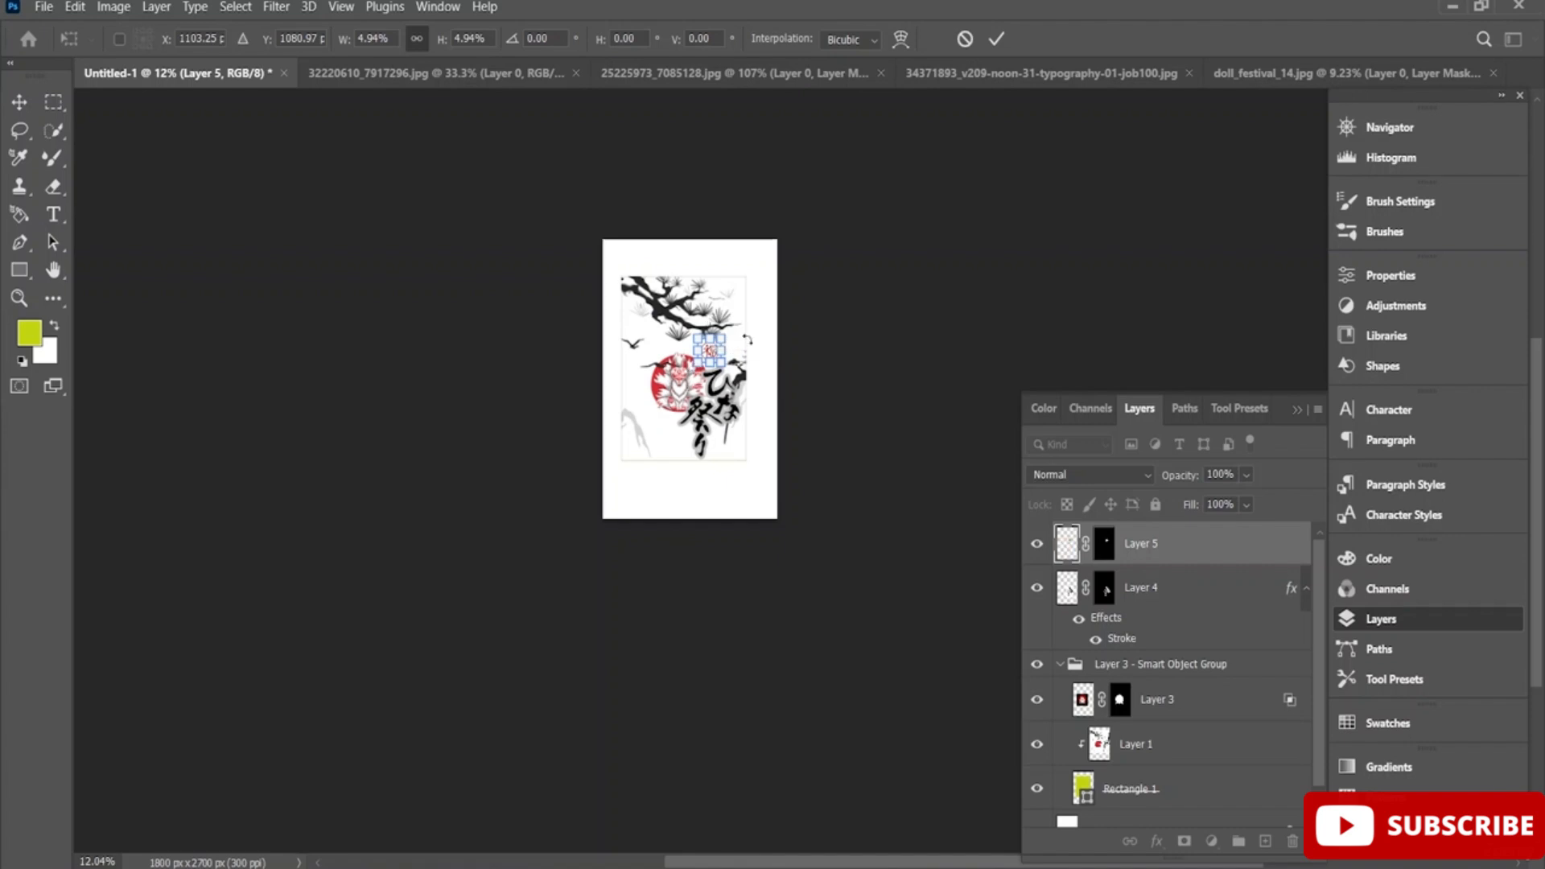
Place the small 福 emblem in the lower left corner of the landscape frame and apply the transformation
scroll(736, 342, up, 2)
scroll(736, 346, up, 5)
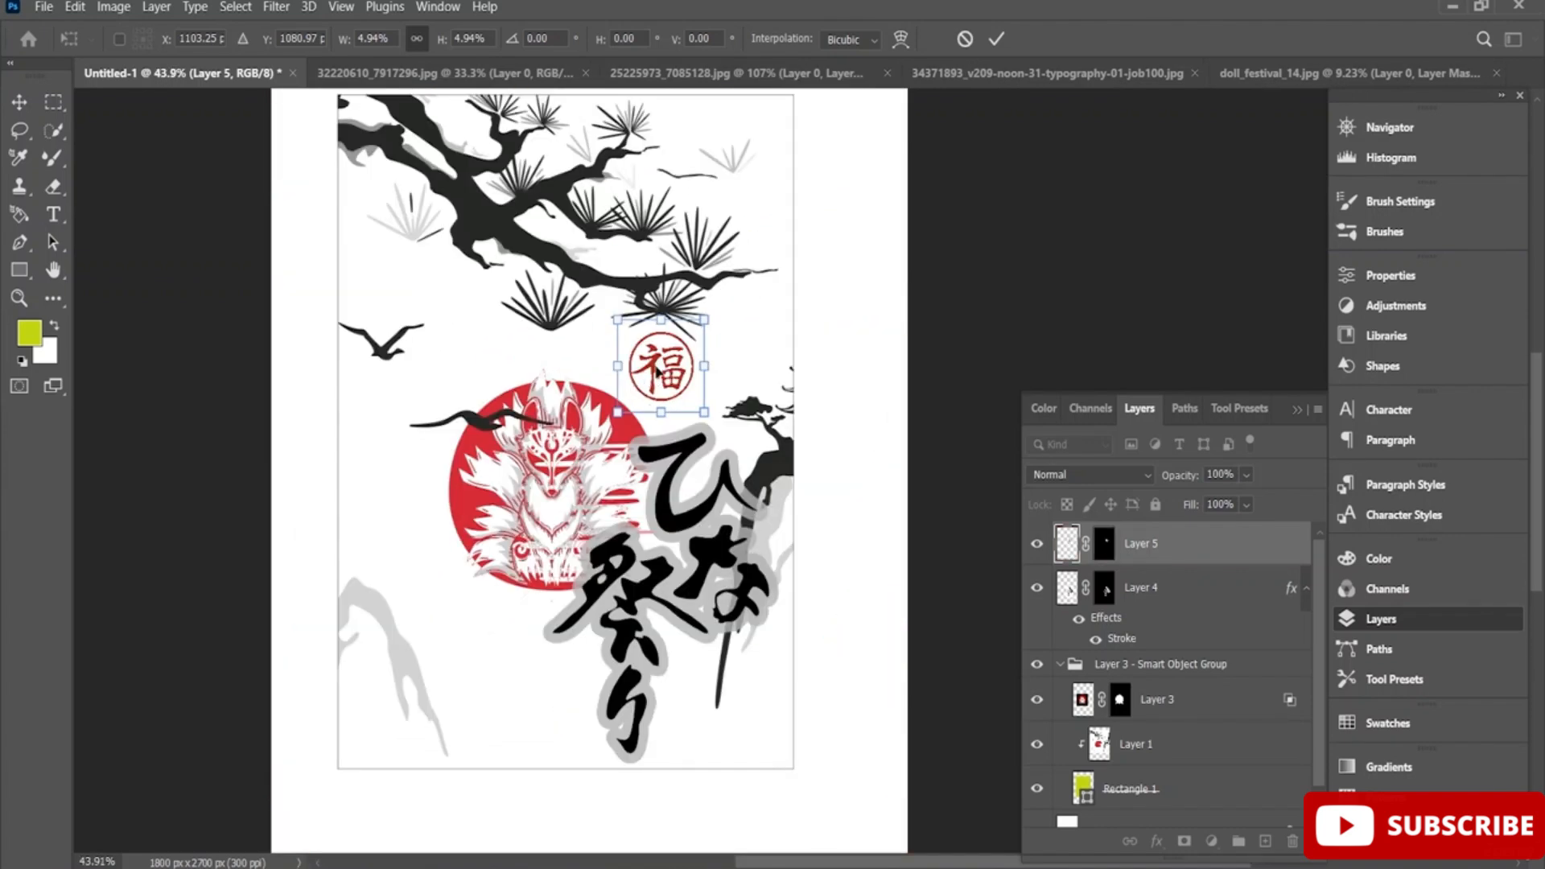
drag(656, 370, 401, 707)
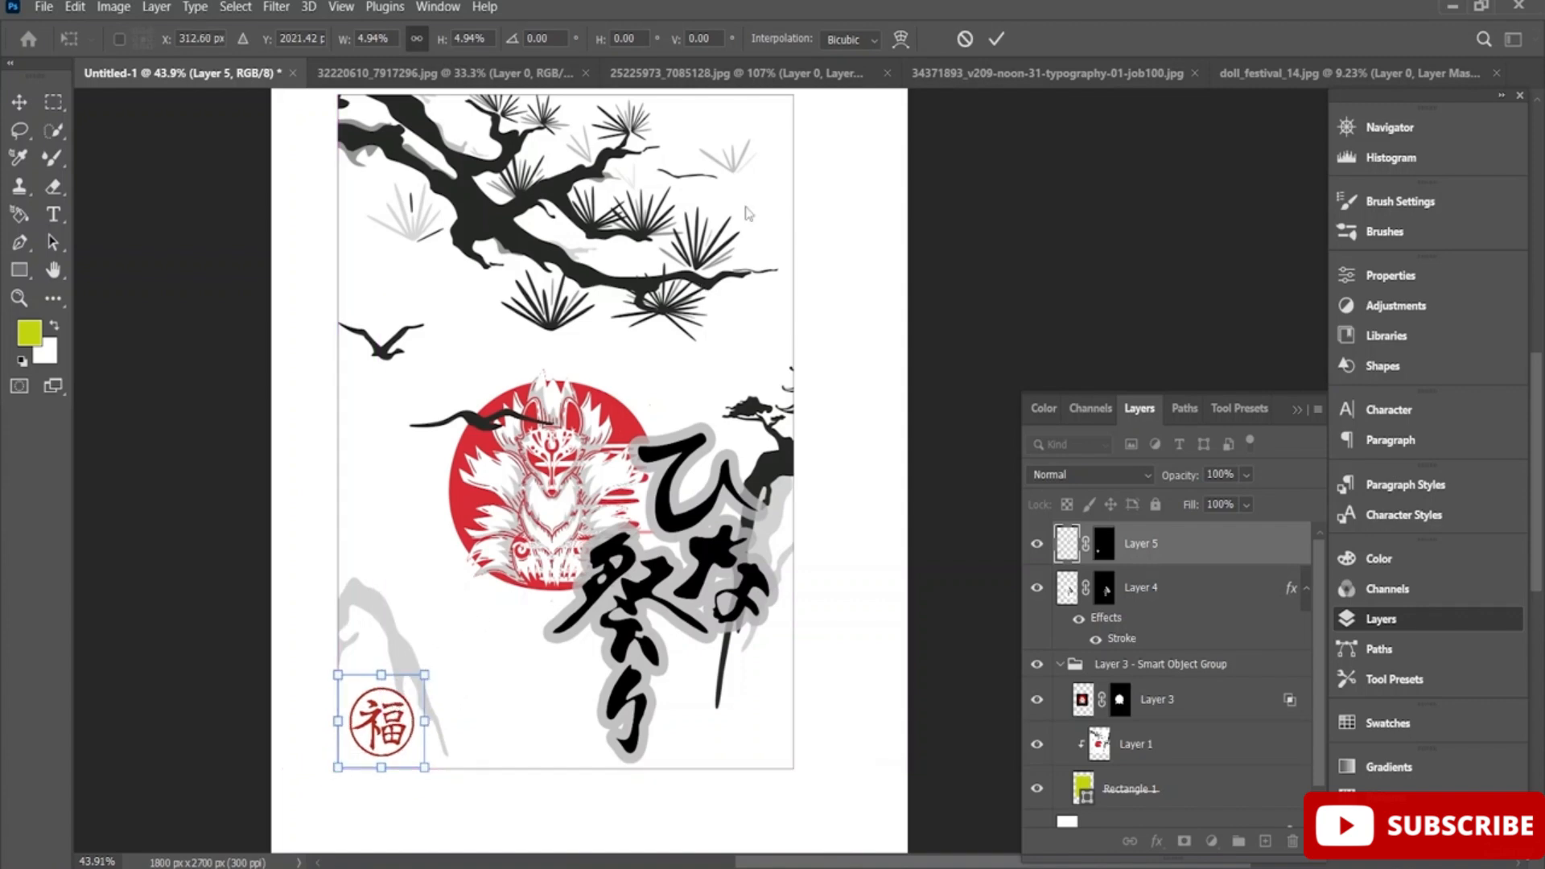
click(996, 42)
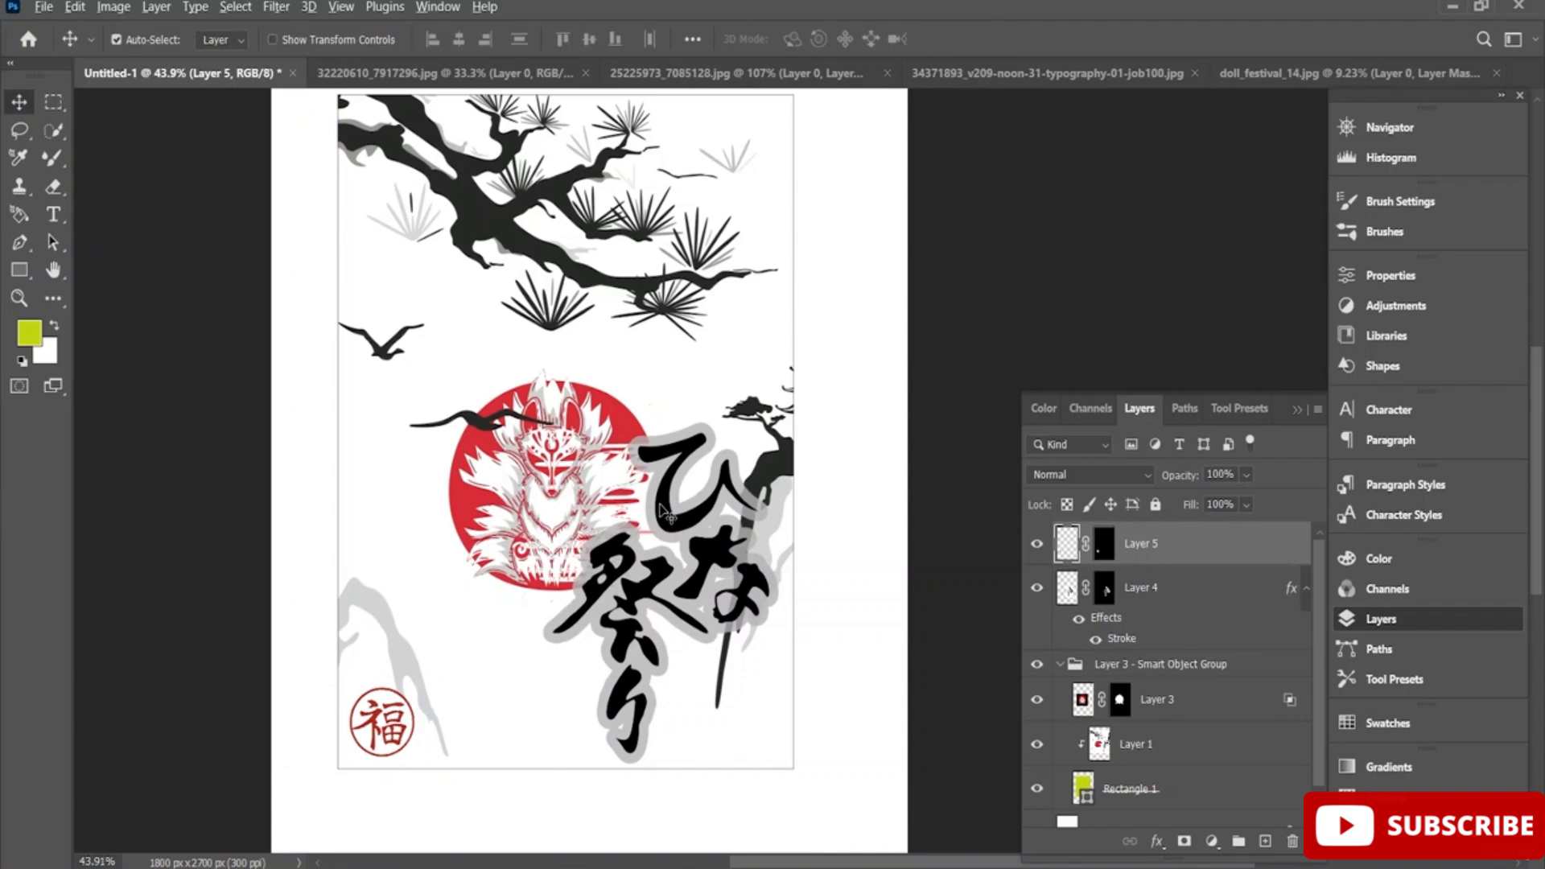
Combine Layer 5, Layer 4, Layer 3, Layer 1 and Rectangle 1 into one smart object and shift the artwork slightly up on the canvas
scroll(659, 505, down, 3)
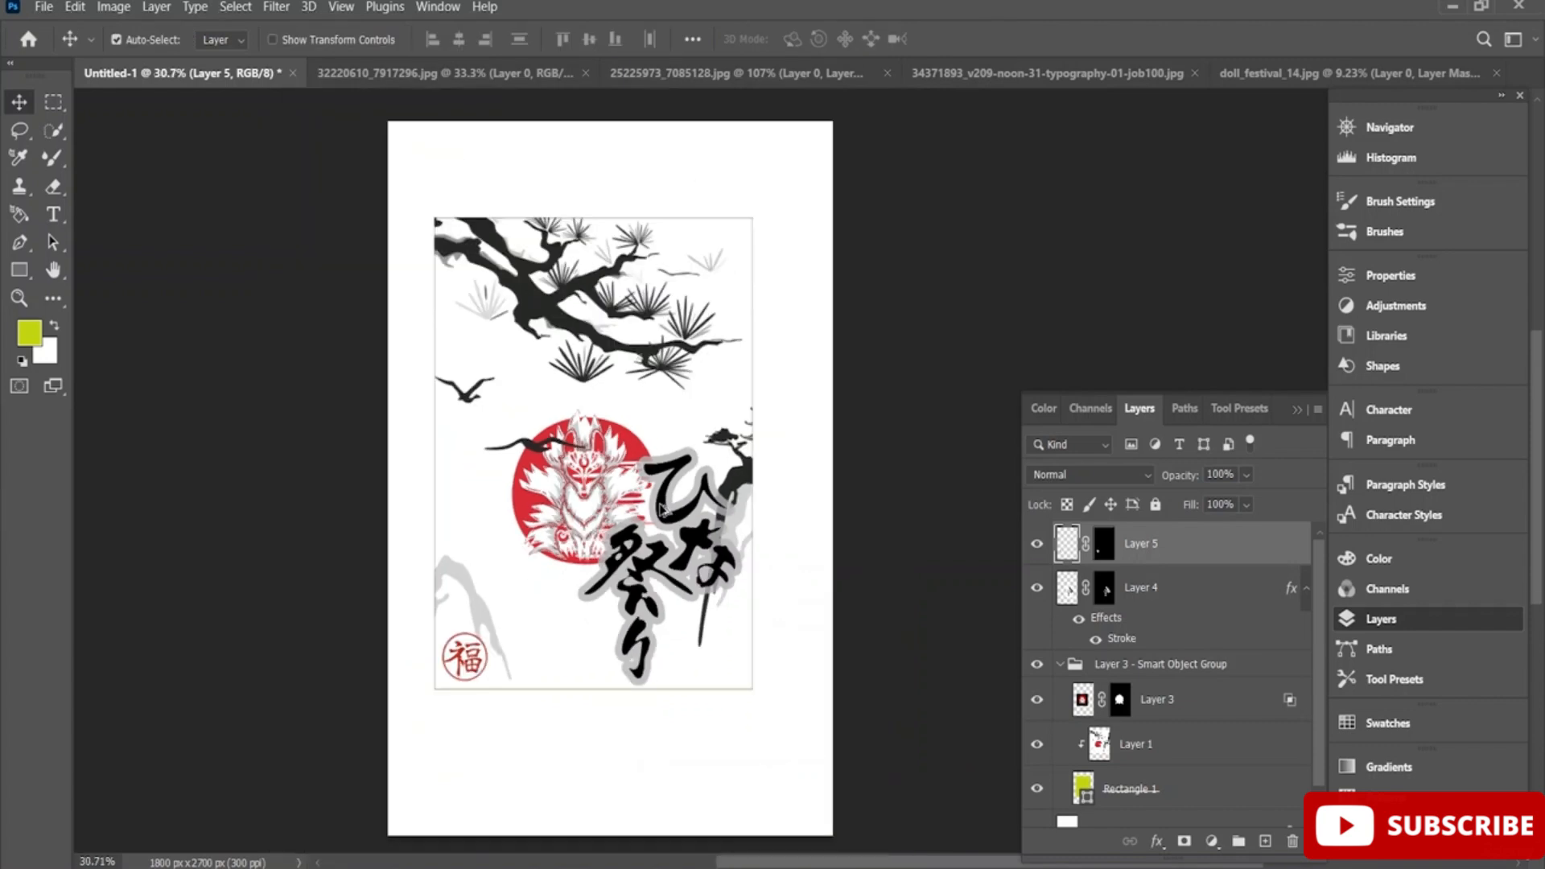
click(1171, 596)
ctrl+click(1179, 561)
scroll(1181, 565, down, 1)
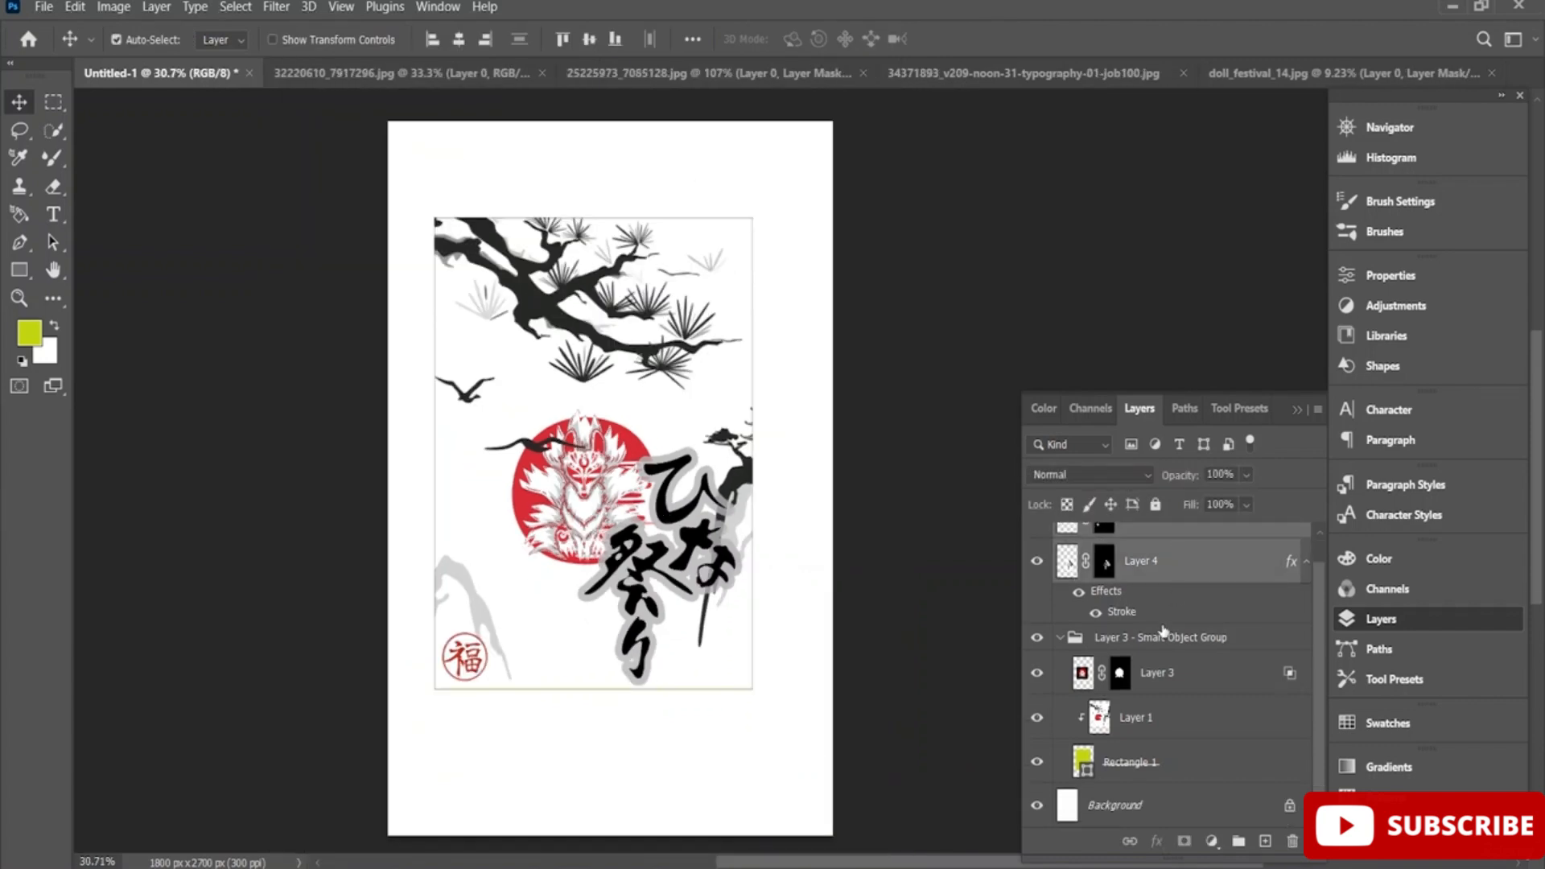
ctrl+click(1177, 680)
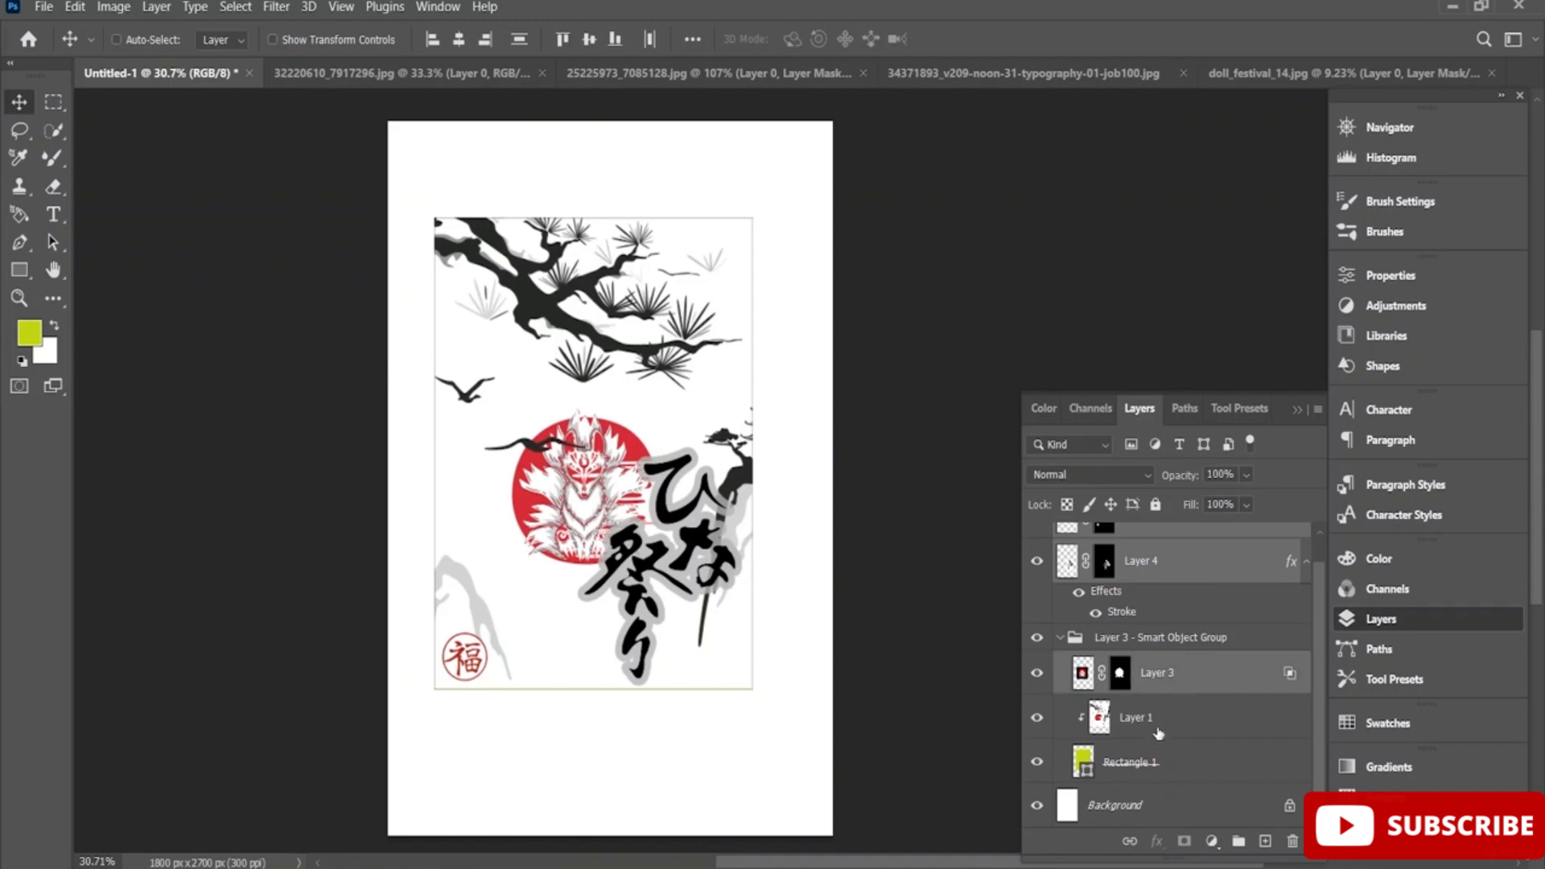
ctrl+click(1159, 733)
ctrl+click(1147, 763)
right_click(1148, 733)
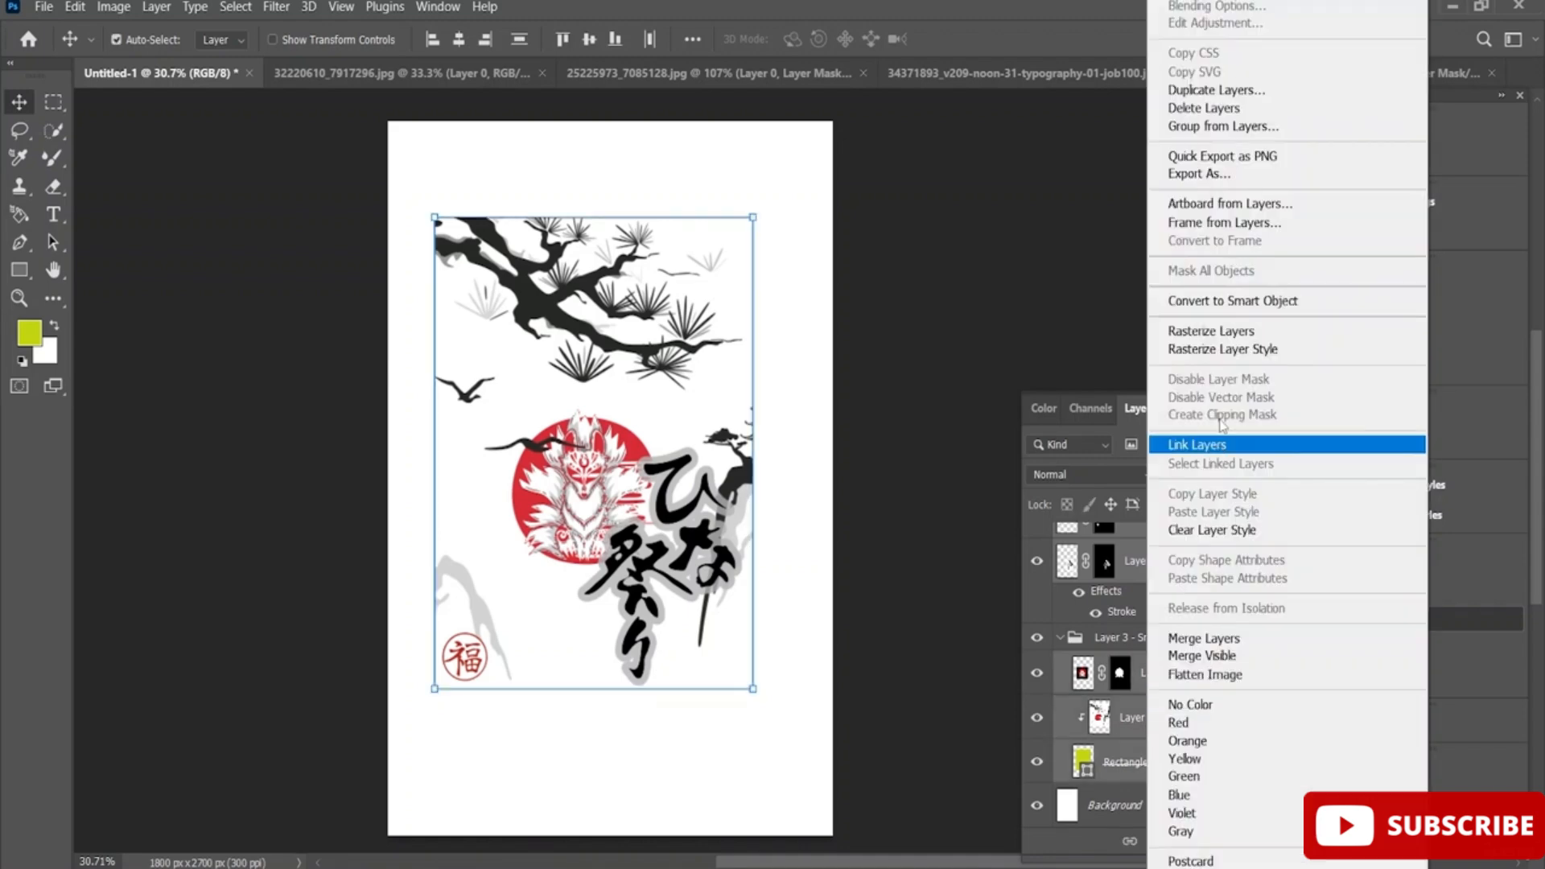
click(1231, 301)
mouse_move(600, 468)
mouse_down()
mouse_move(644, 454)
mouse_move(617, 454)
mouse_up()
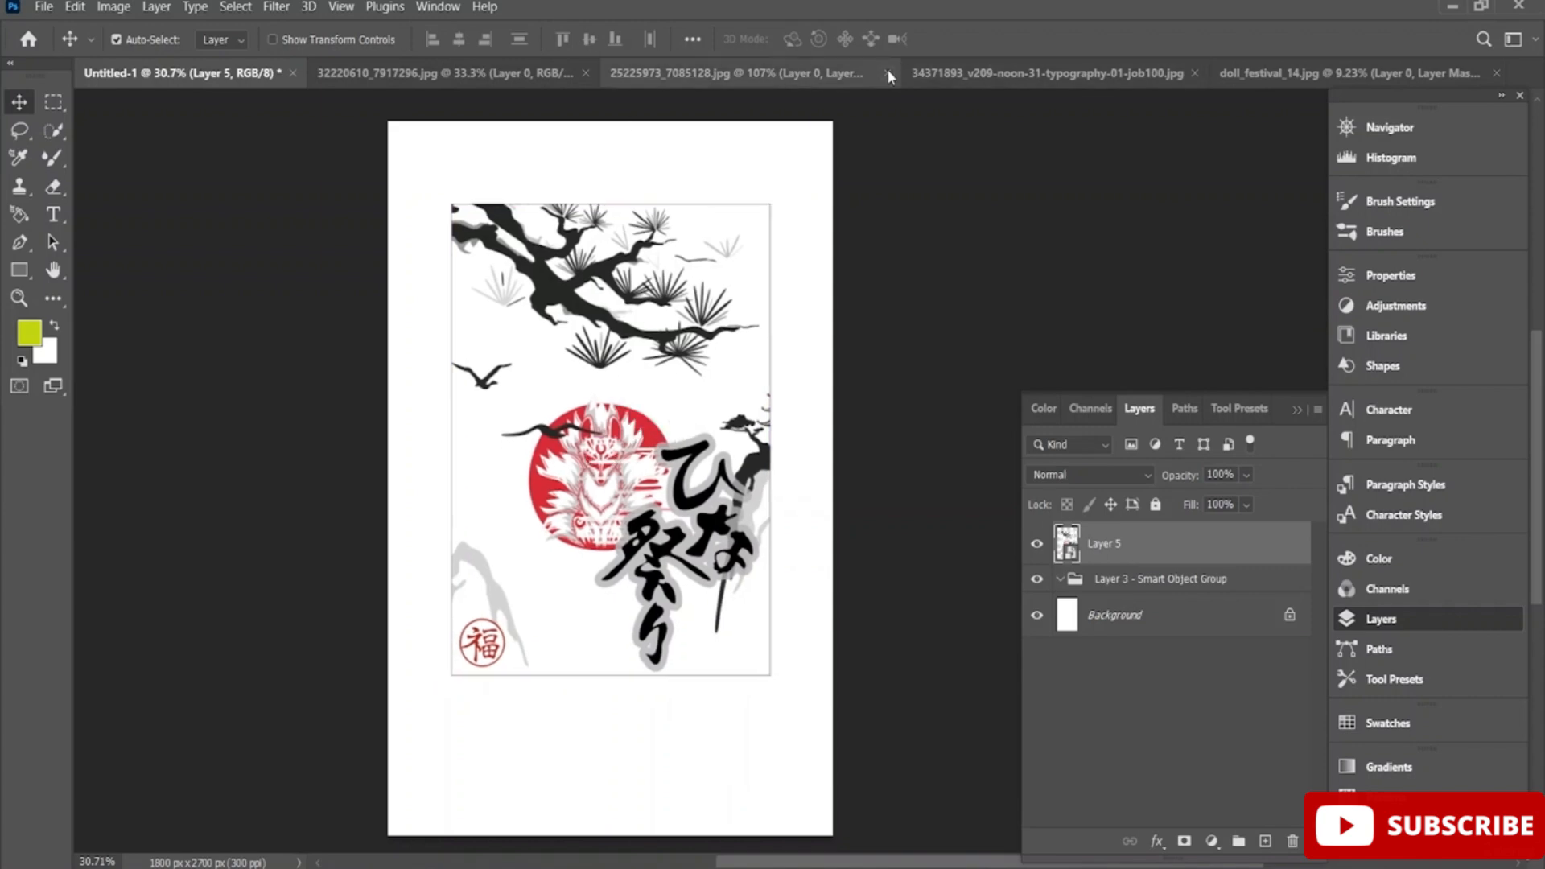
Close the landscape, fox, 福 typography and doll_festival_14 source images without saving their changes
click(532, 76)
click(585, 73)
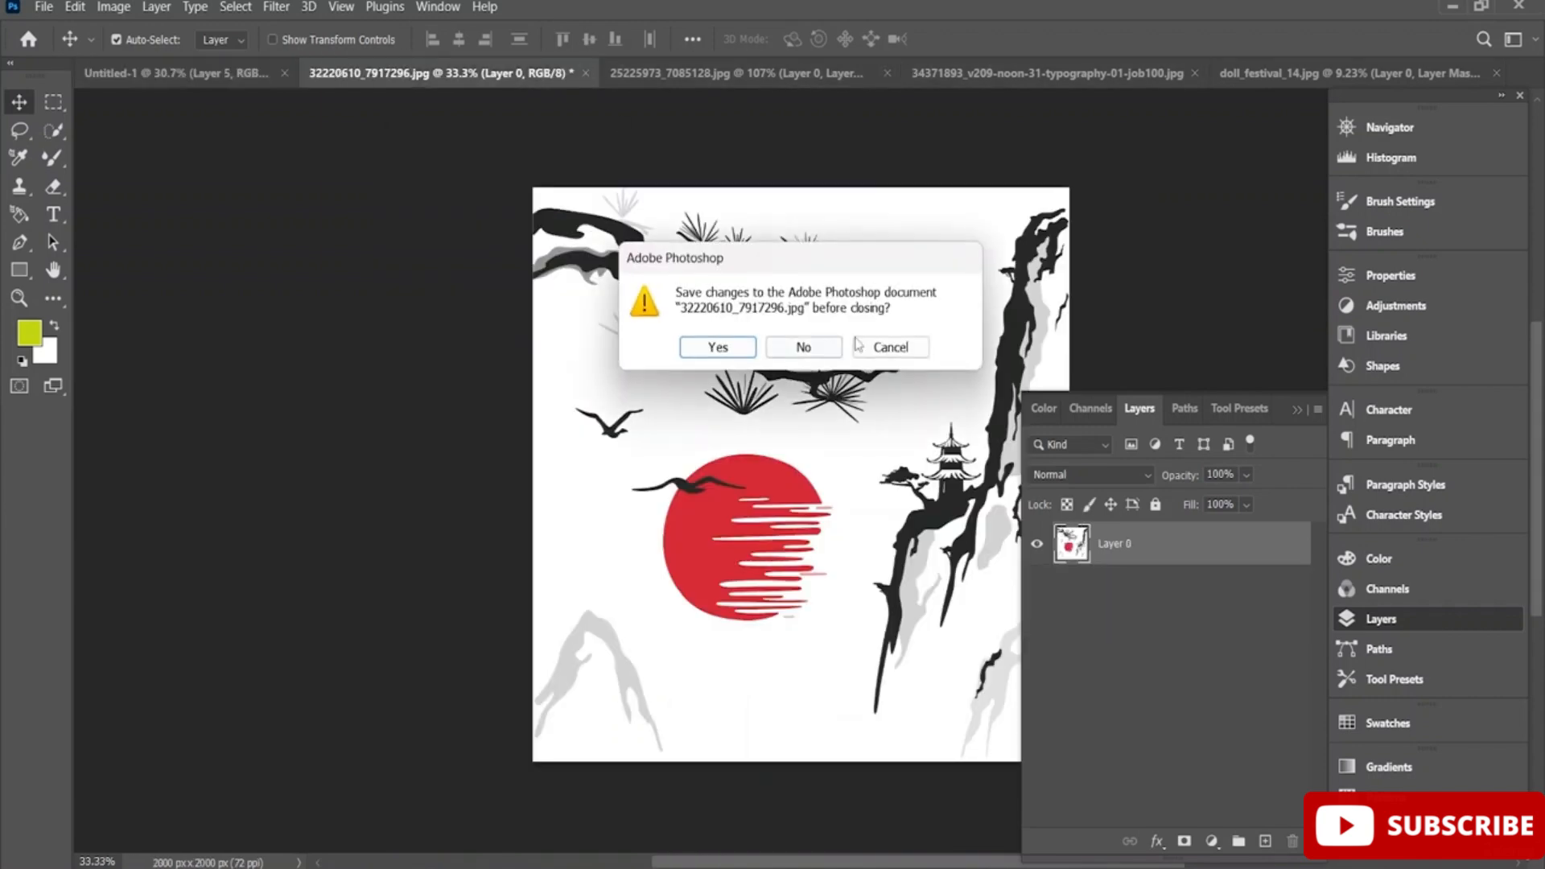
click(828, 352)
click(620, 76)
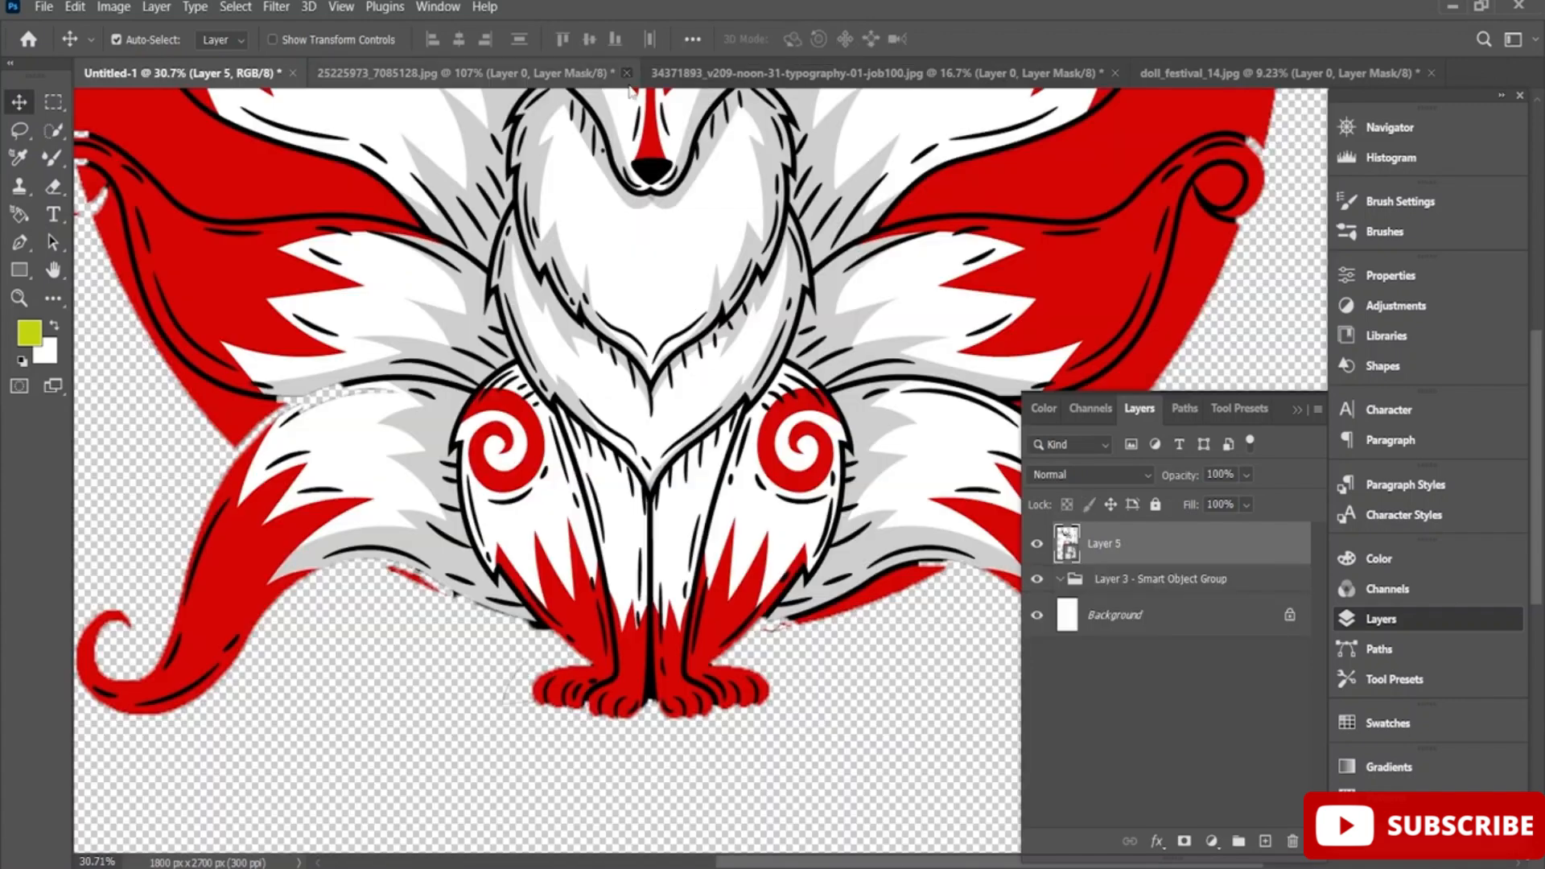
click(626, 73)
click(805, 349)
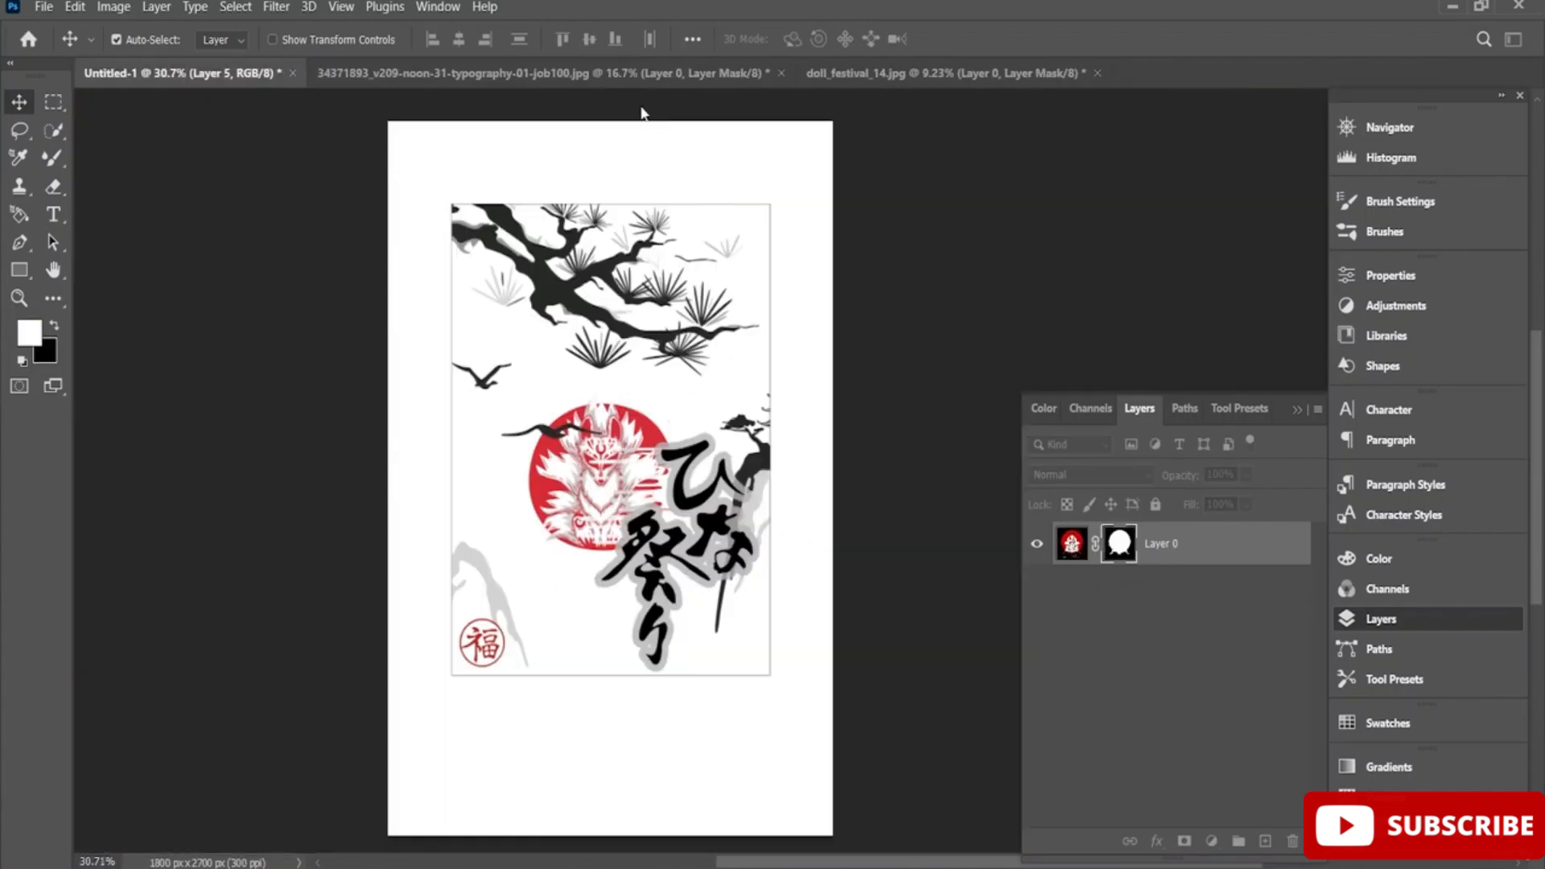
click(782, 76)
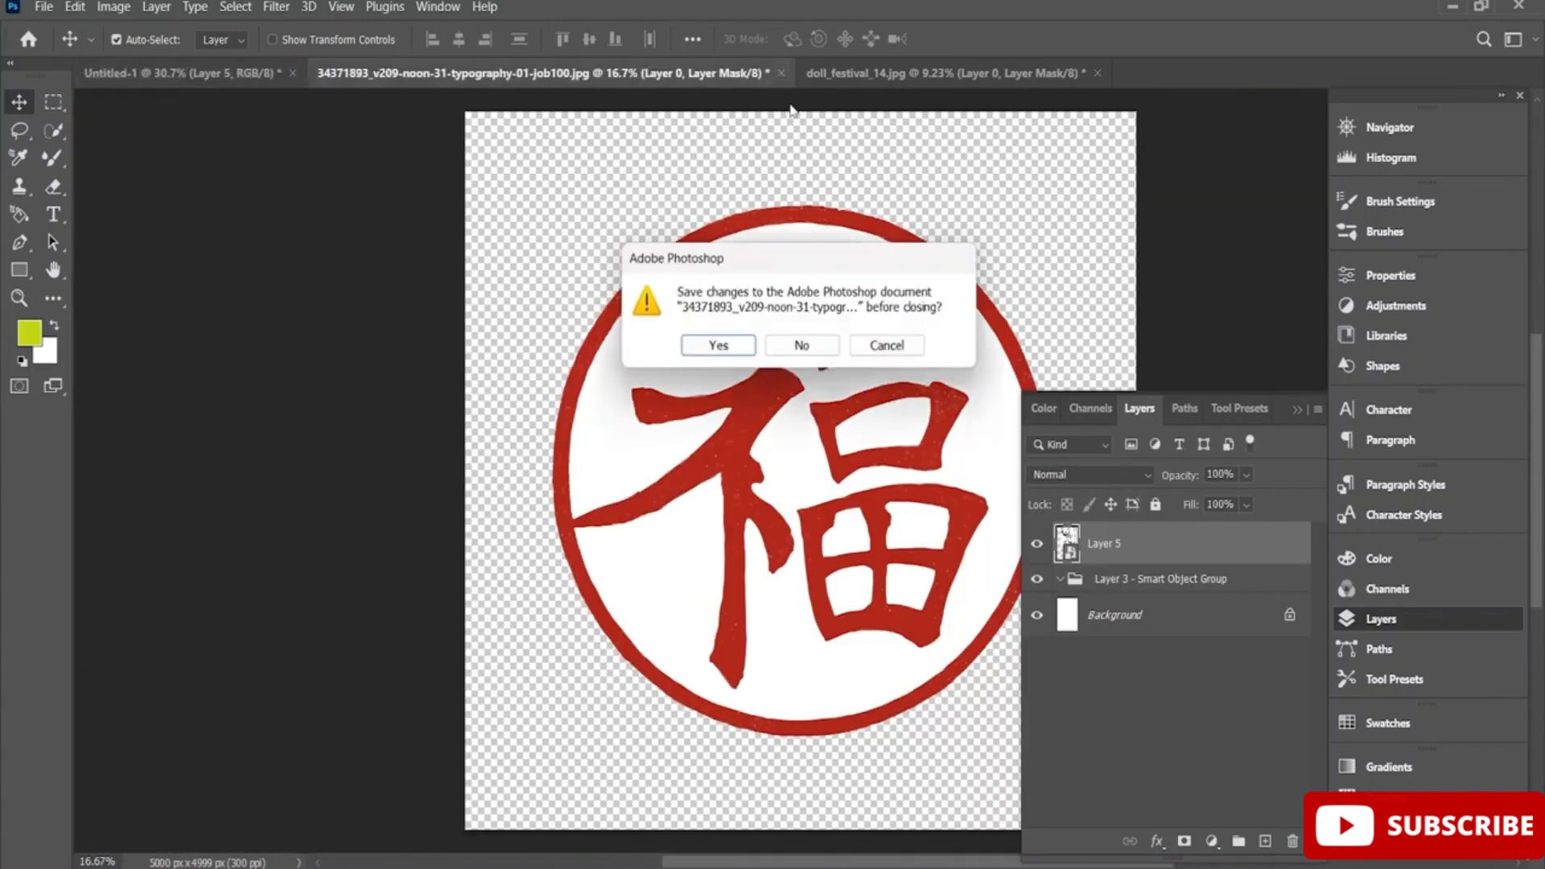
click(800, 345)
click(483, 73)
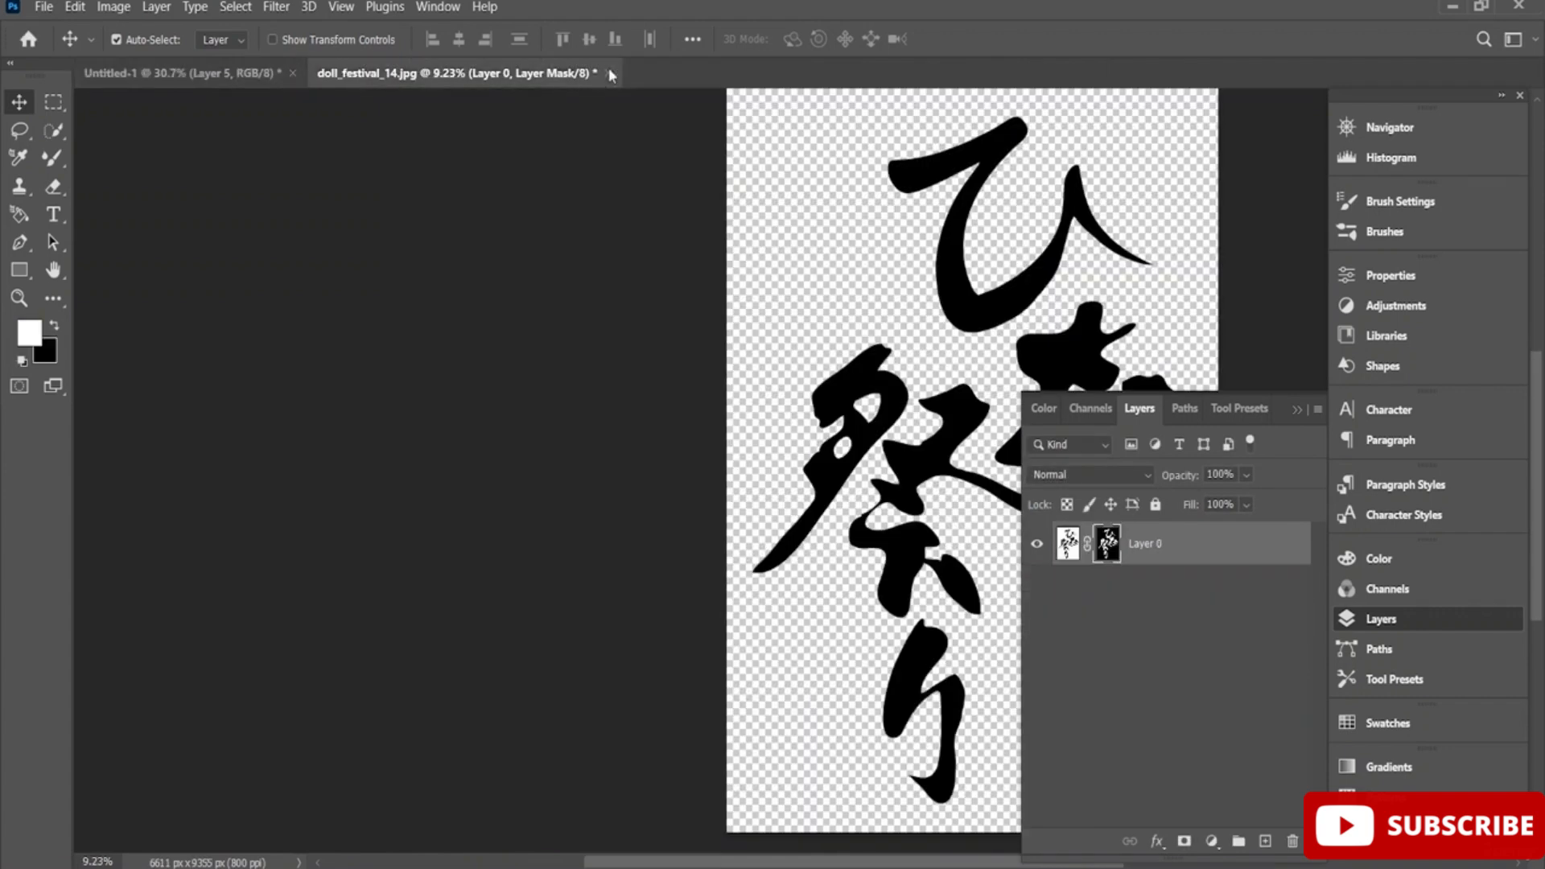
click(608, 74)
click(806, 352)
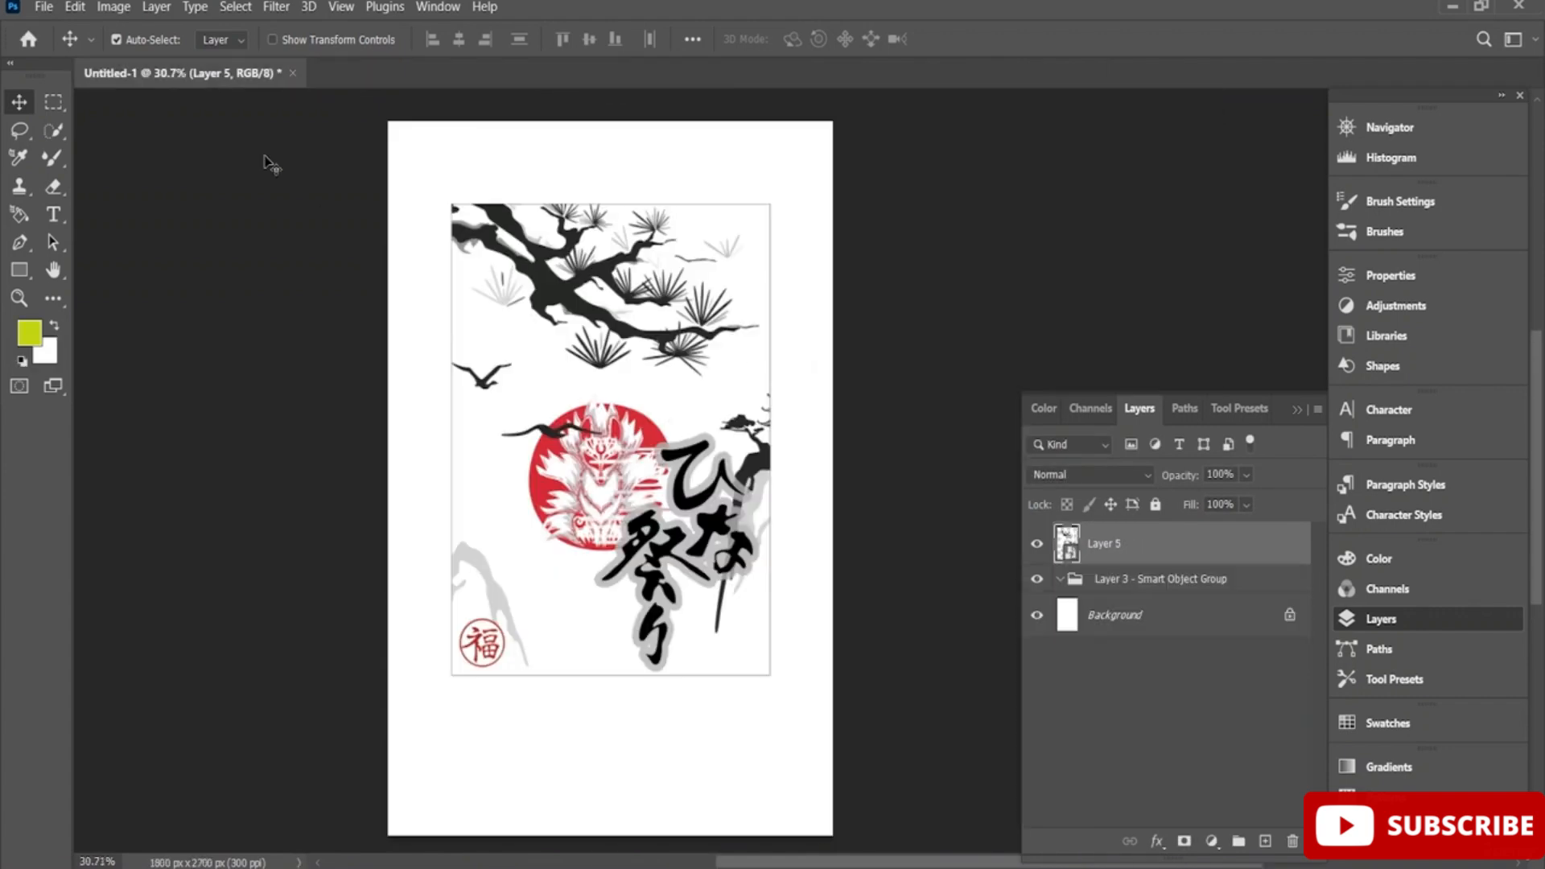
Open the 16188005_Isolated_black_t-shirt_front and 16188195_Isolated_white_t-shirt_front mockup files together from the PS folder
click(43, 6)
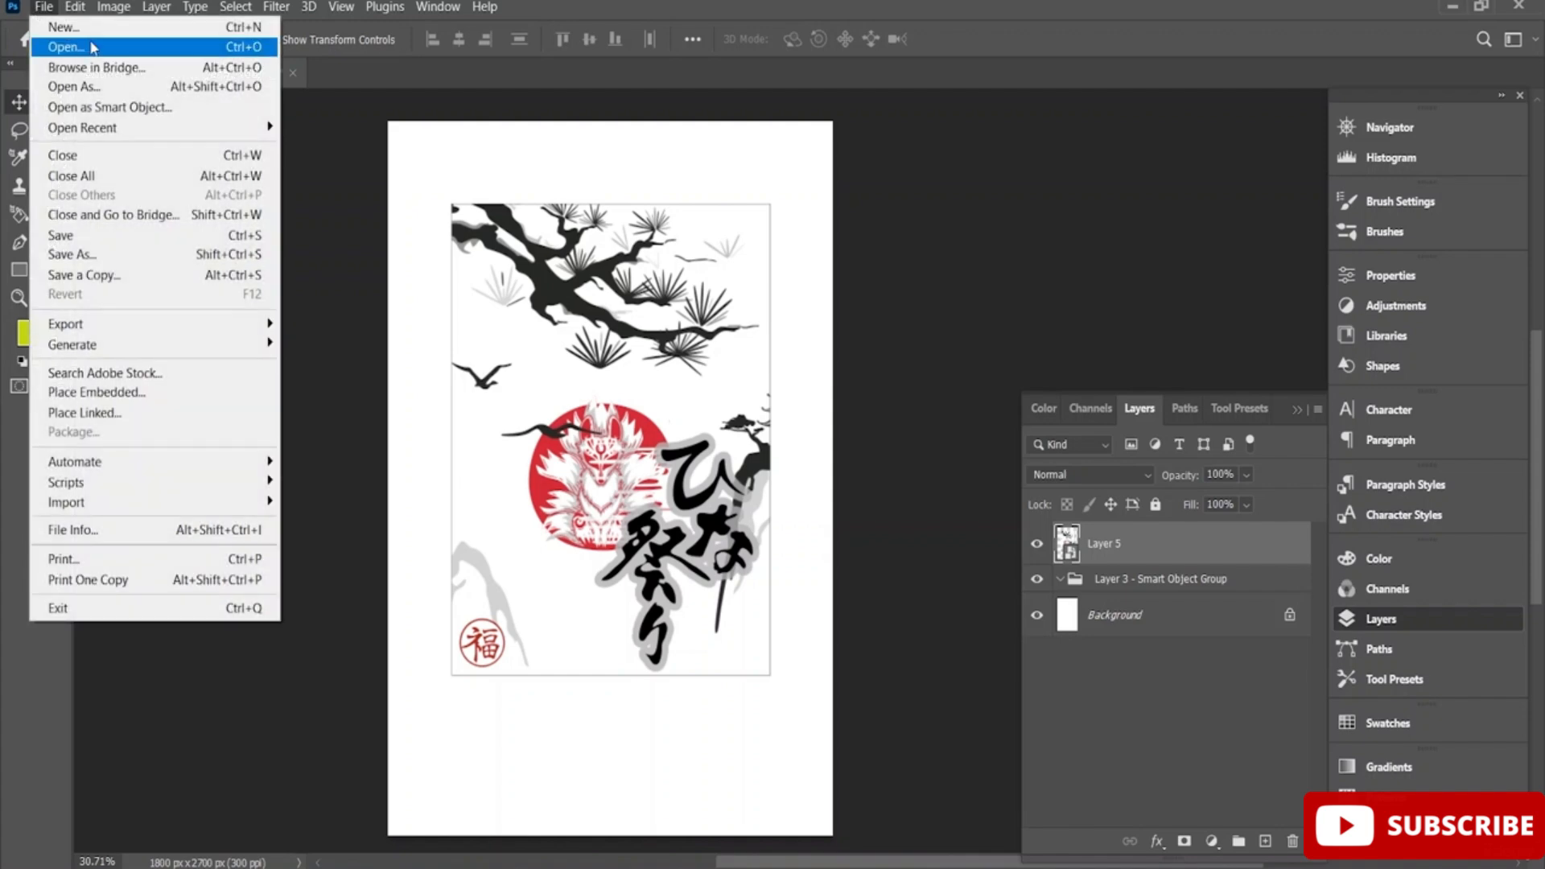
click(66, 47)
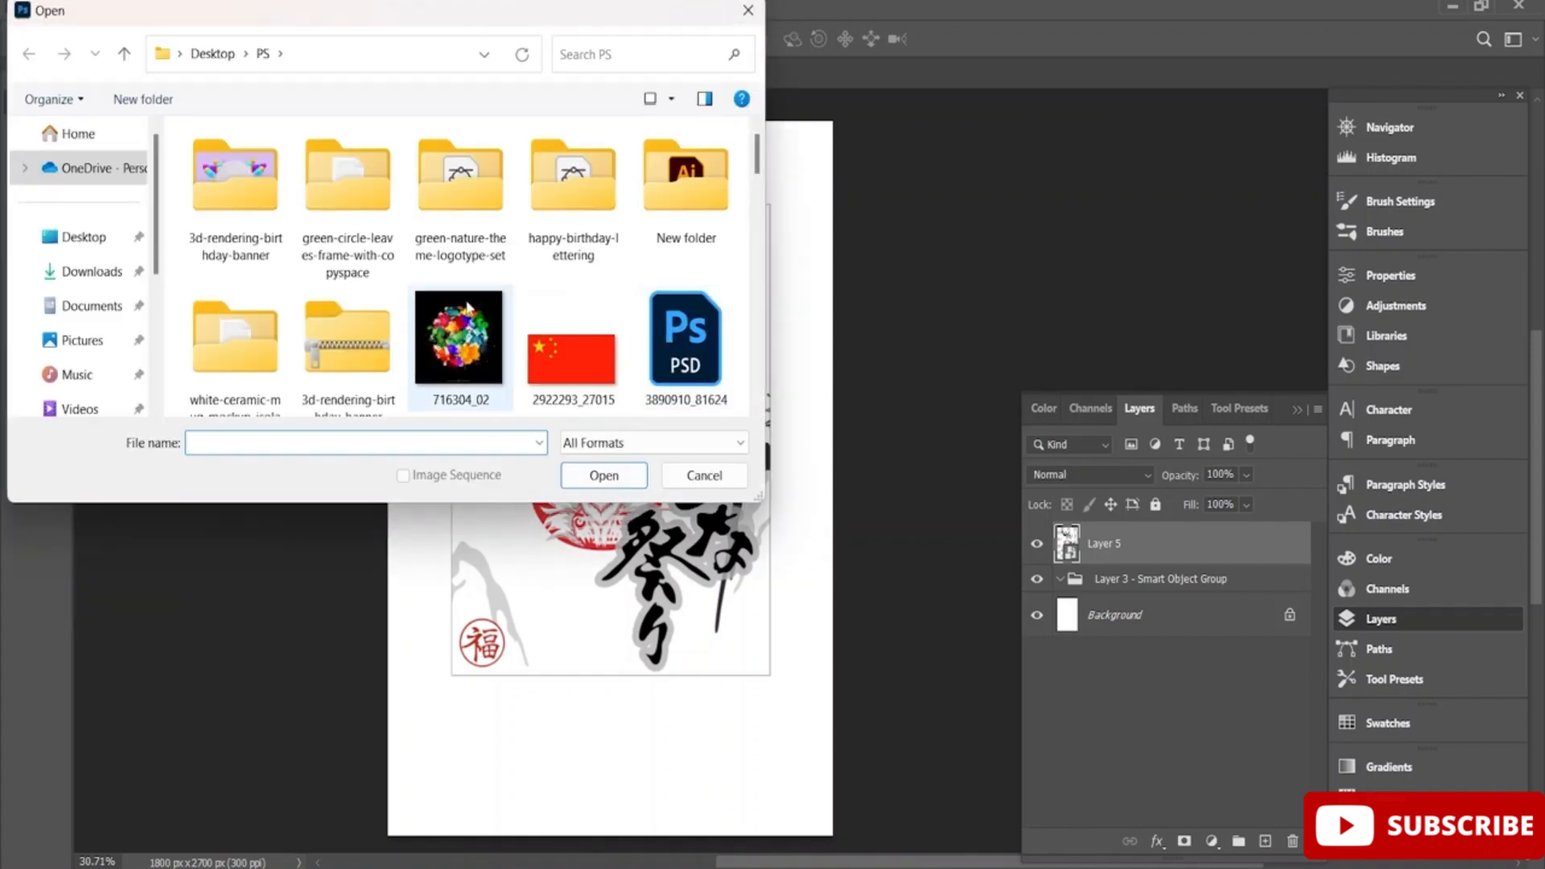
scroll(467, 310, down, 3)
scroll(467, 310, down, 2)
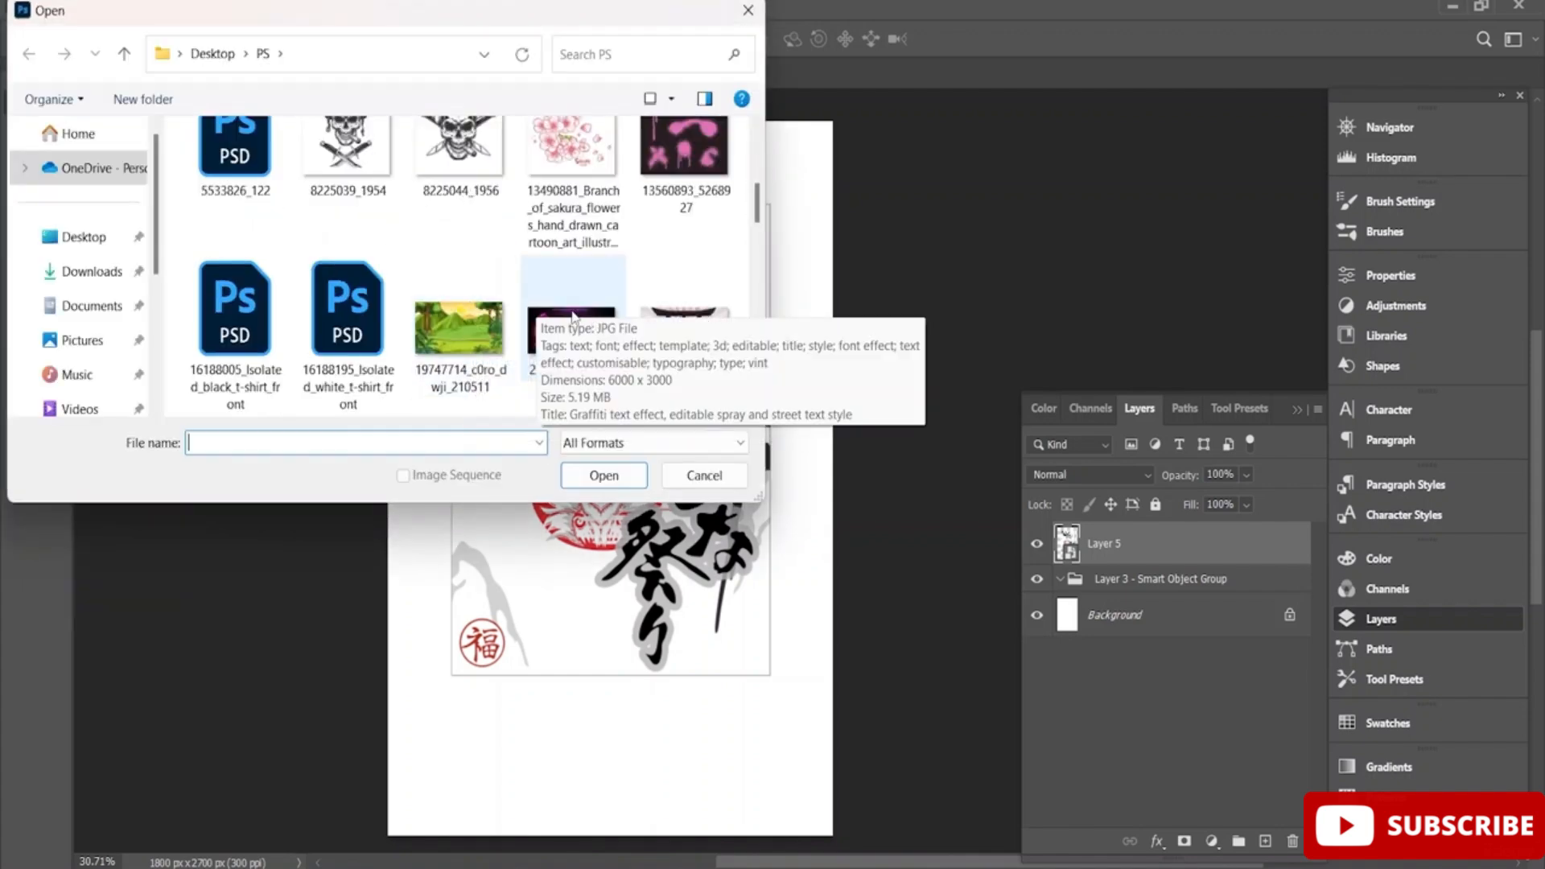
scroll(572, 316, down, 2)
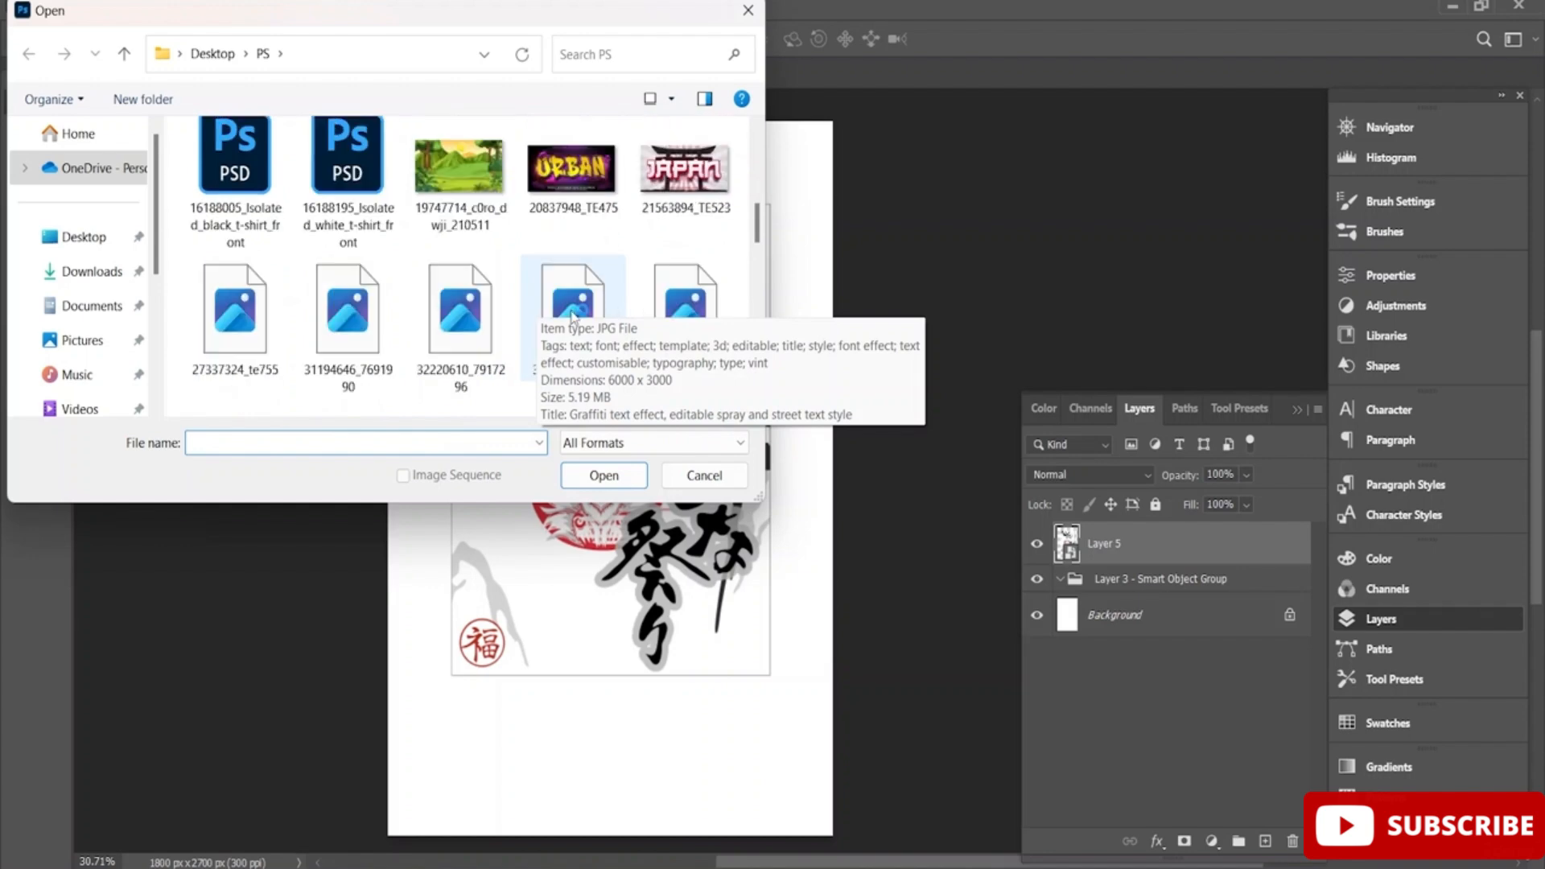
click(367, 186)
ctrl+click(237, 181)
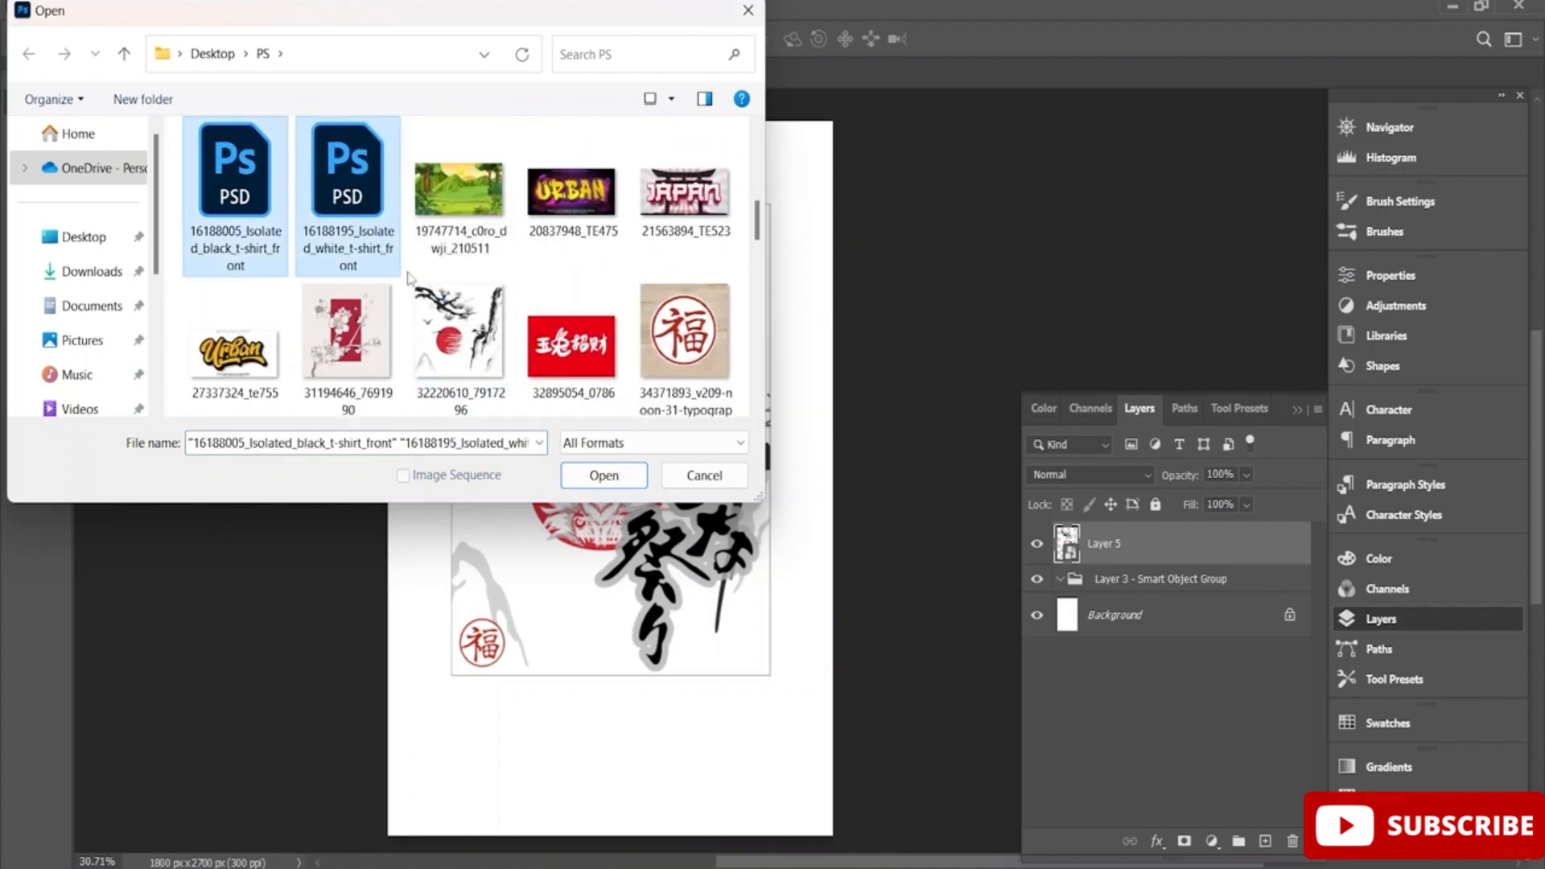
click(604, 475)
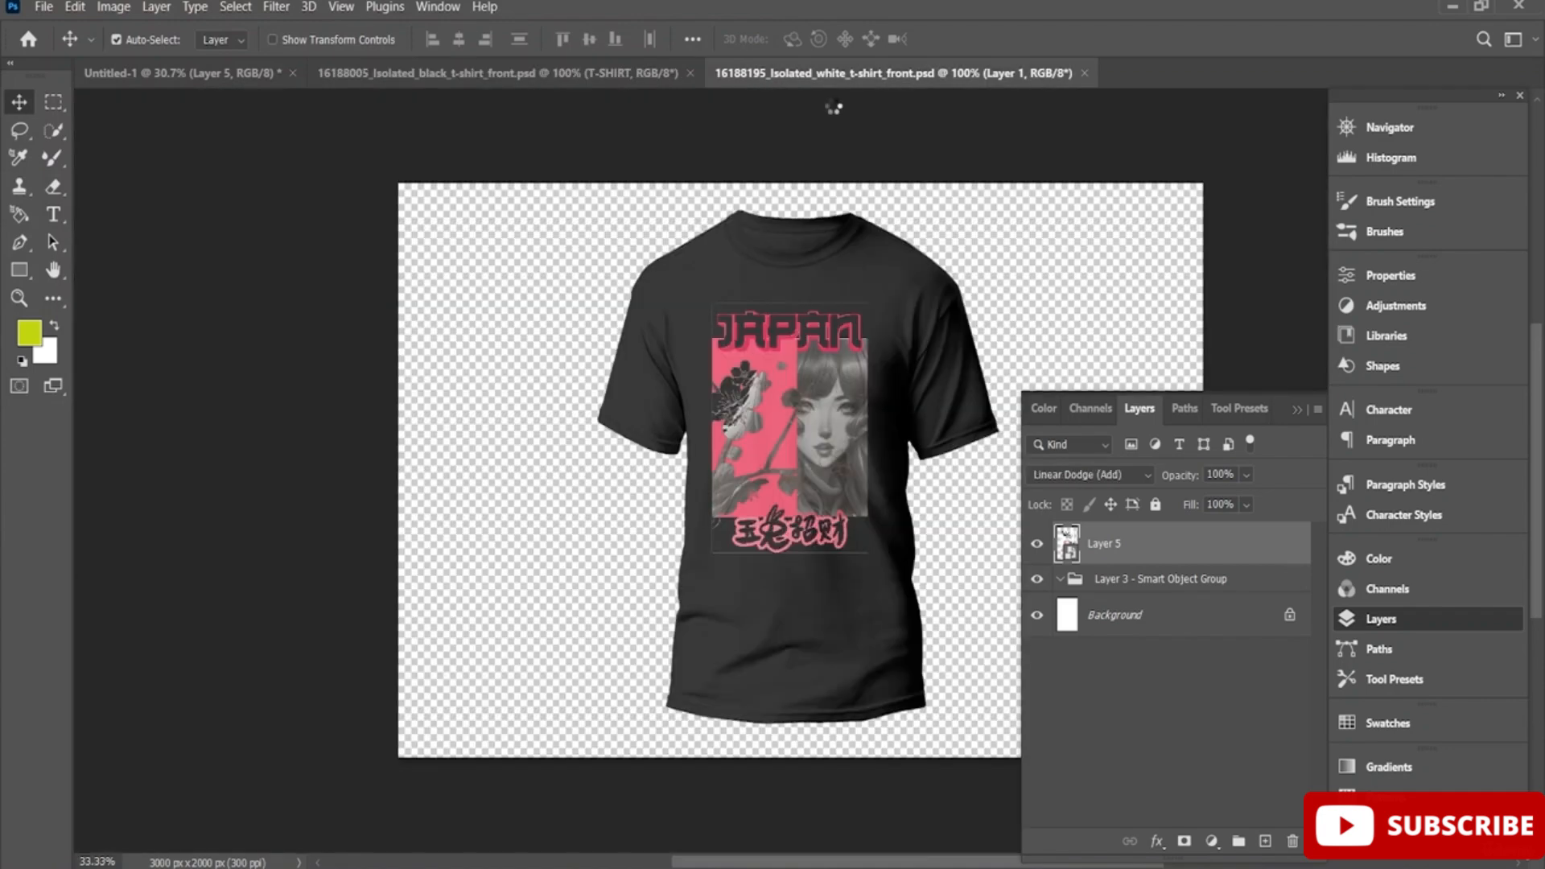
In the 16188195 mockup, hide the existing JAPAN print by moving its layer below the T-SHIRT layer
click(668, 76)
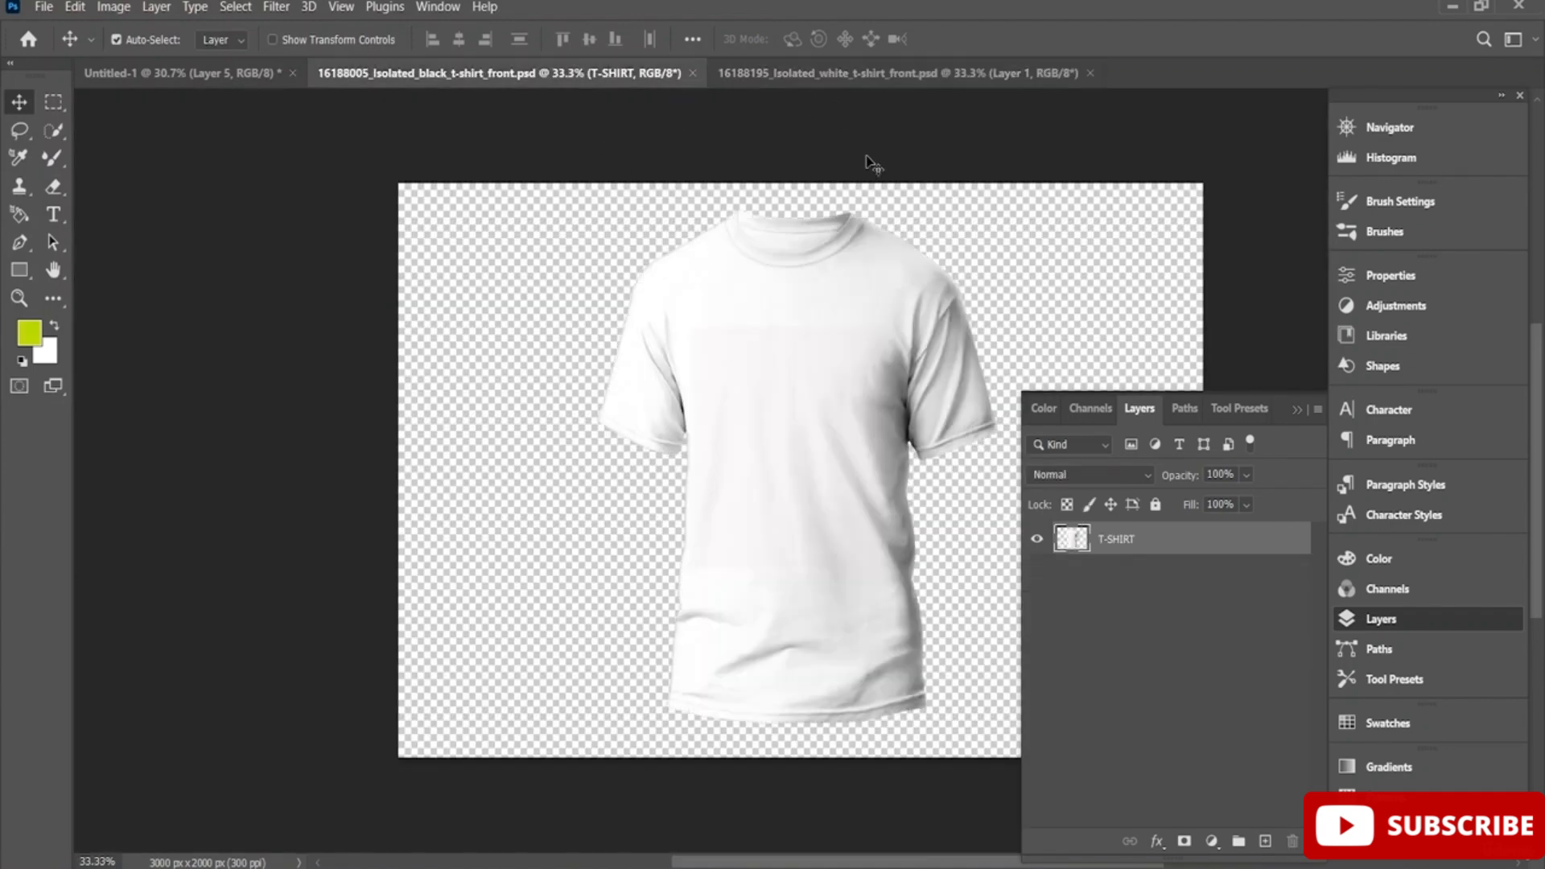
click(941, 70)
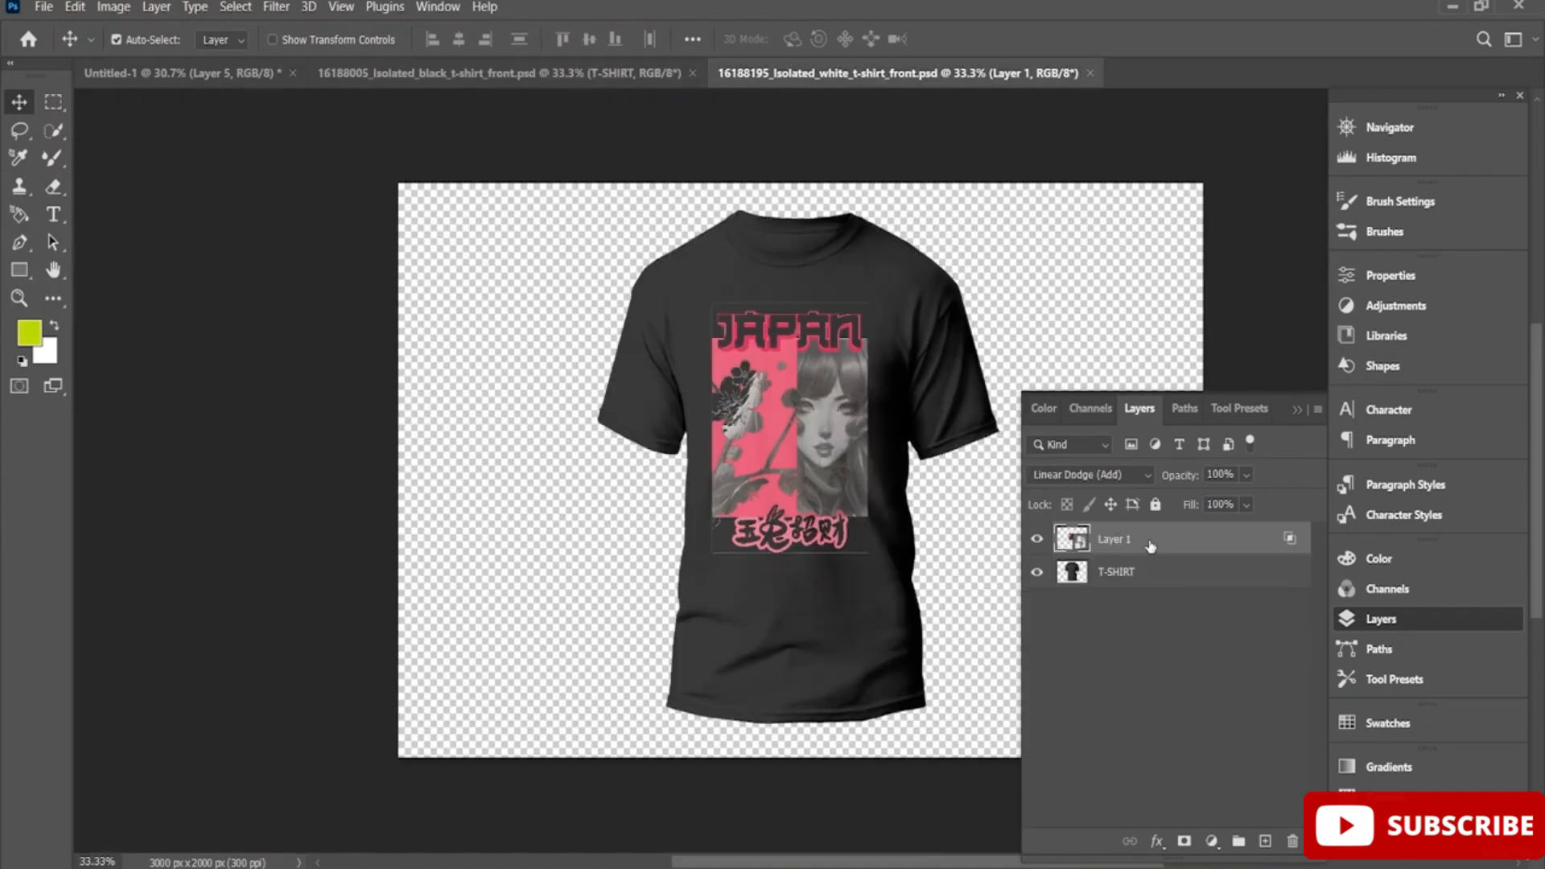
drag(1149, 545, 1154, 603)
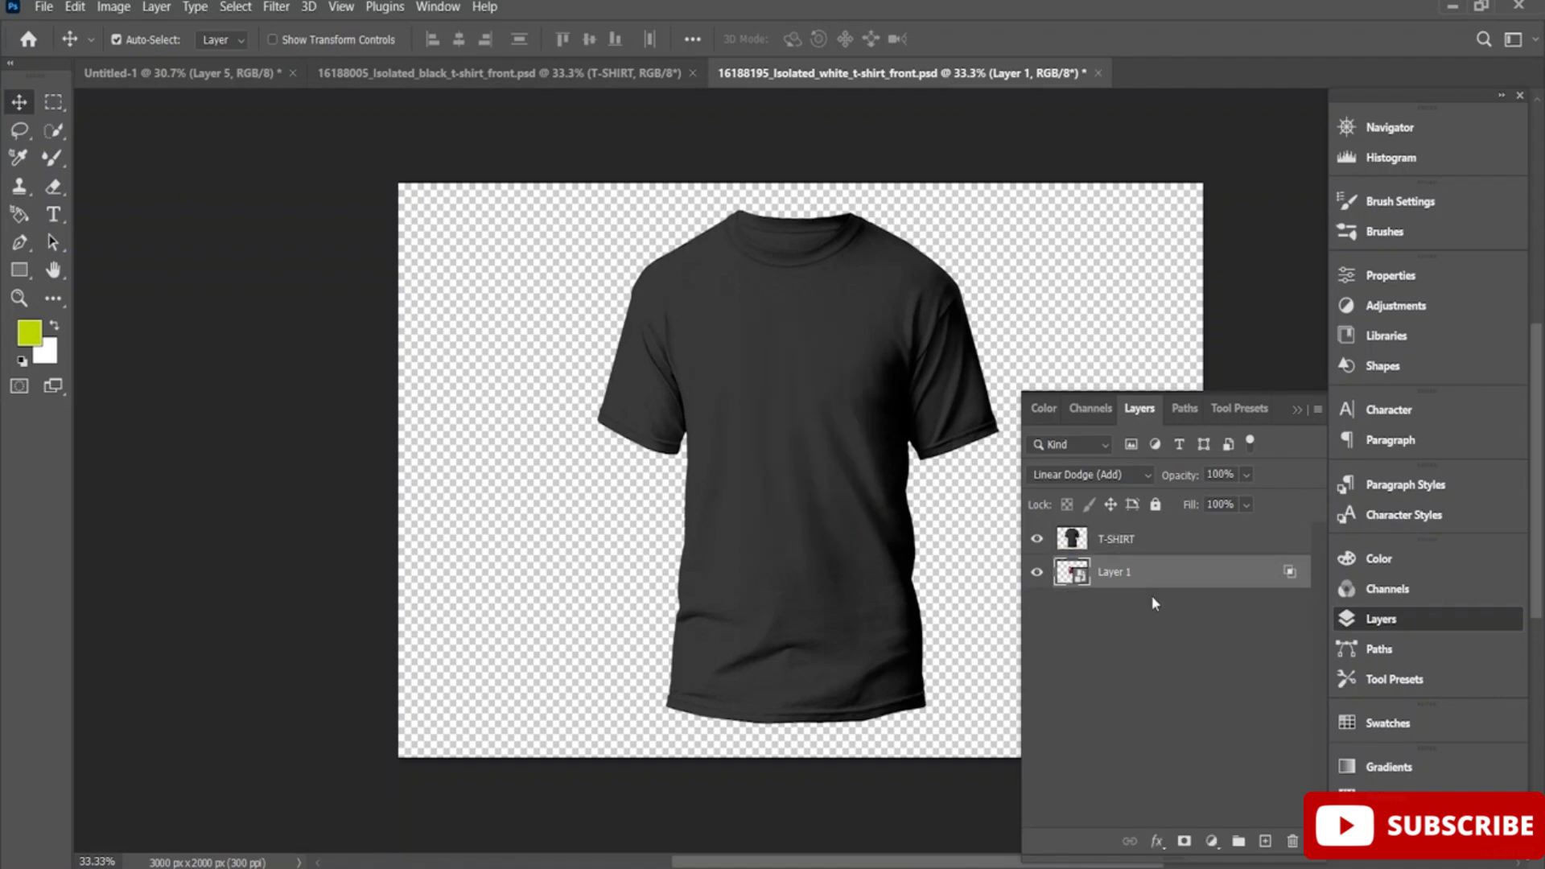
Bring the combined fox artwork from Untitled-1 into the white shirt mockup in the 16188005 file
click(121, 73)
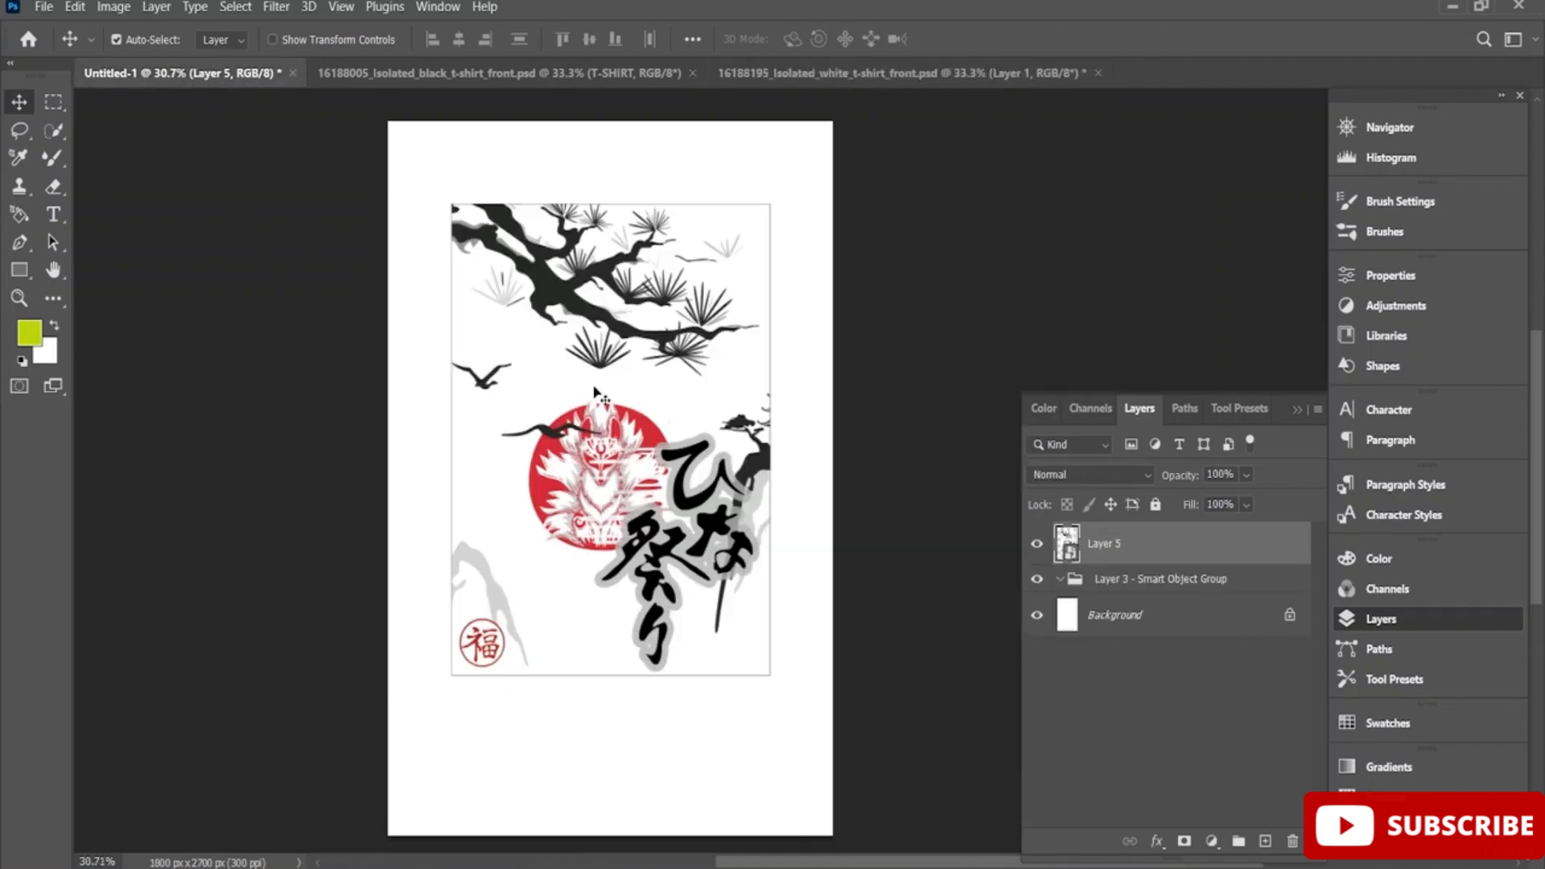
drag(596, 394, 786, 450)
scroll(784, 447, down, 1)
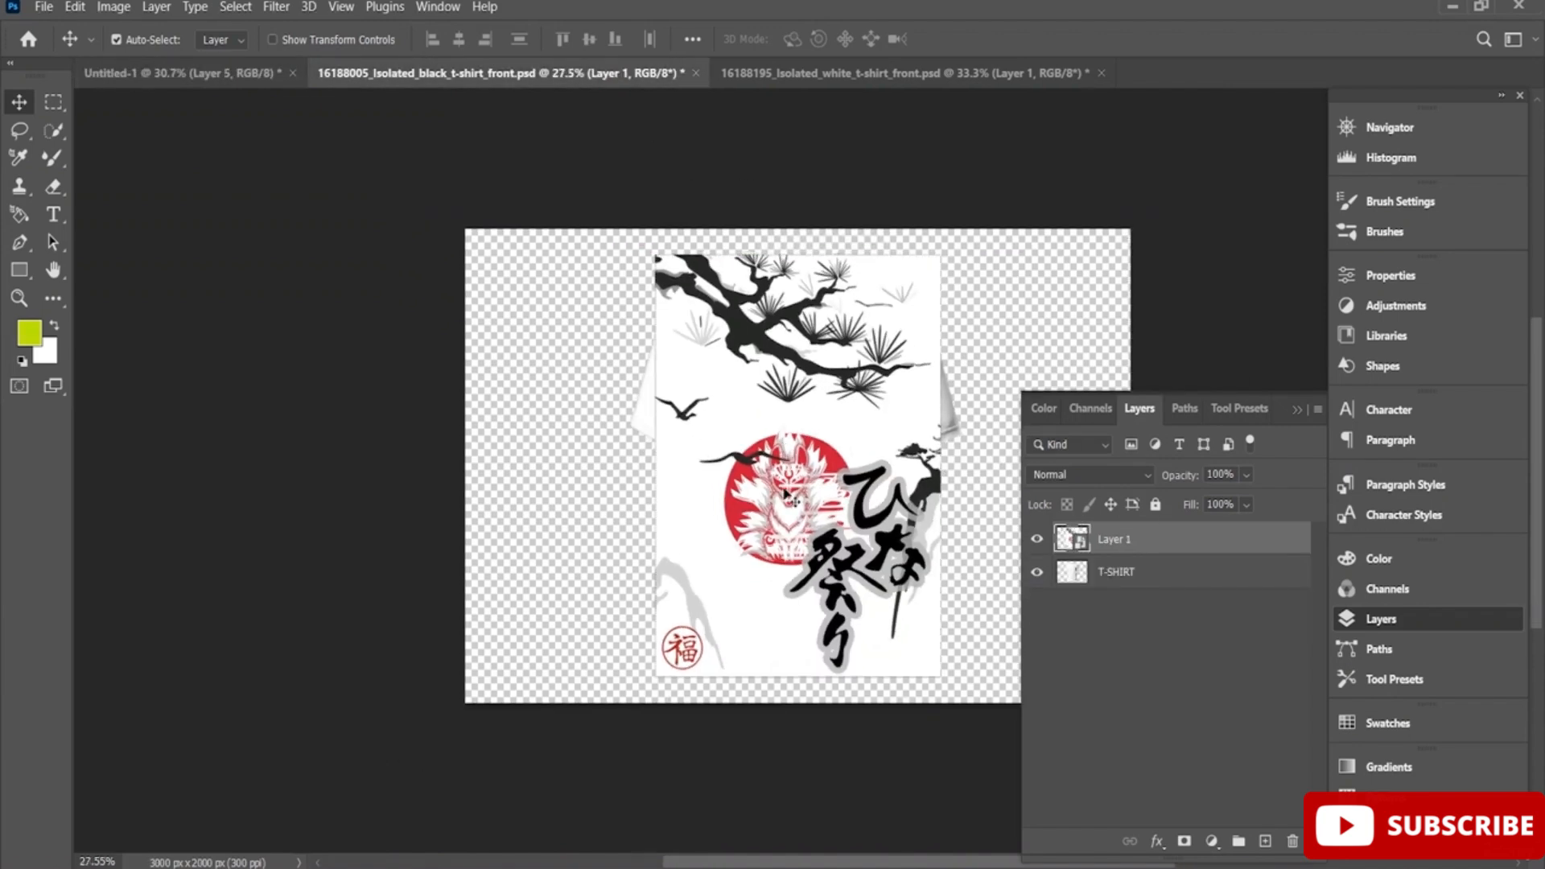
Scale the artwork down to about 48.1%, place it on the shirt's chest and apply the transformation
key(ctrl+t)
drag(625, 684, 889, 479)
drag(945, 376, 807, 467)
scroll(804, 464, up, 1)
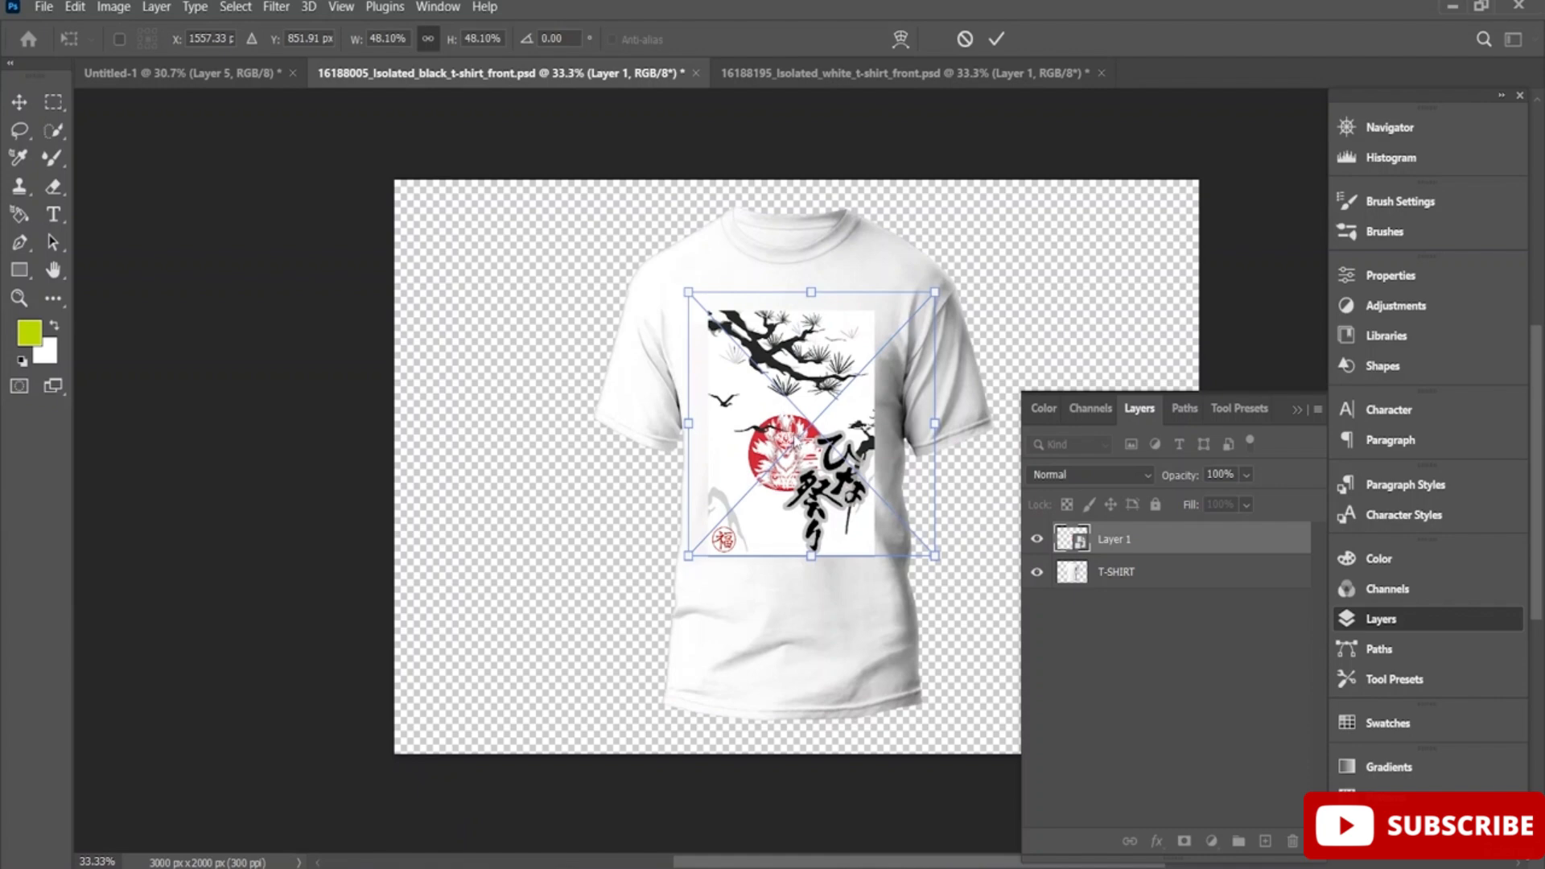
scroll(796, 441, up, 1)
drag(796, 441, 802, 424)
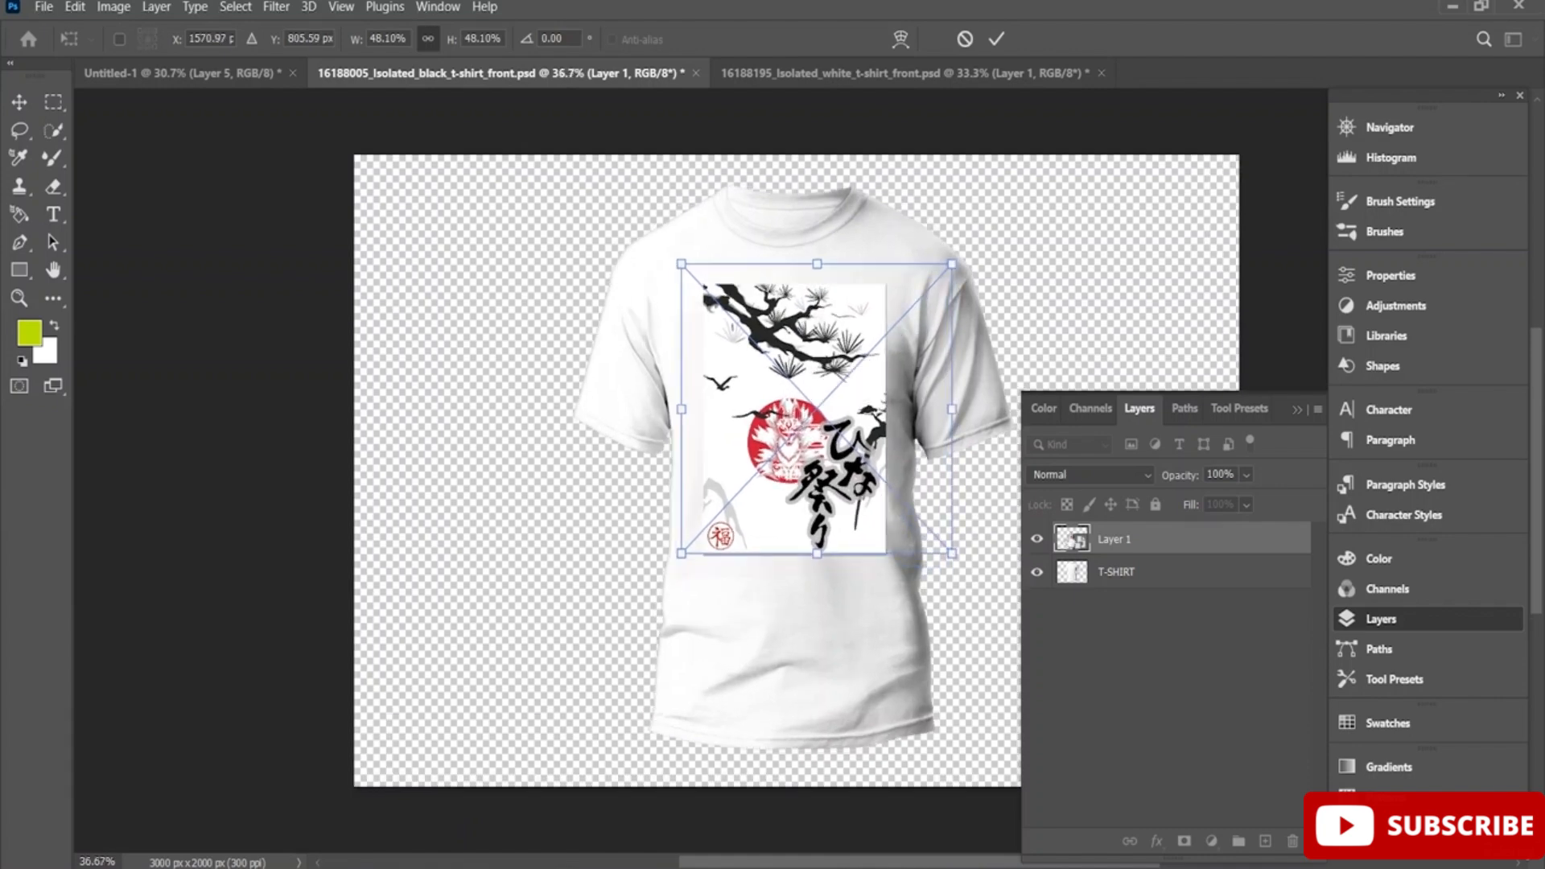
key(Return)
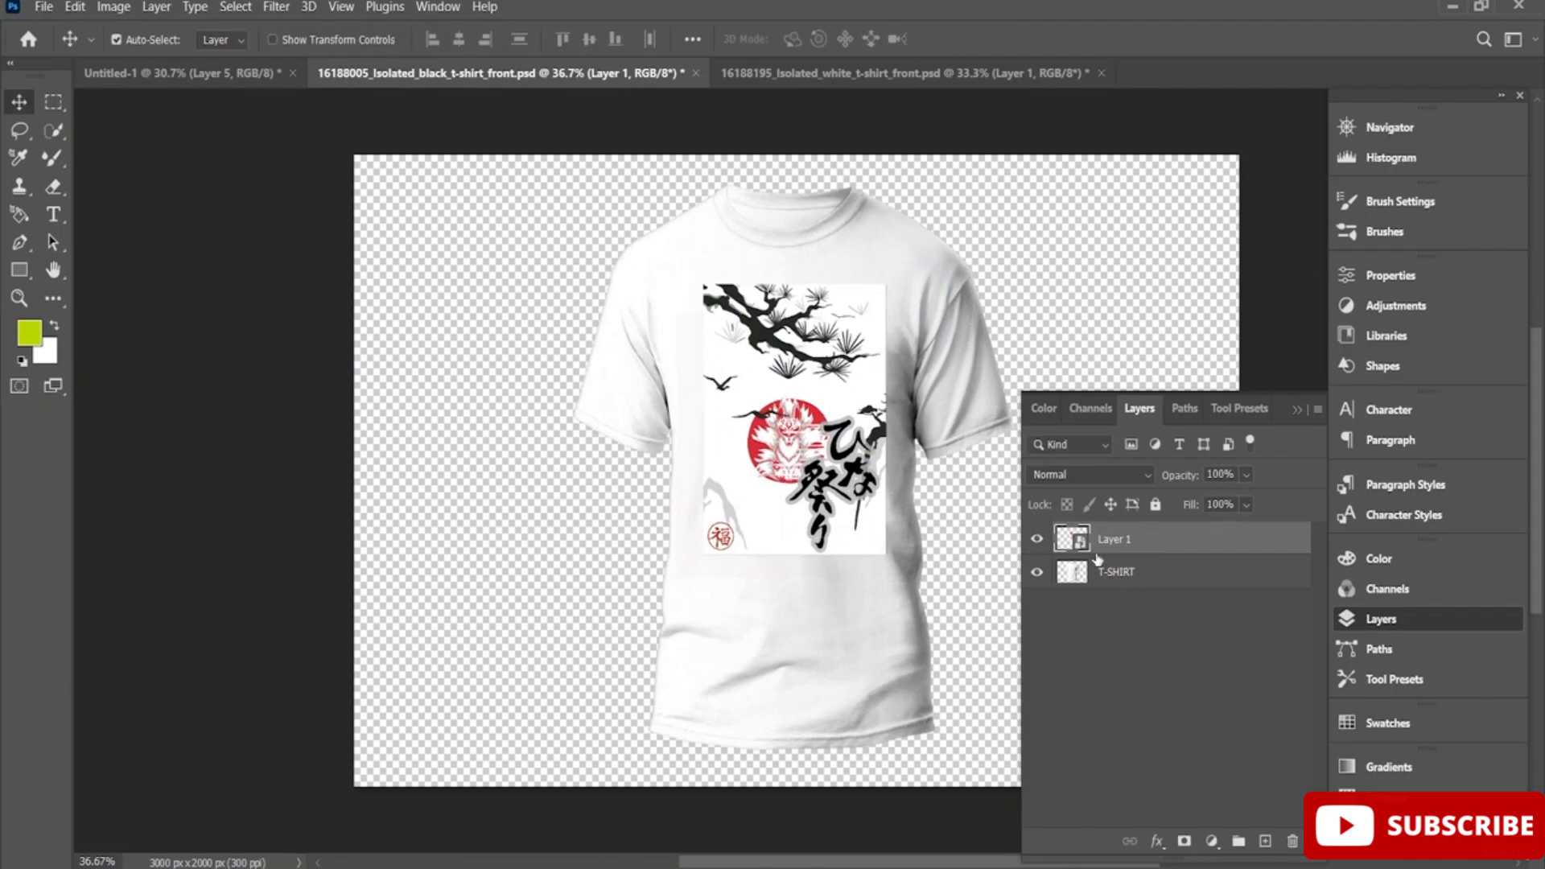
Set the artwork's Blend If ranges to 0–148 for This Layer and 36–255 for Underlying Layer, and move it slightly lower on the shirt
right_click(1111, 552)
click(1239, 22)
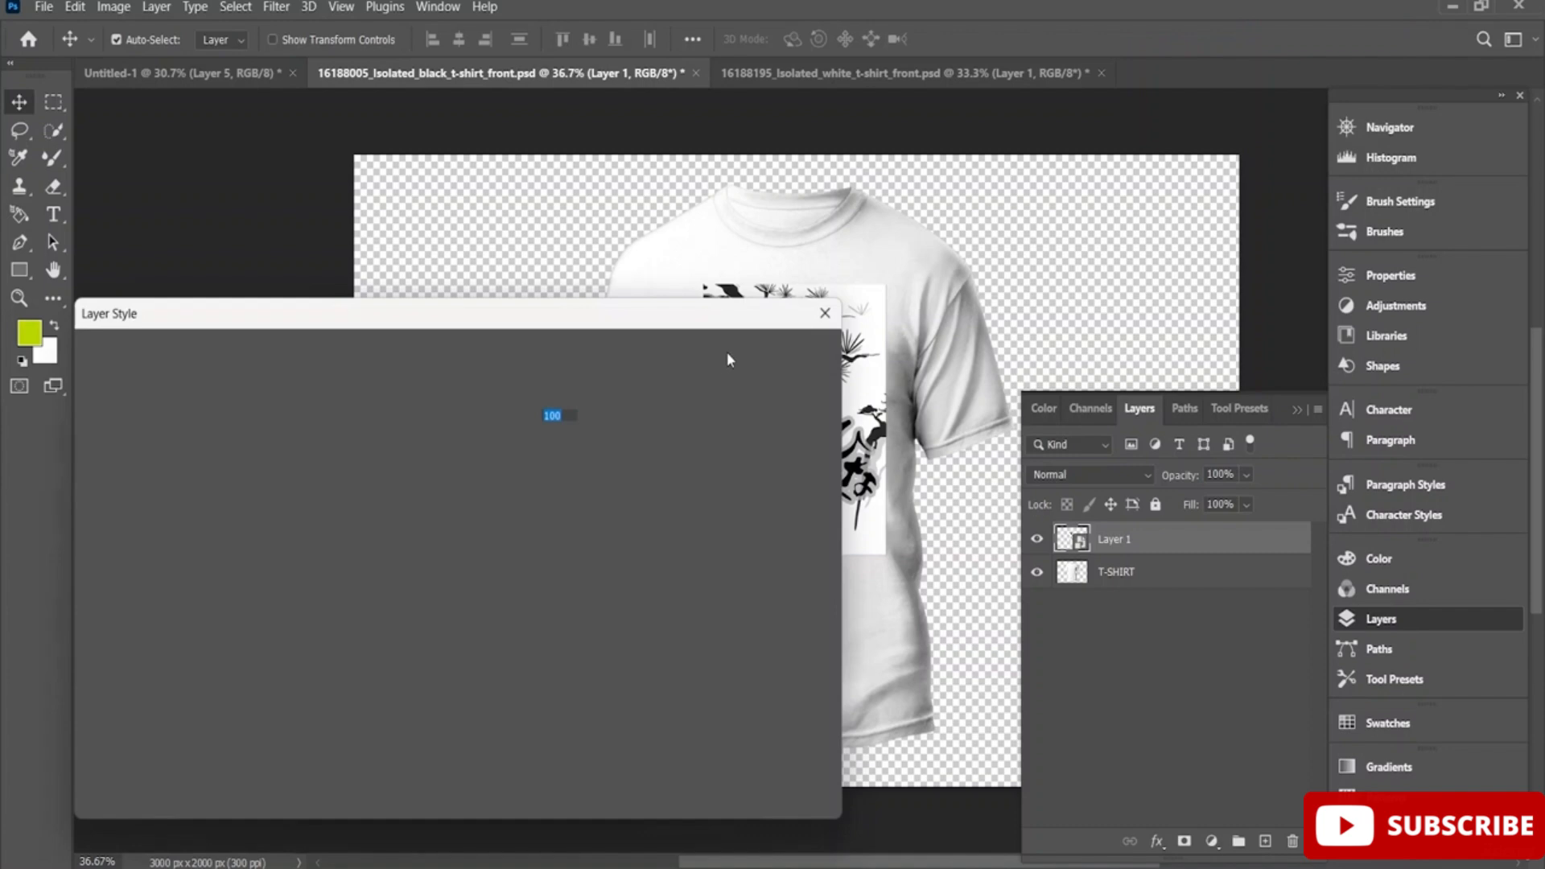
drag(630, 326, 393, 341)
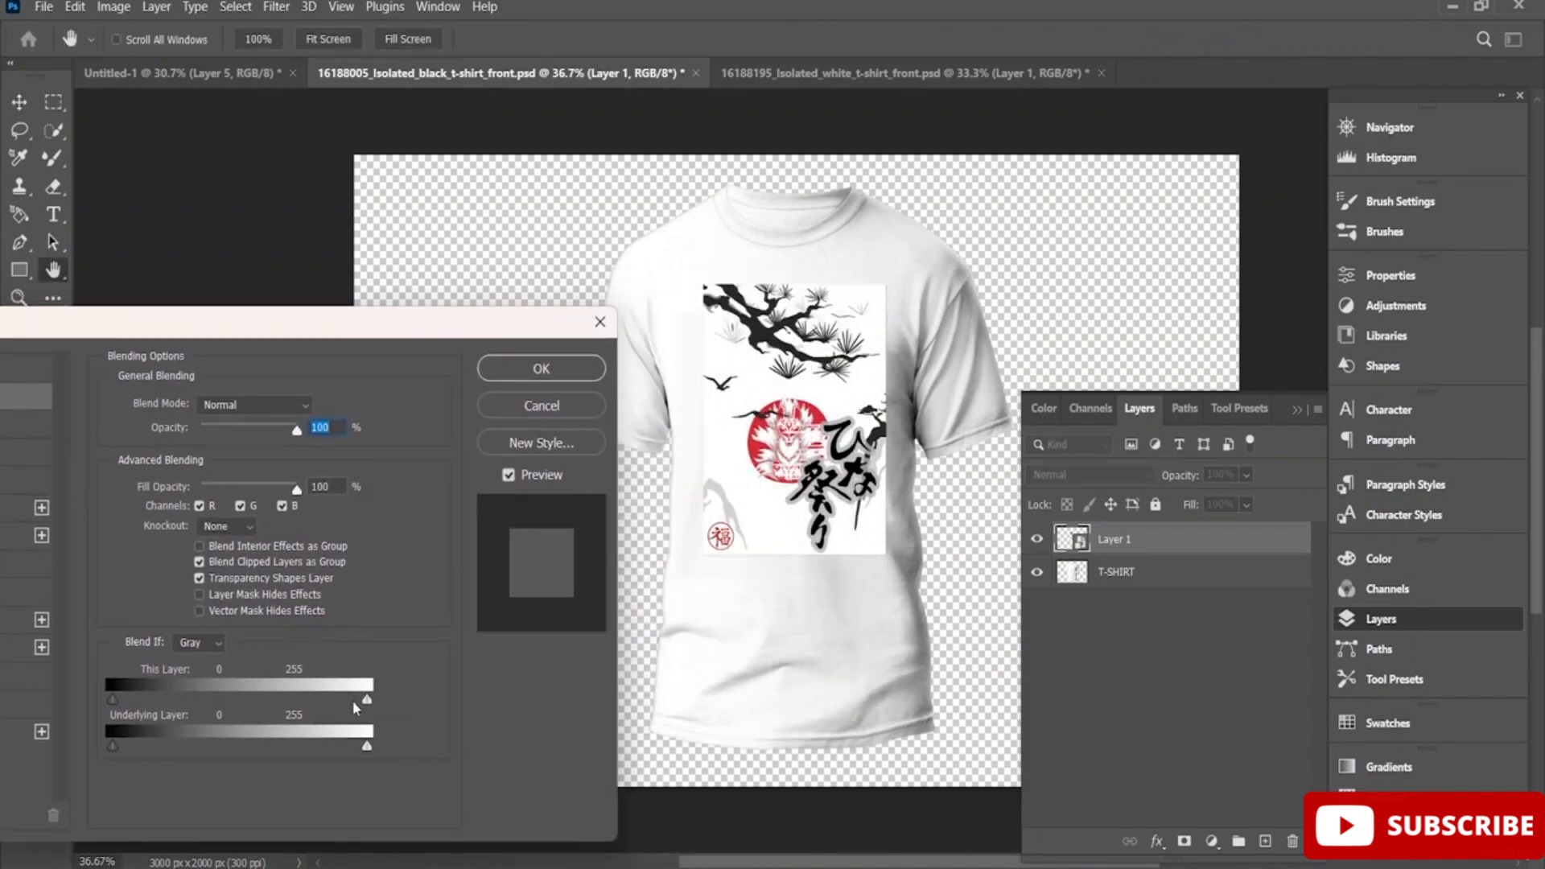
drag(362, 699, 299, 706)
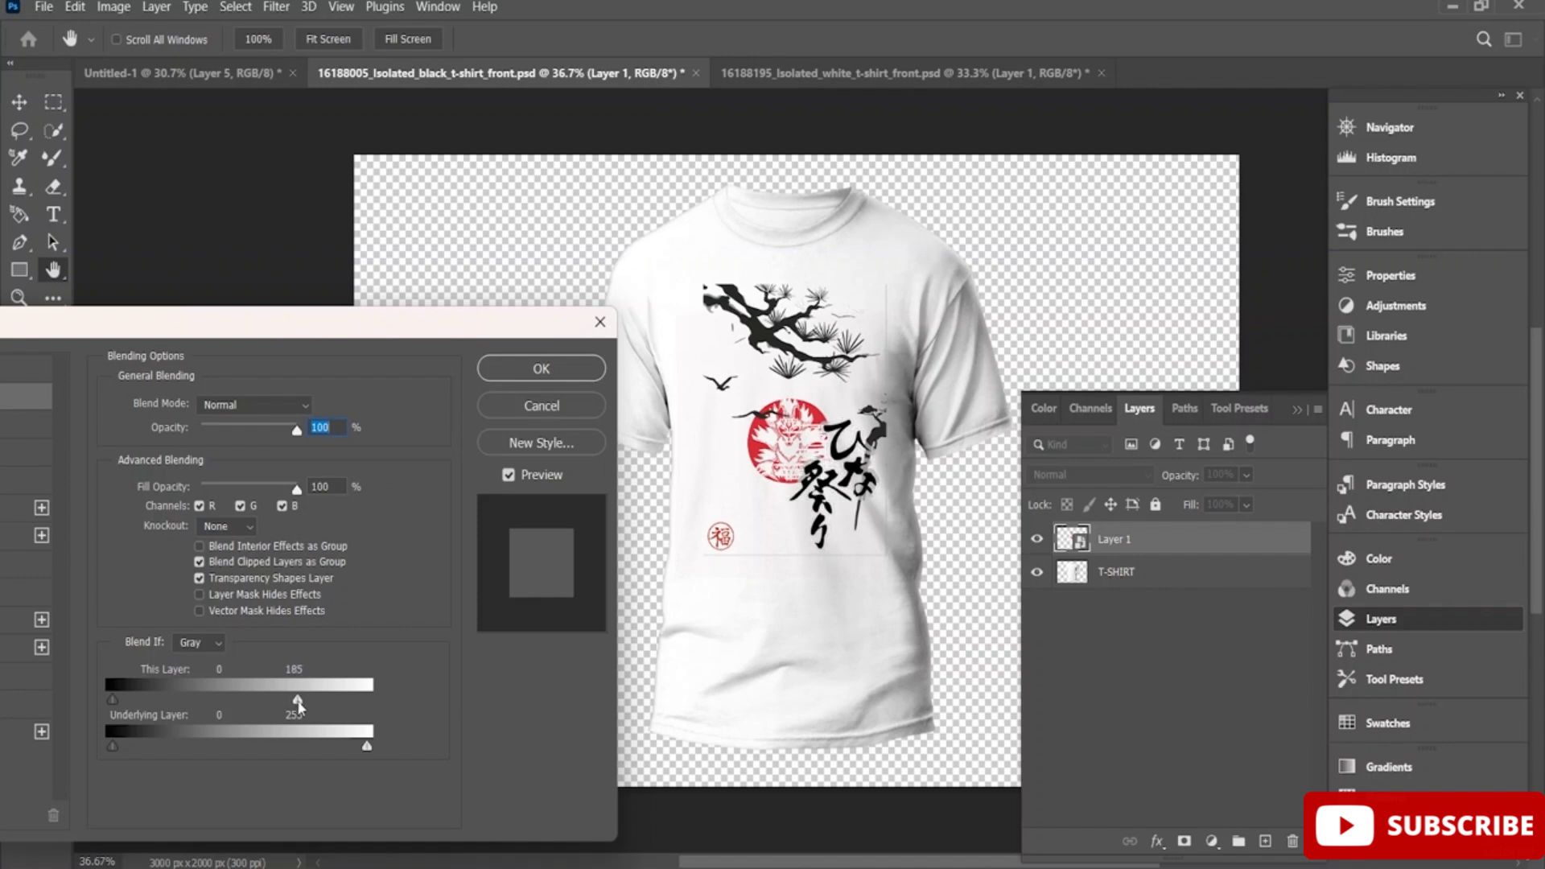
drag(283, 706, 268, 703)
drag(268, 703, 263, 703)
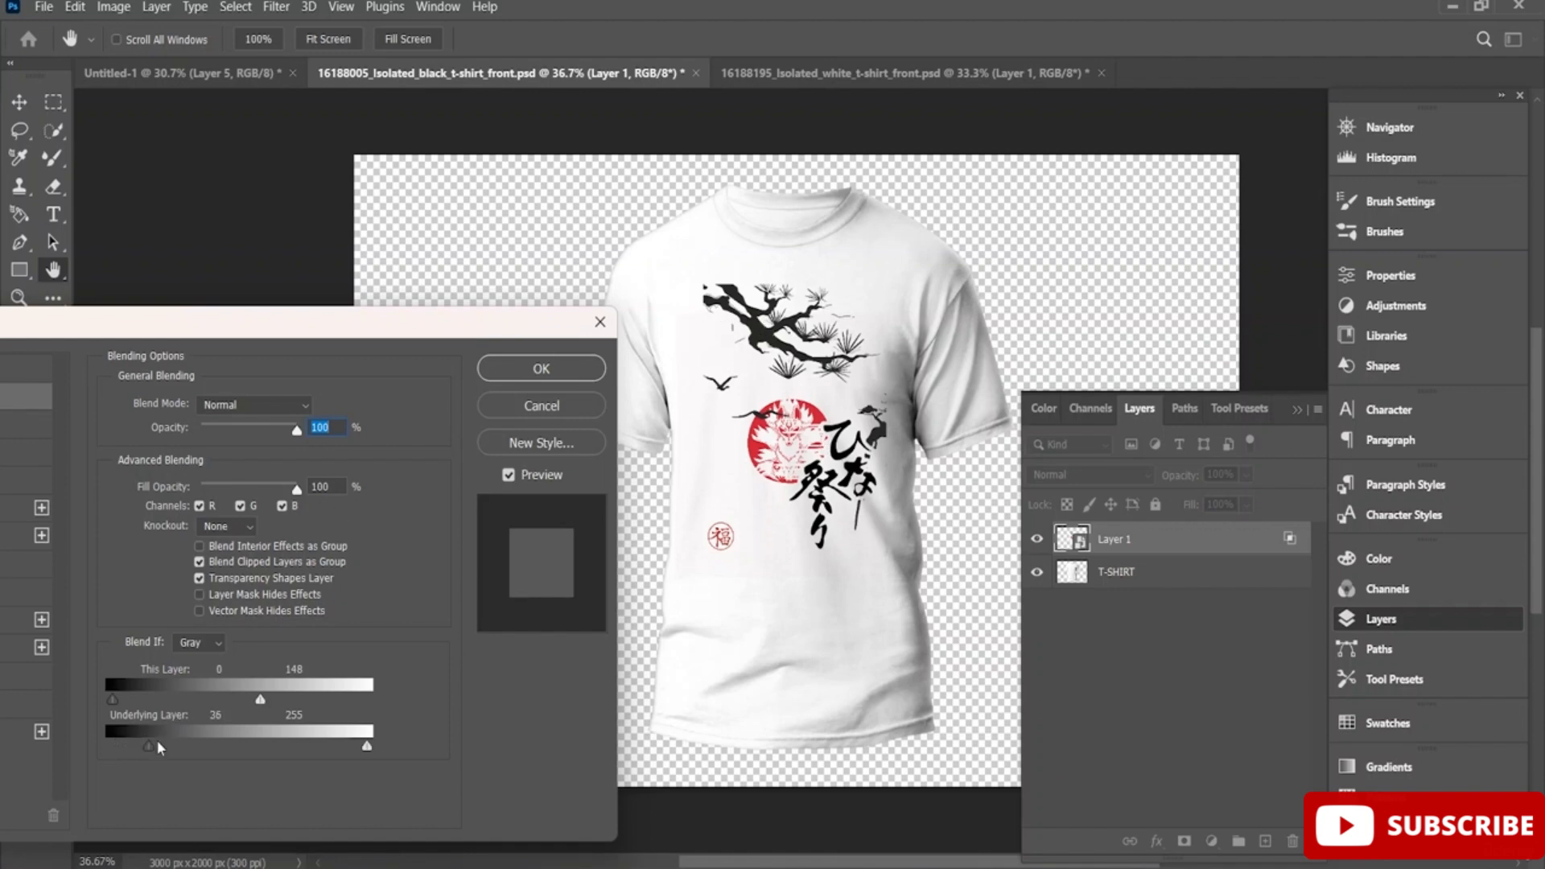
drag(346, 742, 403, 750)
drag(113, 699, 133, 699)
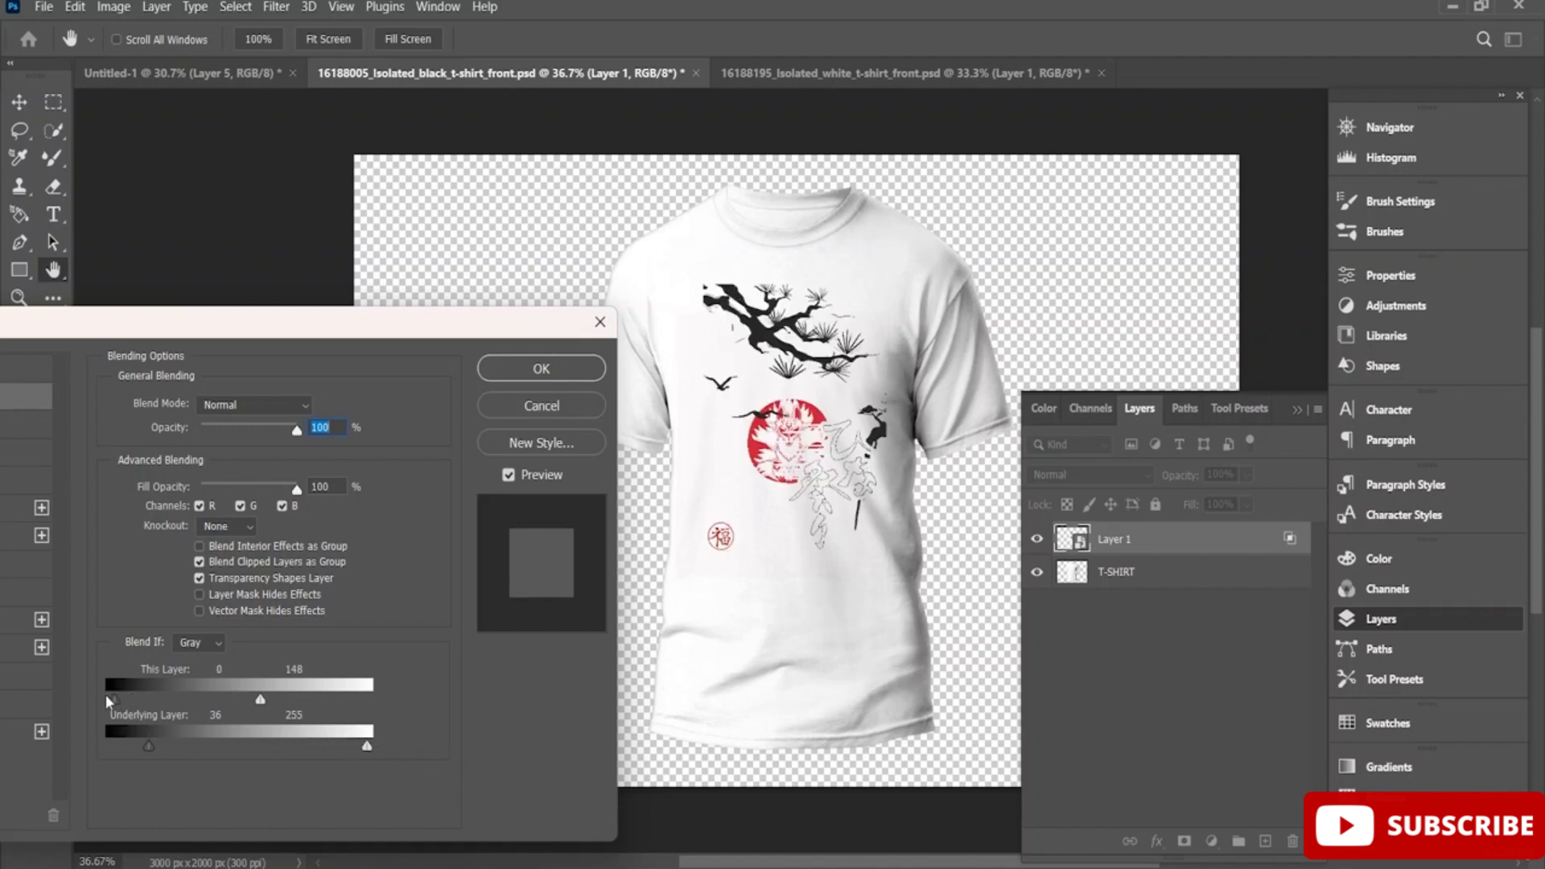
click(566, 372)
mouse_move(819, 417)
mouse_down()
mouse_move(785, 370)
mouse_move(797, 346)
mouse_move(814, 431)
mouse_up()
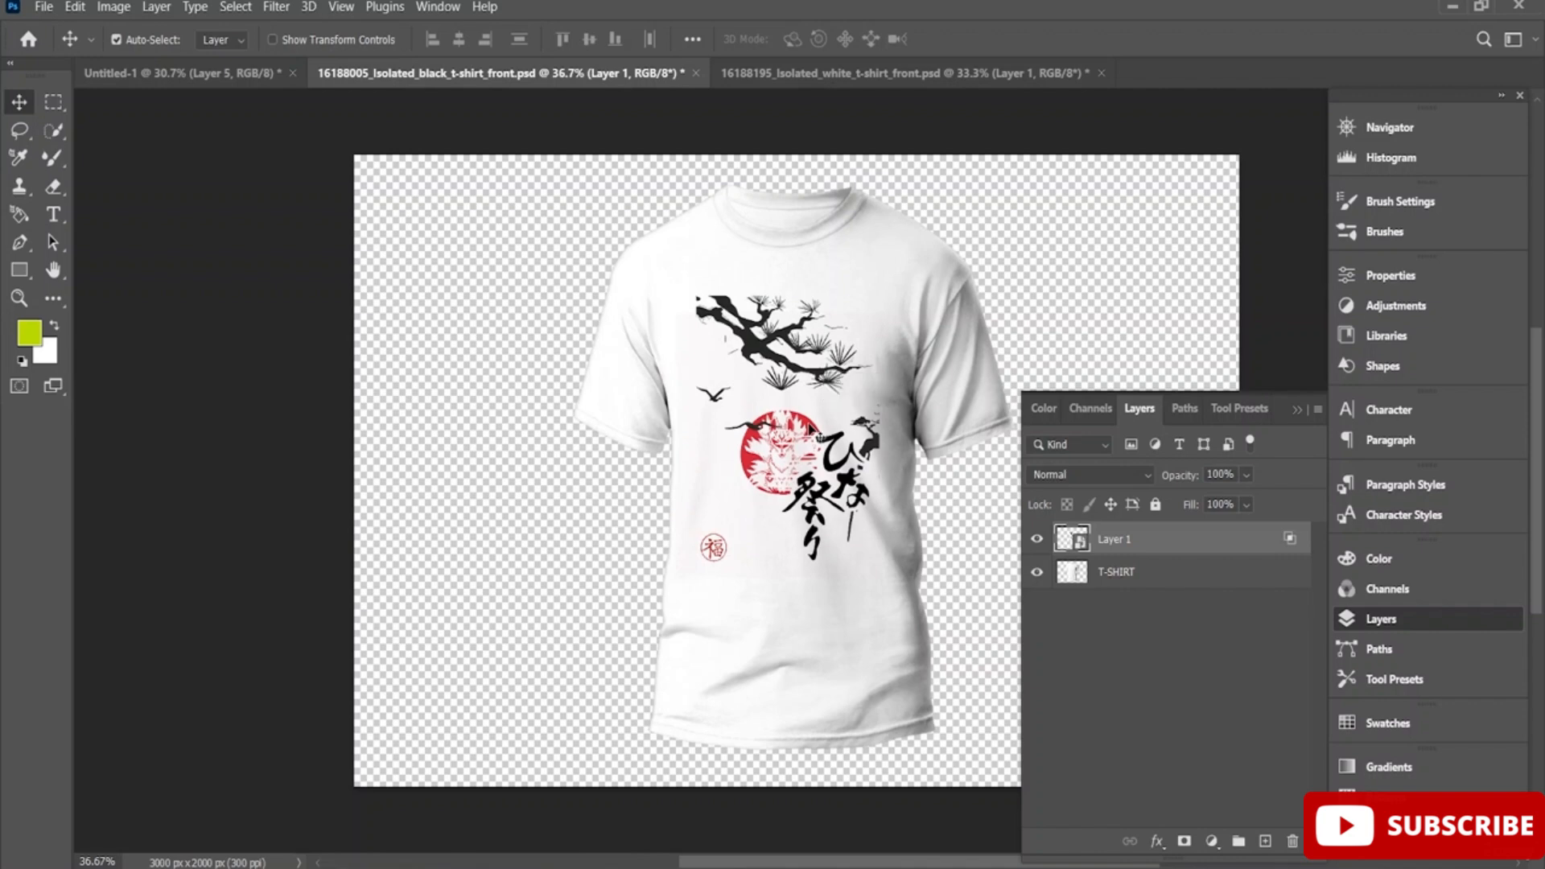
Try combining the artwork and T-SHIRT layers into one smart object and moving the printed shirt sideways across the canvas
shift+click(1144, 578)
right_click(1156, 551)
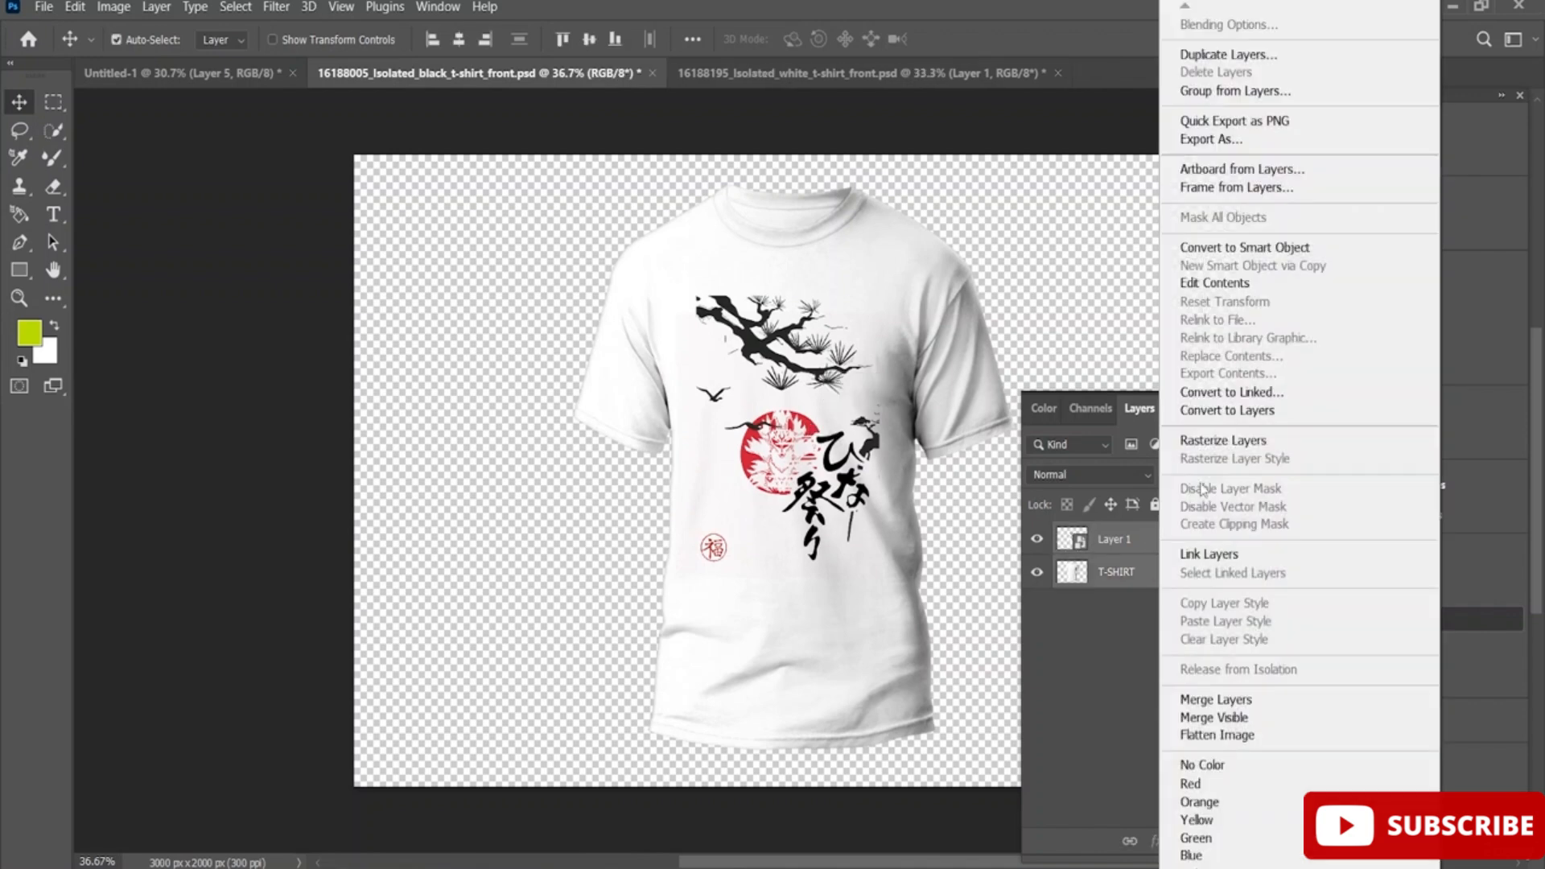
click(1244, 247)
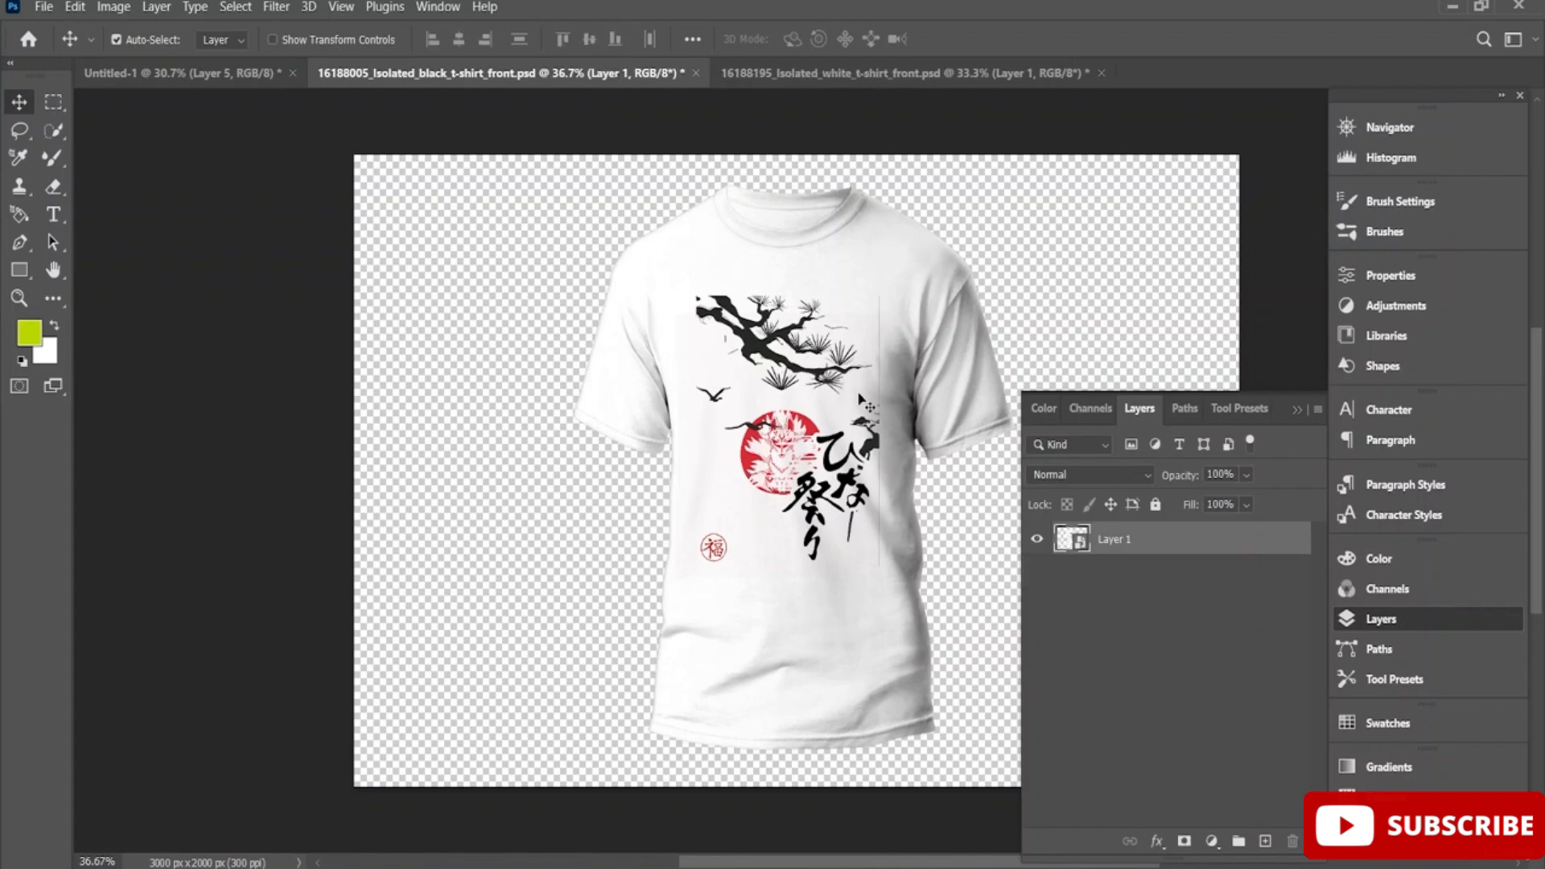
mouse_move(793, 317)
mouse_down()
mouse_move(743, 305)
mouse_move(783, 315)
mouse_up()
drag(898, 371, 834, 372)
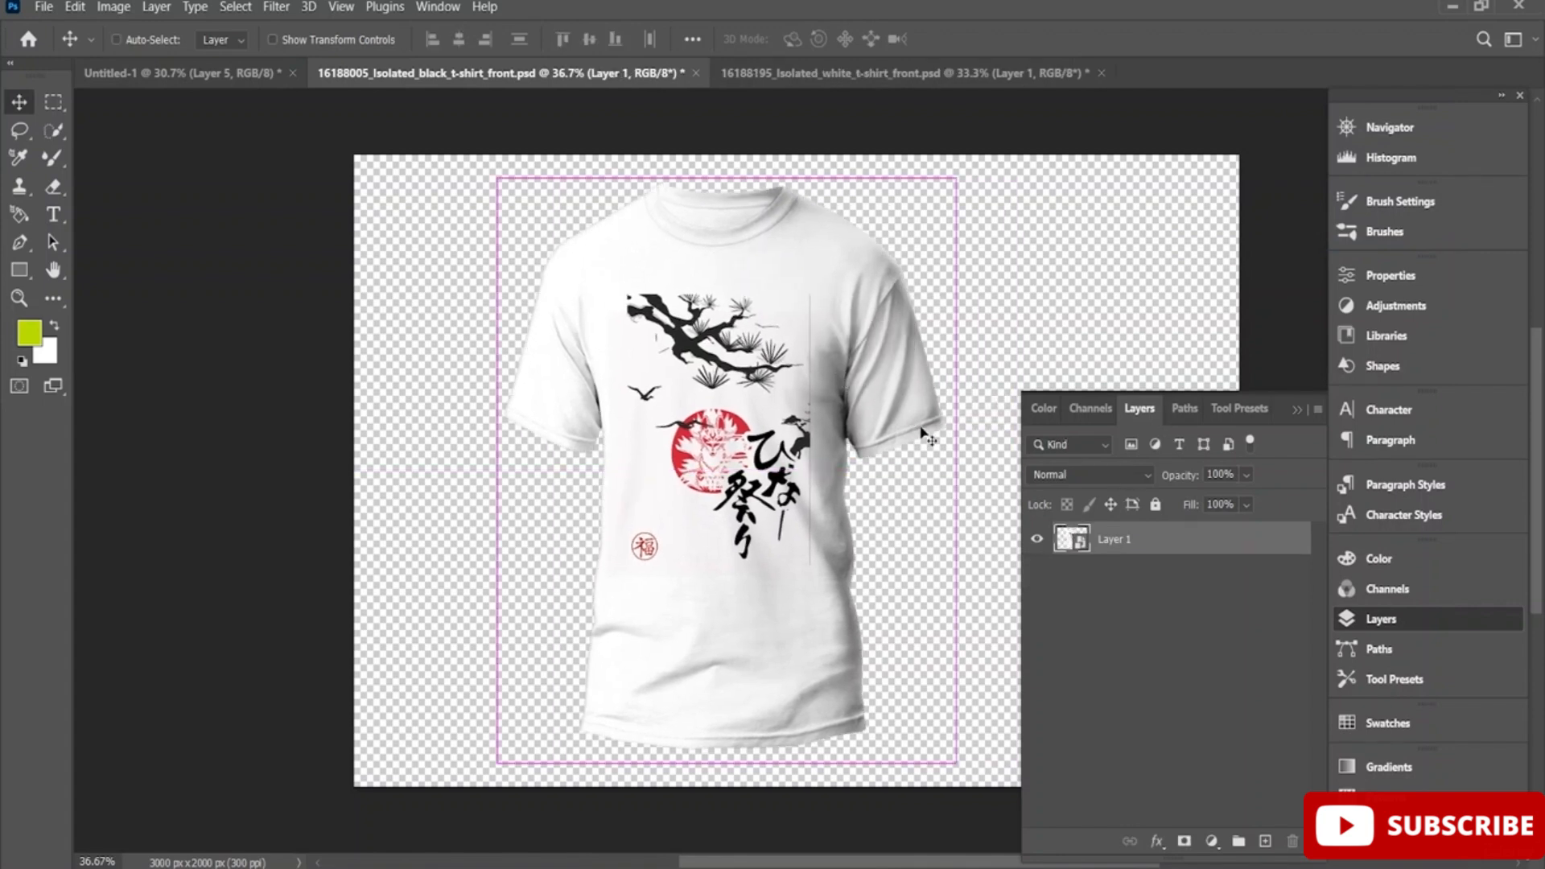
Undo the shirt moves and the smart object conversion of the artwork and T-SHIRT layers
key(ctrl+z)
key(ctrl+z)
key(ctrl+z)
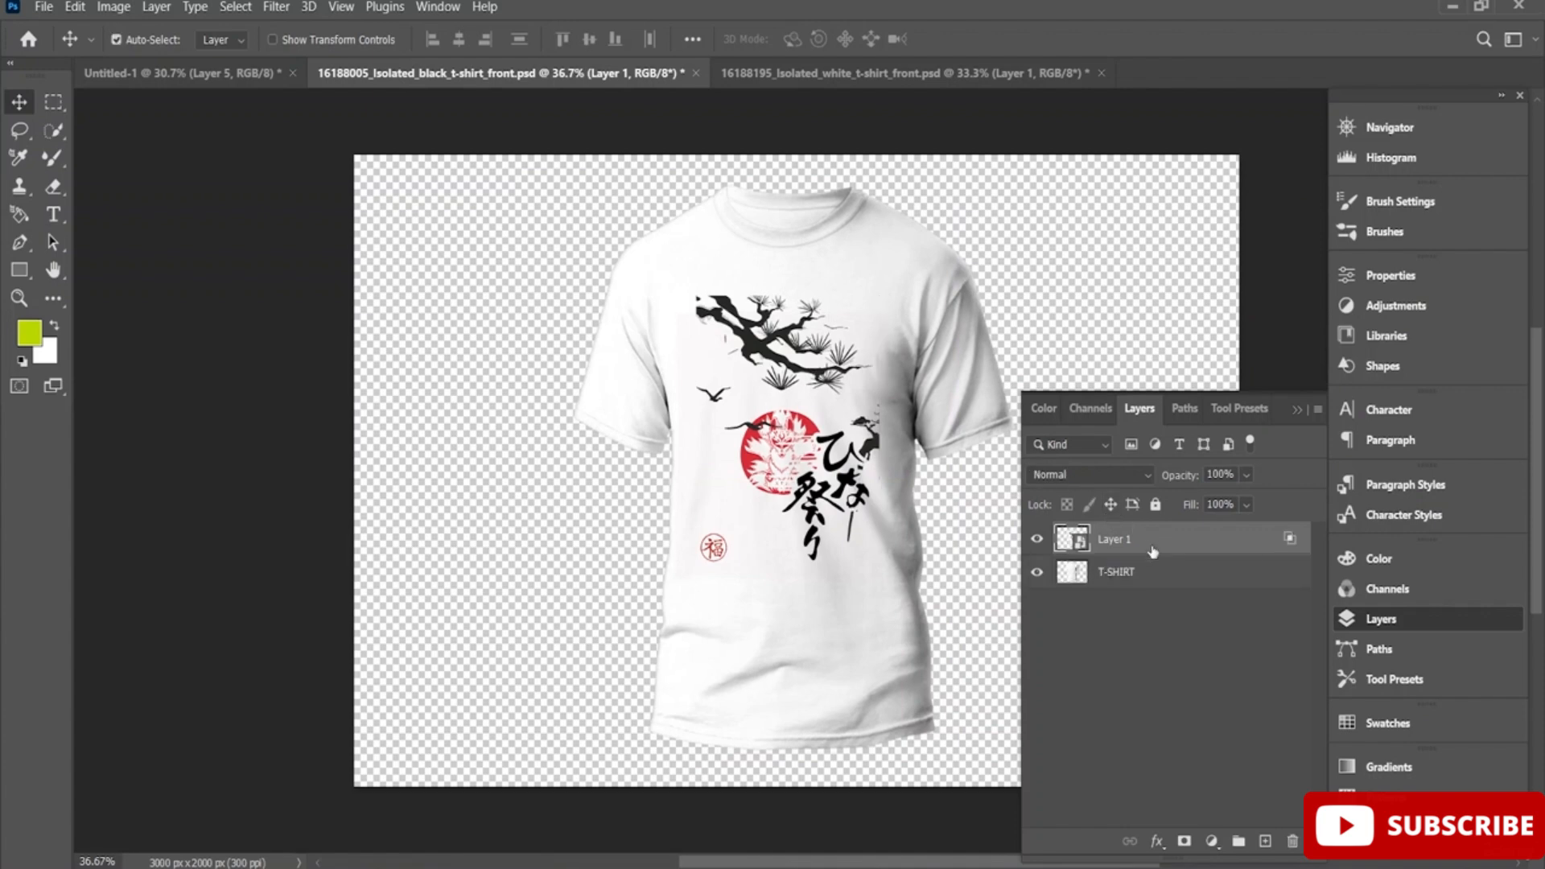
Review the artwork layer's blending options, including its Blend If ranges, on the white shirt
right_click(1154, 551)
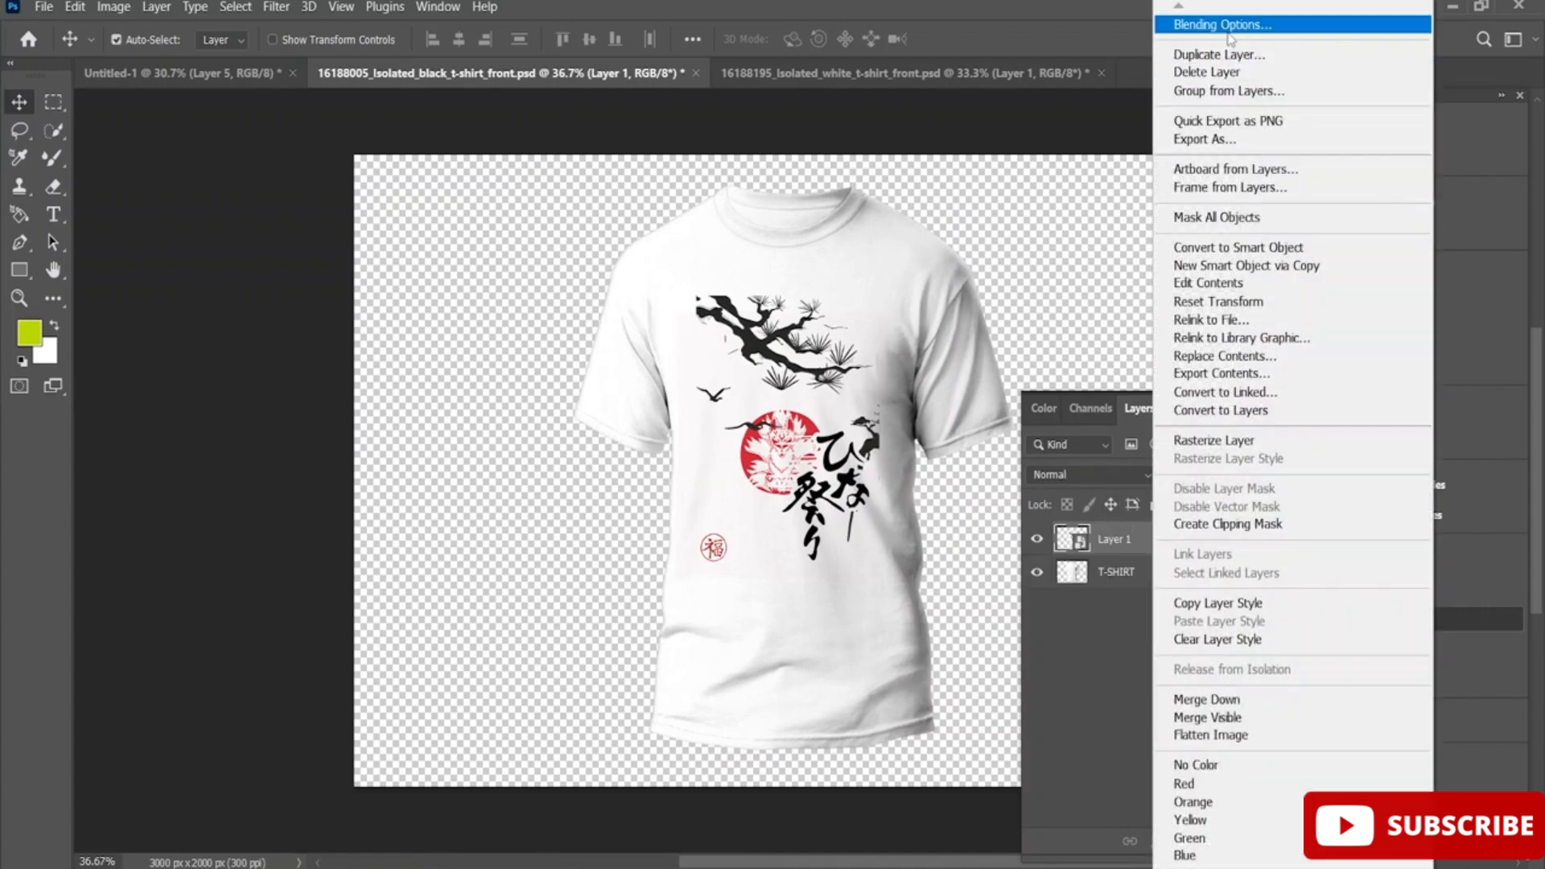
click(1028, 285)
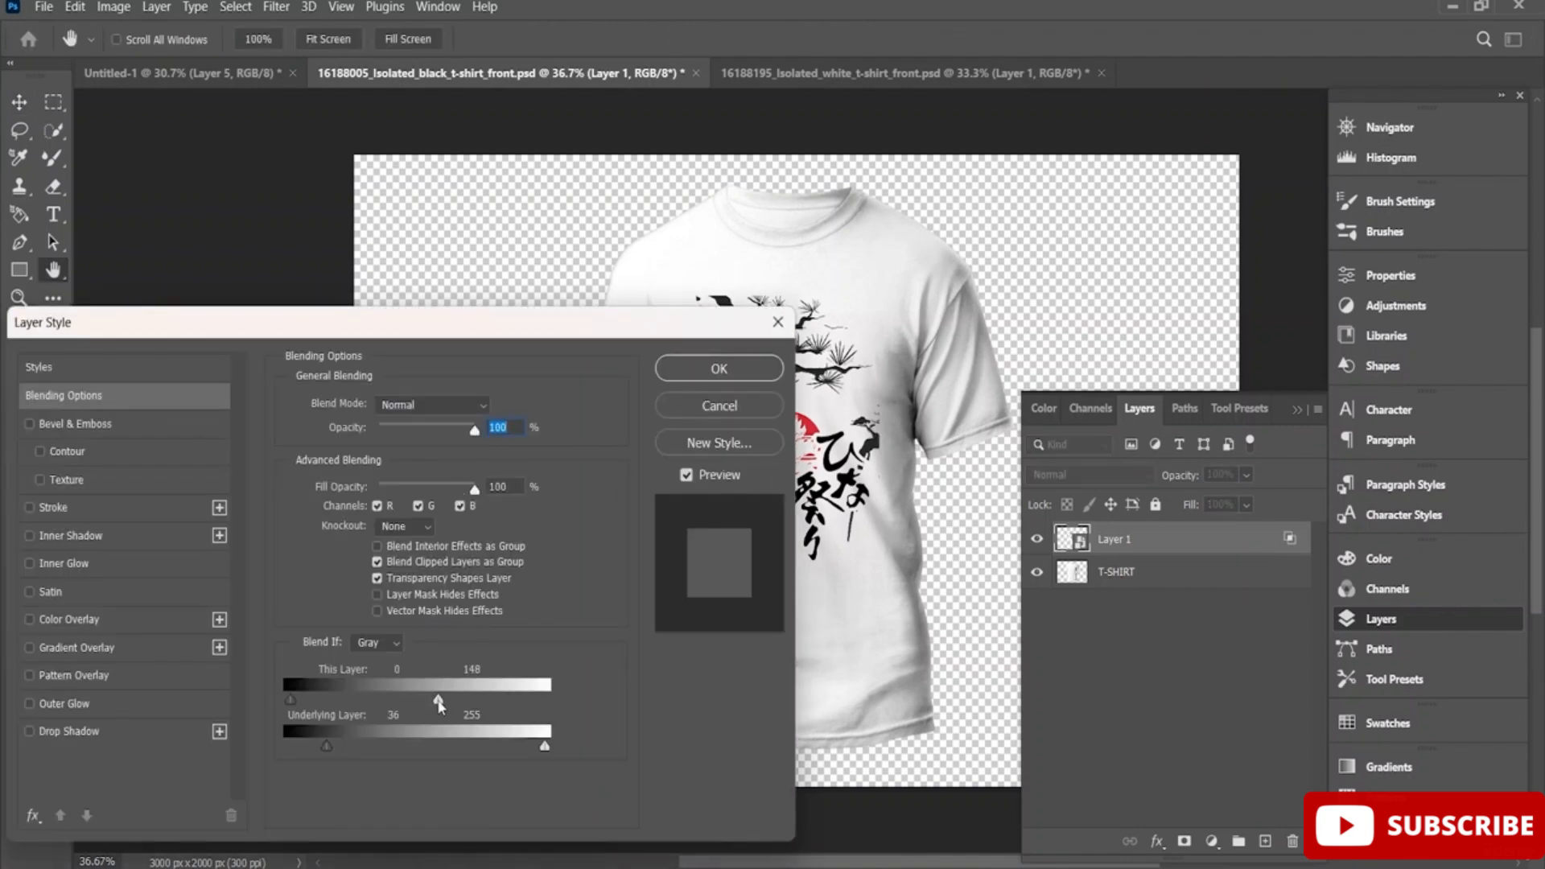
click(718, 368)
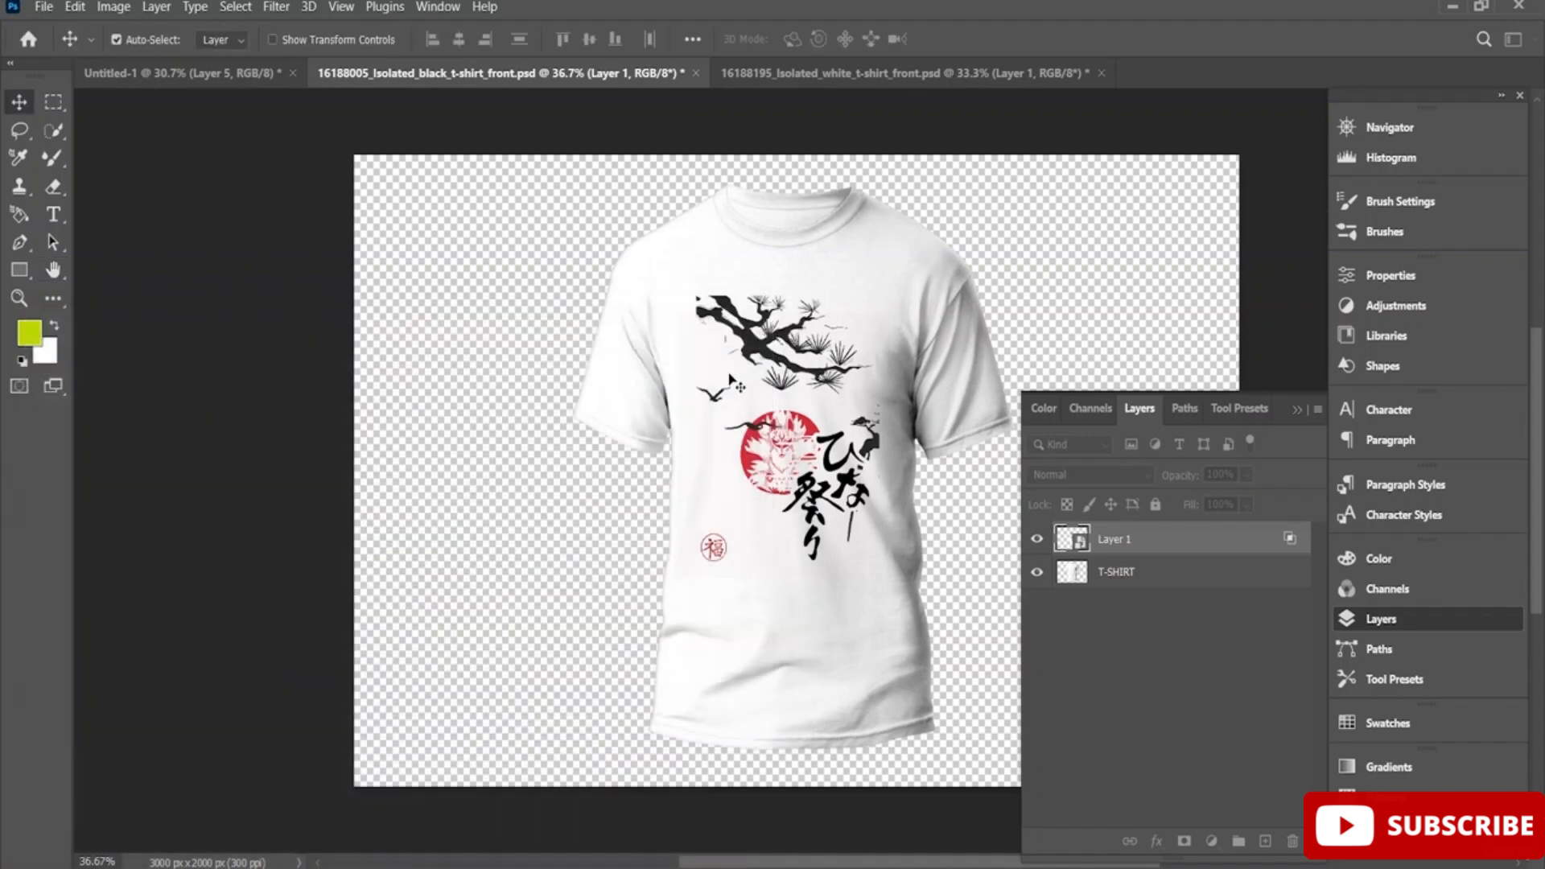
right_click(1164, 551)
click(1090, 689)
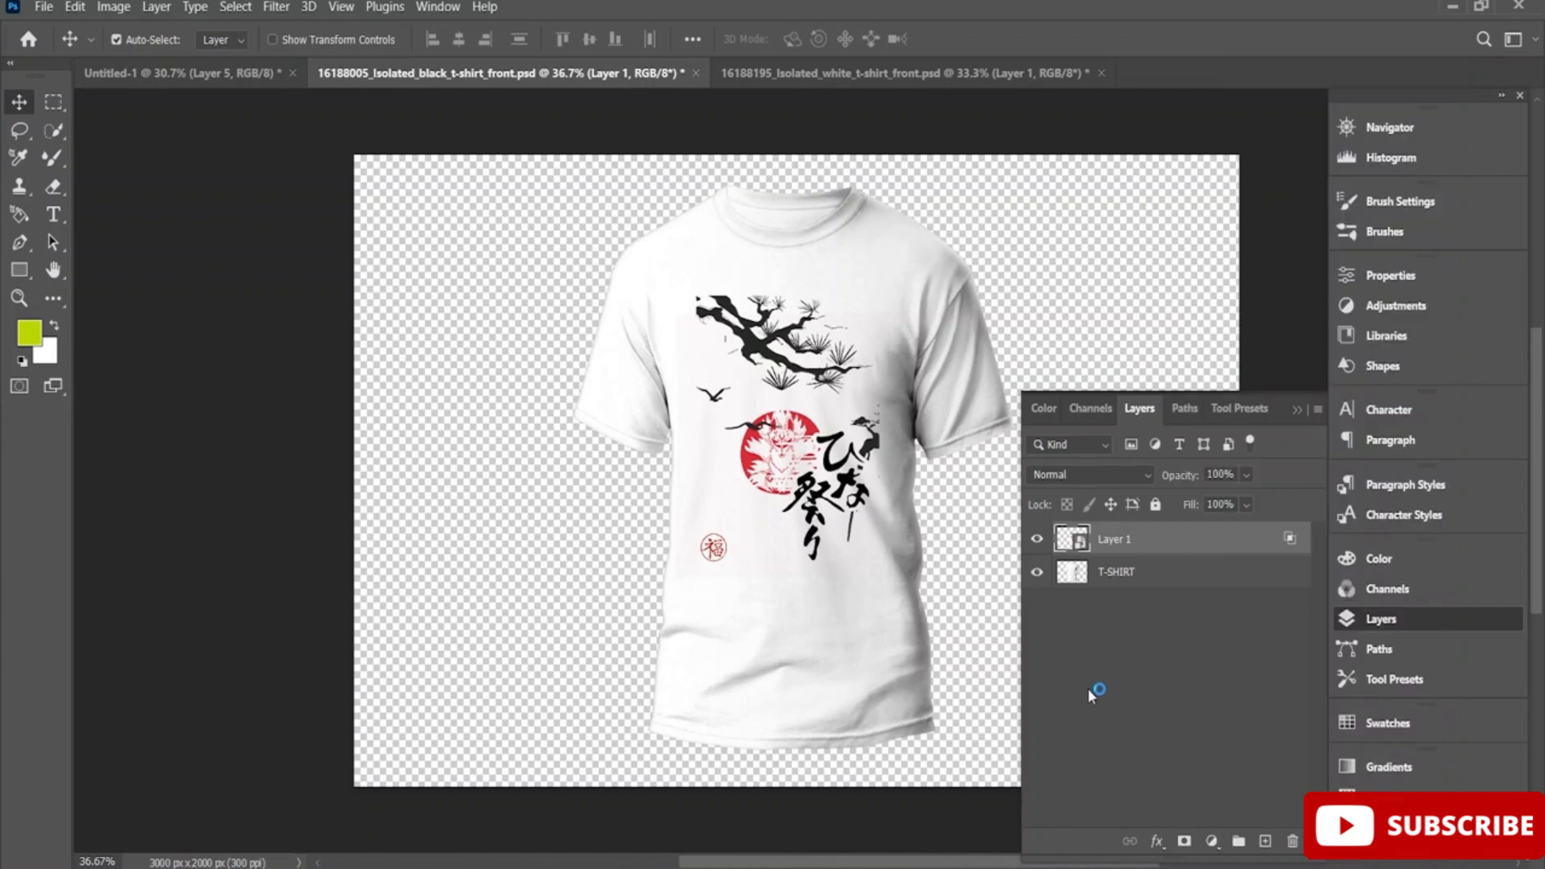
Convert the artwork layer to a smart object and nudge the white shirt slightly sideways beneath it
right_click(1163, 551)
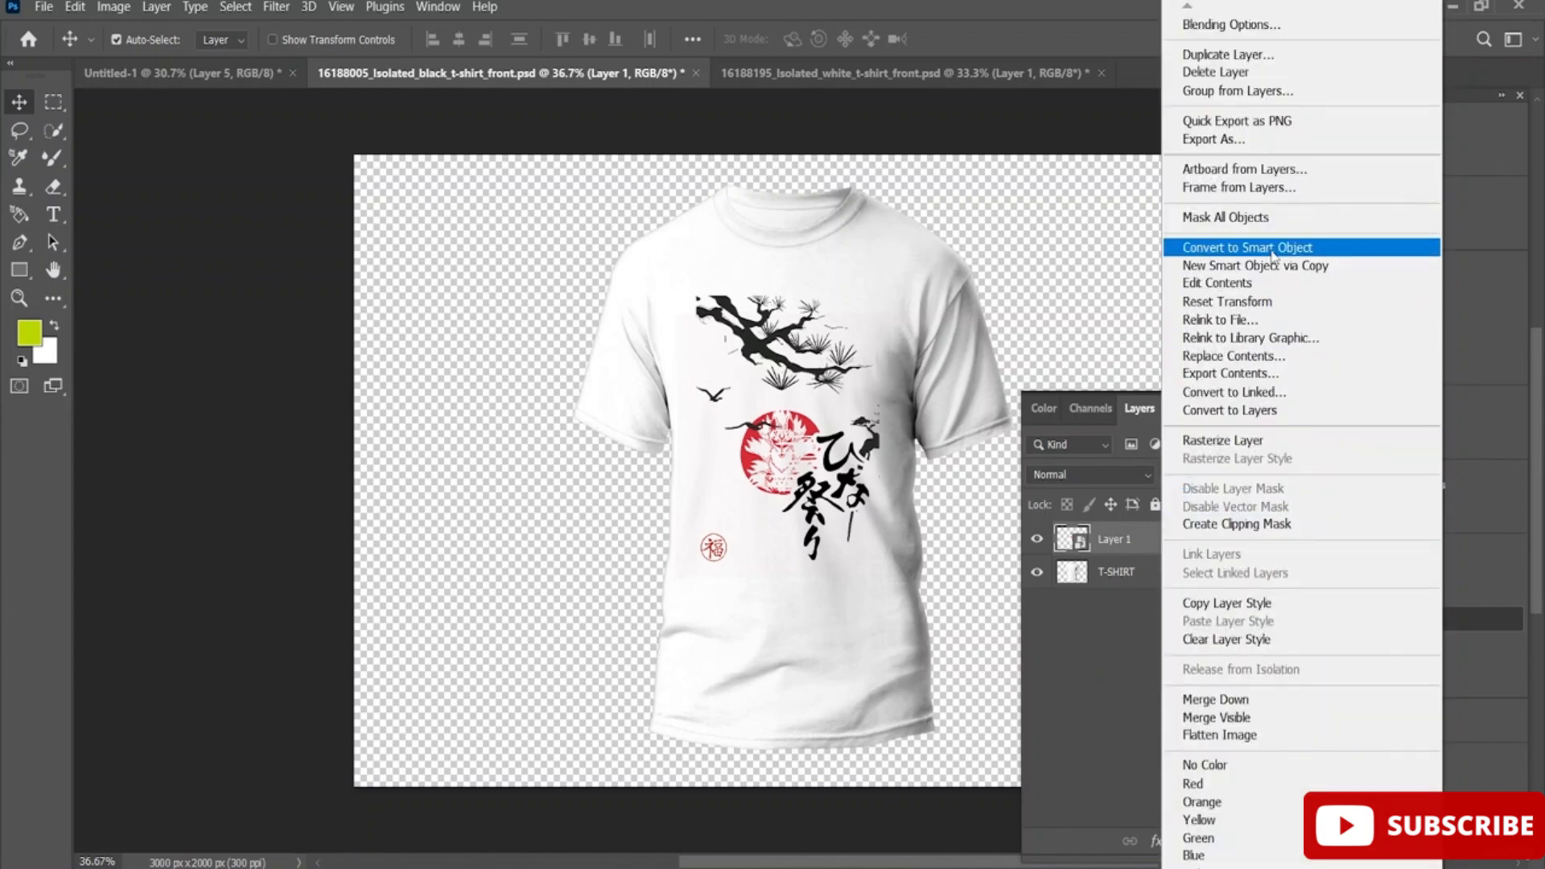
click(1207, 248)
mouse_move(923, 346)
mouse_down()
mouse_move(837, 348)
mouse_move(922, 336)
mouse_up()
Combine Layer 1 and T-SHIRT into one smart object and move the printed shirt slightly lower on the canvas
shift+click(1136, 544)
right_click(1138, 544)
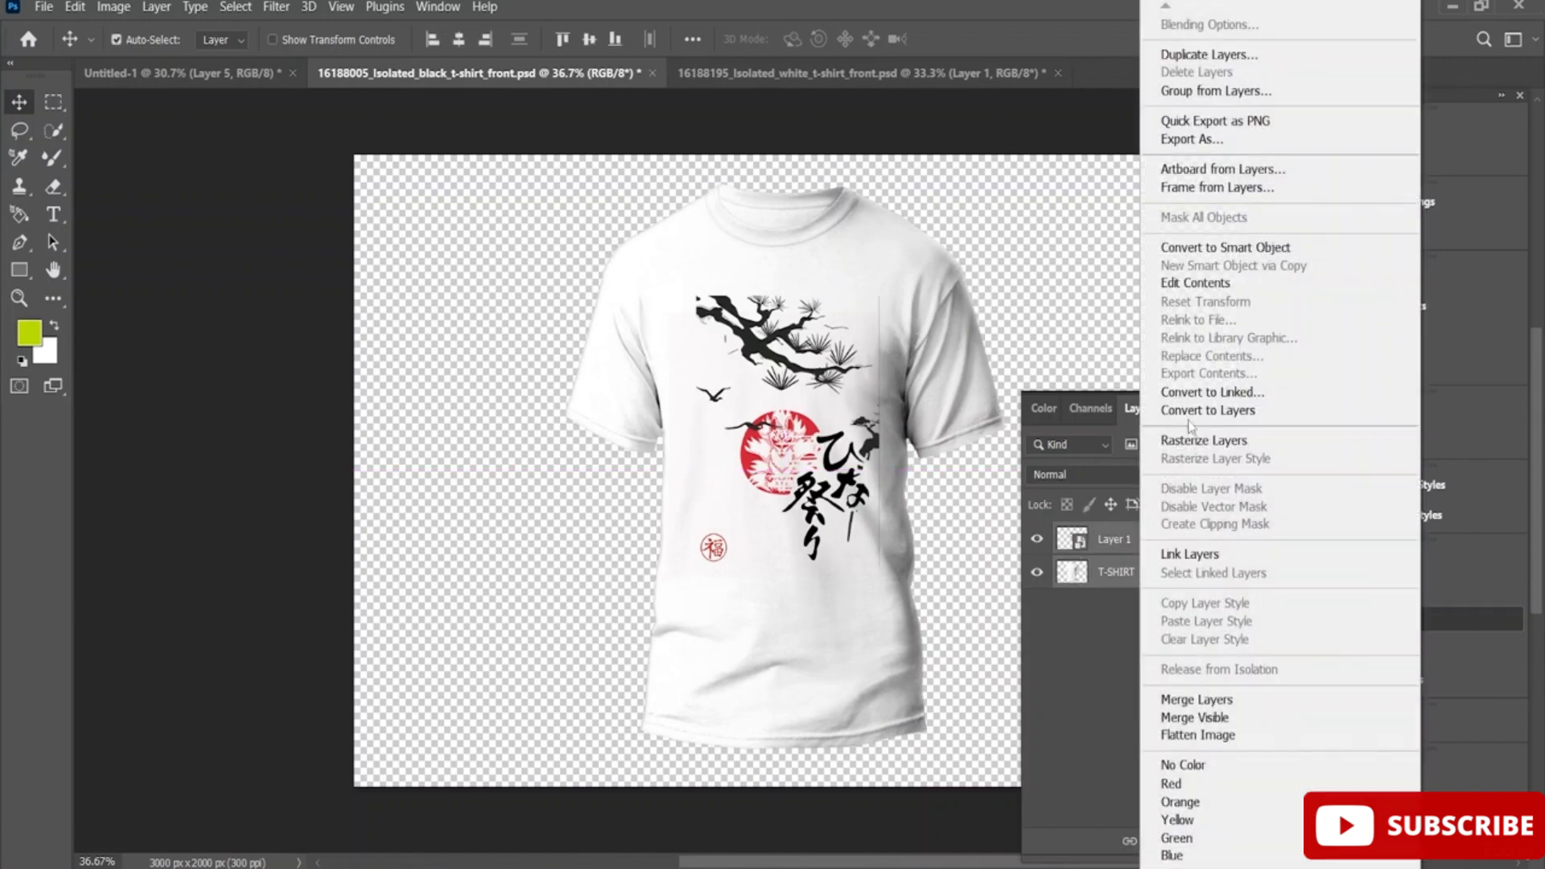
click(1282, 247)
mouse_move(941, 326)
mouse_down()
mouse_move(847, 348)
mouse_move(931, 338)
mouse_up()
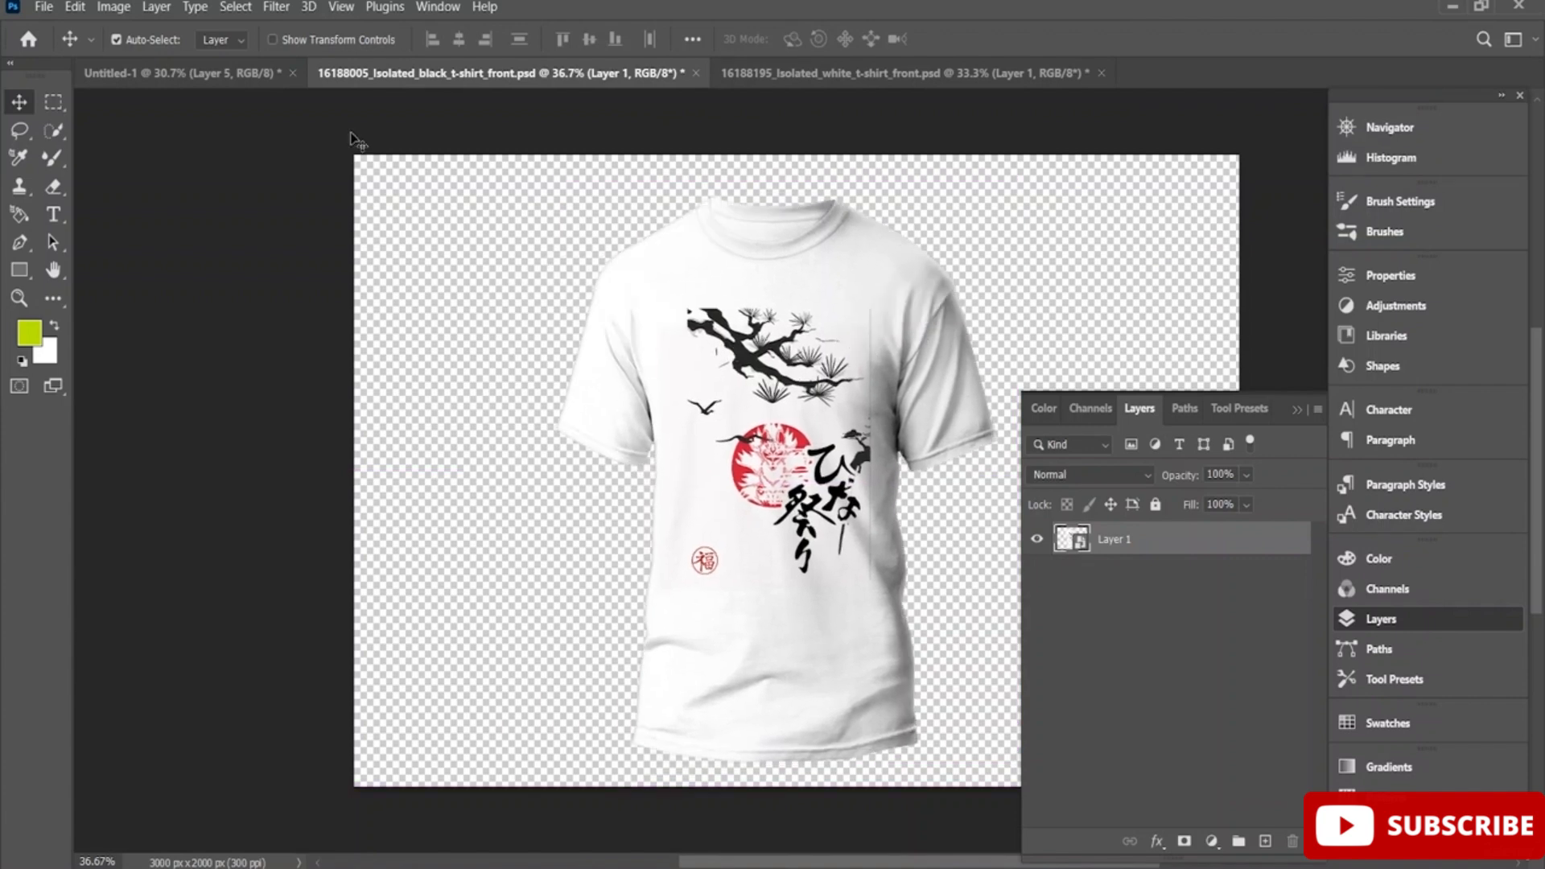
Copy the fox artwork from Untitled-1 into the dark shirt document and place its layer above T-SHIRT
click(259, 76)
drag(623, 358, 800, 459)
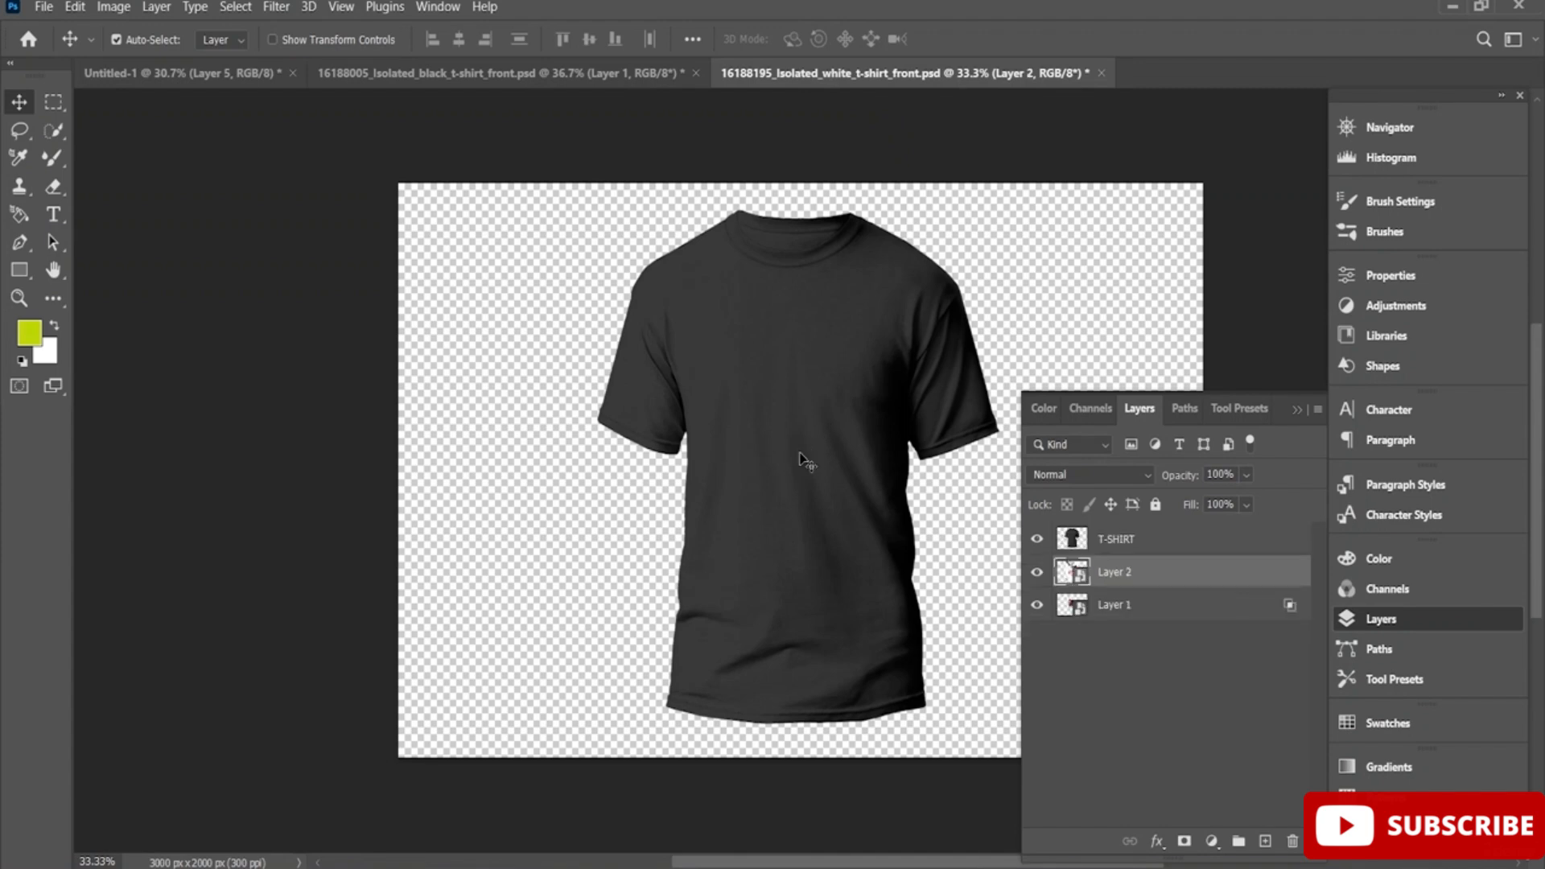
drag(1131, 580, 1129, 533)
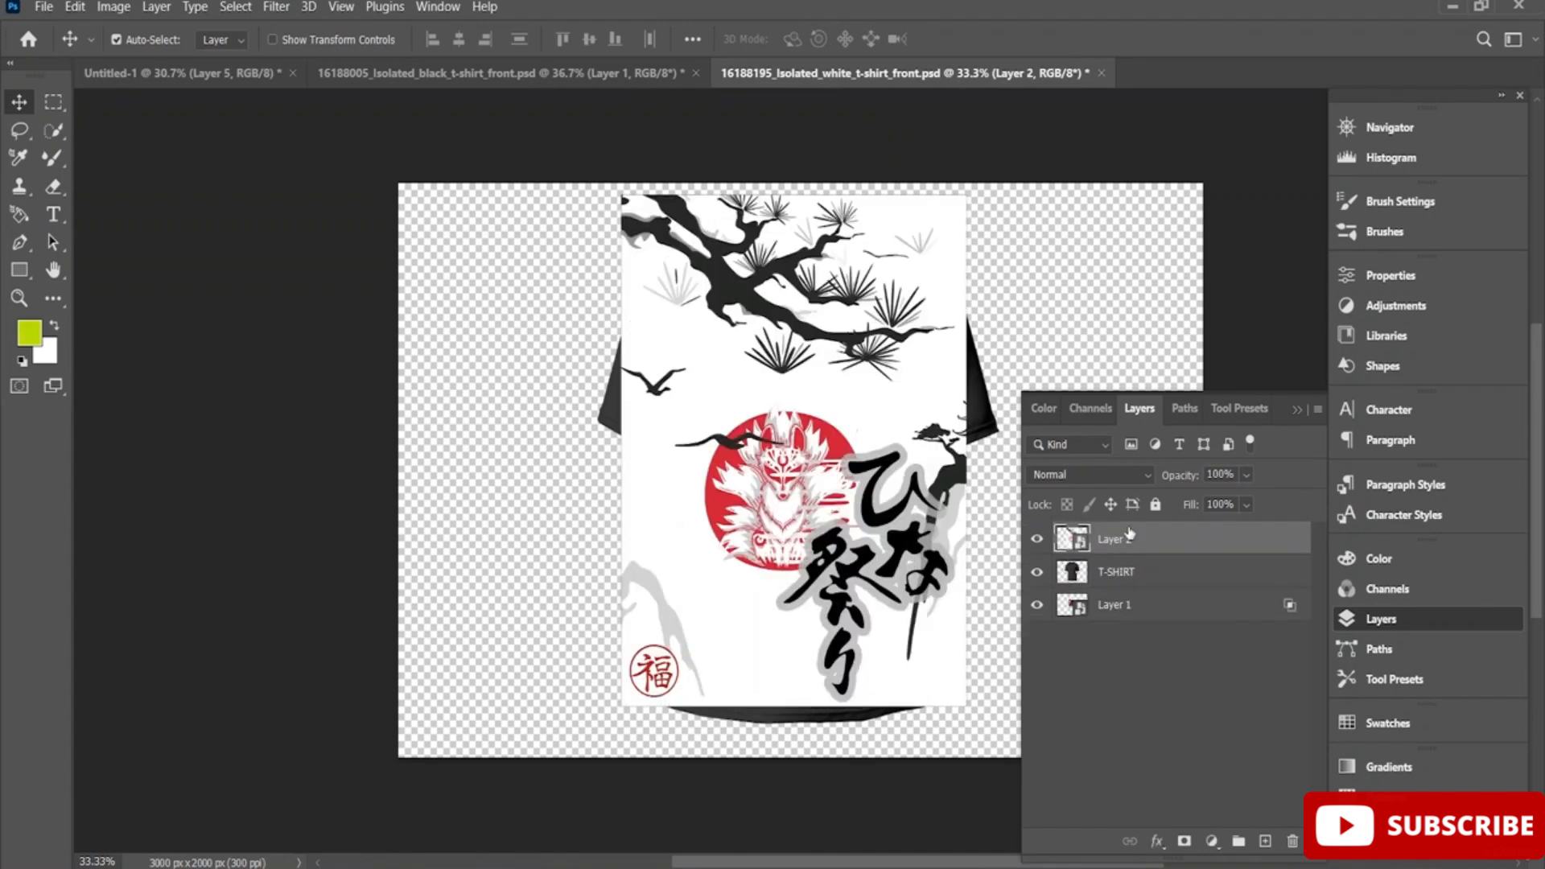
Scale the fox artwork down to 45.84%, place it on the dark shirt's chest and apply the transformation
key(ctrl+t)
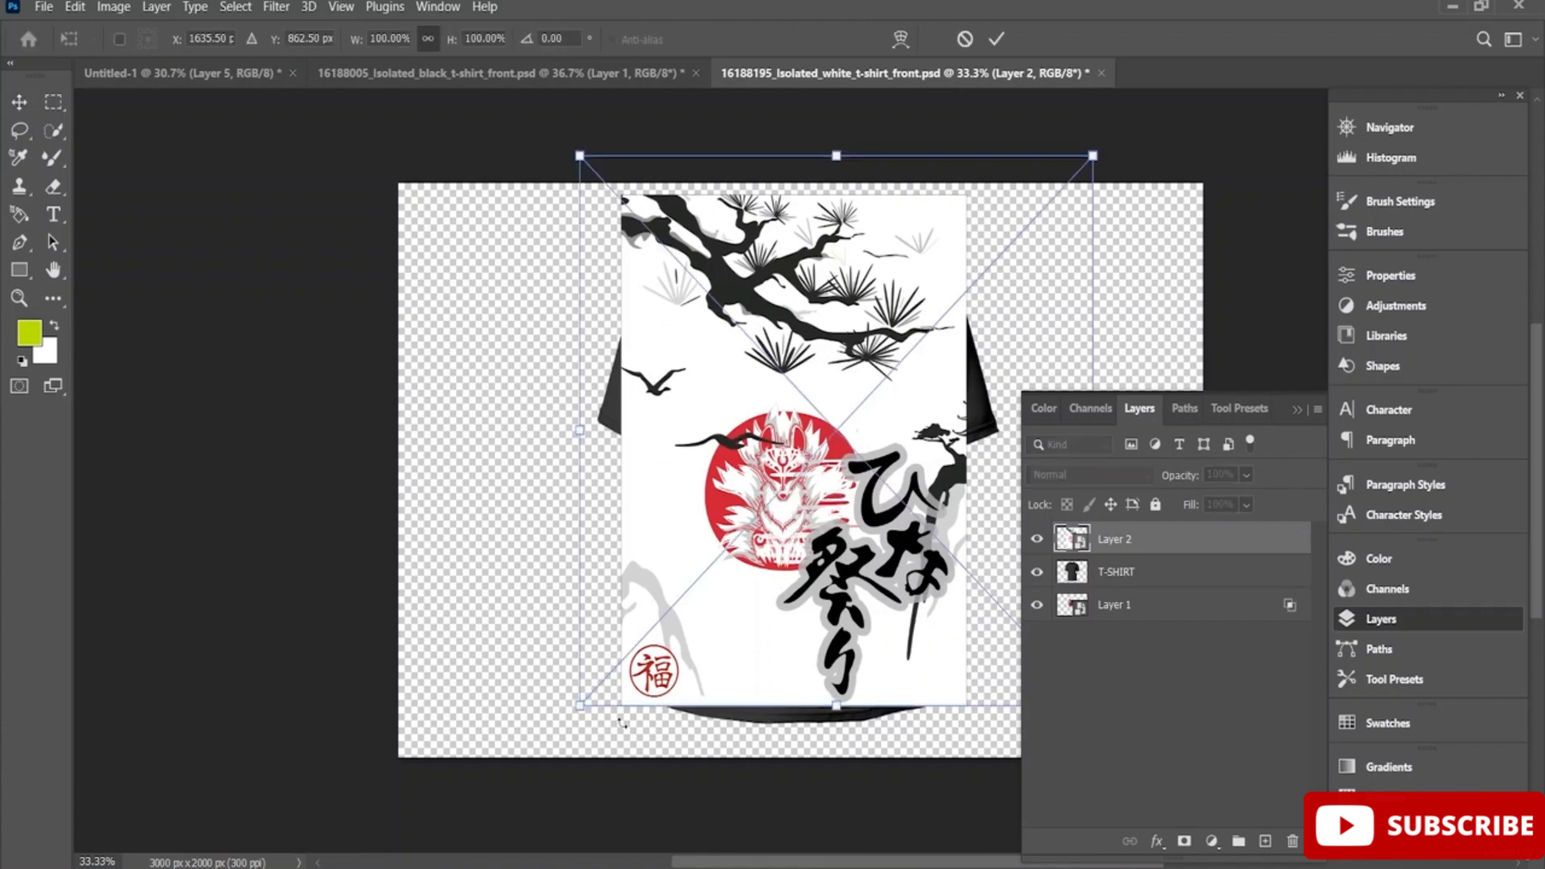
drag(585, 709, 883, 431)
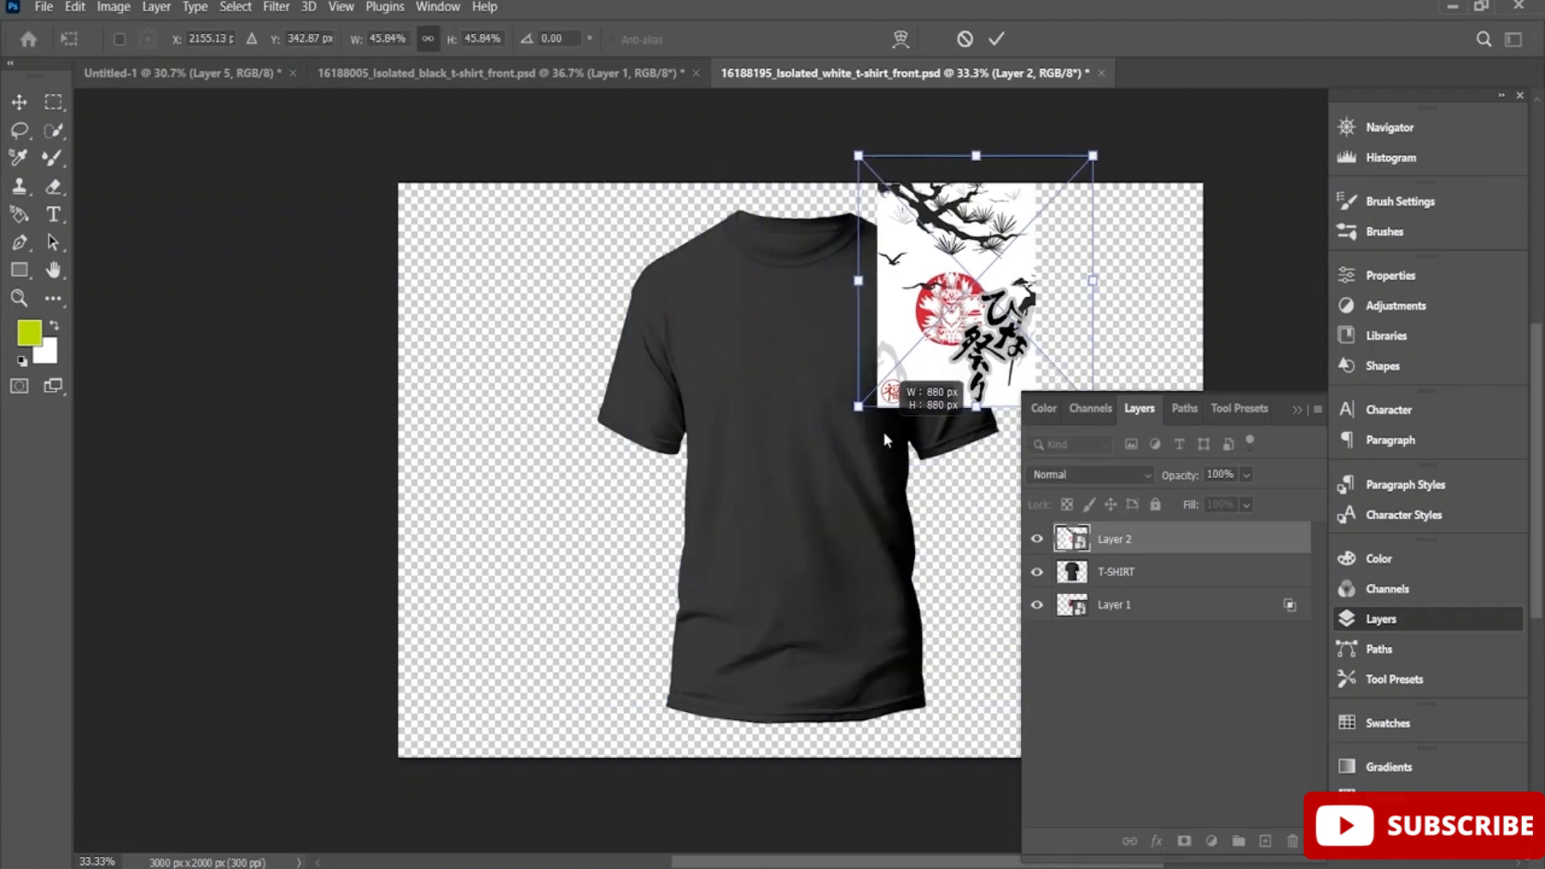
drag(970, 306, 802, 476)
drag(814, 417, 807, 406)
drag(805, 467, 806, 467)
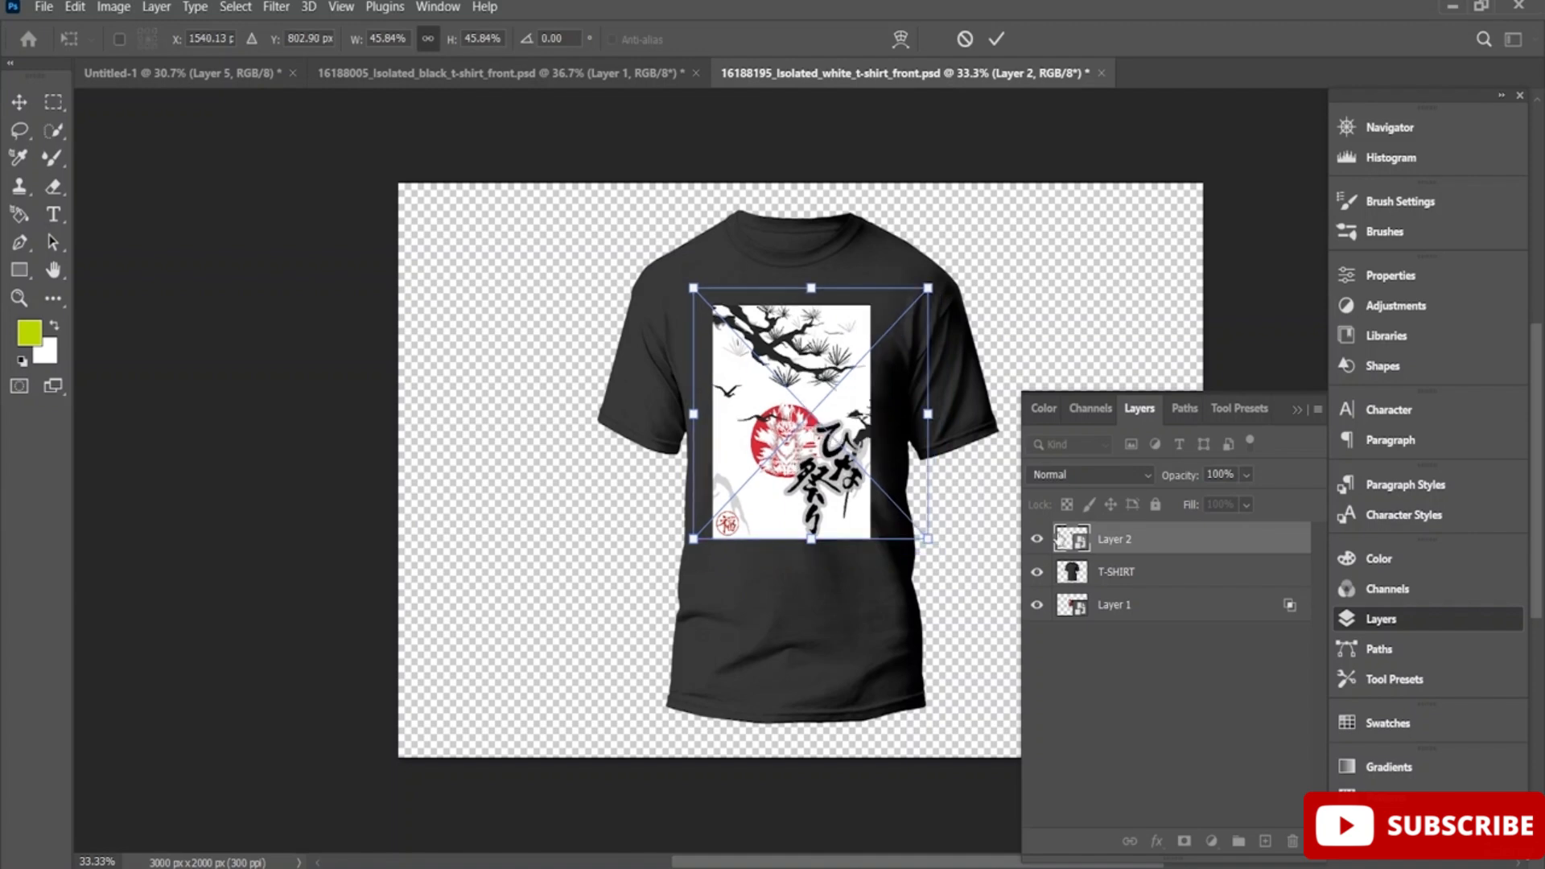
click(1163, 543)
Set the blend mode of the fox artwork layer to Overlay in its layer style
right_click(1163, 544)
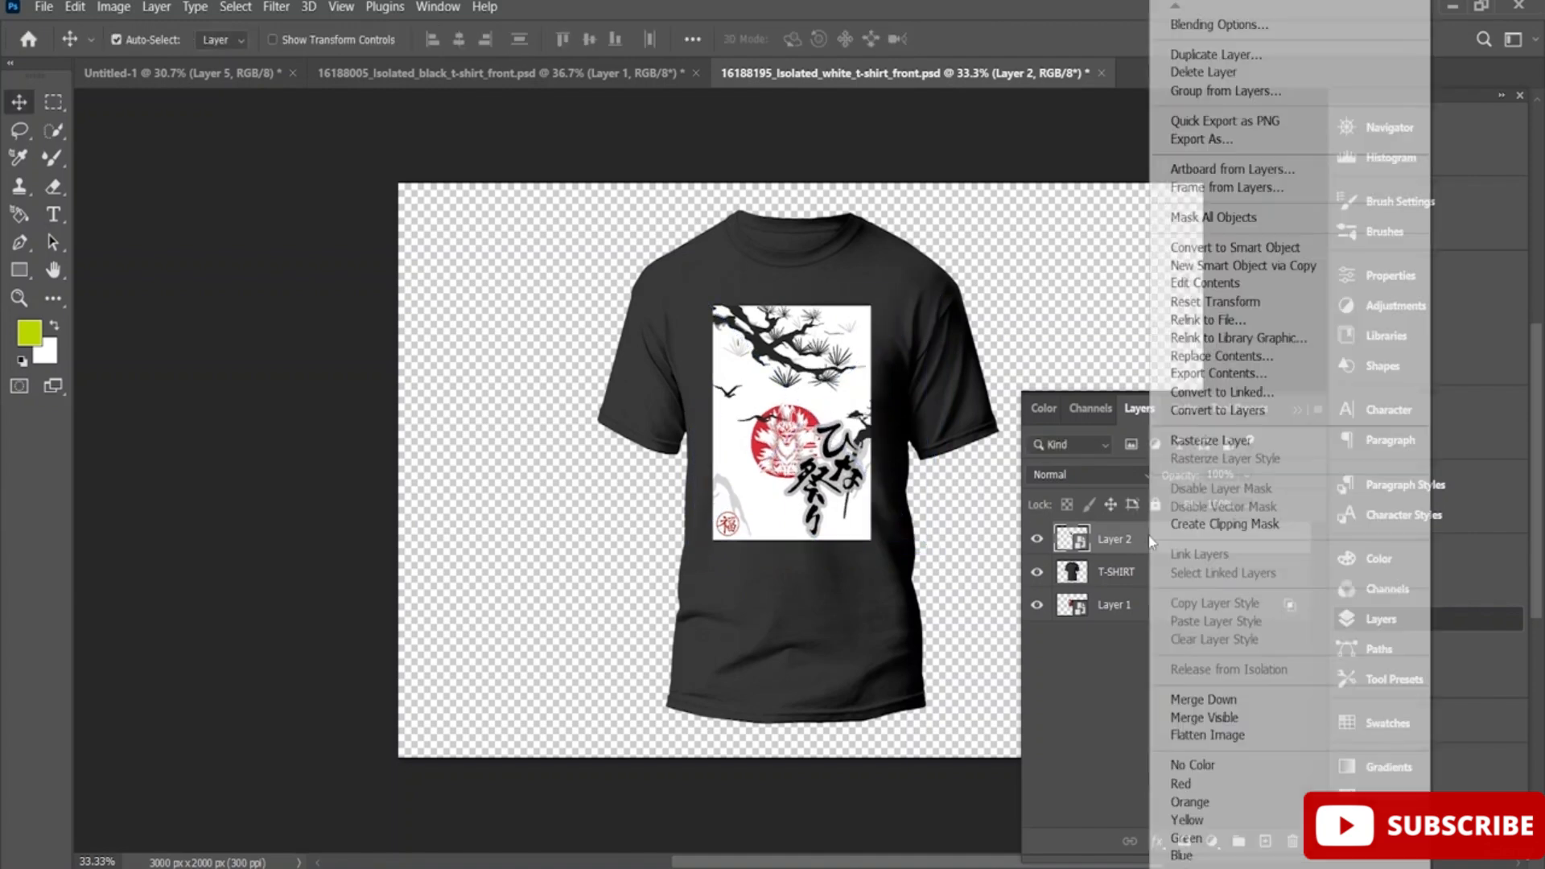
click(1199, 13)
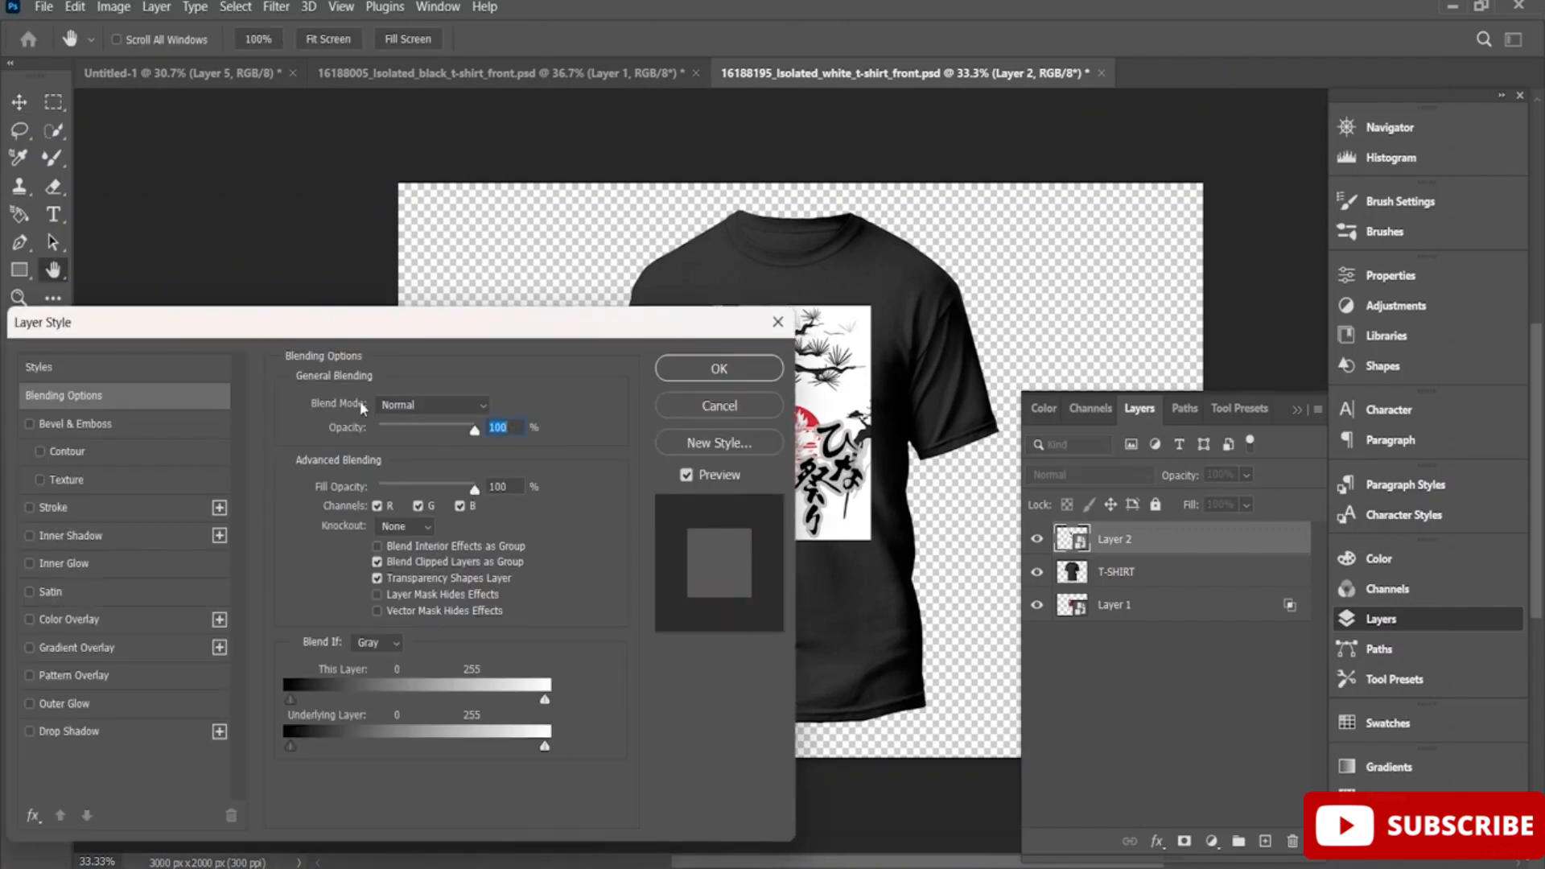
click(434, 405)
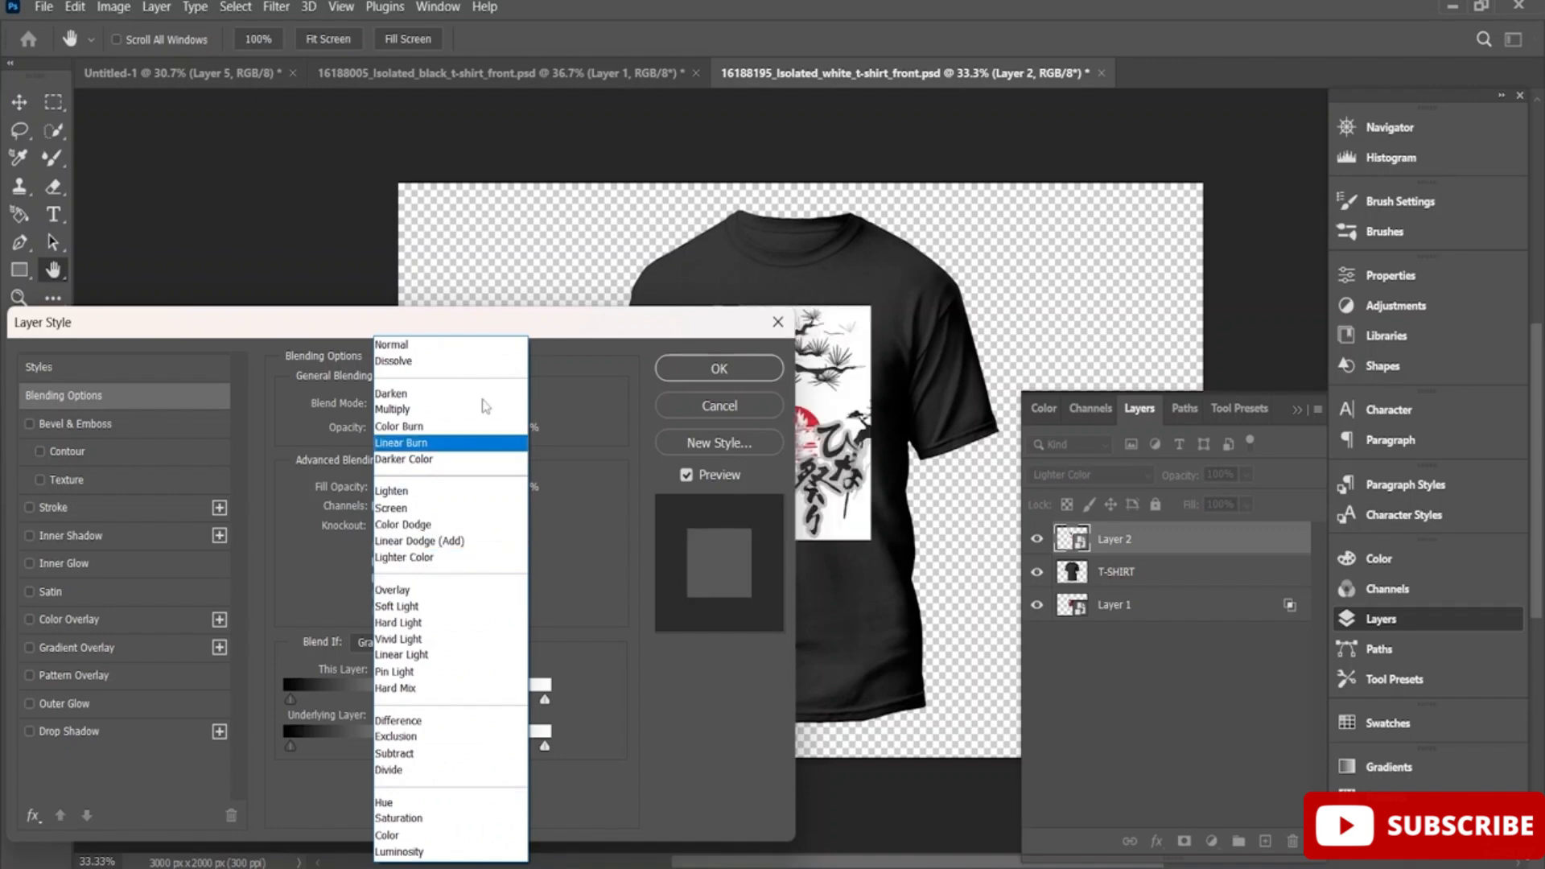
click(566, 335)
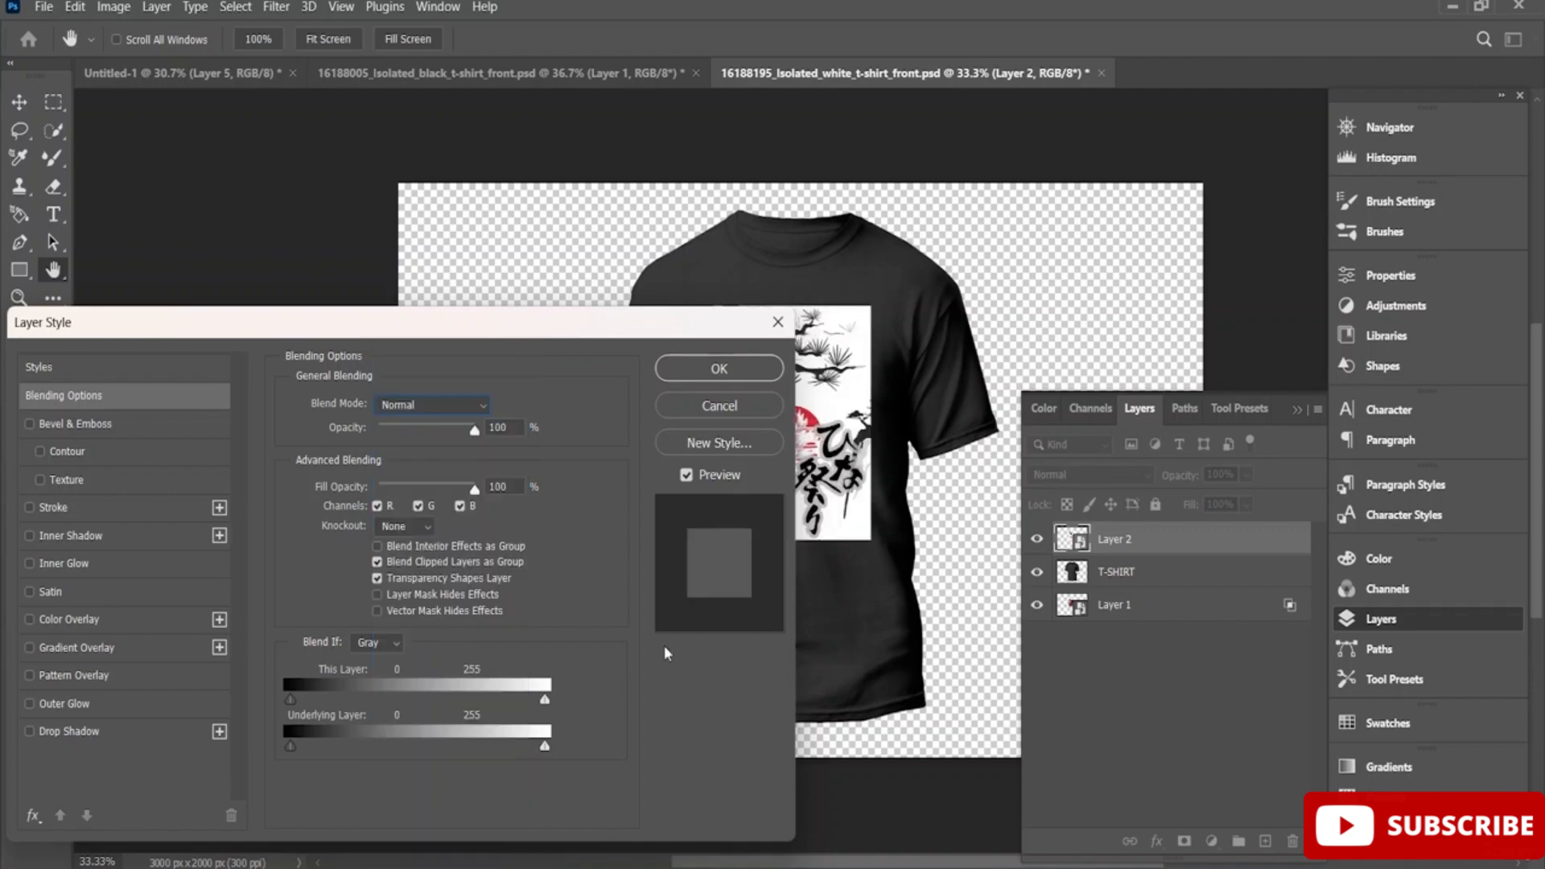
click(1416, 621)
drag(984, 863, 920, 863)
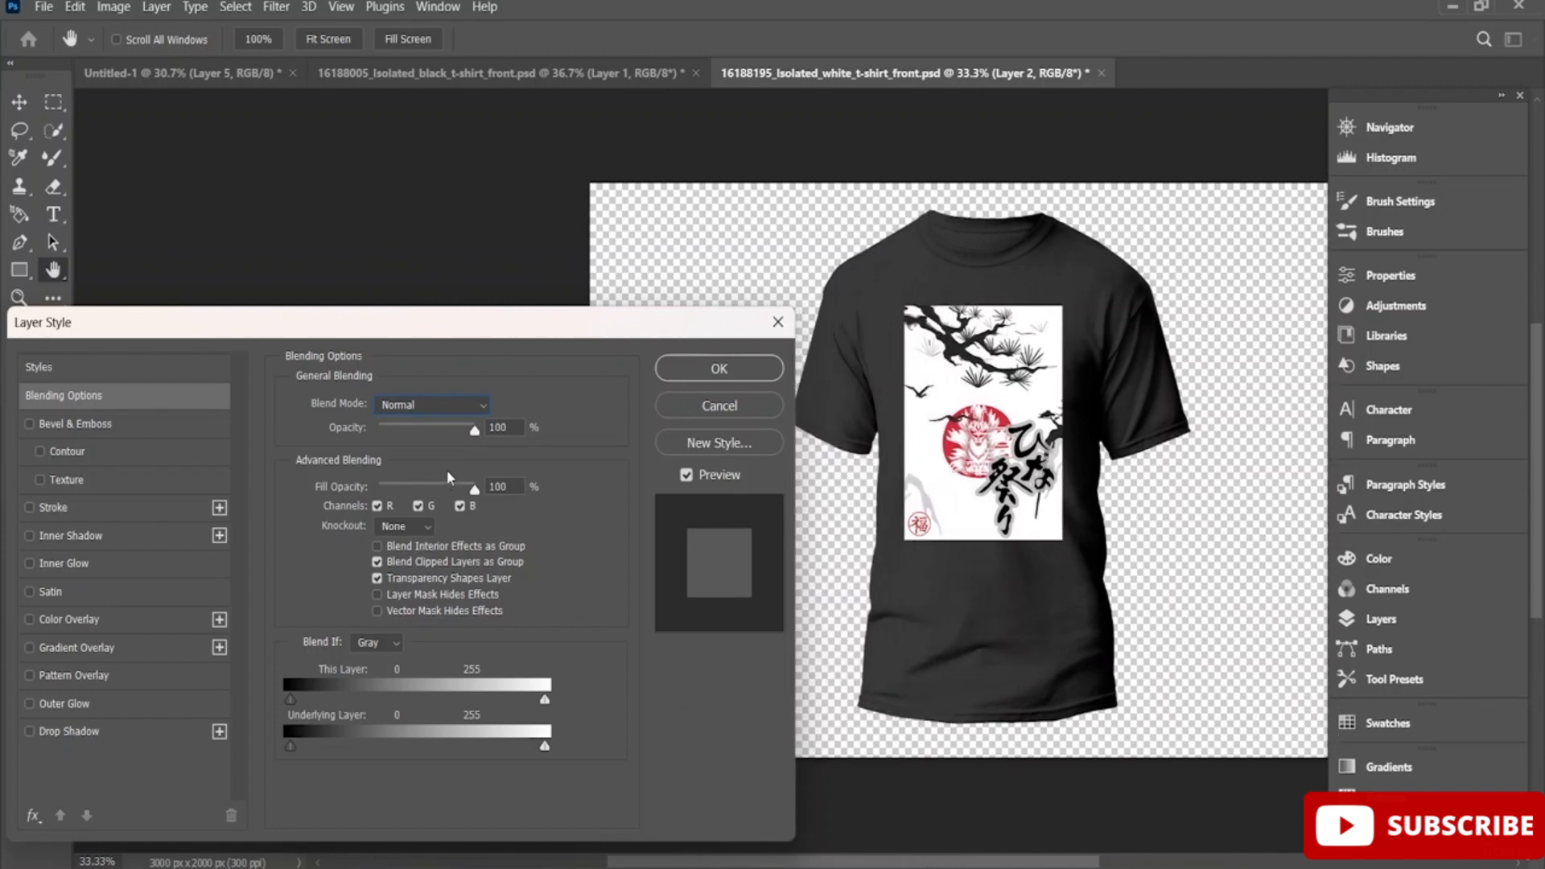
click(459, 406)
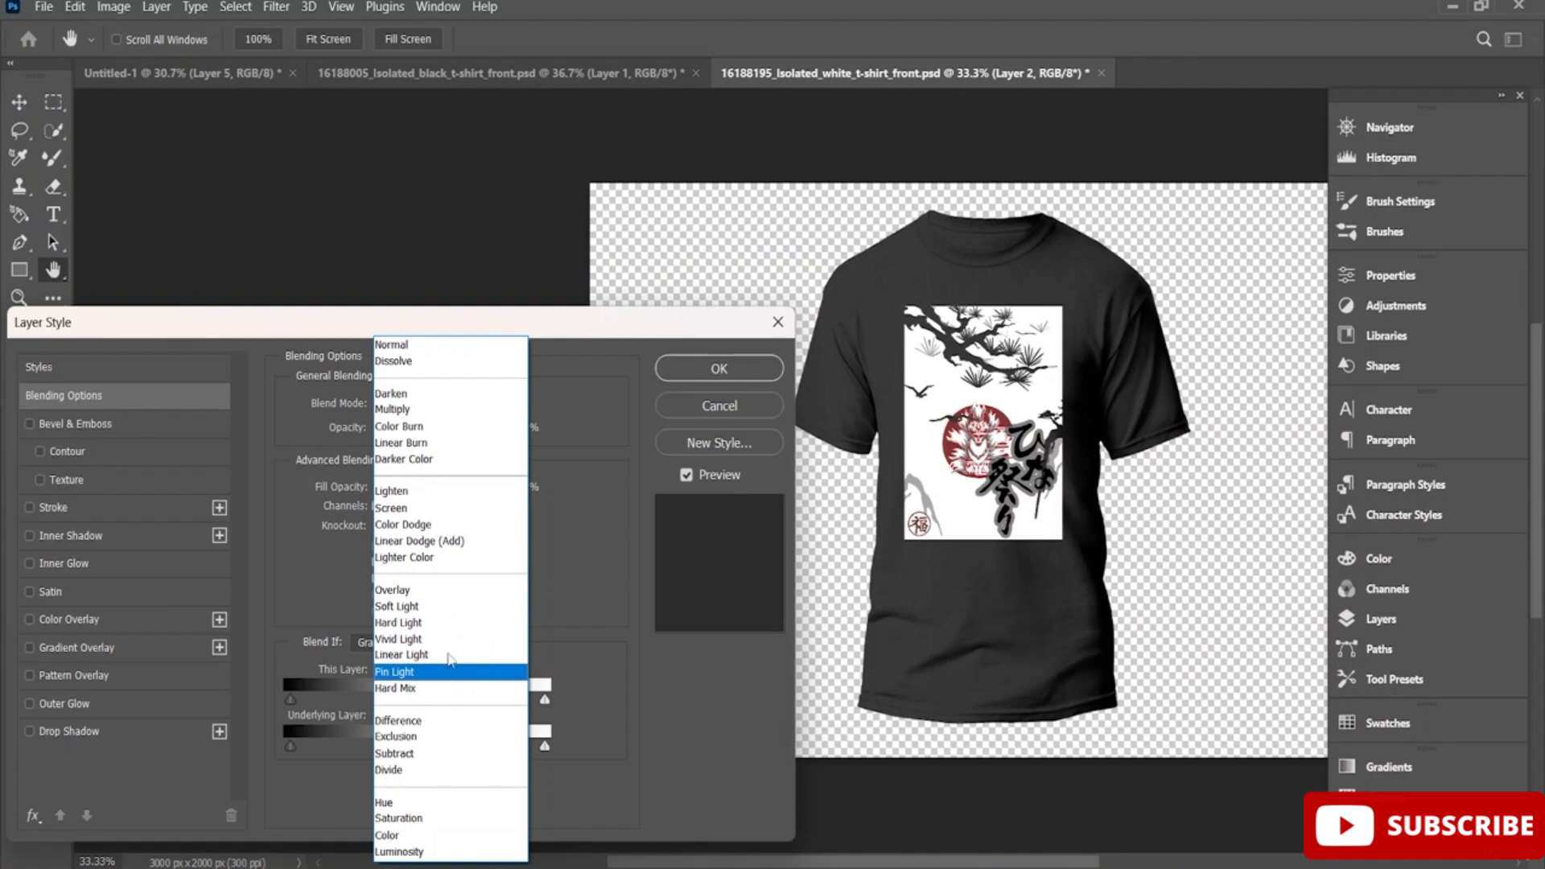
click(439, 591)
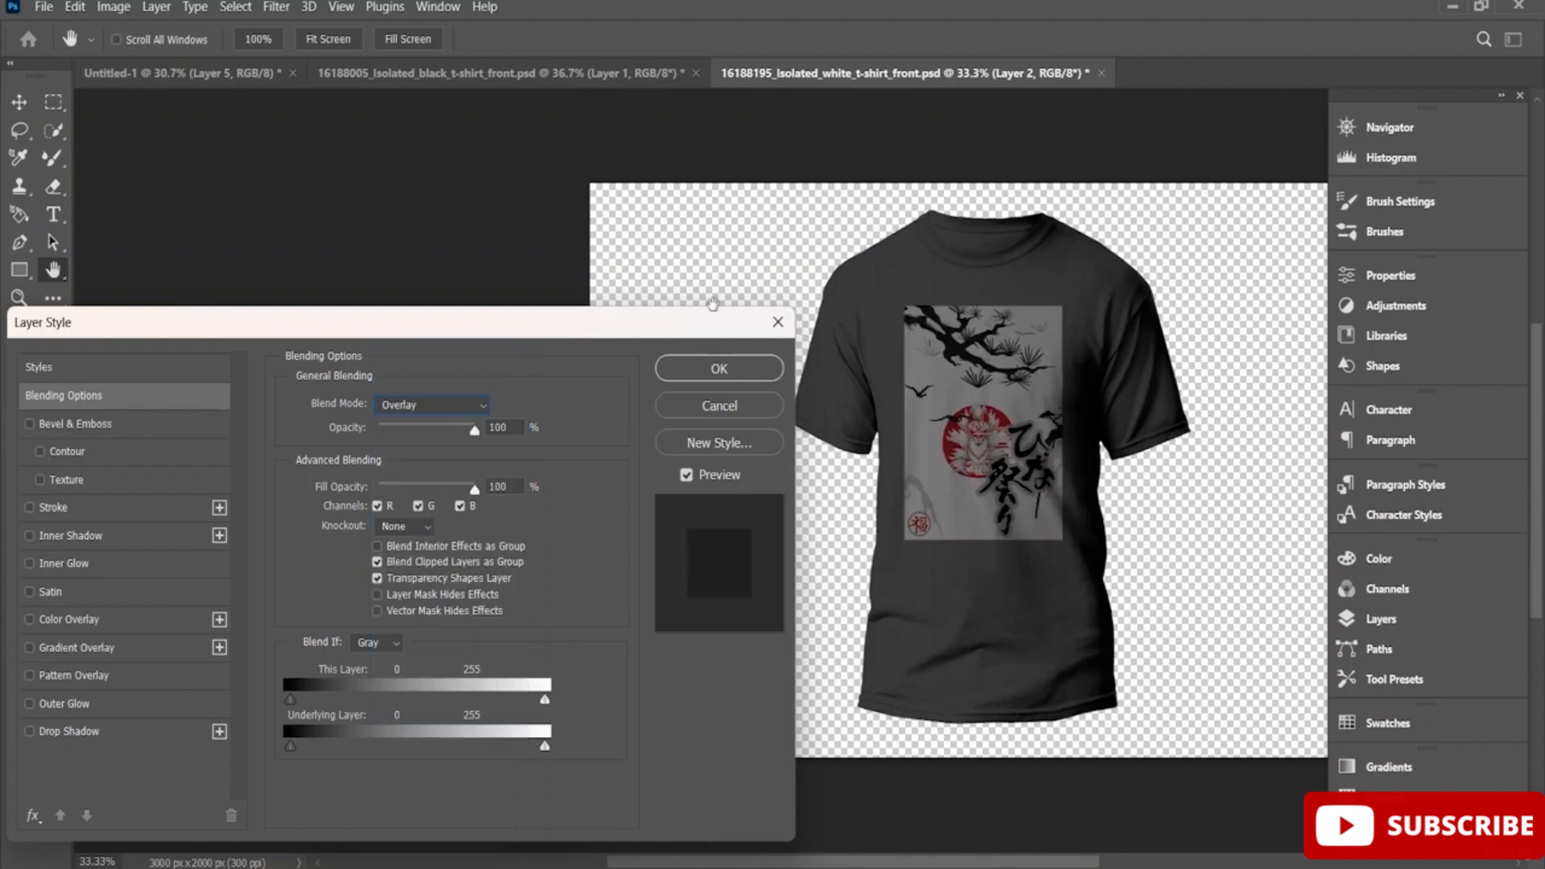
click(738, 369)
Compare the print on the white shirt and the dark shirt with the original artwork across the open documents
click(628, 66)
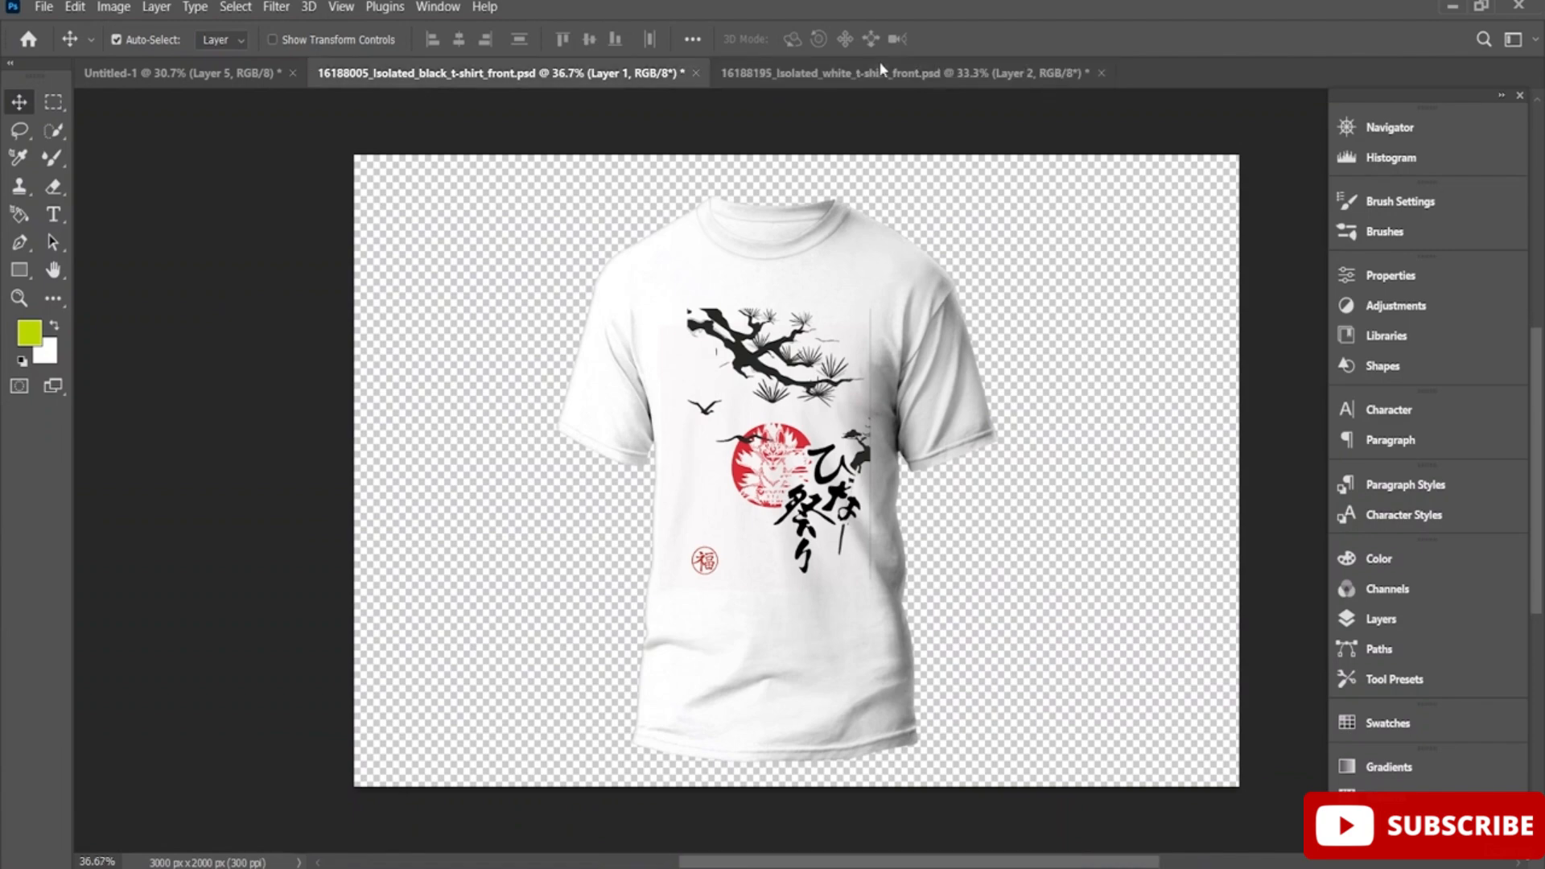
click(881, 71)
click(607, 72)
click(181, 72)
click(499, 72)
click(811, 74)
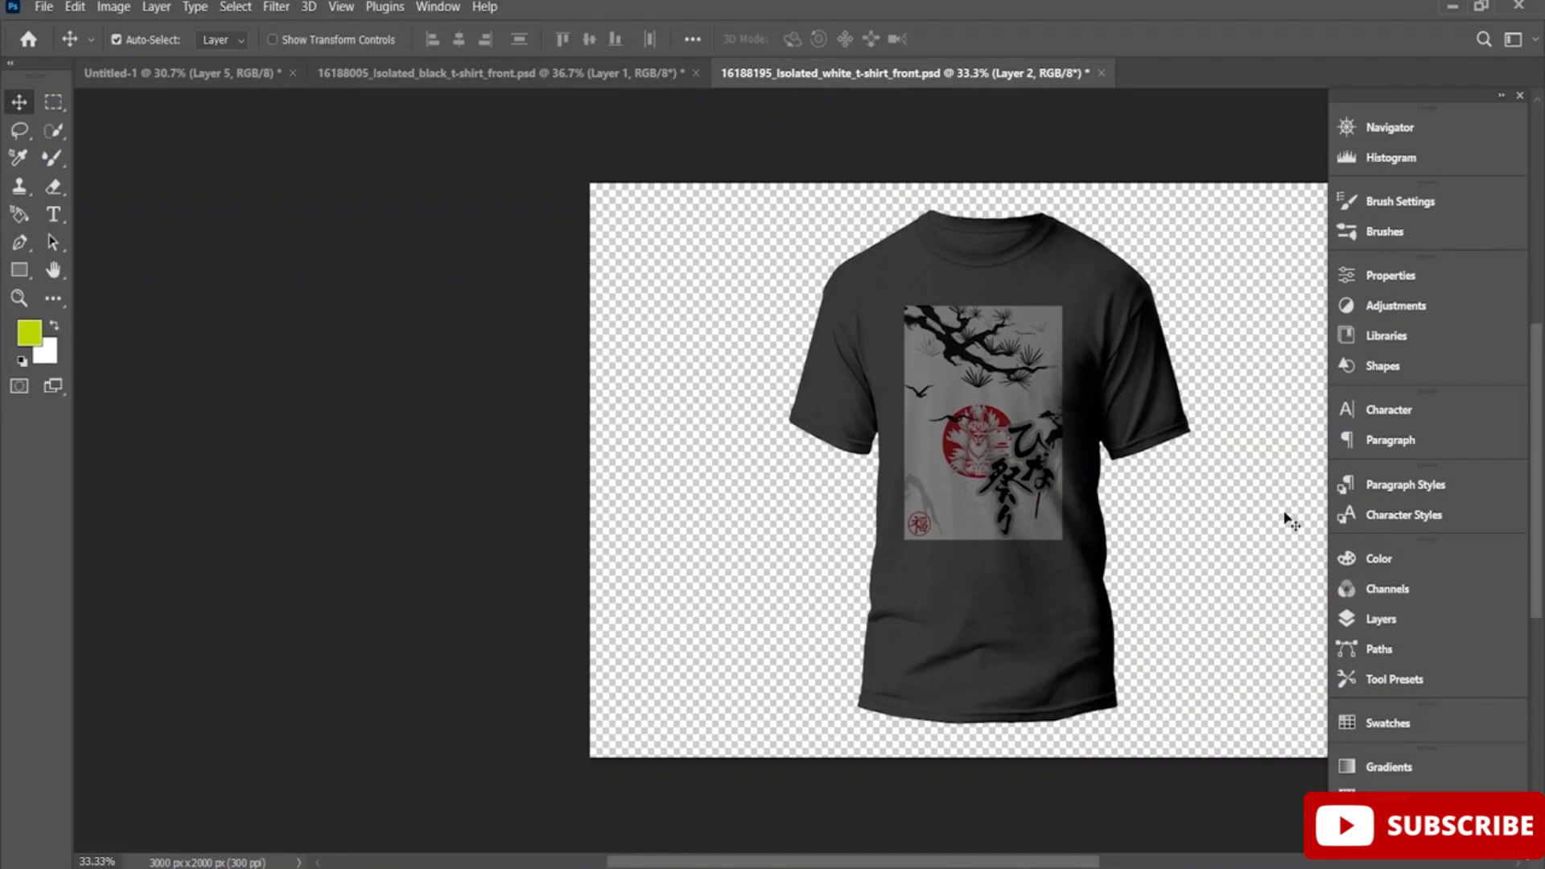
Move Layer 2 to the bottom of the layer stack and place the JAPAN artwork layer above T-SHIRT
click(1380, 619)
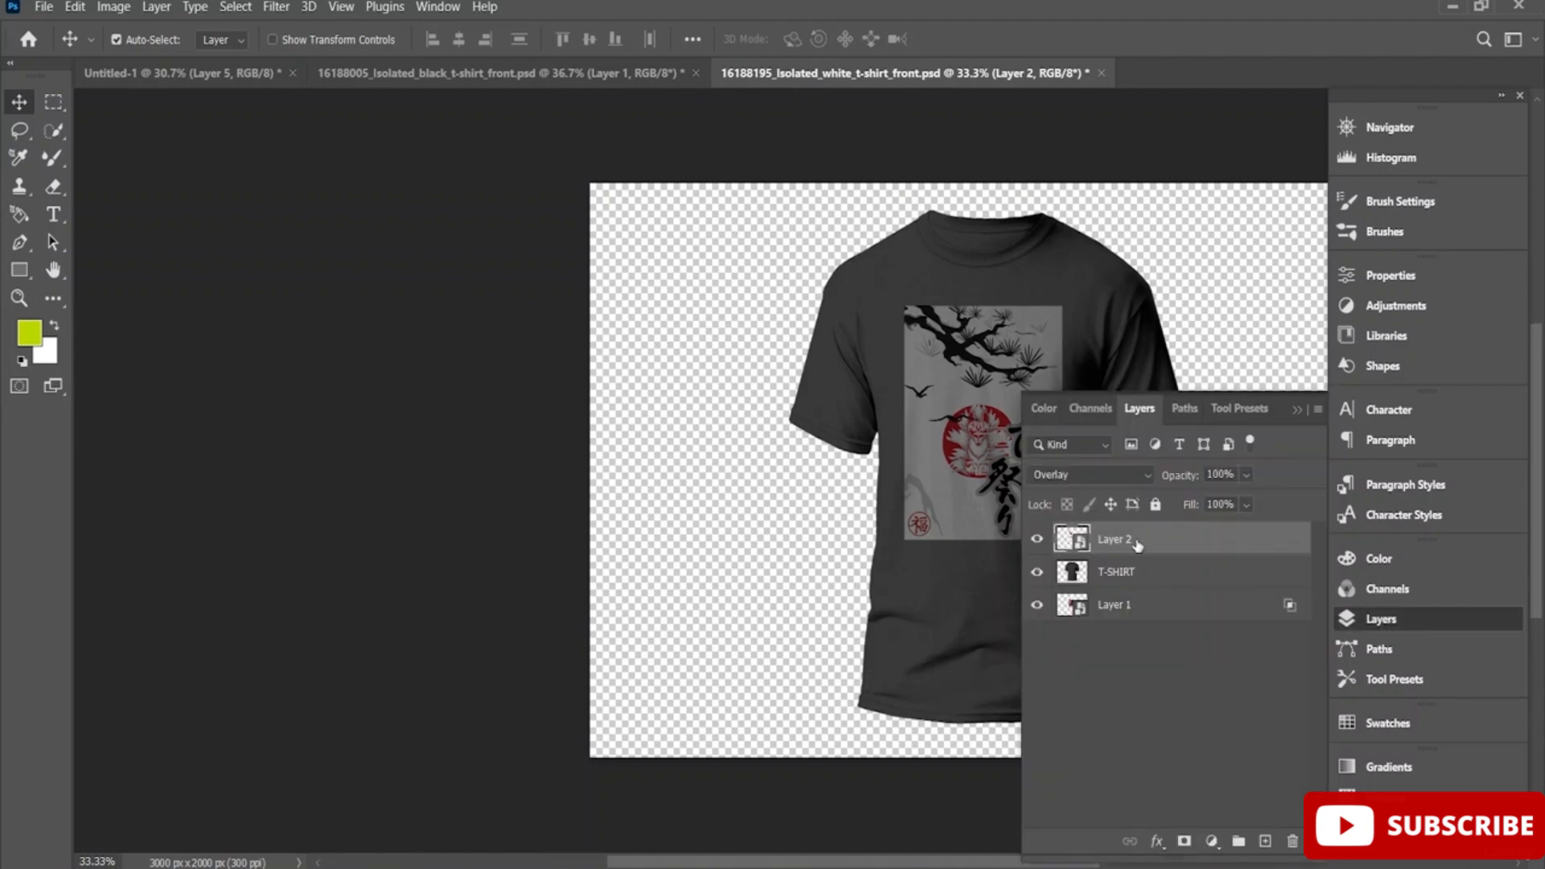
drag(1137, 546, 1135, 631)
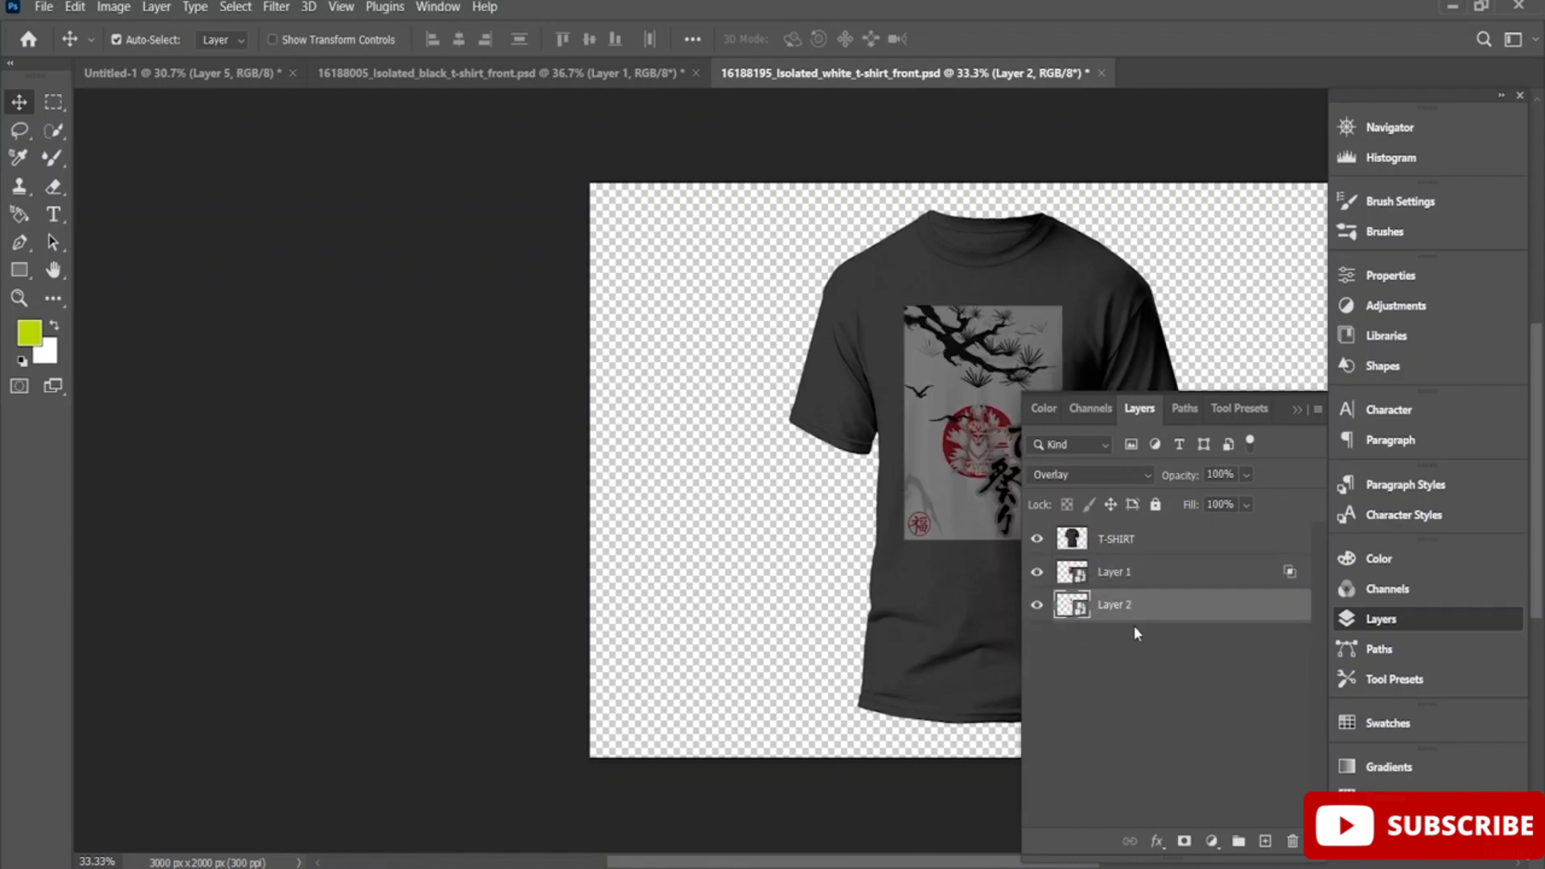
click(1136, 572)
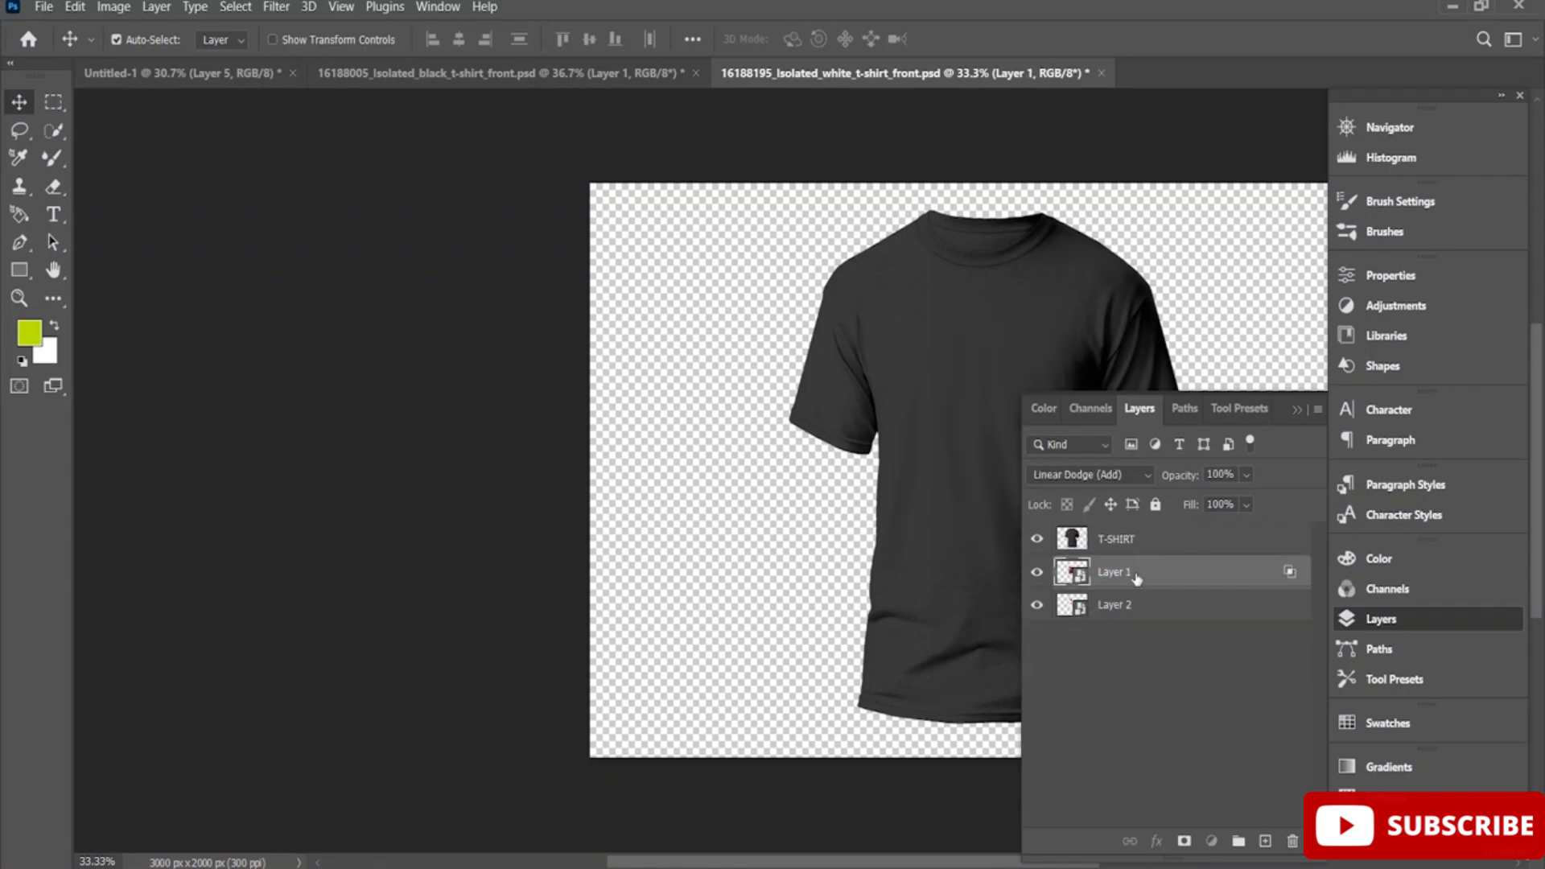
drag(1136, 578, 1155, 535)
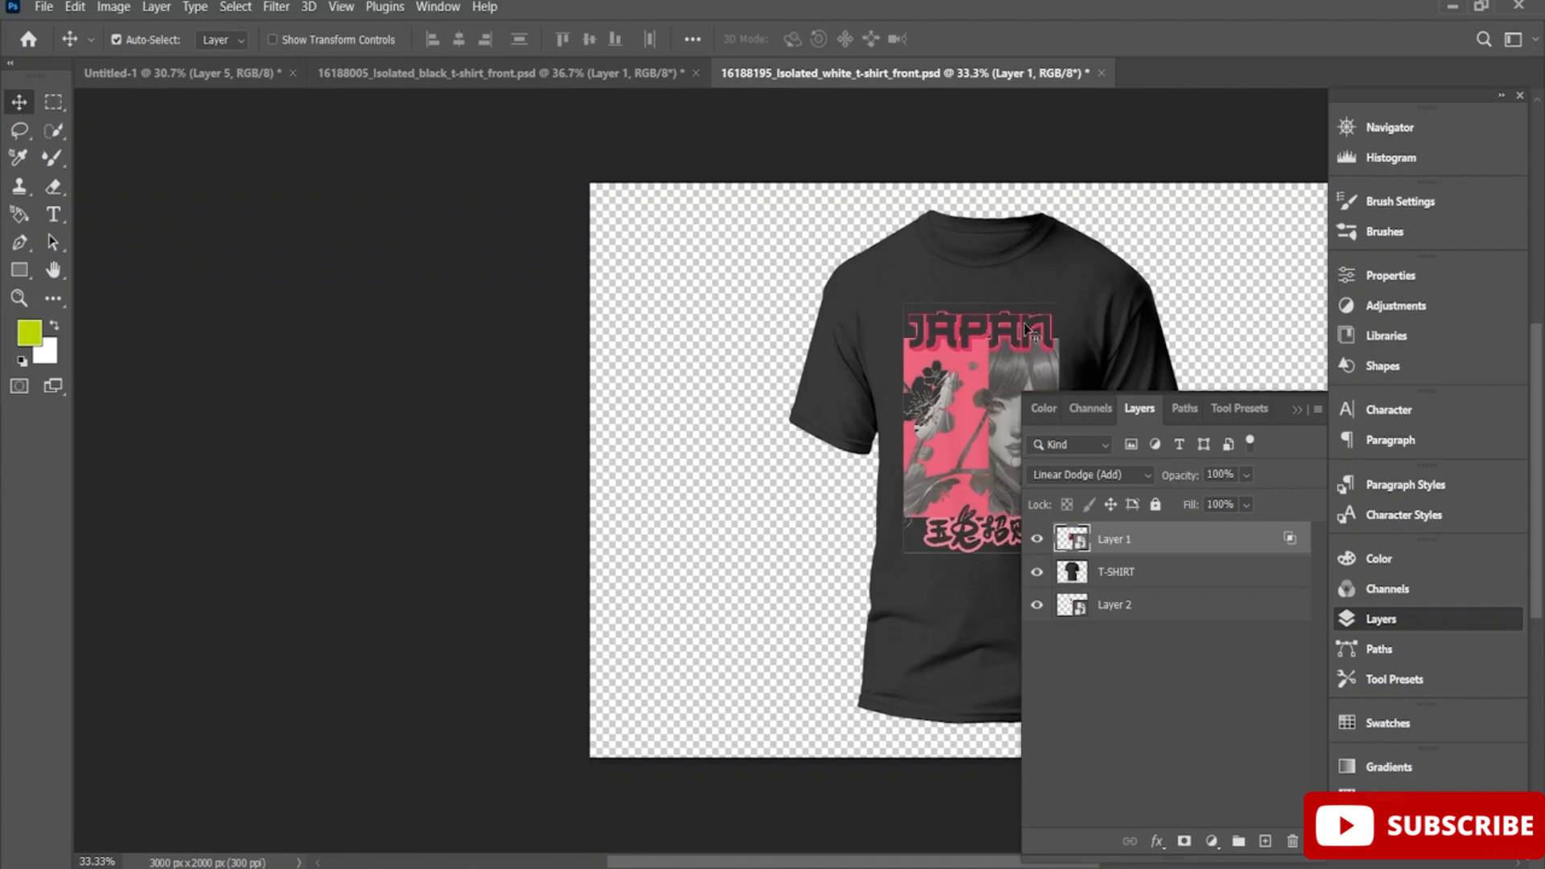